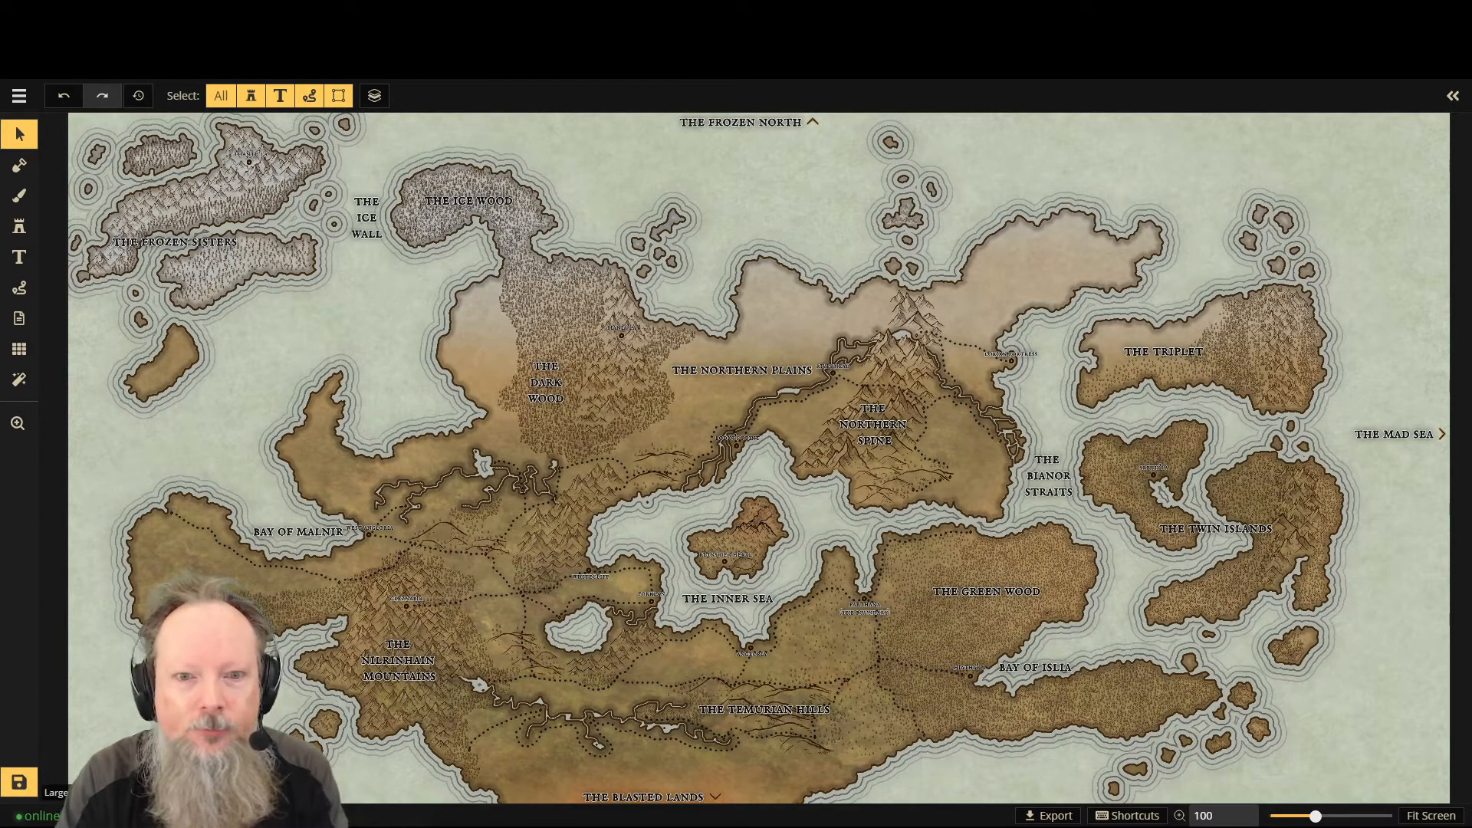
Step: Place a new text label over the river west of The Temurian Hills, reusing that label's text style
scroll(430, 492, "up", 3)
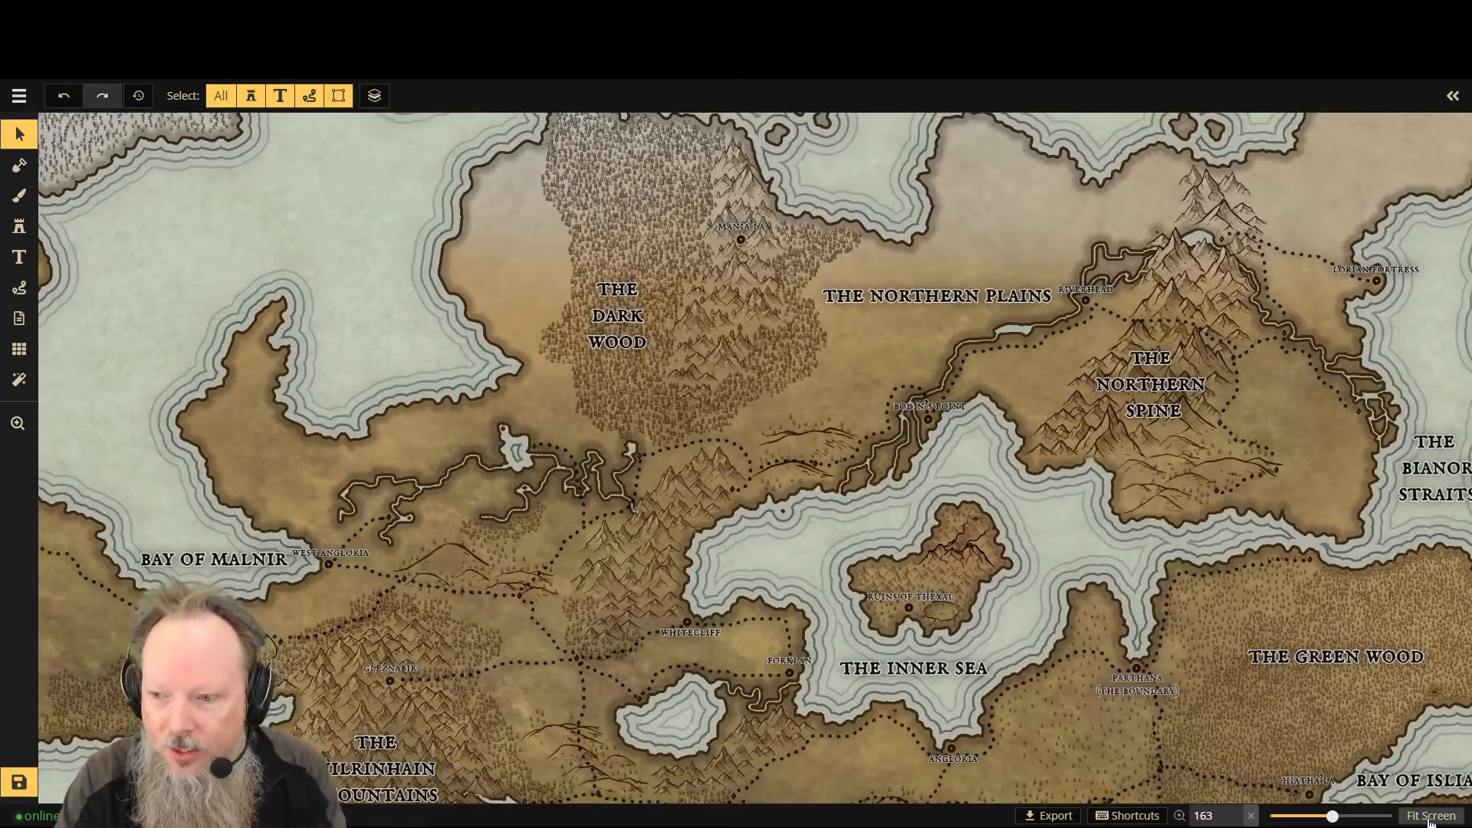
left_click(1430, 815)
scroll(583, 768, "up", 8)
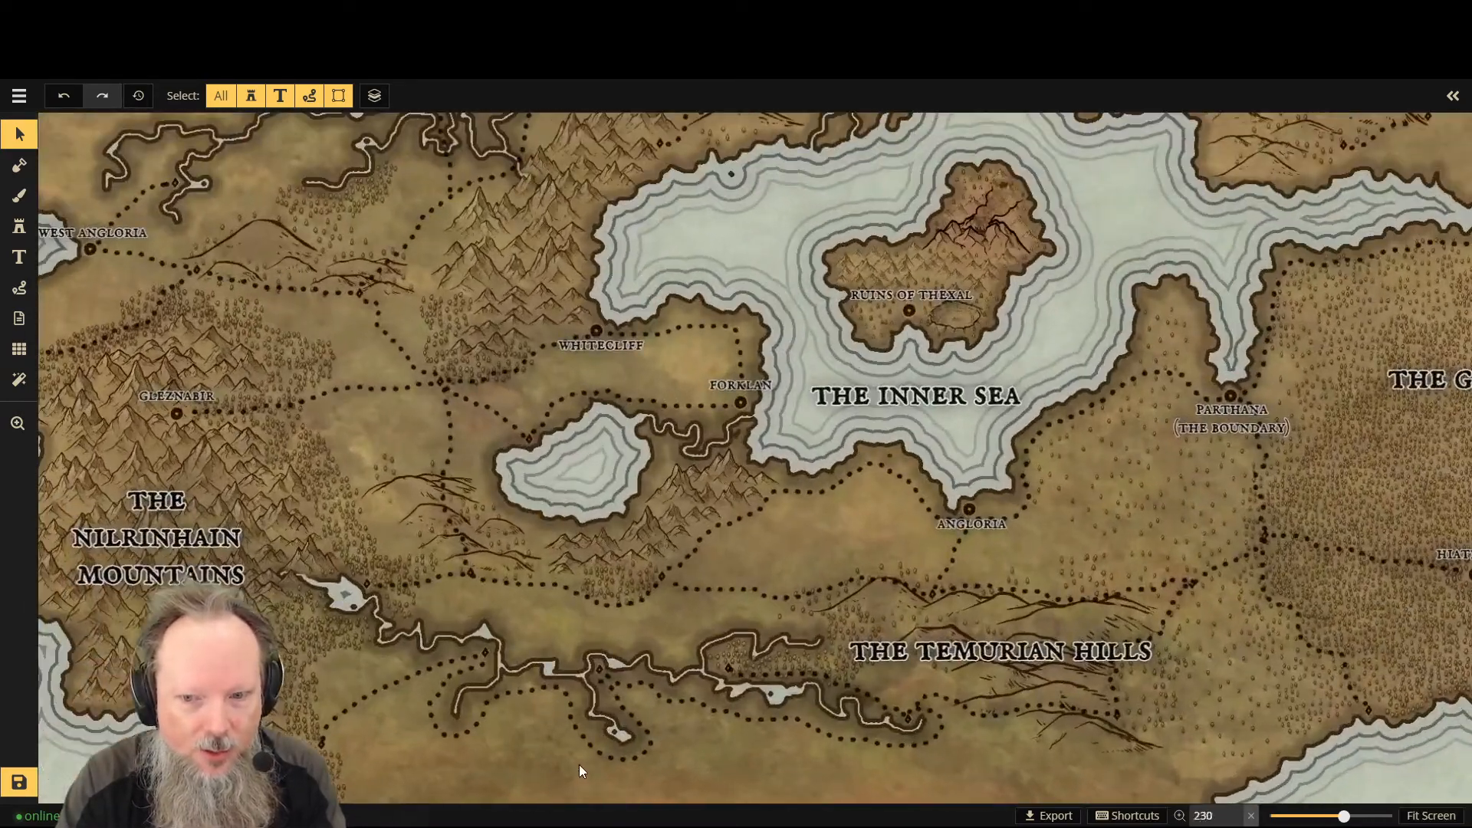
left_click(17, 258)
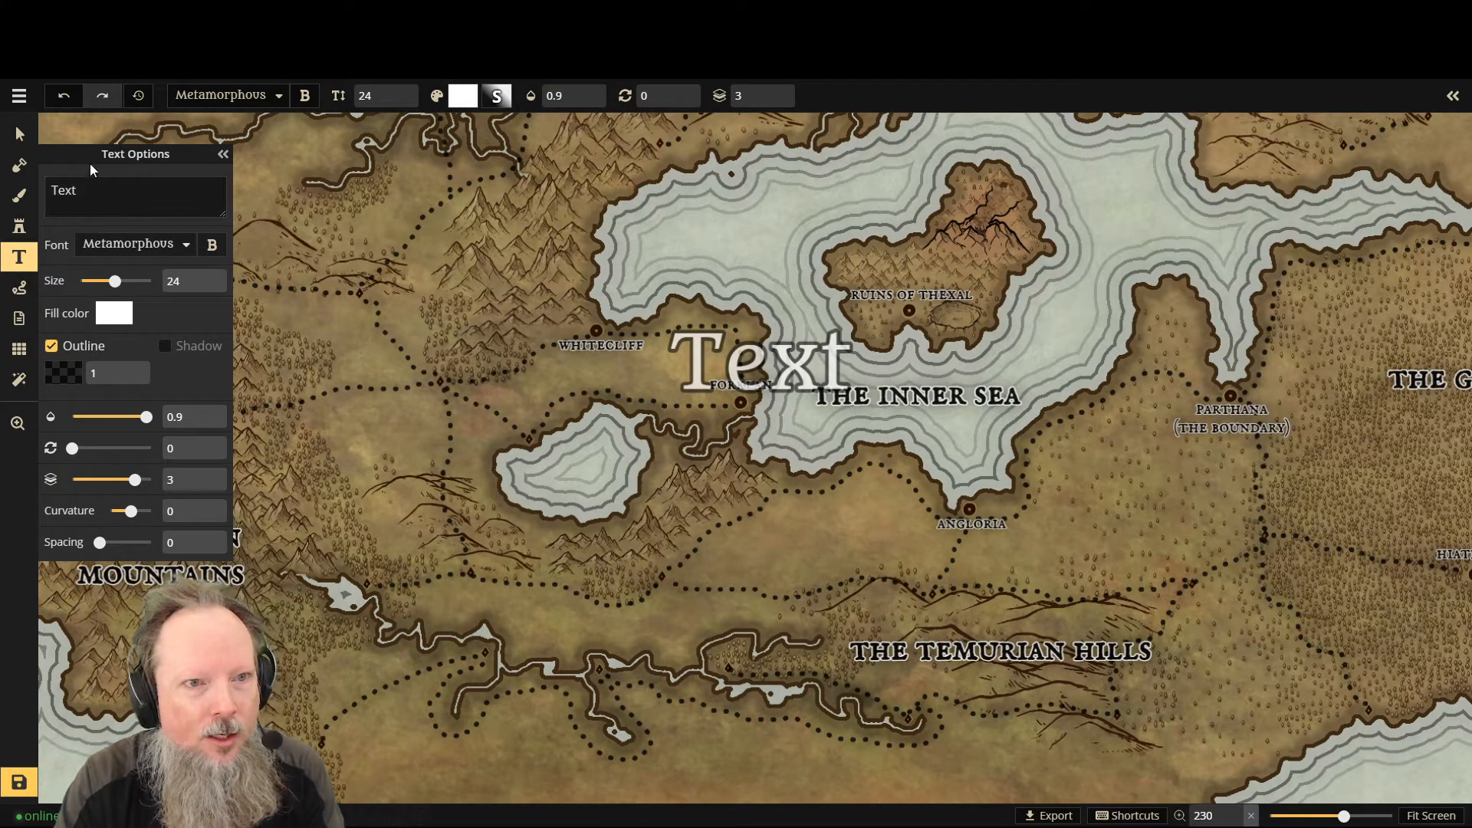
left_click(222, 155)
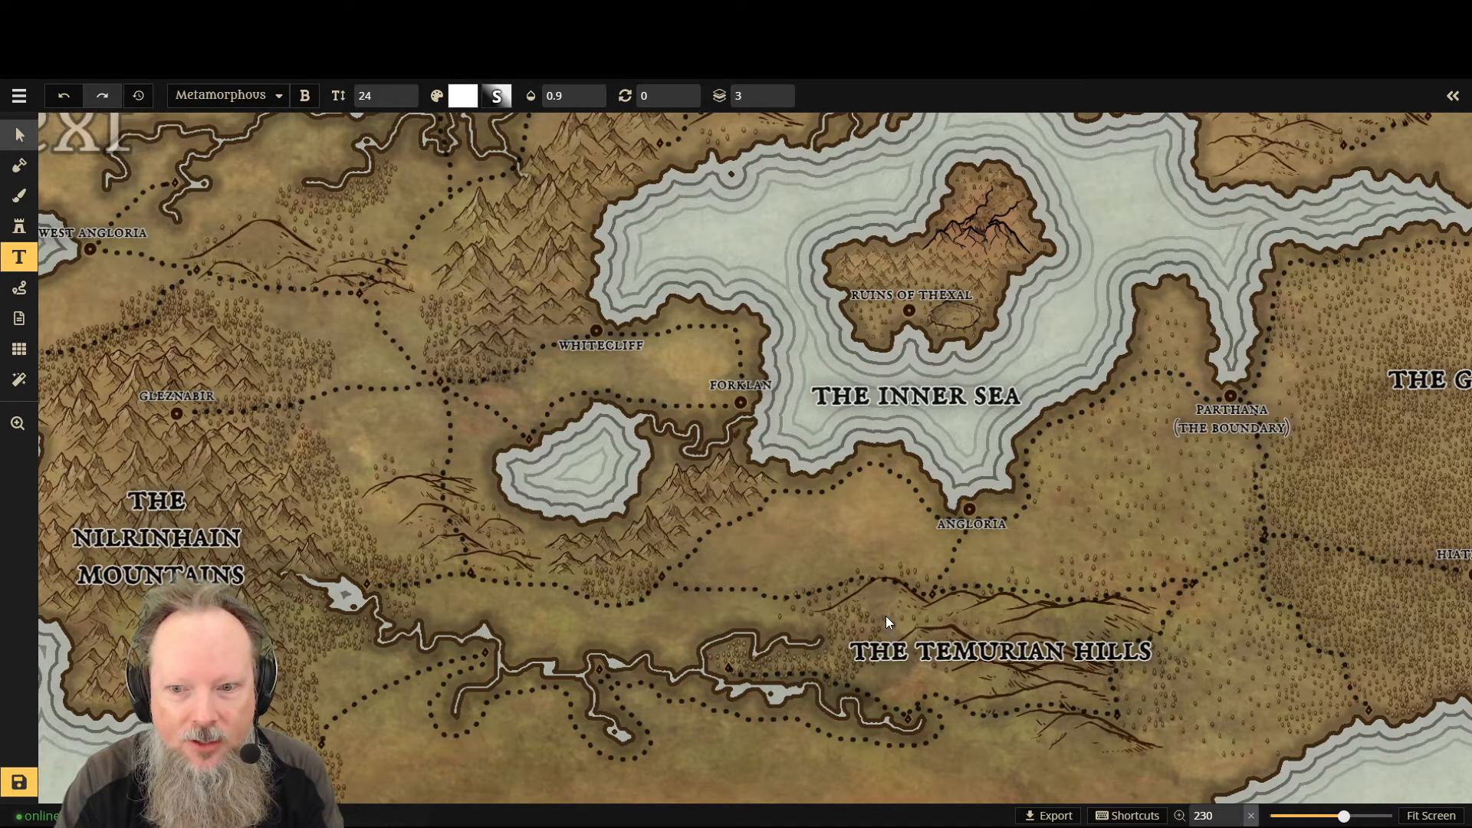
key("v")
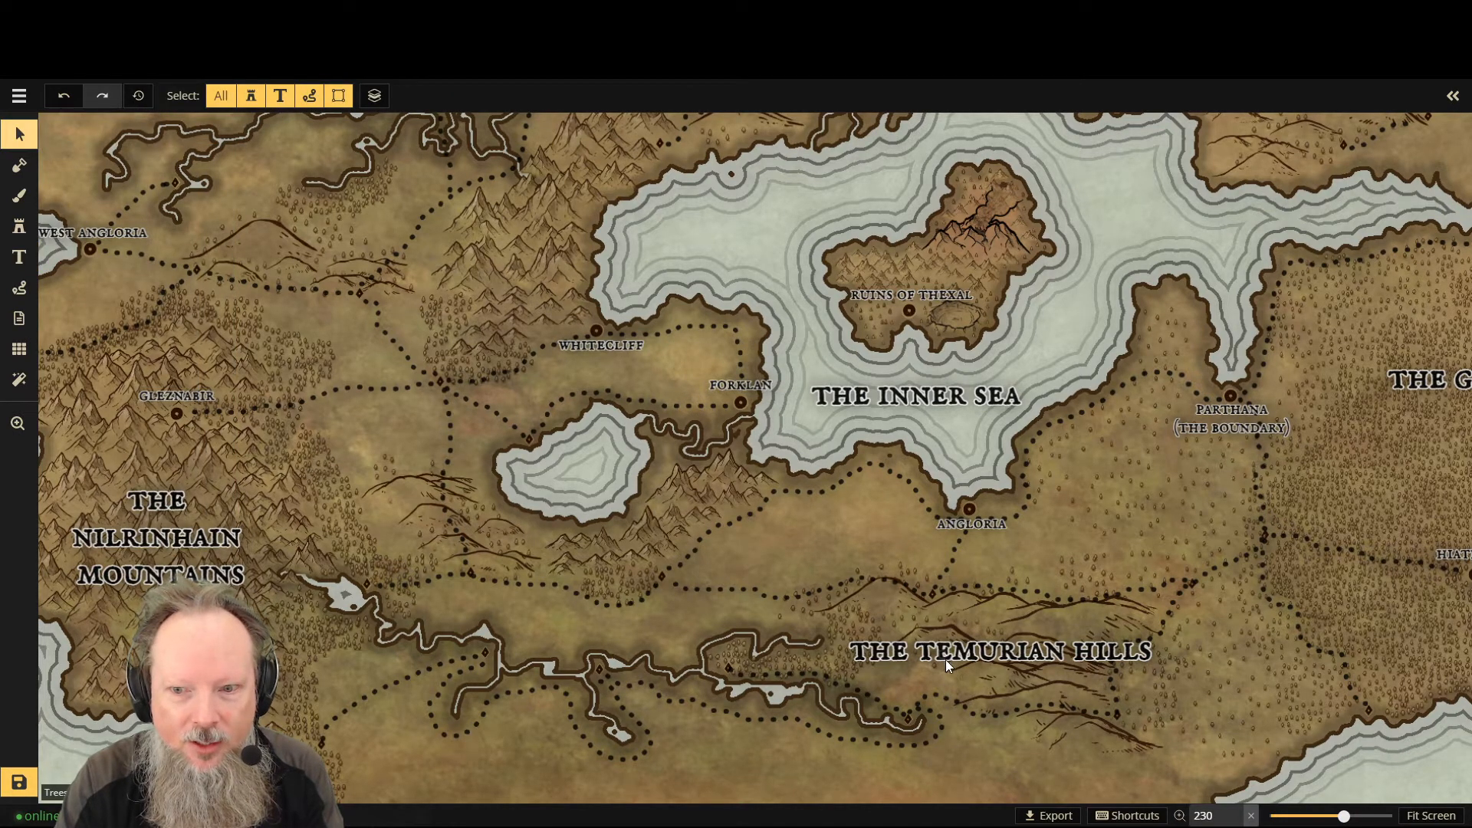
left_click(861, 654)
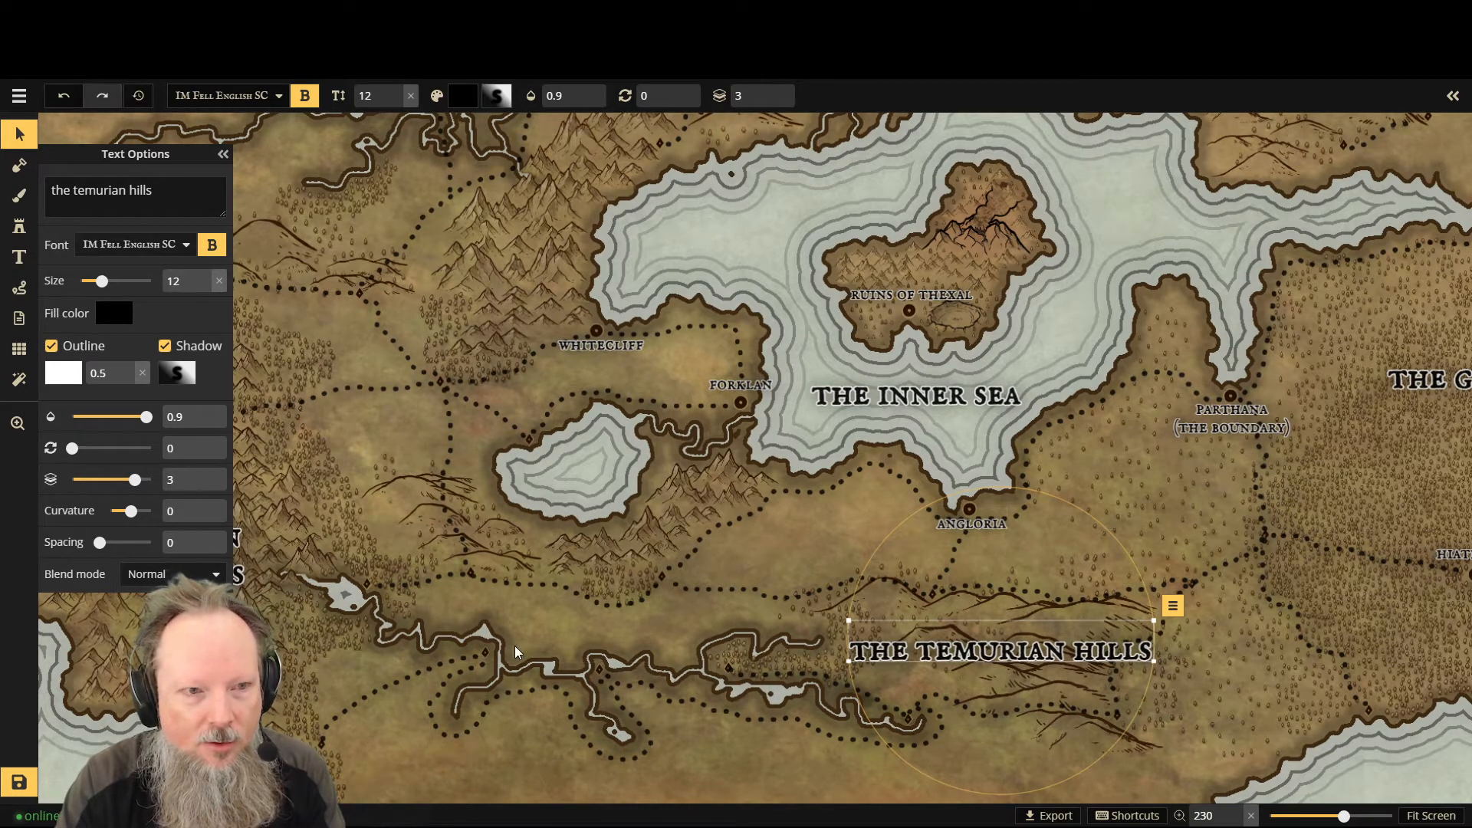
key("t")
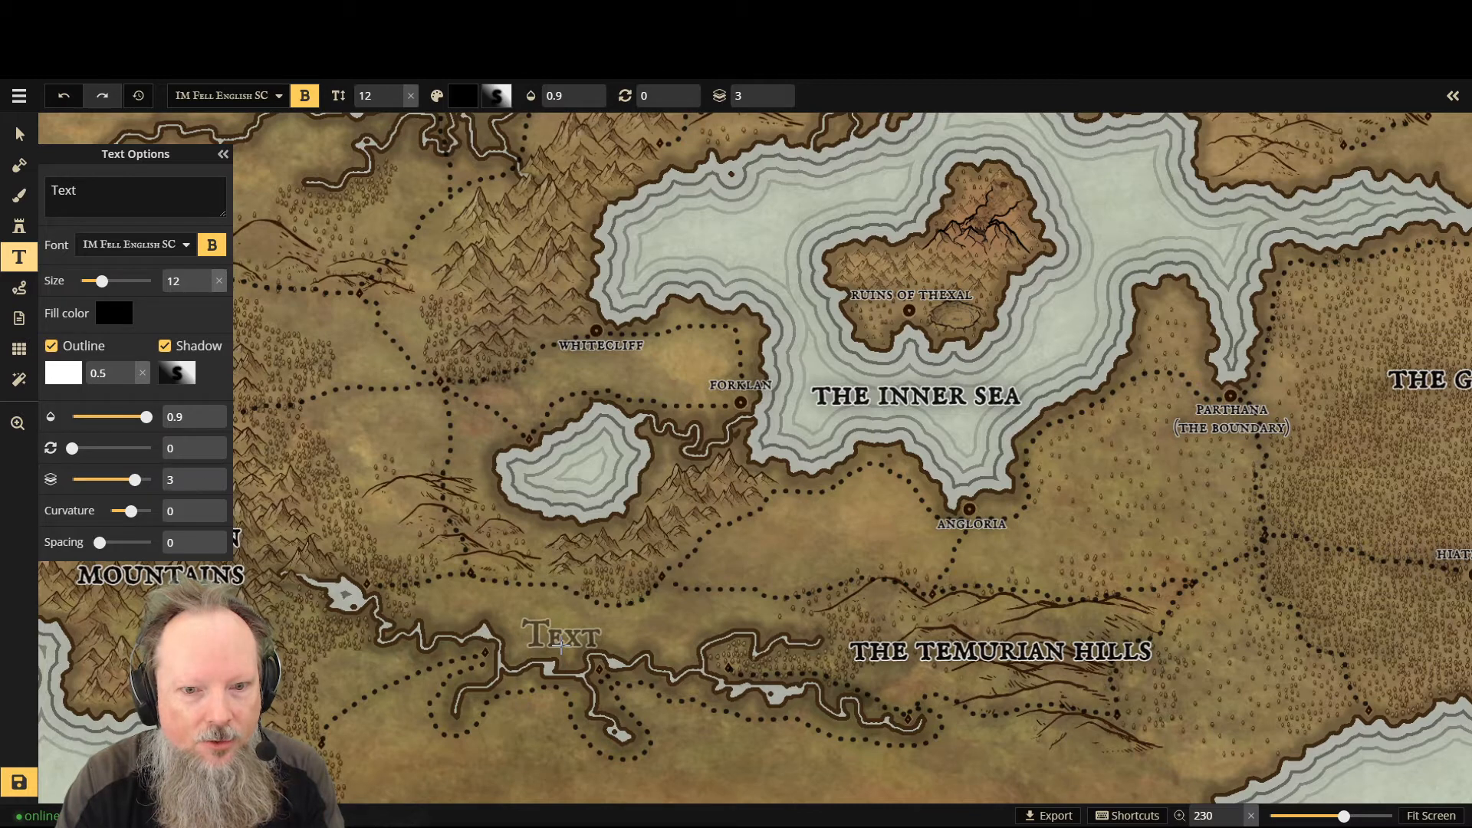
left_click(560, 646)
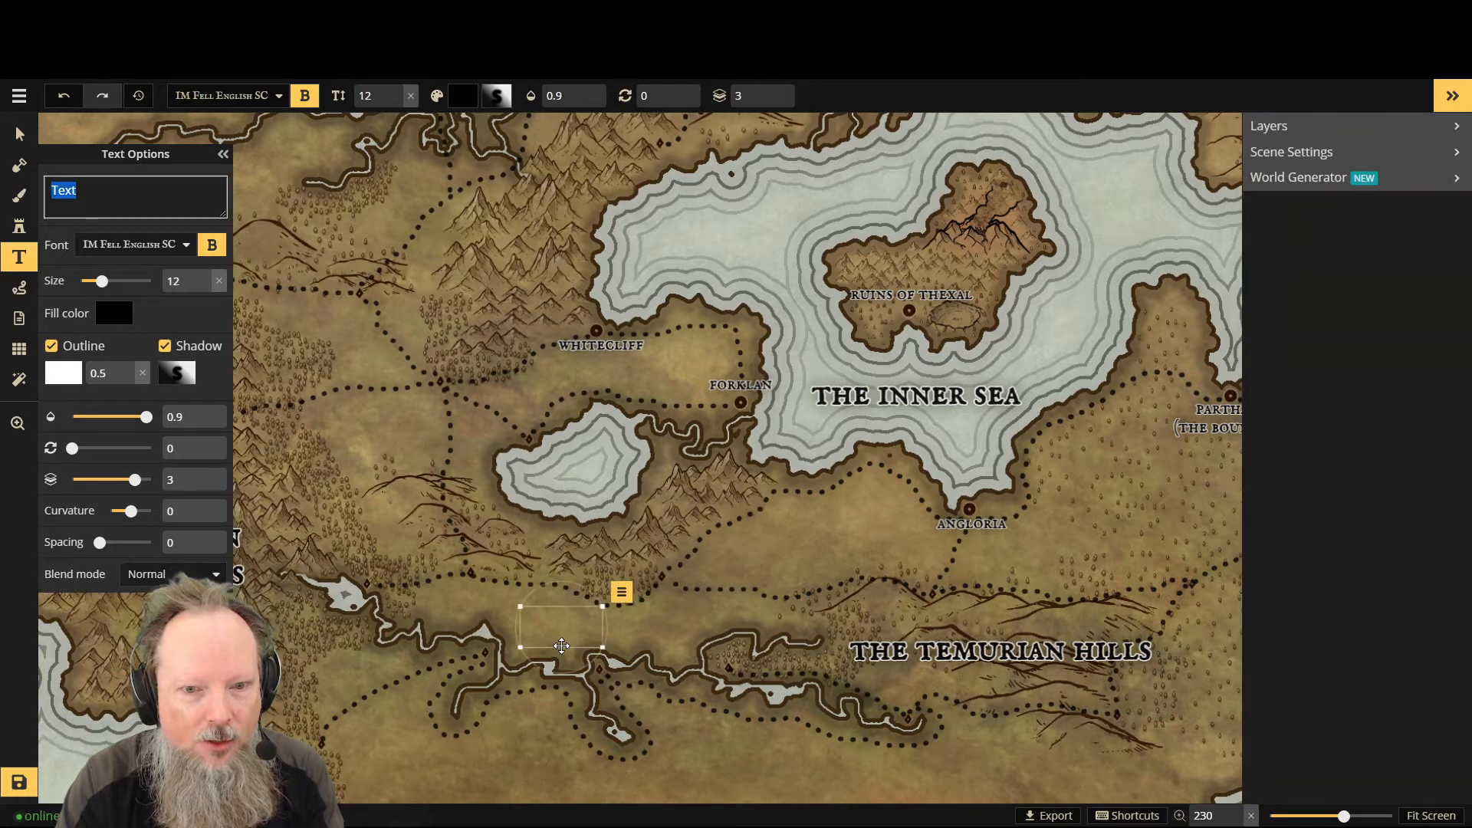
Step: Set the new label's text size to 9 and replace its placeholder text with "the"
left_click(202, 287)
left_click(202, 286)
left_click(203, 287)
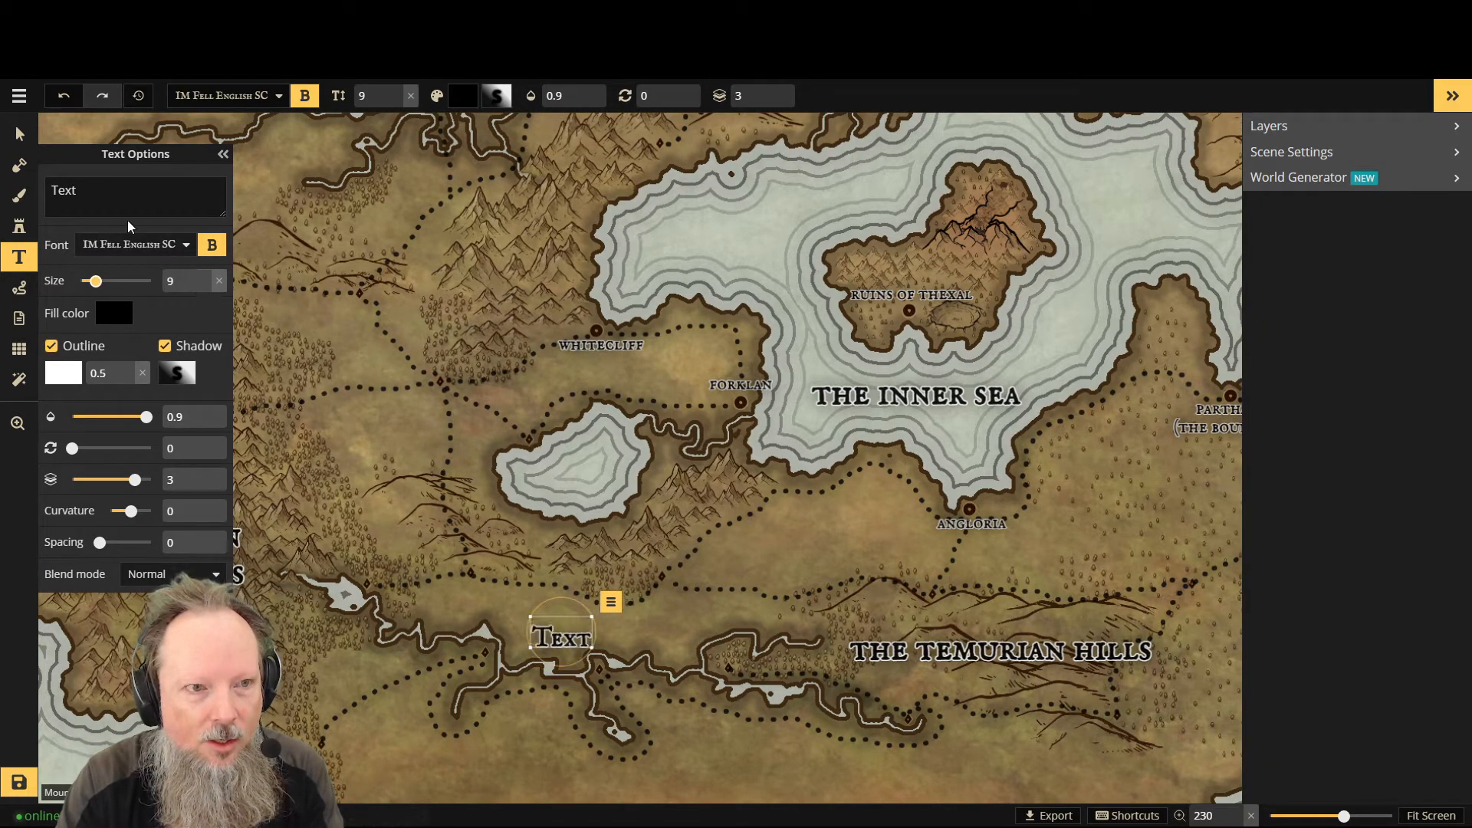
double_click(63, 190)
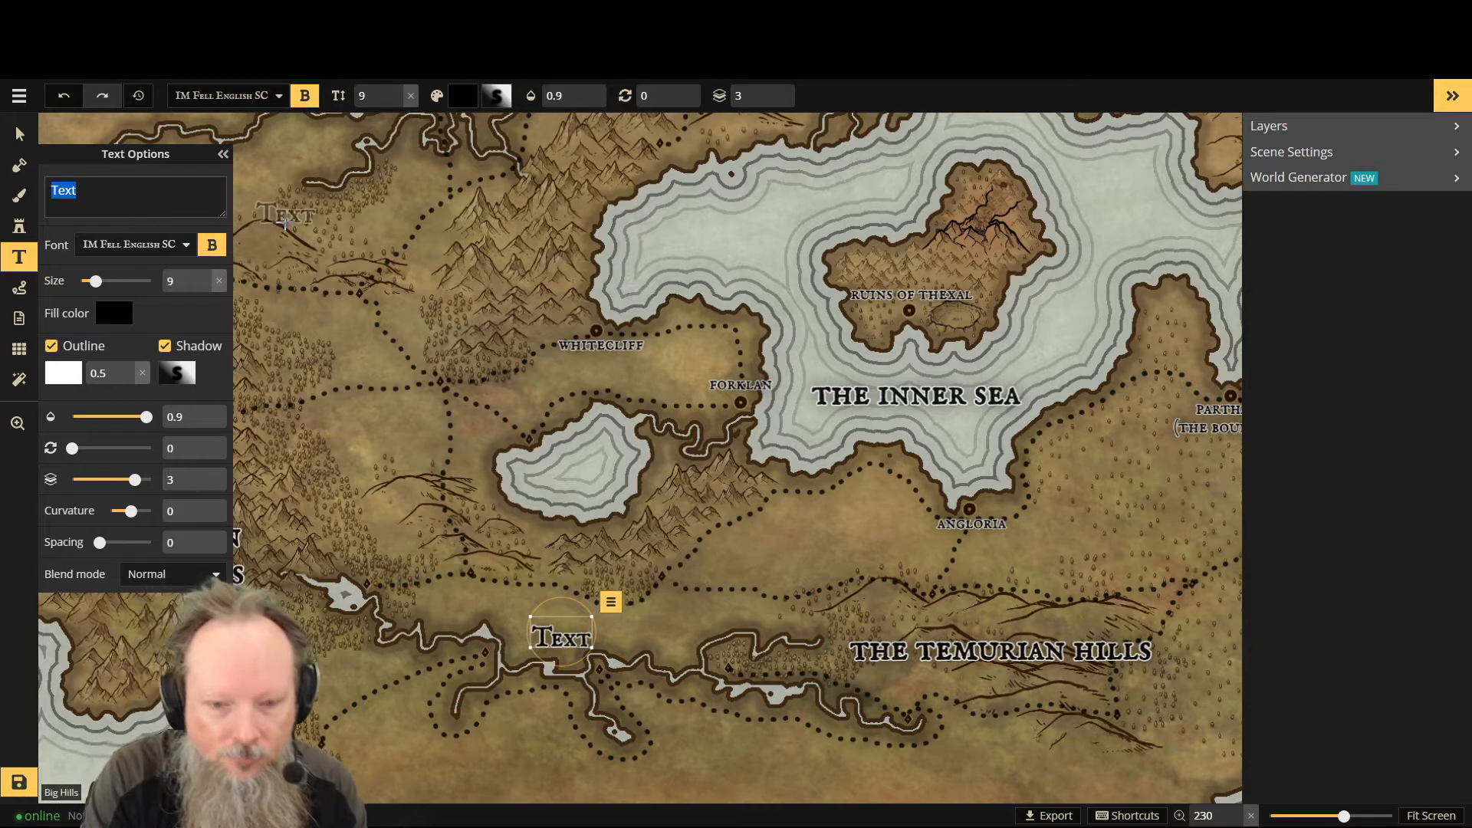
type("the")
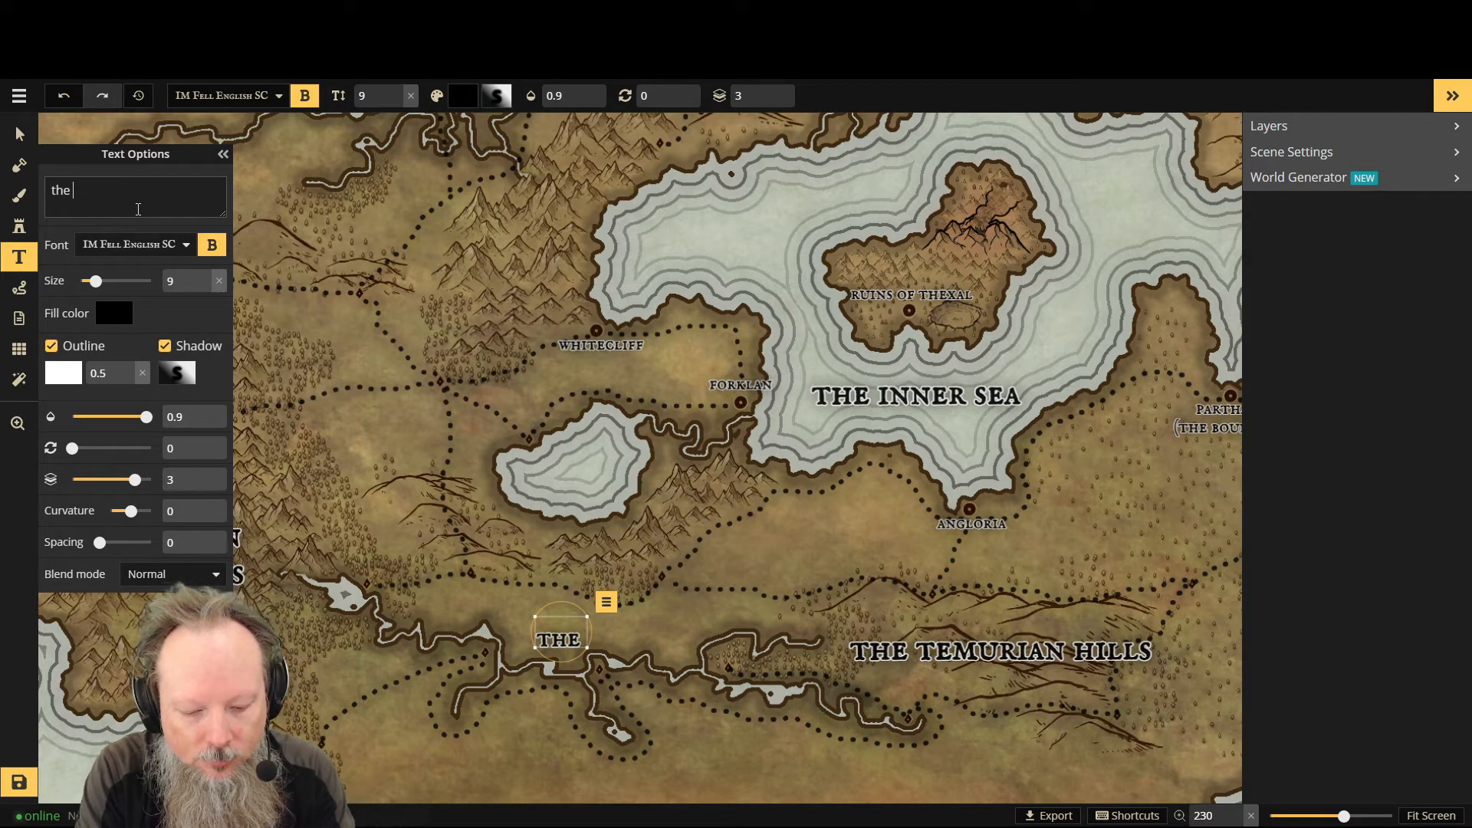
type("d")
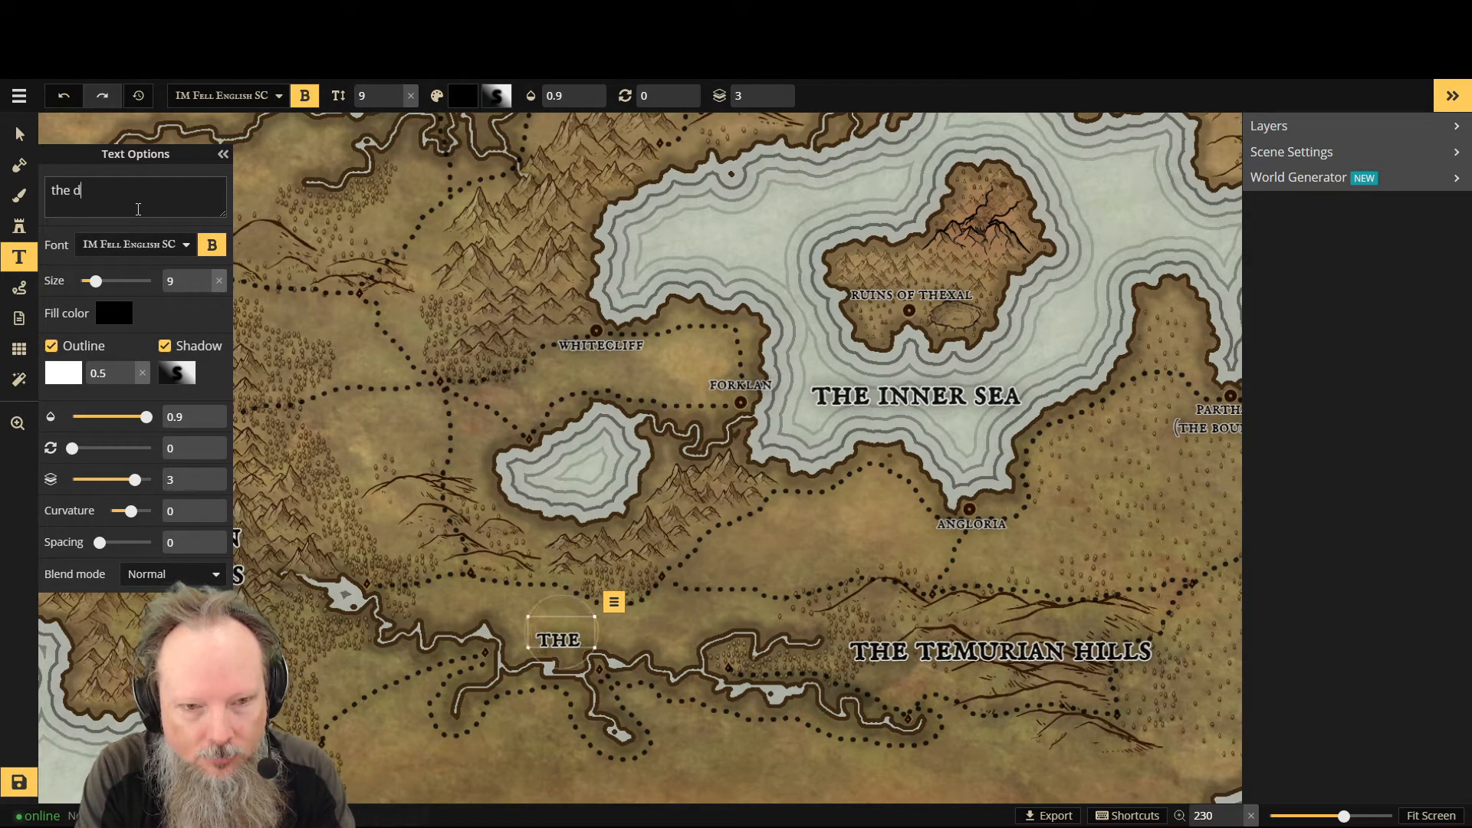
type("eln")
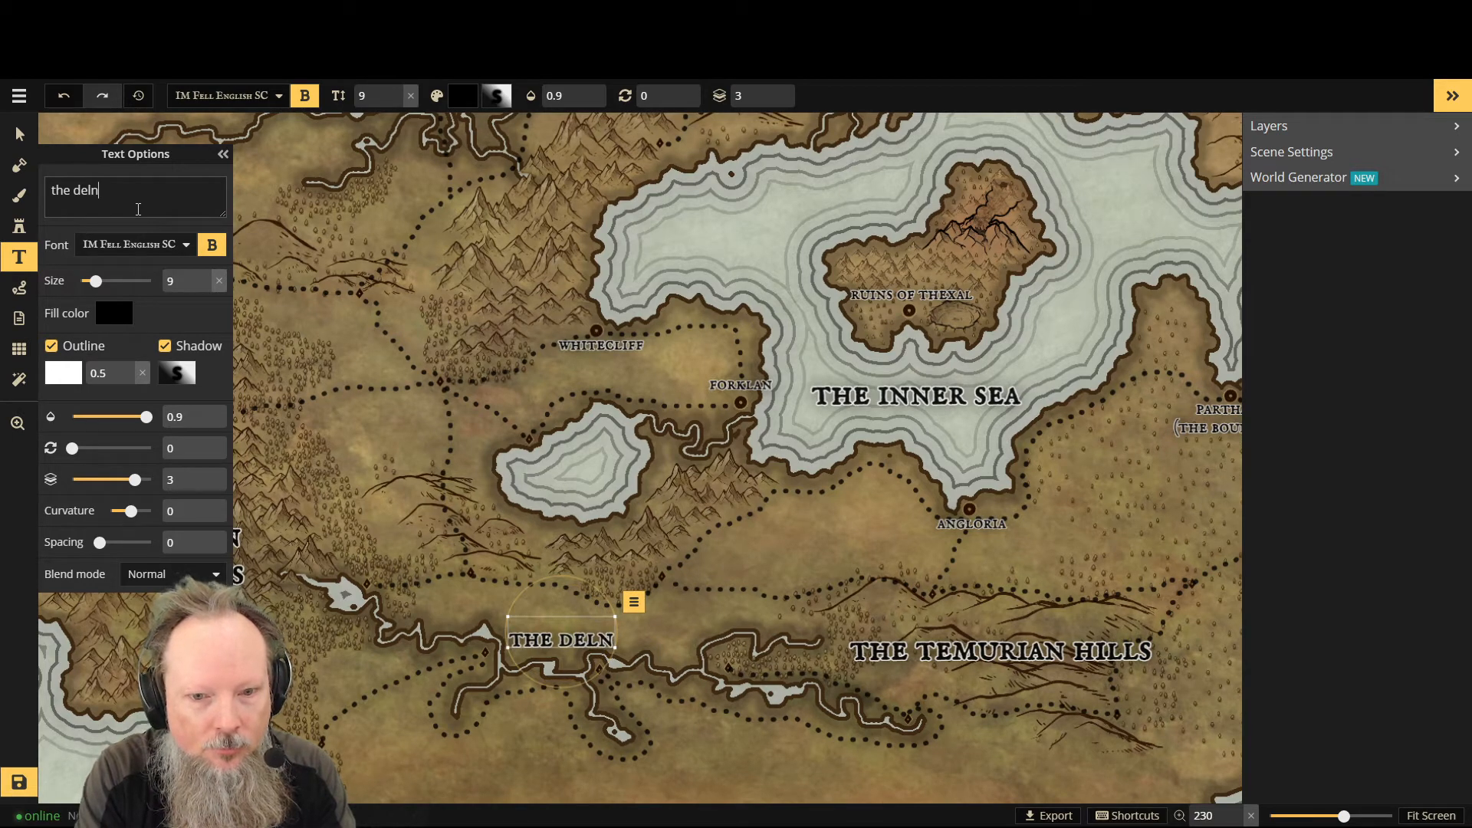
key("BackSpace")
type("i")
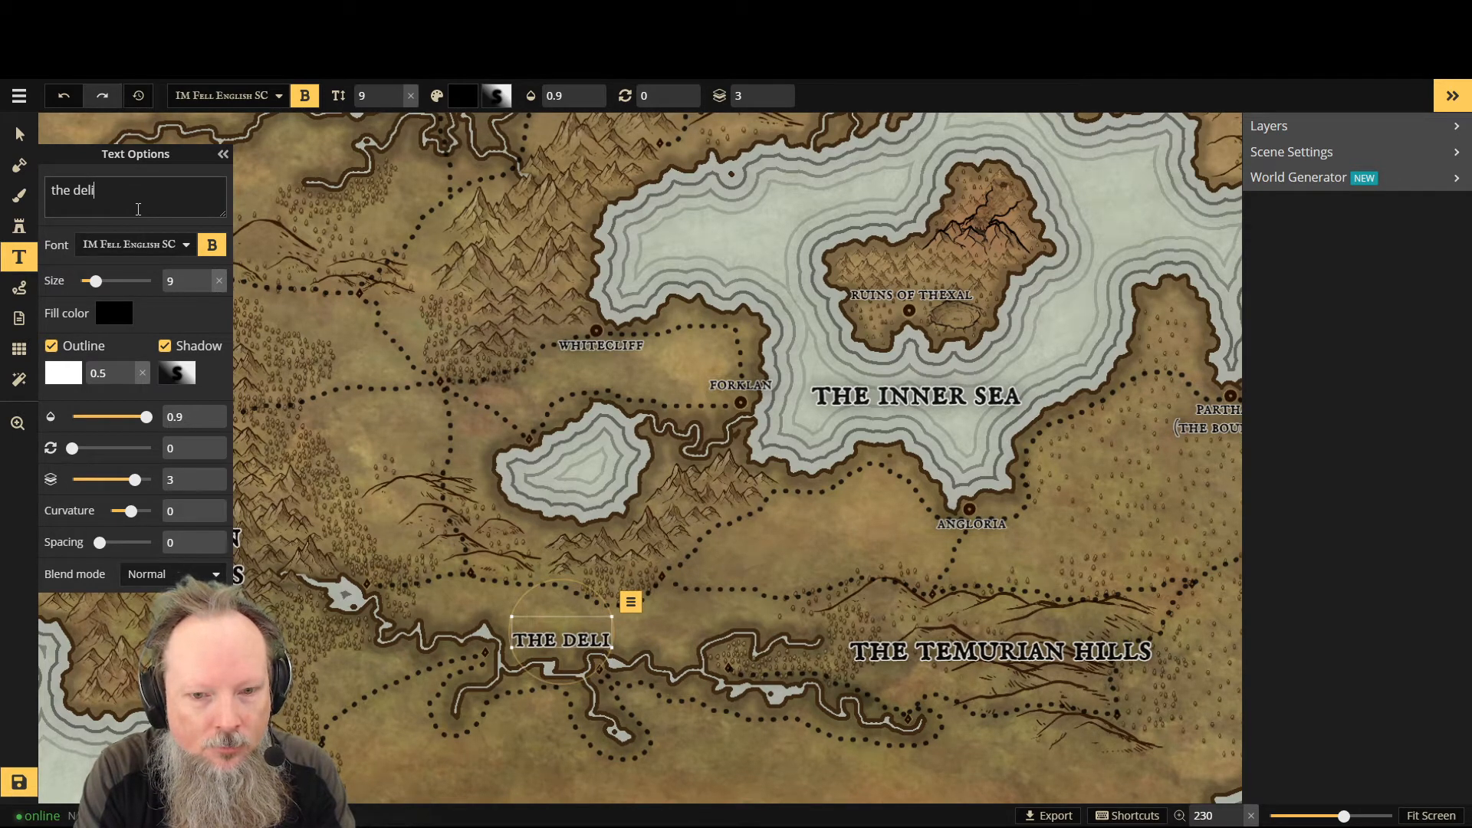
key("BackSpace")
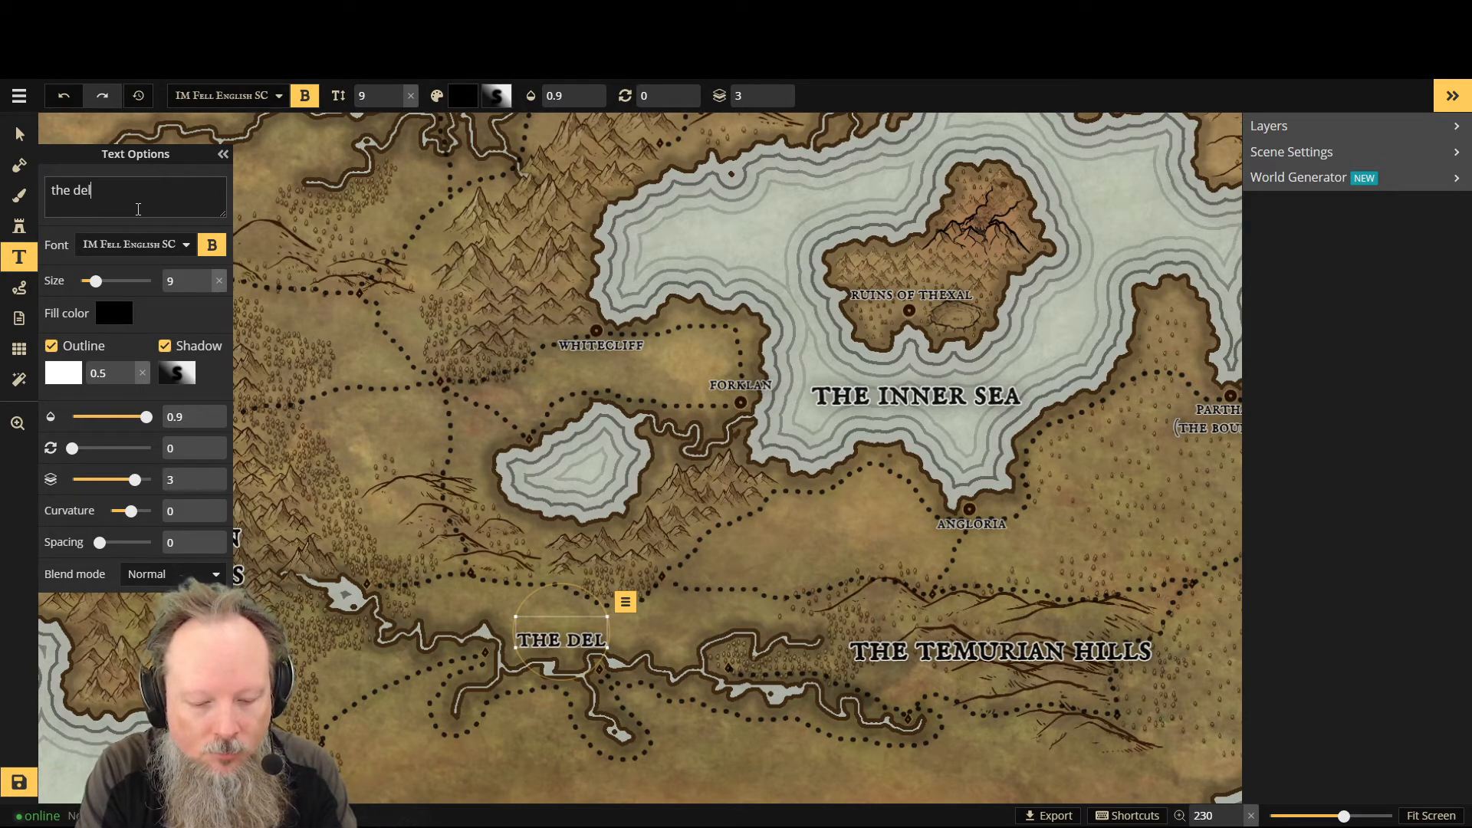
type("e")
key("BackSpace")
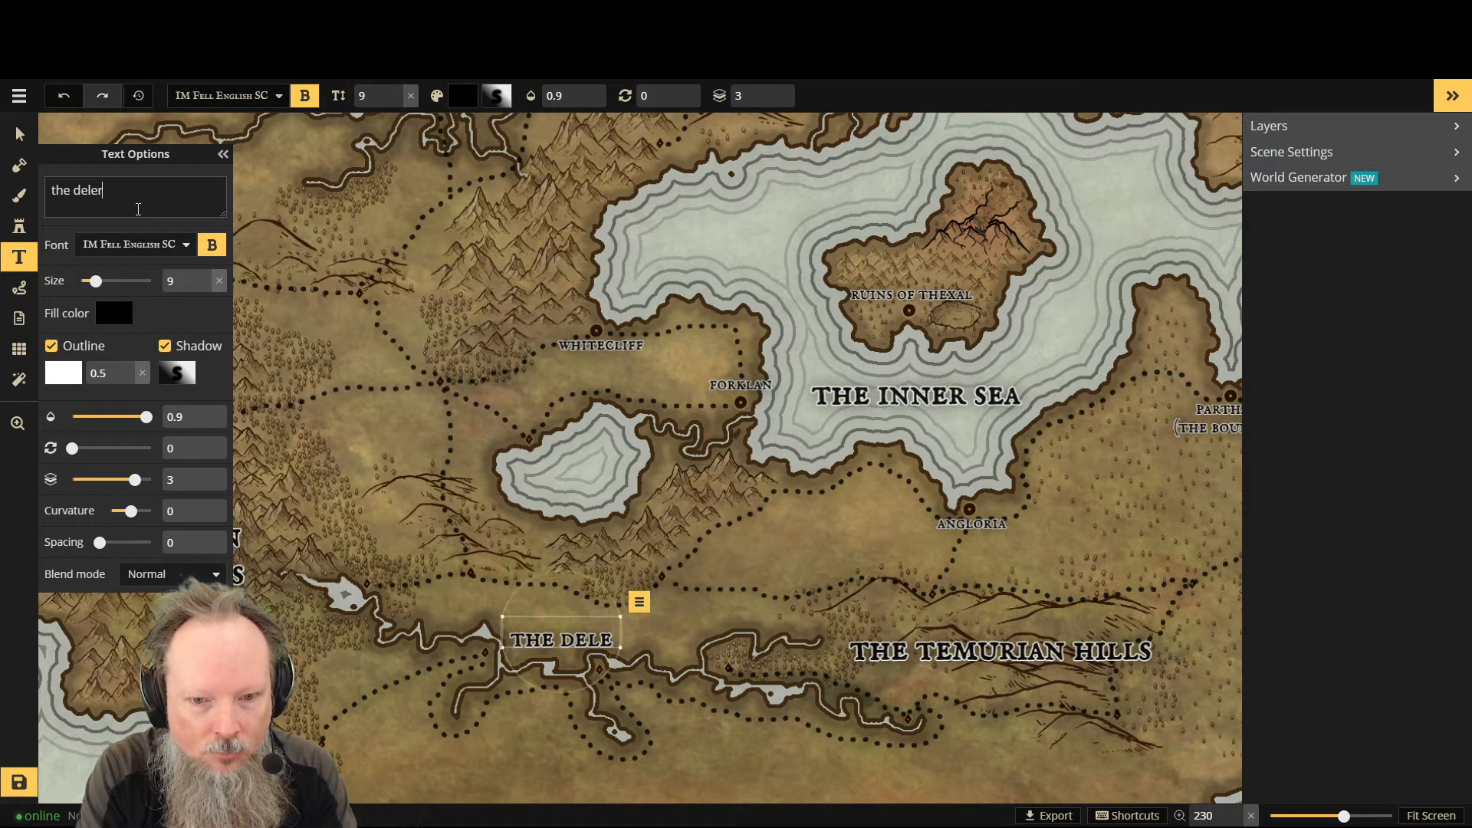
key("BackSpace")
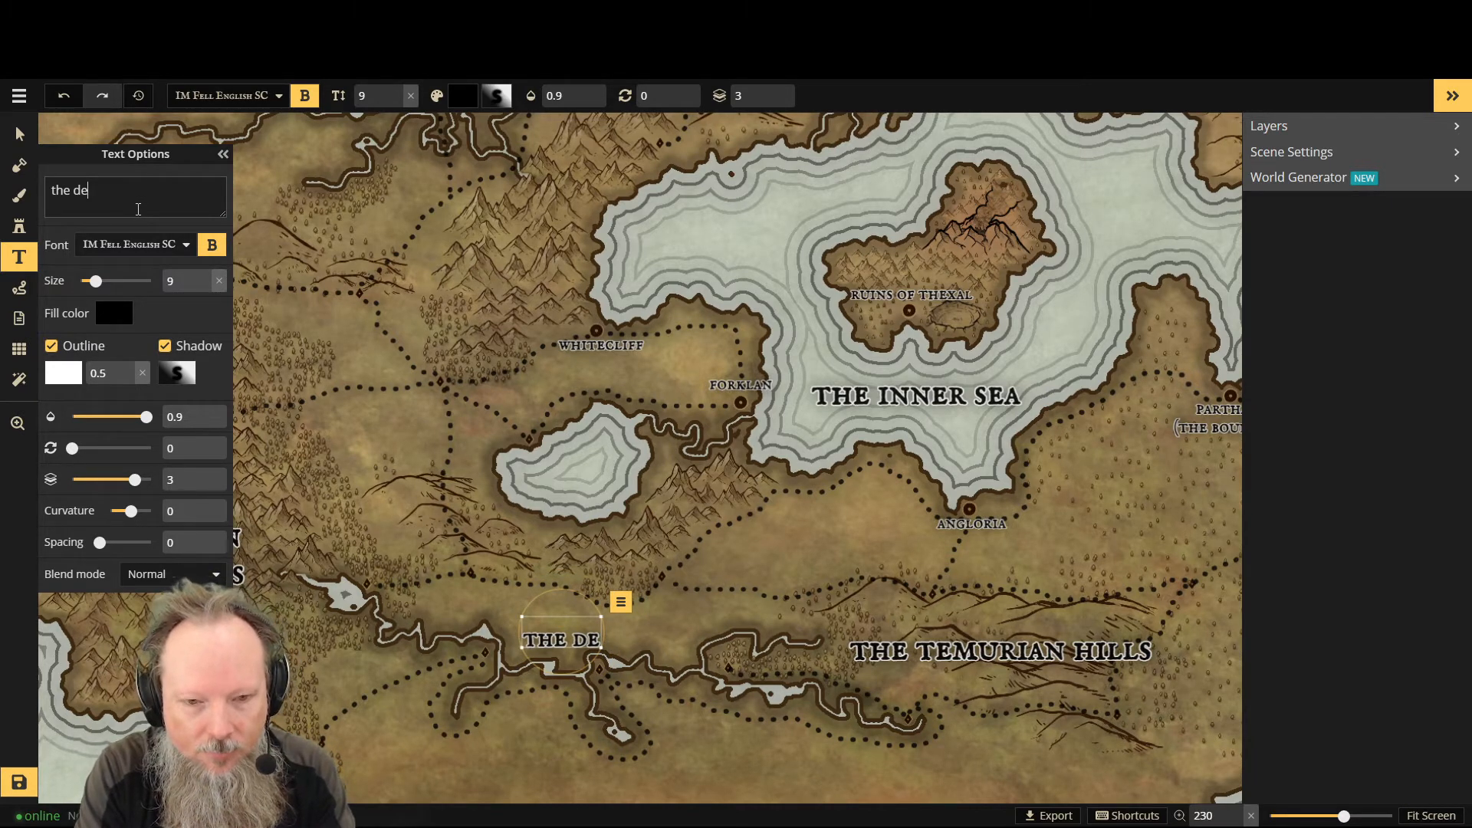
type("ls")
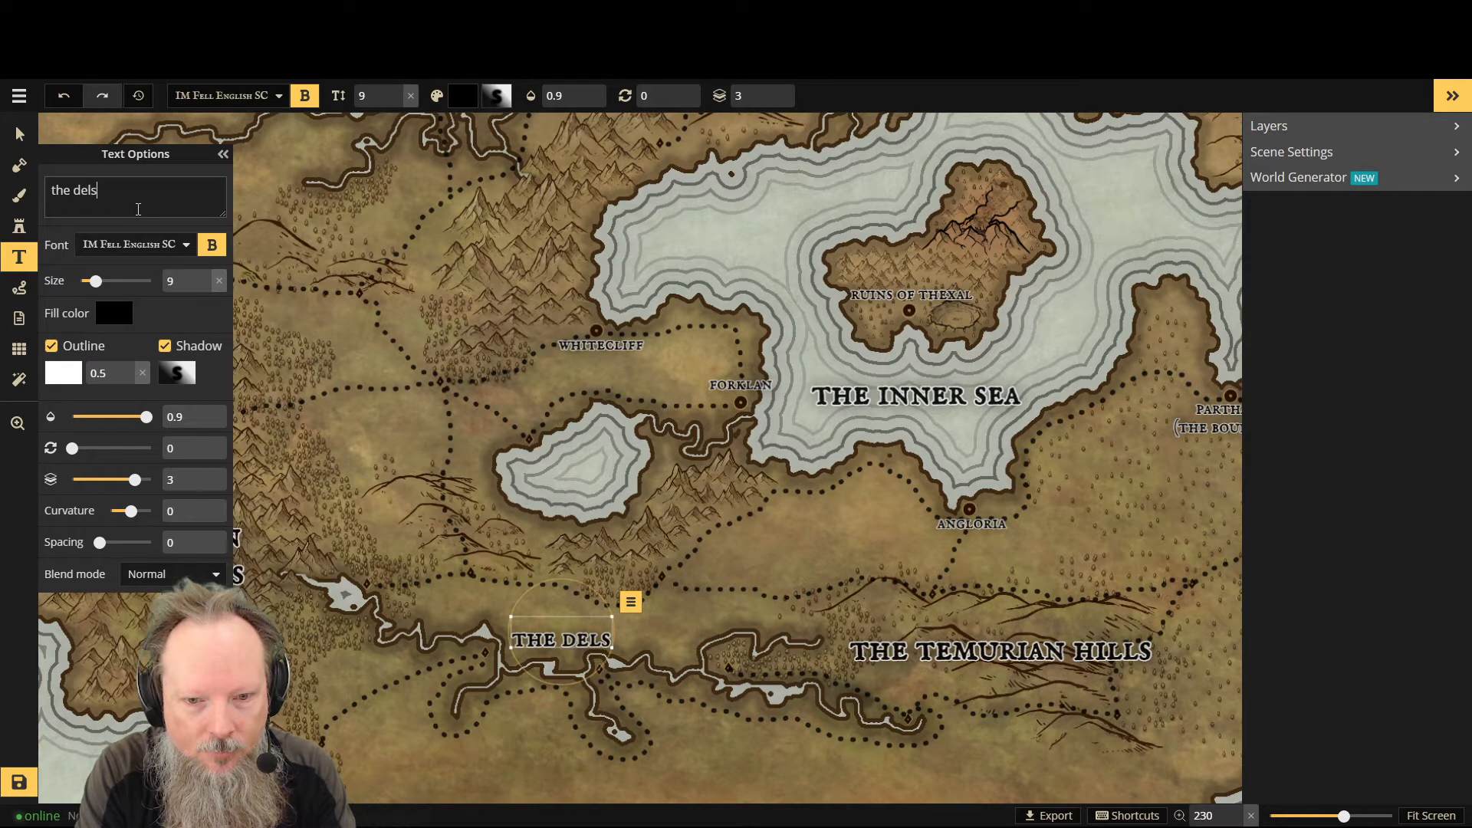
type("ne")
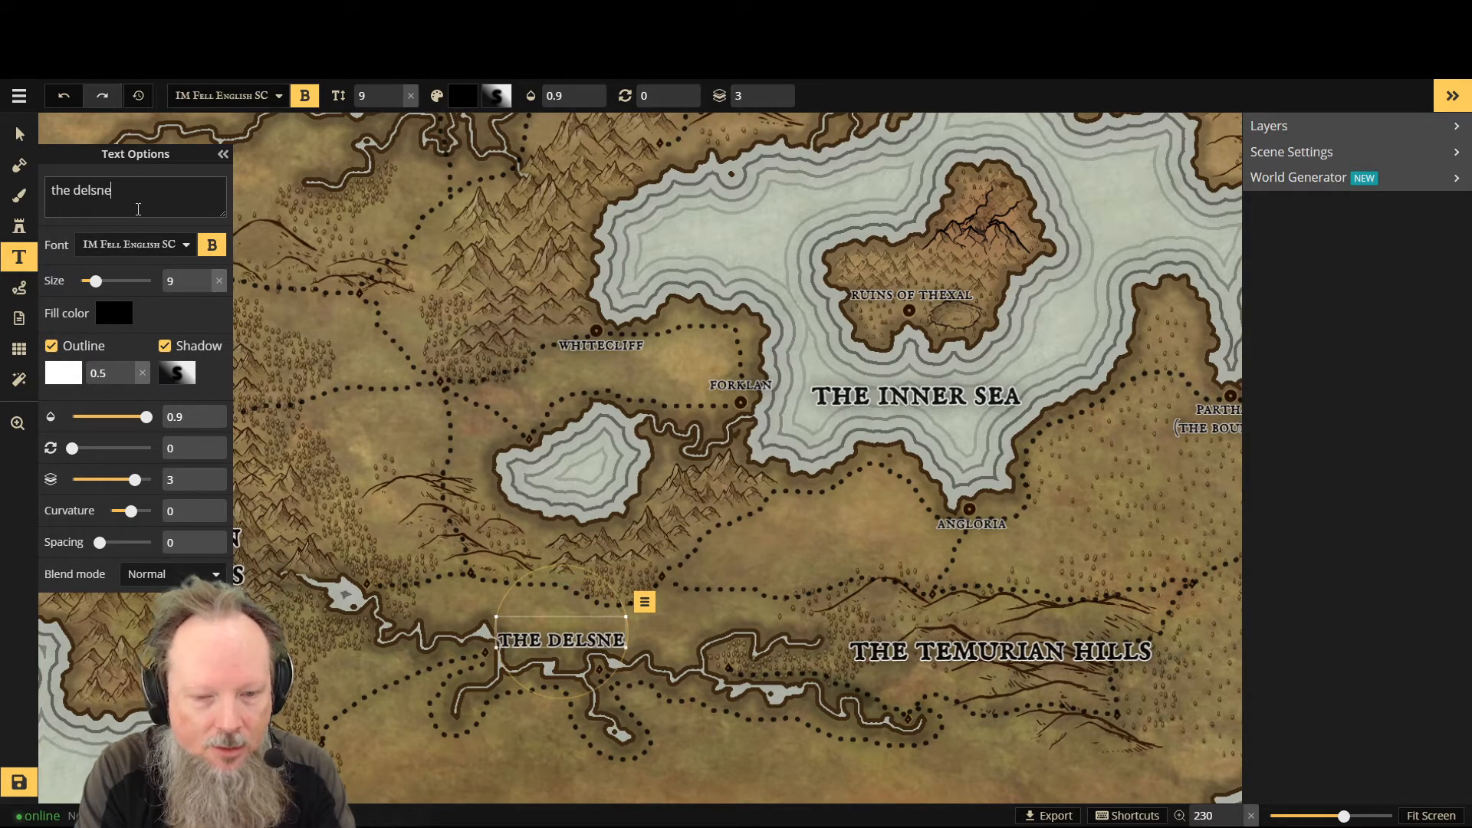
key("BackSpace")
key("BackSpace")
key("BackSpace")
key("BackSpace")
key("BackSpace")
key("BackSpace")
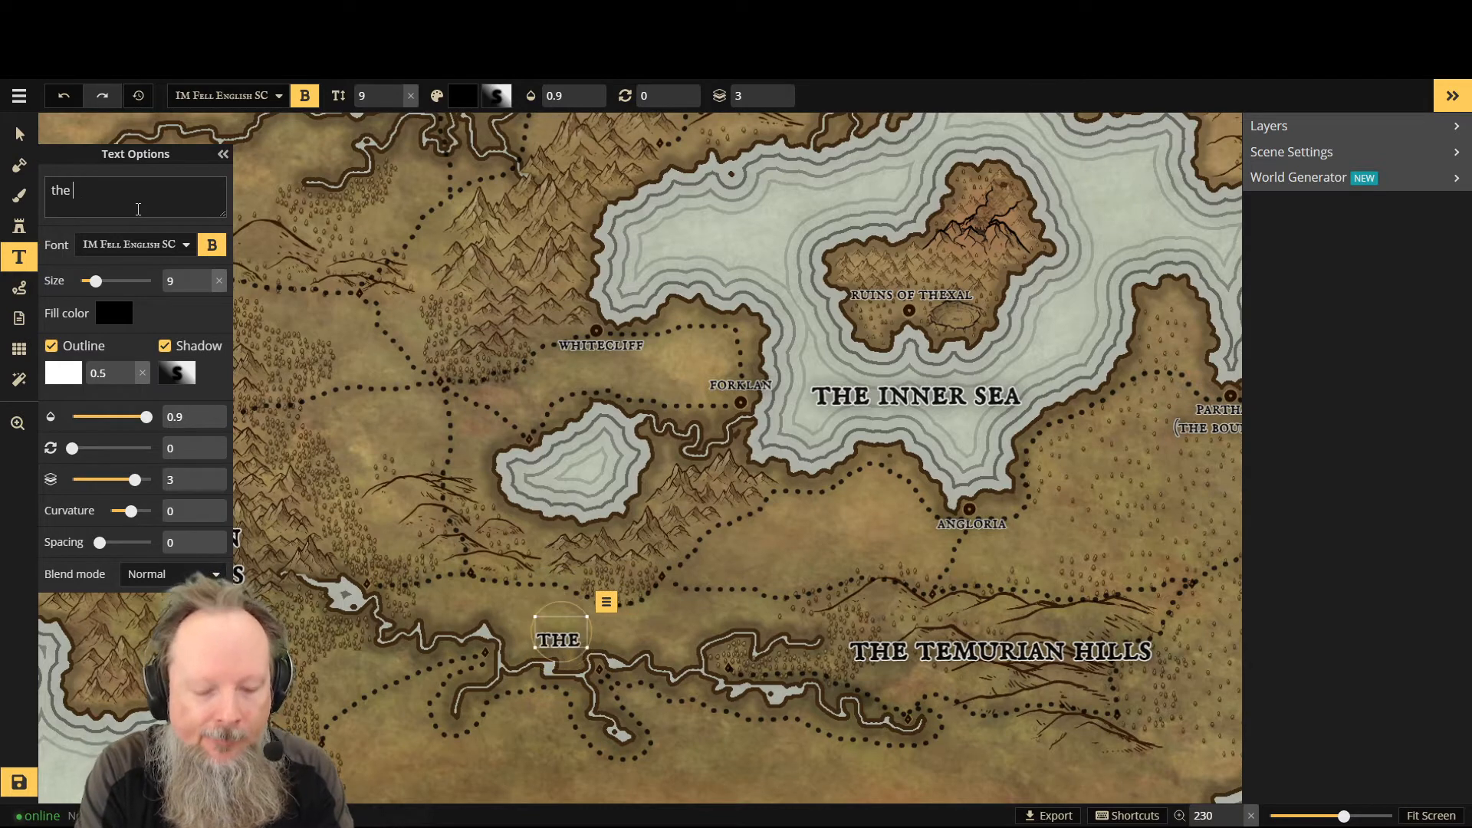
type("f")
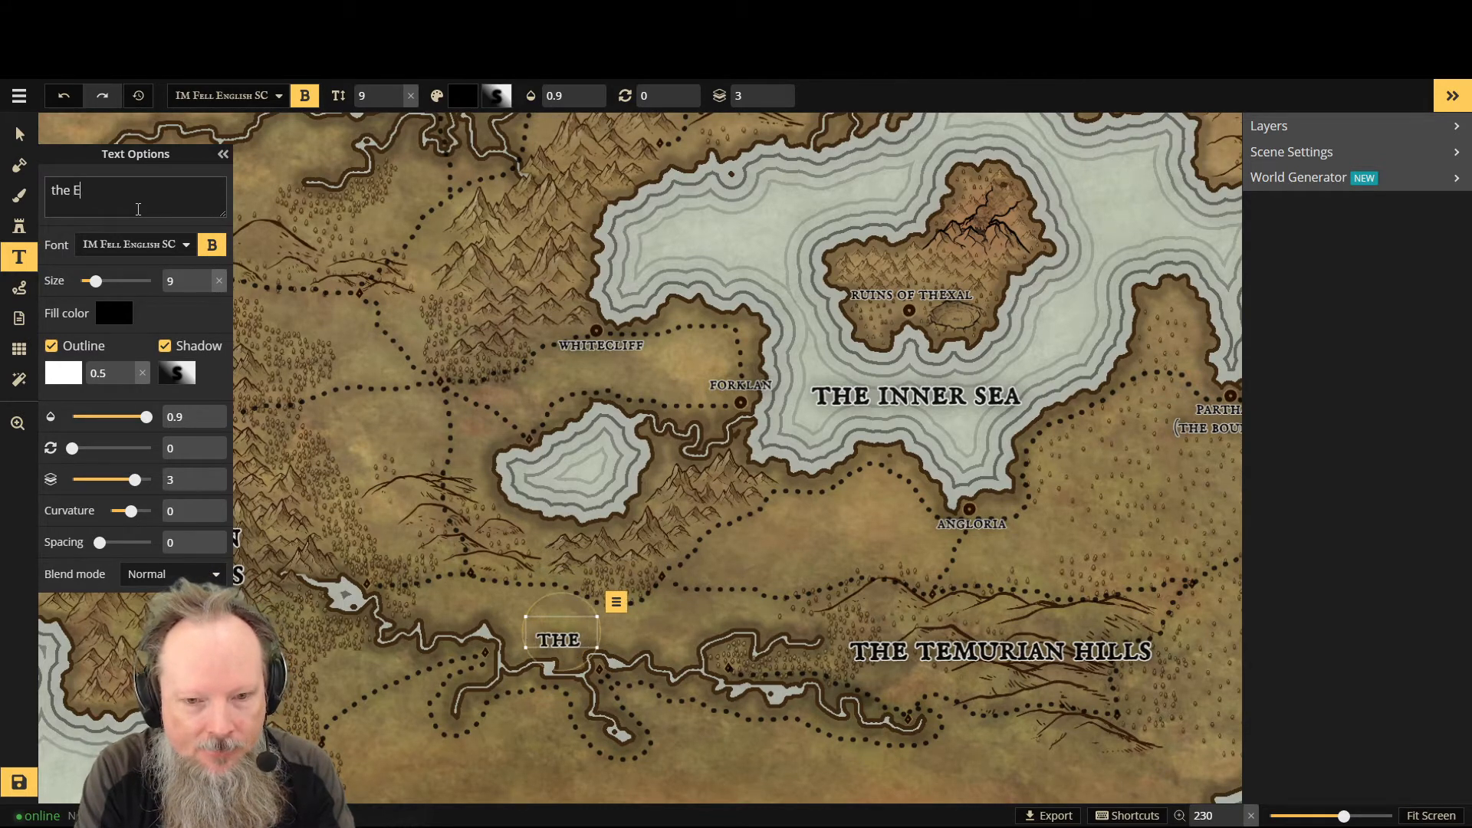
key("BackSpace")
type("e")
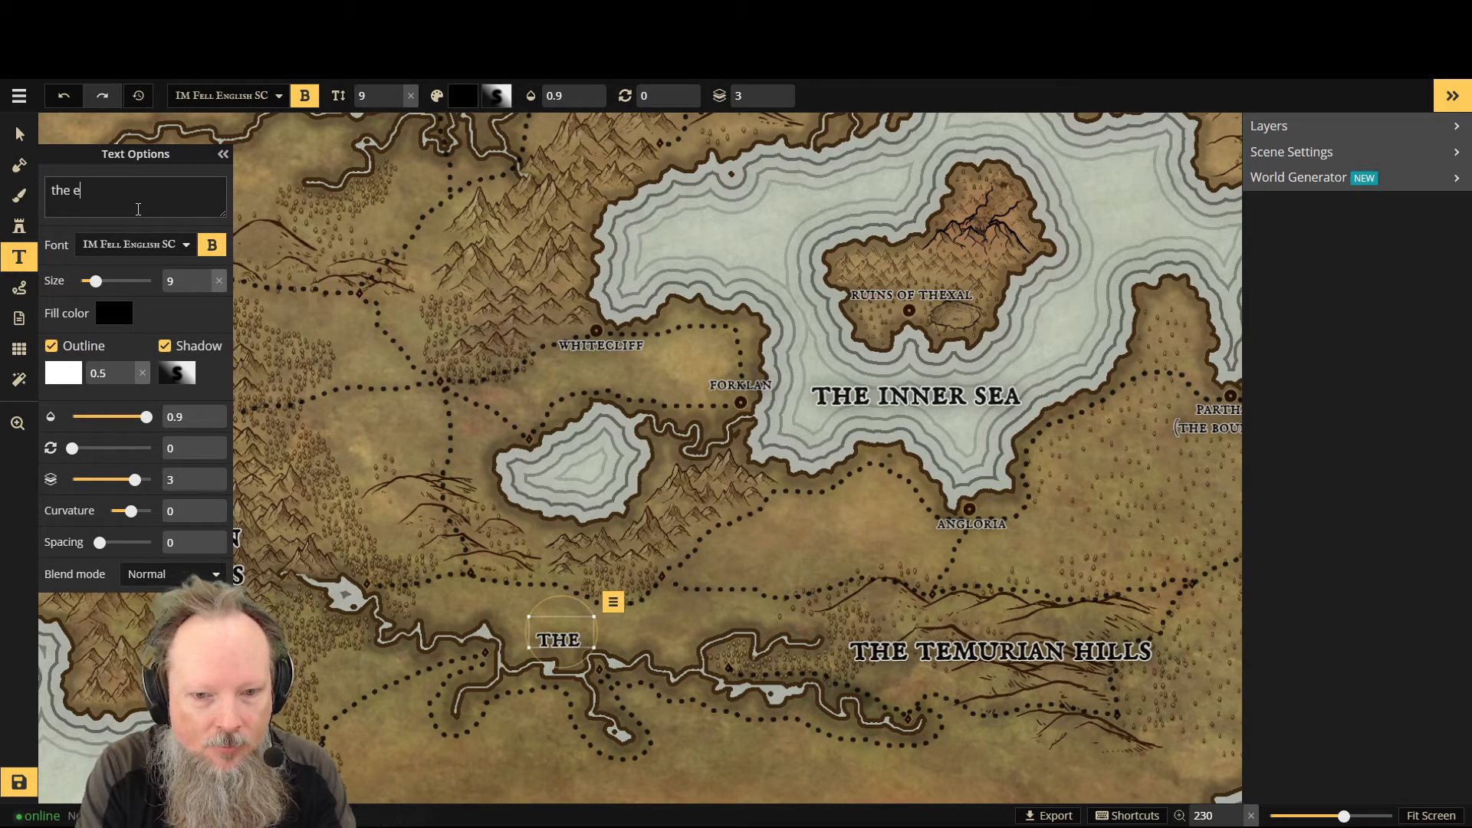
type("u")
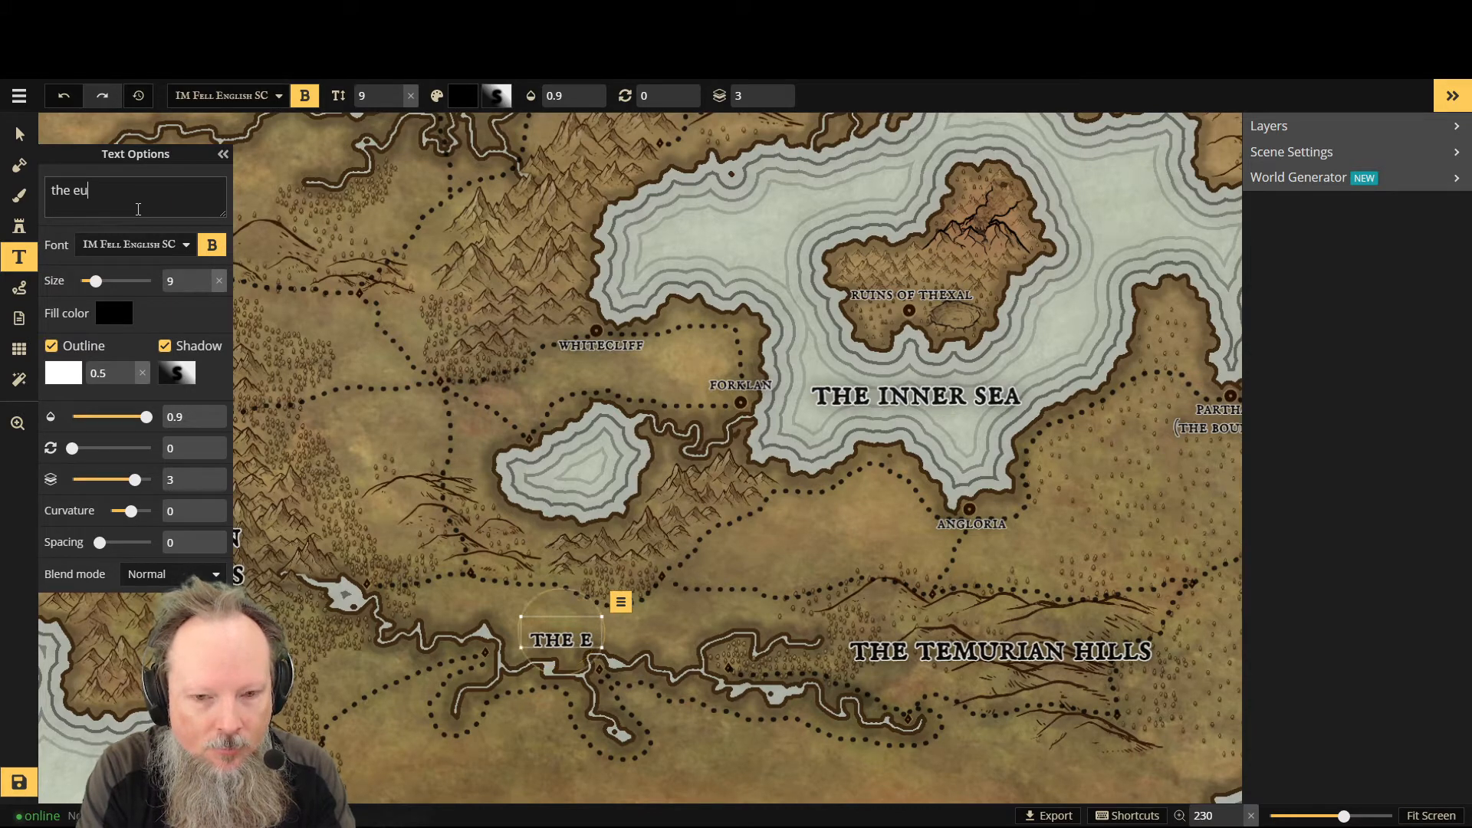
type("ph")
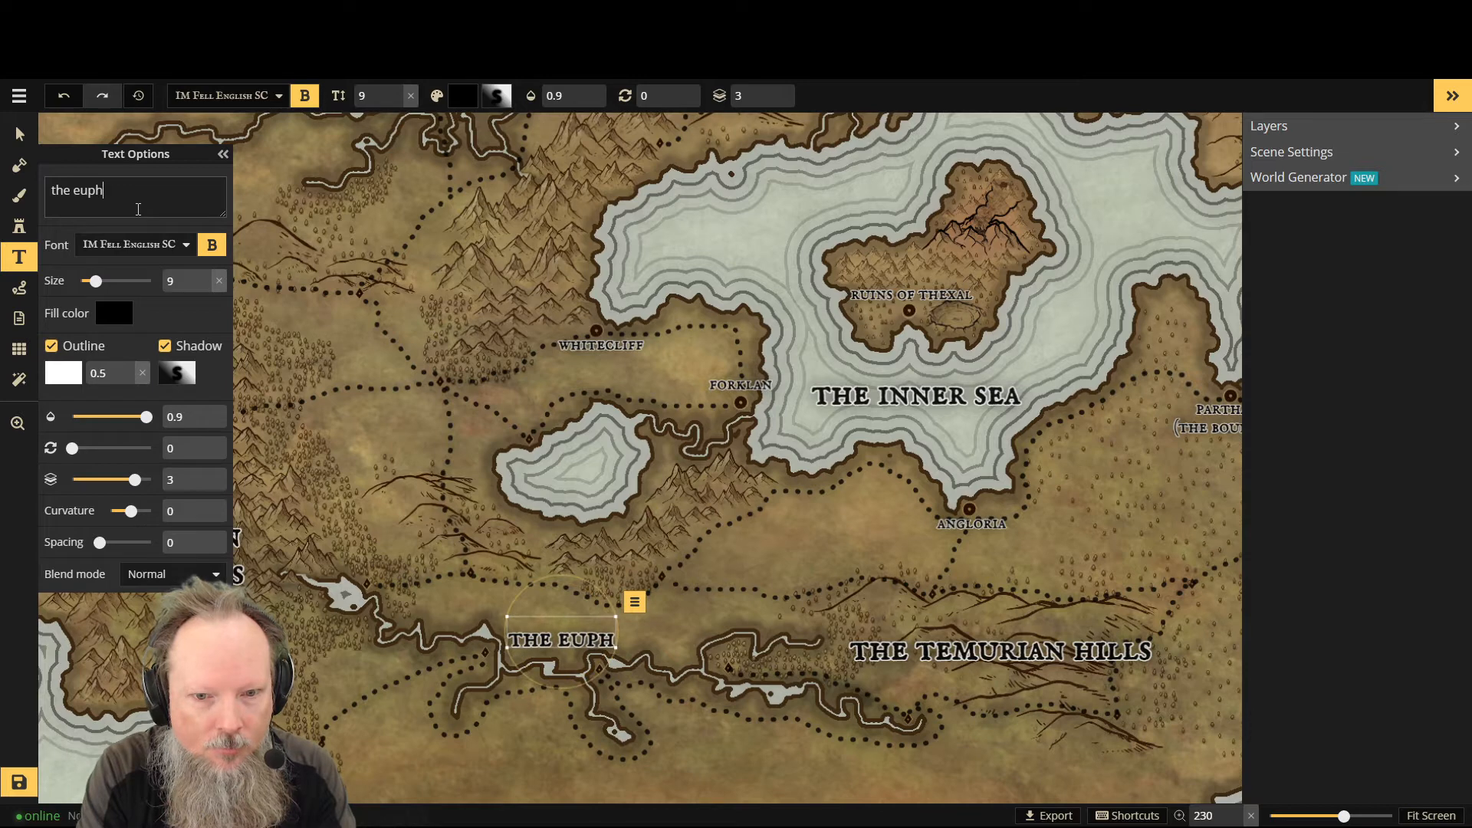
key("BackSpace")
key("BackSpace")
key("BackSpace")
key("BackSpace")
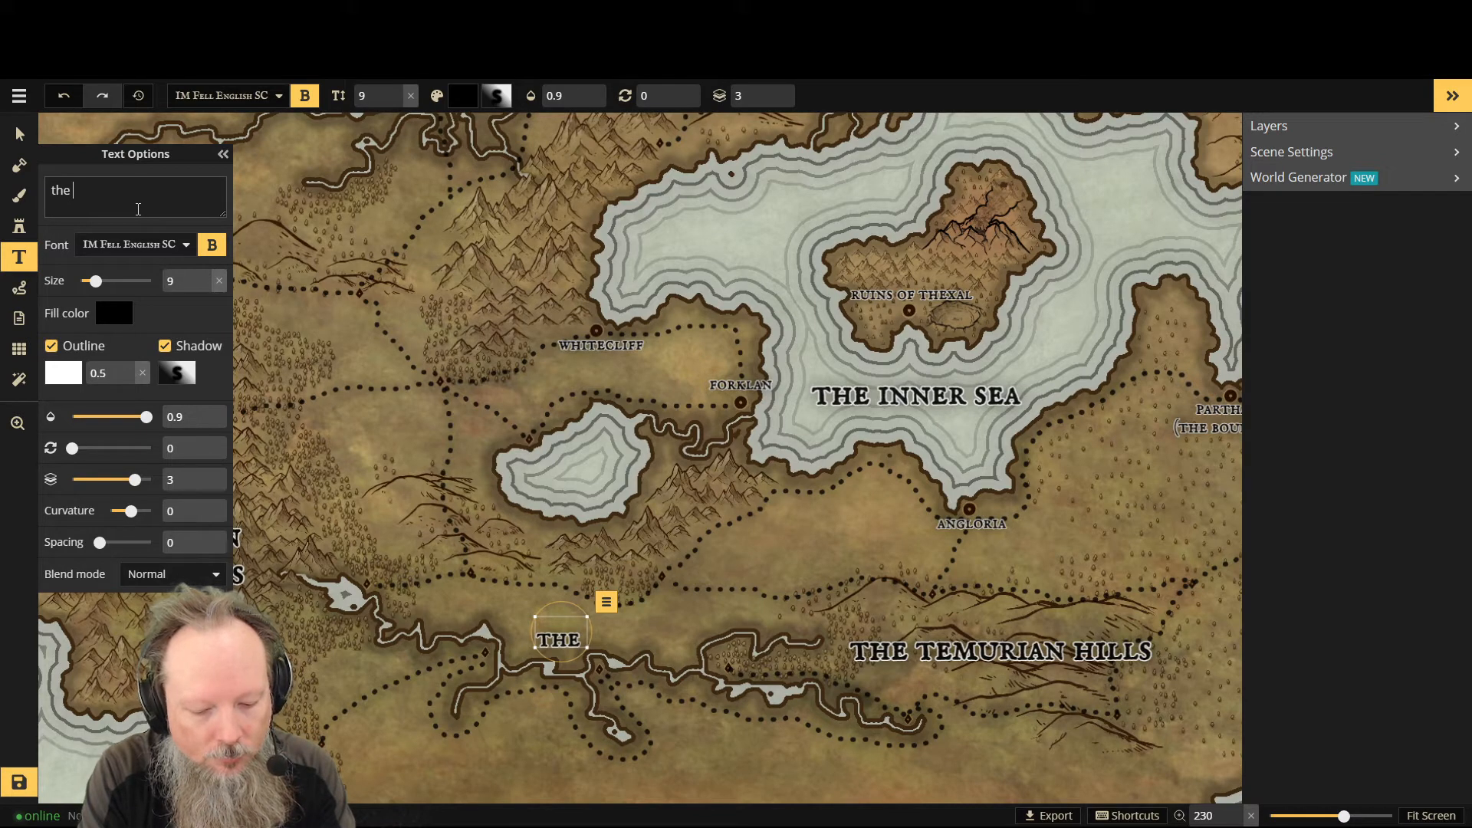
type("ri")
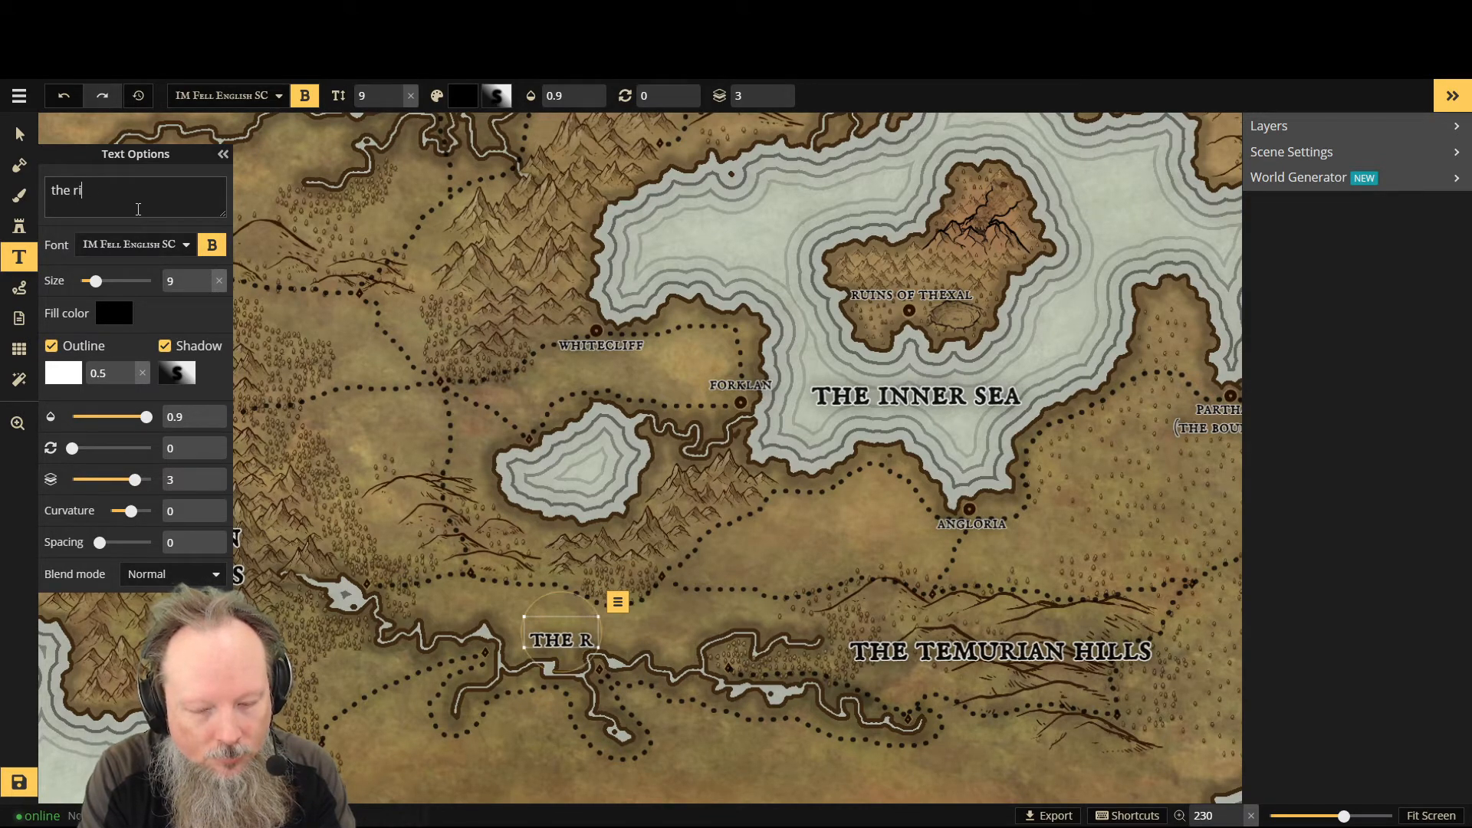
type("mura")
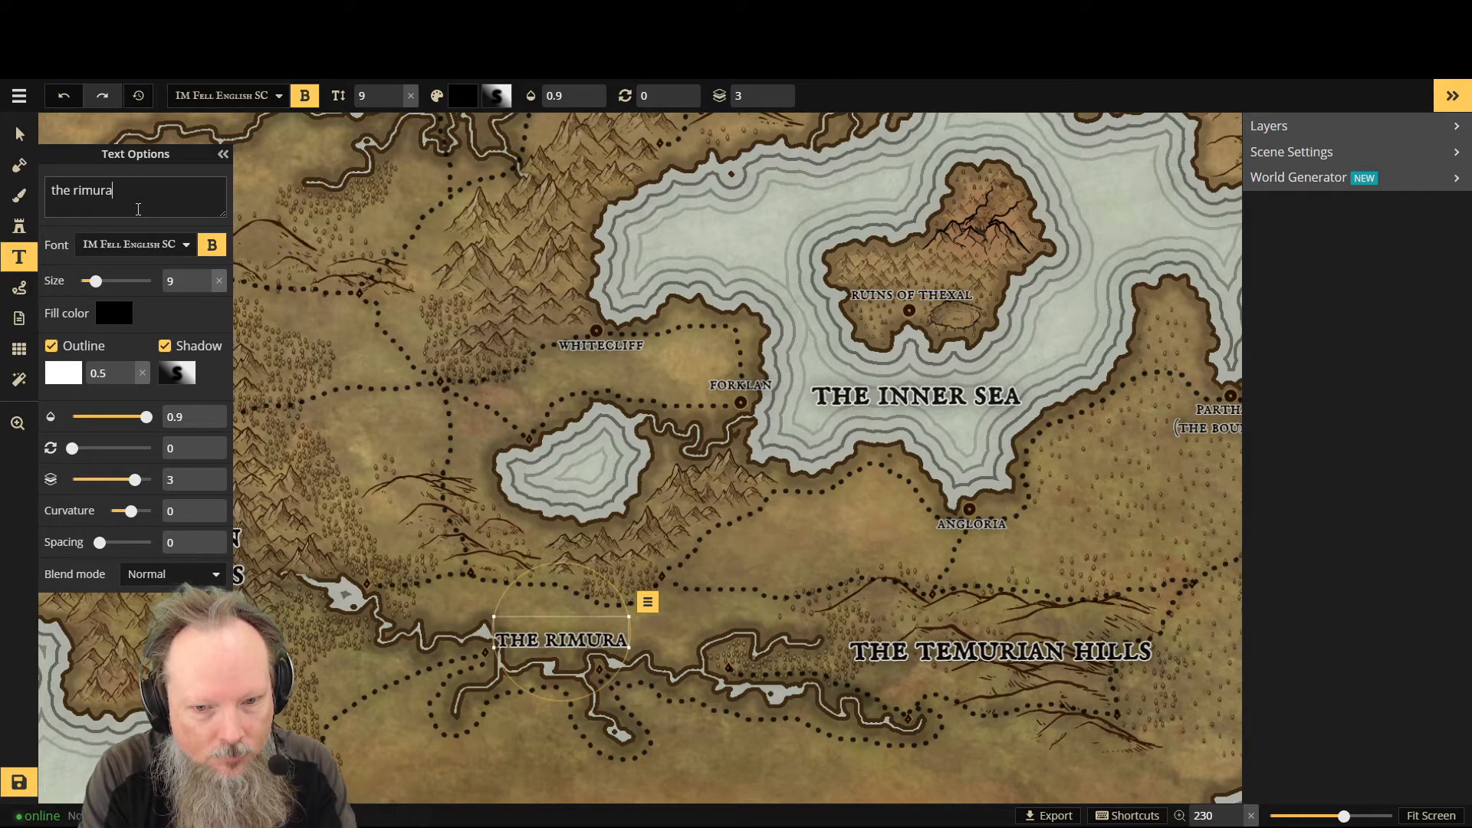
key("BackSpace")
key("BackSpace")
key("BackSpace")
key("BackSpace")
key("BackSpace")
key("BackSpace")
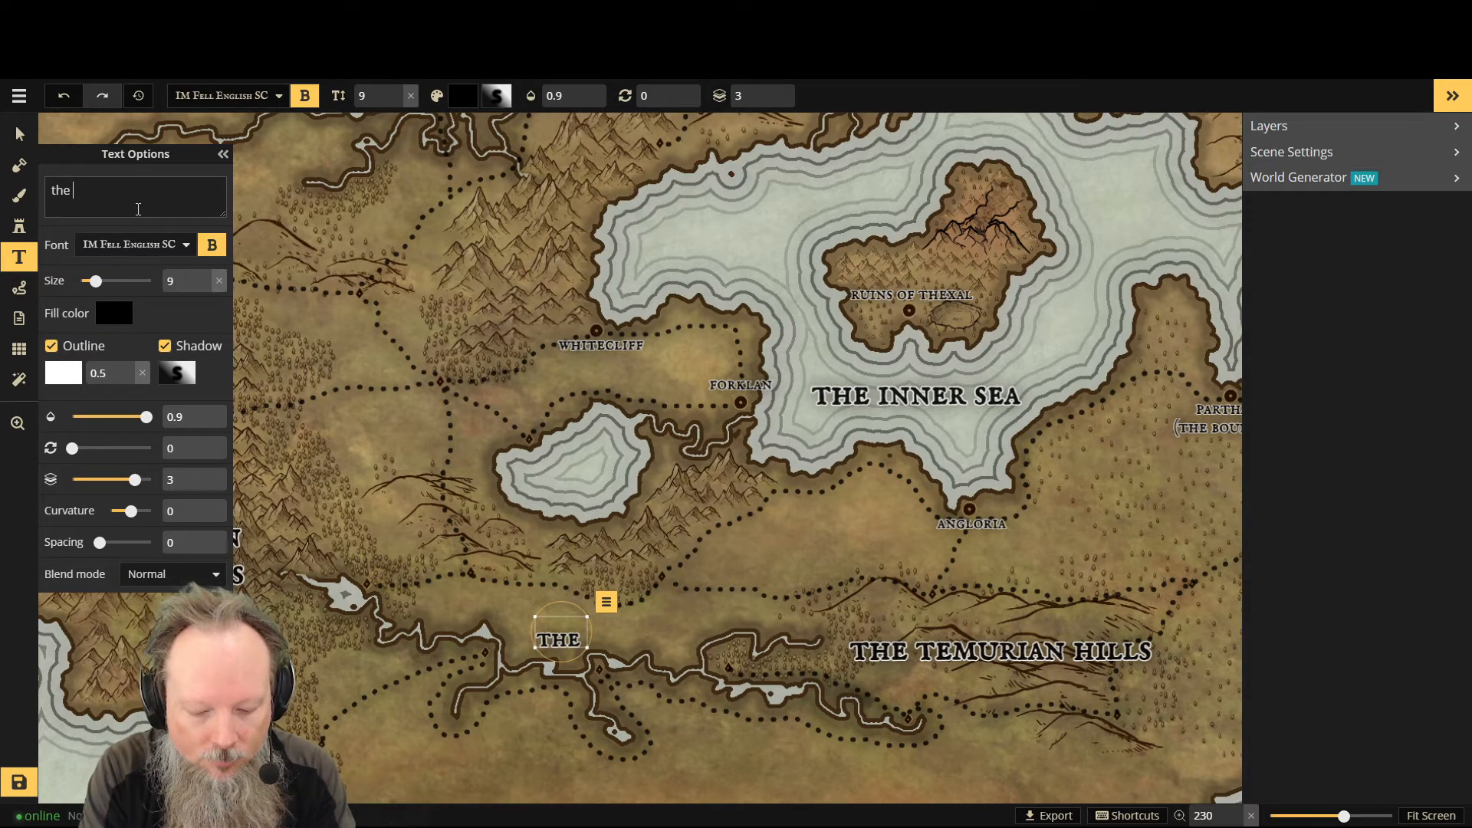
Step: Complete the river label's text so that it reads "the minria river"
type("m")
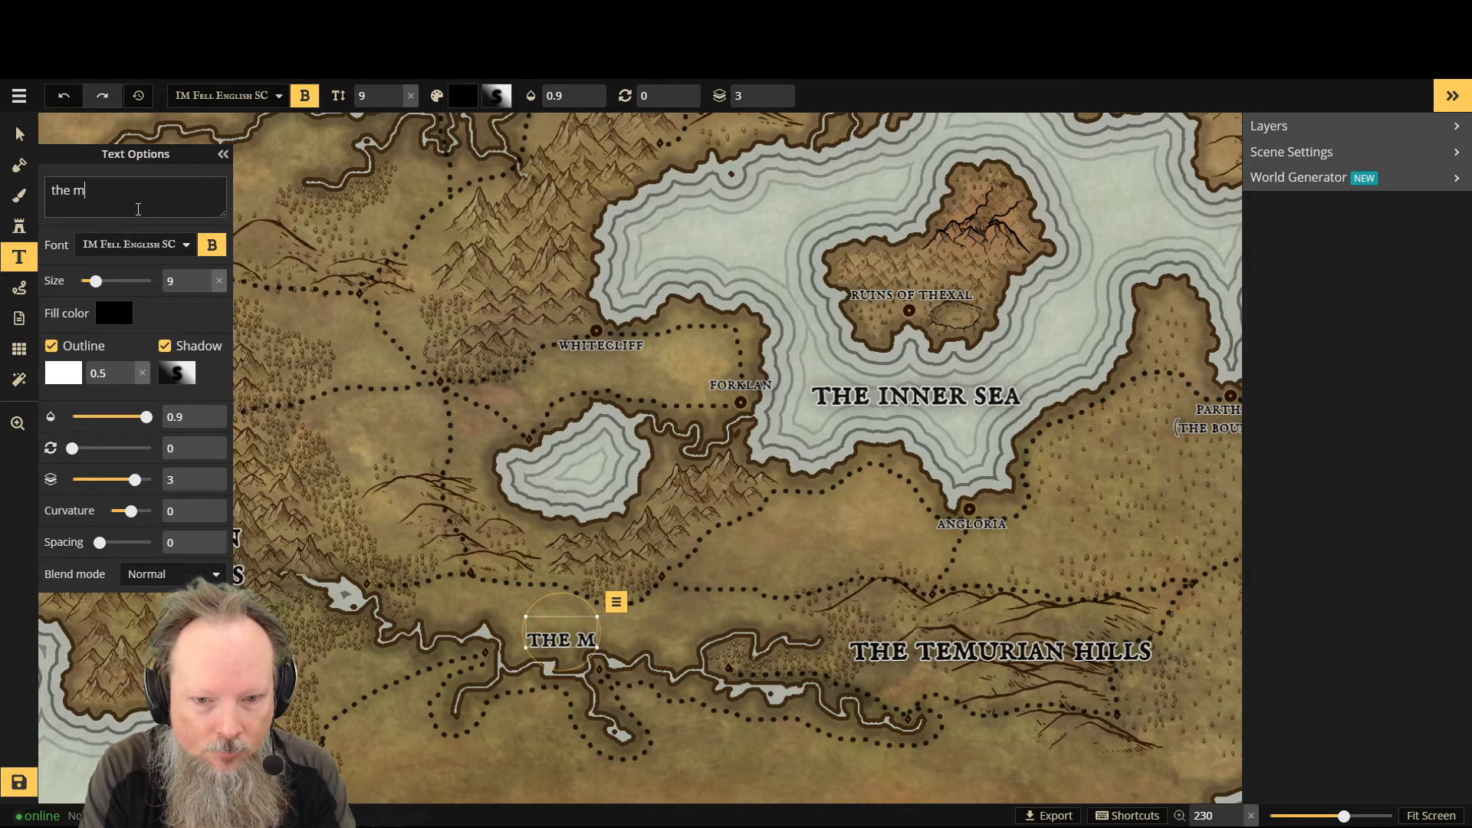
type("in")
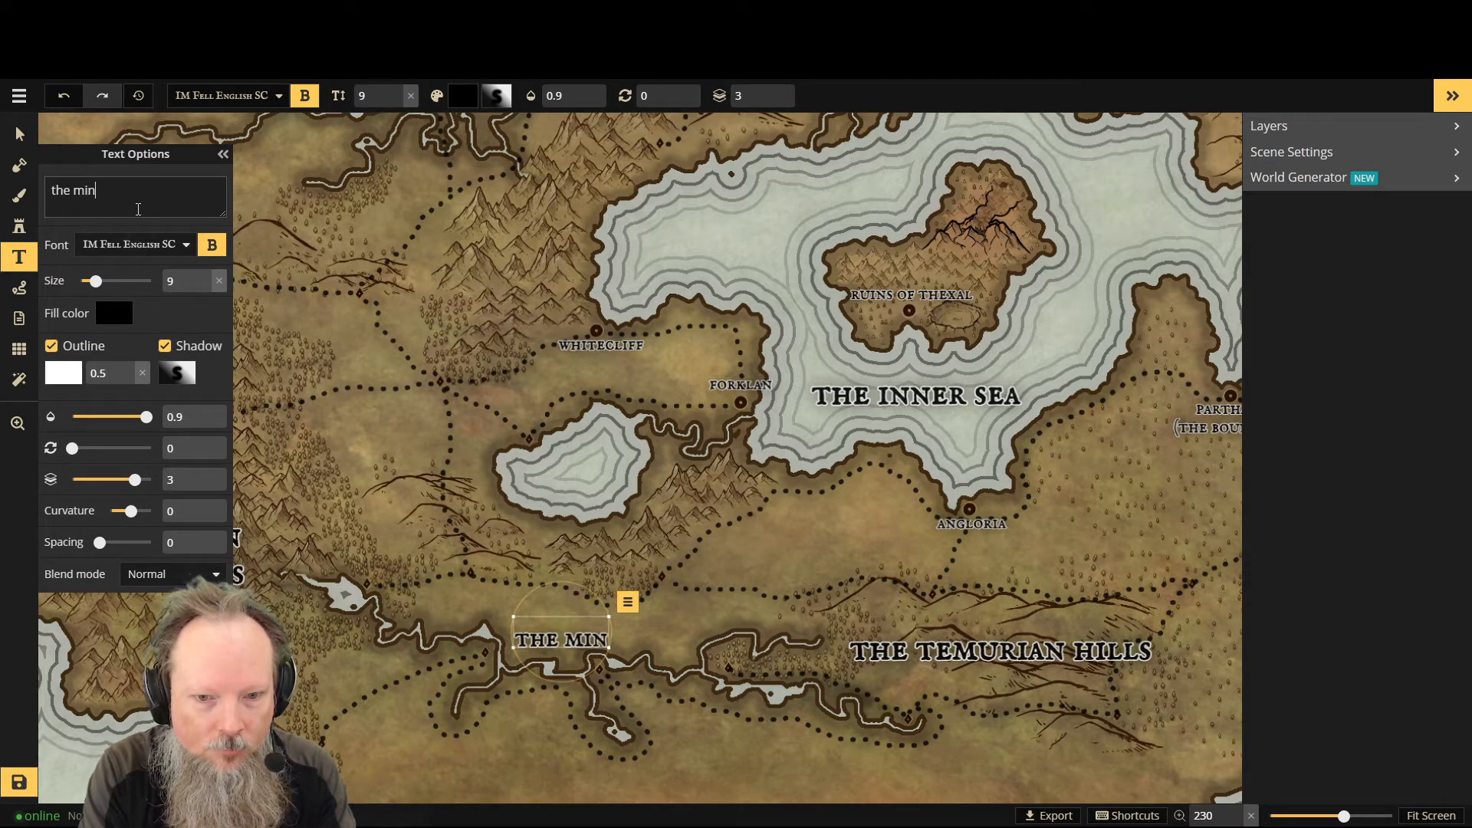
type("uer")
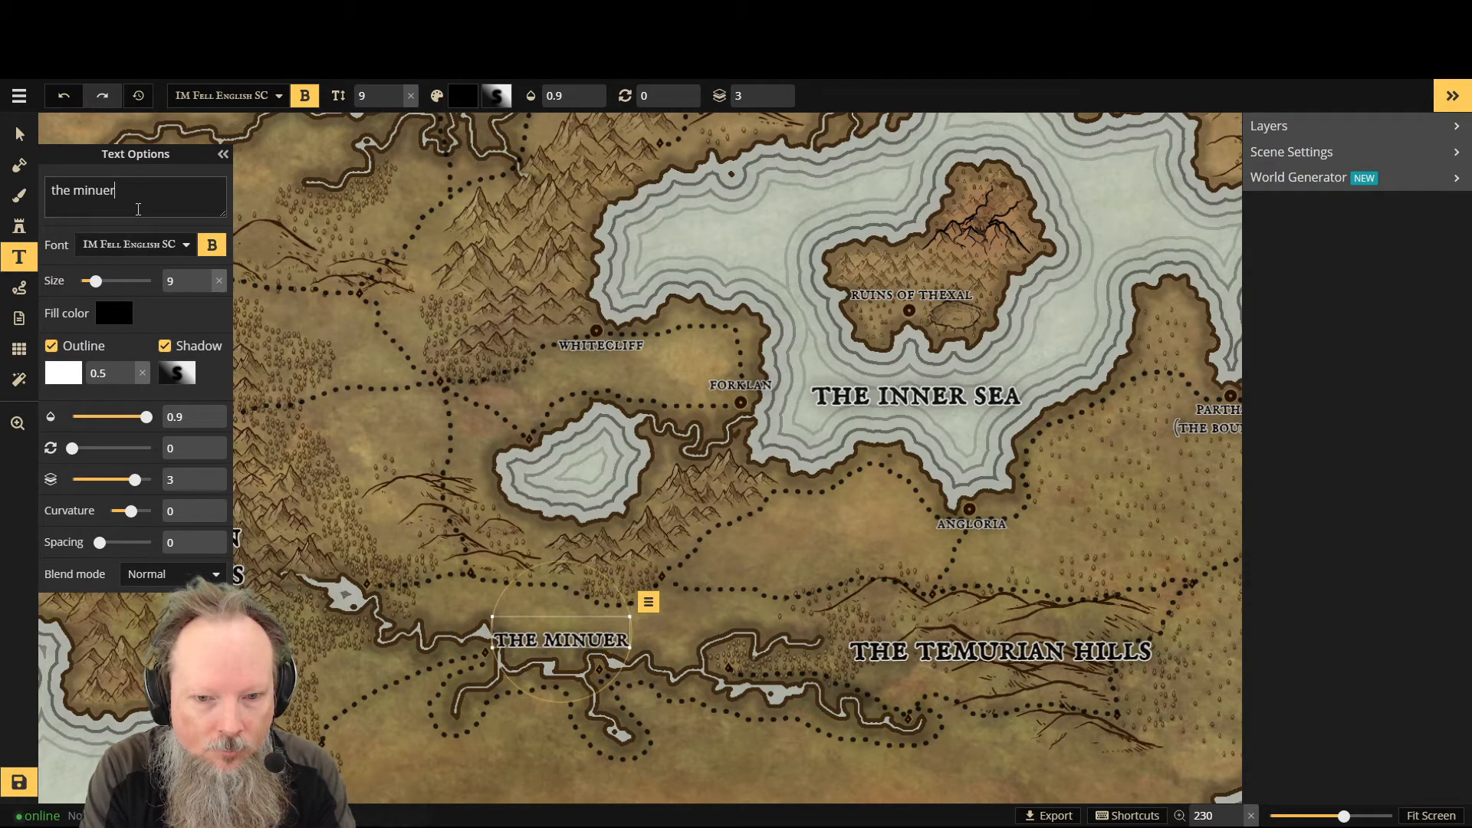
key("BackSpace")
key("BackSpace")
key("BackSpace")
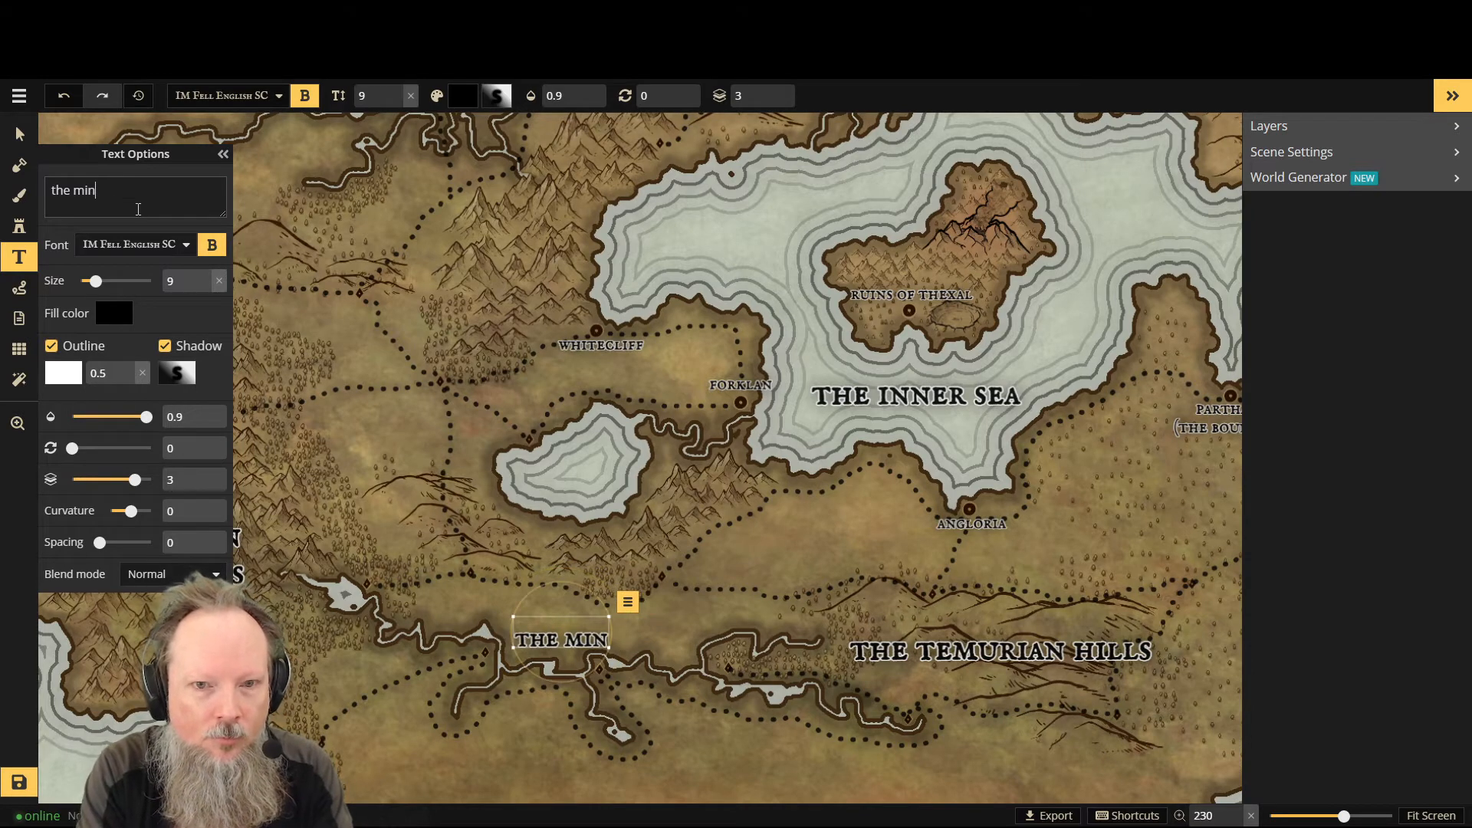
type("ria")
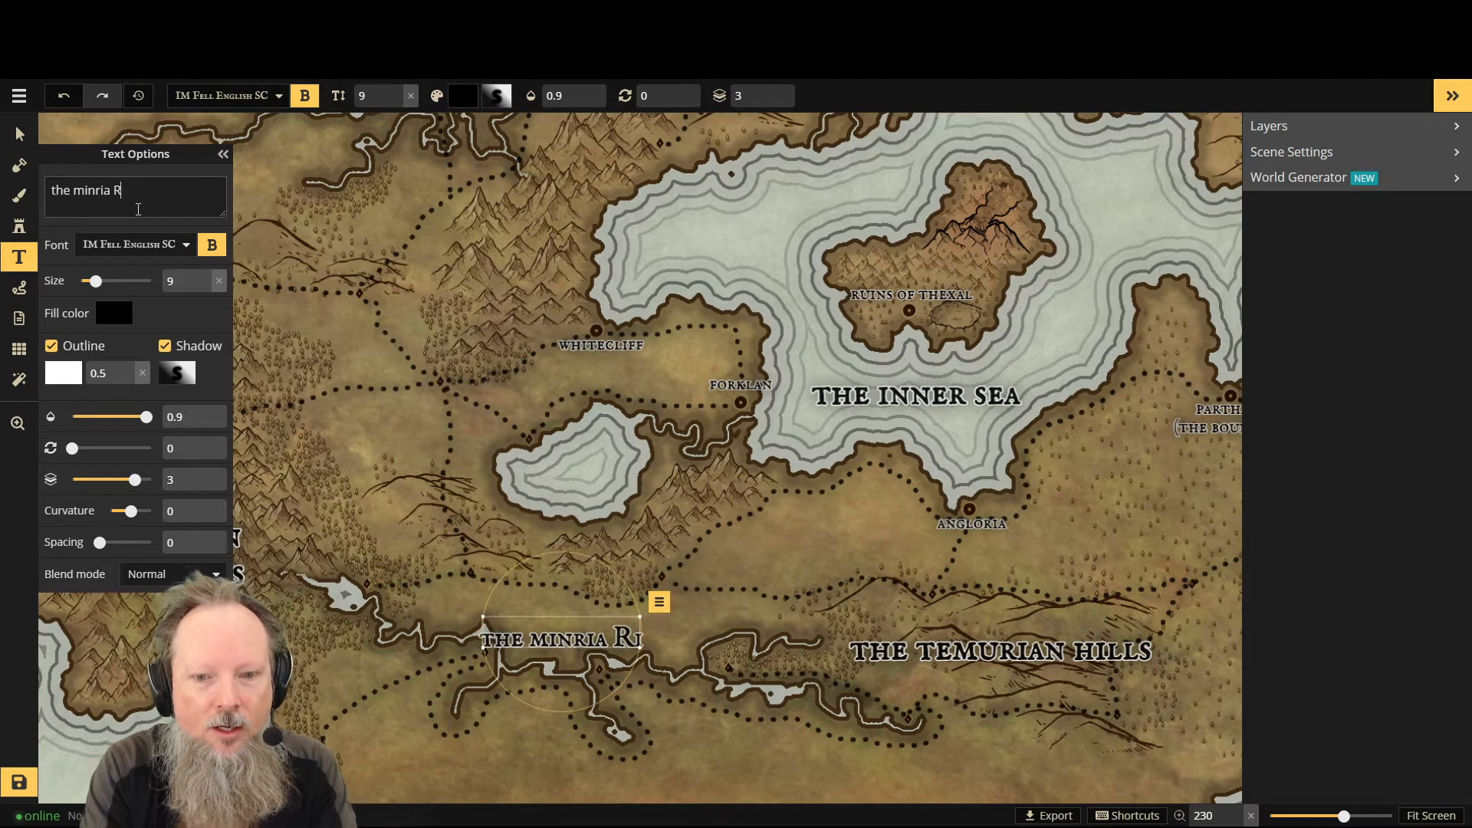
type(" river")
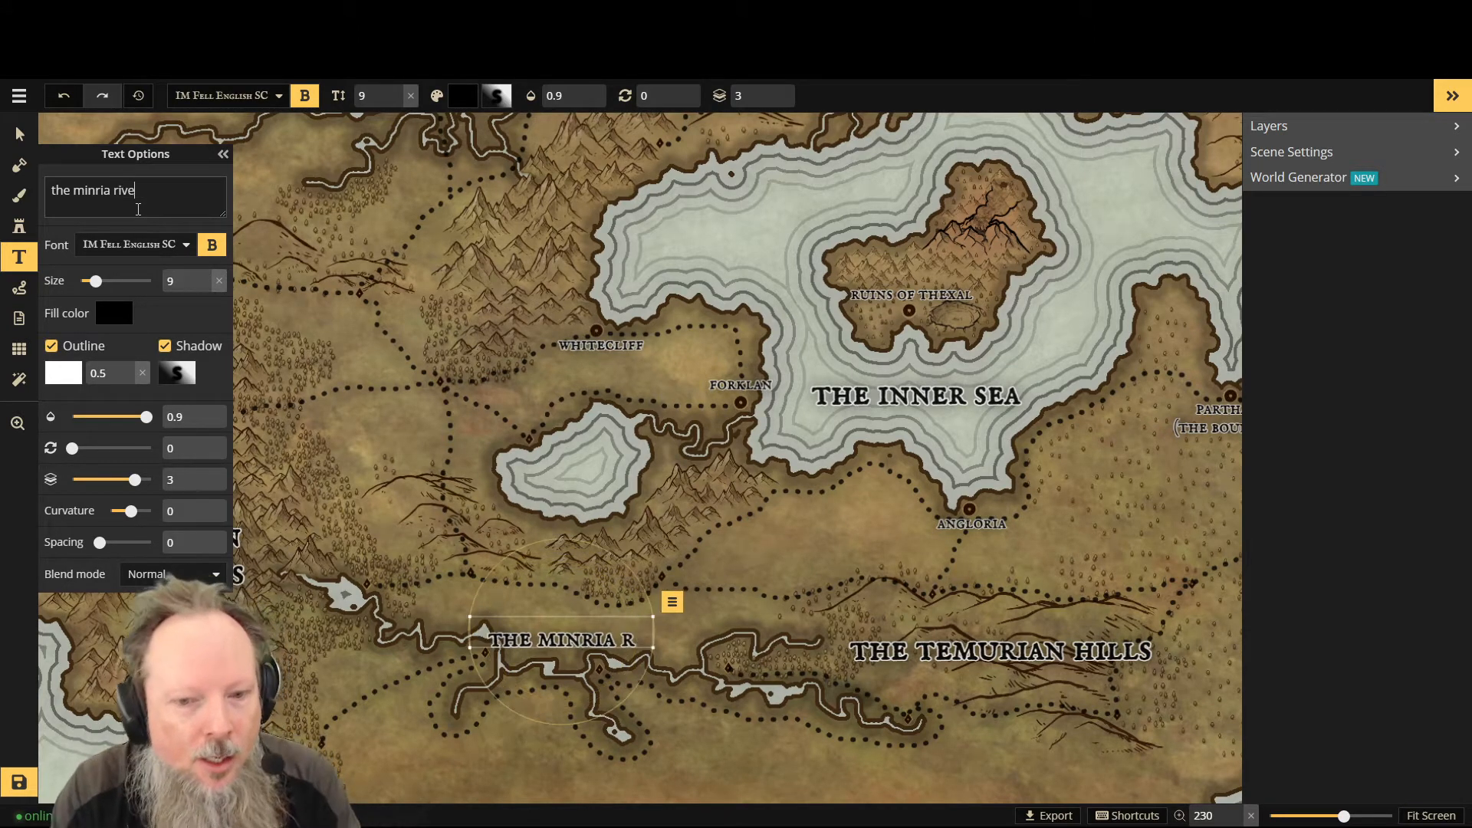
Step: Reduce the river label's text size to 5
left_click(204, 287)
left_click(205, 286)
left_click(205, 286)
left_click(206, 287)
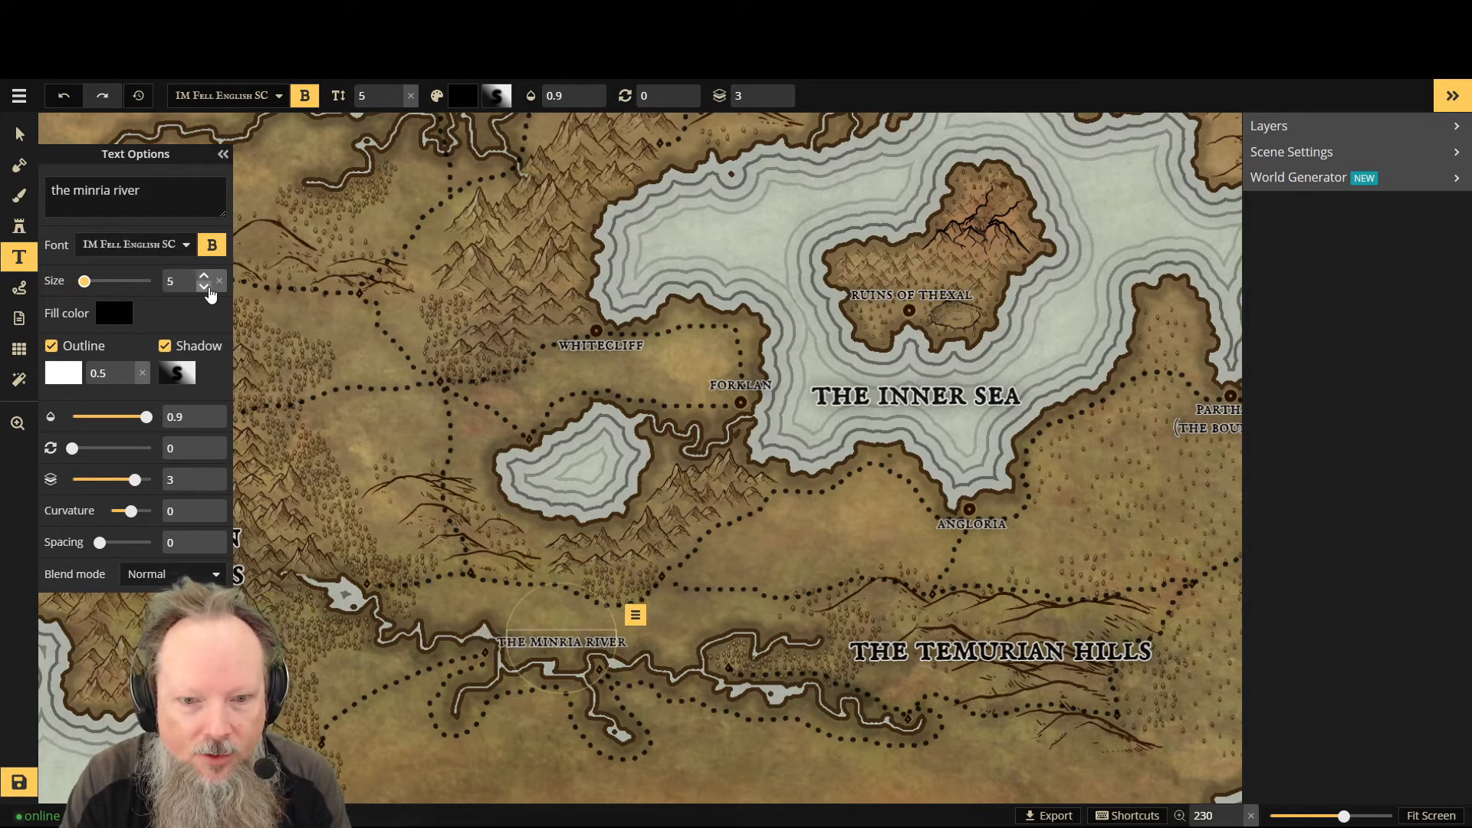
Step: Reduce the minria river label's text size to 4 and reposition it just above the river's course
left_click(206, 288)
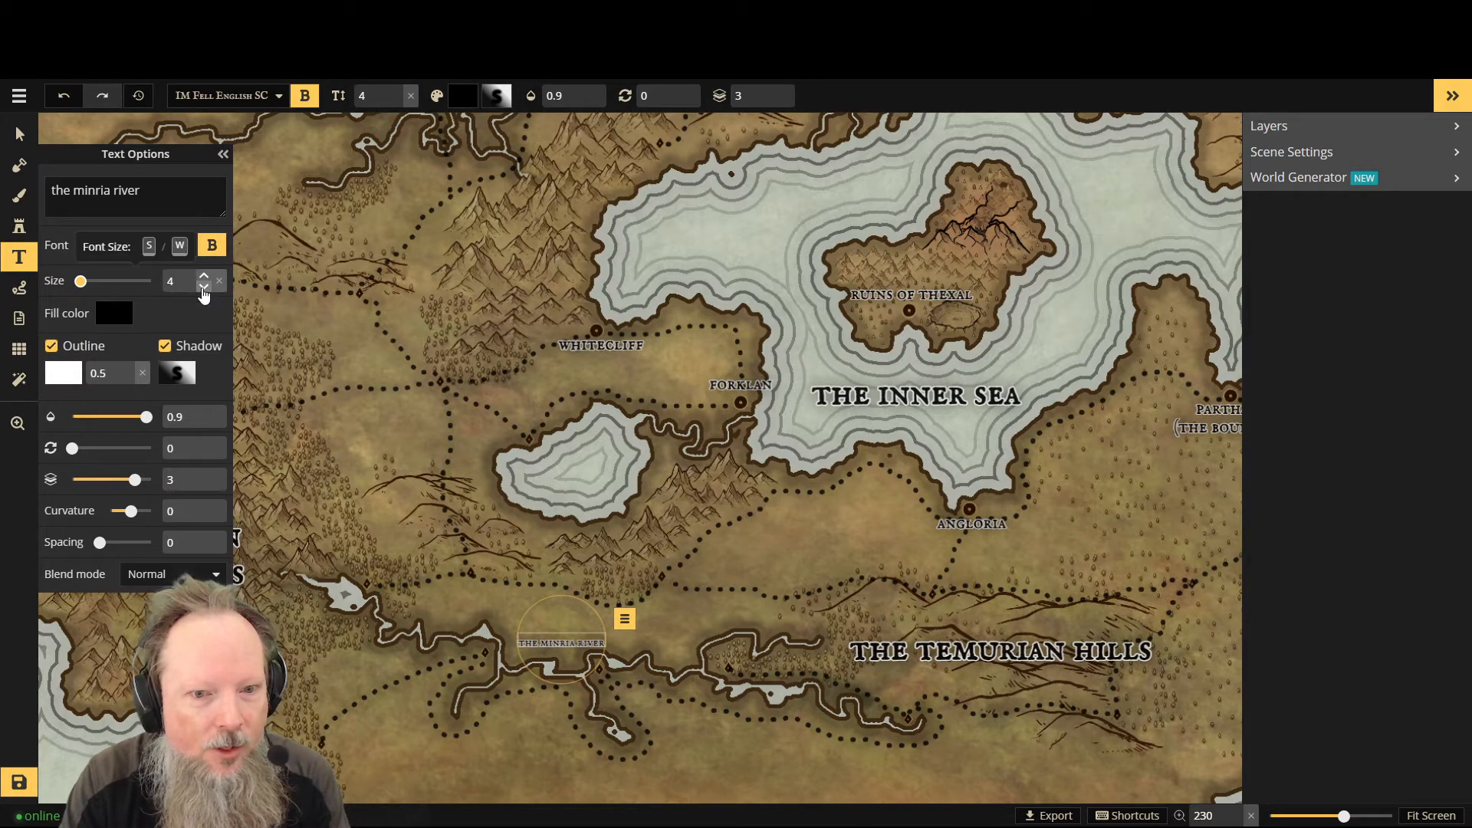
mouse_move(570, 634)
left_mouse_down()
mouse_move(550, 662)
mouse_move(550, 648)
left_mouse_up()
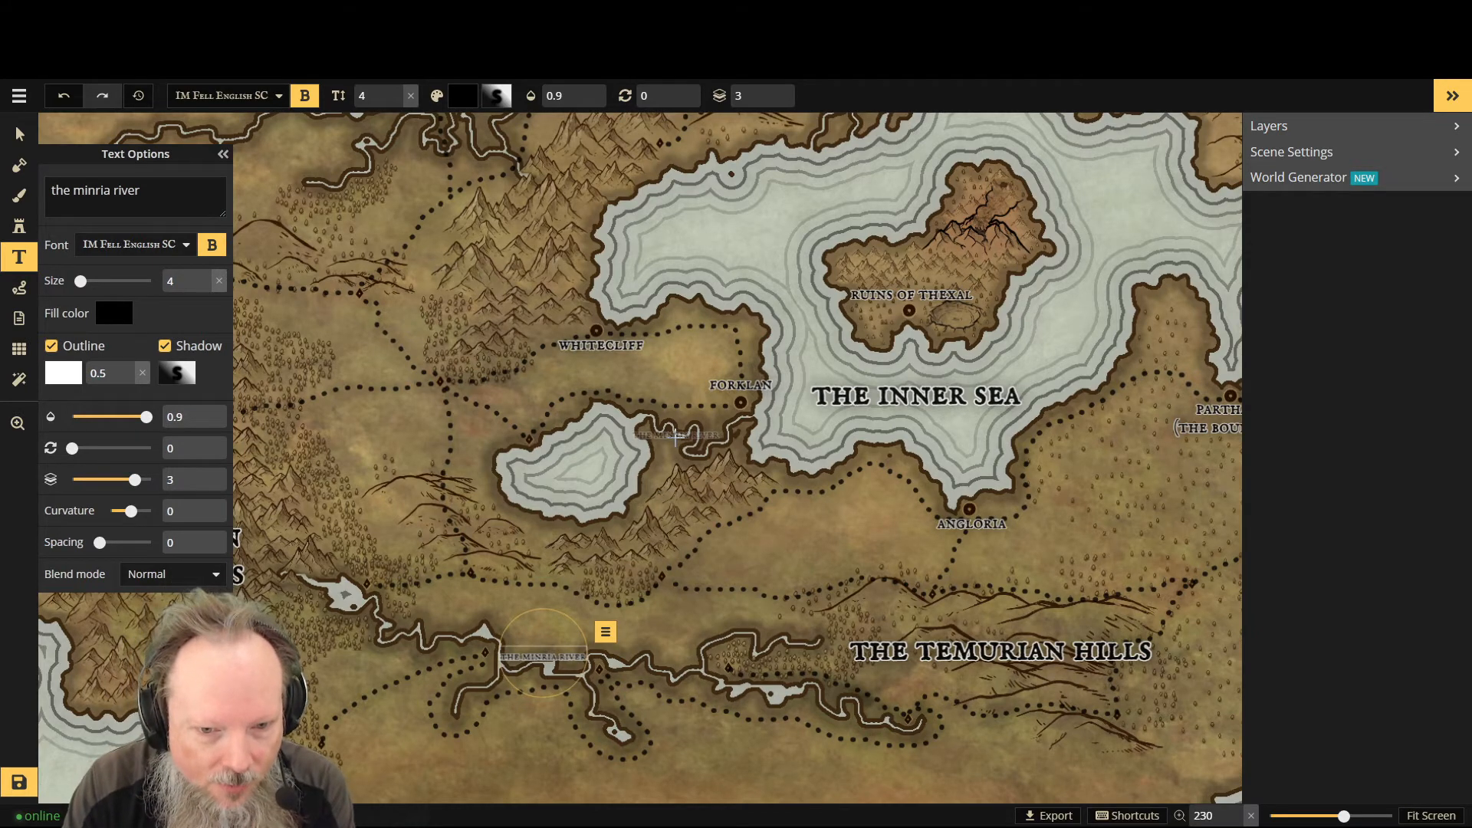
key("Up")
key("Up")
key("Up")
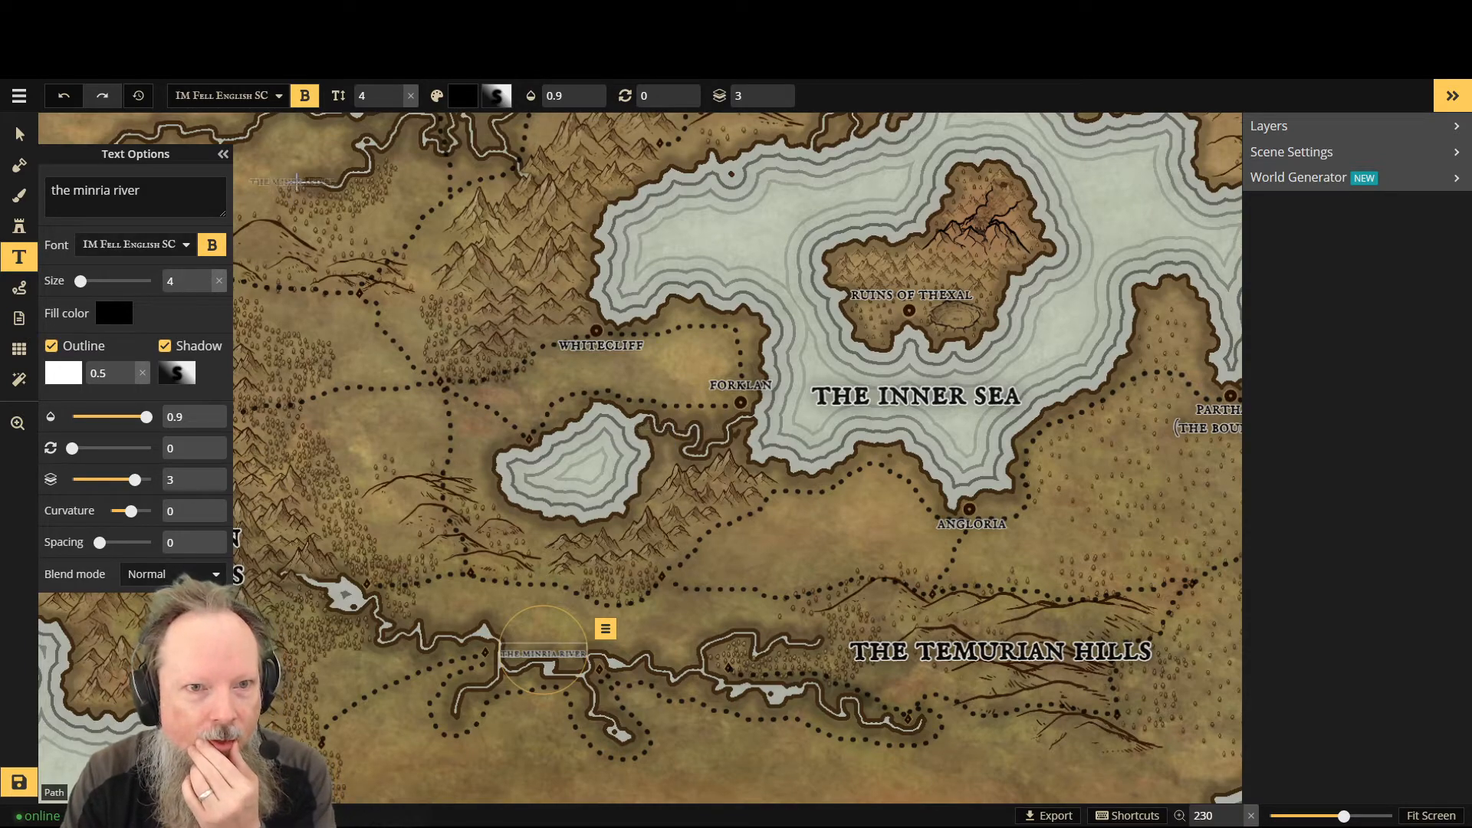
Step: Place a new text label on the lake southwest of The Dark Wood and set its text to "kirin lake"
scroll(312, 173, "up", 2)
scroll(312, 173, "down", 9)
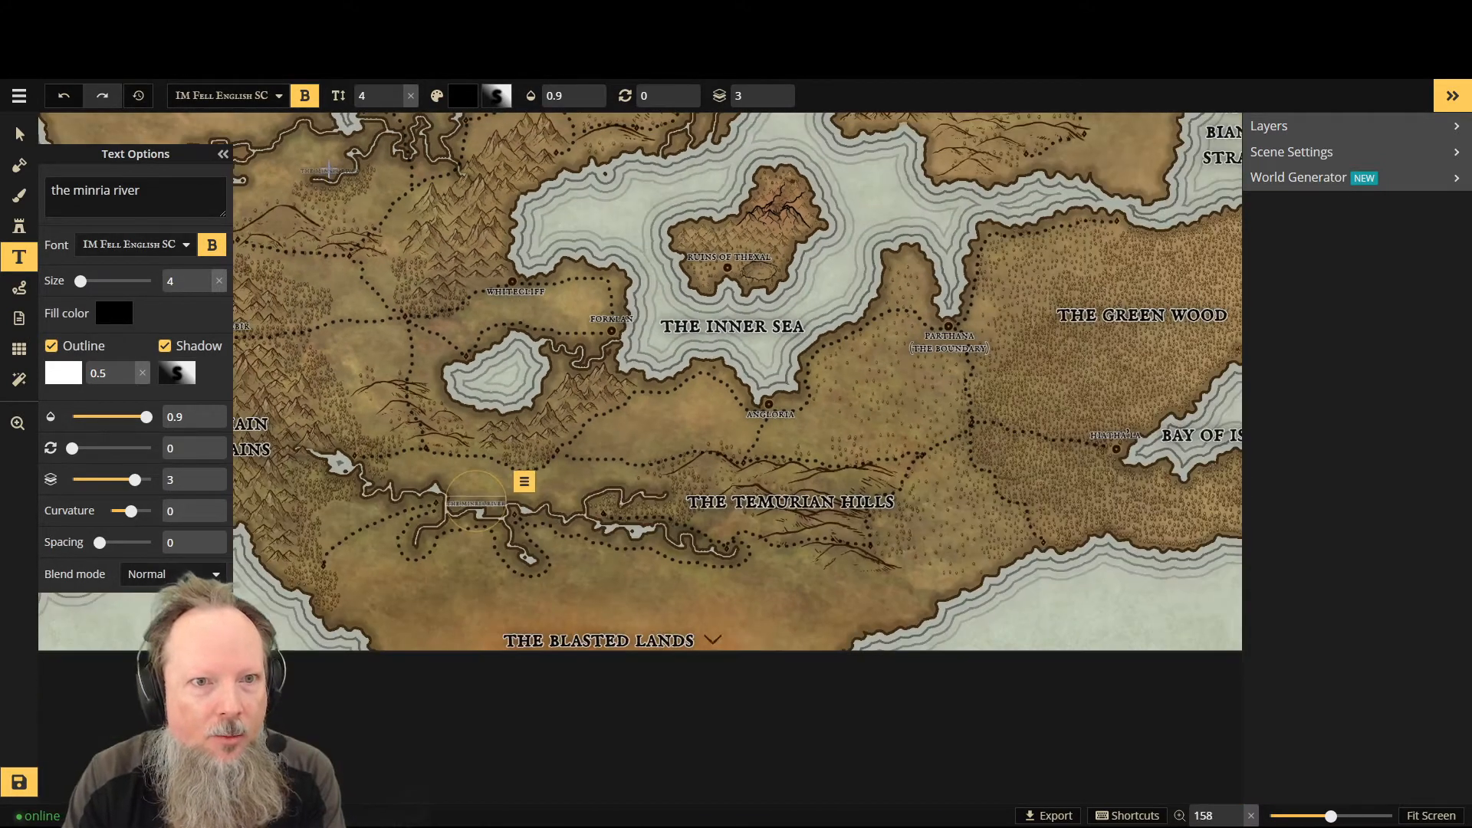
scroll(319, 127, "up", 12)
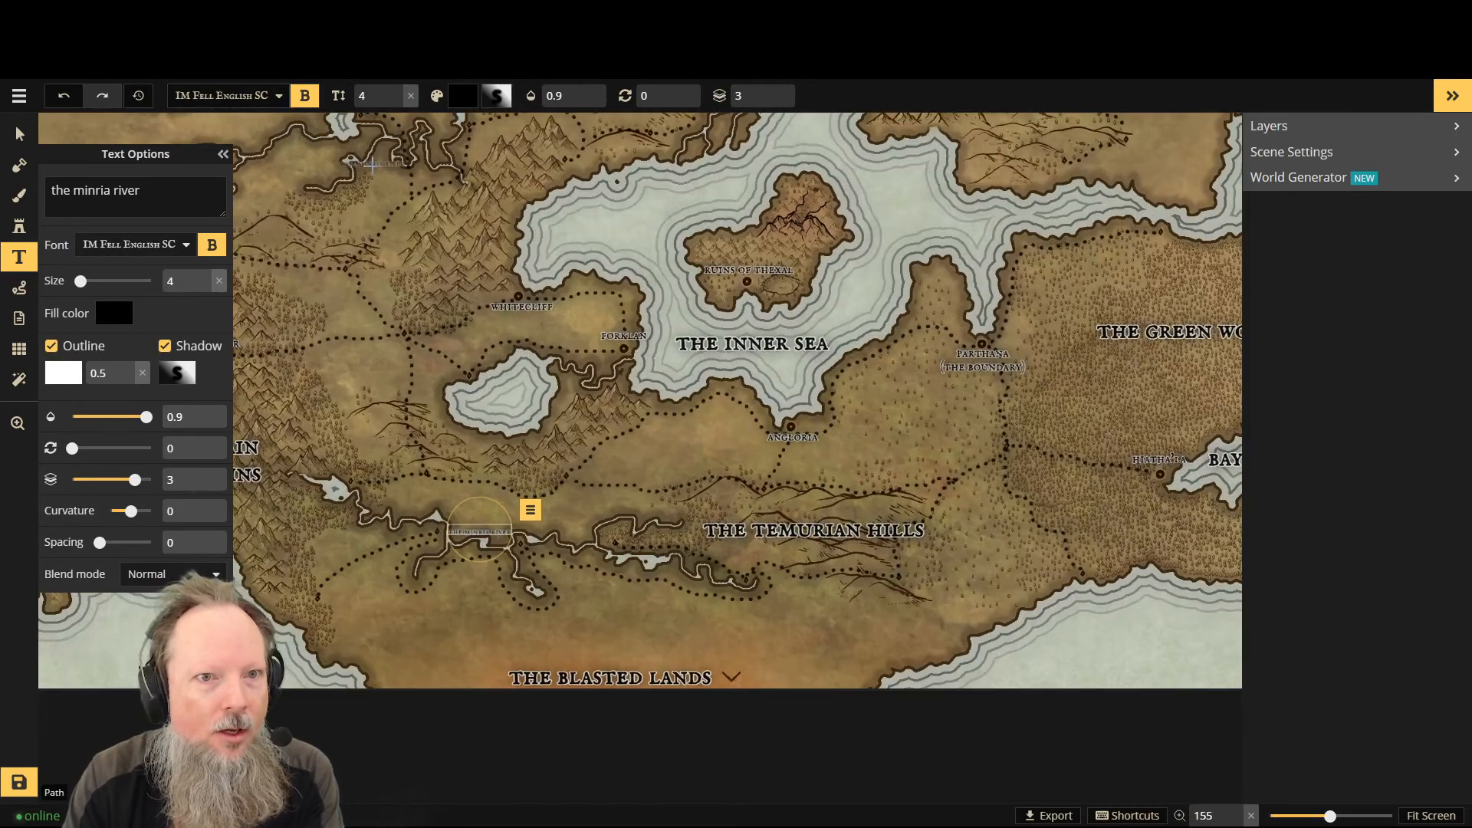
scroll(319, 127, "down", 7)
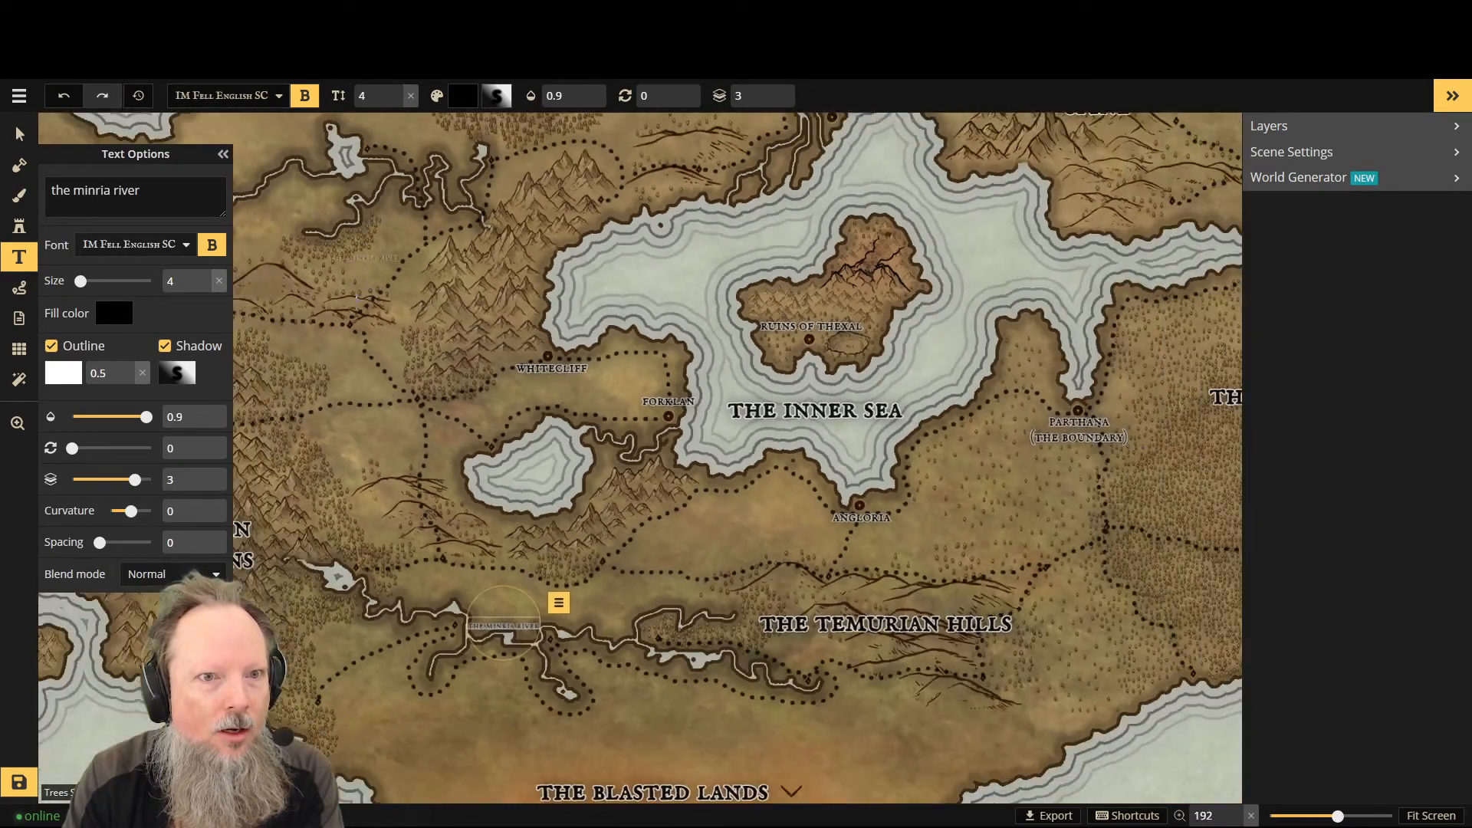
scroll(261, 112, "down", 5)
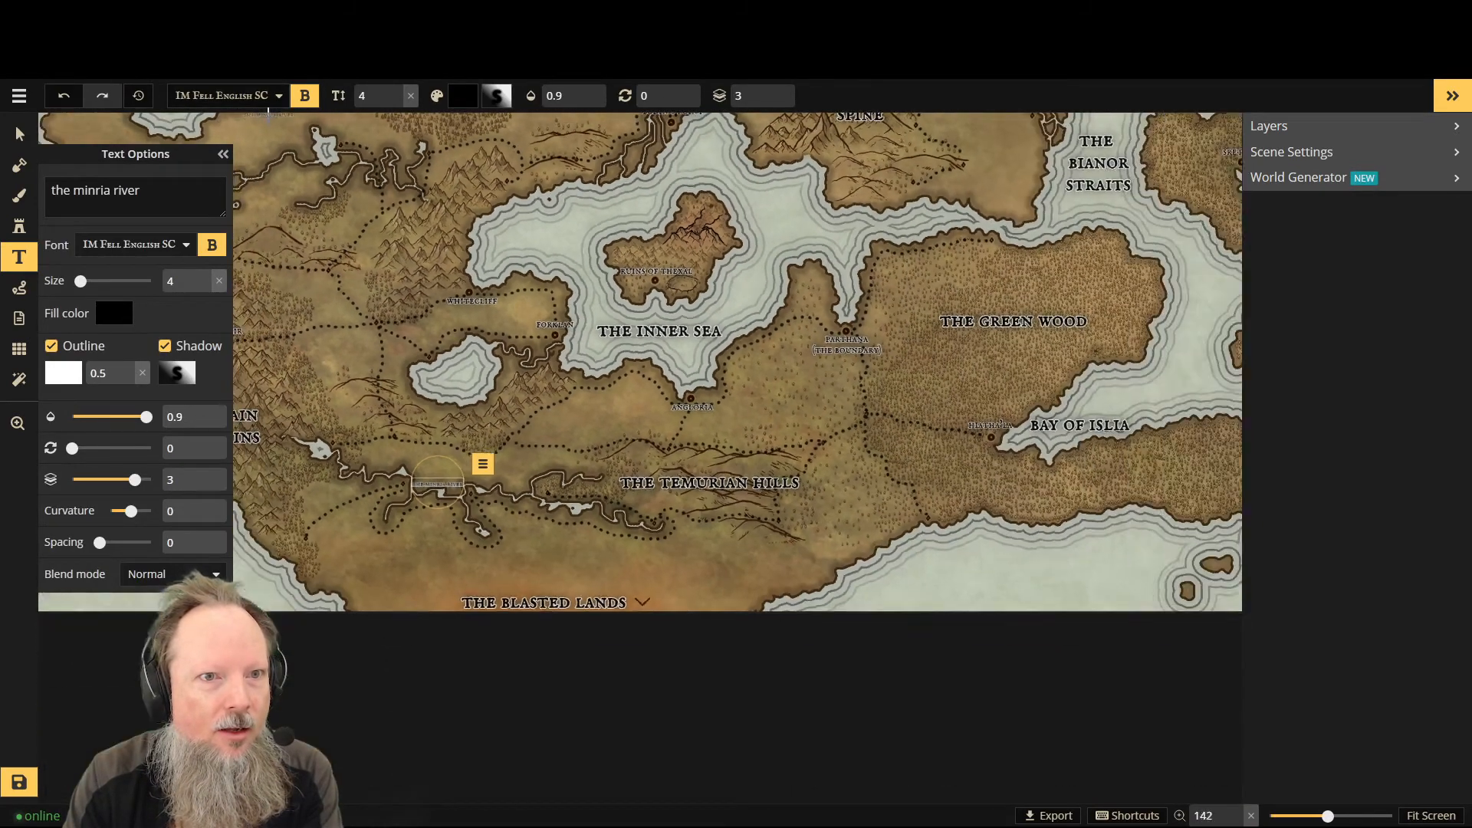
scroll(280, 151, "up", 6)
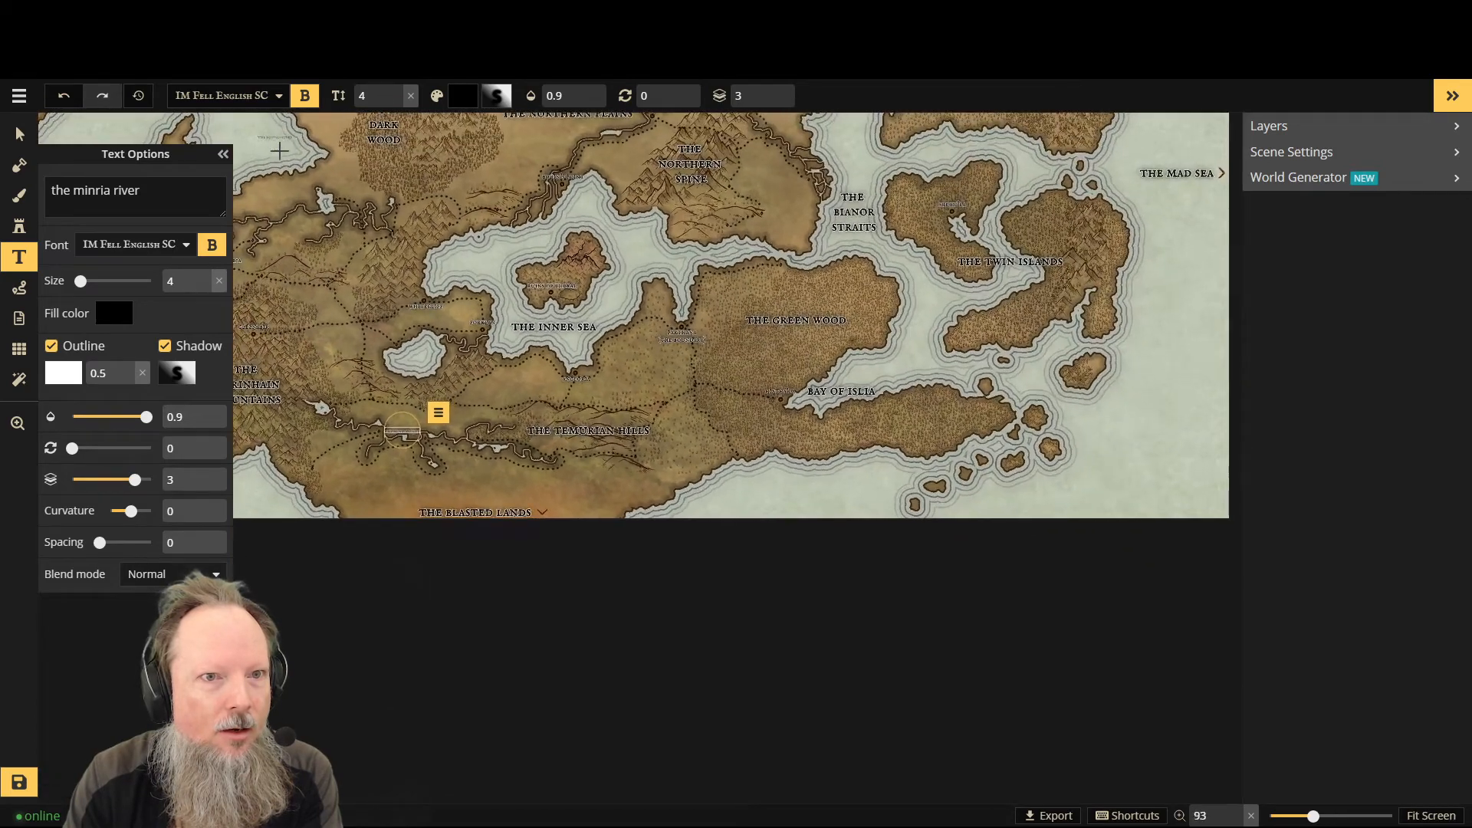
scroll(280, 151, "up", 6)
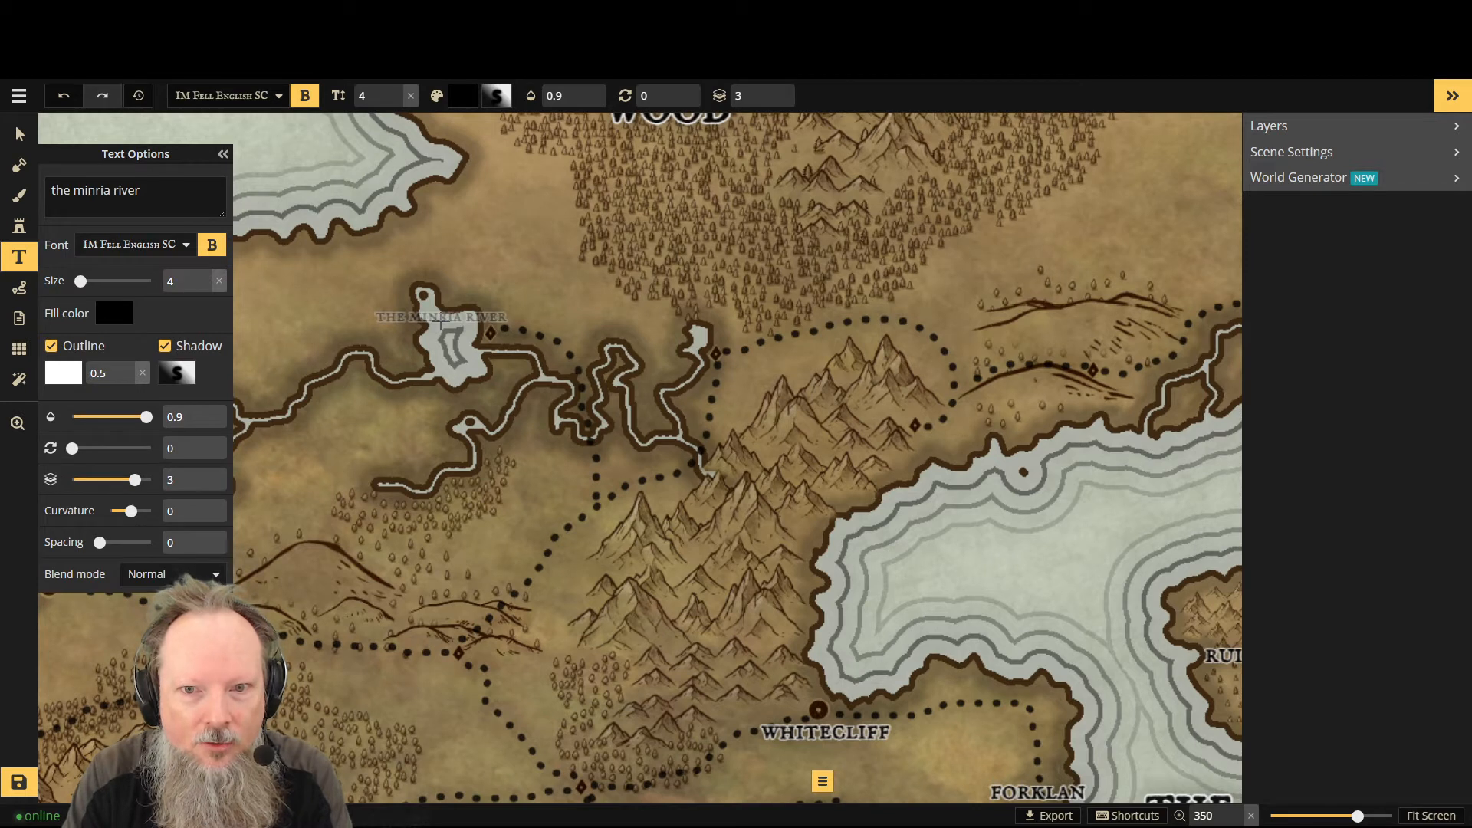
left_click(442, 318)
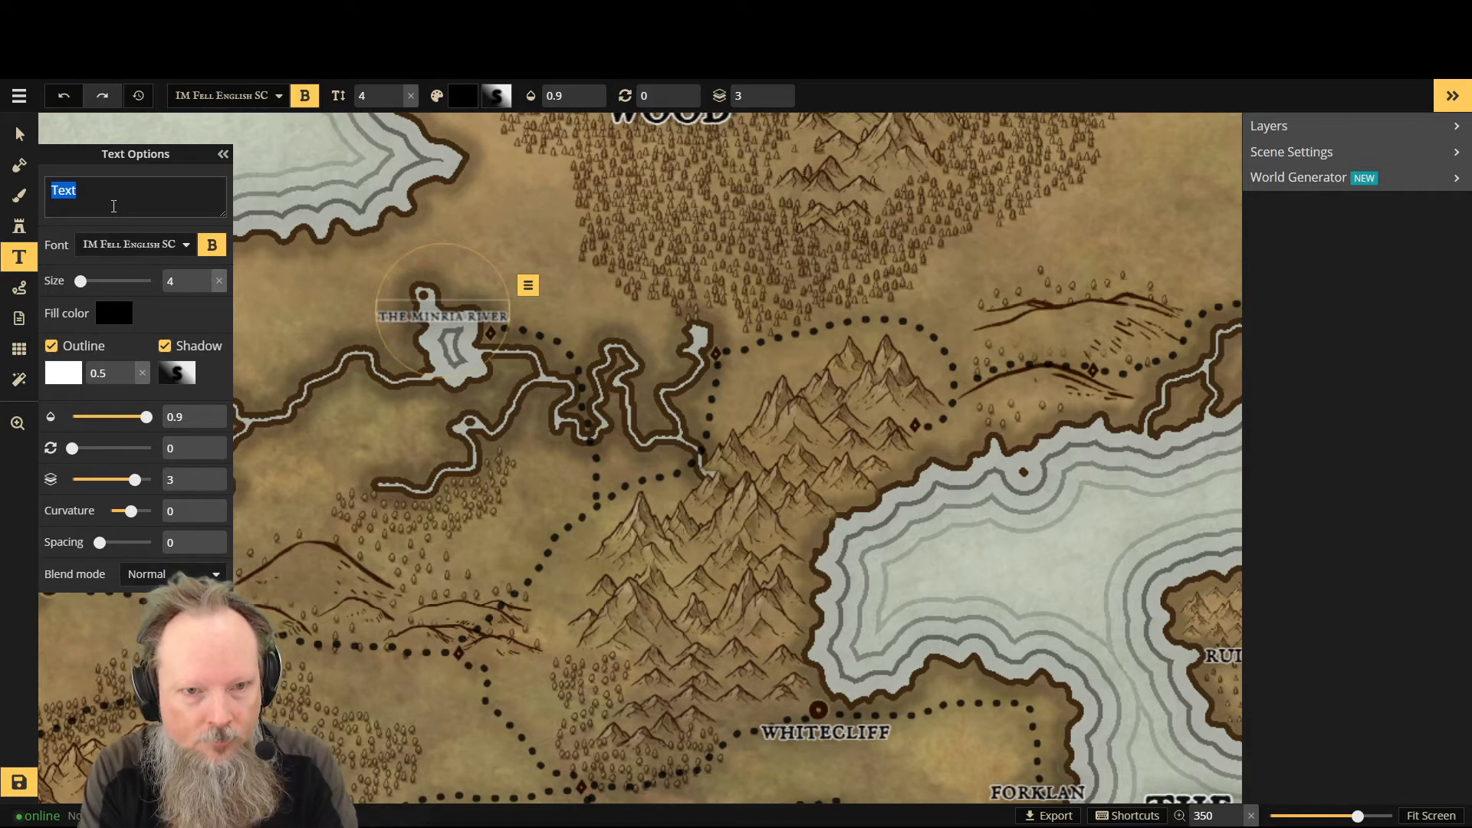
type("K")
key("BackSpace")
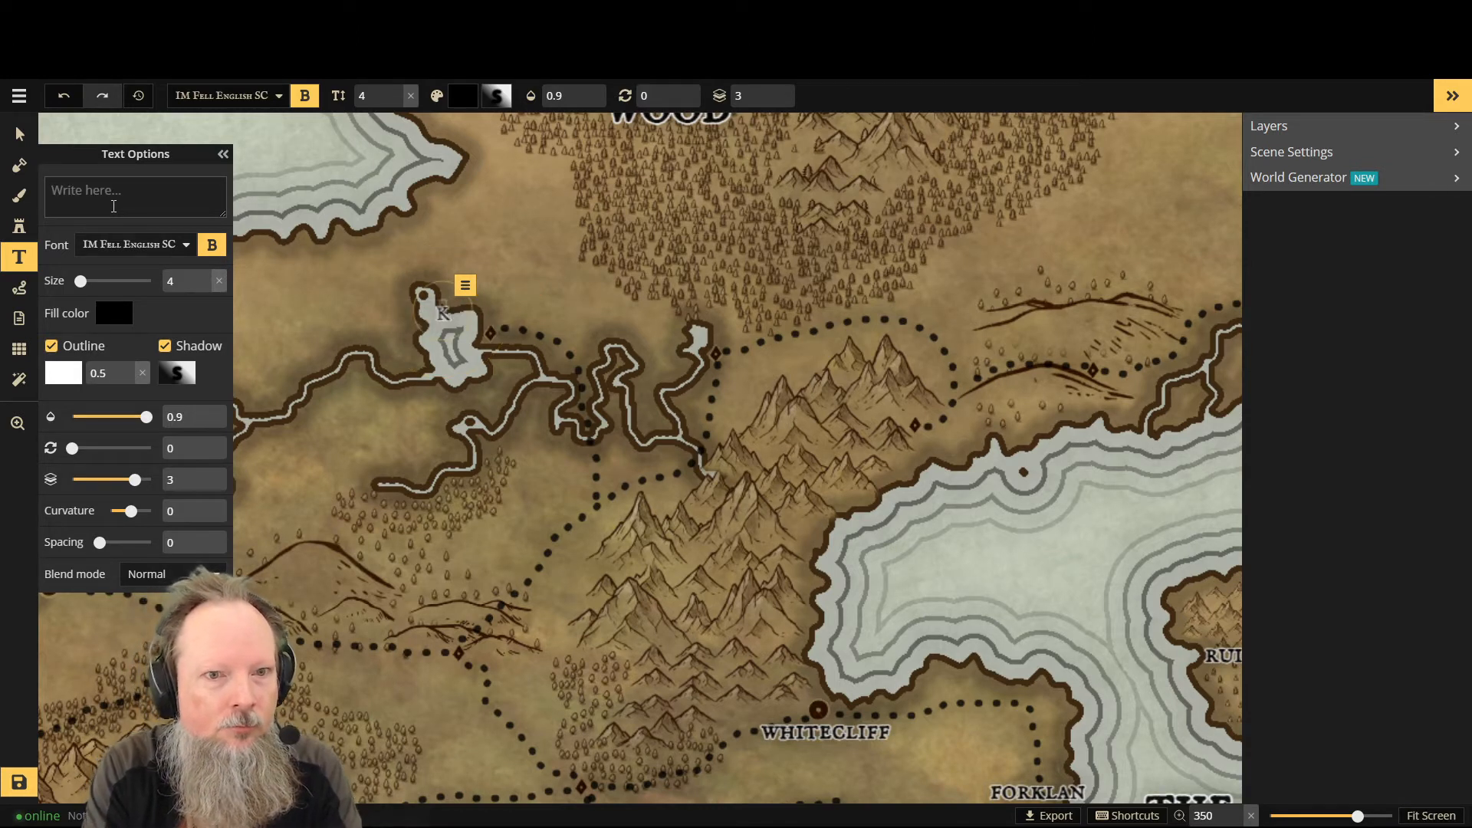
type("kirin")
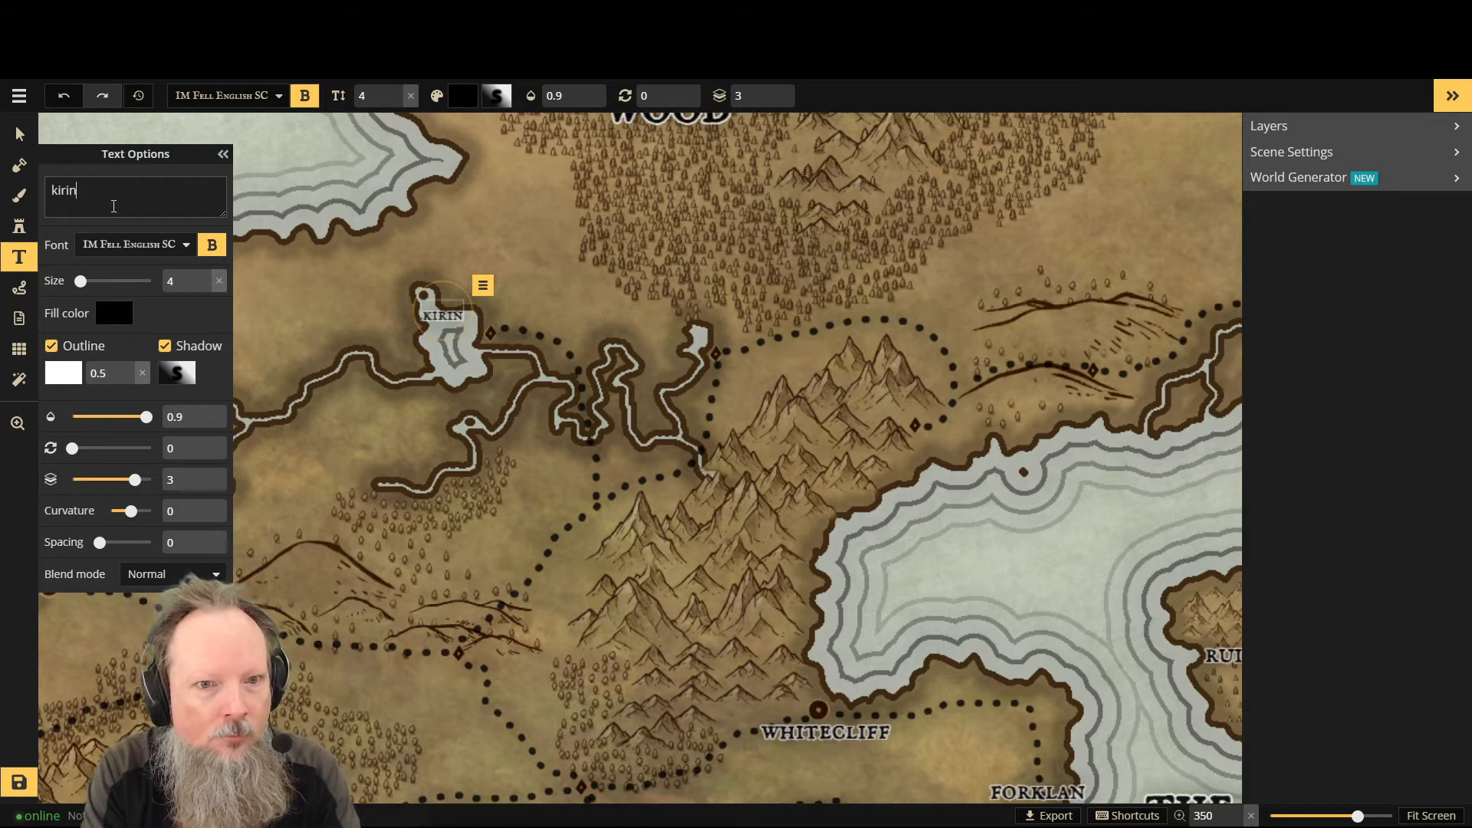
type(" lake")
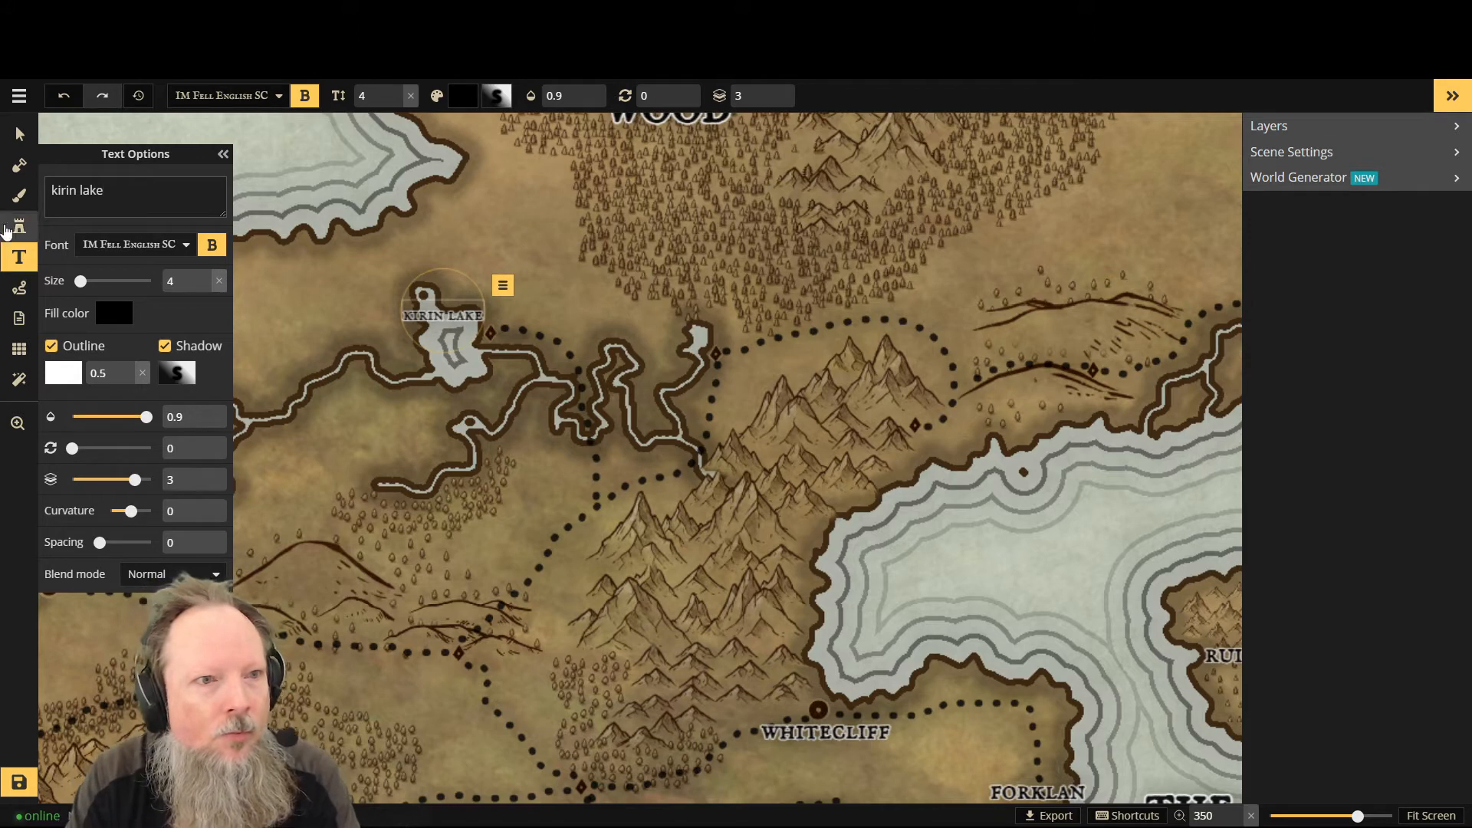
Step: Split the lake label into two lines, "kirin" and "lake", and move it to the middle of the lake
left_click(23, 138)
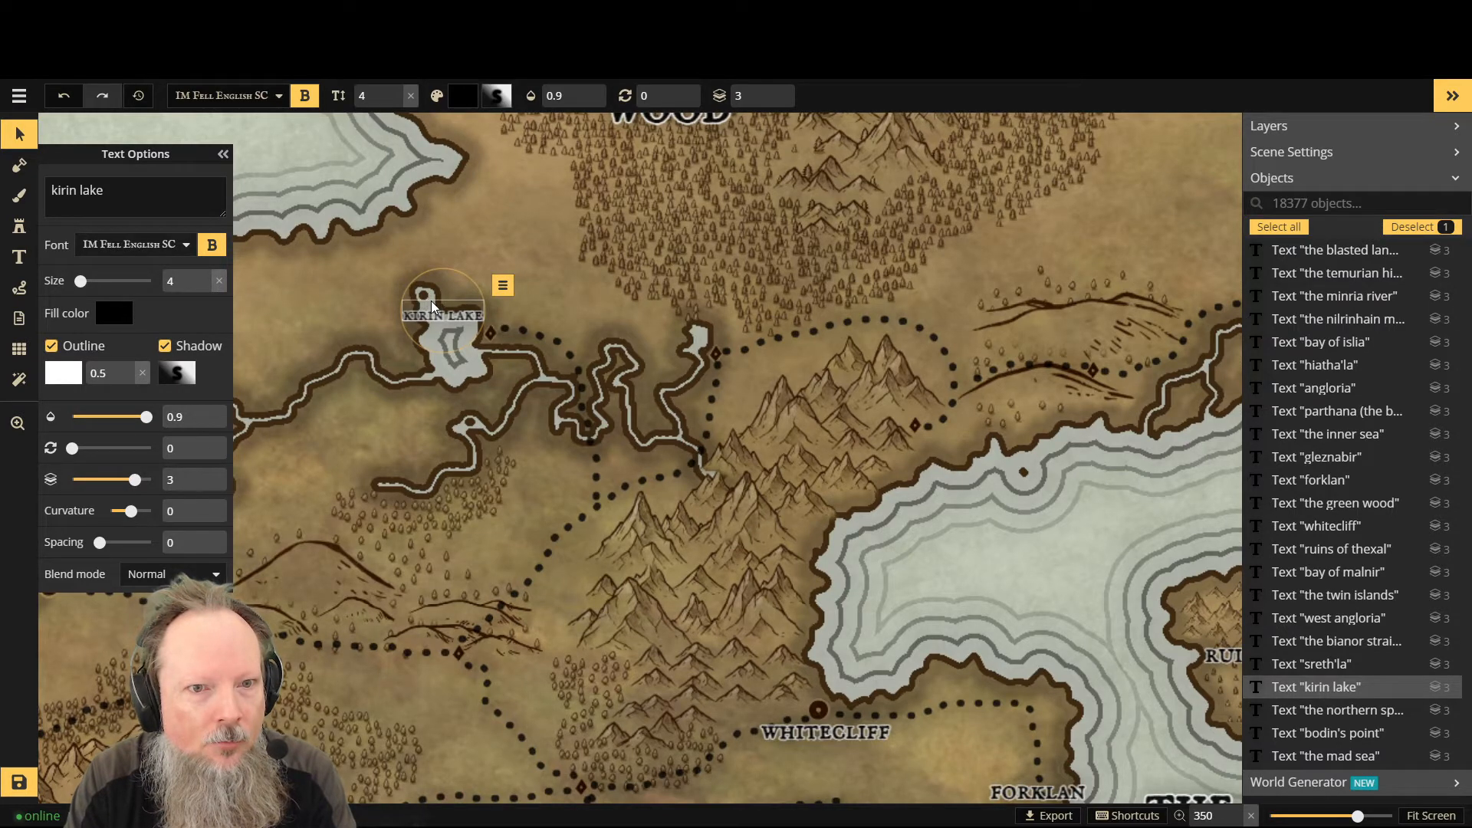
mouse_move(433, 307)
left_mouse_down()
mouse_move(414, 313)
mouse_move(433, 342)
mouse_move(439, 312)
left_mouse_up()
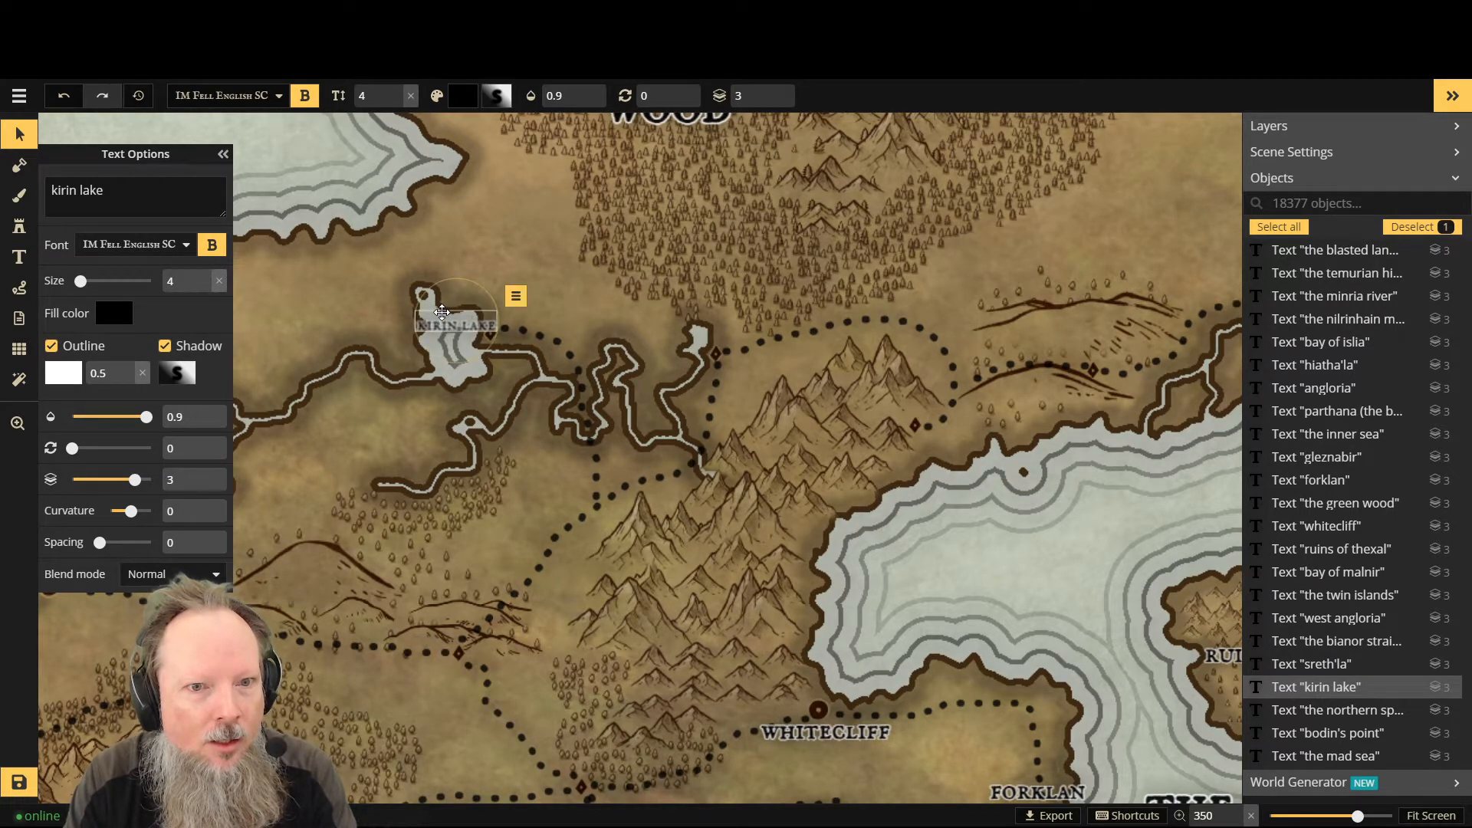
left_click(80, 190)
key("Return")
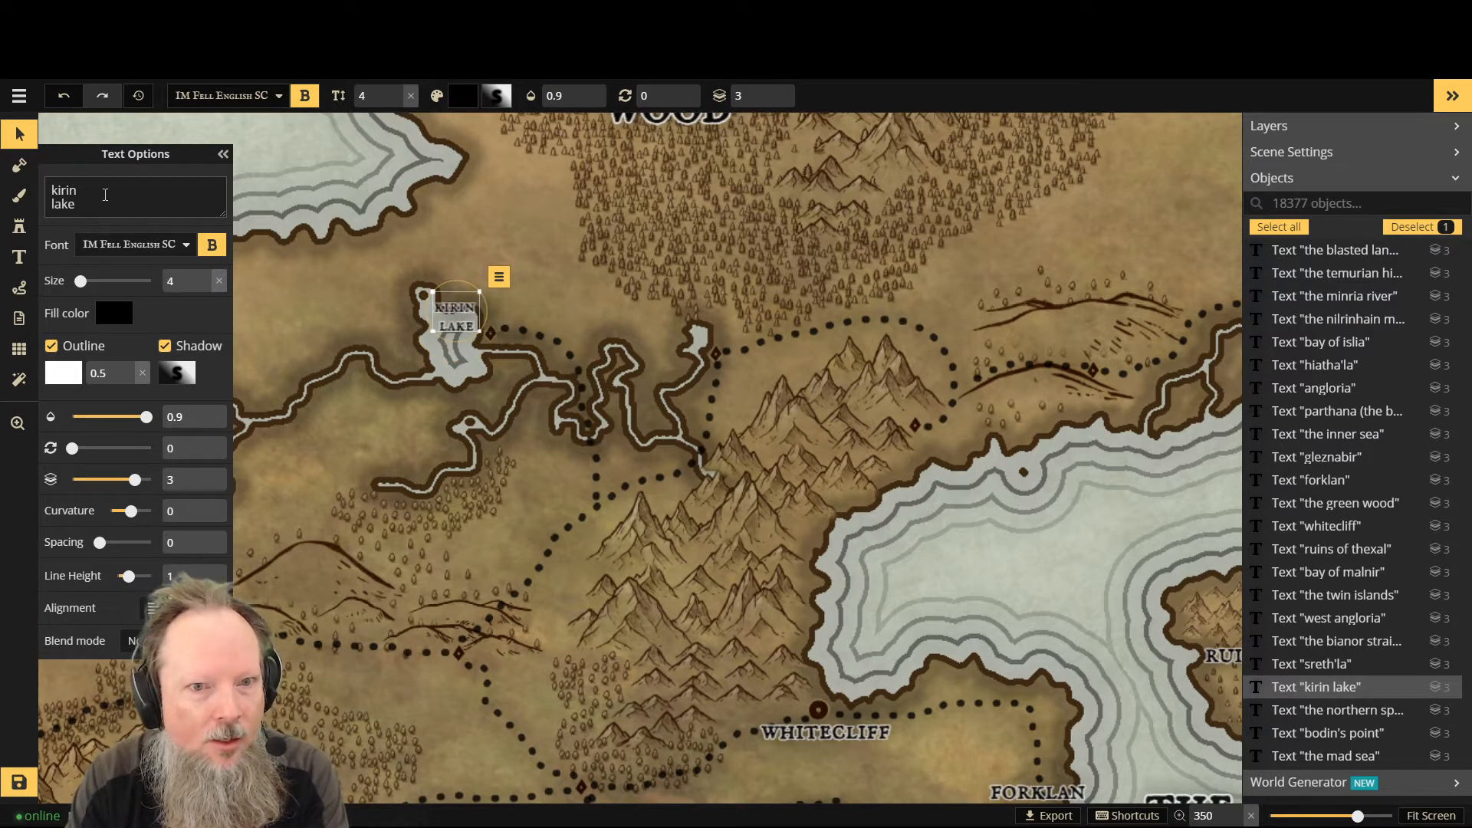
key("BackSpace")
key("Delete")
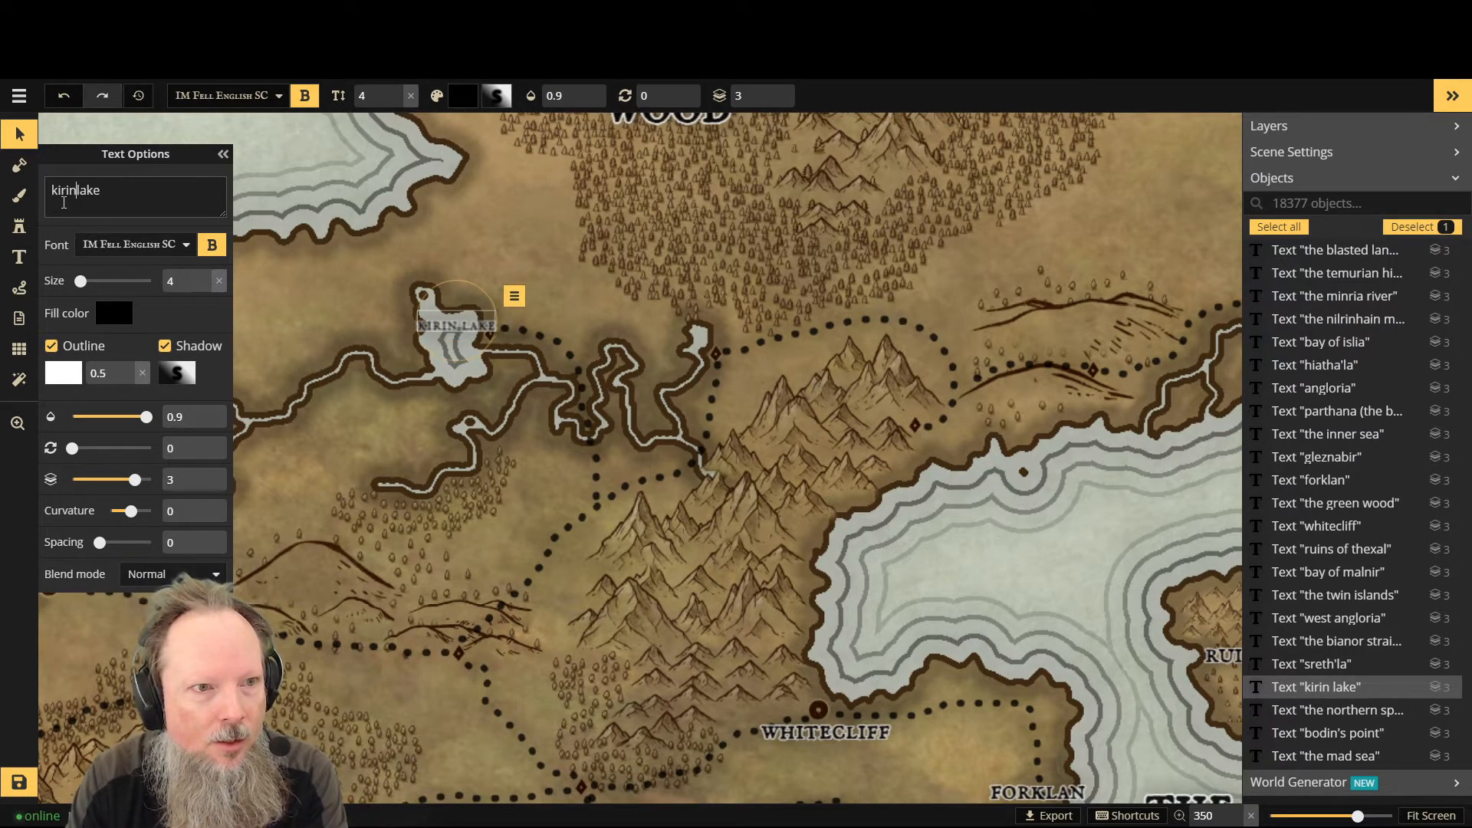
key("Return")
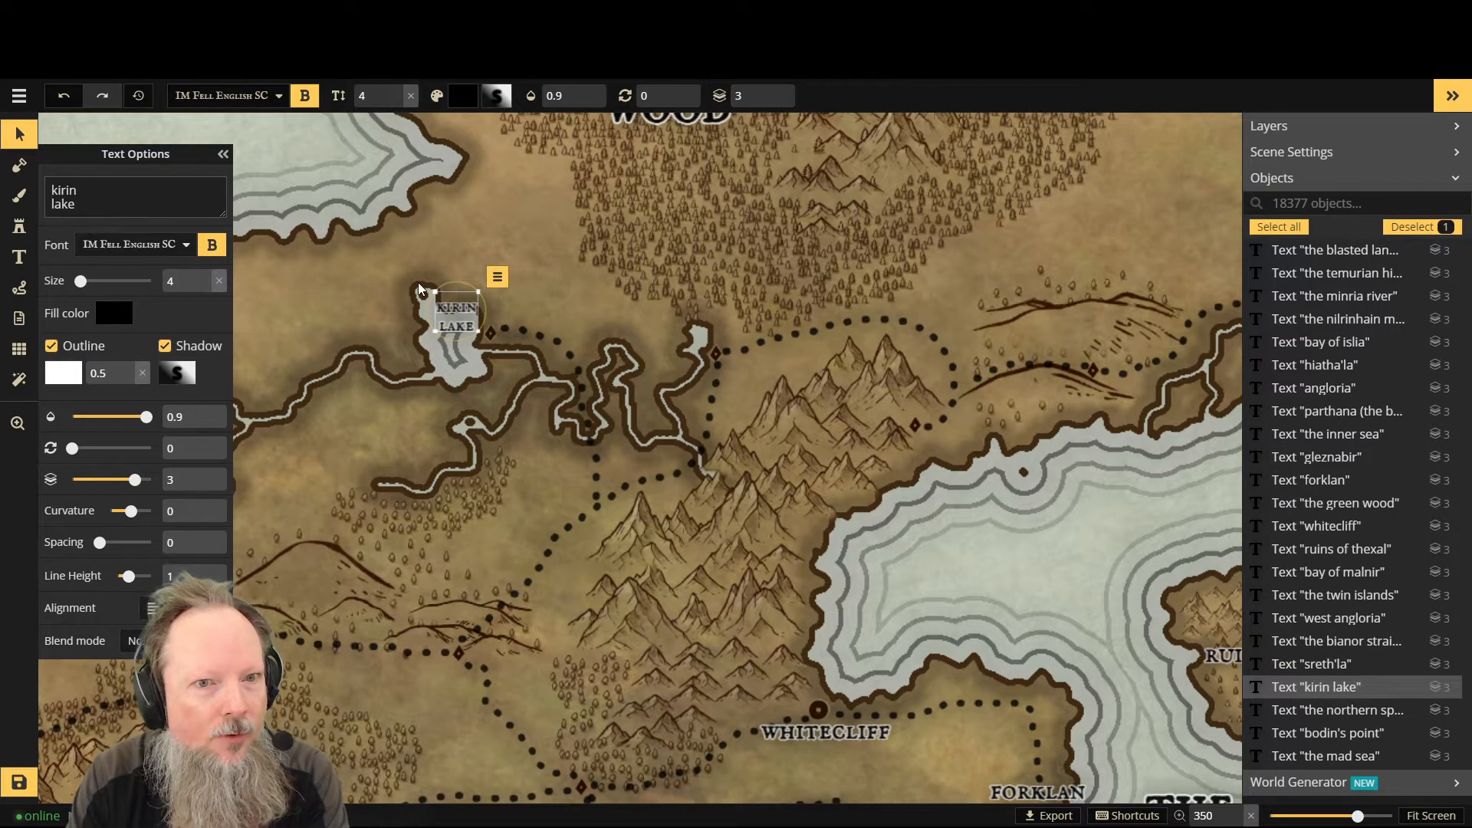
left_click_drag(460, 294, 455, 318)
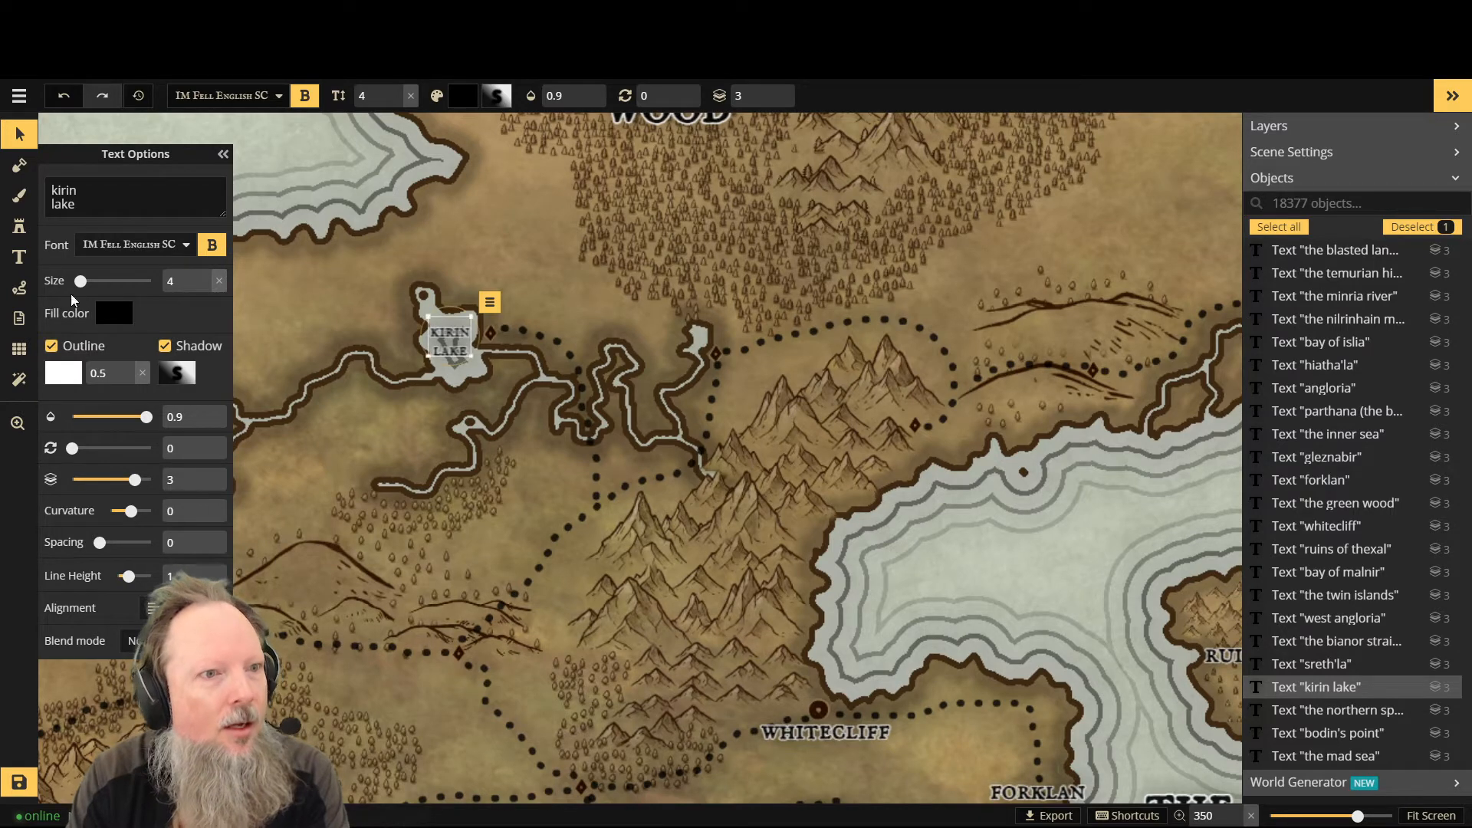
Step: Clear the land speck at Kirin Lake's northern tip with the subtracting mask brush at size 1 and roughness 3
left_click(18, 198)
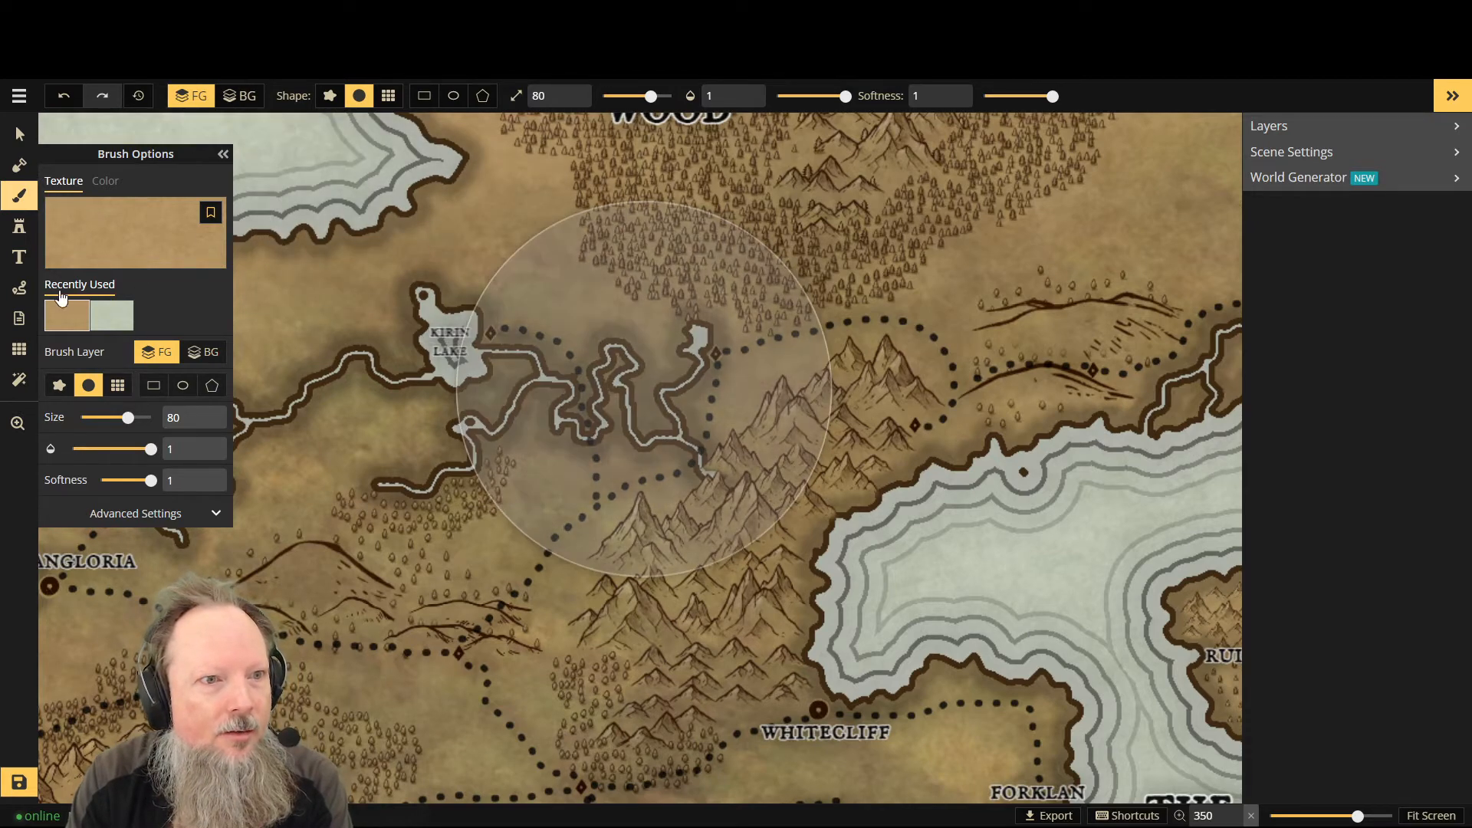
left_click(20, 139)
left_click(20, 164)
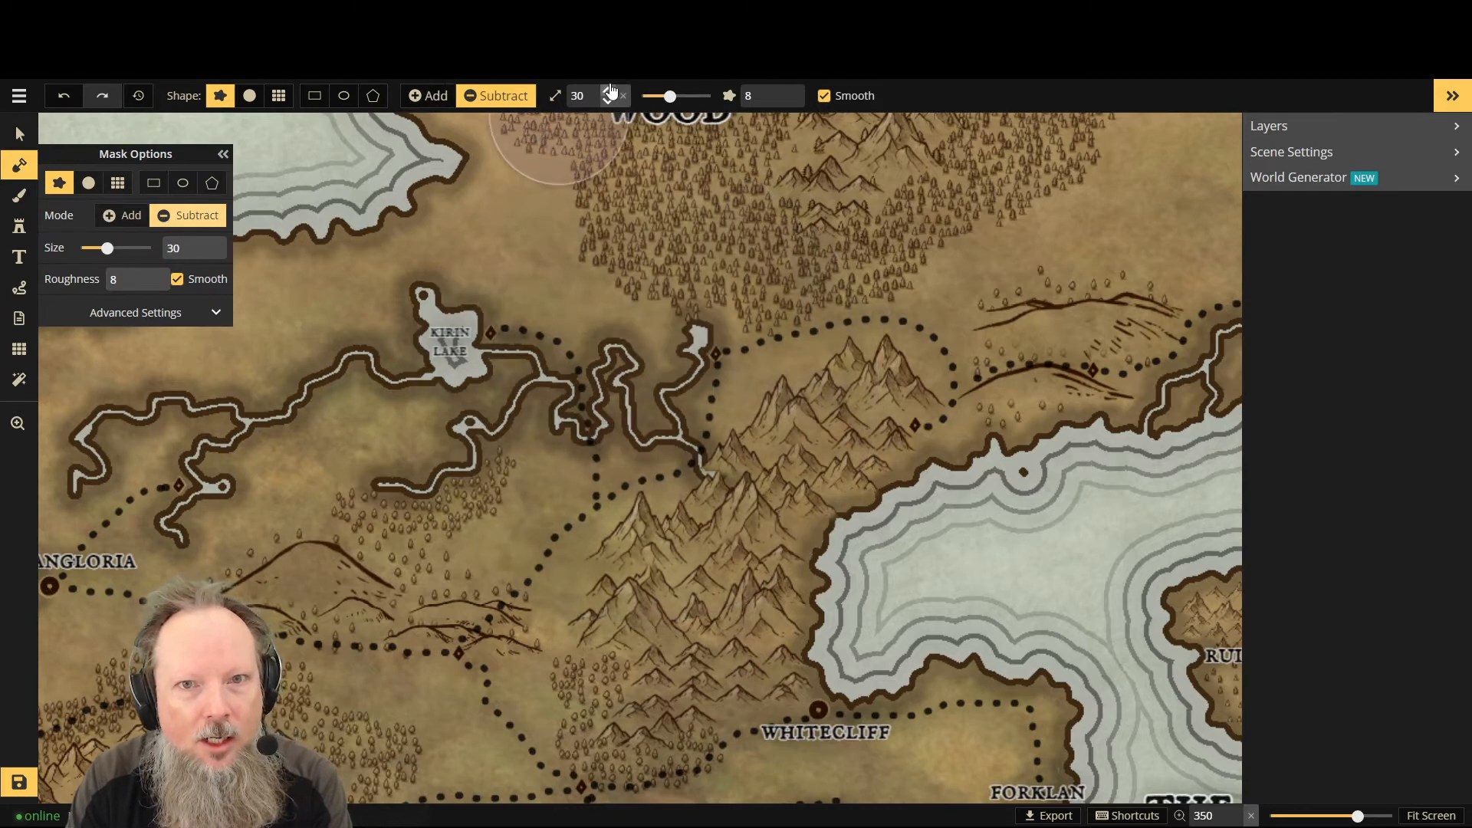
left_click_drag(670, 96, 641, 97)
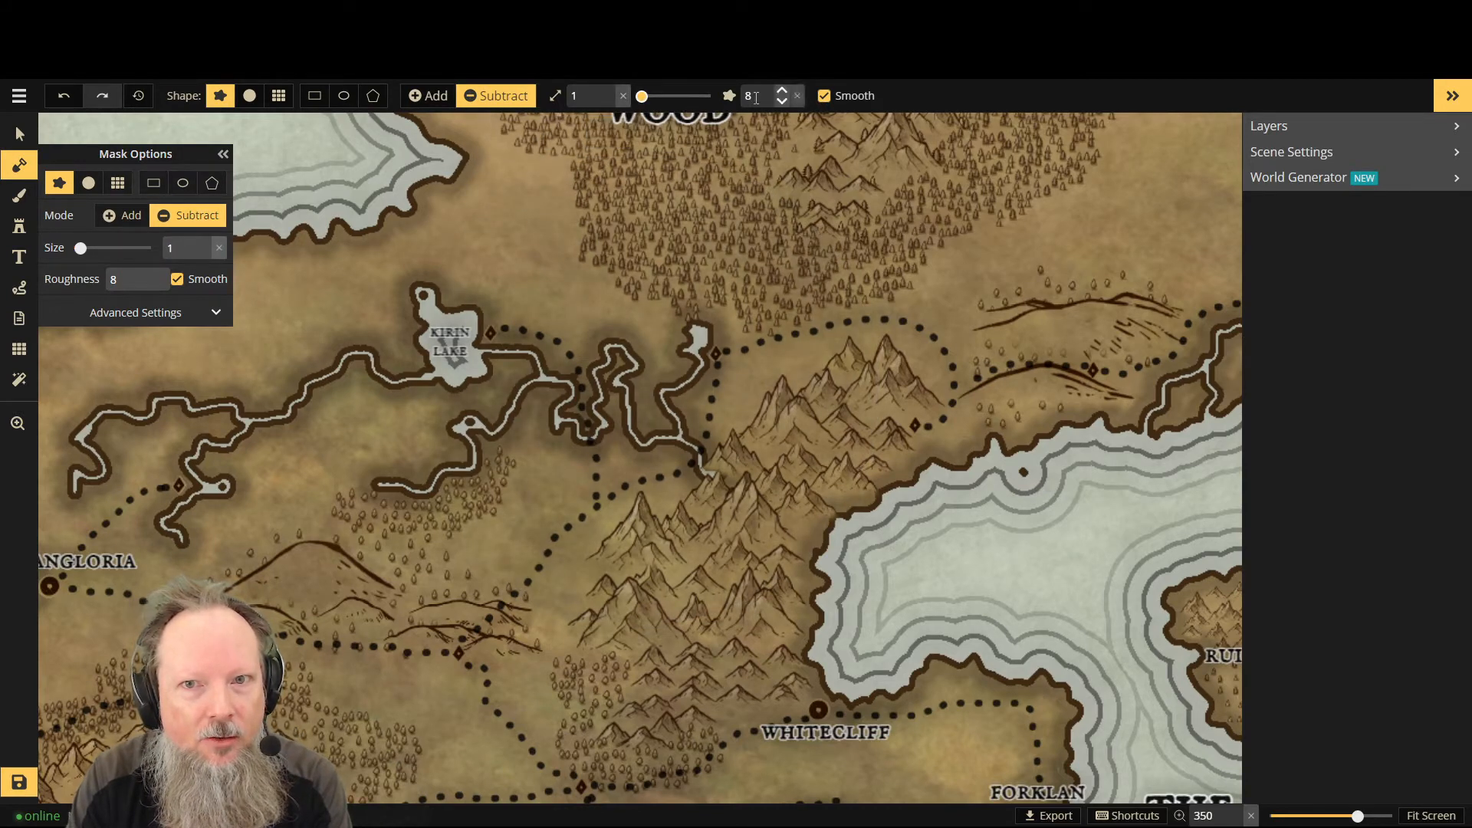
left_click_drag(776, 96, 732, 105)
type("1")
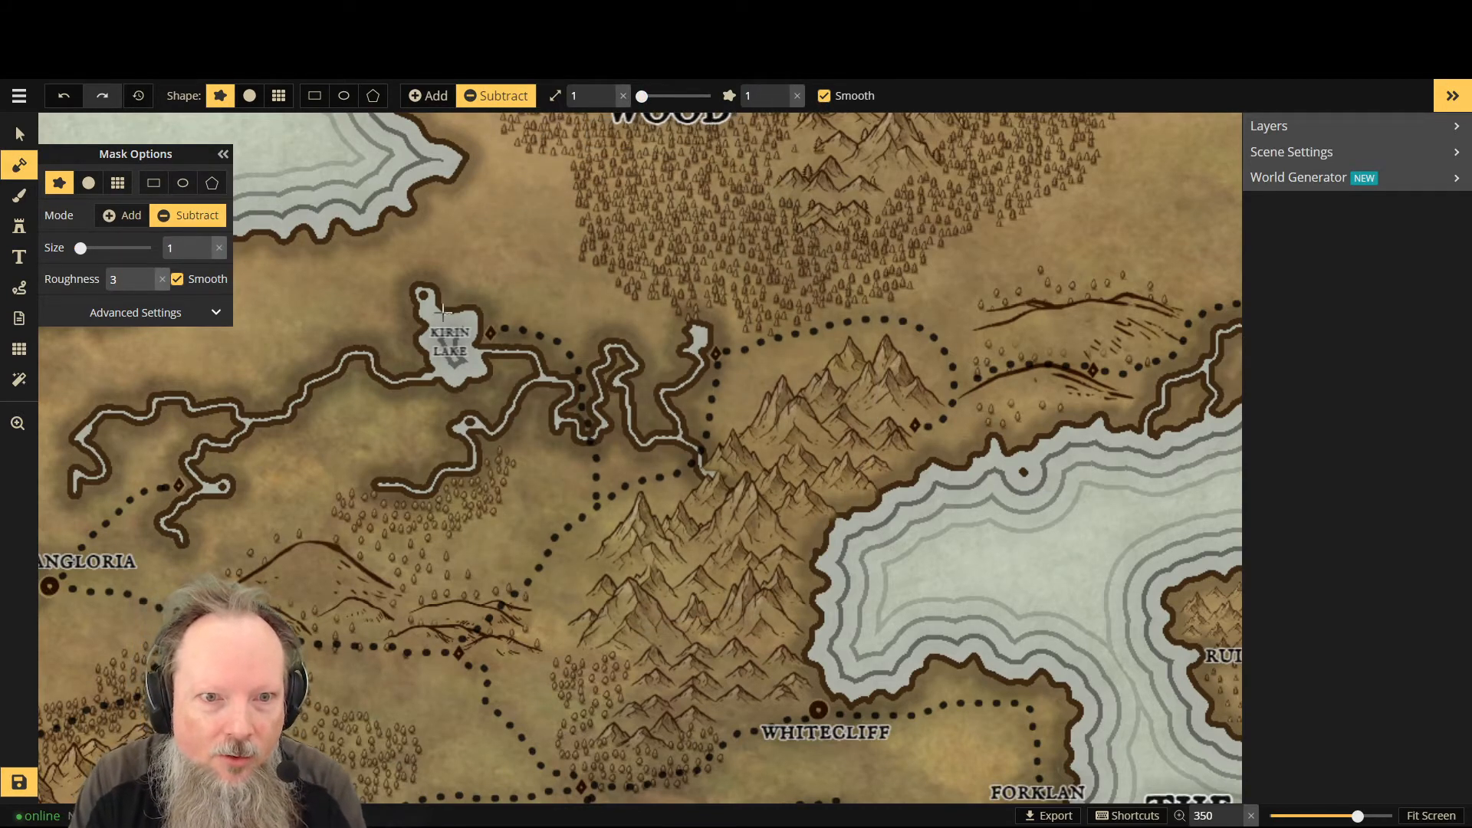
left_click_drag(434, 306, 422, 290)
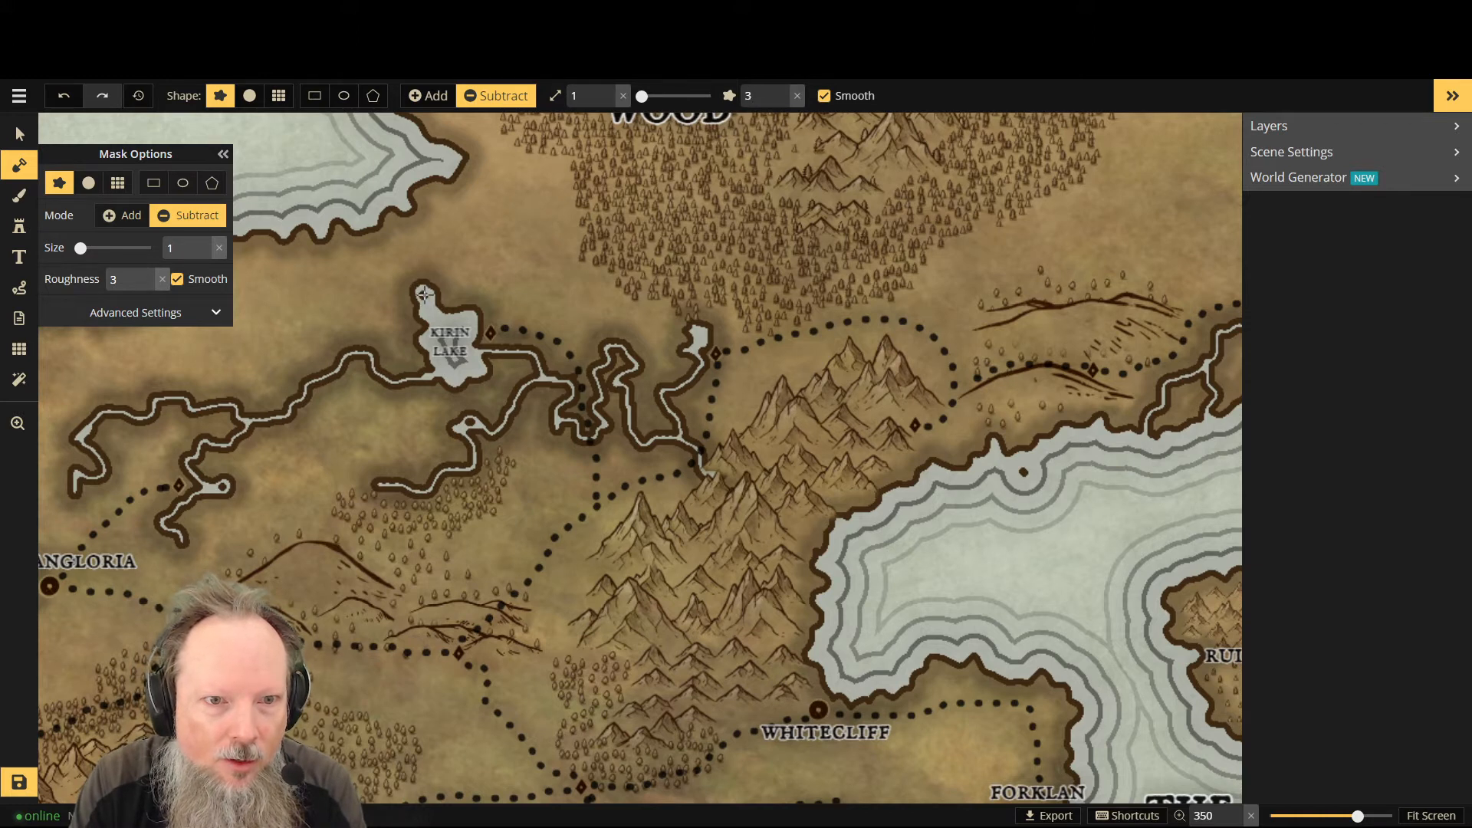
left_click(424, 296)
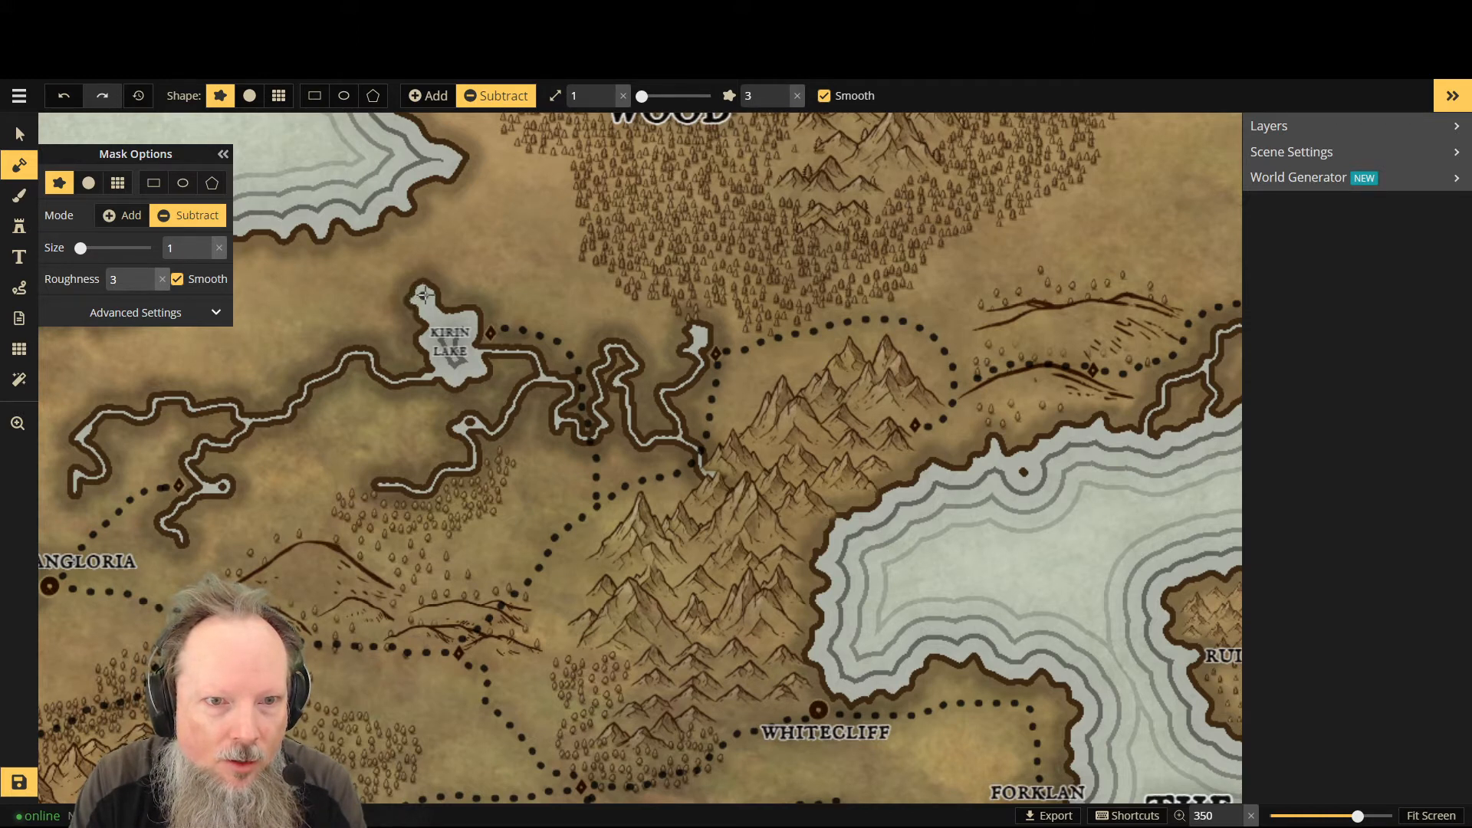
left_click_drag(424, 295, 423, 300)
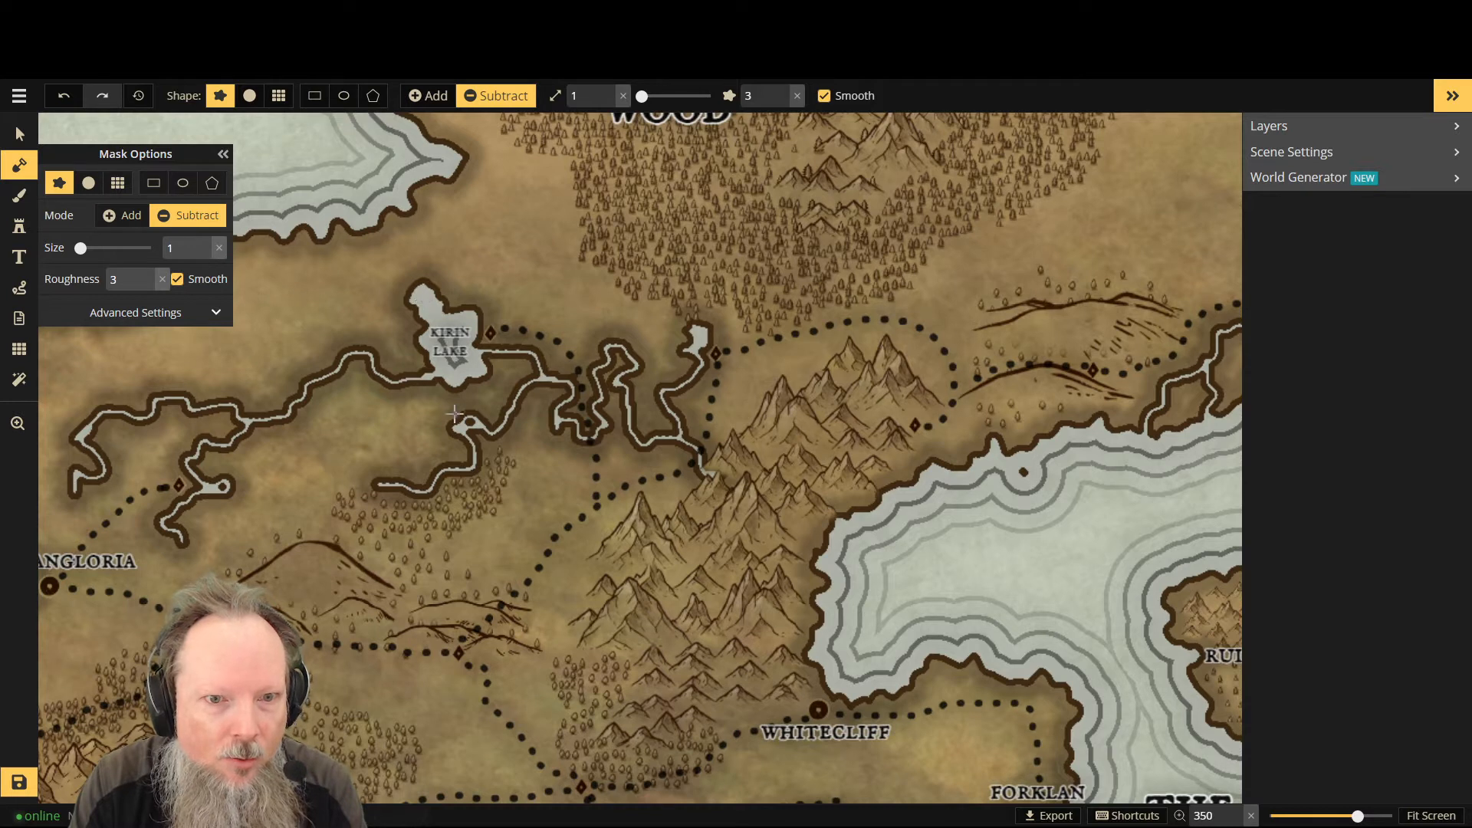
Step: Subtract the land specks from the small pool south of Kirin Lake and the pool northeast of West Angloria
left_click_drag(468, 424, 487, 418)
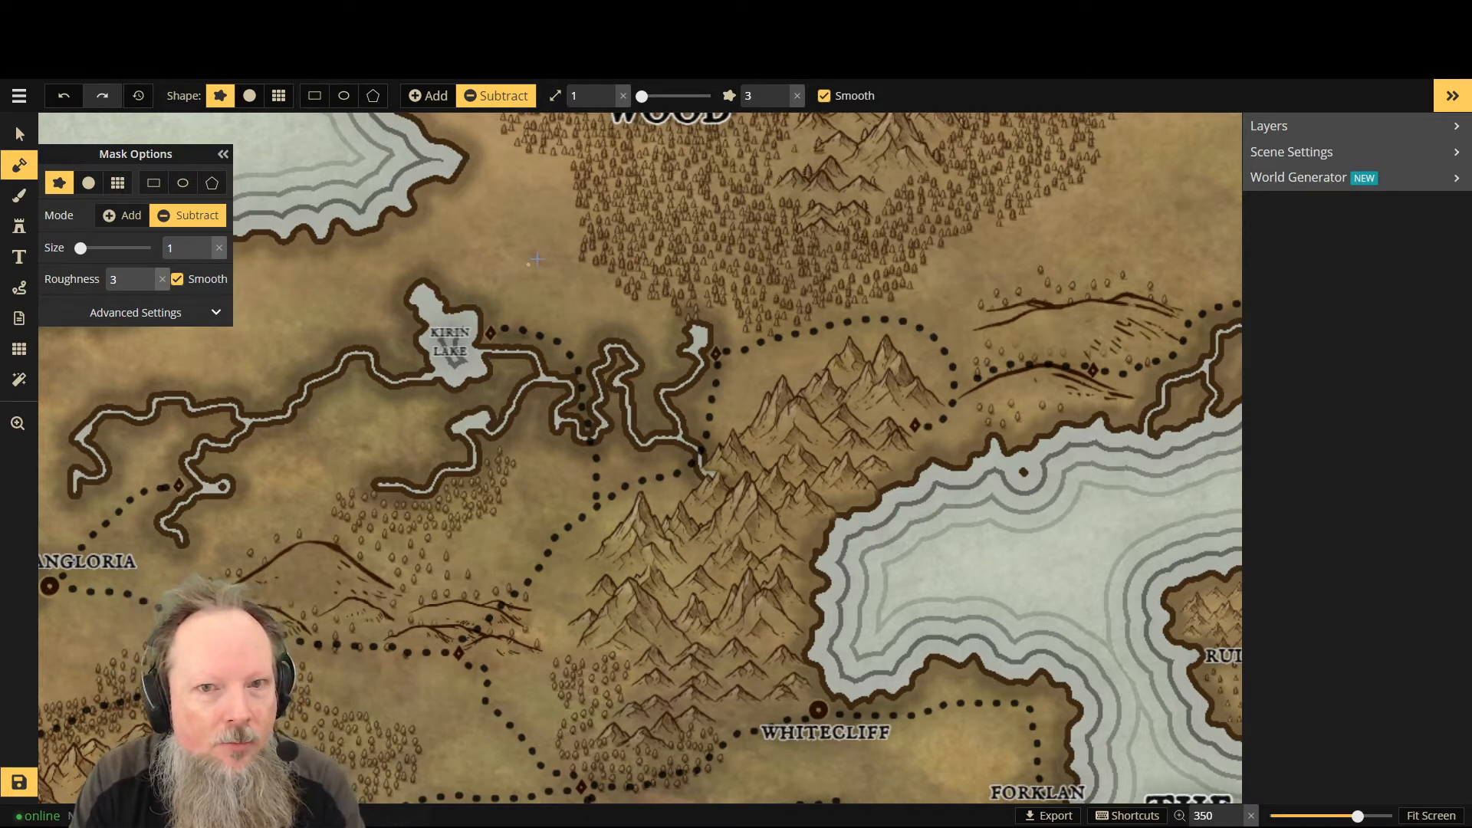
scroll(482, 392, "down", 2)
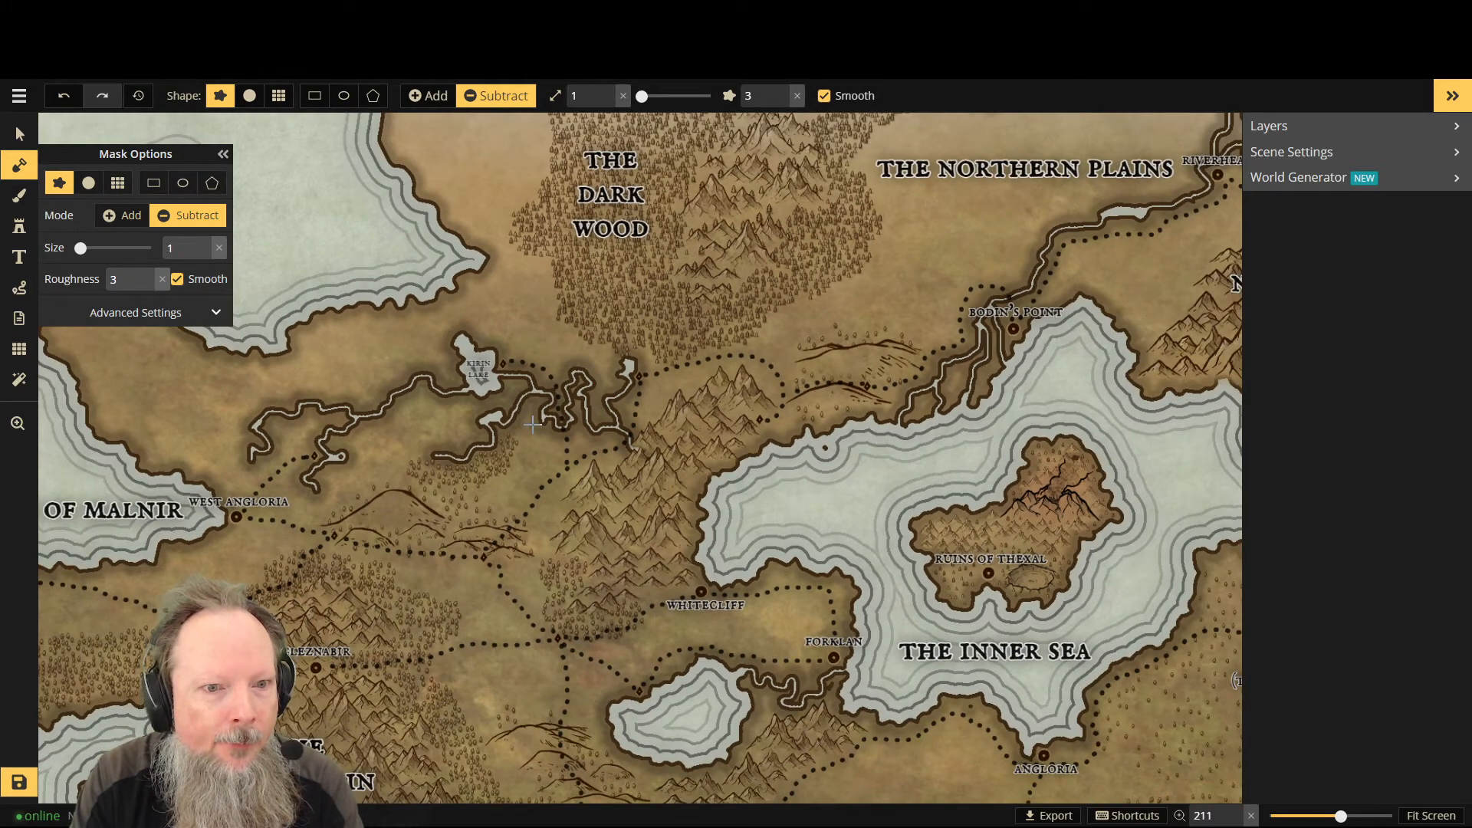
scroll(345, 446, "up", 3)
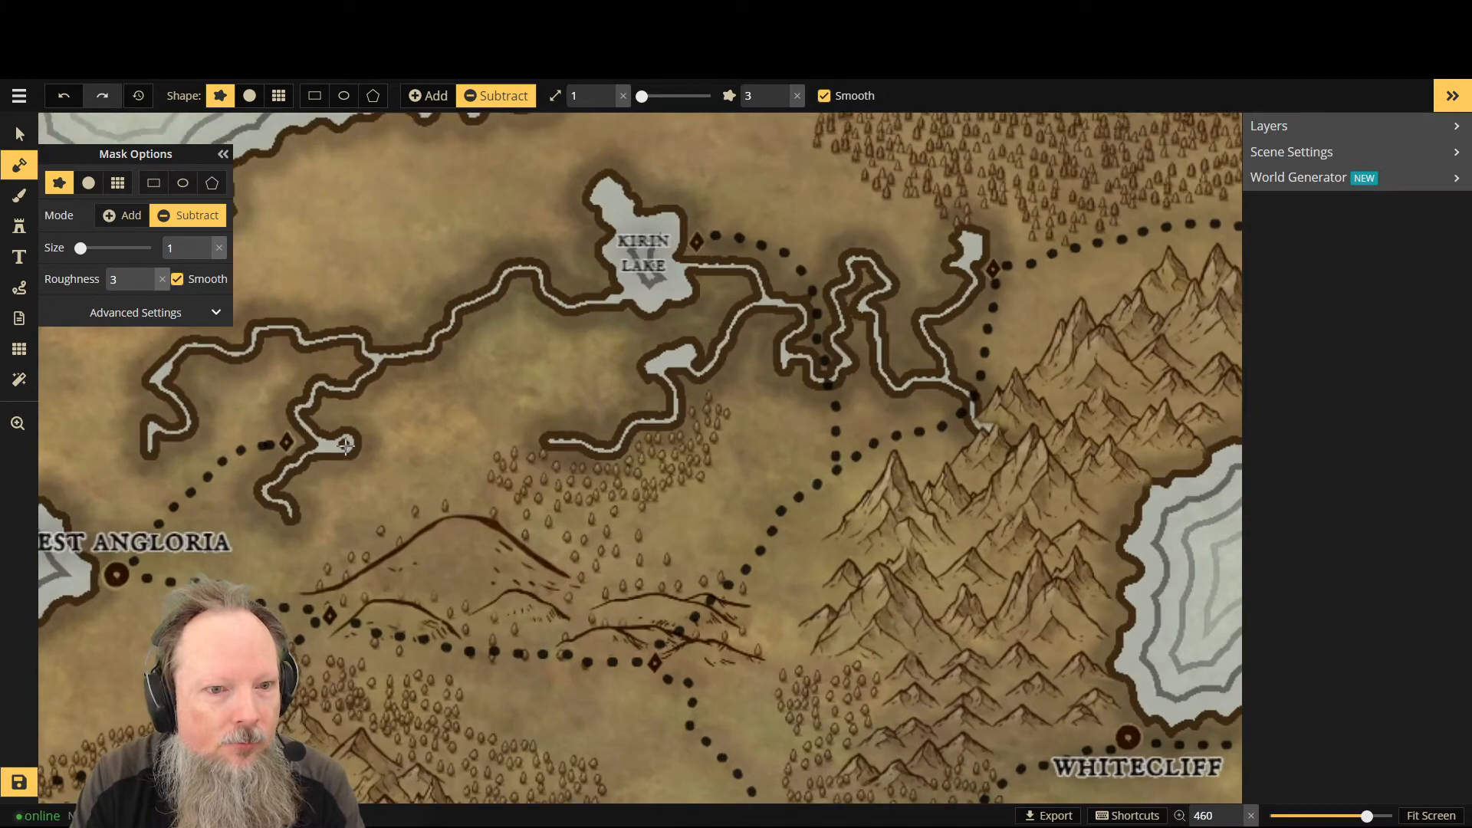
left_click_drag(344, 443, 353, 440)
Step: Place a new text label on the river west of Kirin Lake and set its text to "the lasnir river"
scroll(364, 364, "down", 3)
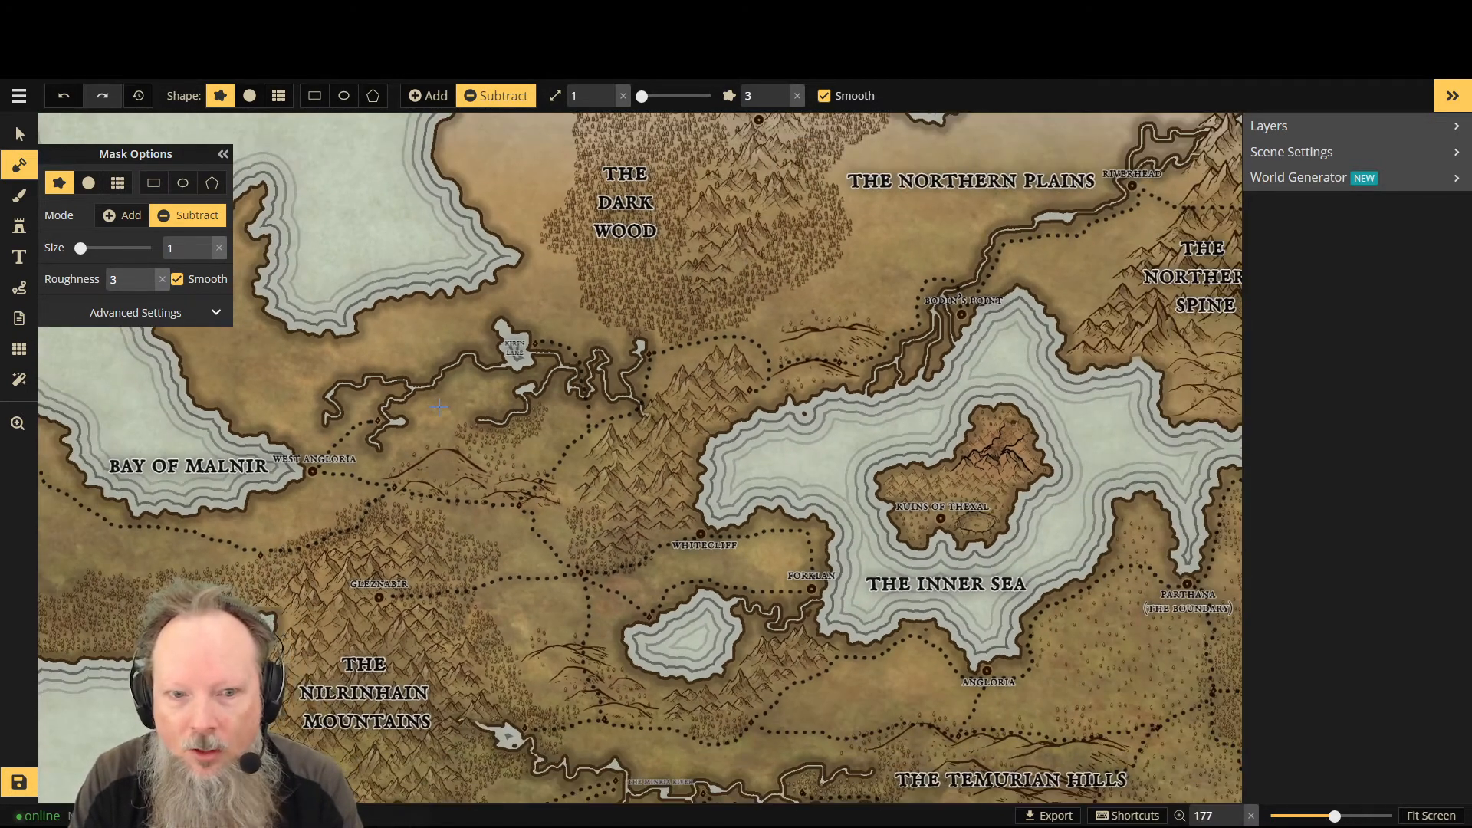
scroll(436, 405, "down", 1)
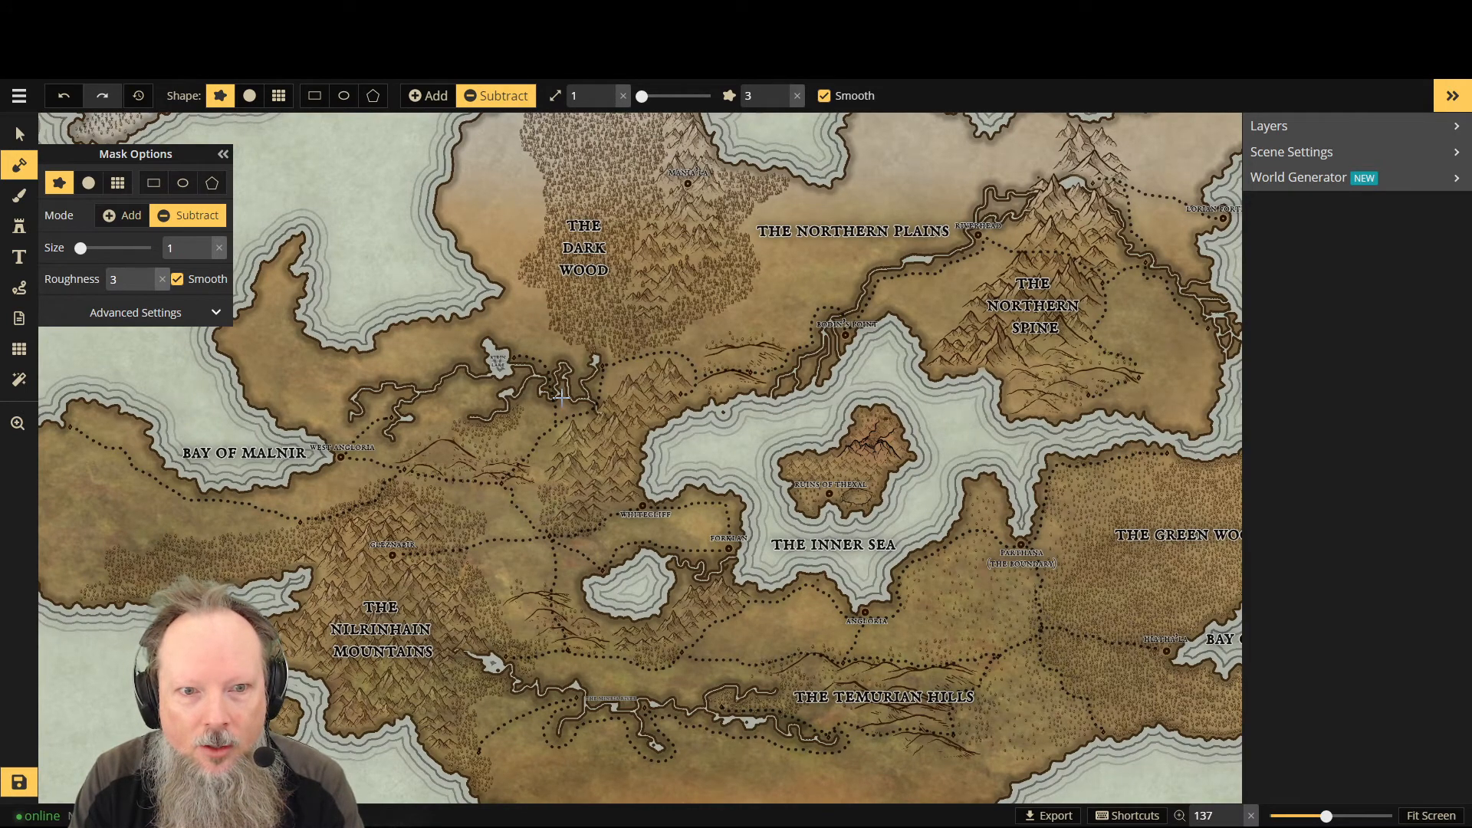
scroll(562, 397, "up", 2)
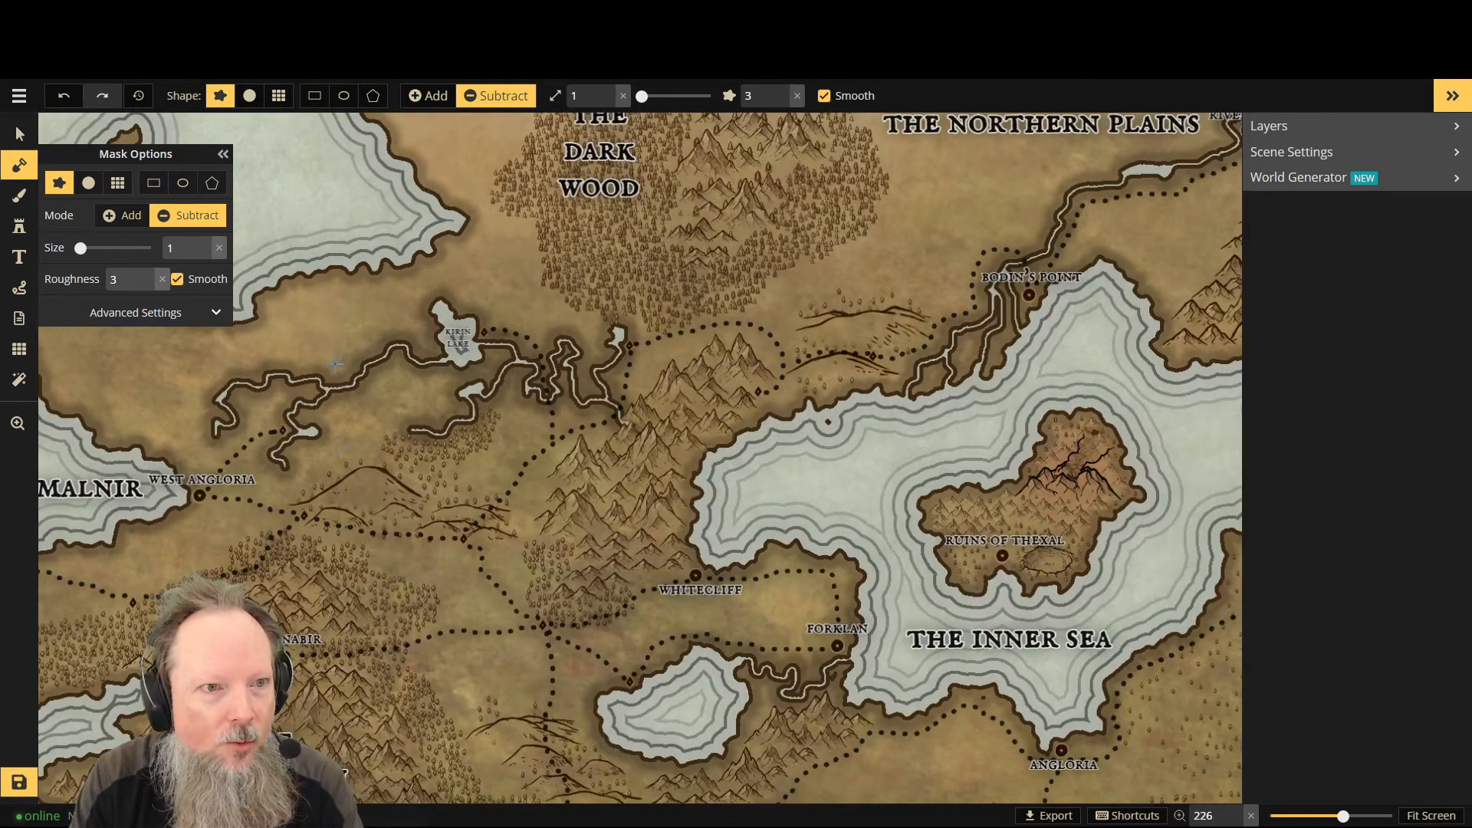
scroll(334, 364, "up", 1)
left_click(19, 256)
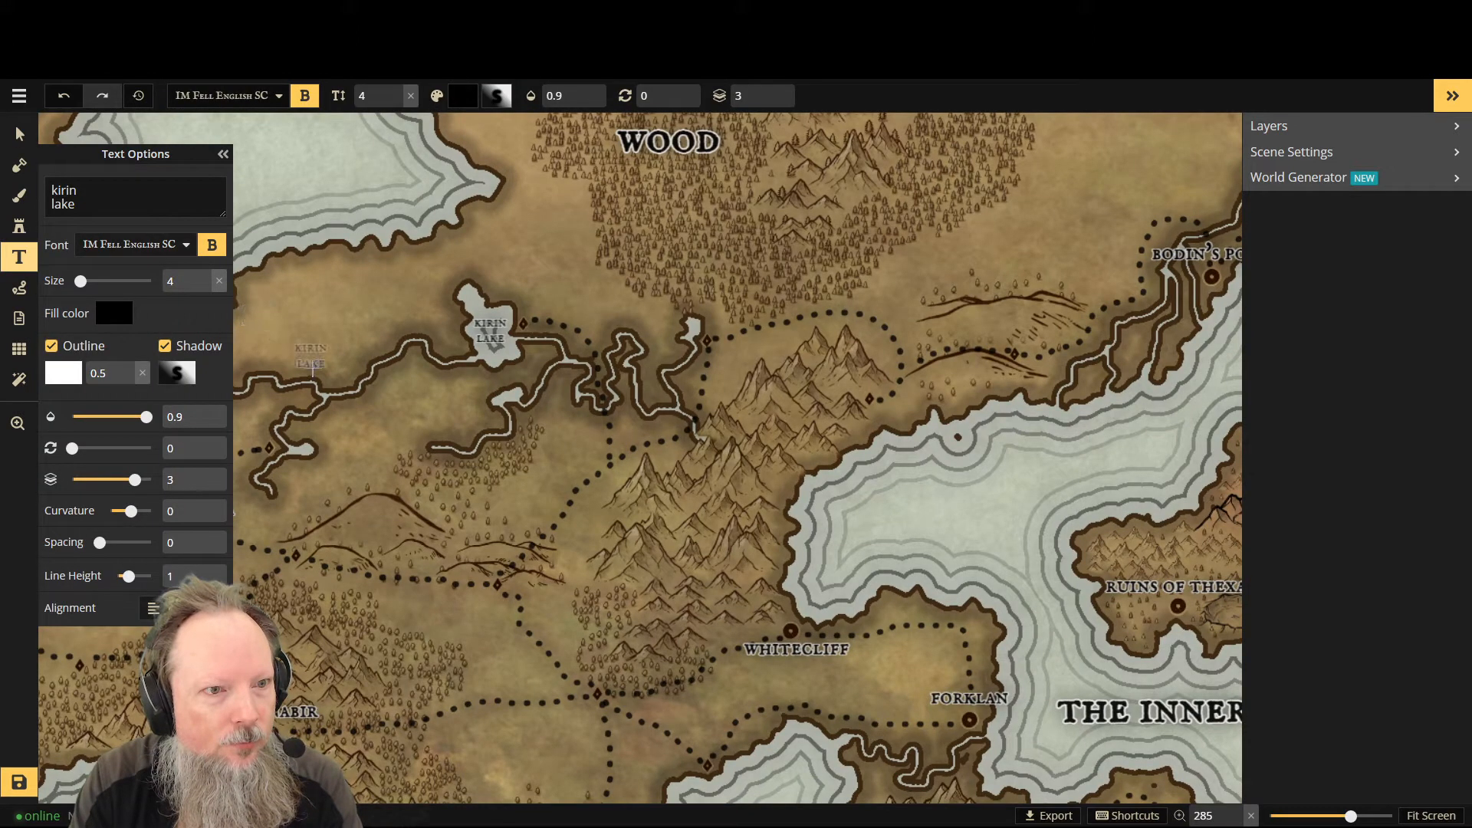
left_click(335, 365)
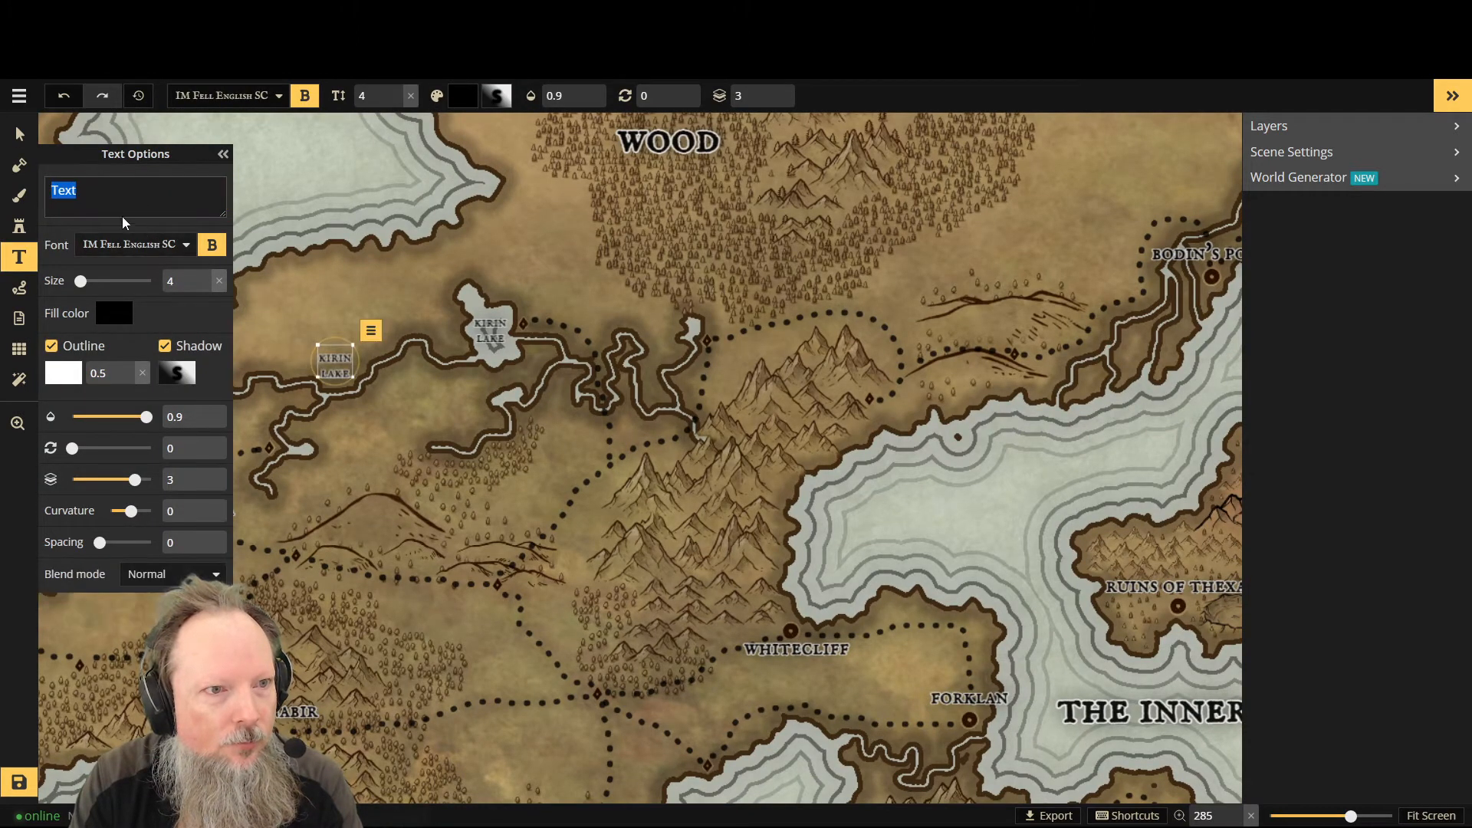
left_click(92, 193)
double_click(68, 204)
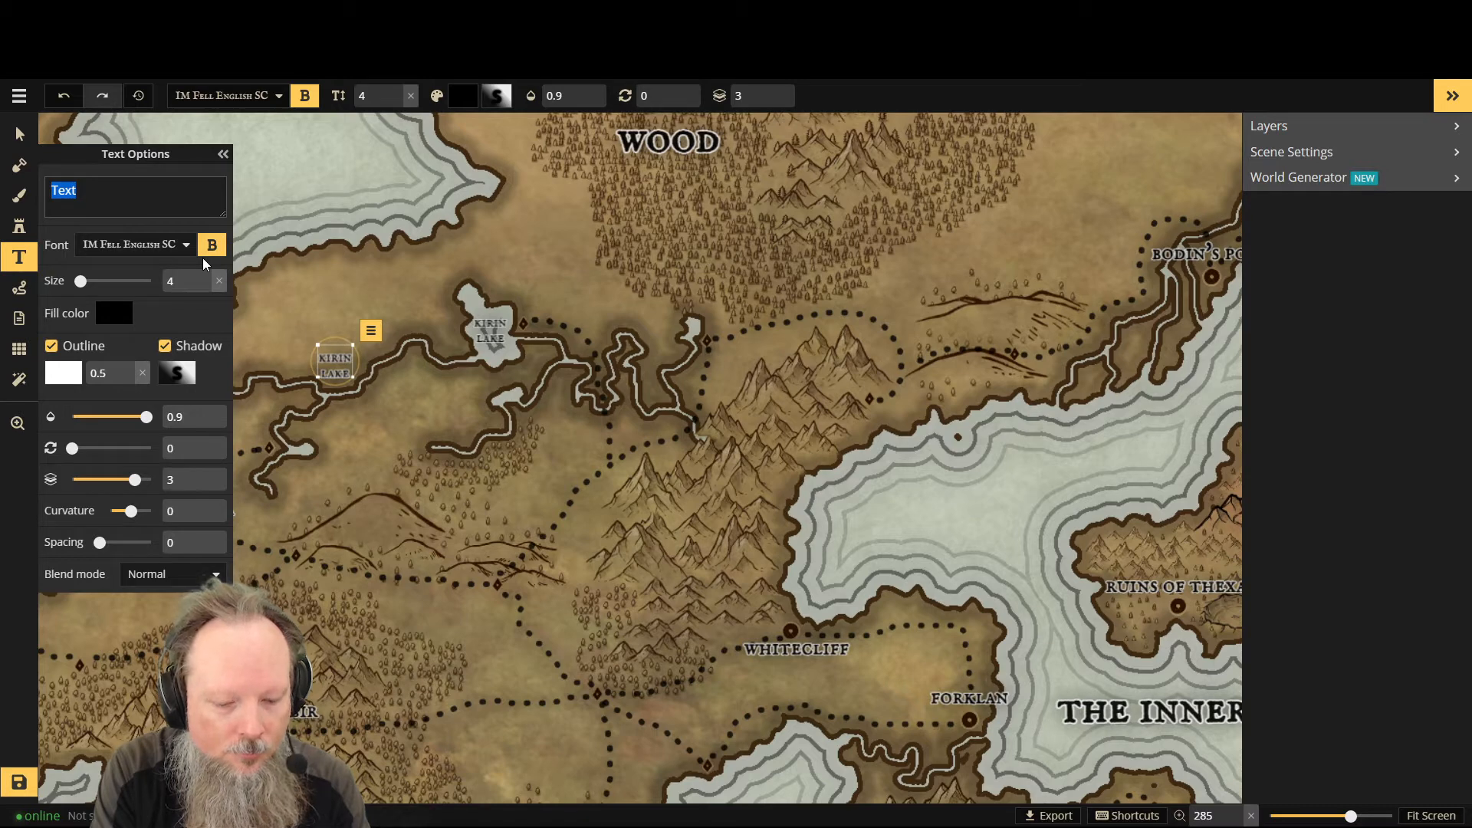
type("the")
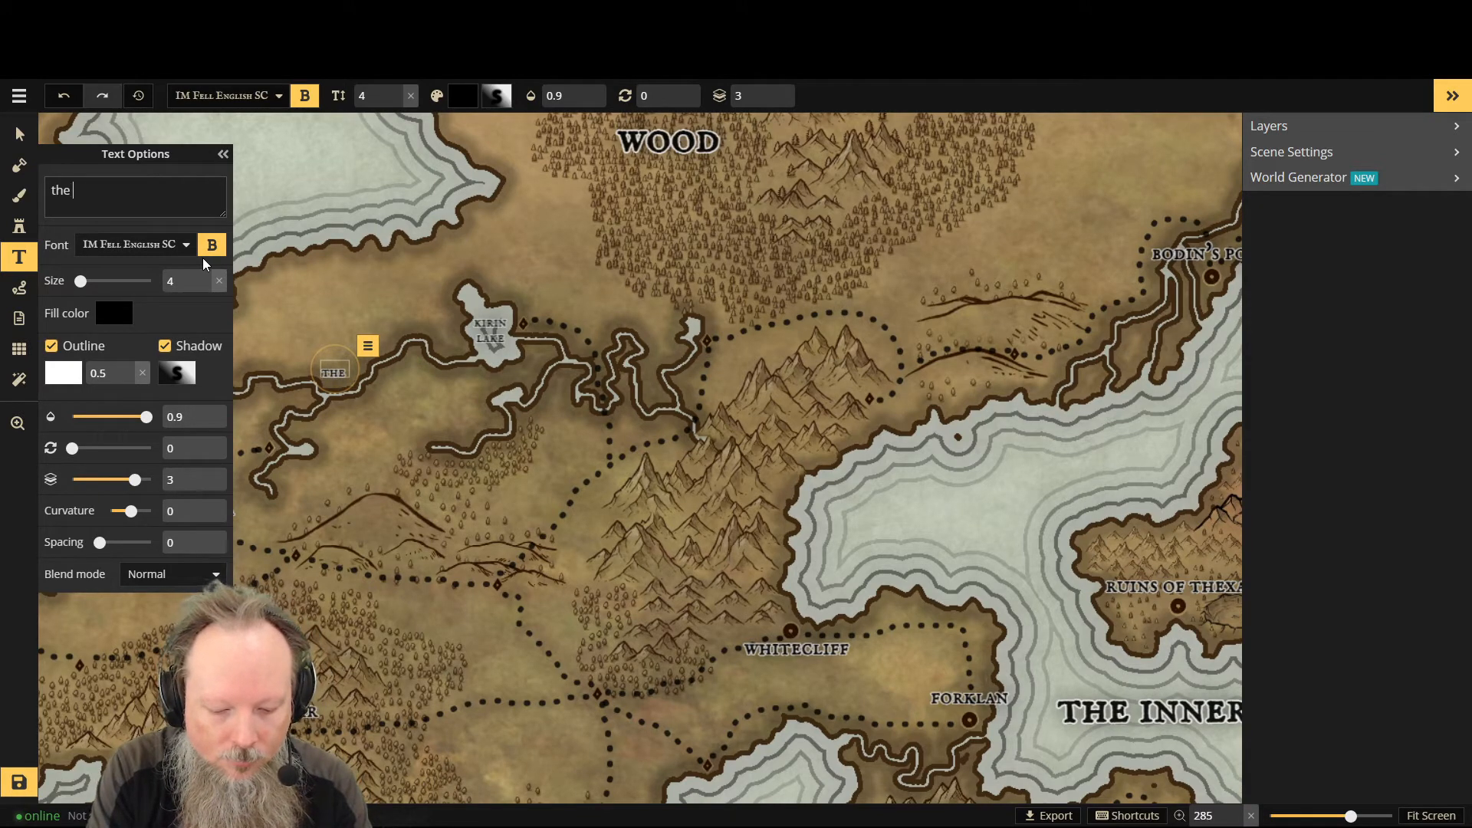
type("lasn")
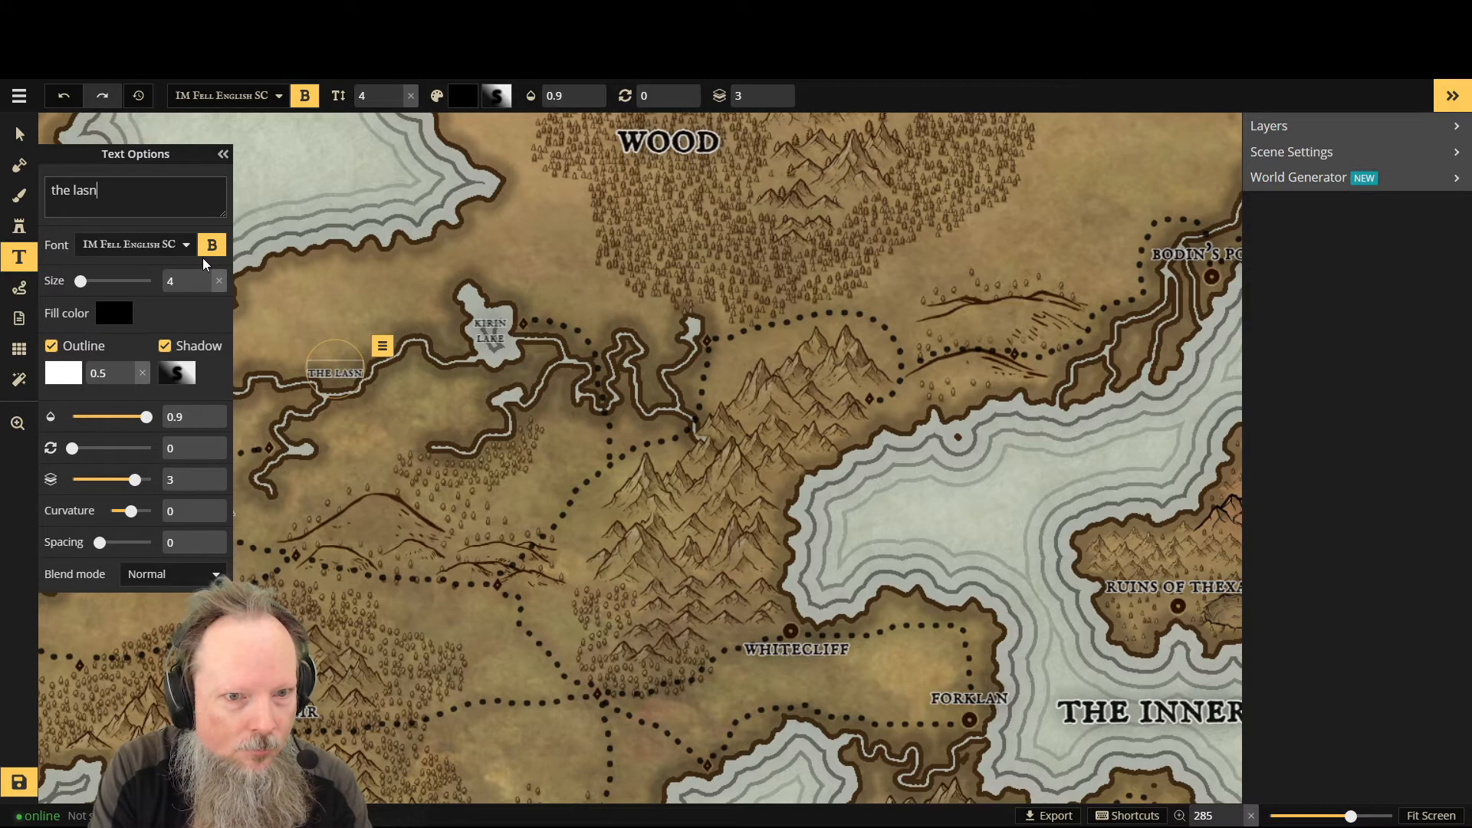
type("ir r")
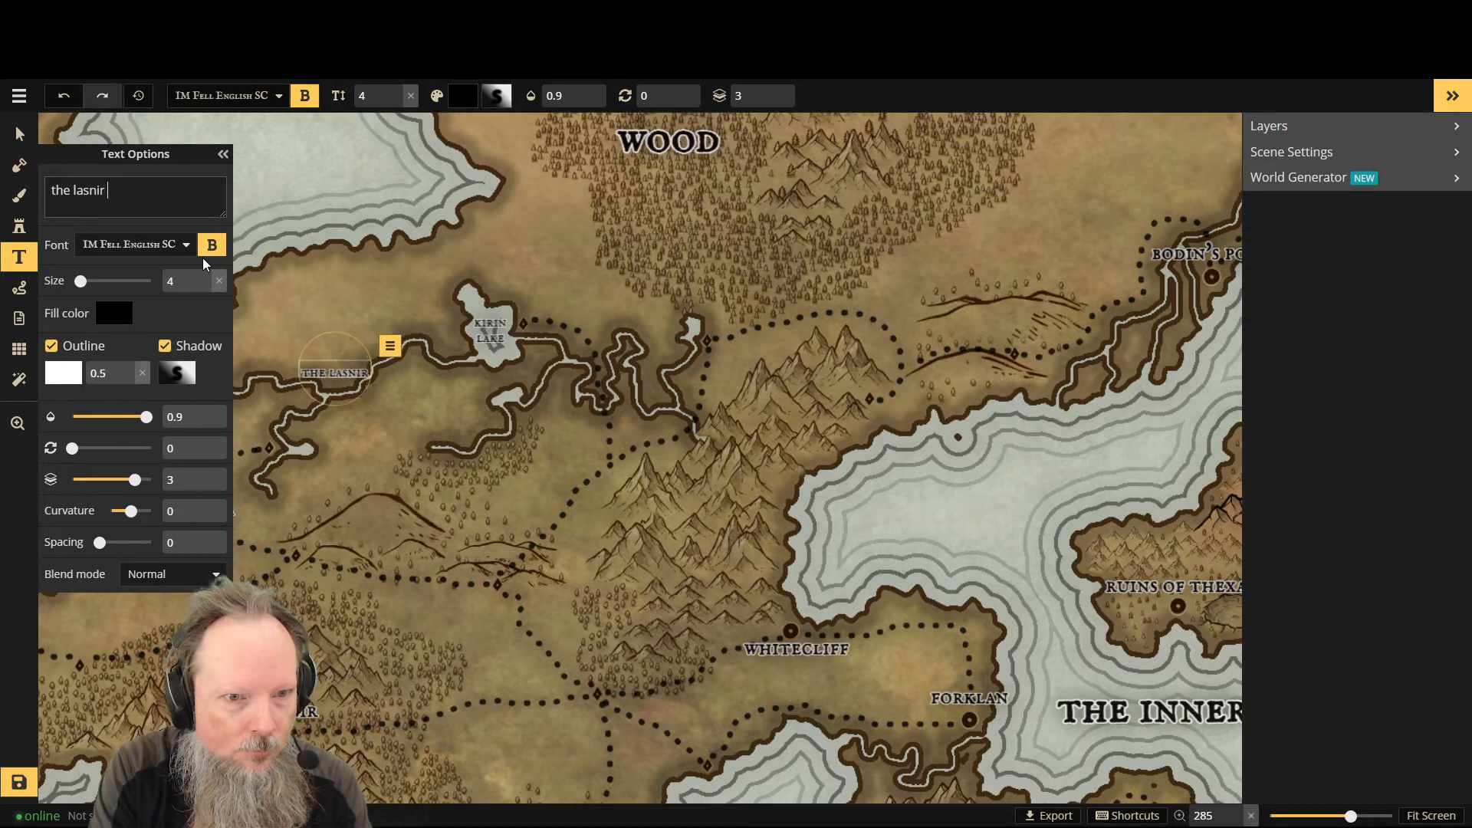
type("iver")
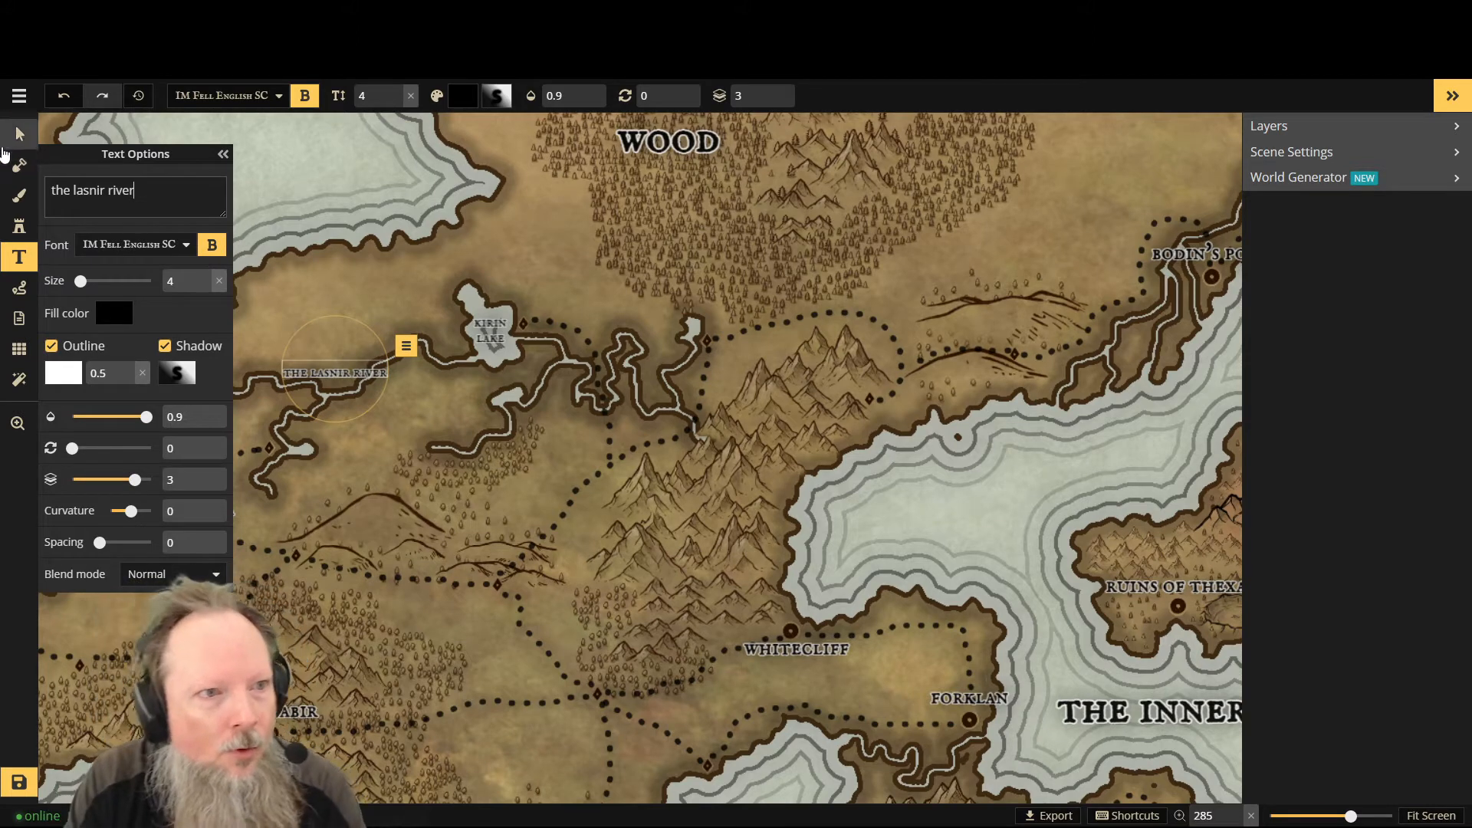
Step: Move the river label slightly east along the river and change its text to "the lasne river"
left_click(222, 153)
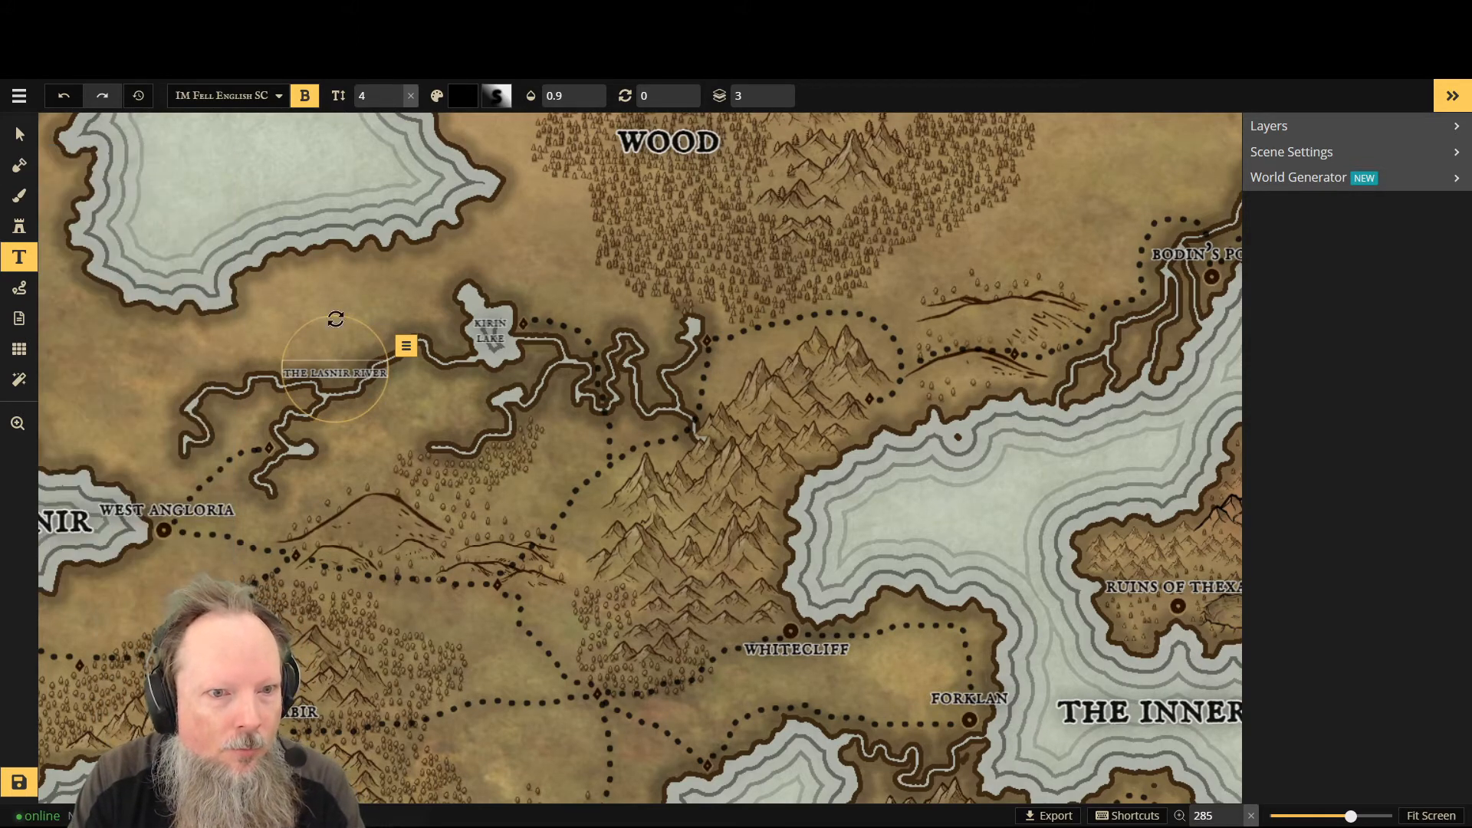
left_click(329, 364)
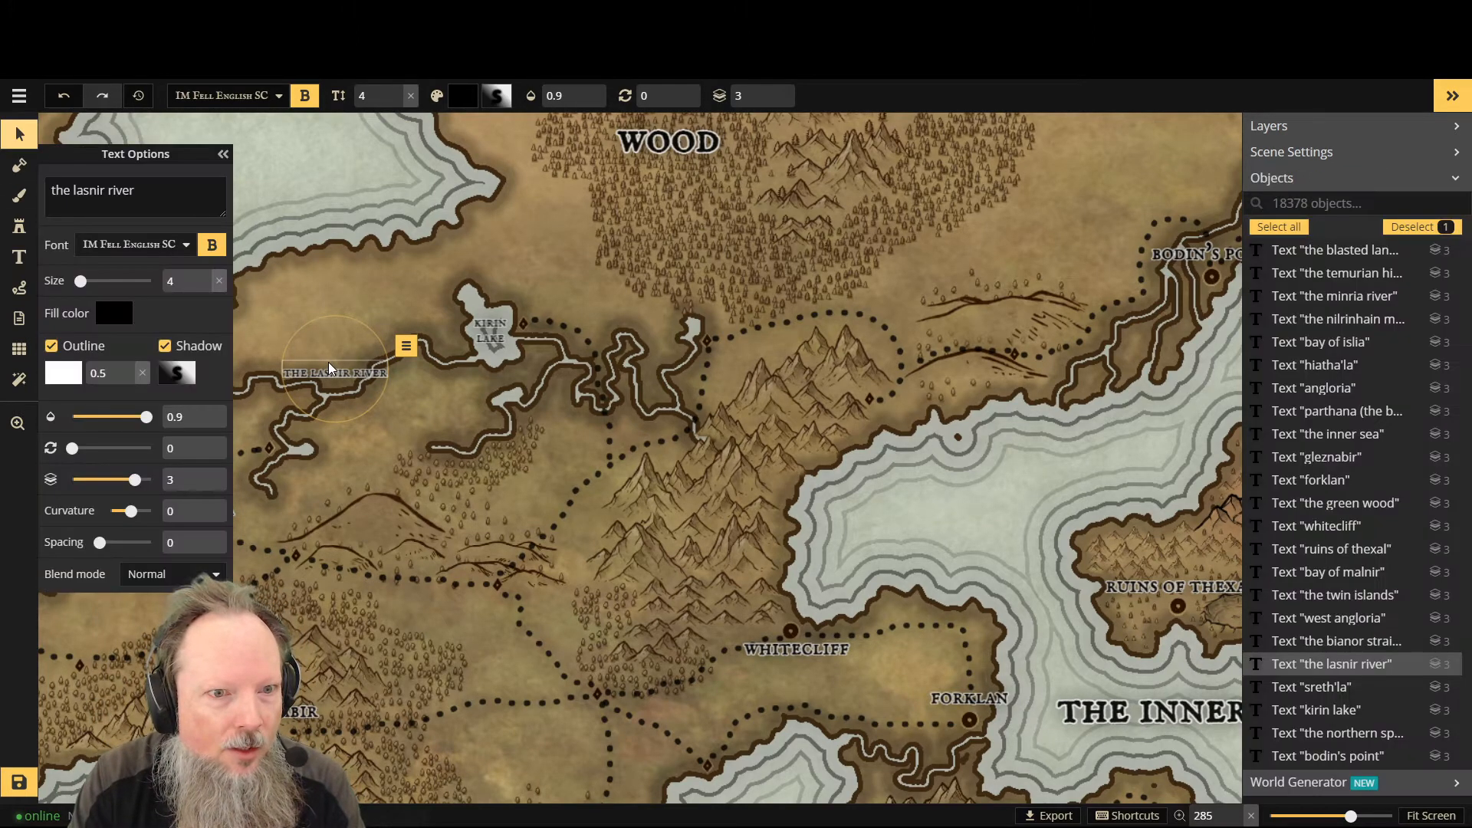
left_click_drag(325, 365, 359, 362)
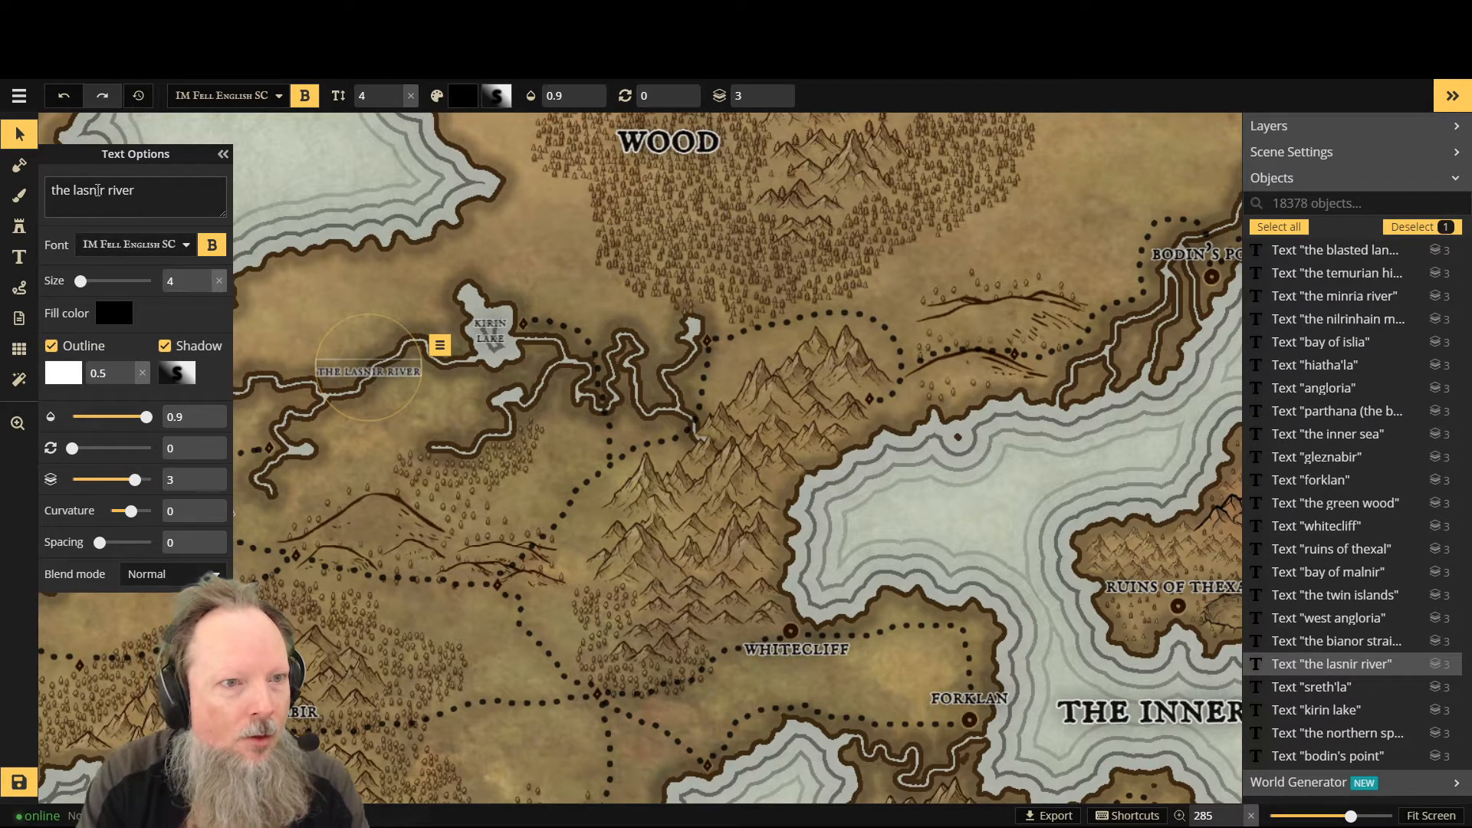
left_click(98, 190)
key("Delete")
key("Delete")
type("e")
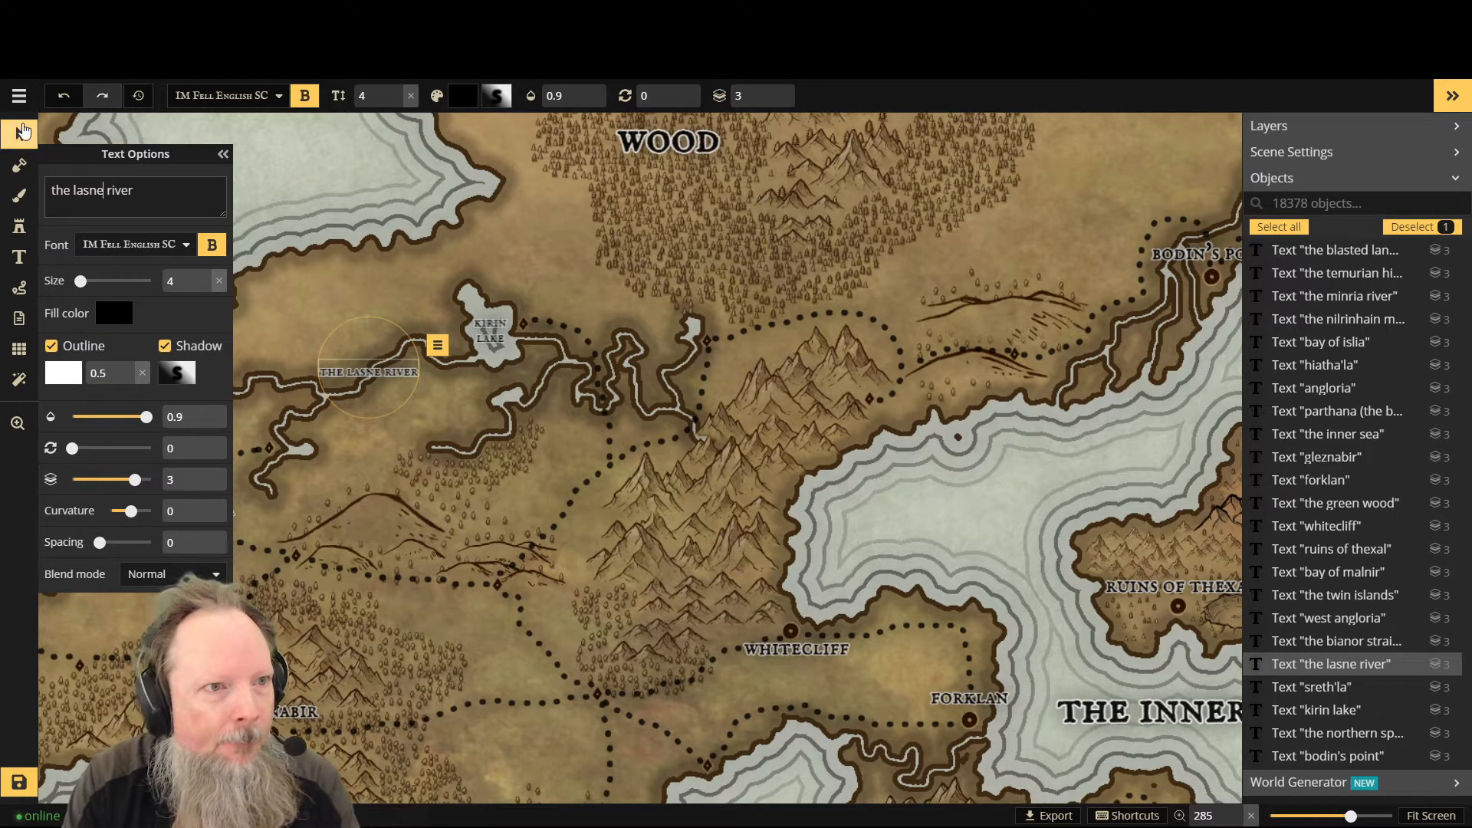
left_click(22, 136)
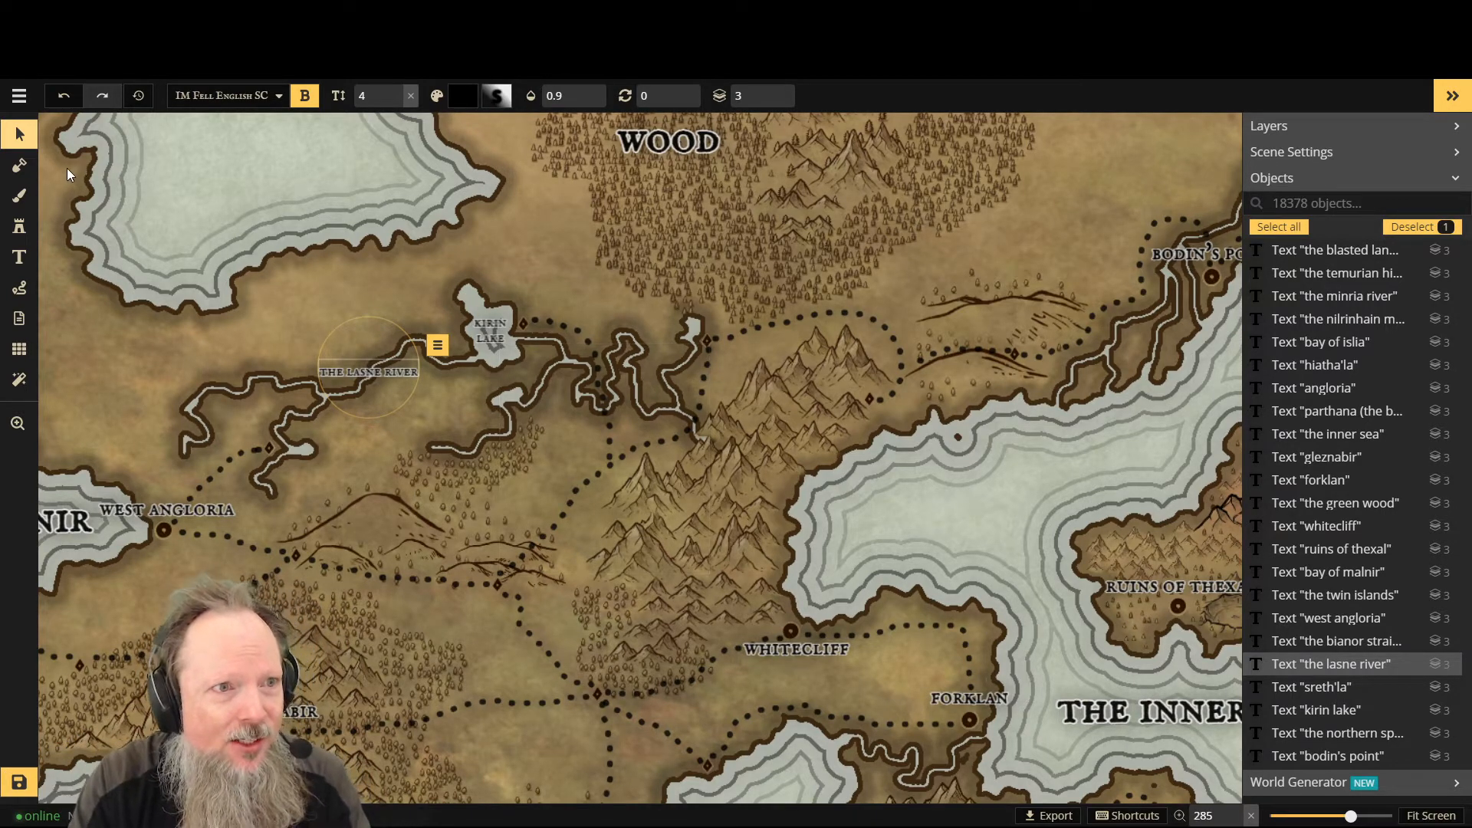
left_click(33, 136)
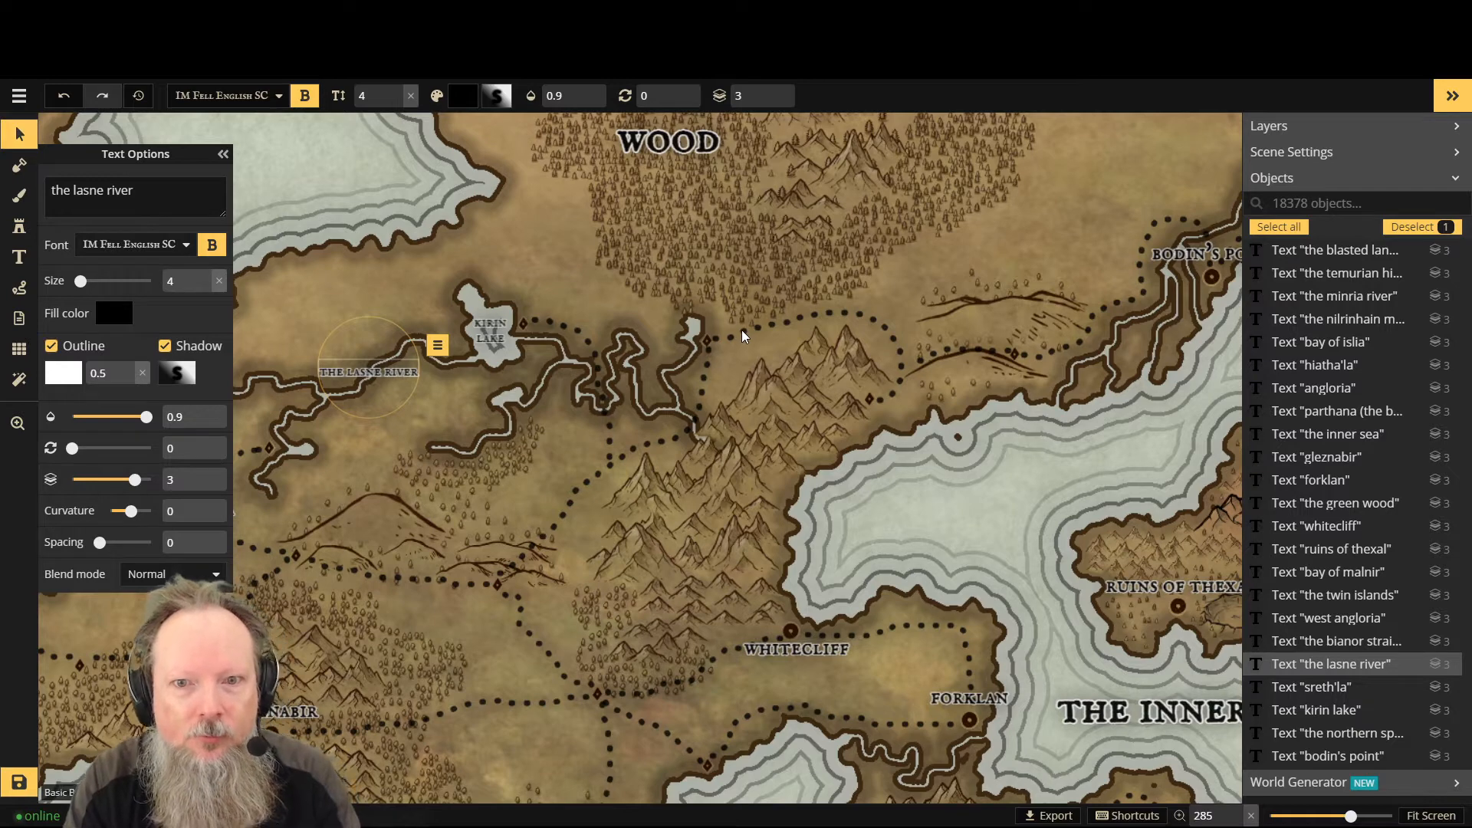
Step: Nudge the diamond marker beside the small lake east of Kirin Lake slightly west, onto the dotted road
left_click(707, 342)
scroll(814, 347, "up", 3)
scroll(843, 345, "up", 2)
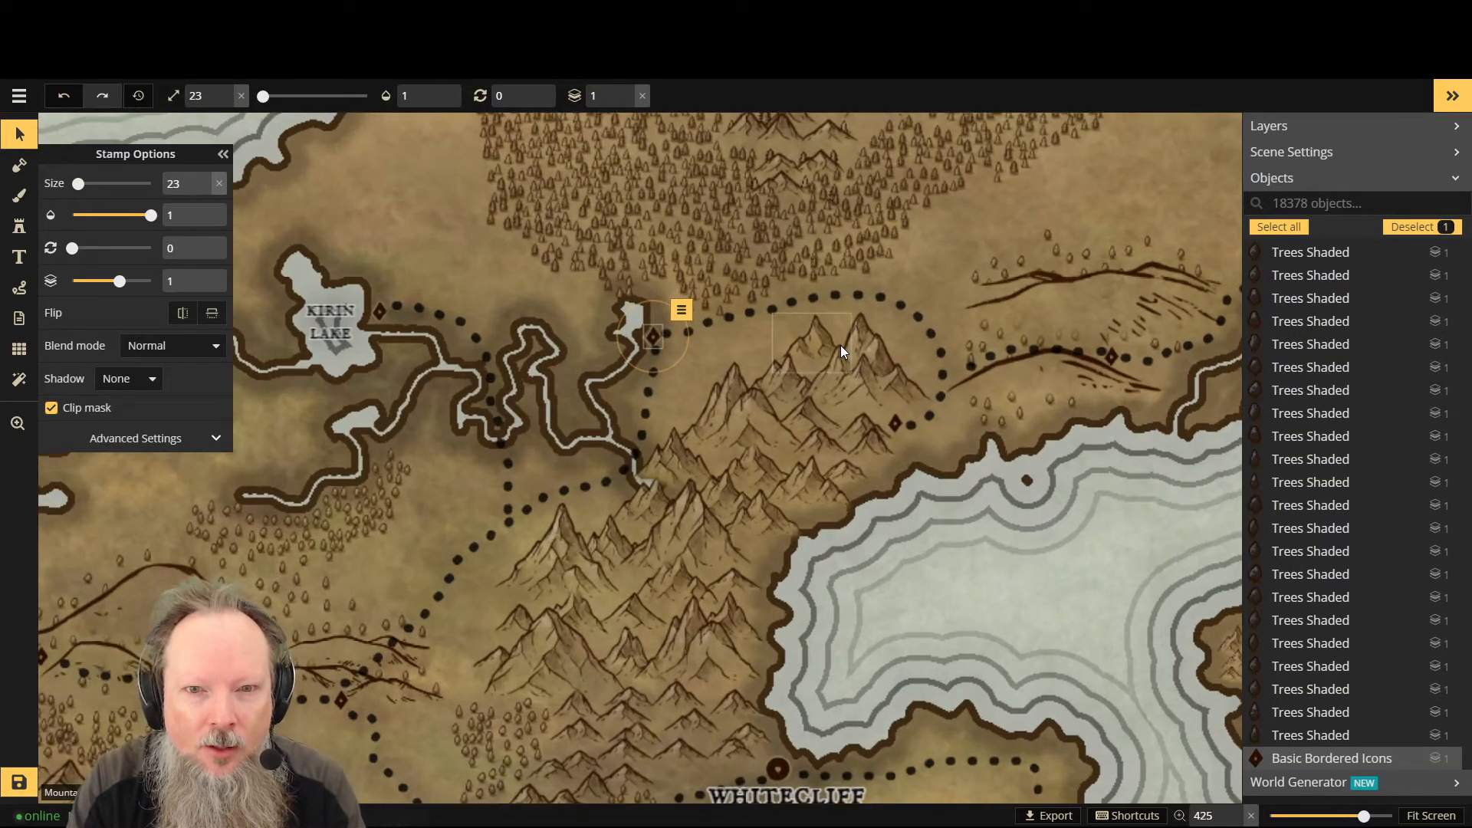
key("Right")
key("Right")
key("Right")
key("Right")
key("Right")
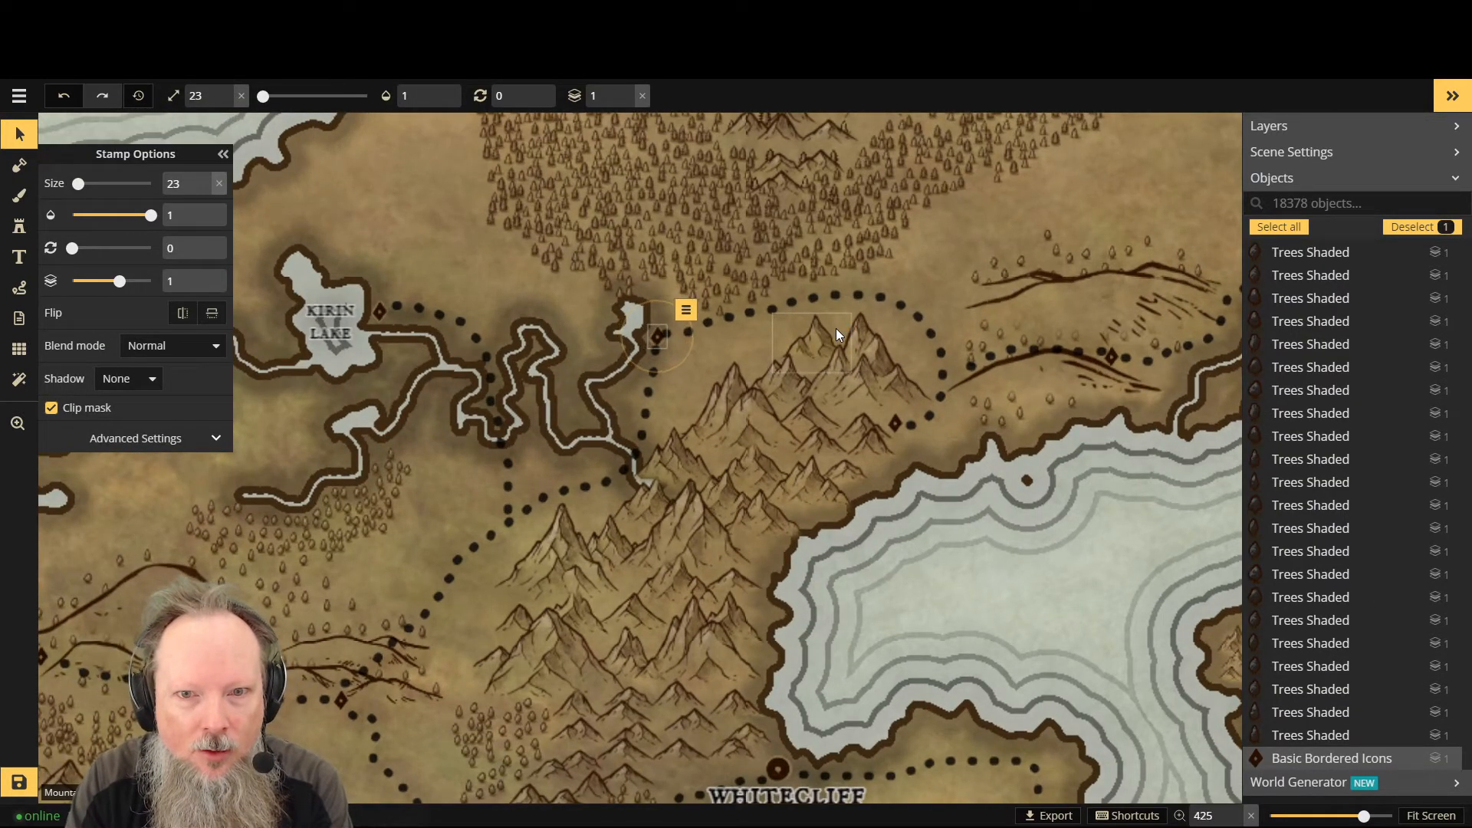
key("Down")
key("Down")
key("Down")
key("Right")
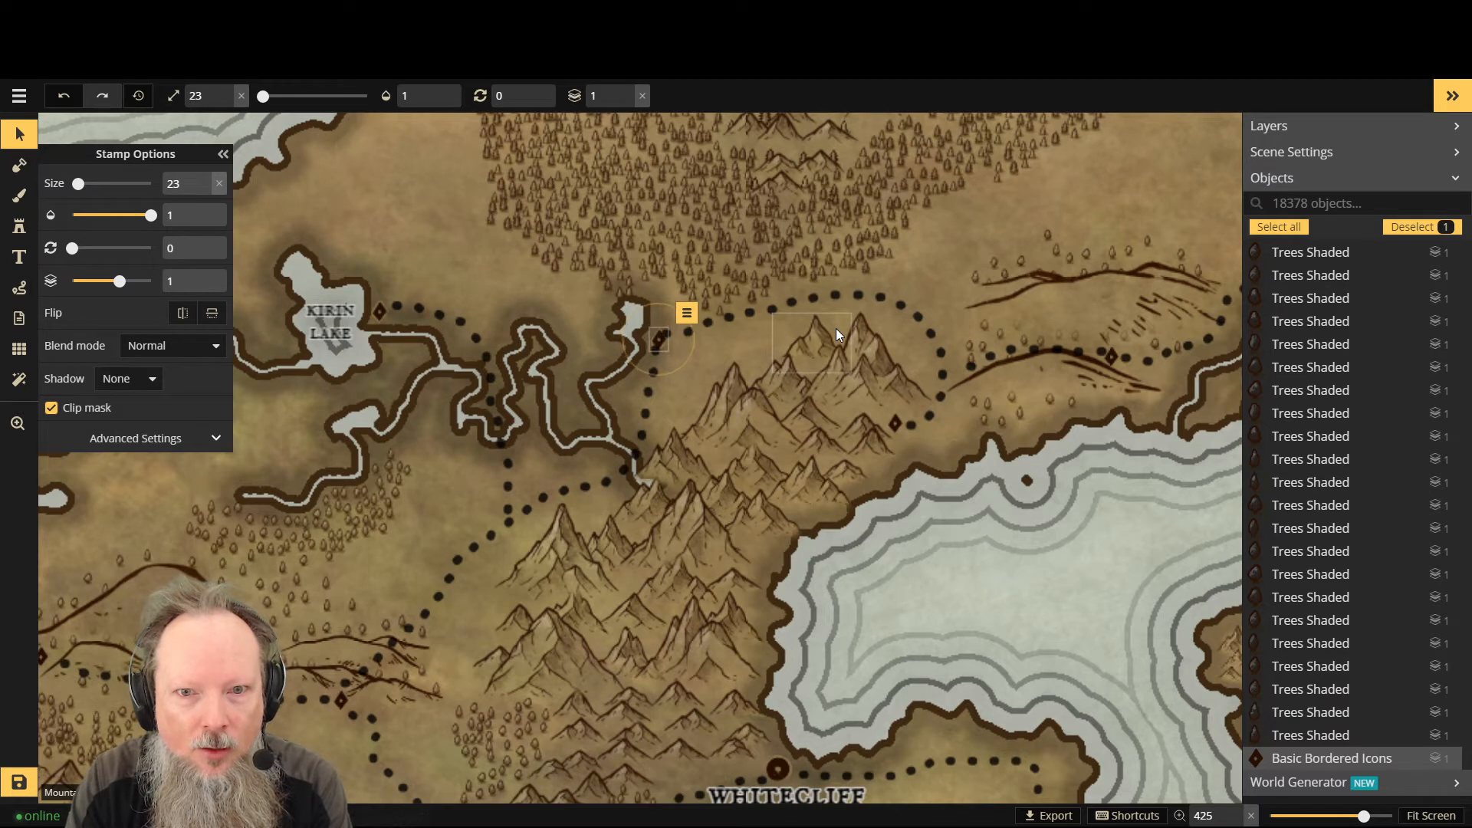
key("Left")
key("Left")
key("Left")
key("Left")
key("Left")
key("Left")
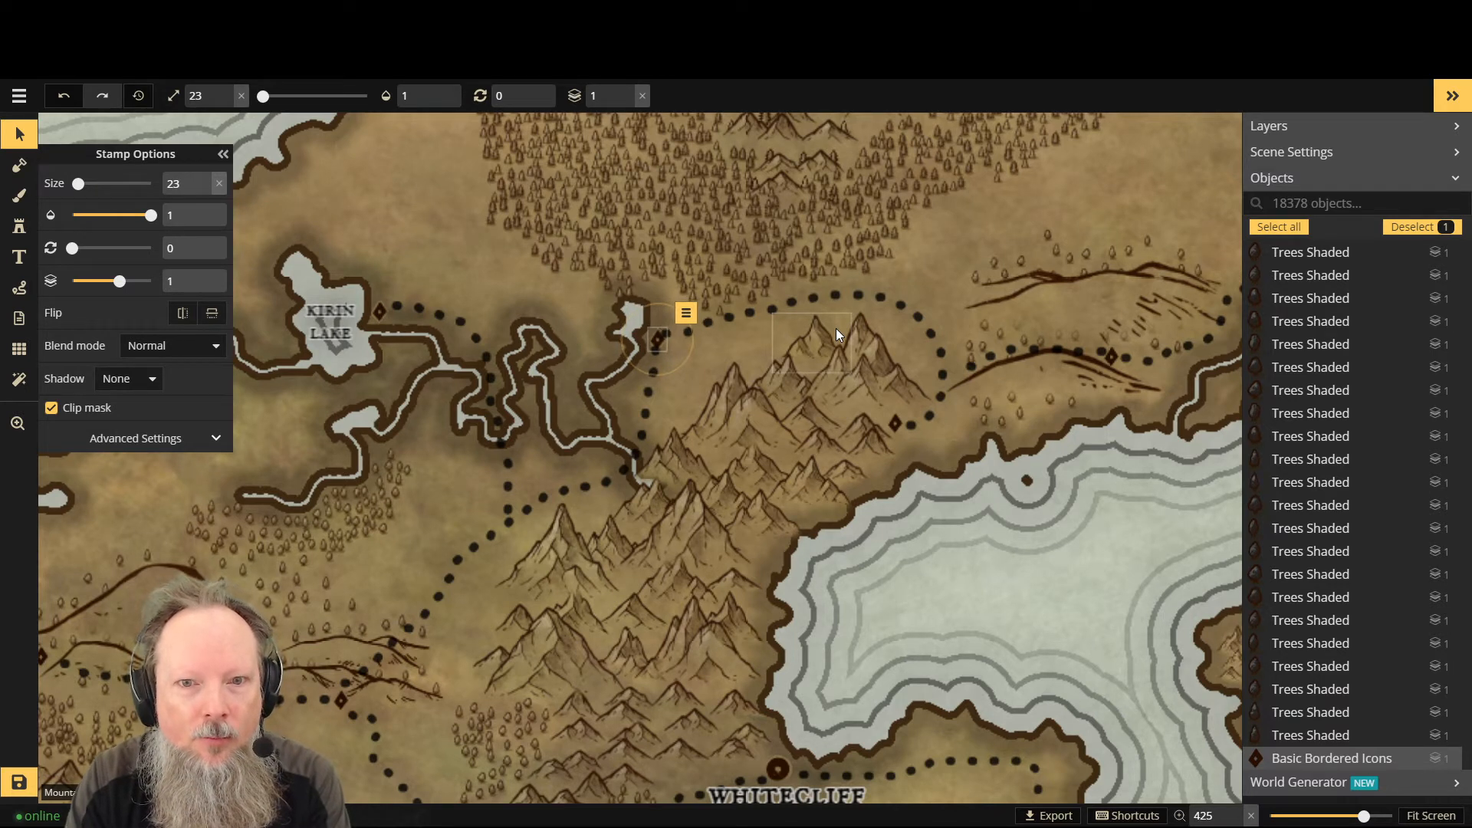
key("Up")
key("Up")
key("Up")
key("Up")
key("Up")
key("Up")
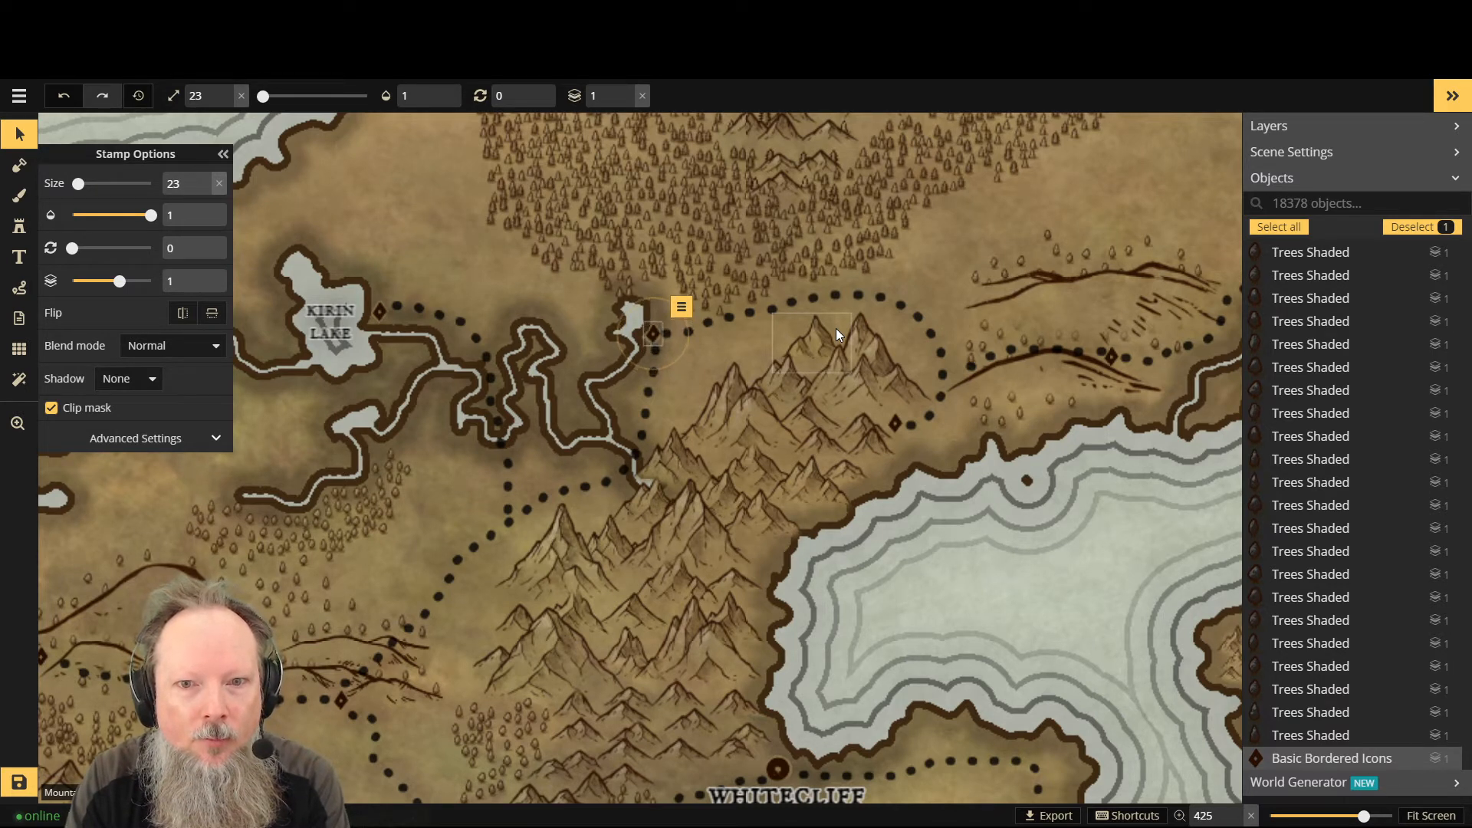
key("Left")
key("Left")
key("Left")
key("Down")
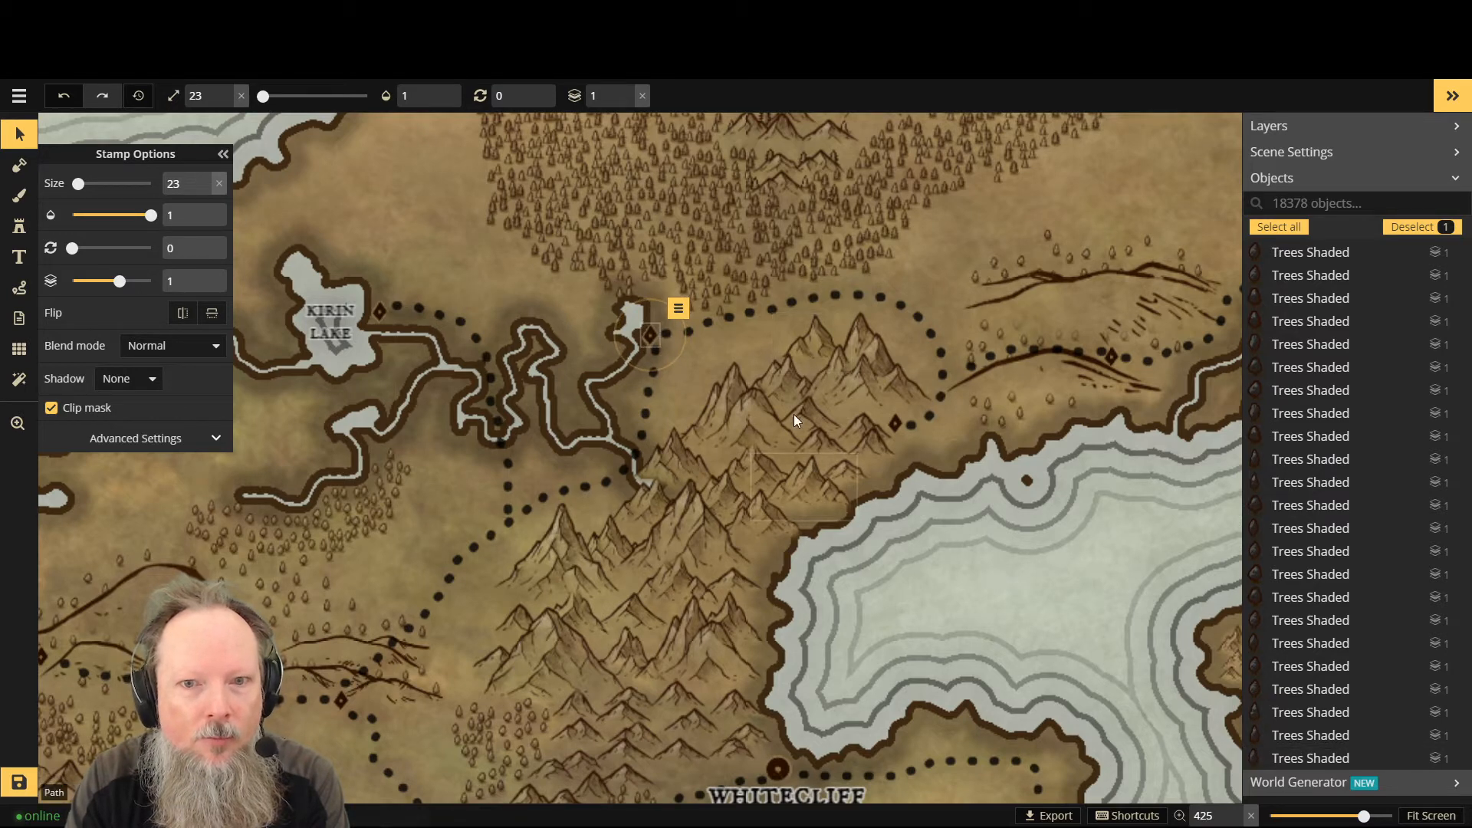
Step: Save the map
left_click(20, 95)
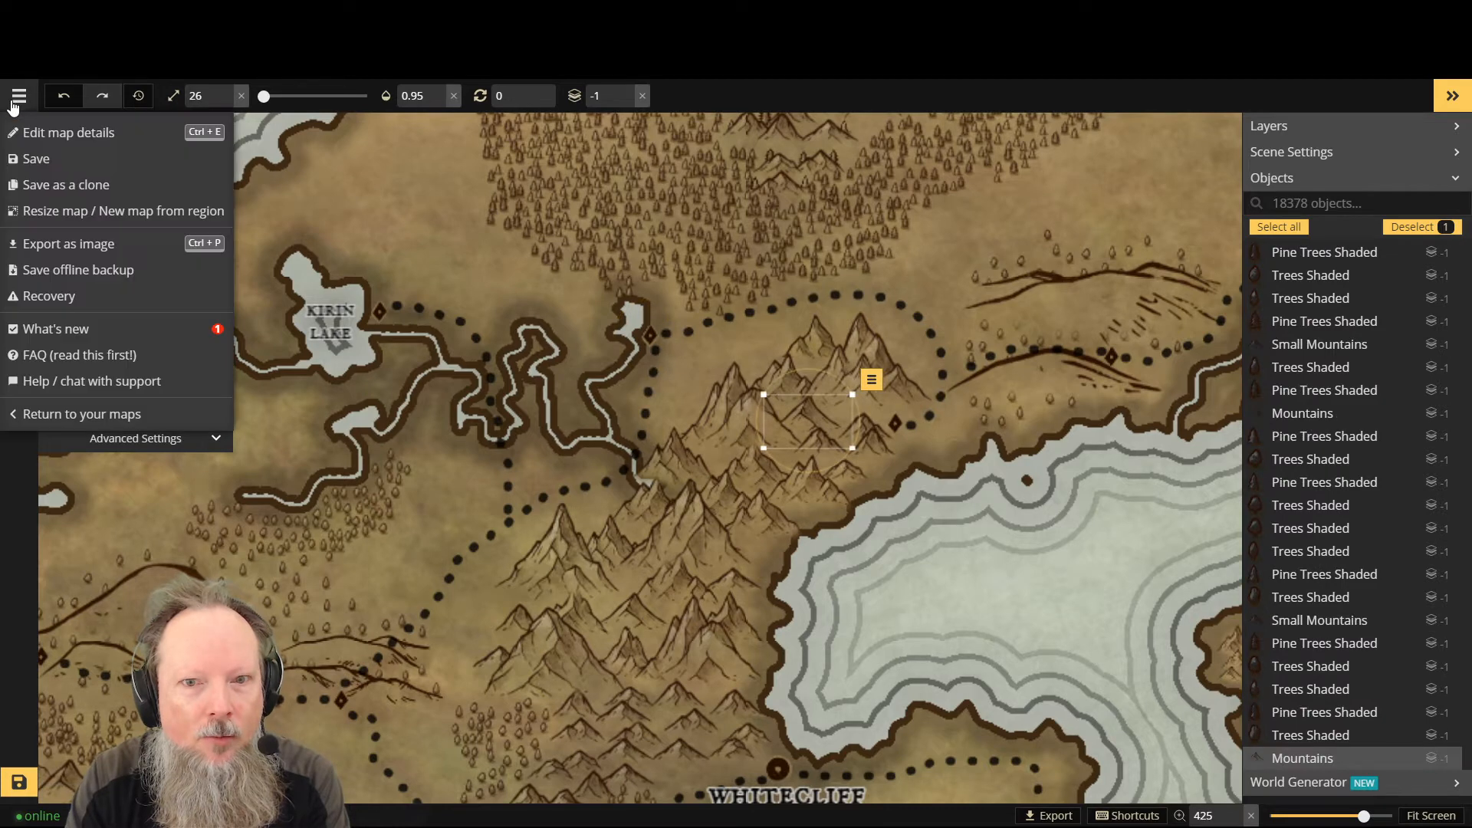
left_click(19, 95)
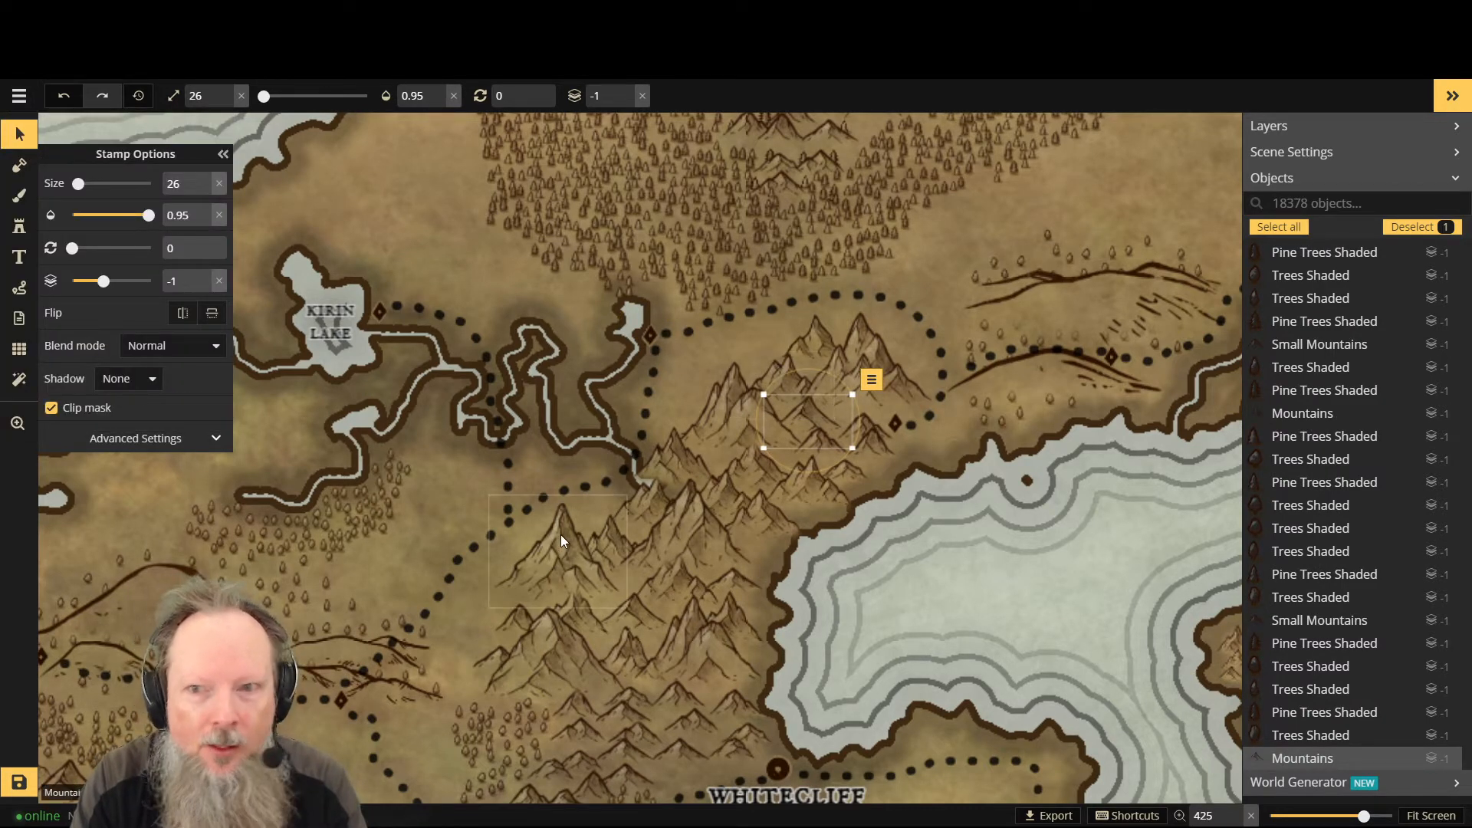
scroll(559, 535, "down", 5)
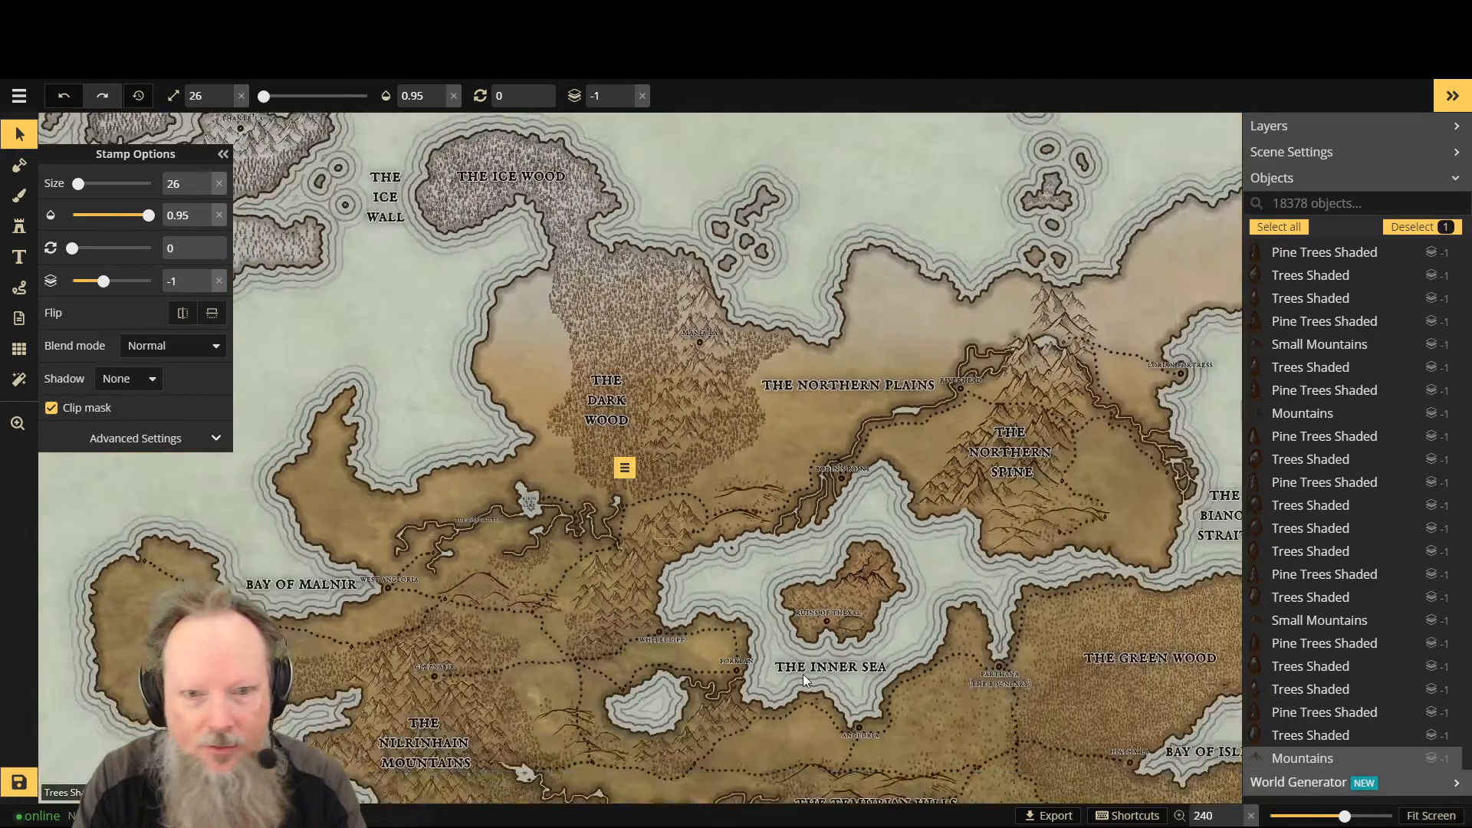
left_click(1430, 815)
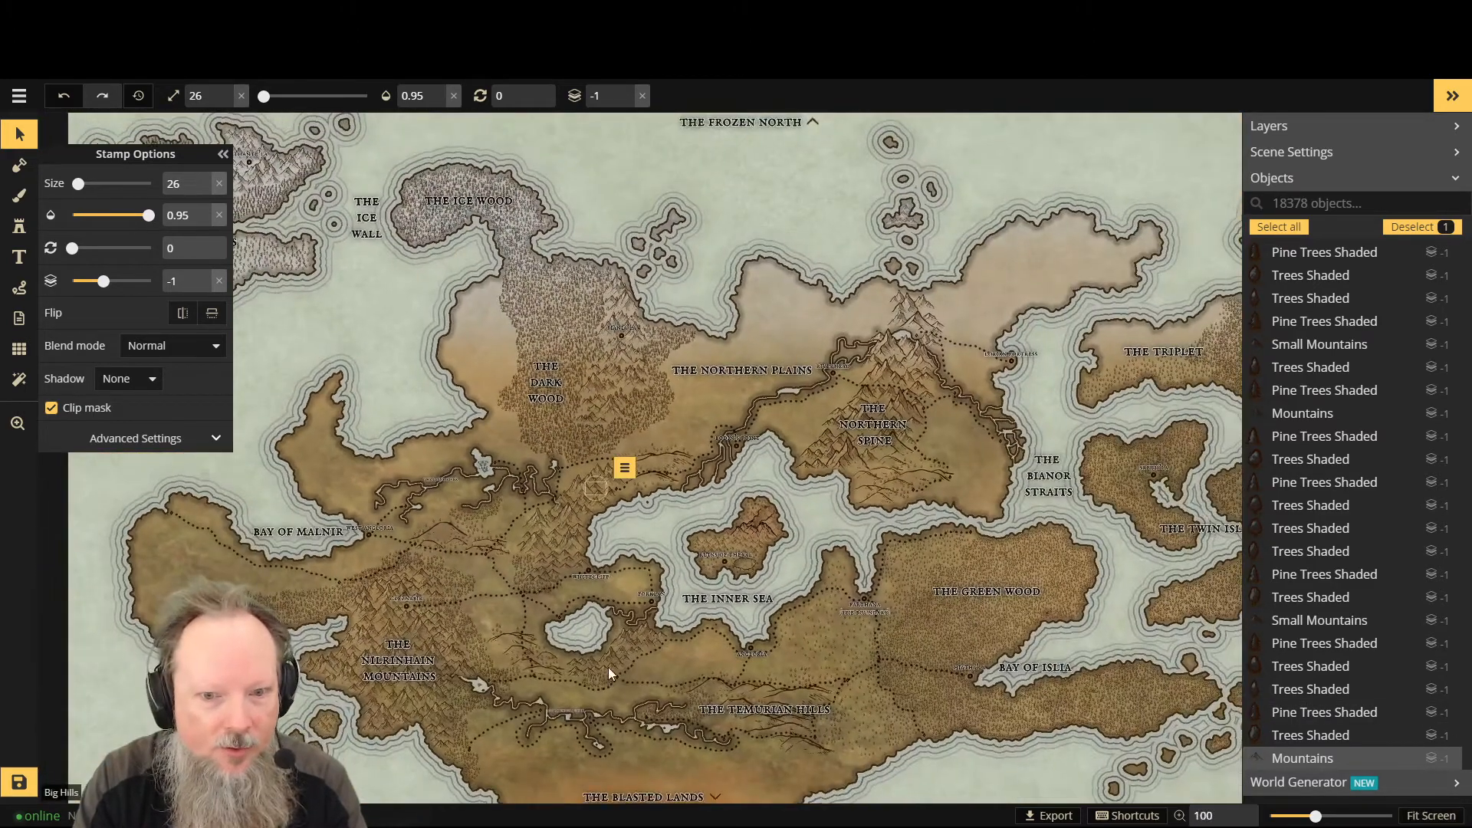
left_click(24, 792)
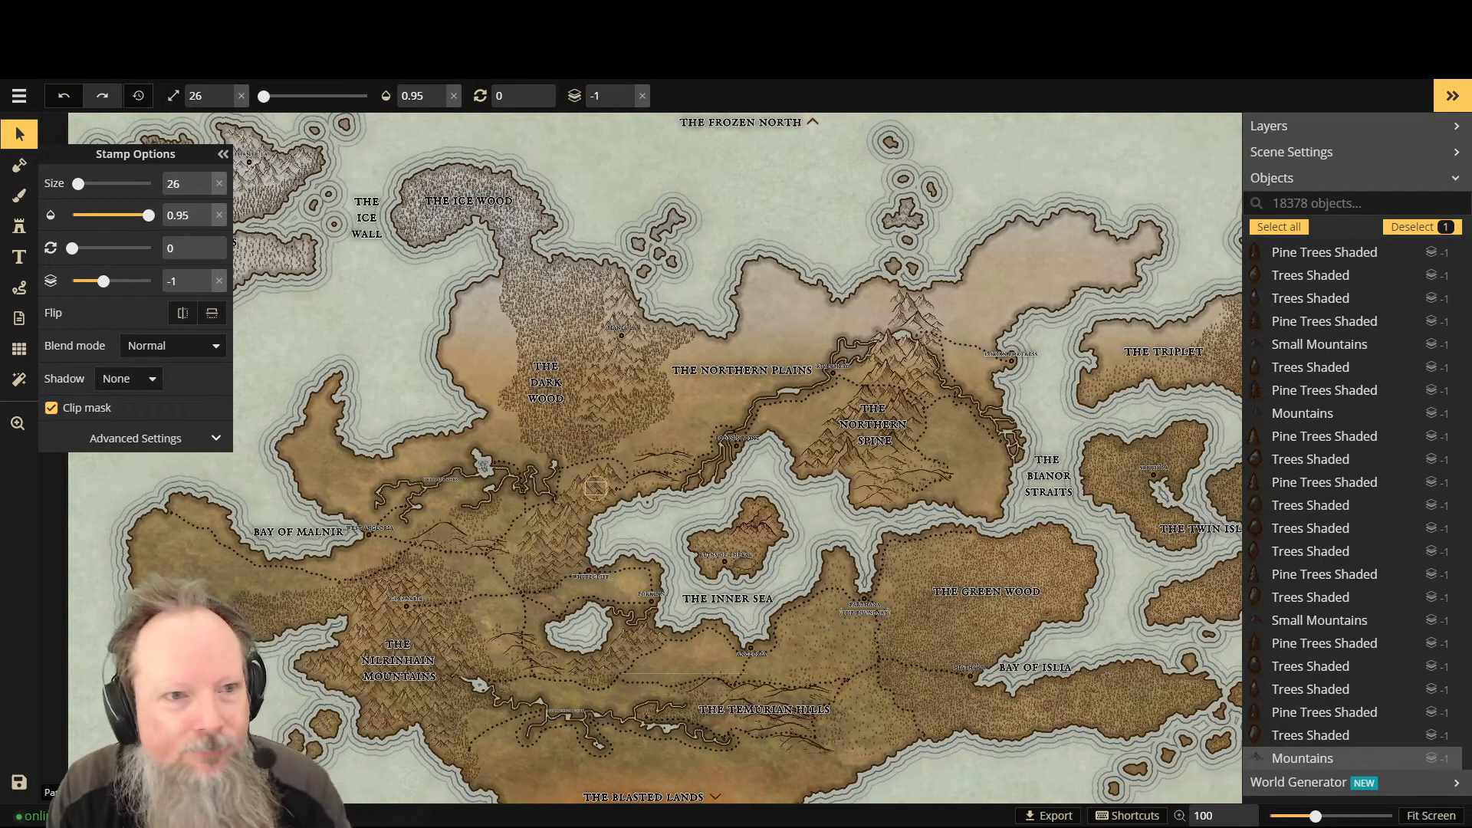
left_click(222, 154)
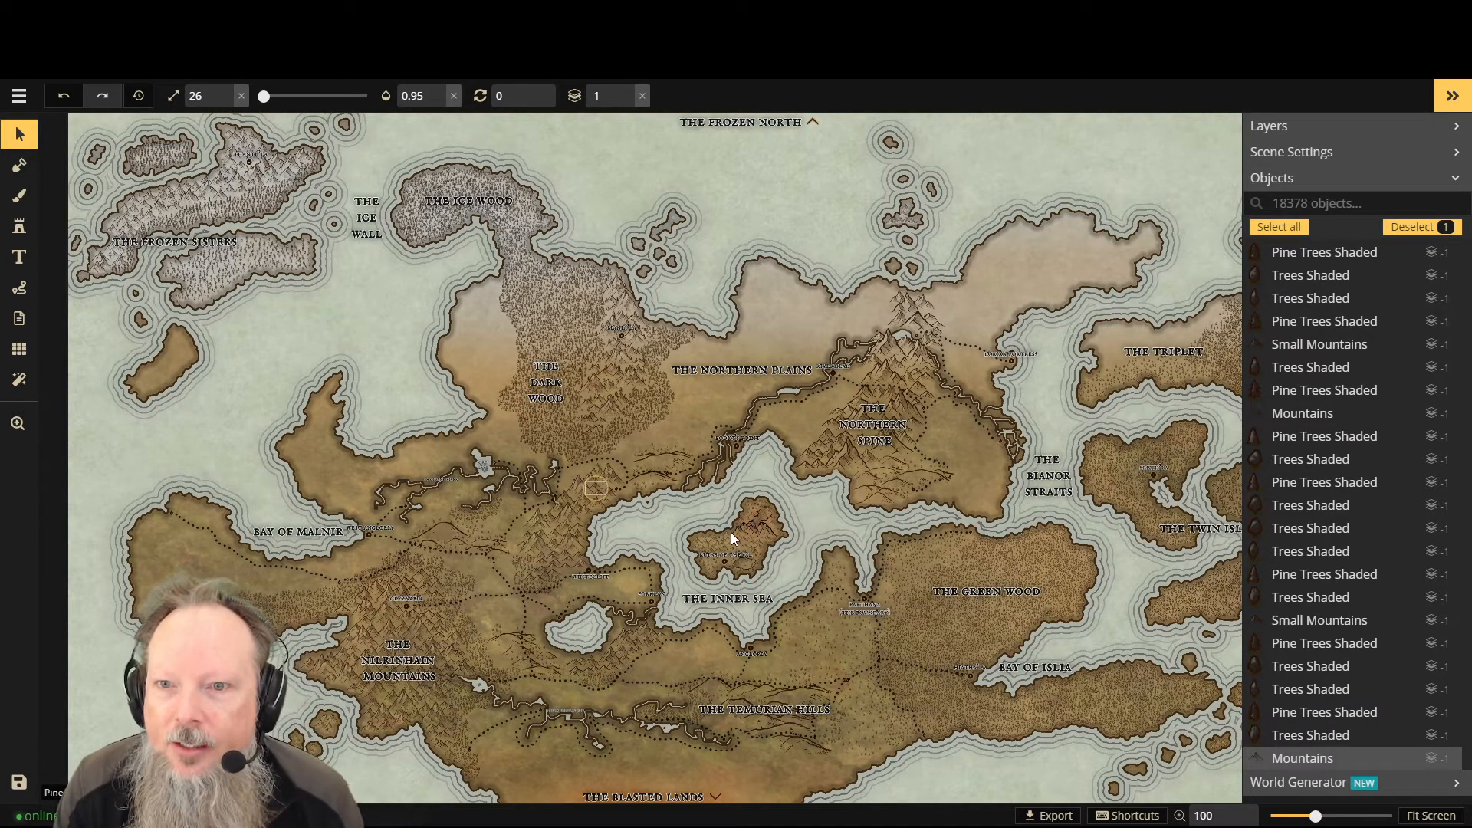
Step: Place a new text label on the river between Riverhead and Bodin's Point and start its text with "the"
scroll(729, 534, "up", 1)
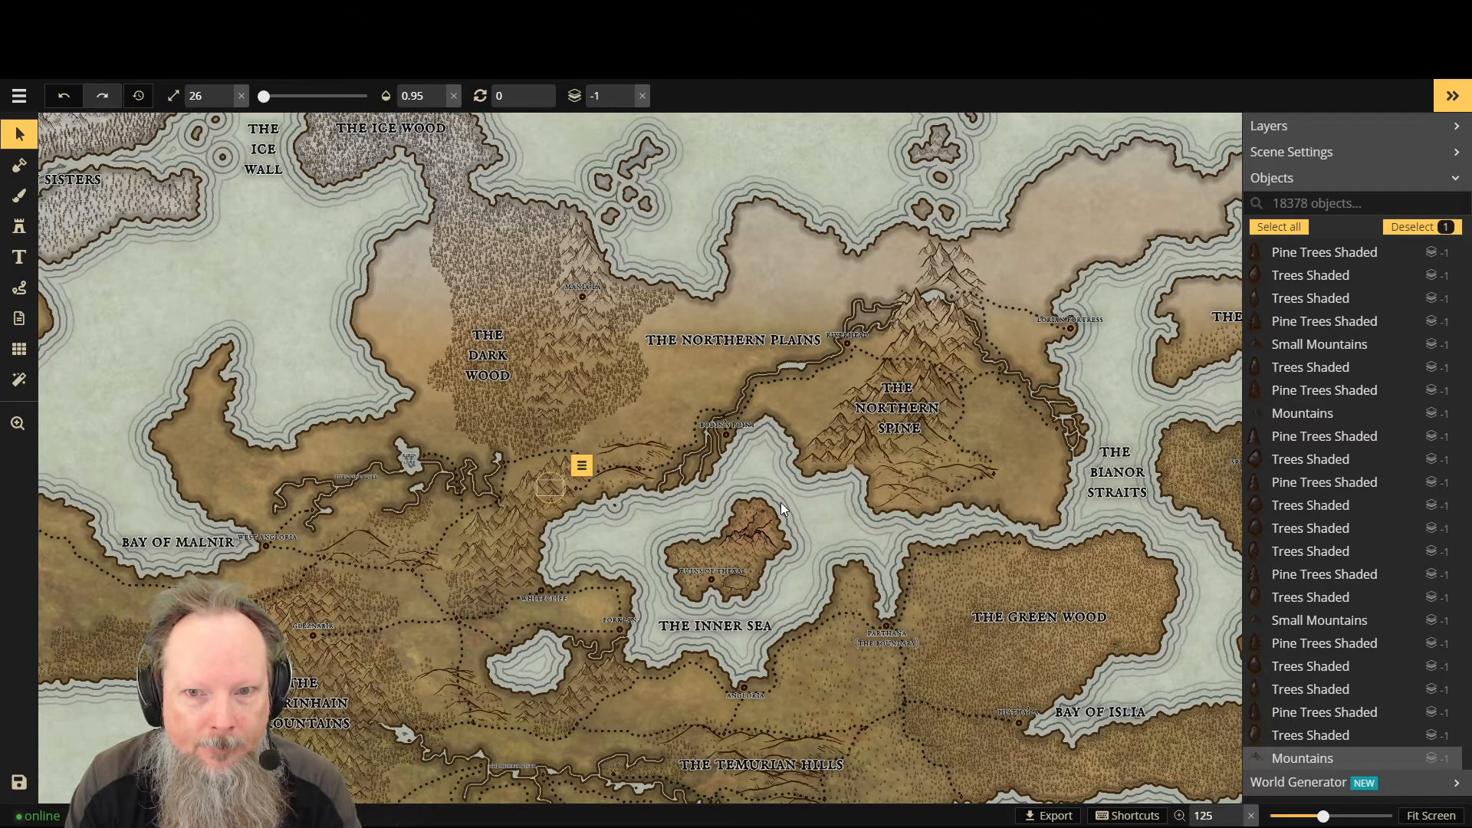
left_click(28, 273)
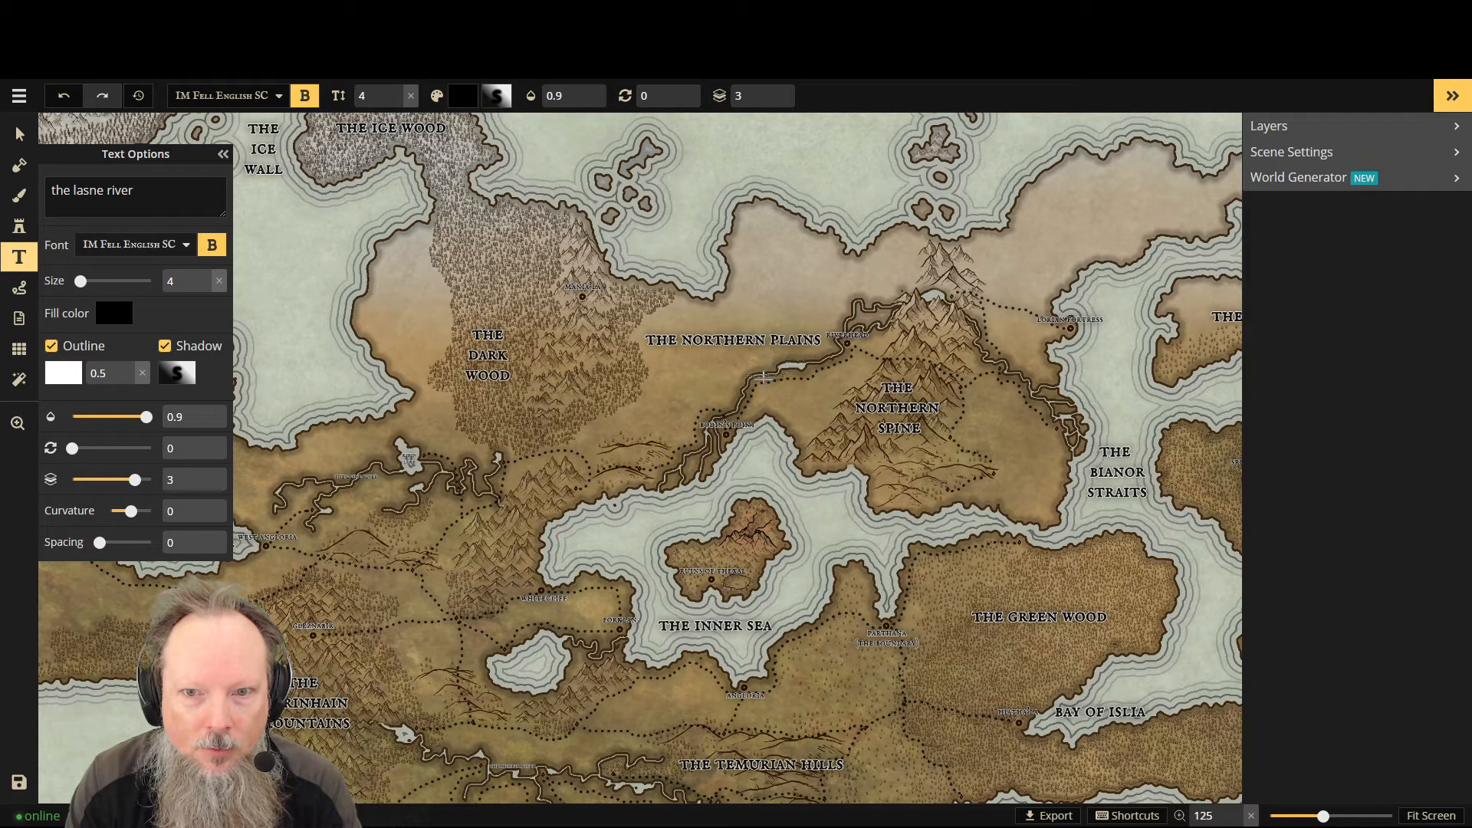
left_click(761, 378)
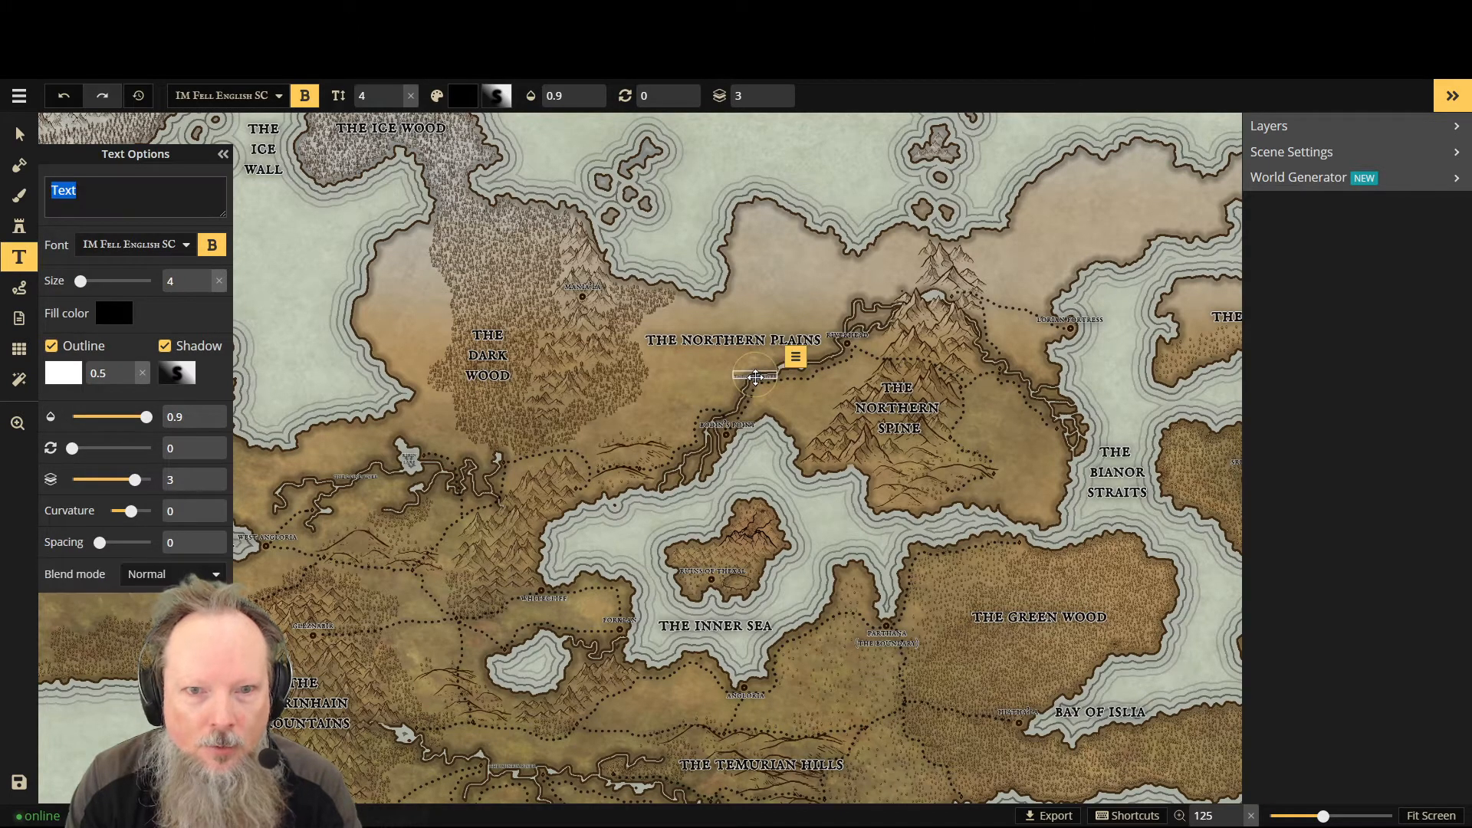
scroll(604, 387, "up", 2)
scroll(604, 385, "up", 2)
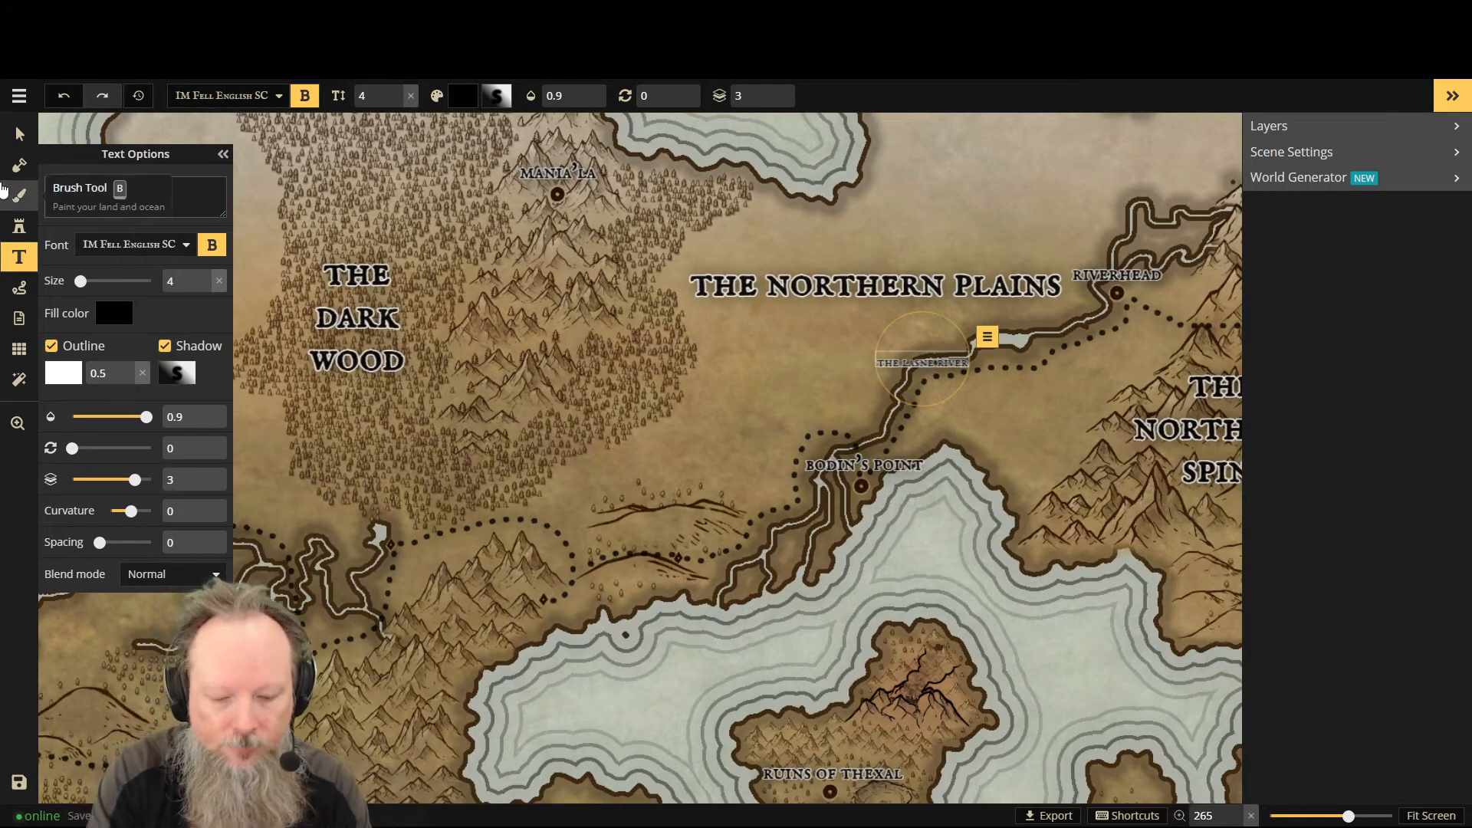
type("T")
key("BackSpace")
key("BackSpace")
key("BackSpace")
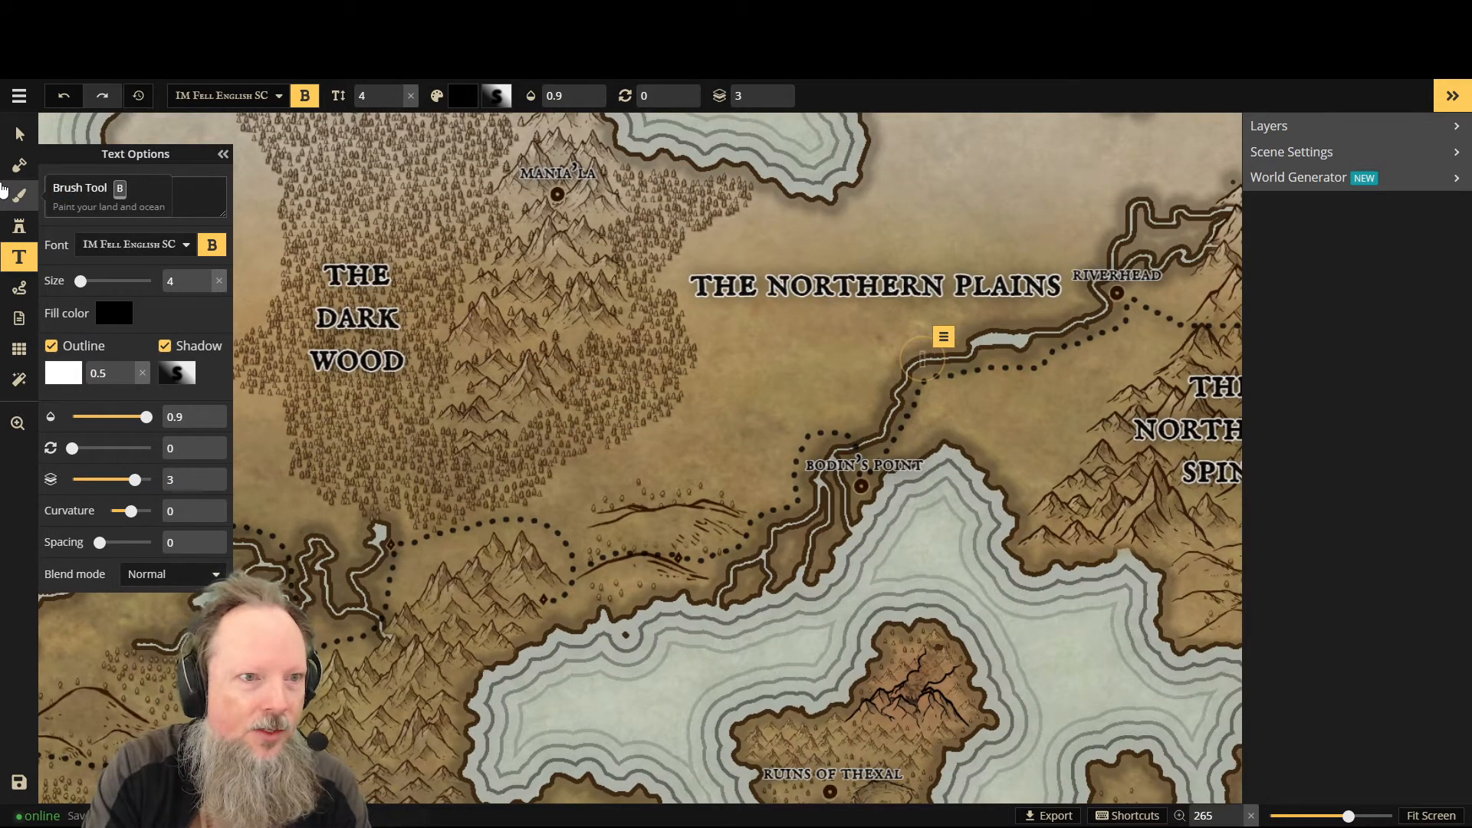
type("the ")
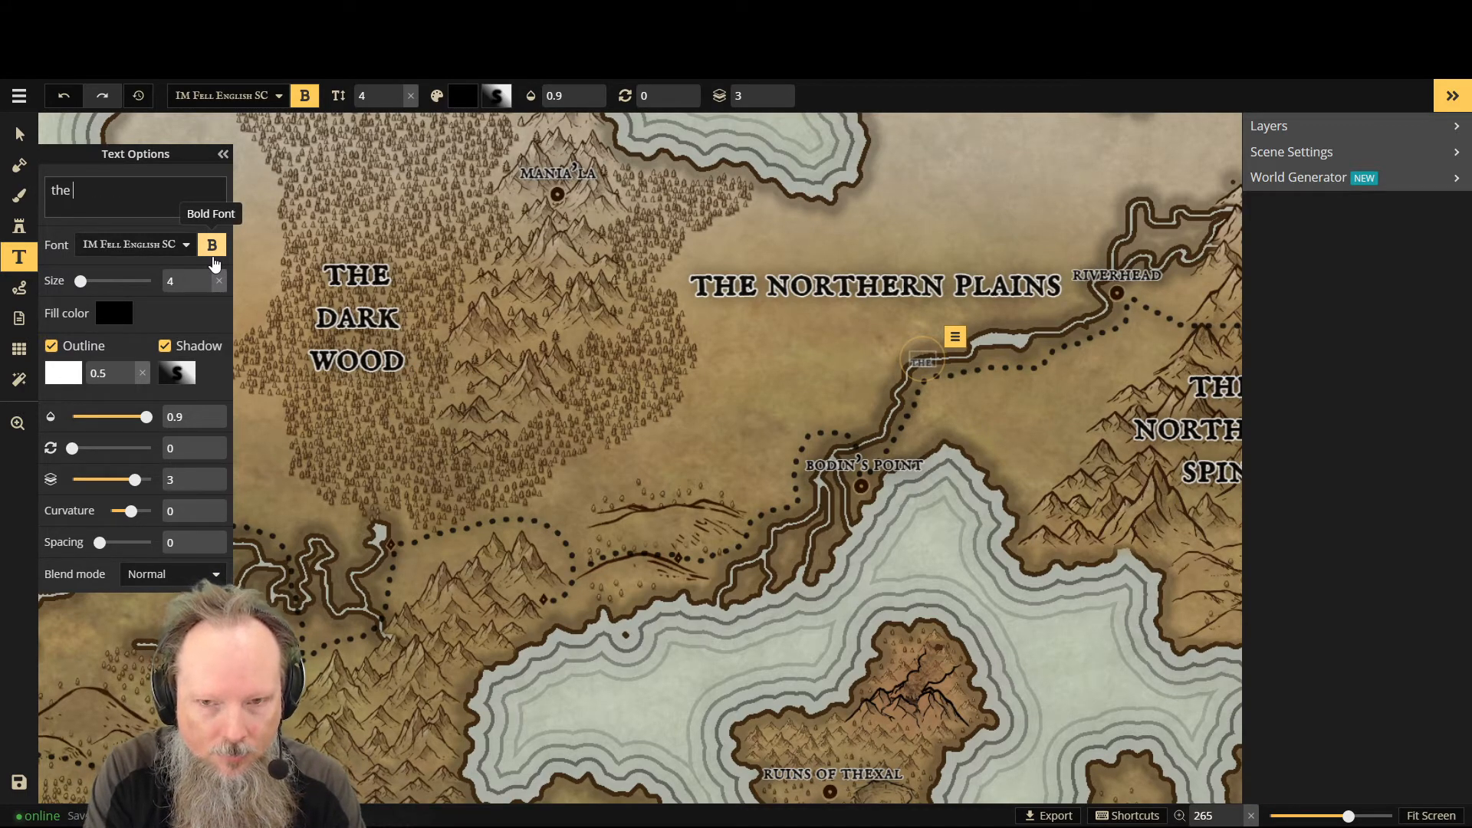
type("h")
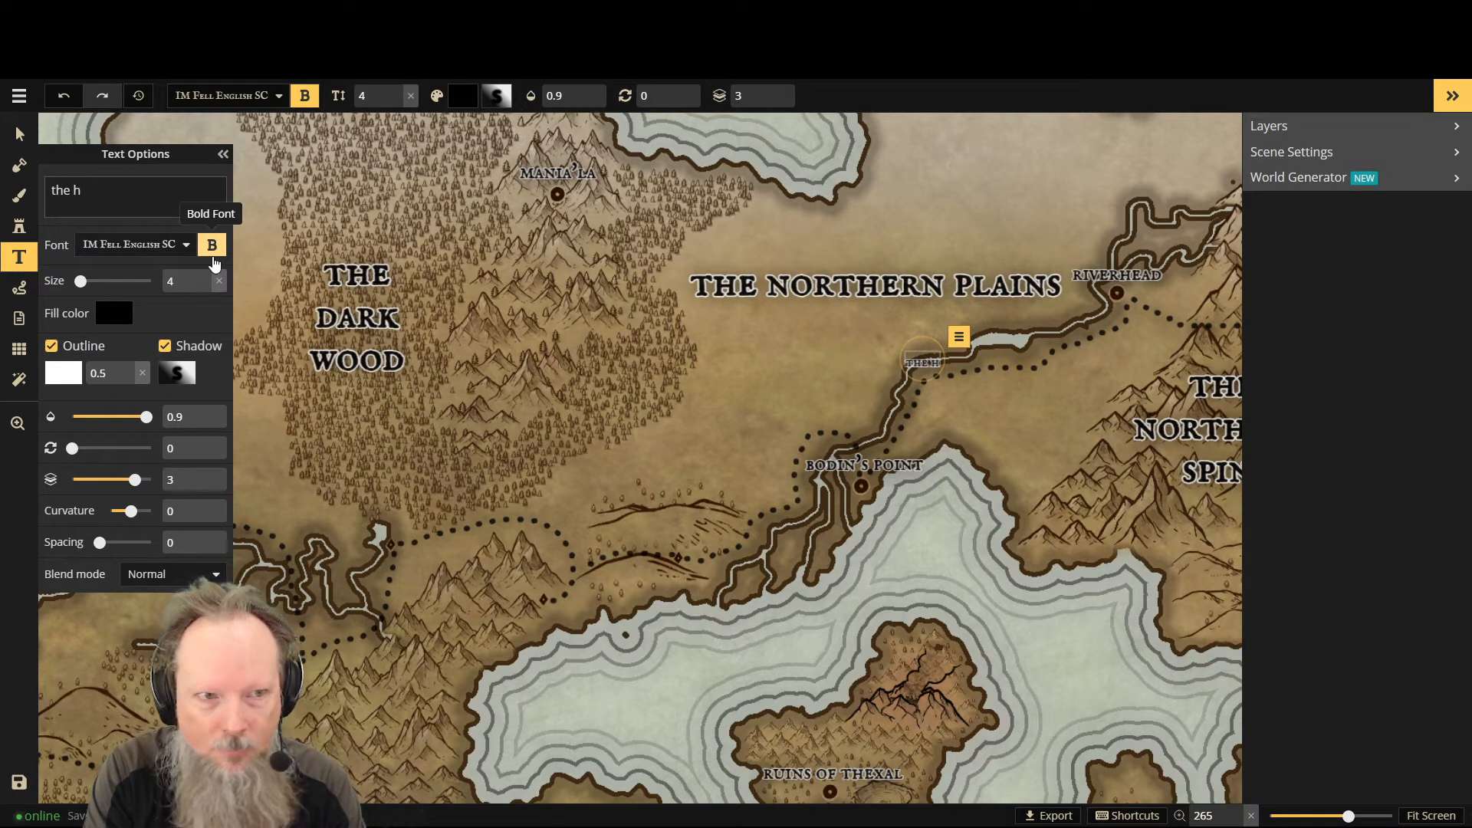
type("rian")
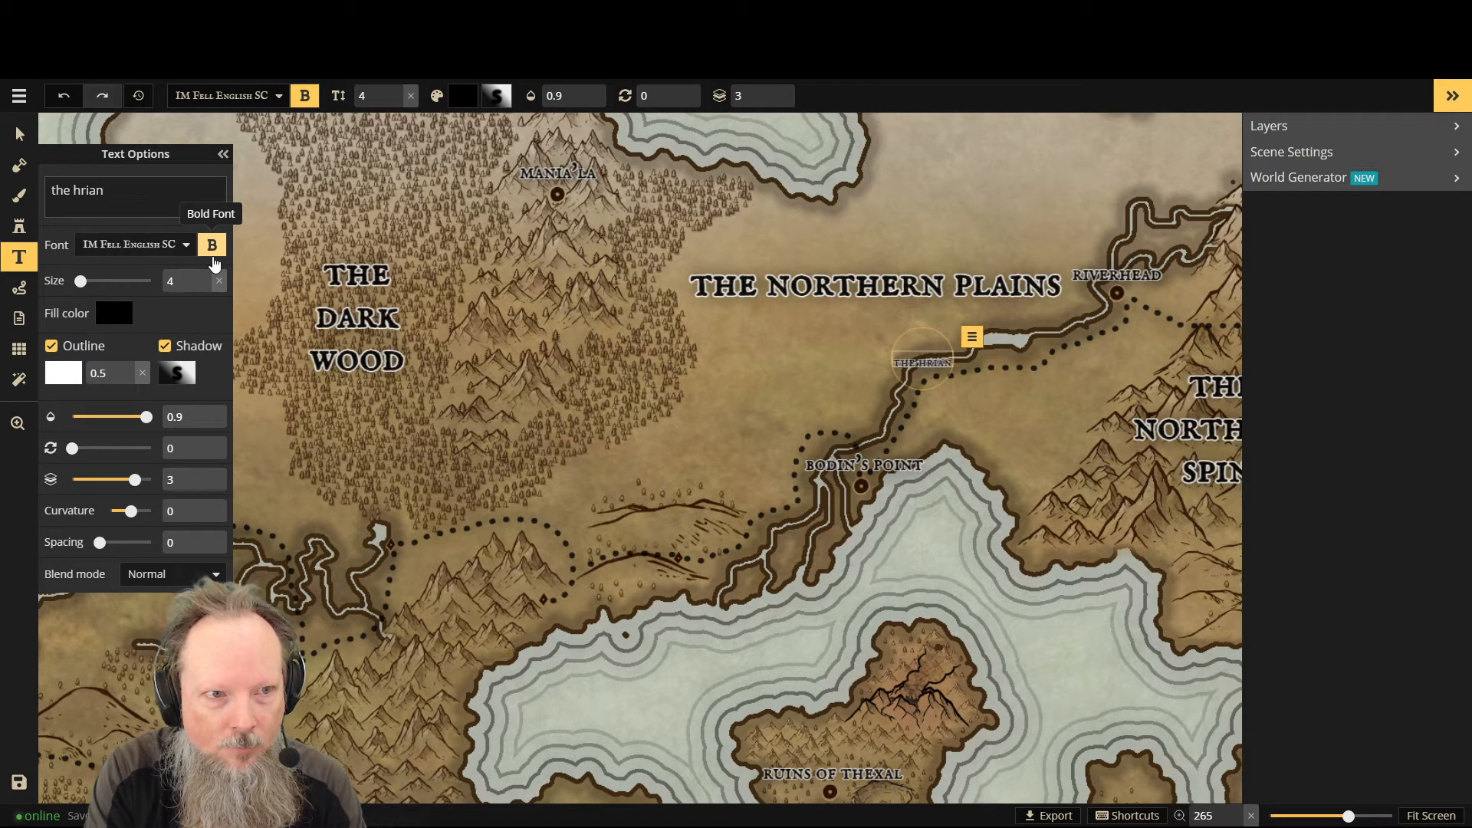
key("BackSpace")
key("BackSpace")
key("BackSpace")
key("BackSpace")
key("BackSpace")
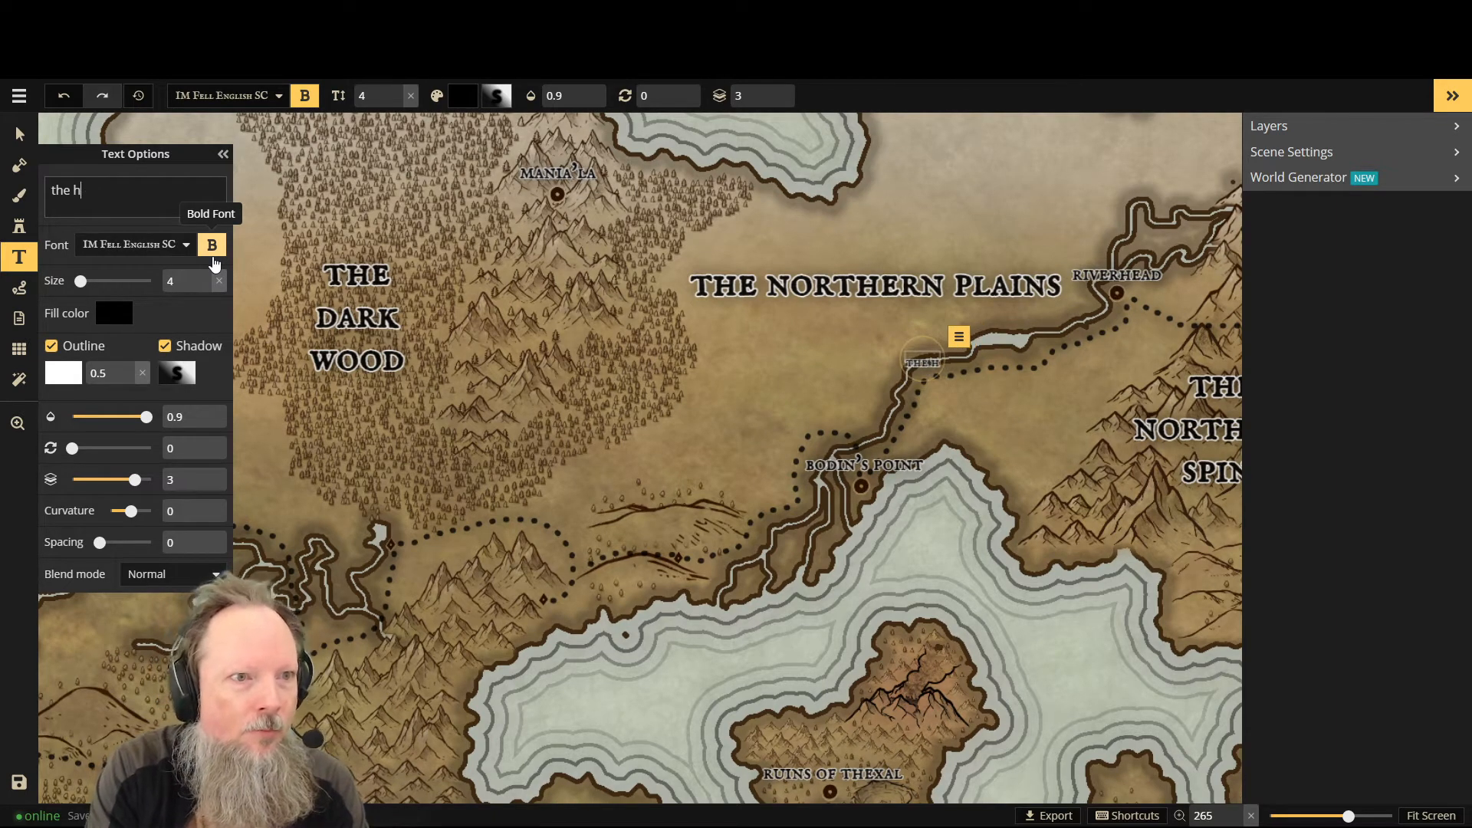
type("u")
key("BackSpace")
Step: Complete the label's text as "the huron river" and nudge the label slightly northeast along the river
type("huron")
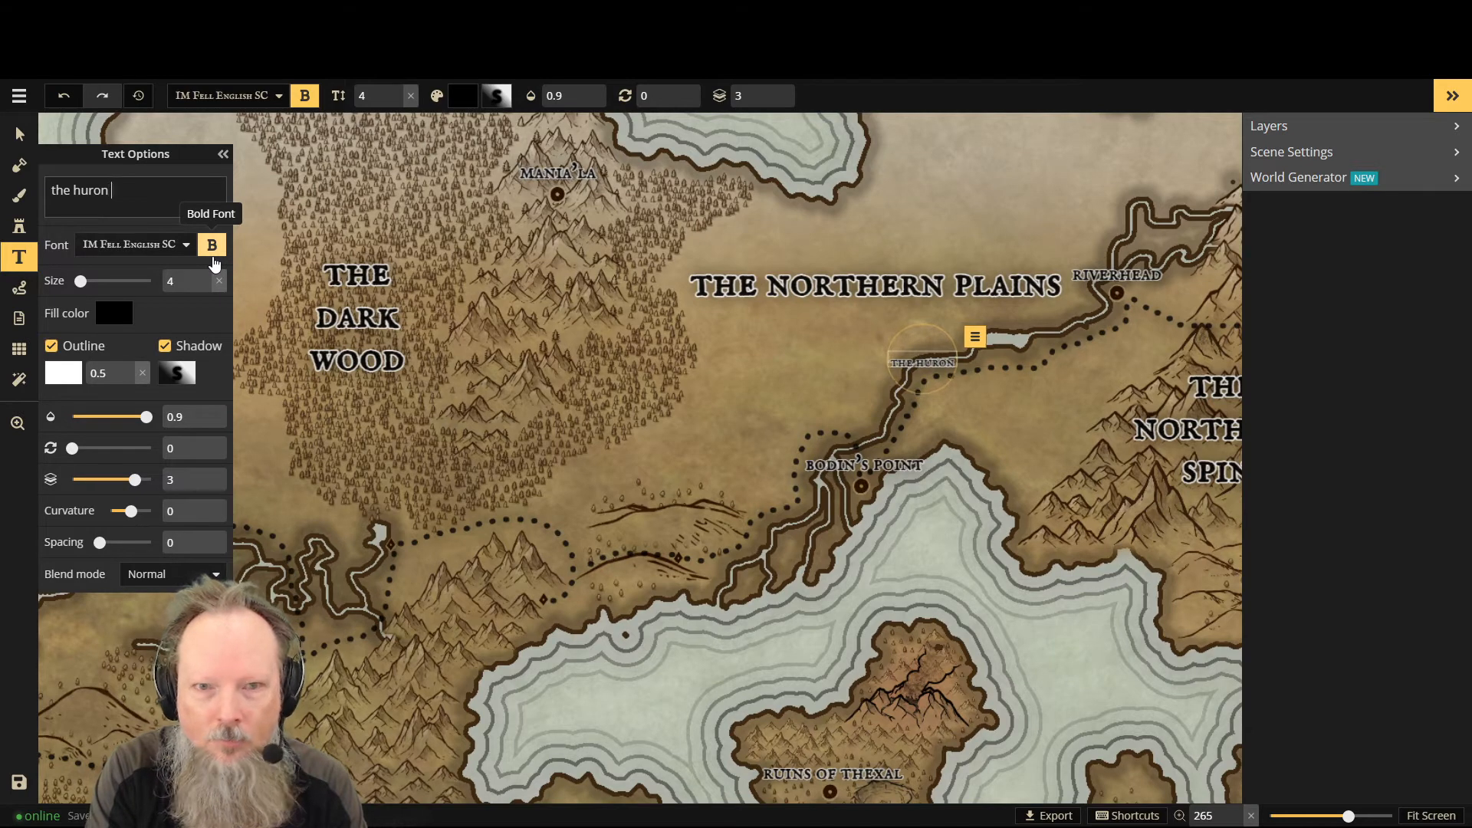
type(" river")
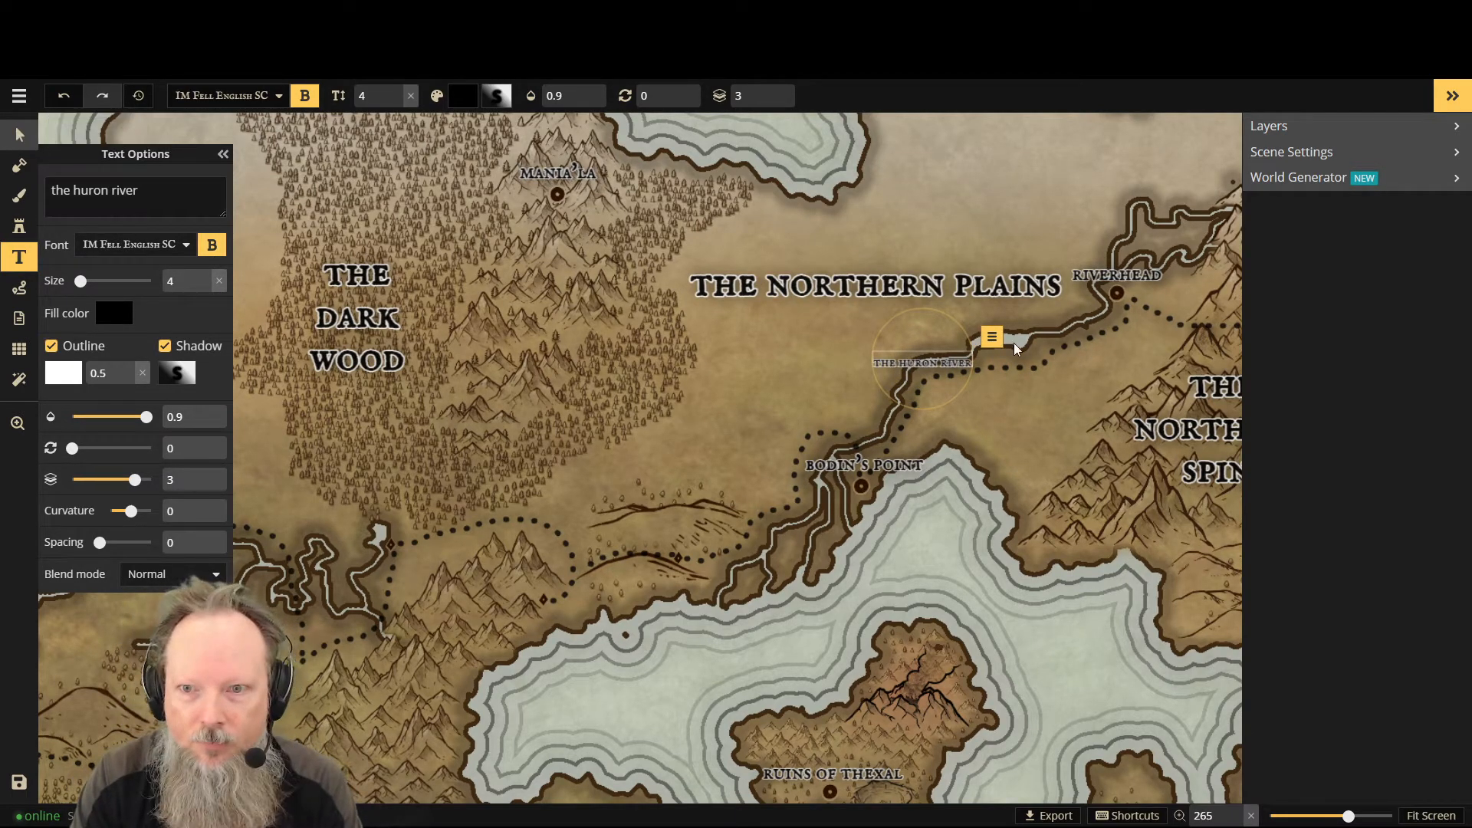
mouse_move(907, 351)
left_mouse_down()
mouse_move(999, 350)
mouse_move(997, 307)
mouse_move(919, 364)
mouse_move(958, 363)
mouse_move(902, 345)
mouse_move(920, 346)
left_mouse_up()
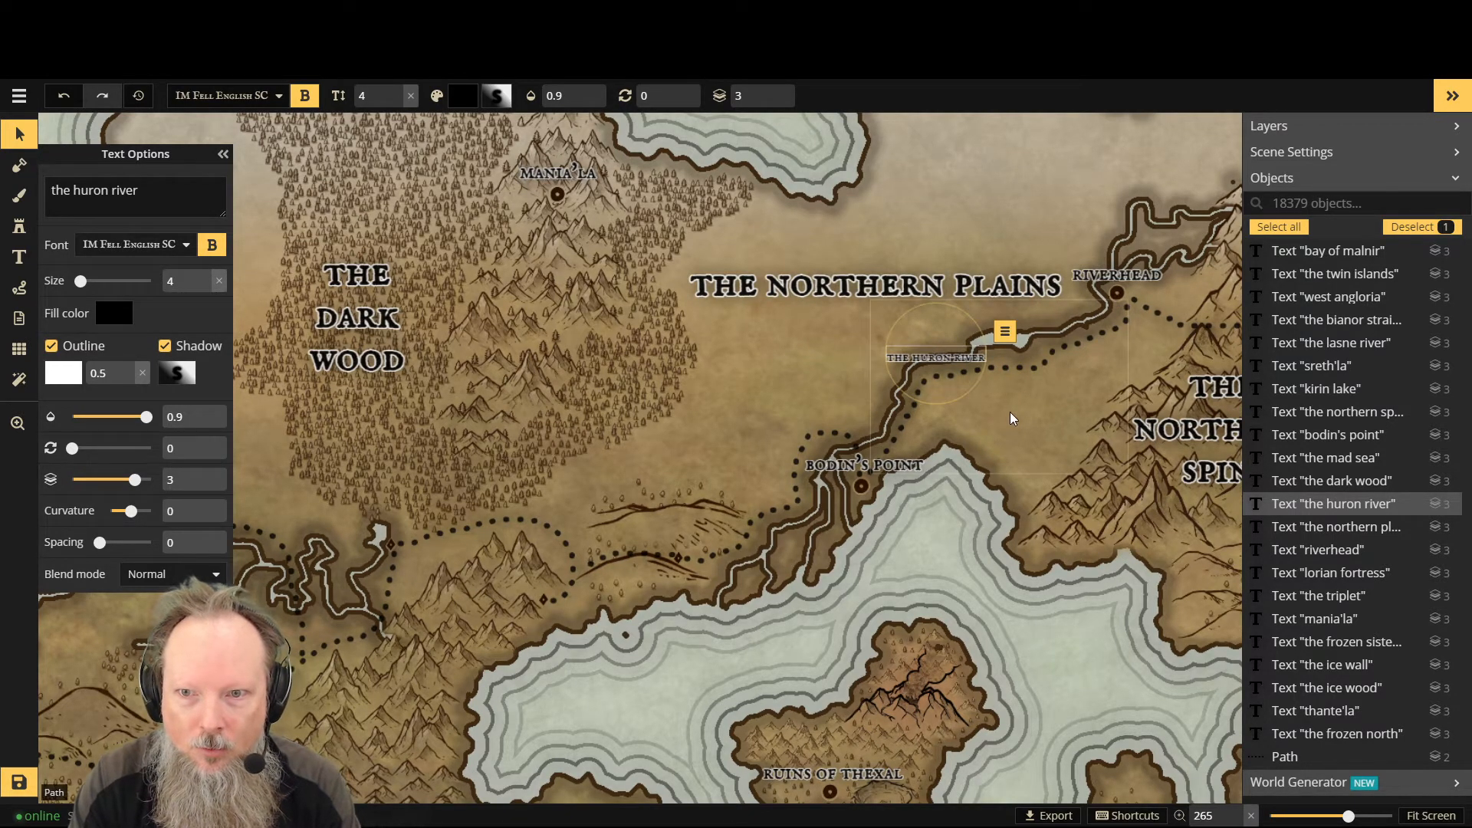
Step: Place a new text label on the river east of the Northern Spine, south of Lorian Fortress
scroll(1114, 451, "down", 2)
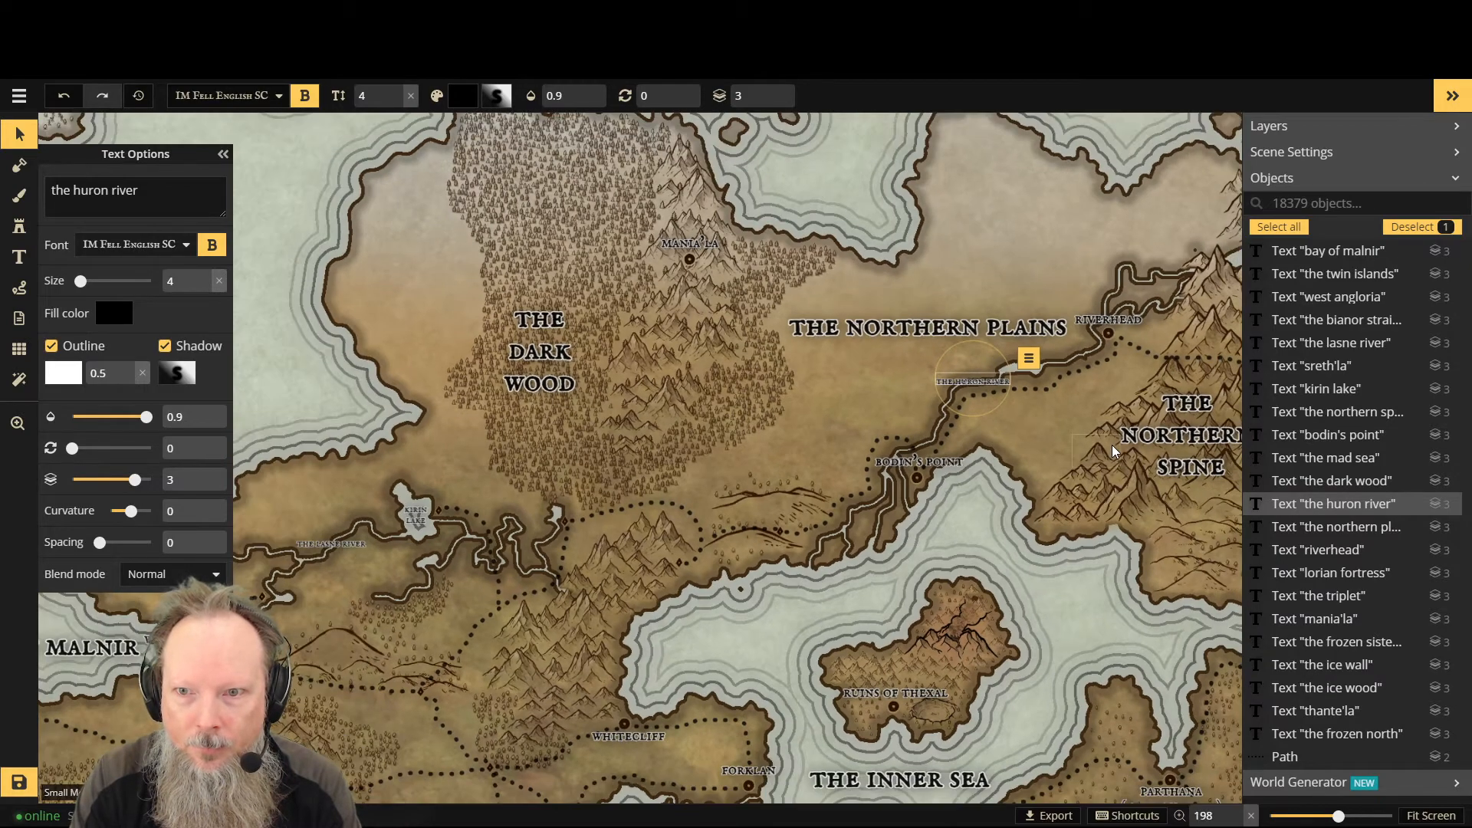
scroll(1114, 450, "down", 4)
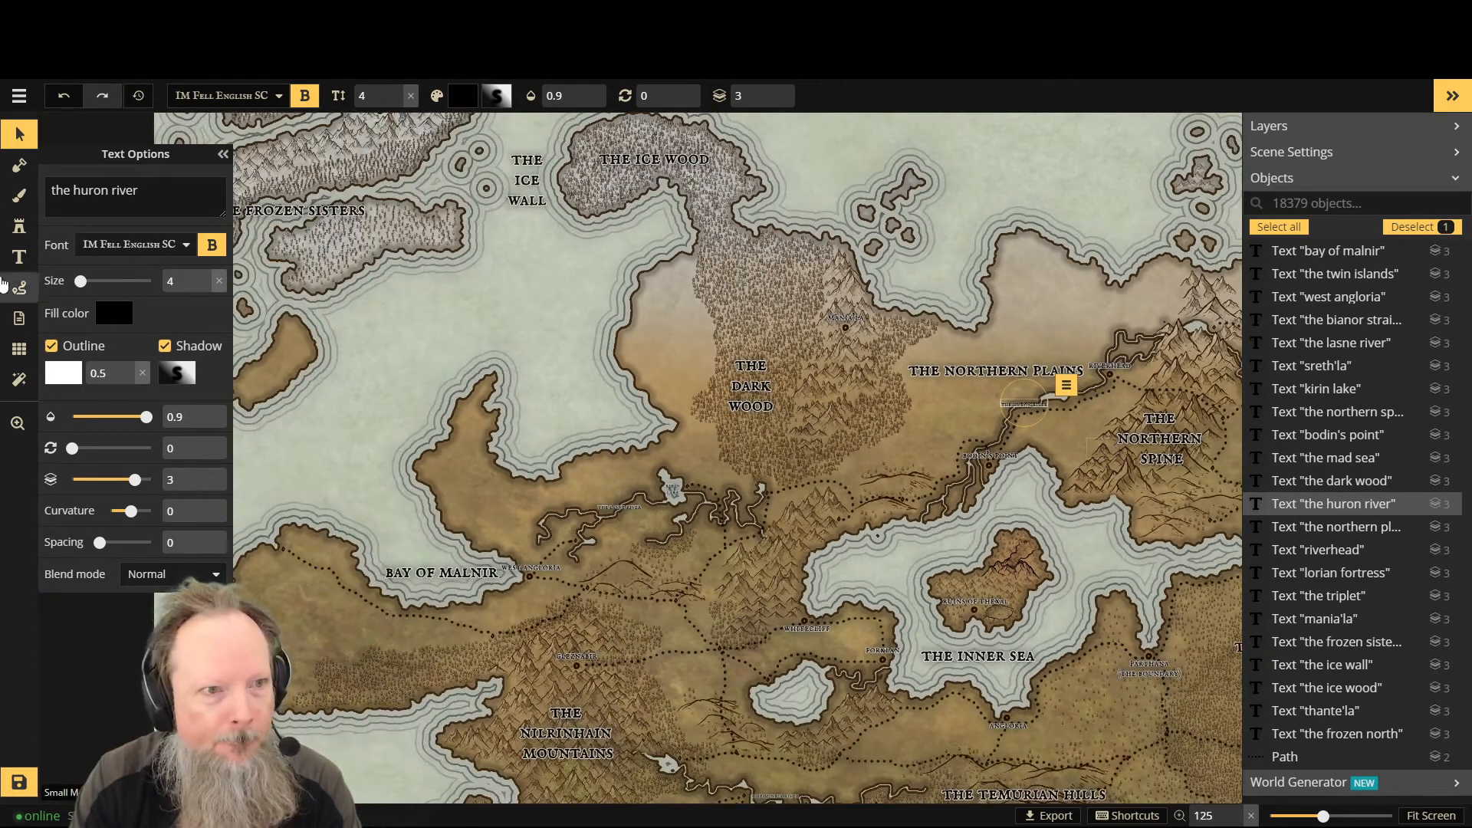
left_click(1418, 816)
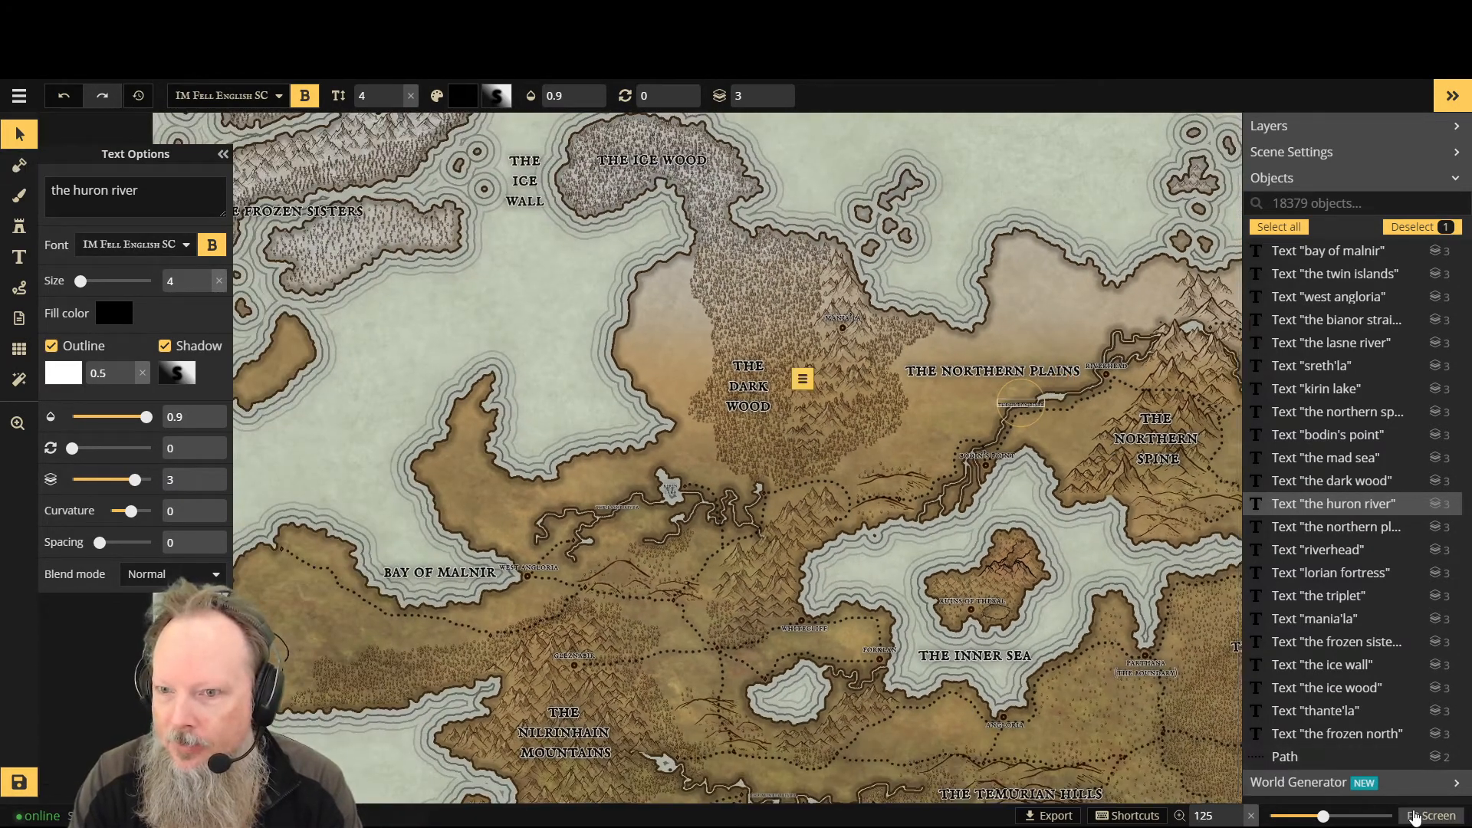
scroll(954, 402, "up", 2)
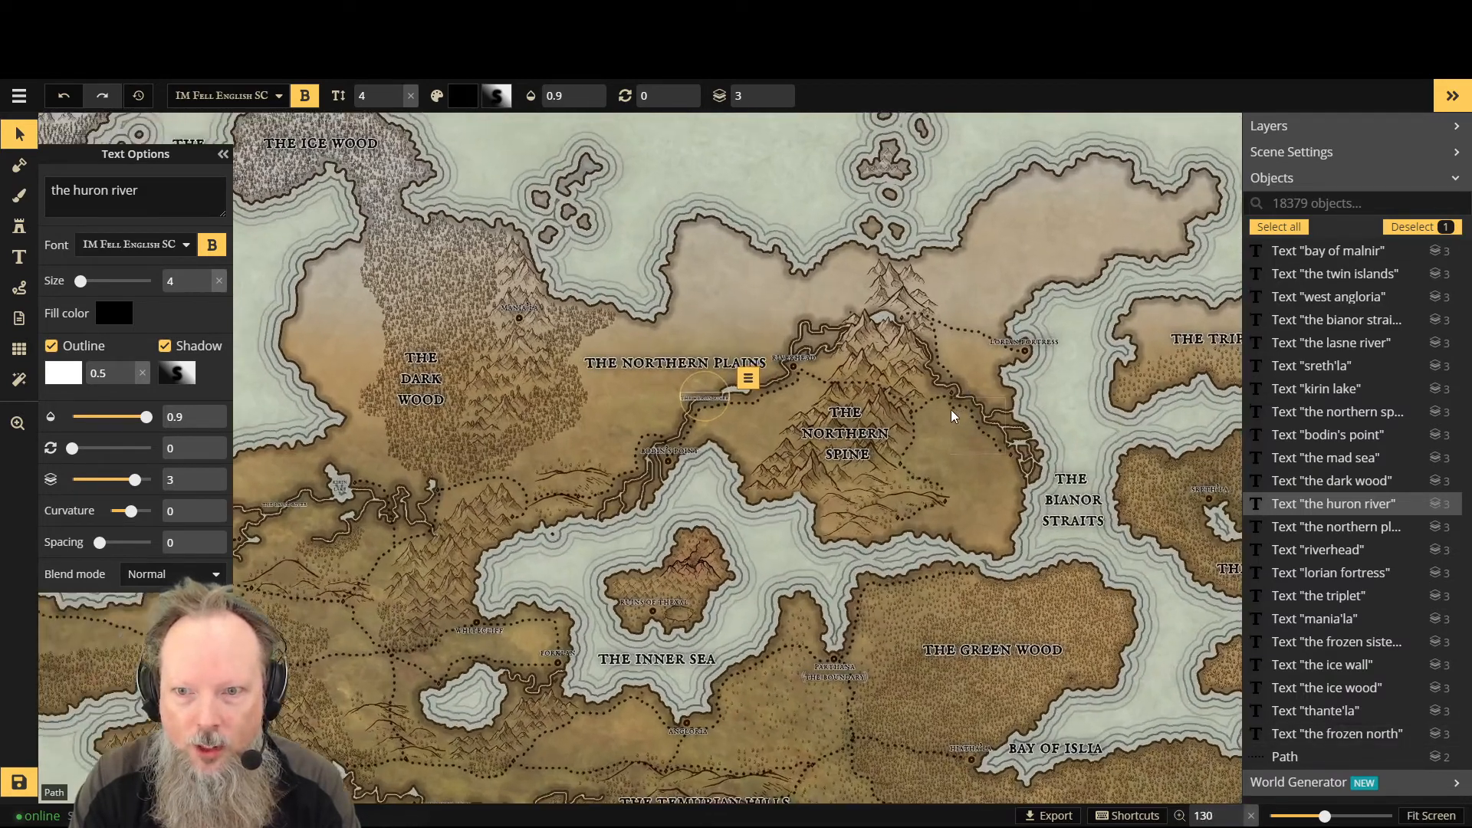
scroll(955, 416, "up", 1)
left_click(19, 257)
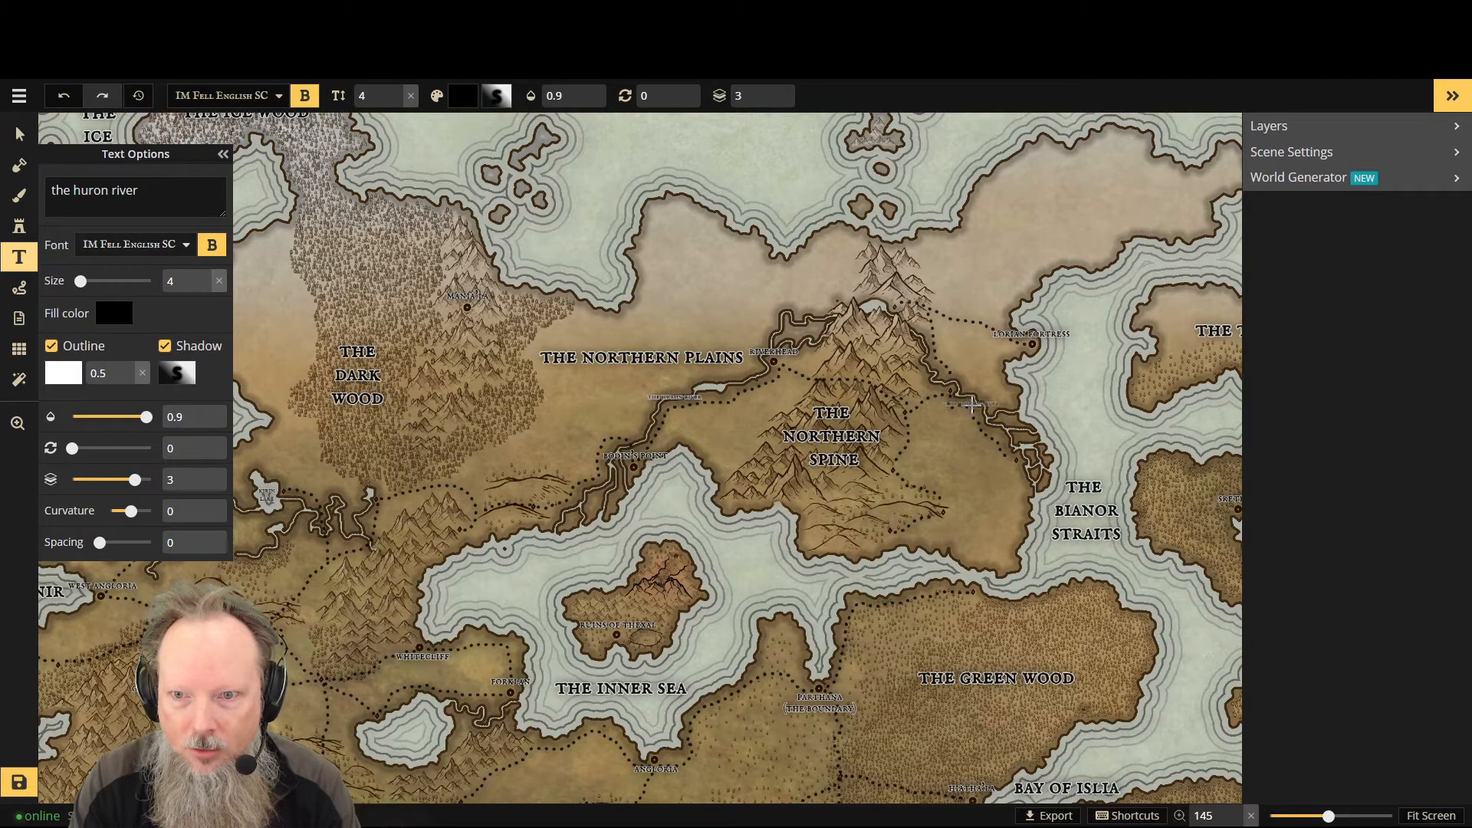
left_click(971, 402)
scroll(970, 402, "up", 2)
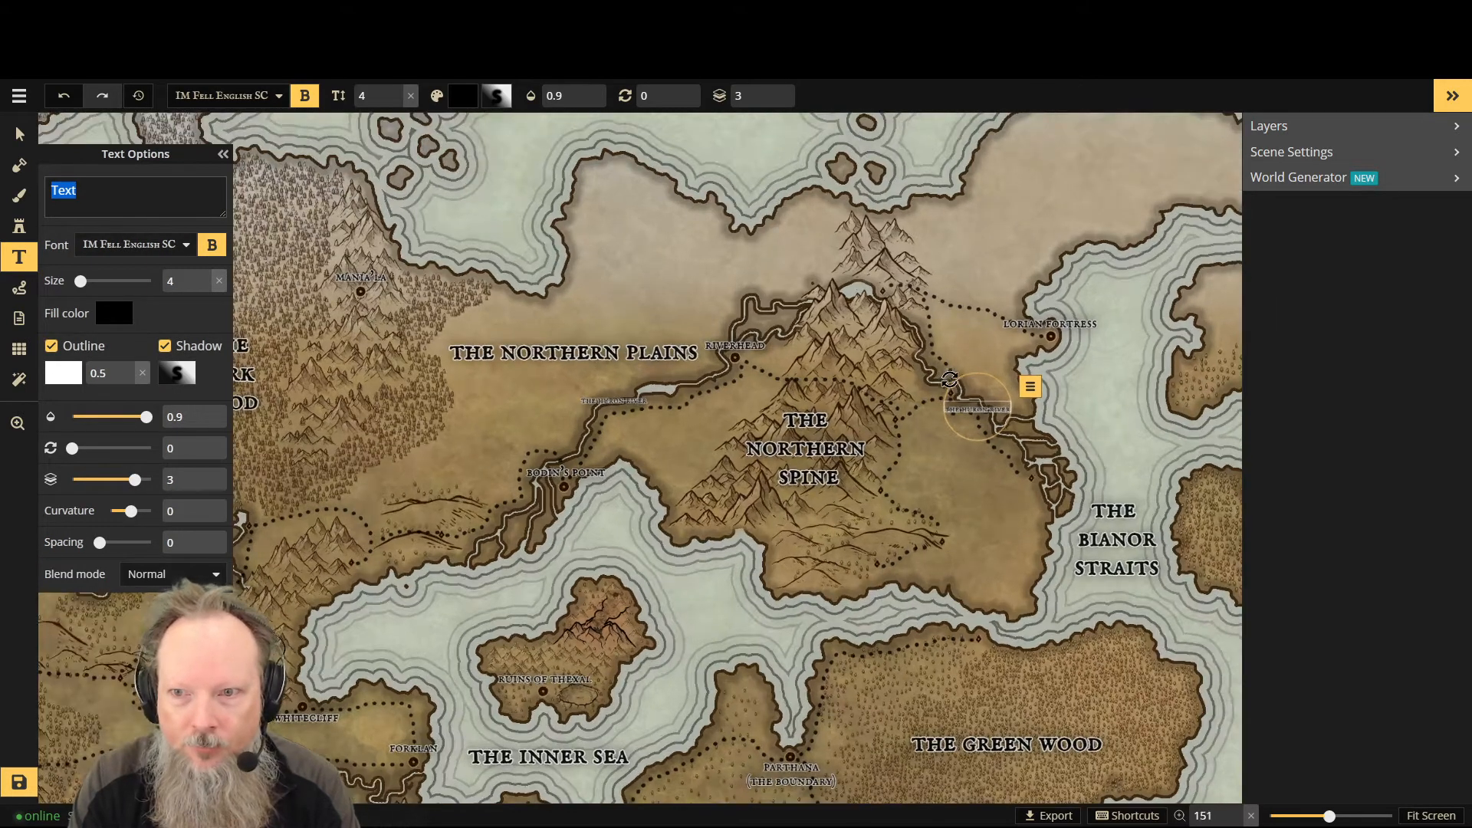
Step: Set the new label's text to "the kerula river"
type("the")
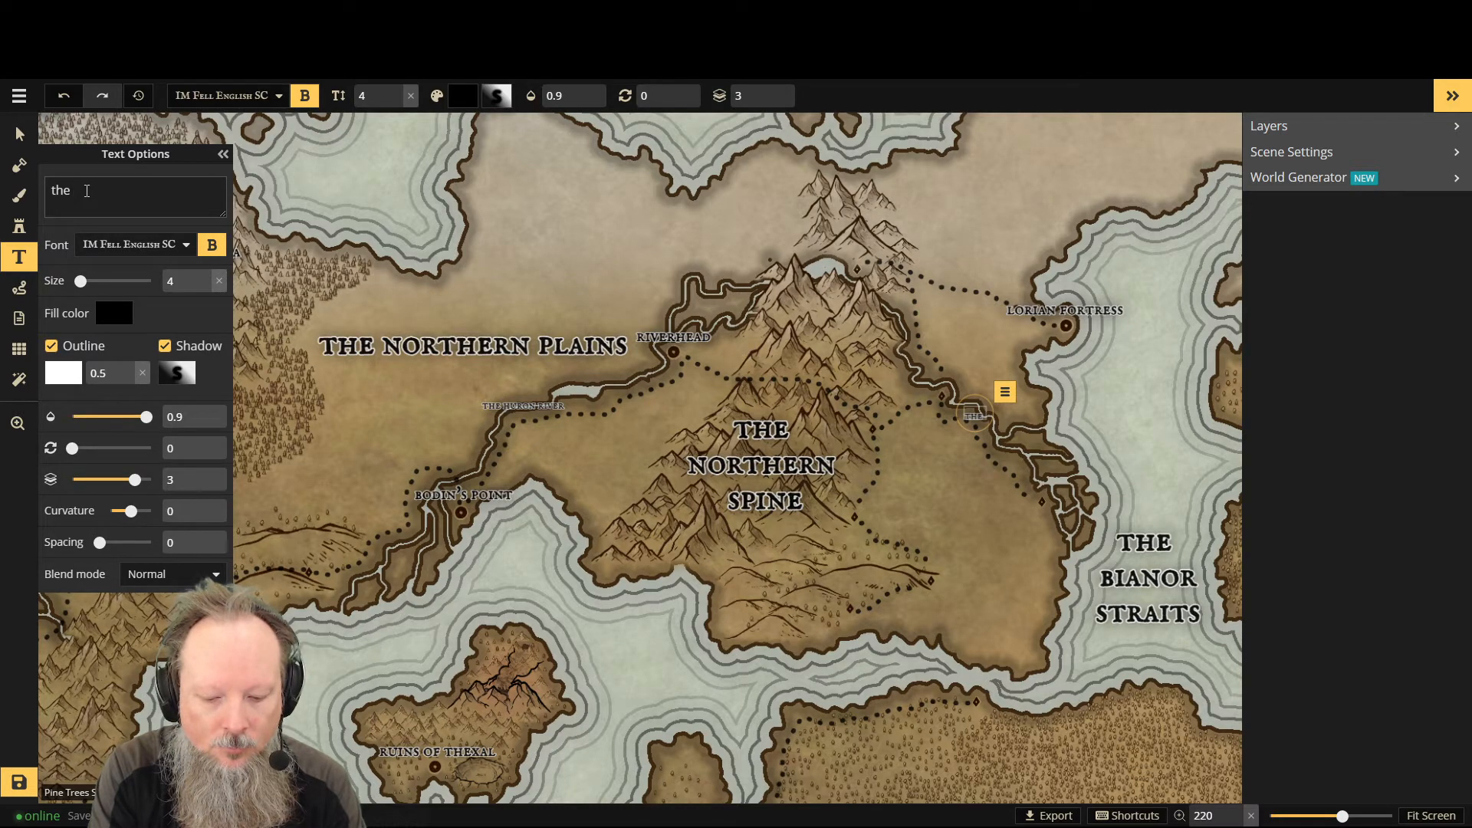
type("ker")
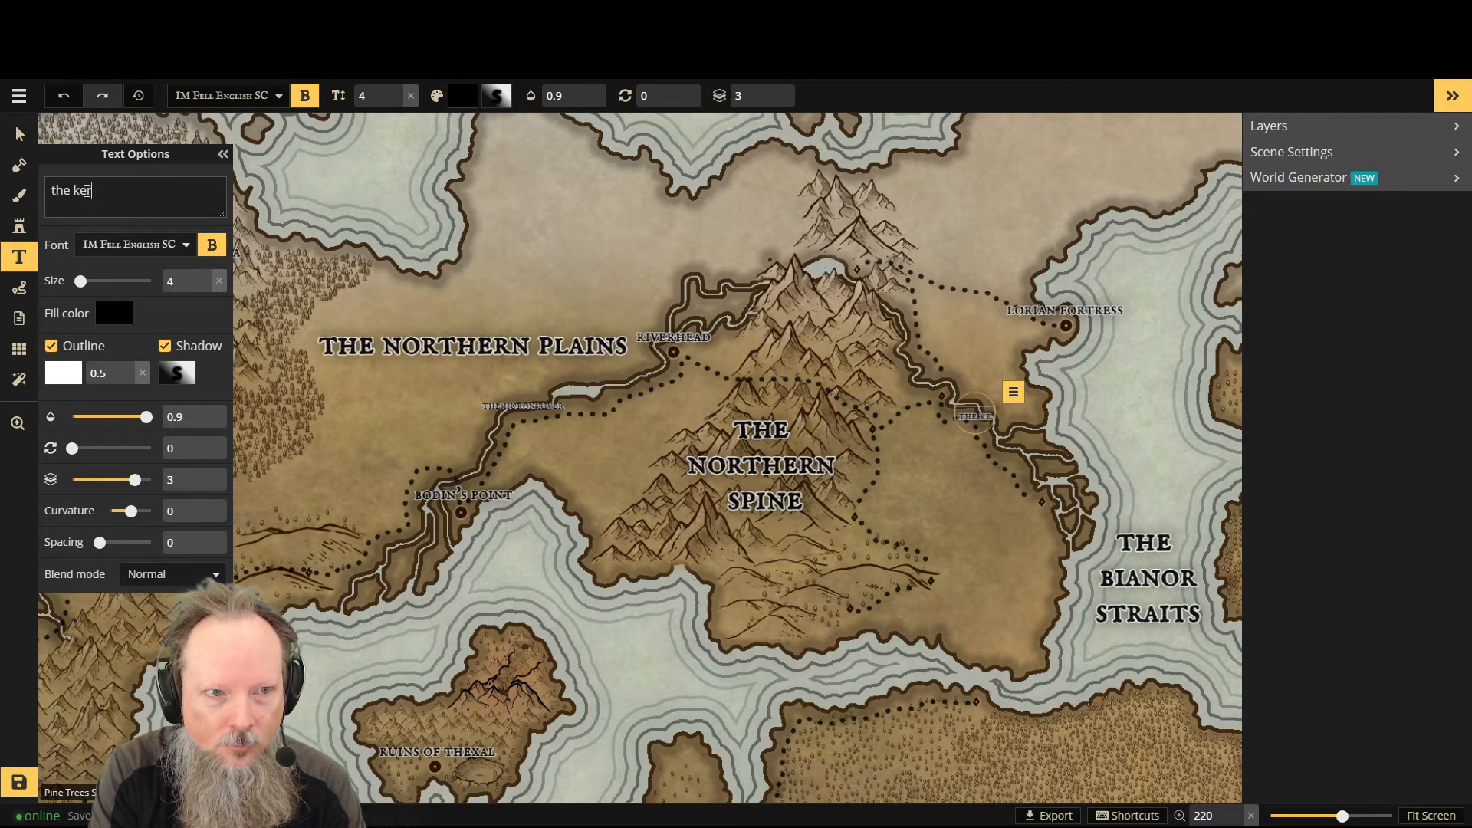
type("ula")
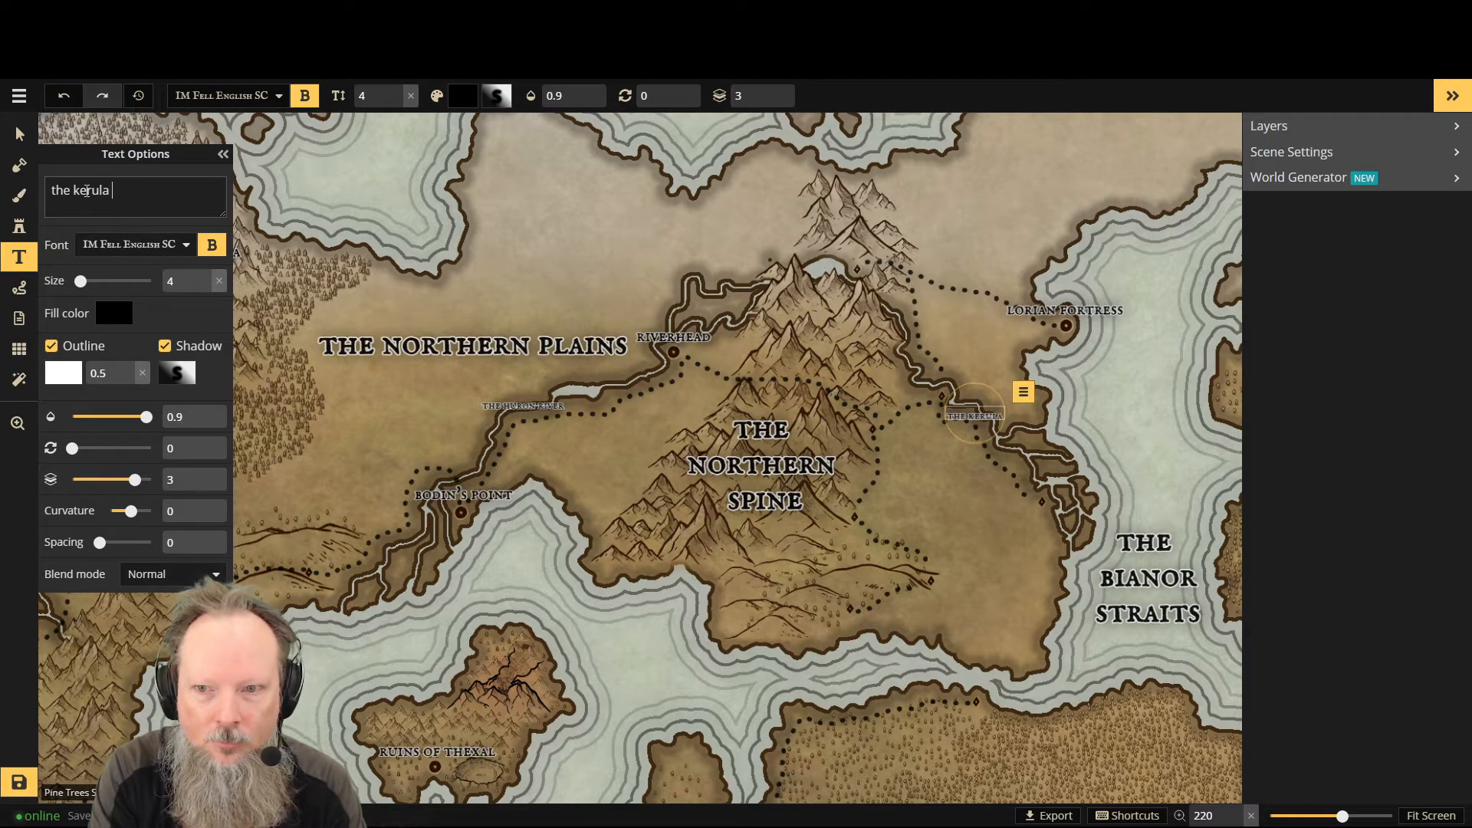
type(" river")
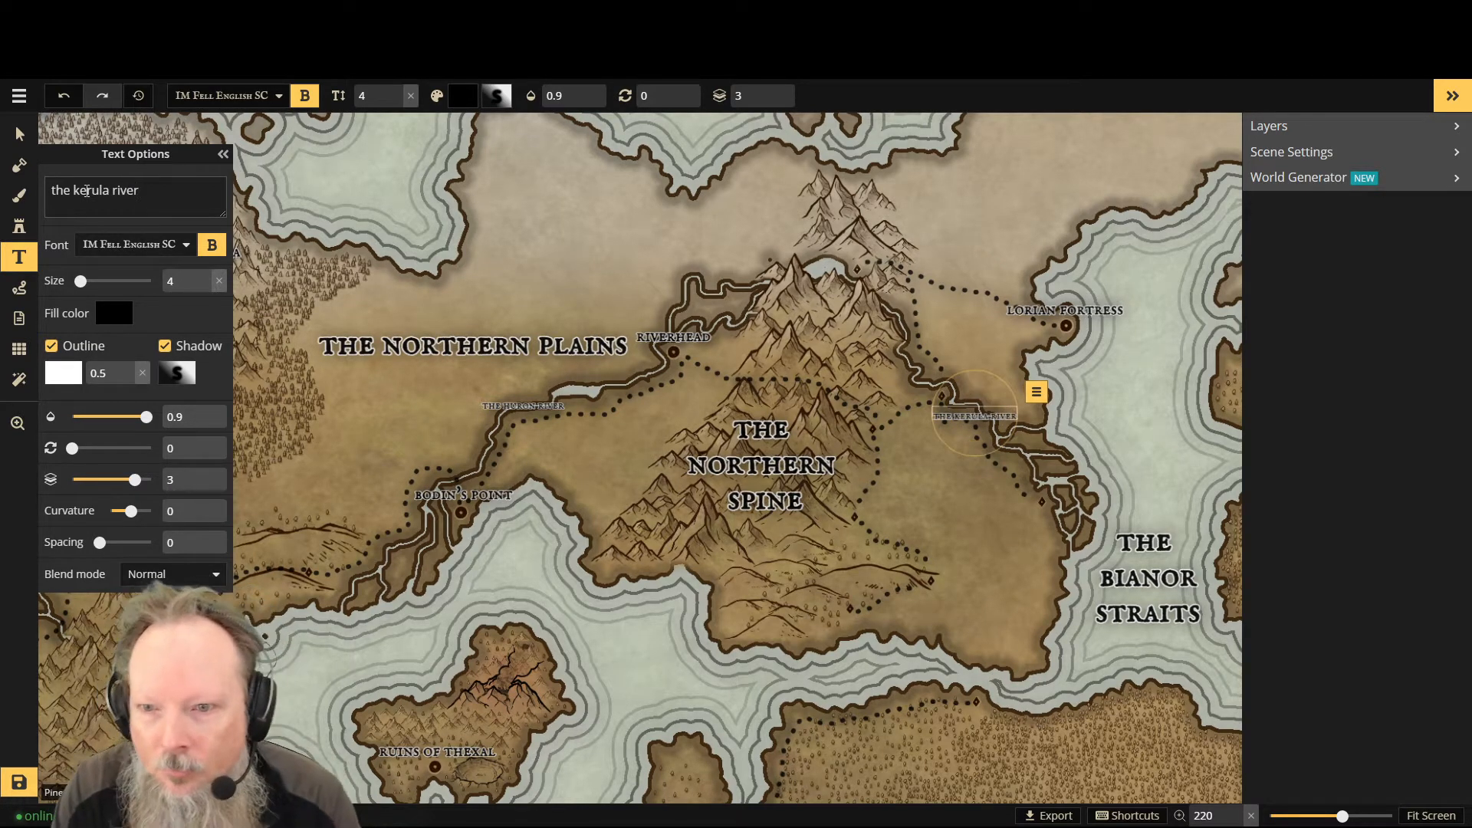
Step: Move the kerula river label slightly northeast, off the dotted road
left_click(9, 135)
scroll(1045, 463, "up", 1)
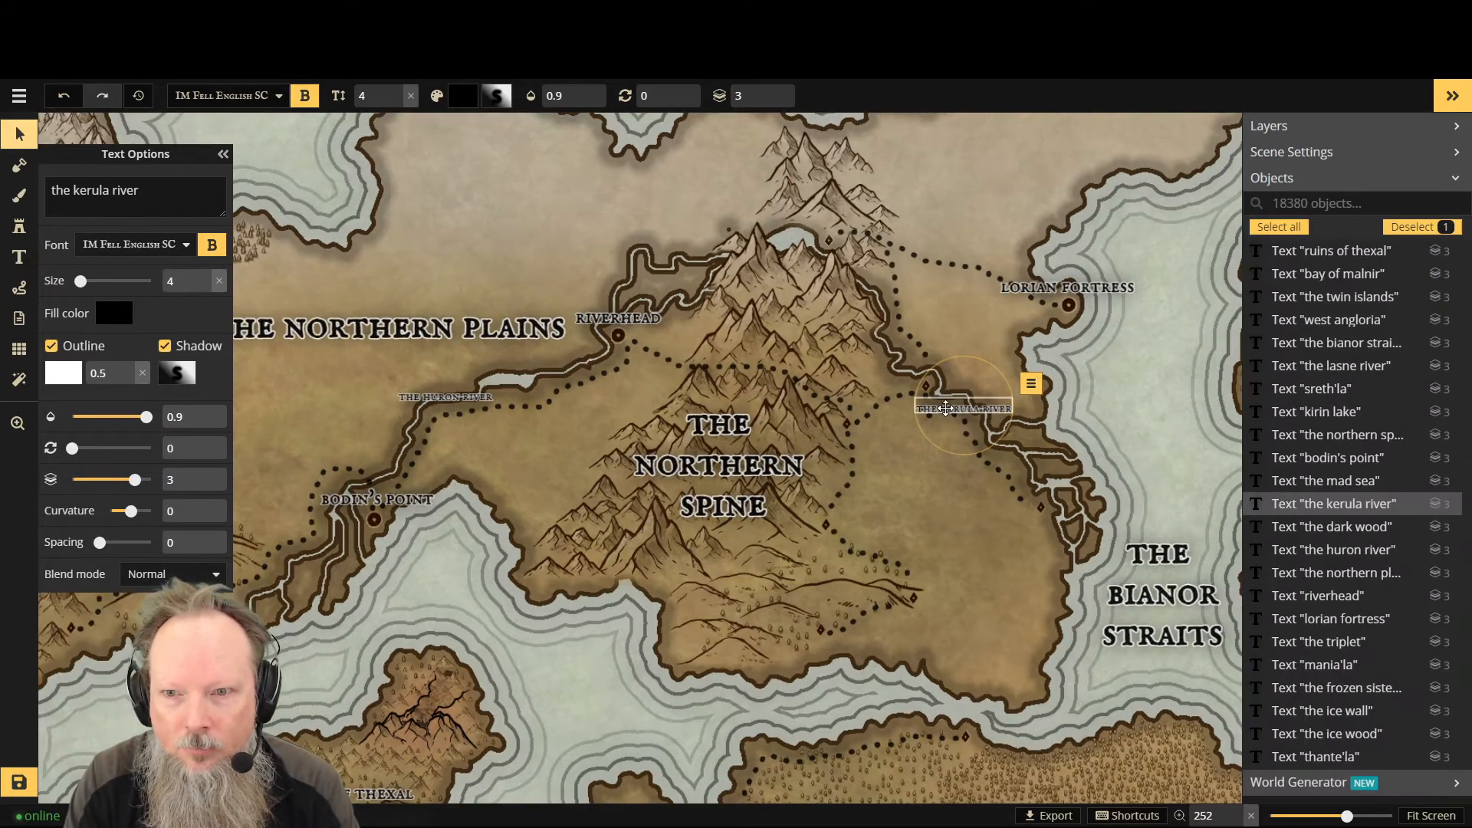
mouse_move(951, 406)
left_mouse_down()
mouse_move(962, 418)
mouse_move(922, 341)
mouse_move(965, 412)
mouse_move(970, 389)
left_mouse_up()
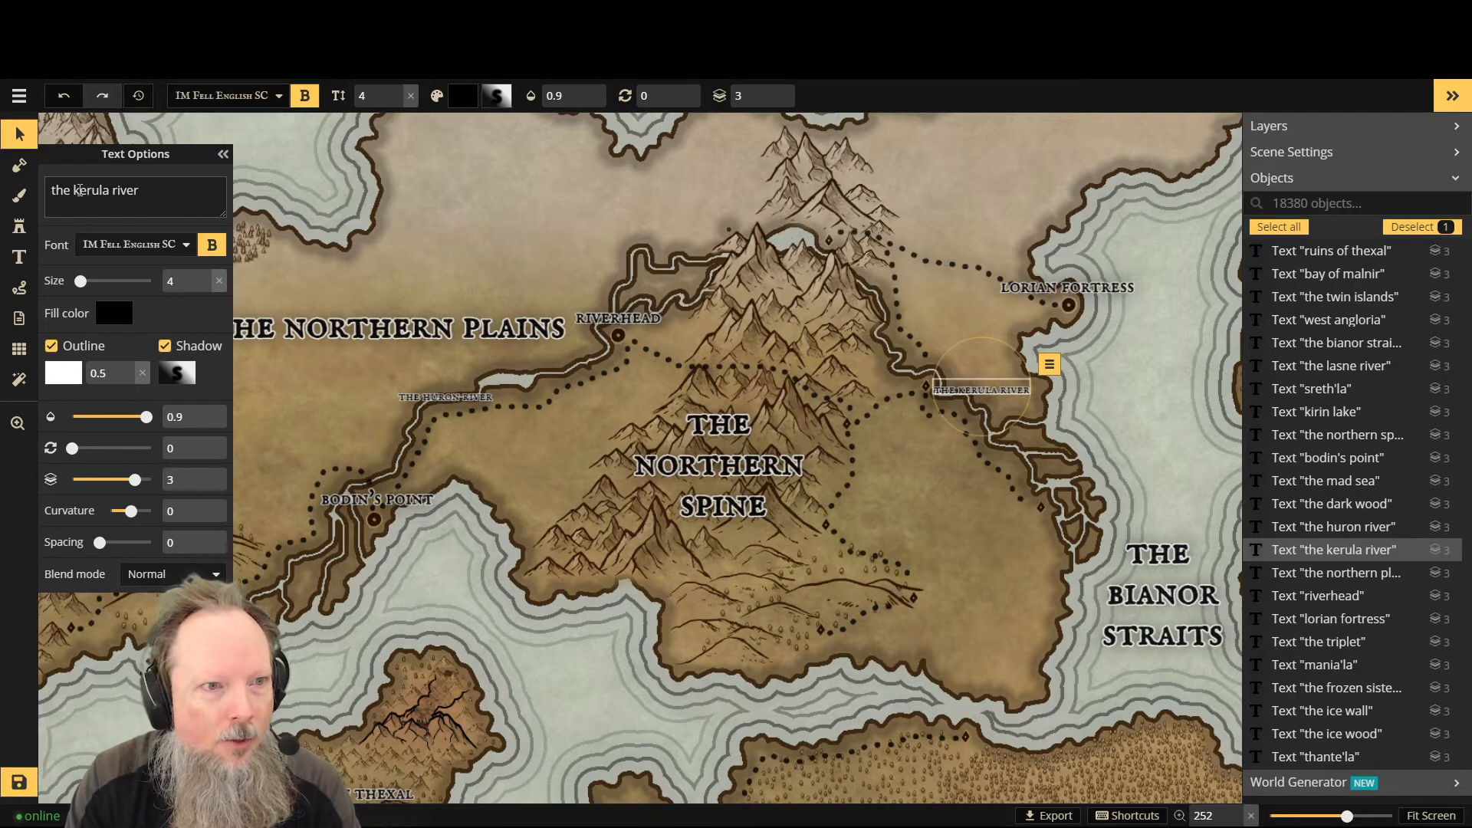
Step: Break the kerula river label into three lines, one word per line, and move it south onto the river, leaving it deselected
left_click(74, 191)
key("BackSpace")
key("Return")
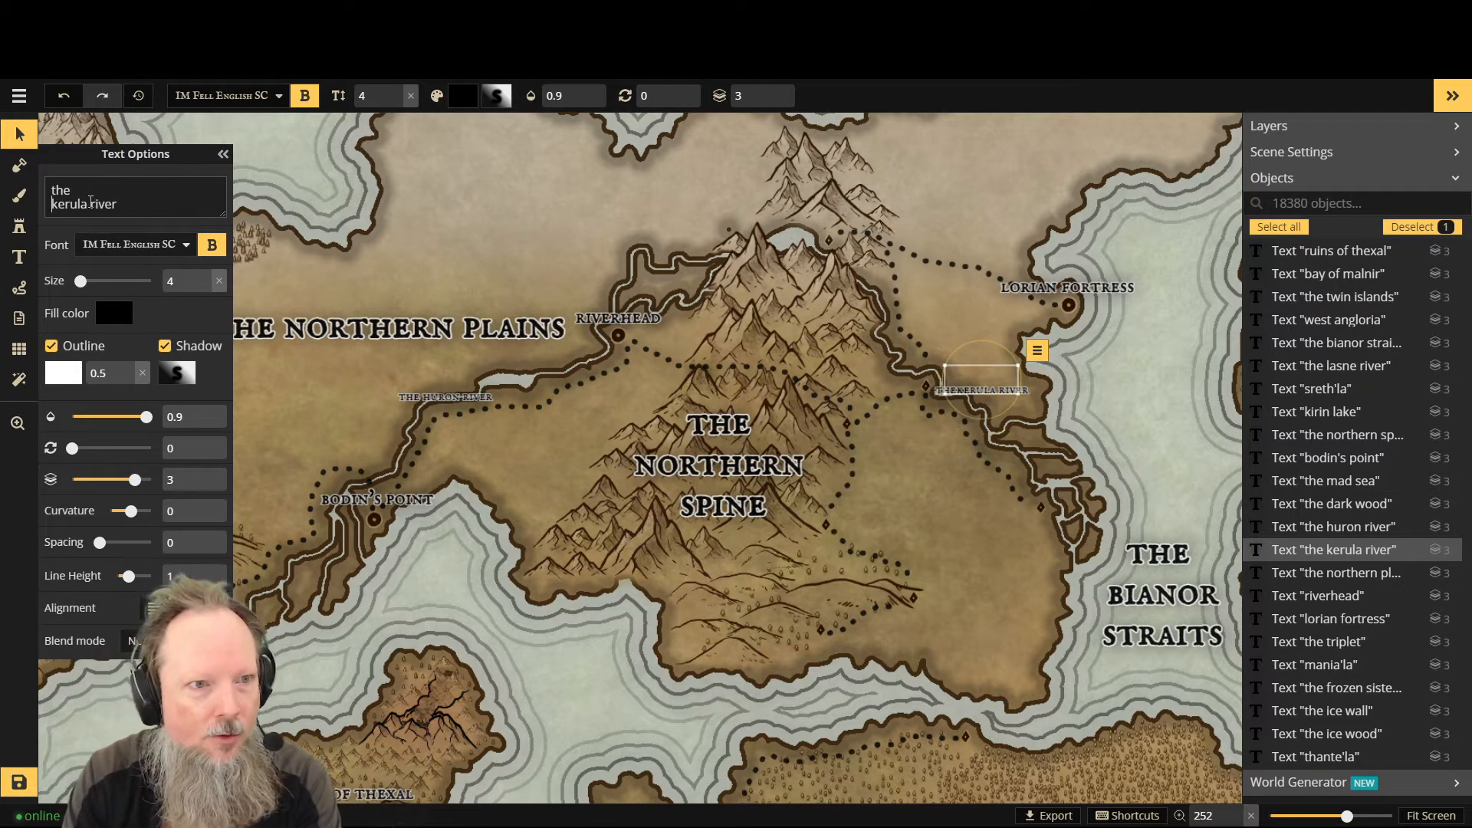
left_click(90, 203)
key("BackSpace")
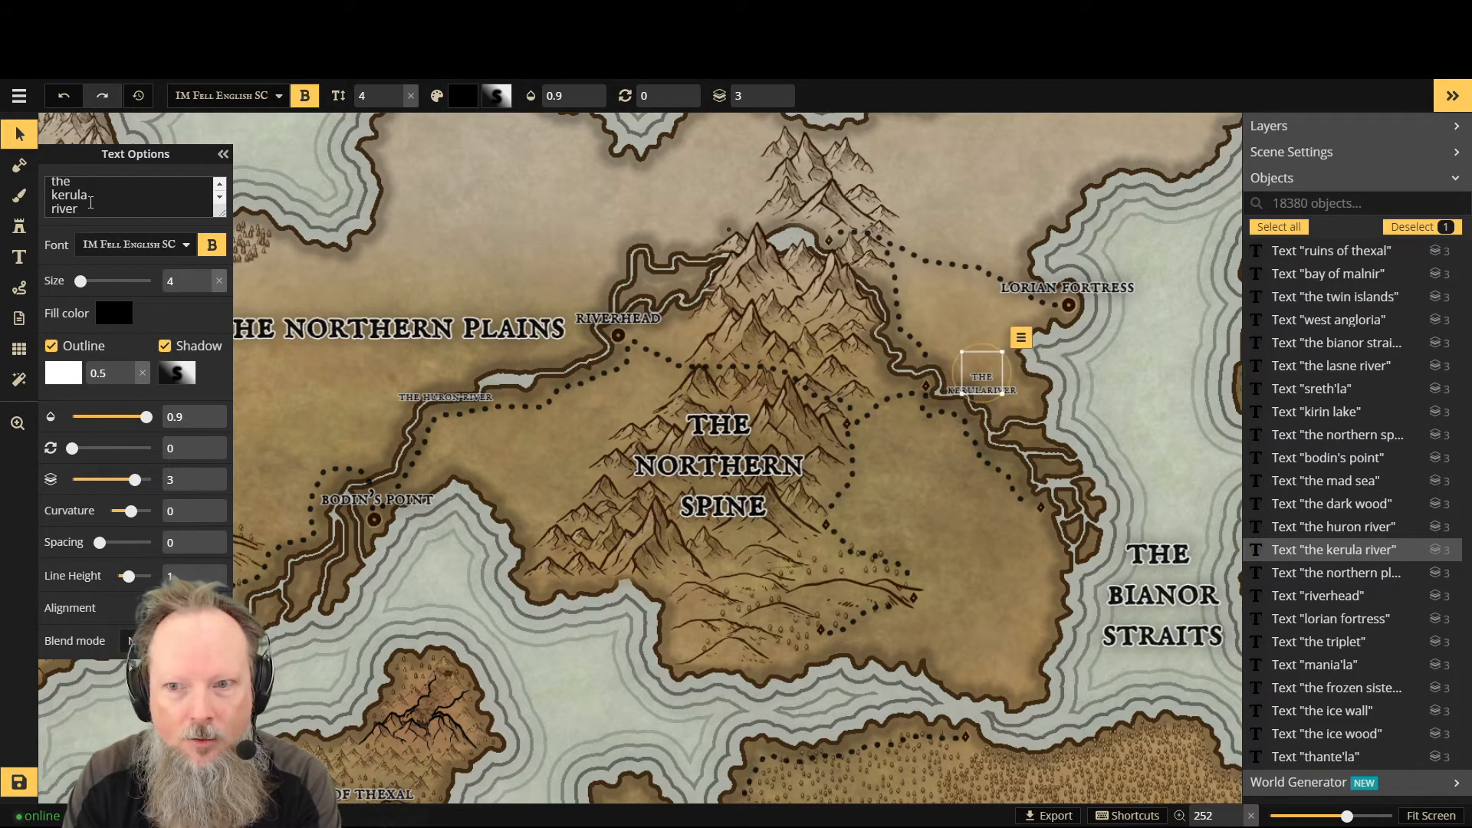
key("Return")
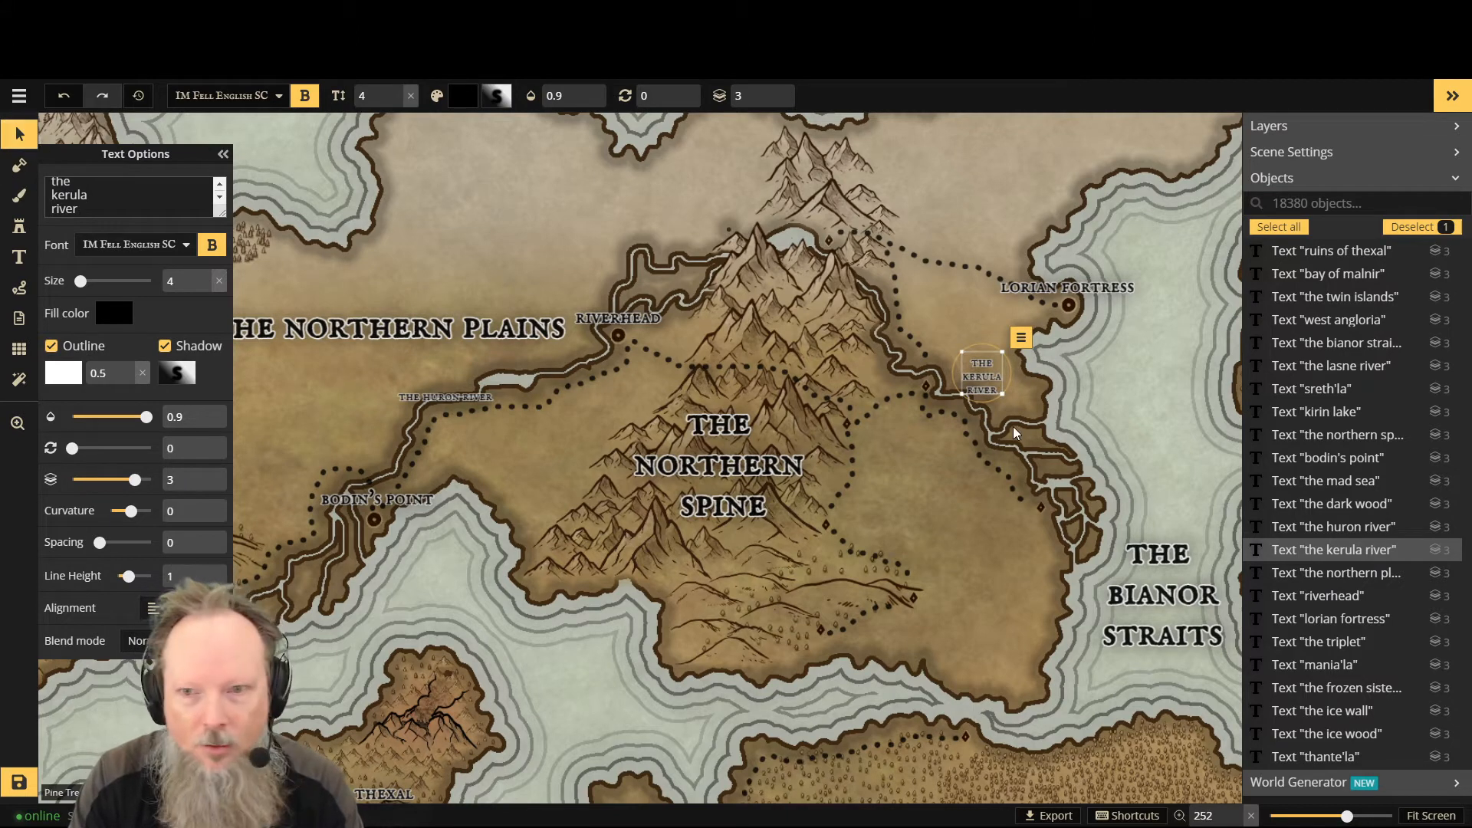
left_click_drag(981, 376, 988, 413)
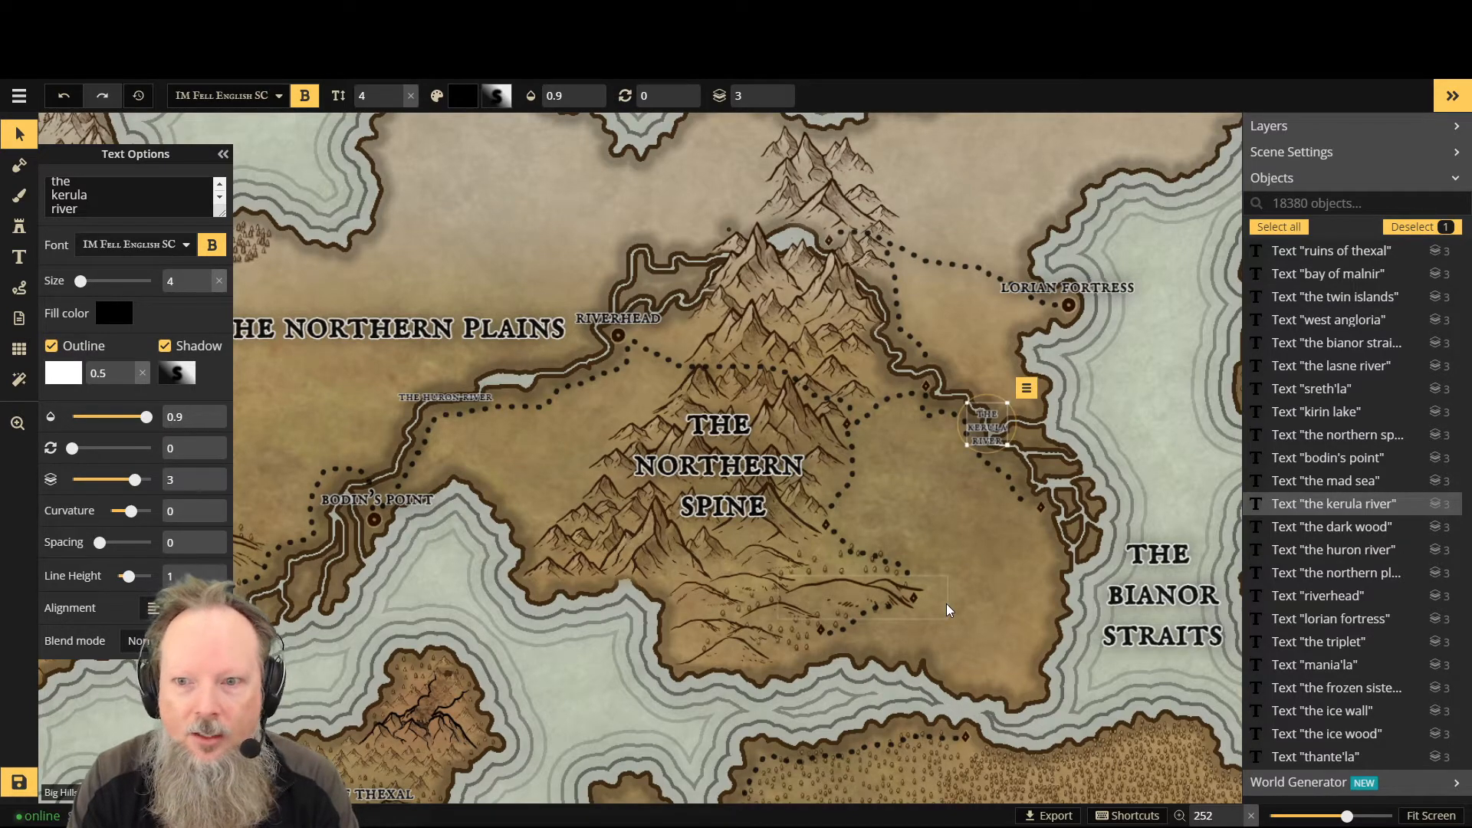
left_click(978, 585)
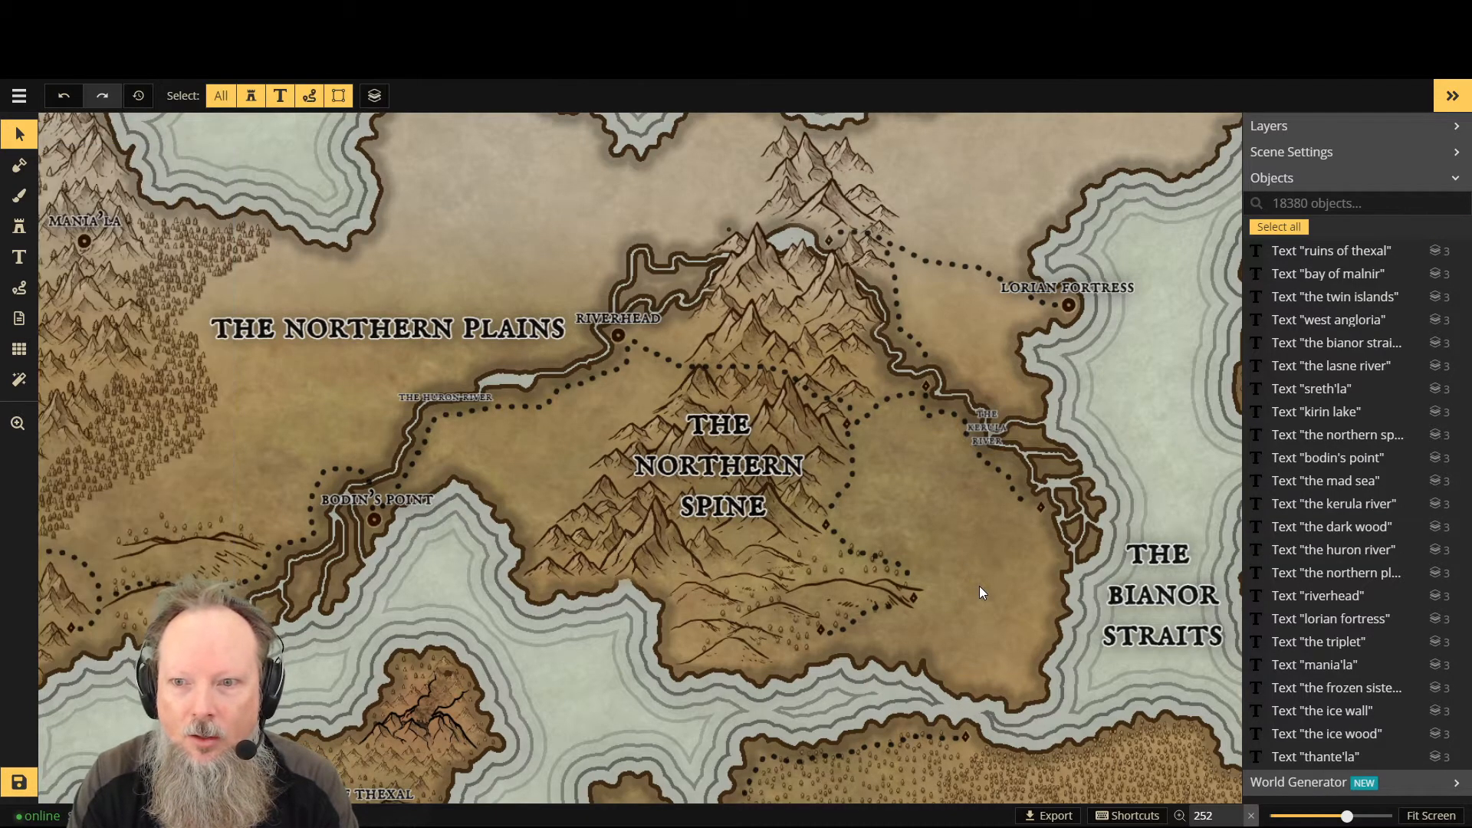
Step: Survey the whole map and the area between the Inner Sea and the Temurian Hills for remaining unnamed rivers and lakes
scroll(978, 585, "down", 3)
scroll(979, 590, "down", 2)
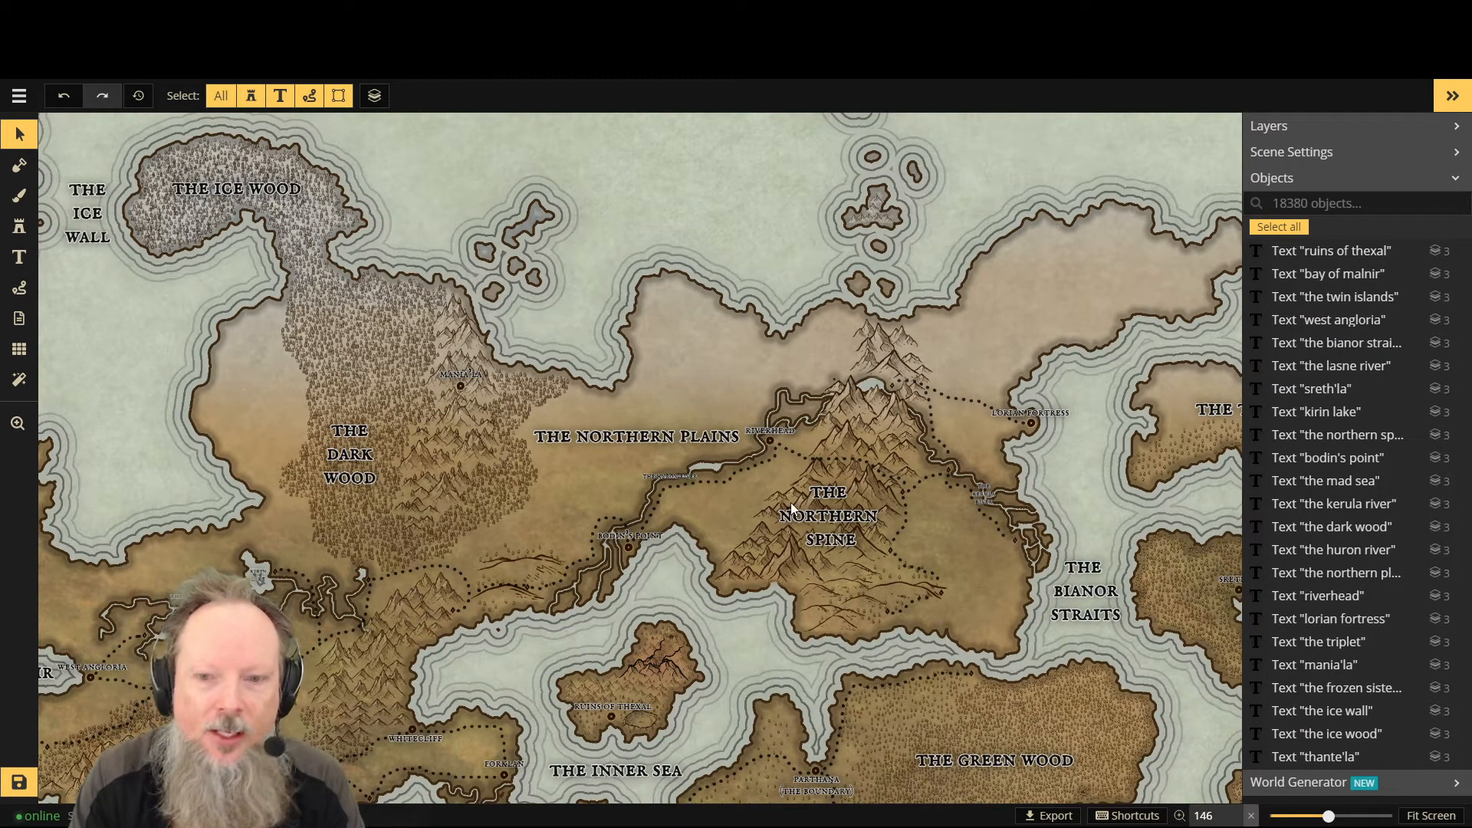
scroll(830, 523, "down", 1)
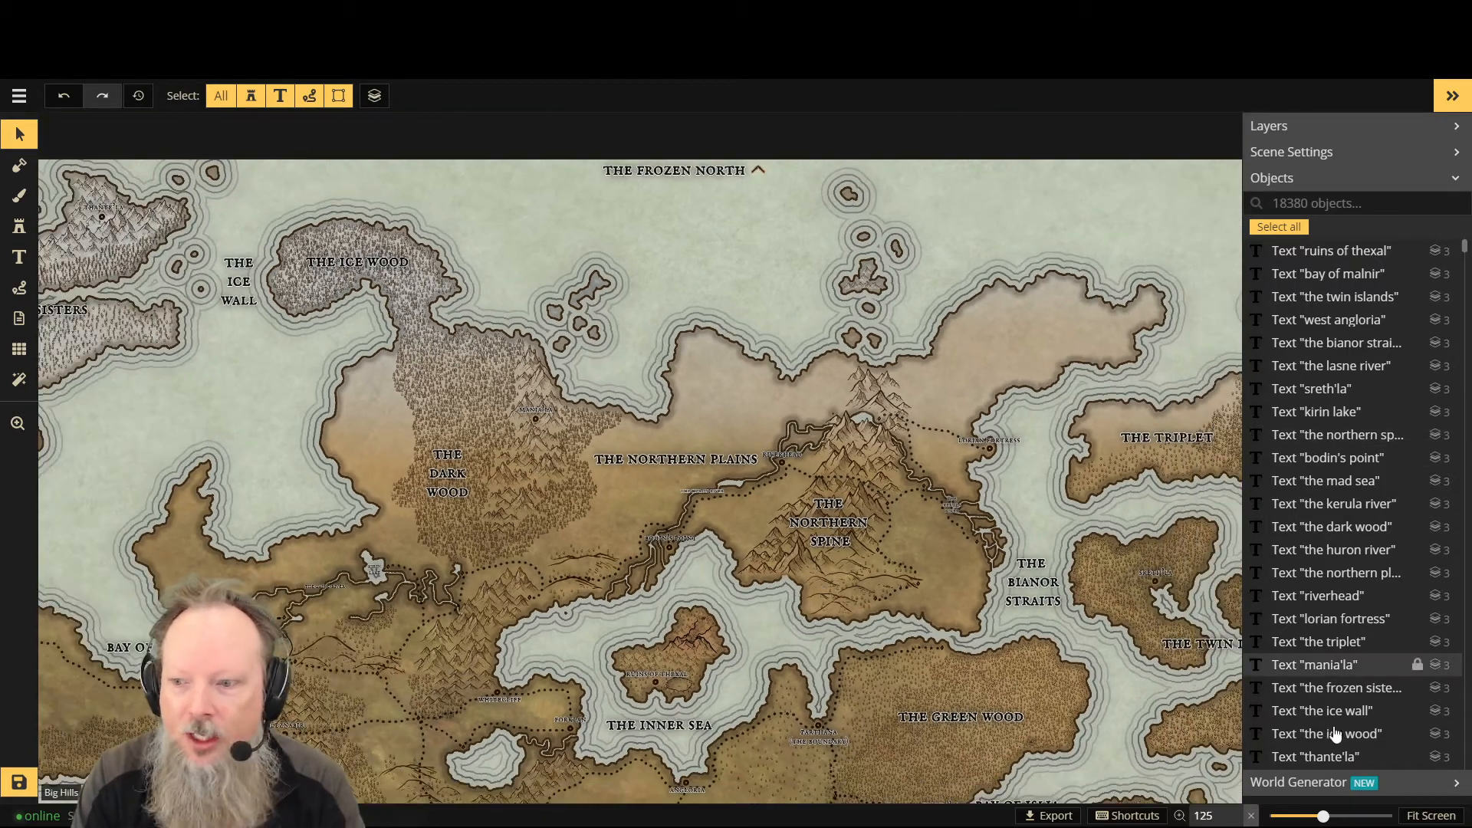
scroll(1150, 696, "down", 1)
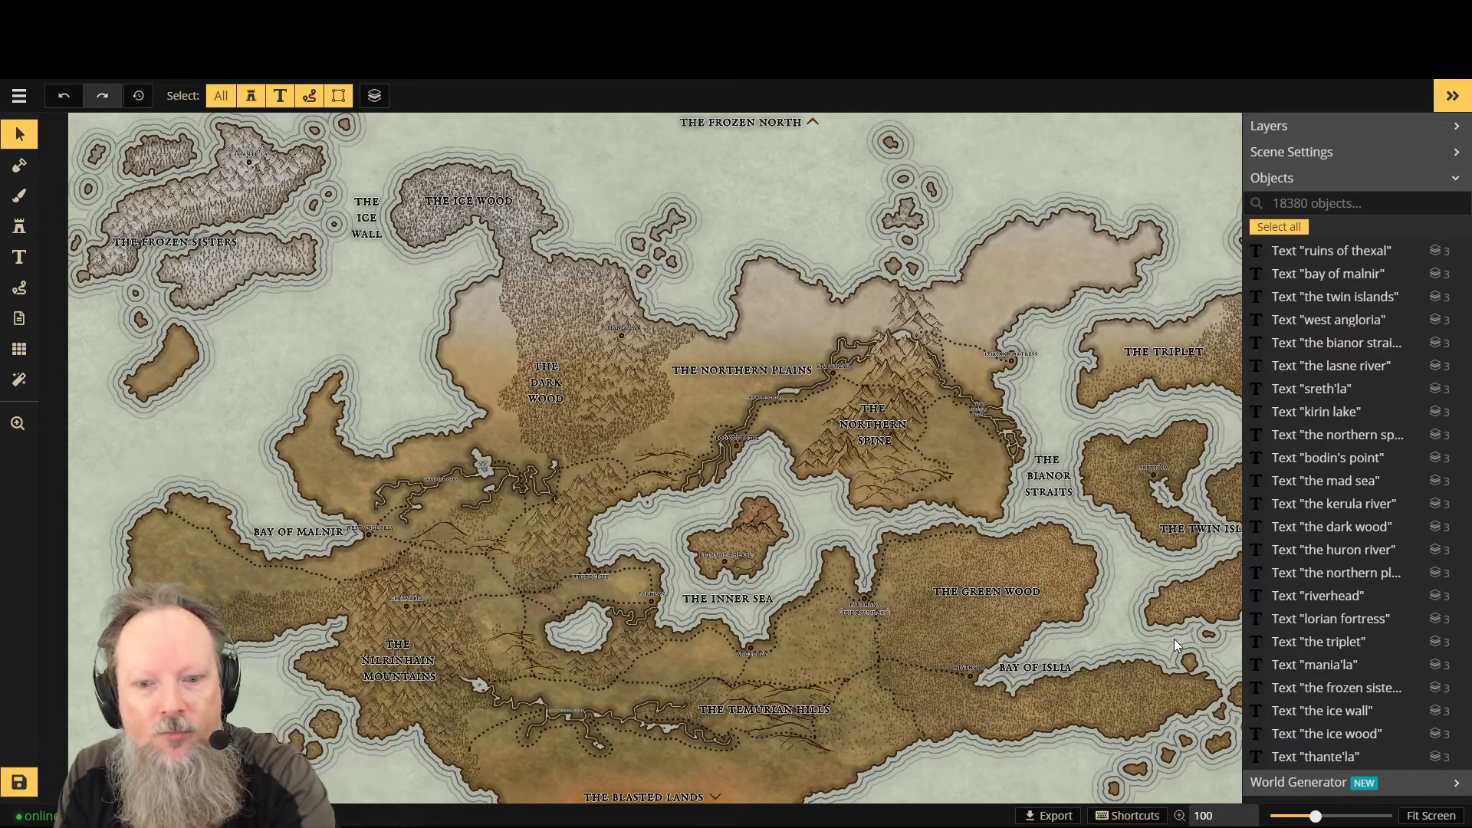
scroll(672, 774, "up", 2)
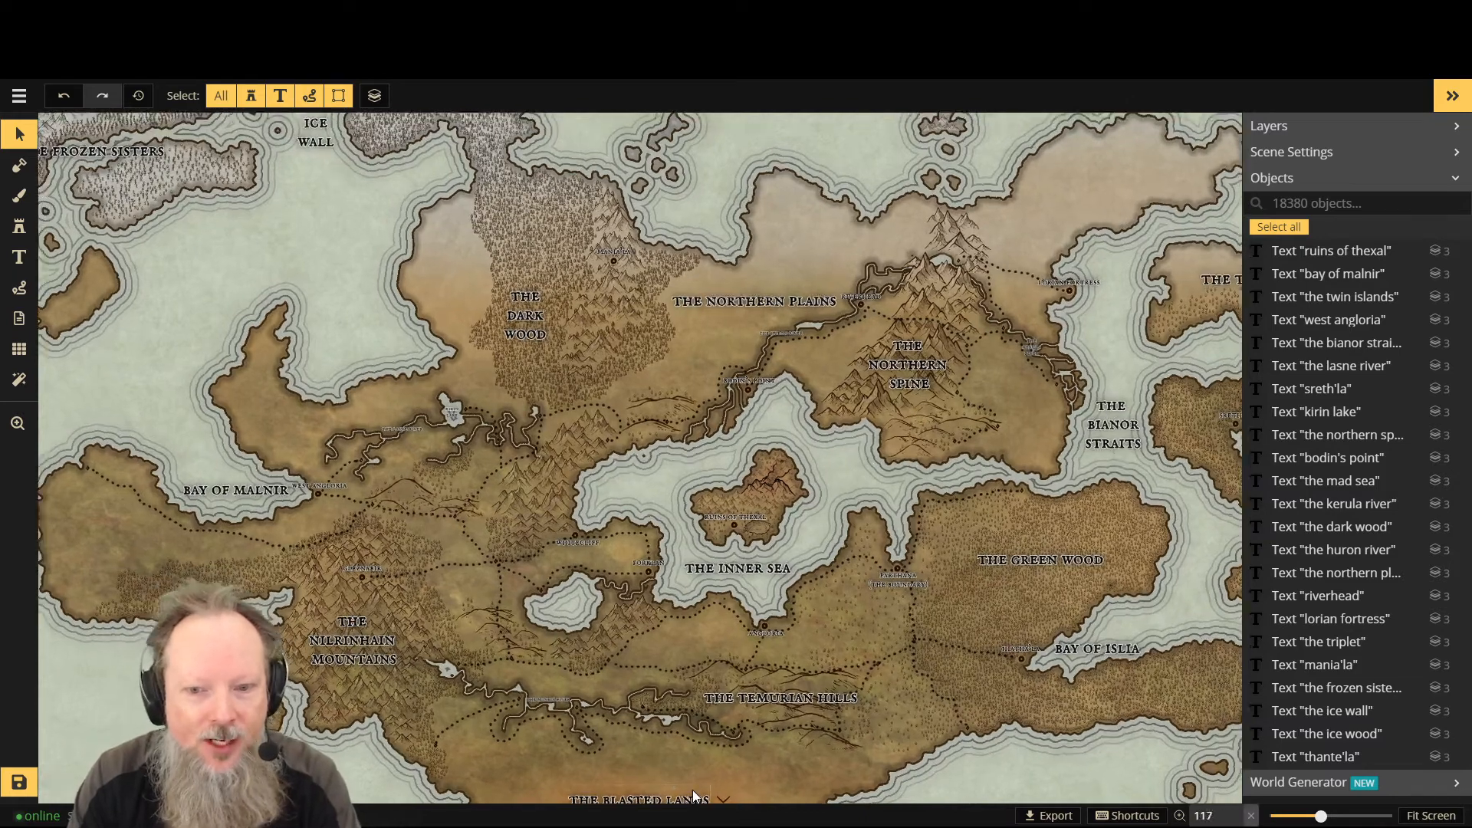
scroll(692, 790, "up", 2)
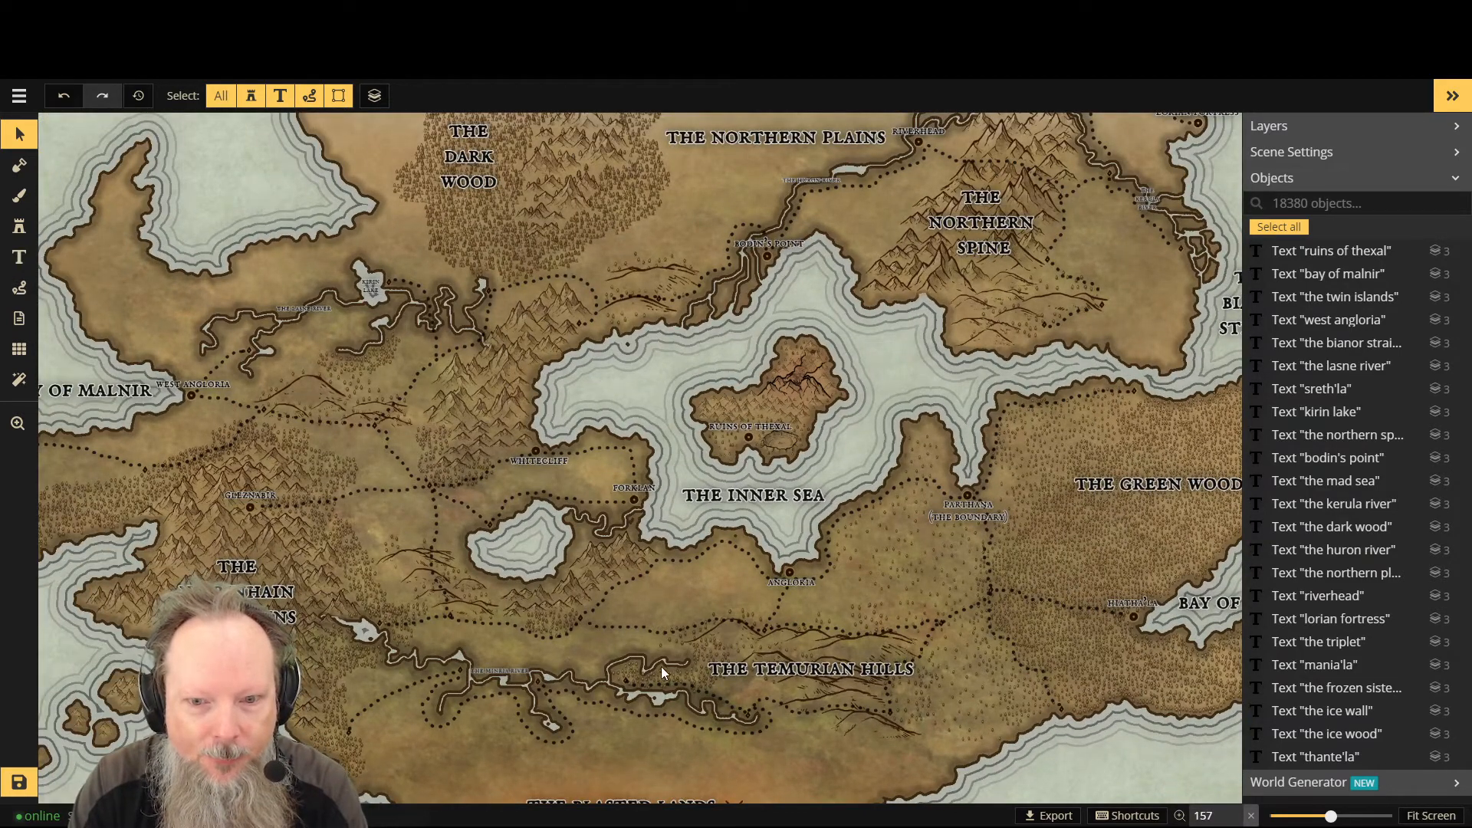
scroll(481, 573, "up", 1)
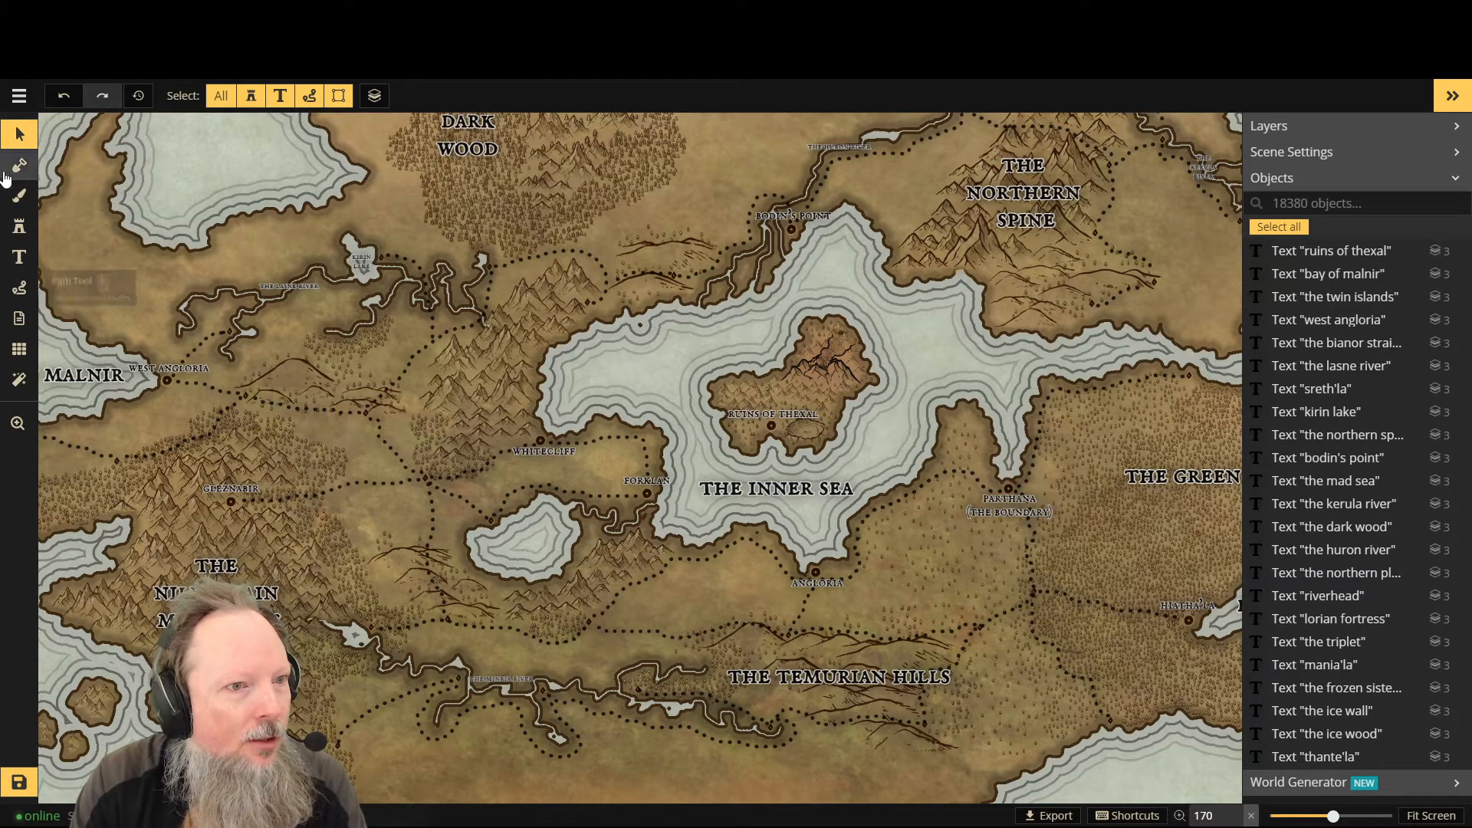
Step: Choose the low ridge hill stamp from the recently used stamps and set its size to 35
left_click(19, 227)
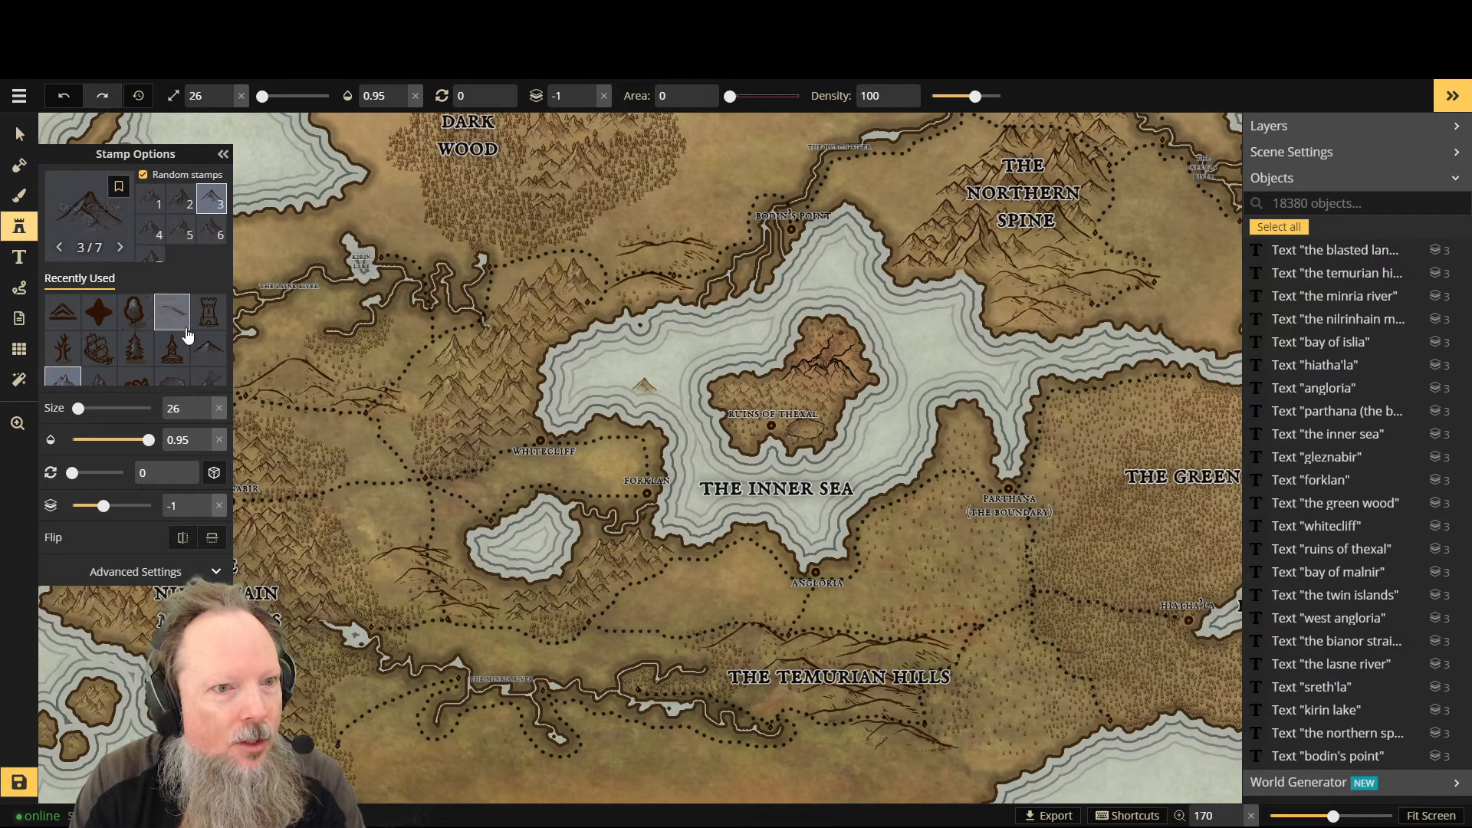
scroll(184, 335, "down", 1)
scroll(184, 334, "up", 2)
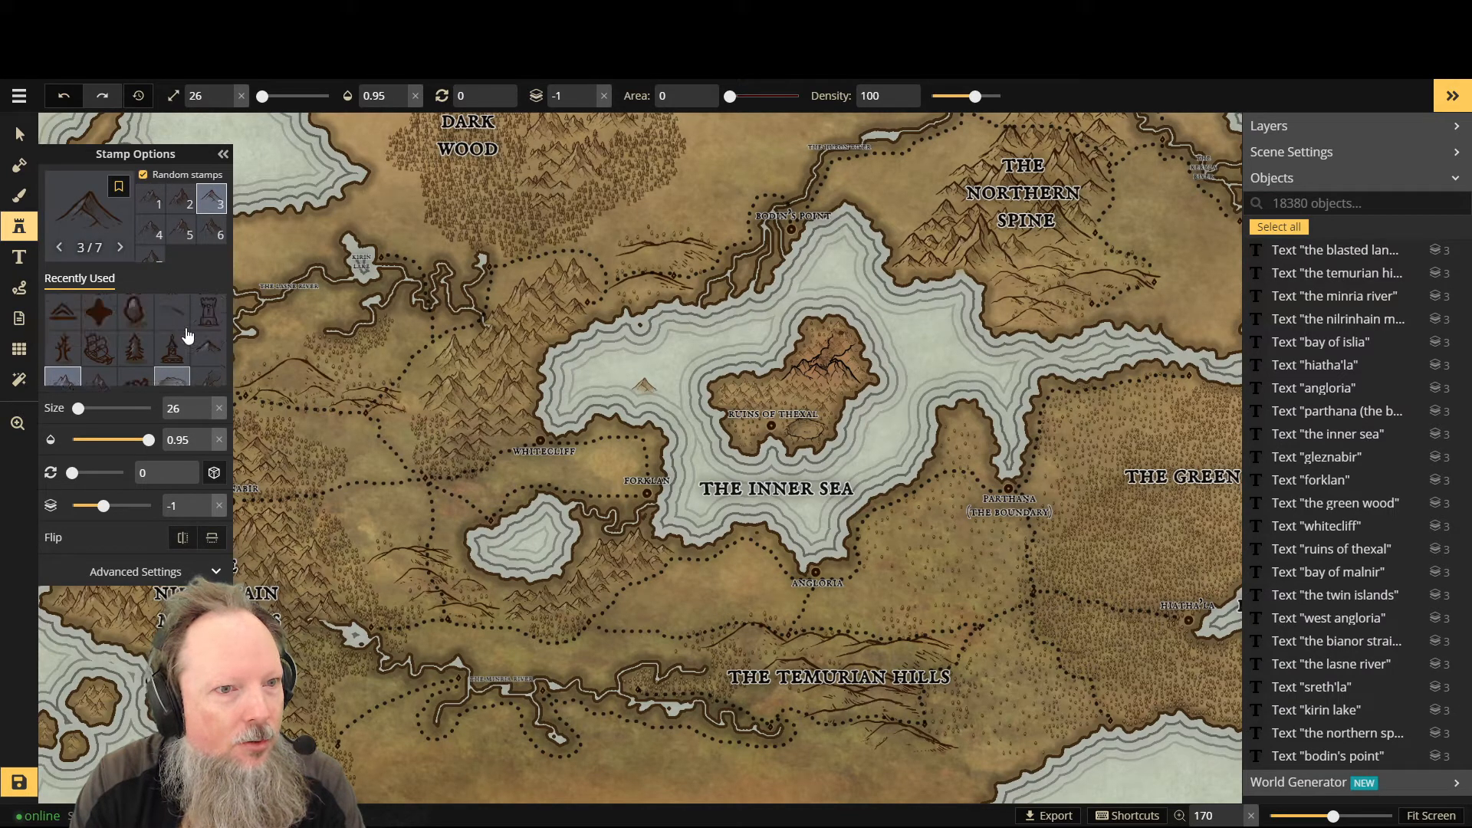
left_click(171, 320)
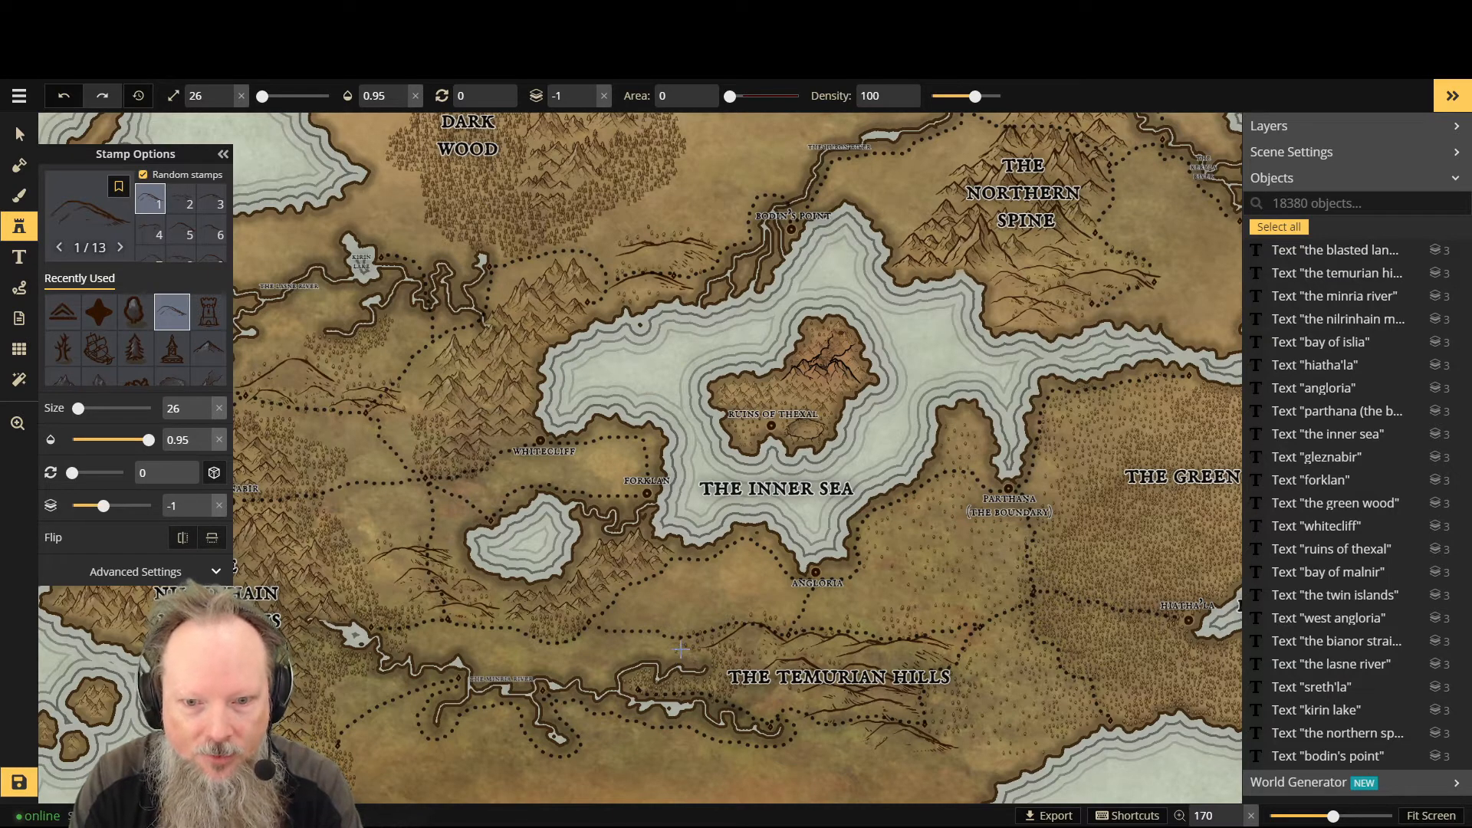
key("]")
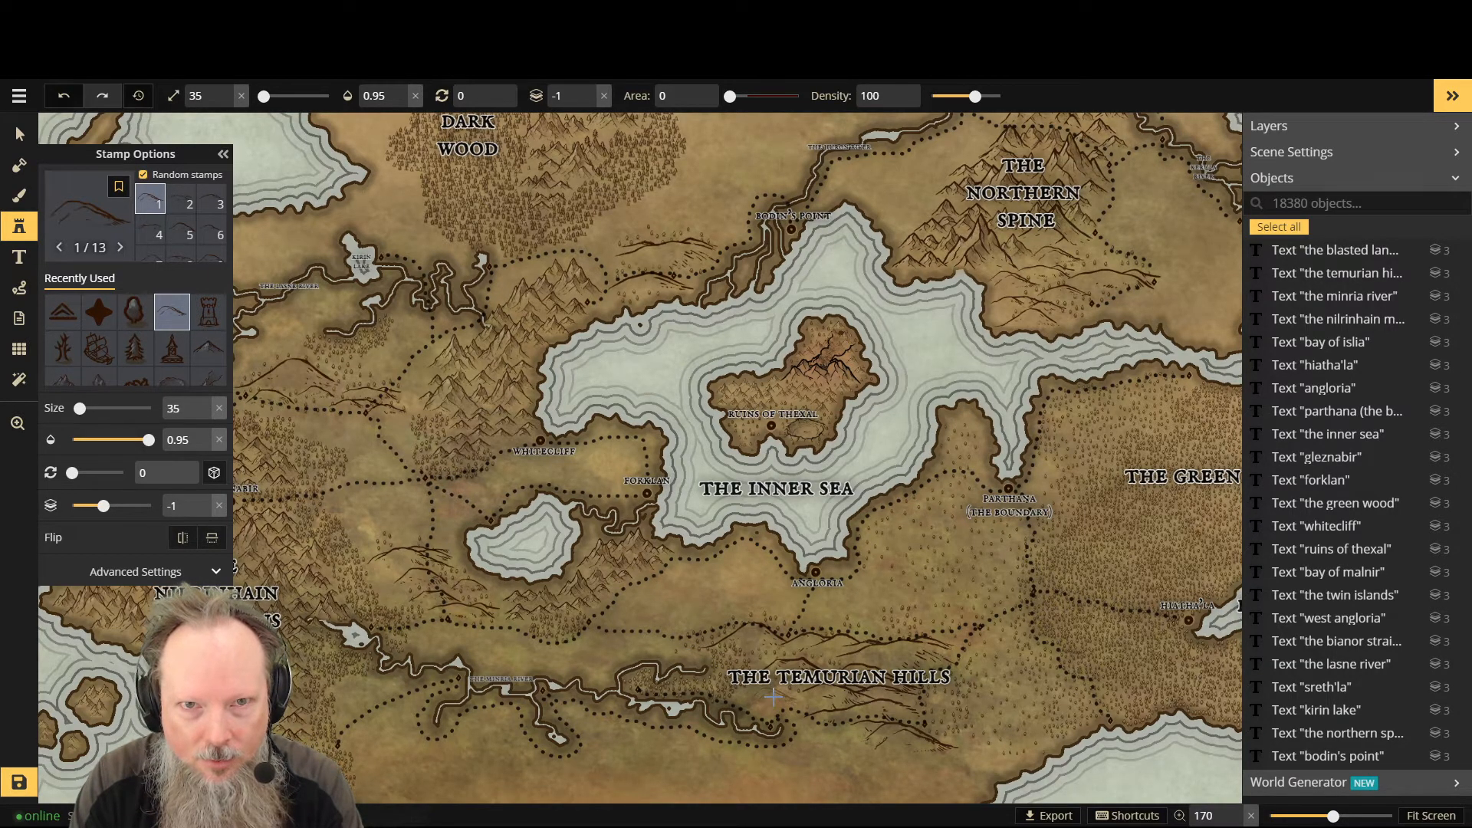
Step: Place random hill stamps on layer -1 along the river's north bank, from the western end of the Temurian Hills westward to the river label
left_click(666, 664)
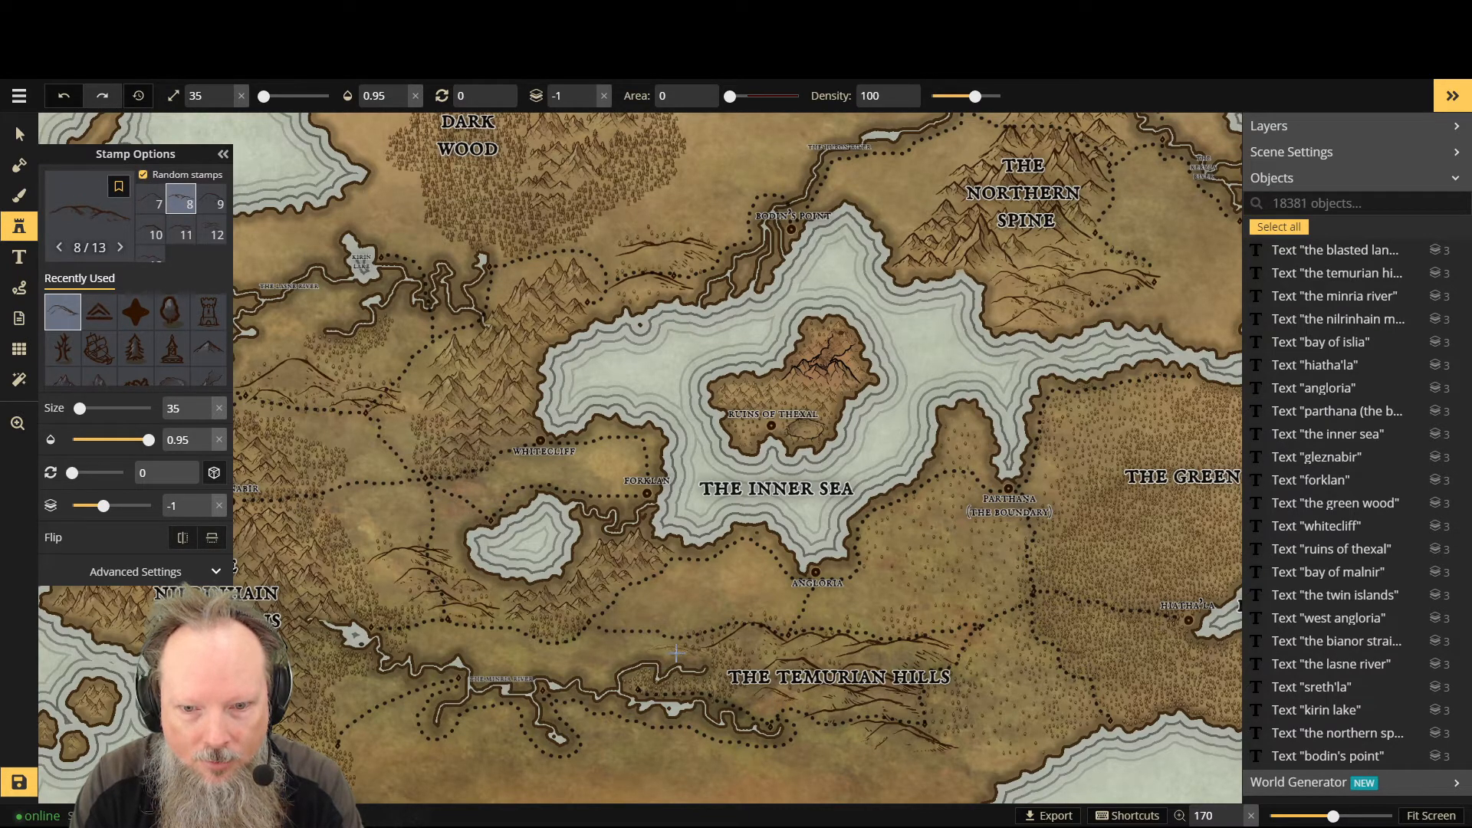
left_click(684, 668)
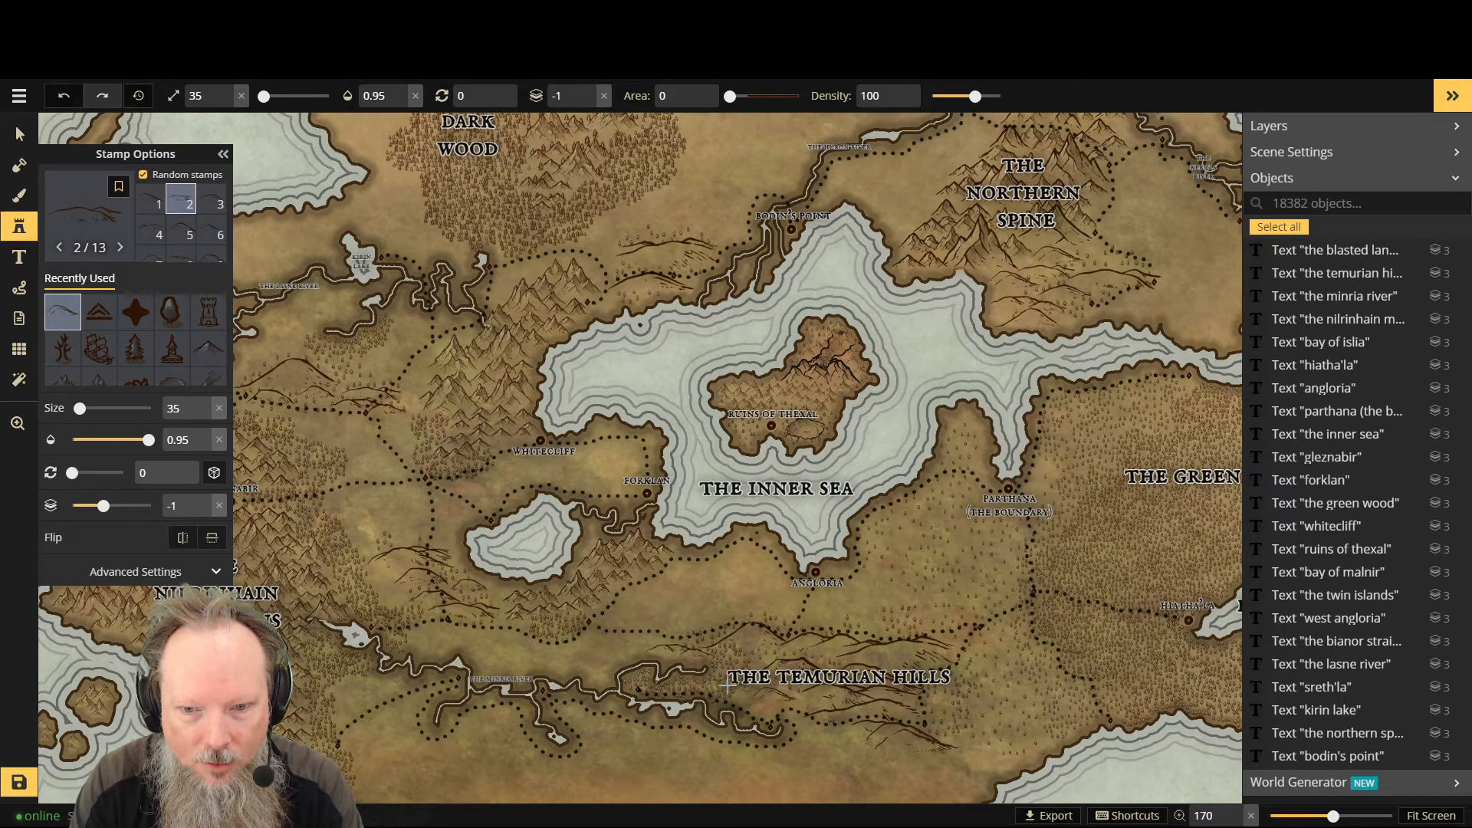
left_click(727, 685)
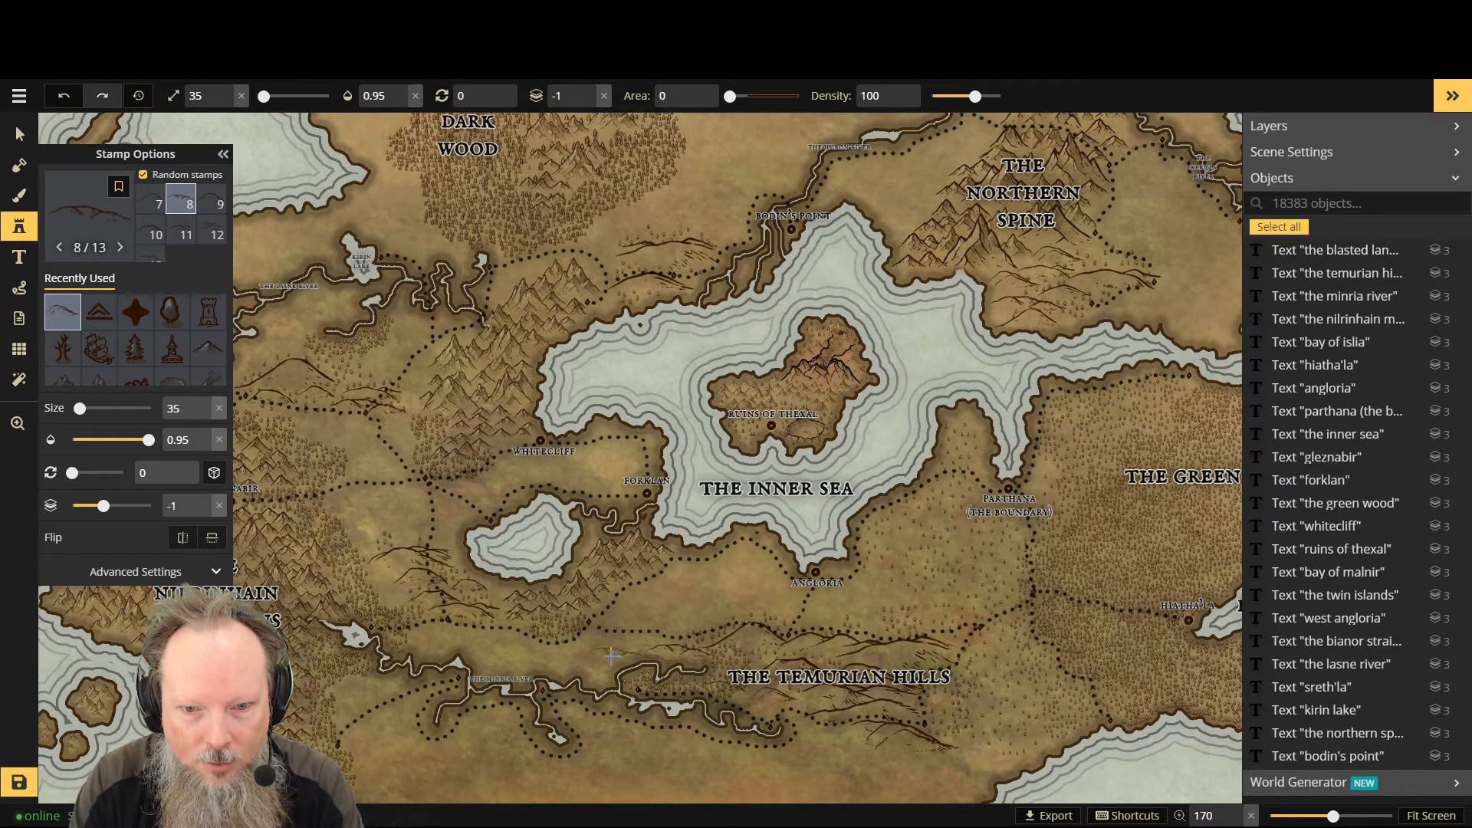
left_click(511, 666)
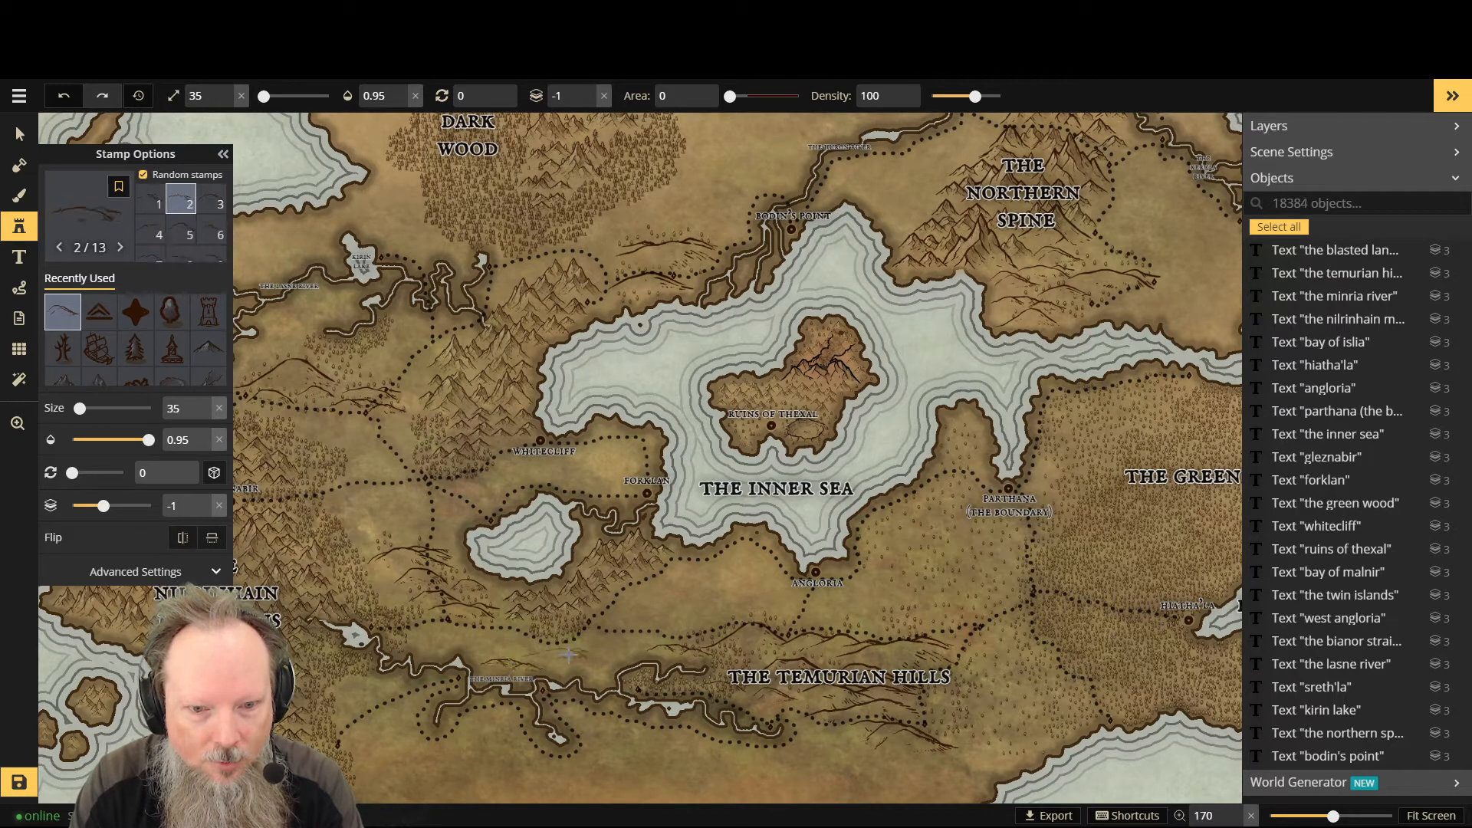
left_click(619, 652)
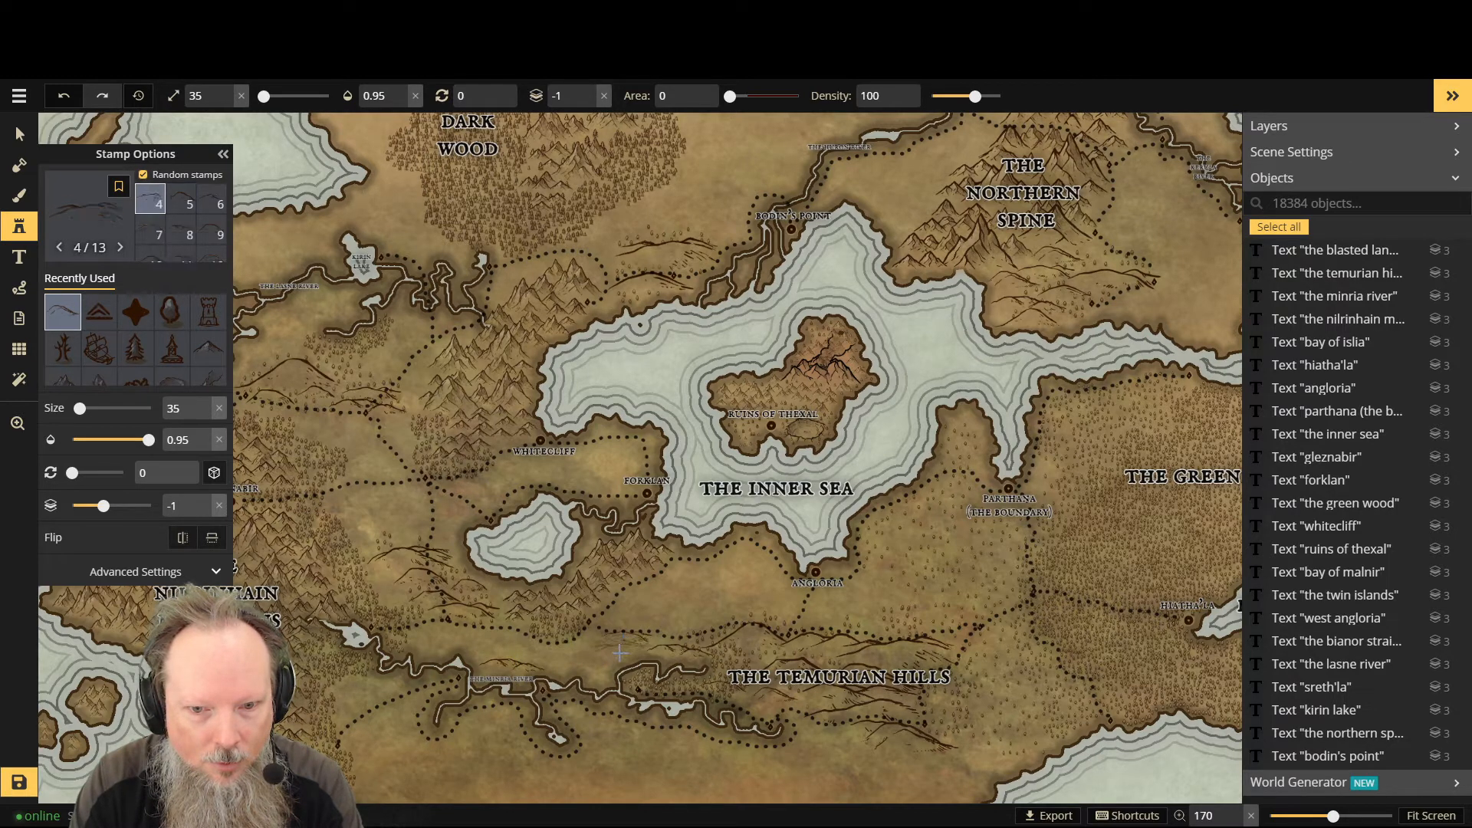
left_click(615, 657)
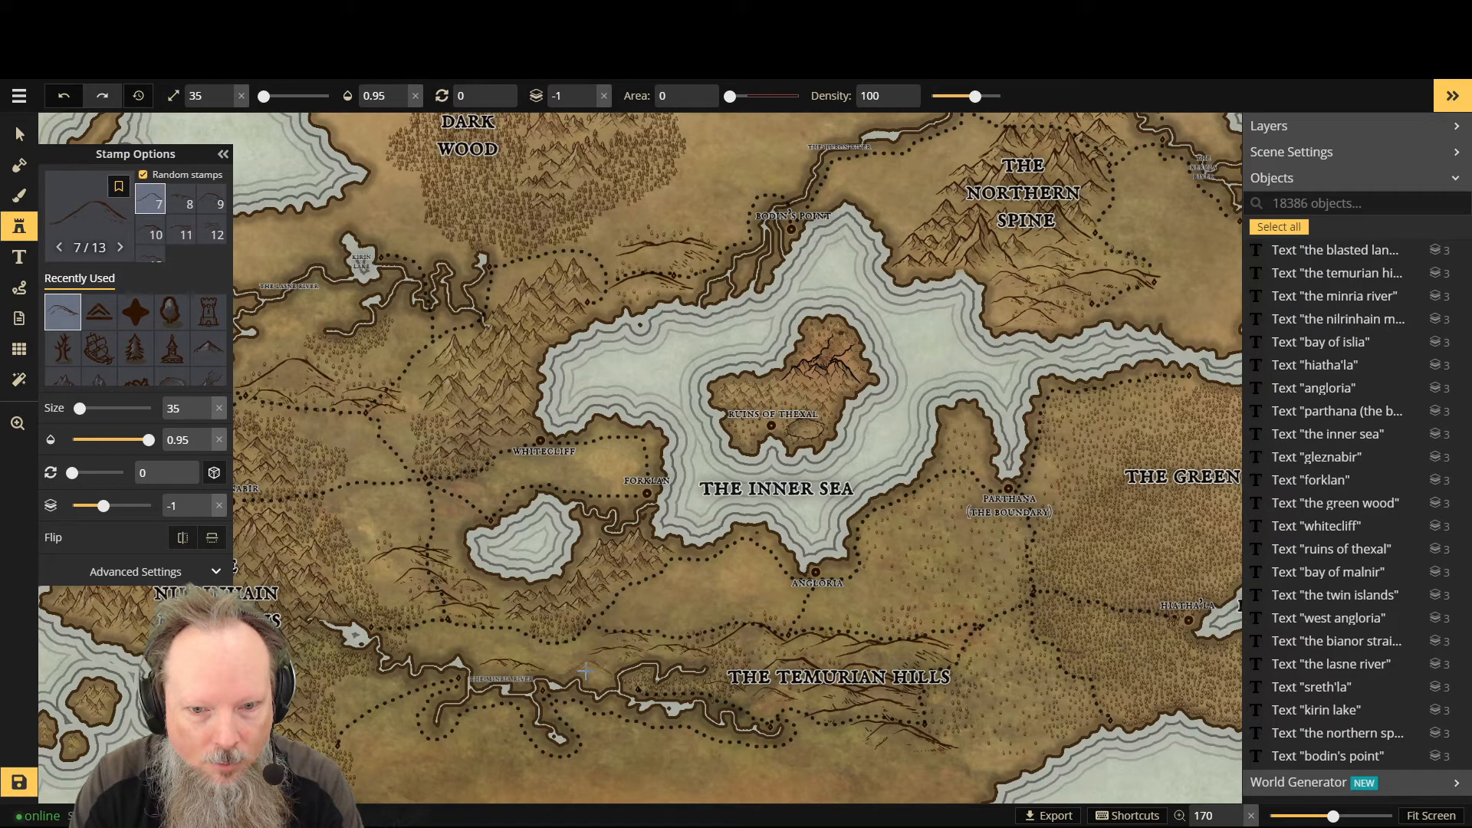
left_click(581, 666)
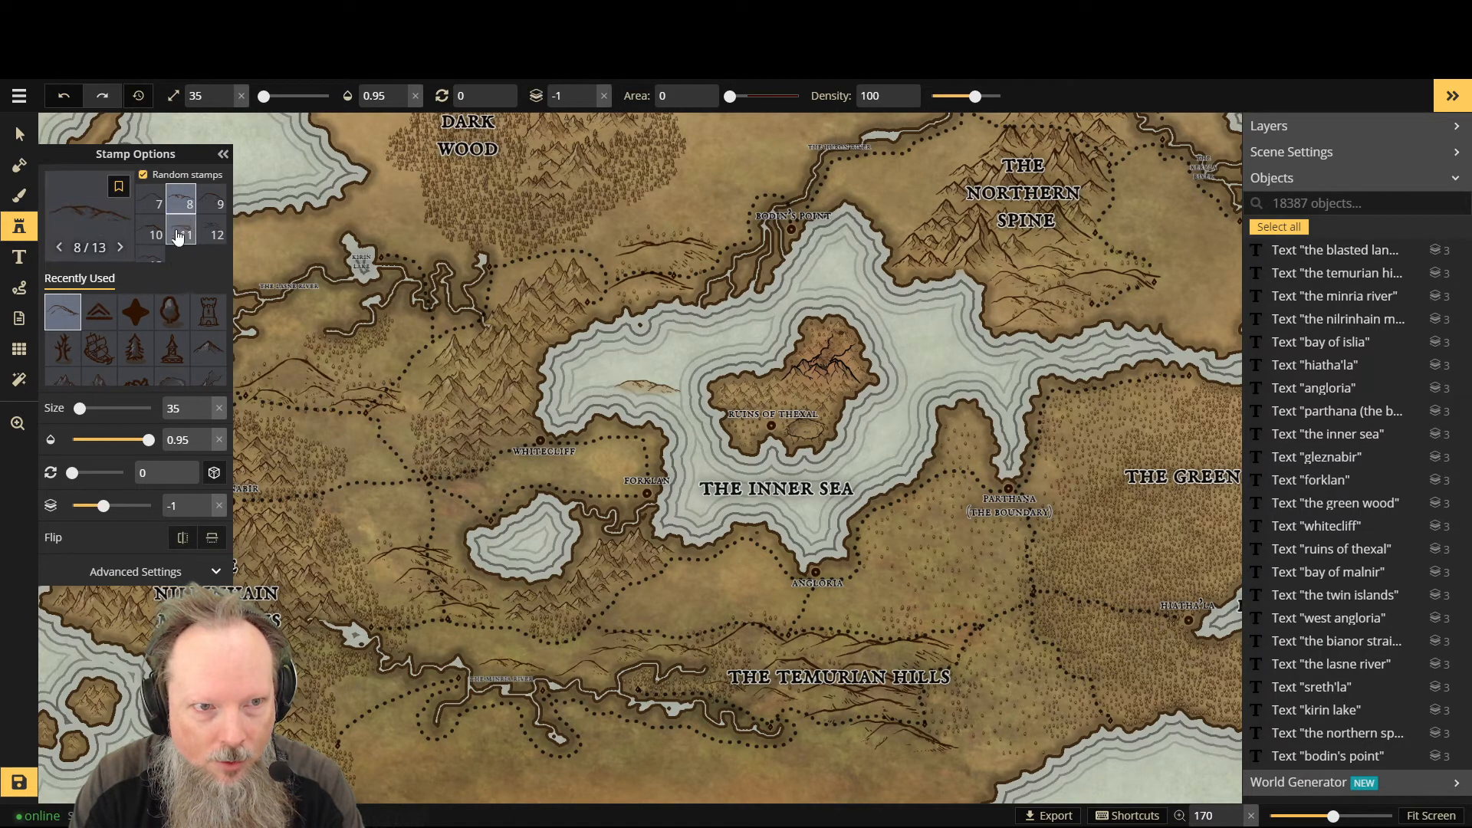
Step: Place hill variant 12 with opacity 1 on layer -2 on the north bank, just east of the river label
left_click(211, 234)
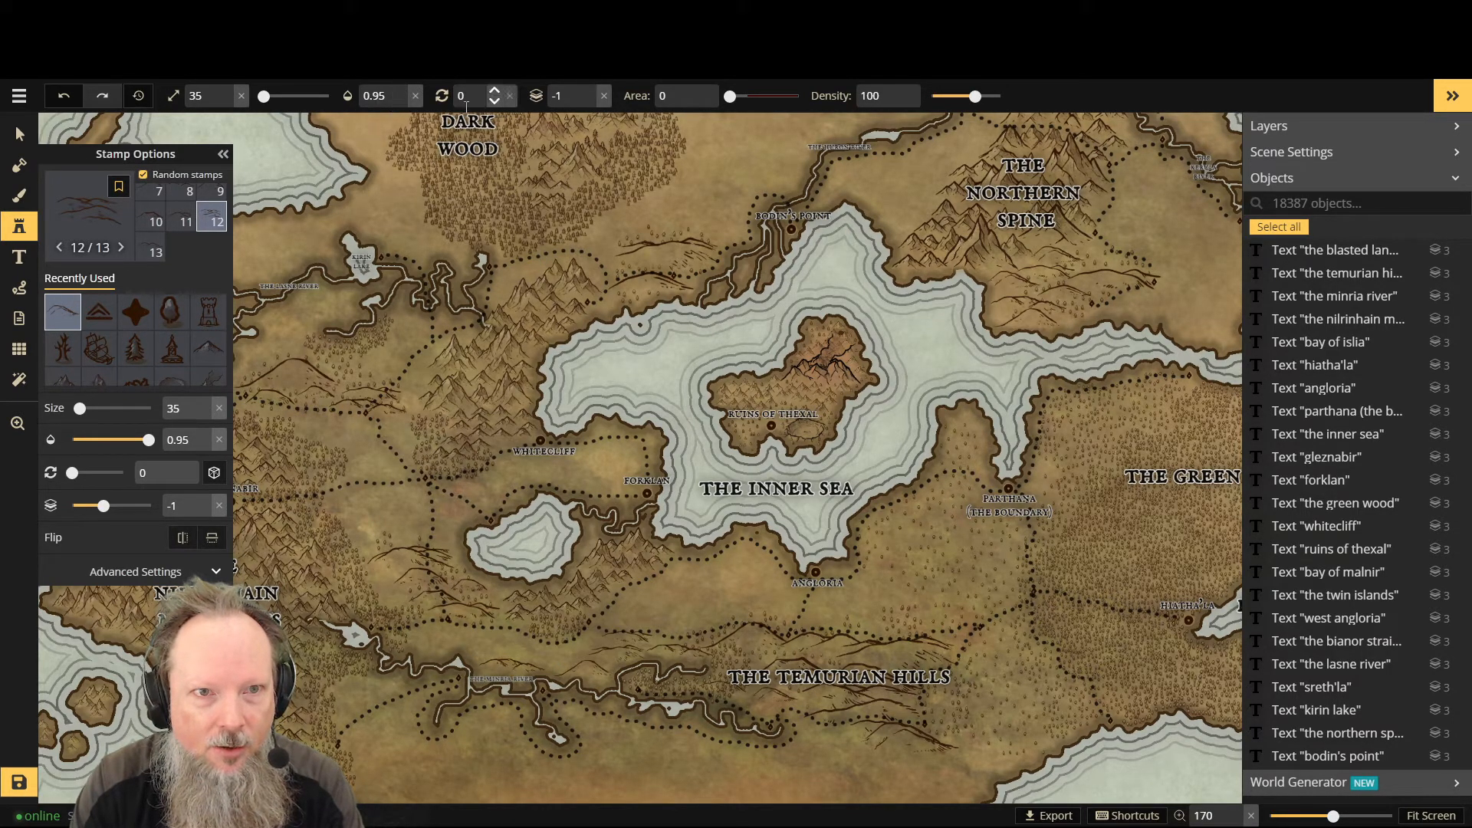
left_click(399, 90)
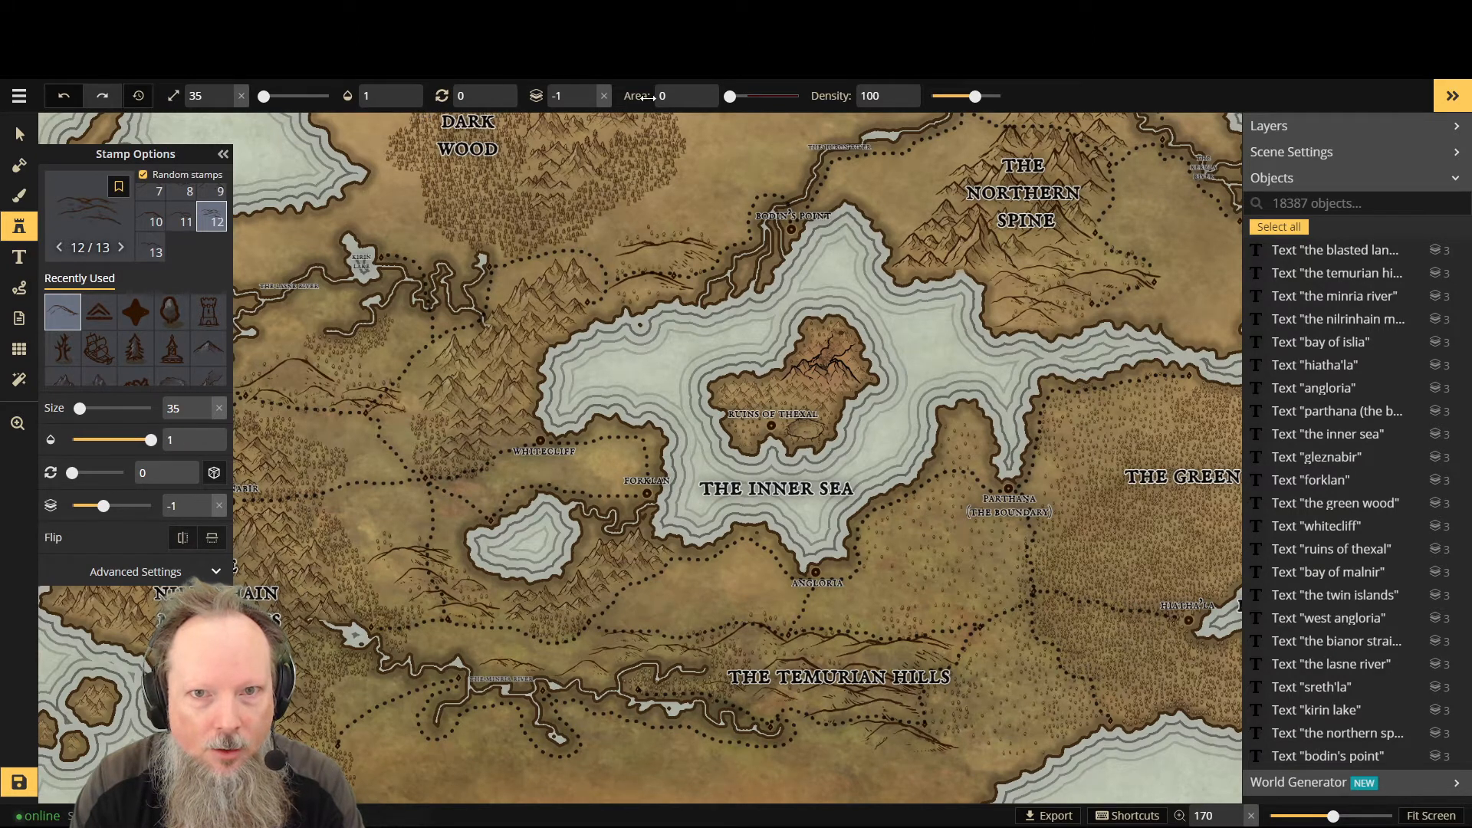
left_click(589, 101)
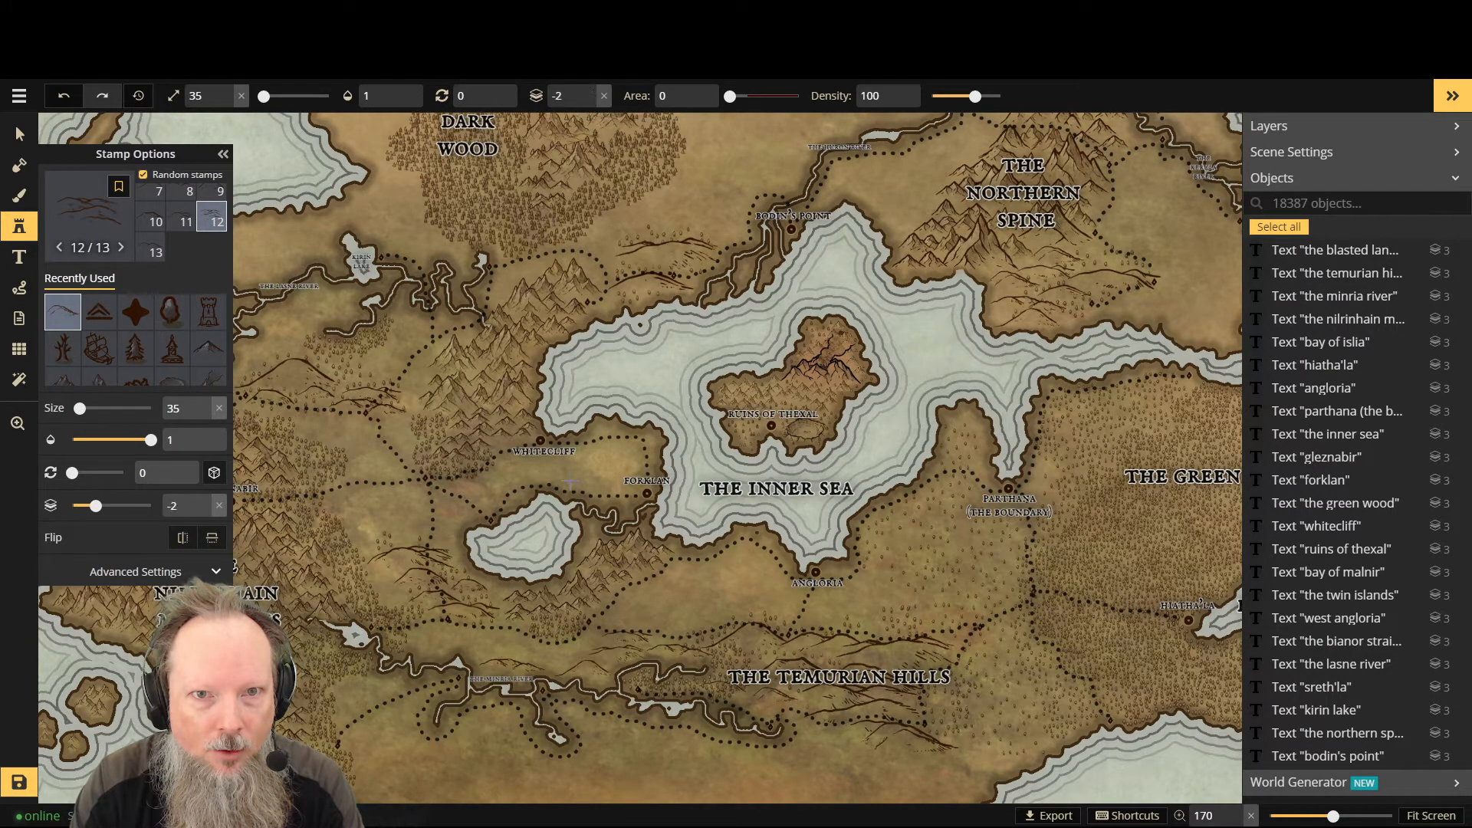
left_click(557, 662)
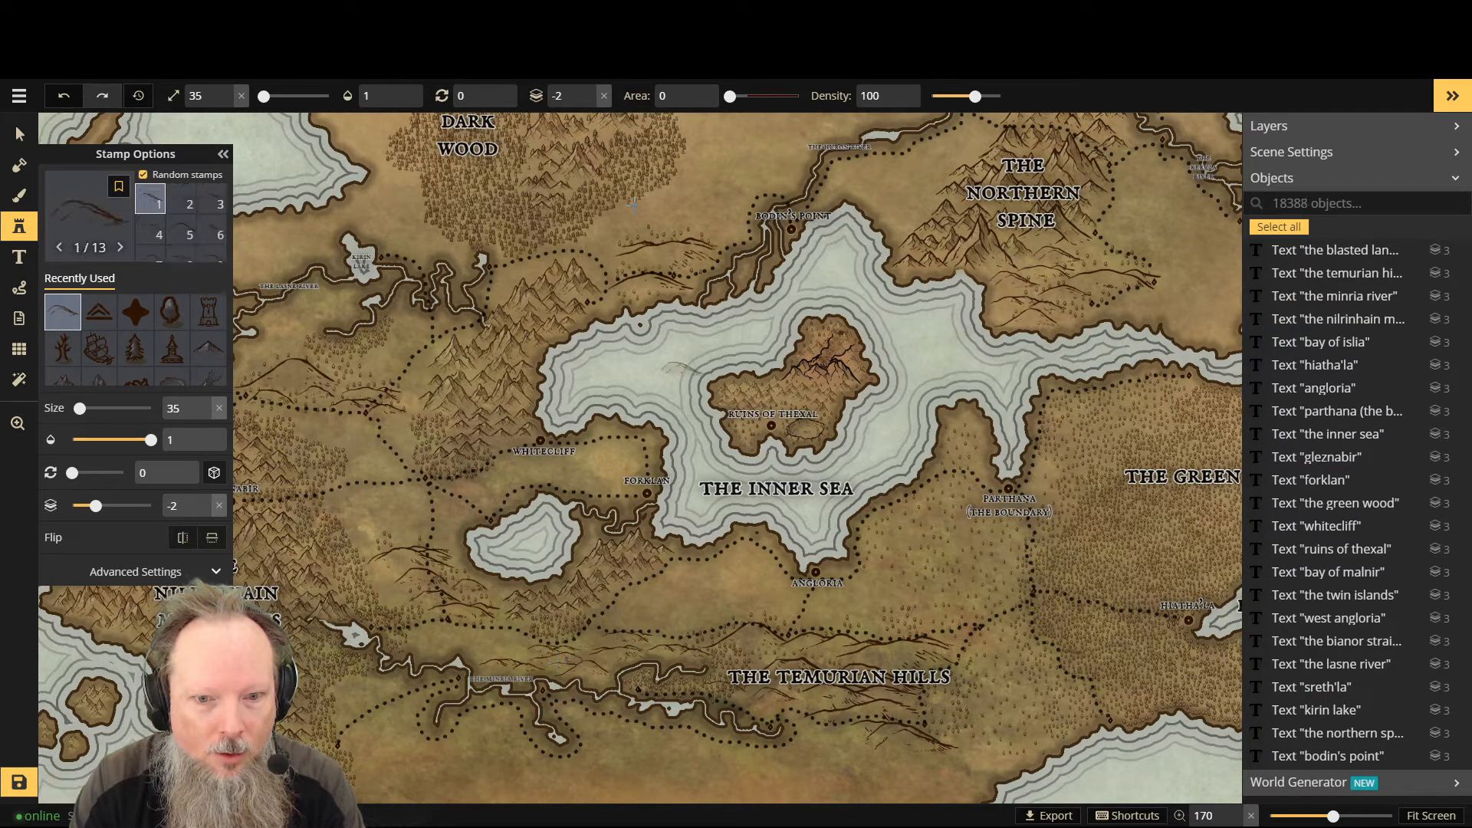
Step: Place three hill stamps on layer 0 north of the river label and one on layer -1 by the river southwest of the Temurian Hills
left_click(589, 92)
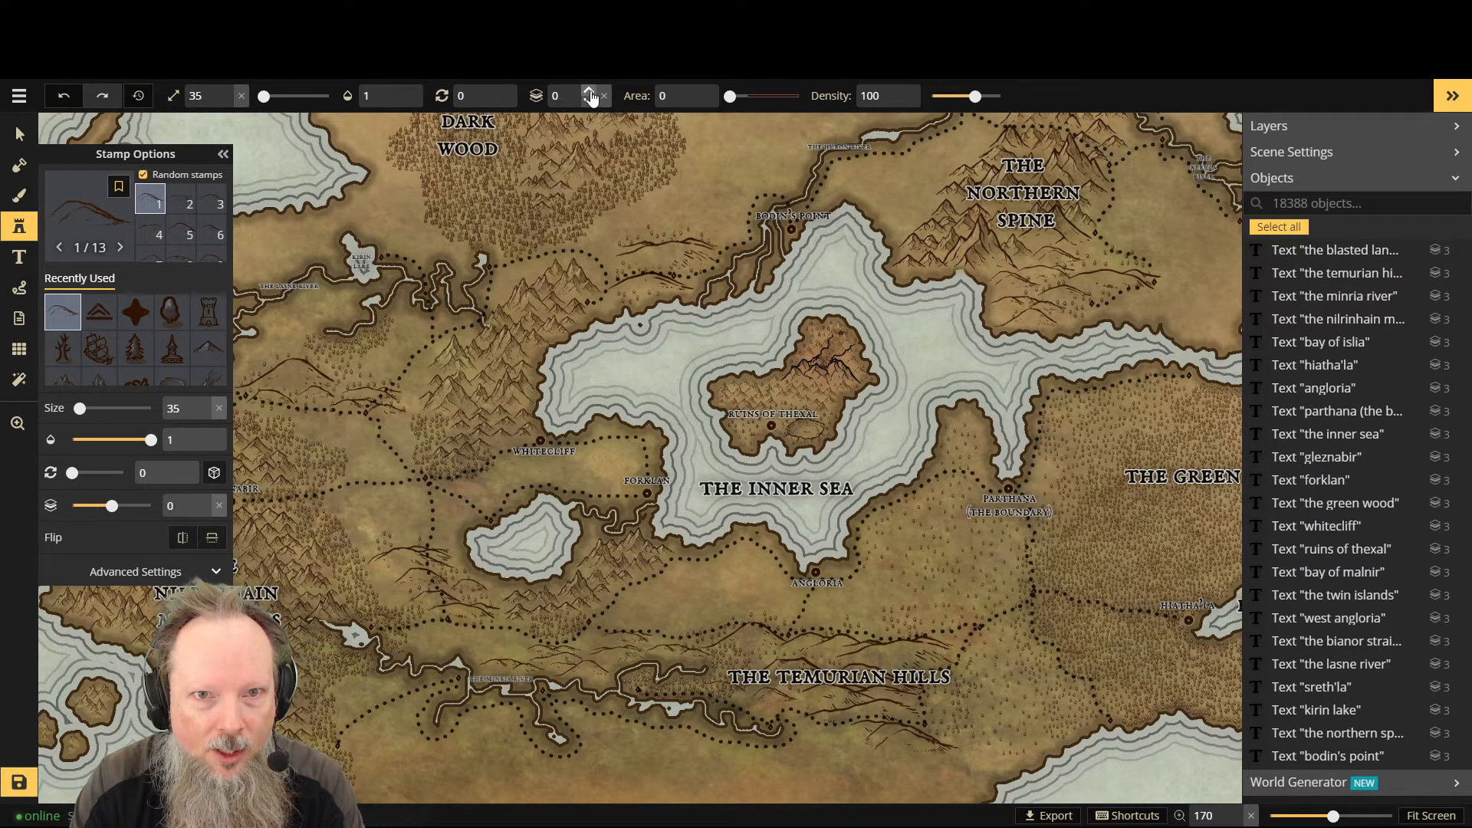
left_click(503, 651)
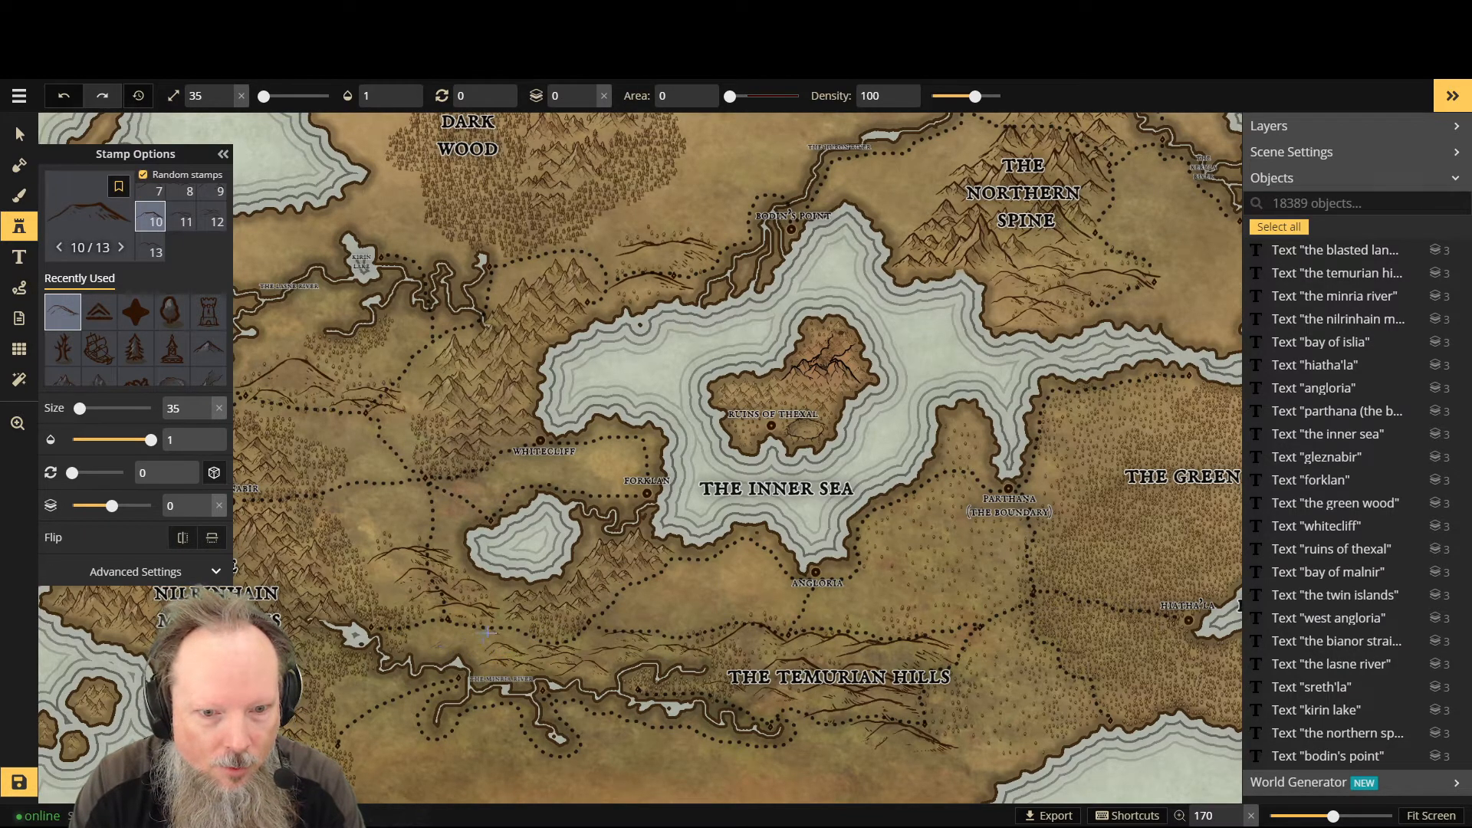
left_click(475, 639)
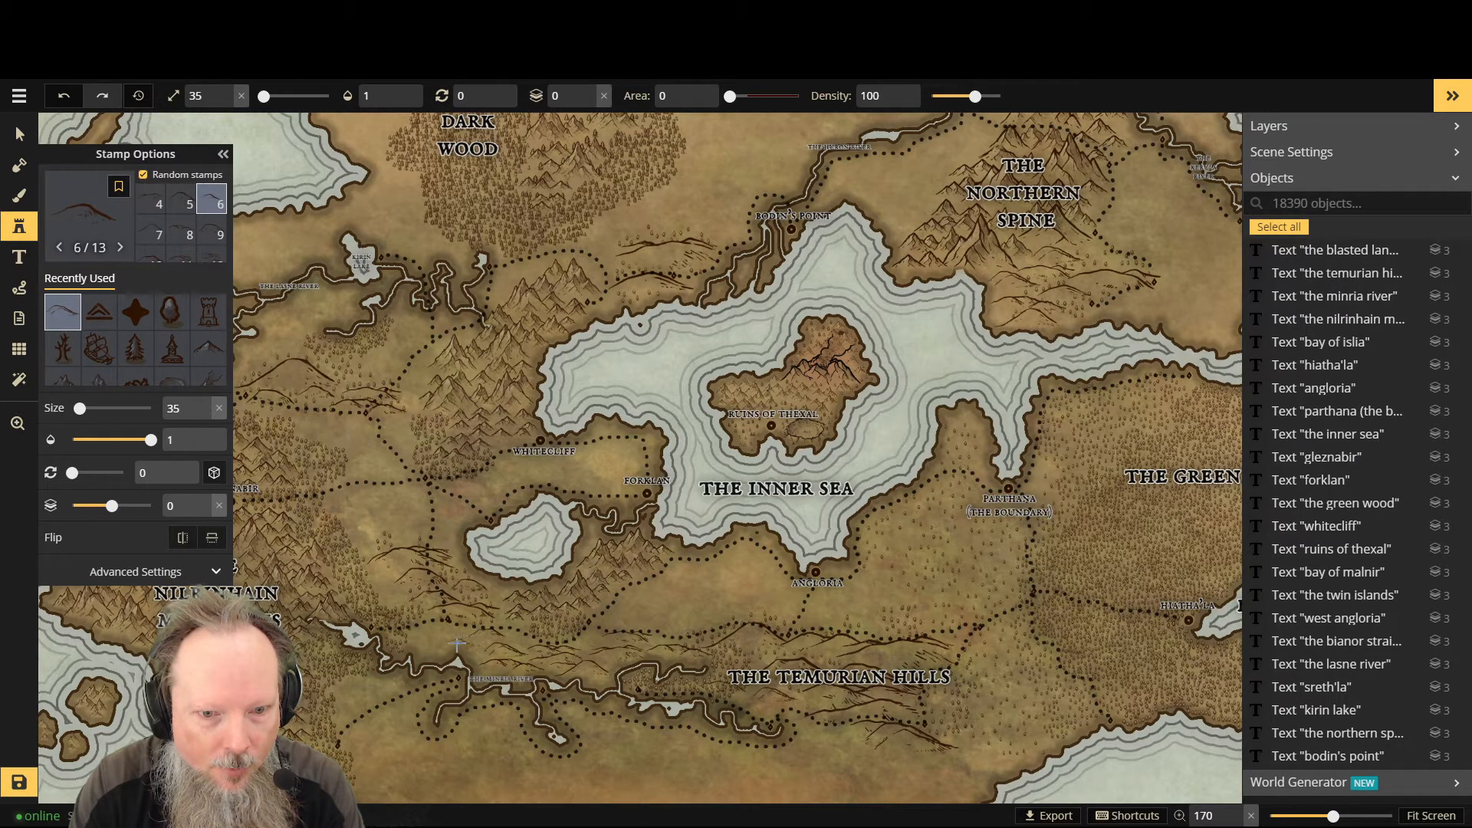
left_click(451, 639)
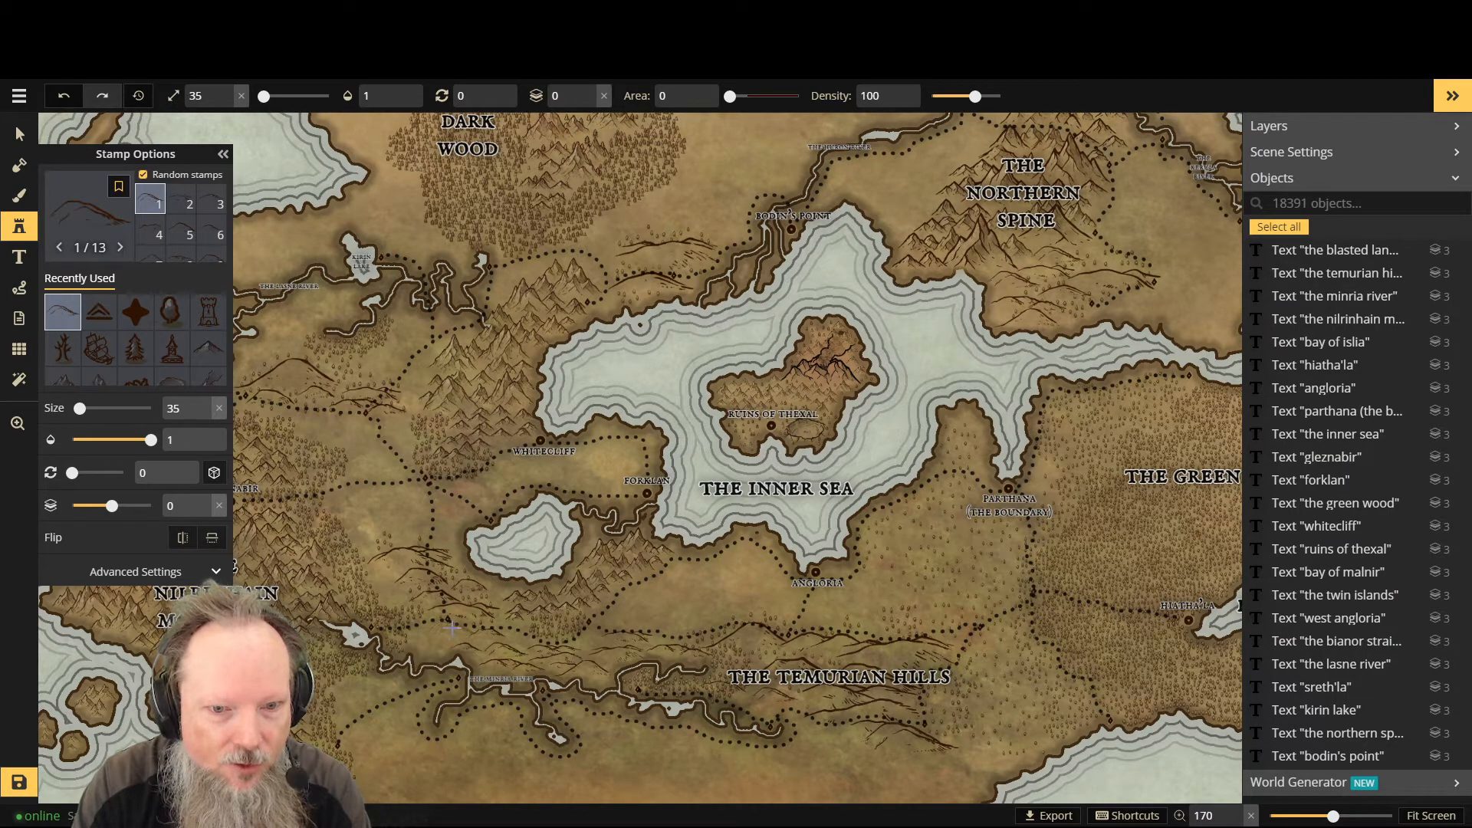
left_click(588, 101)
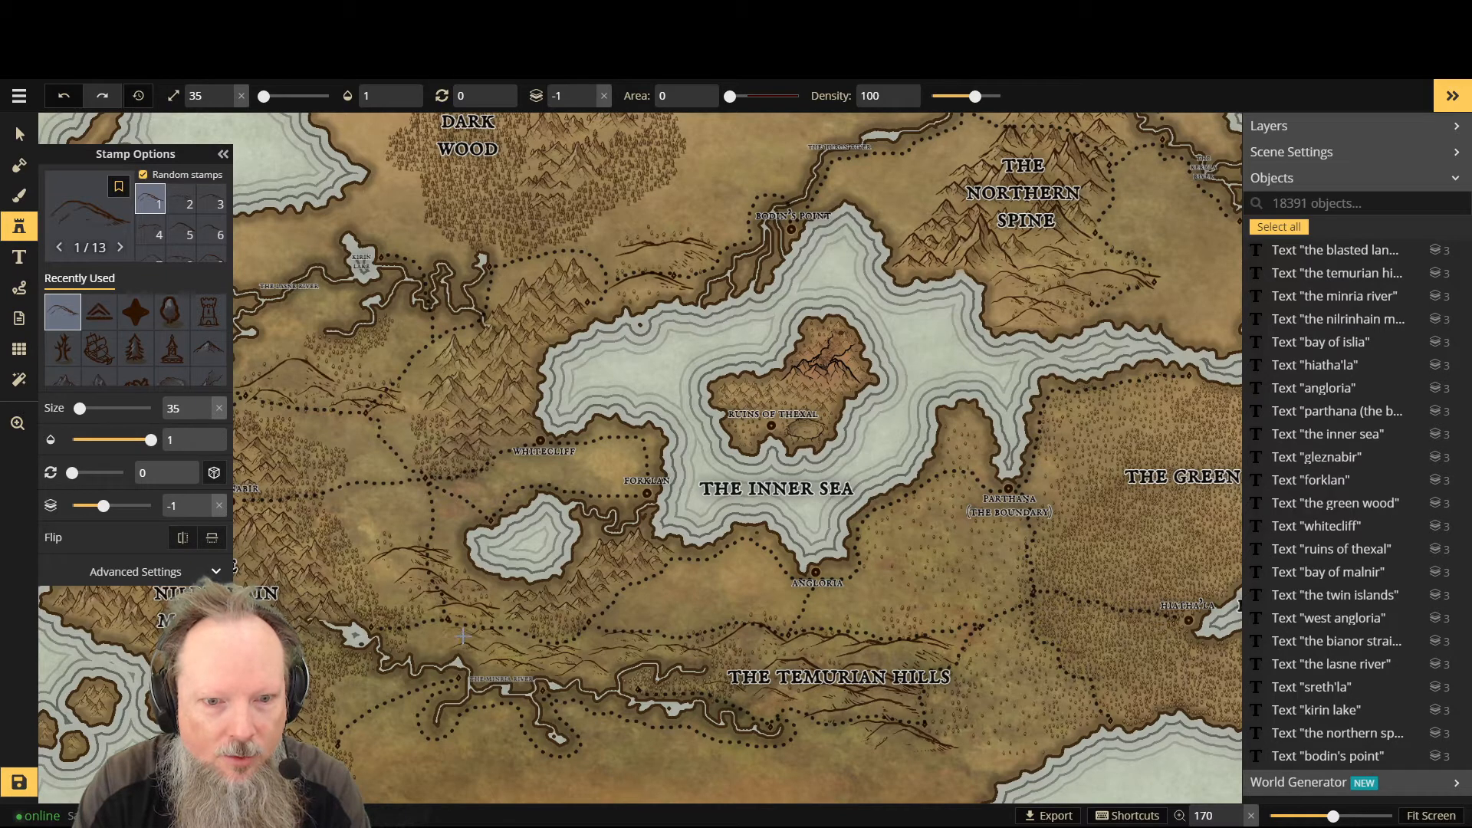
left_click(674, 705)
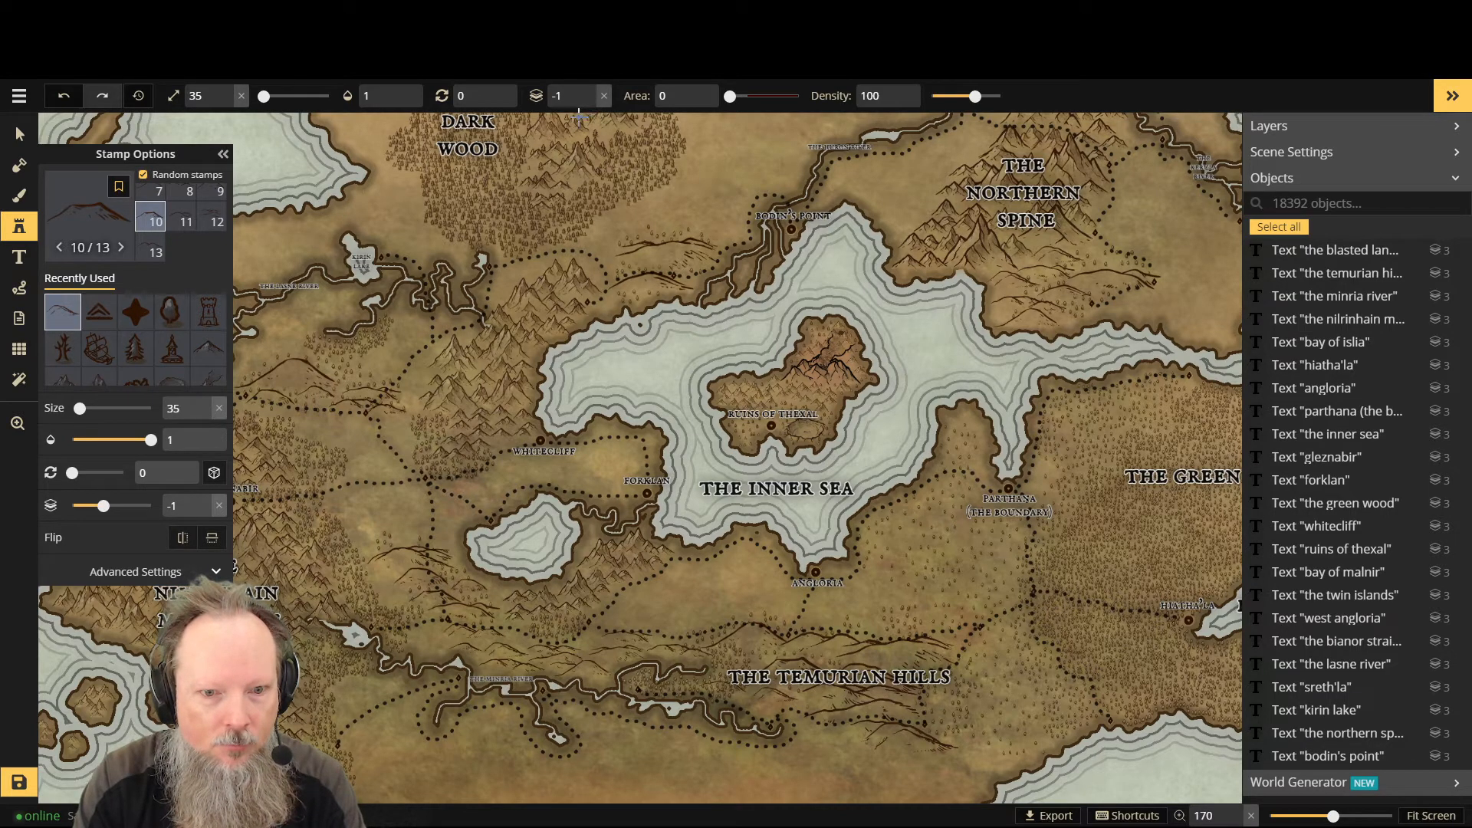
Step: Place eight hill stamps on layer 0 from west of the small lake northwestward across the dotted road toward the mountains
left_click(592, 91)
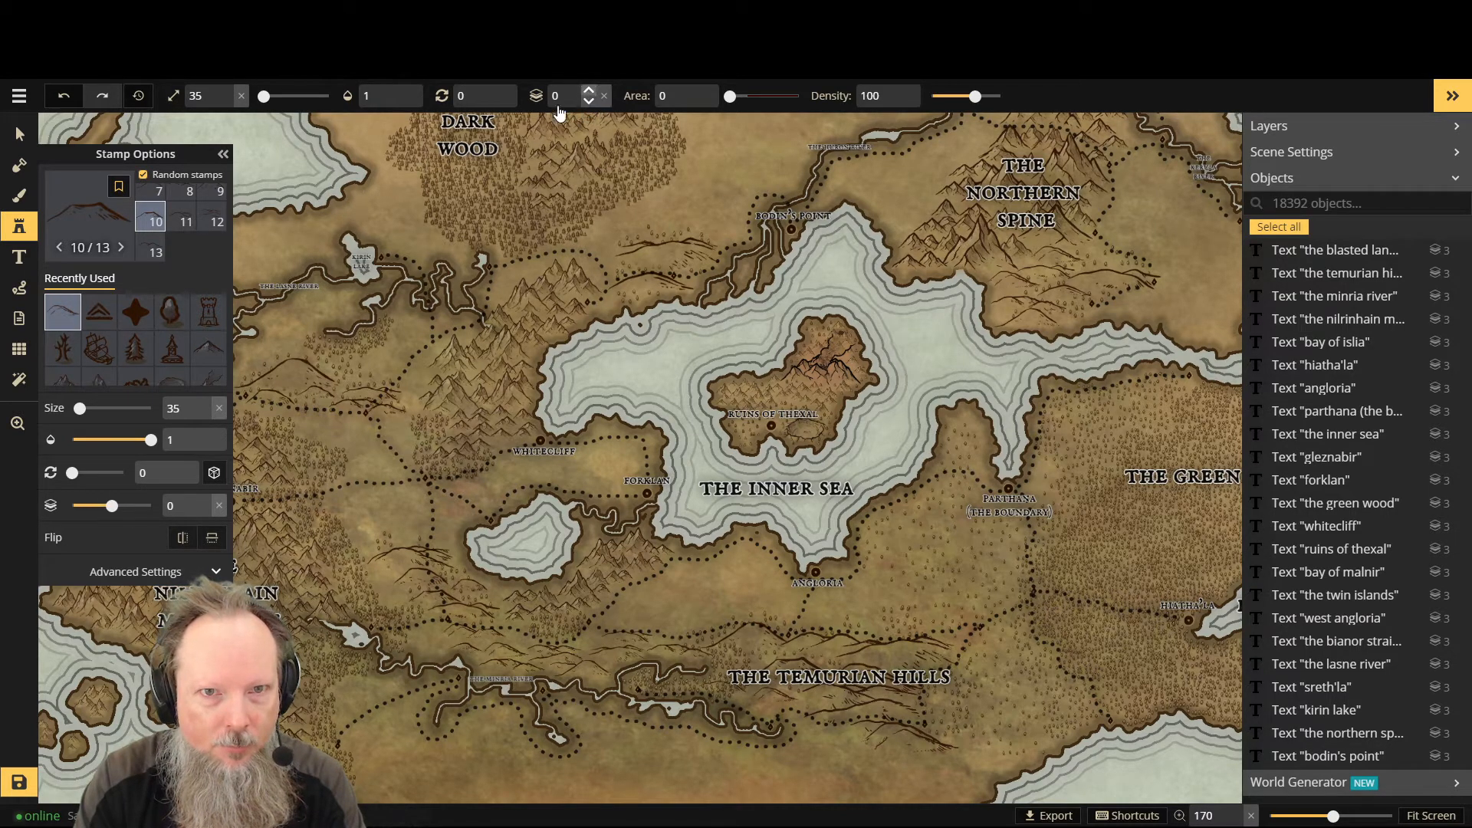
left_click(401, 537)
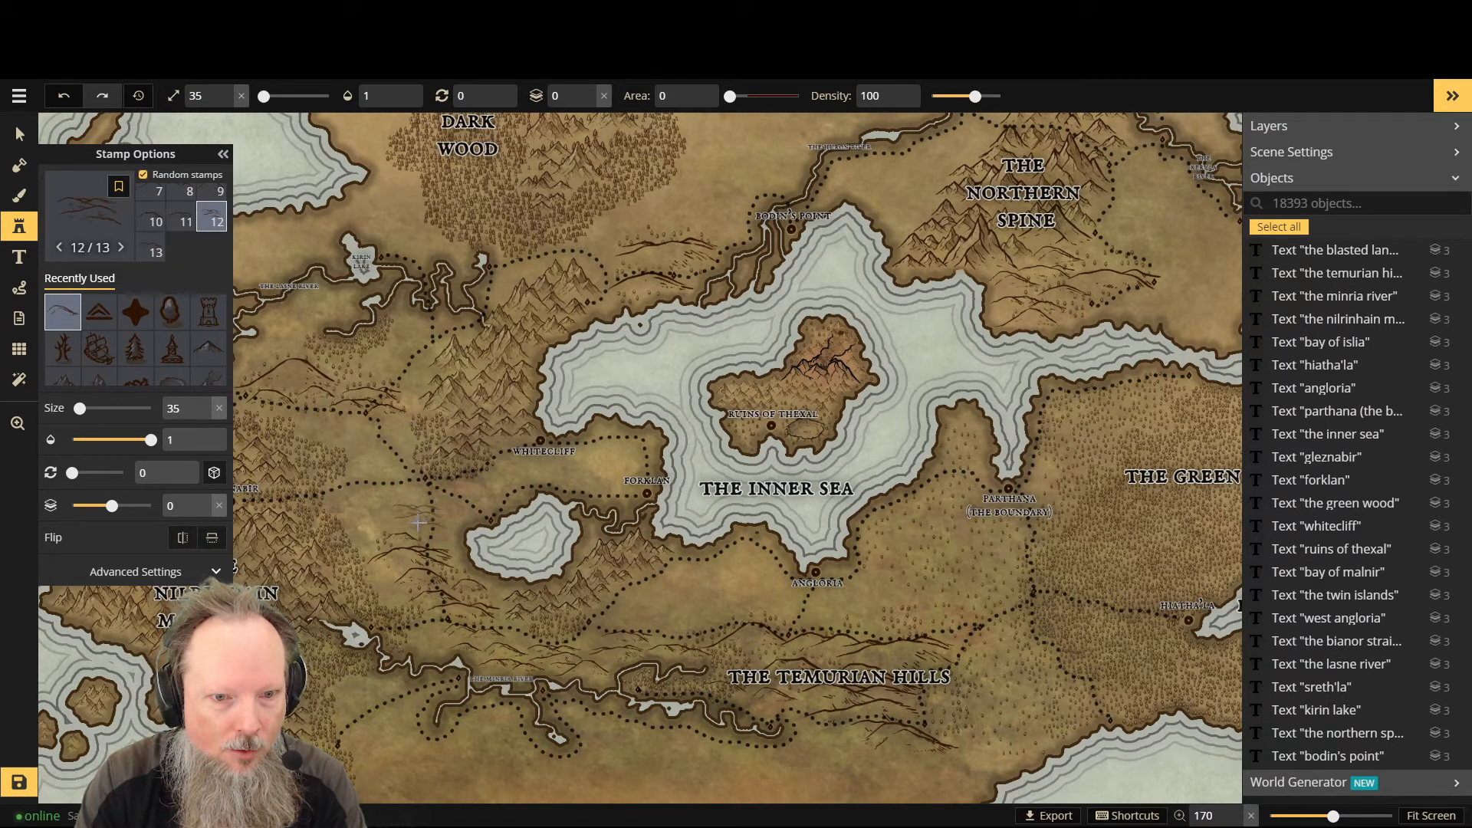
left_click(418, 522)
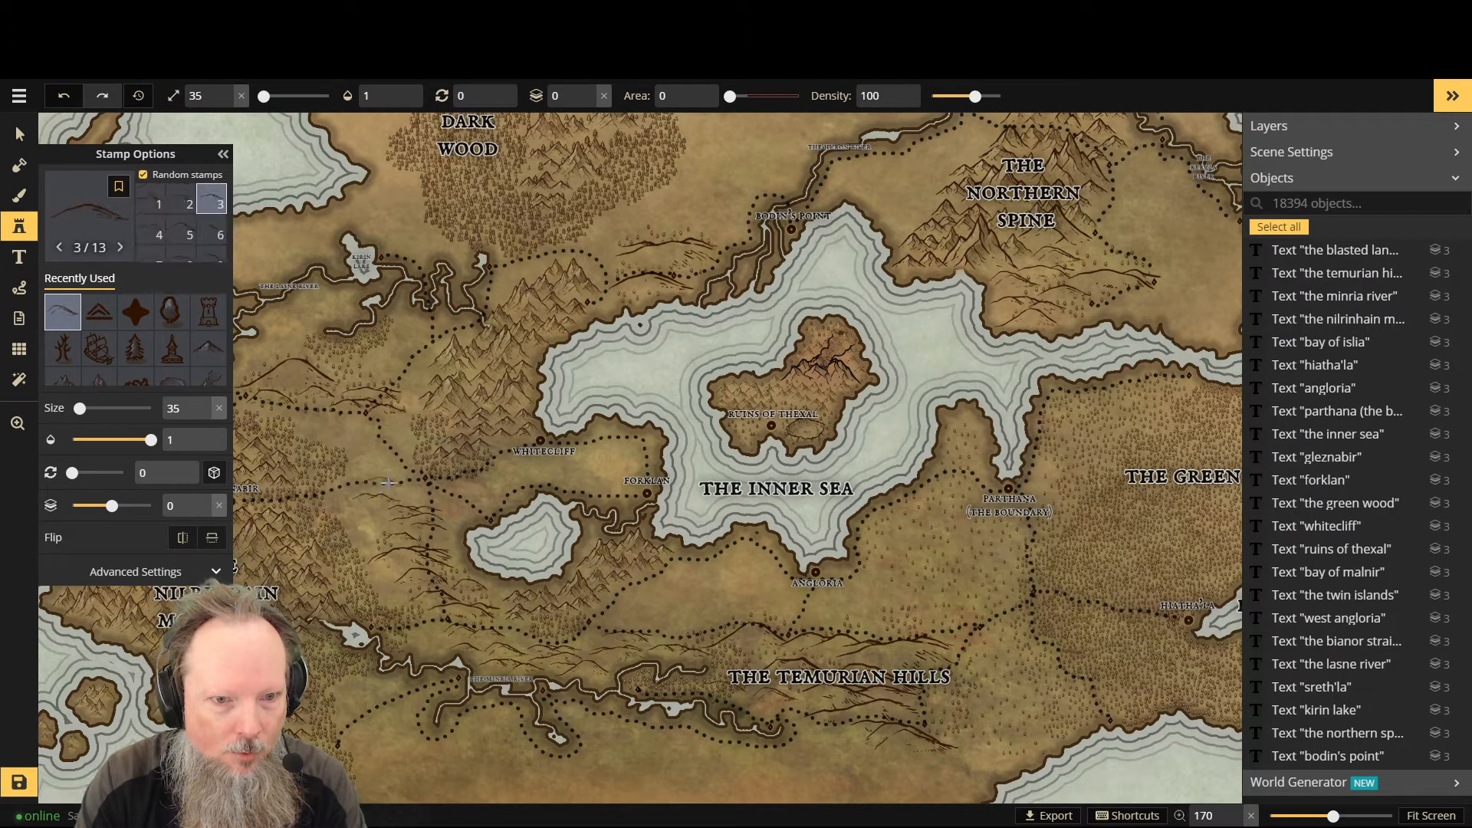
left_click(387, 497)
left_click(413, 489)
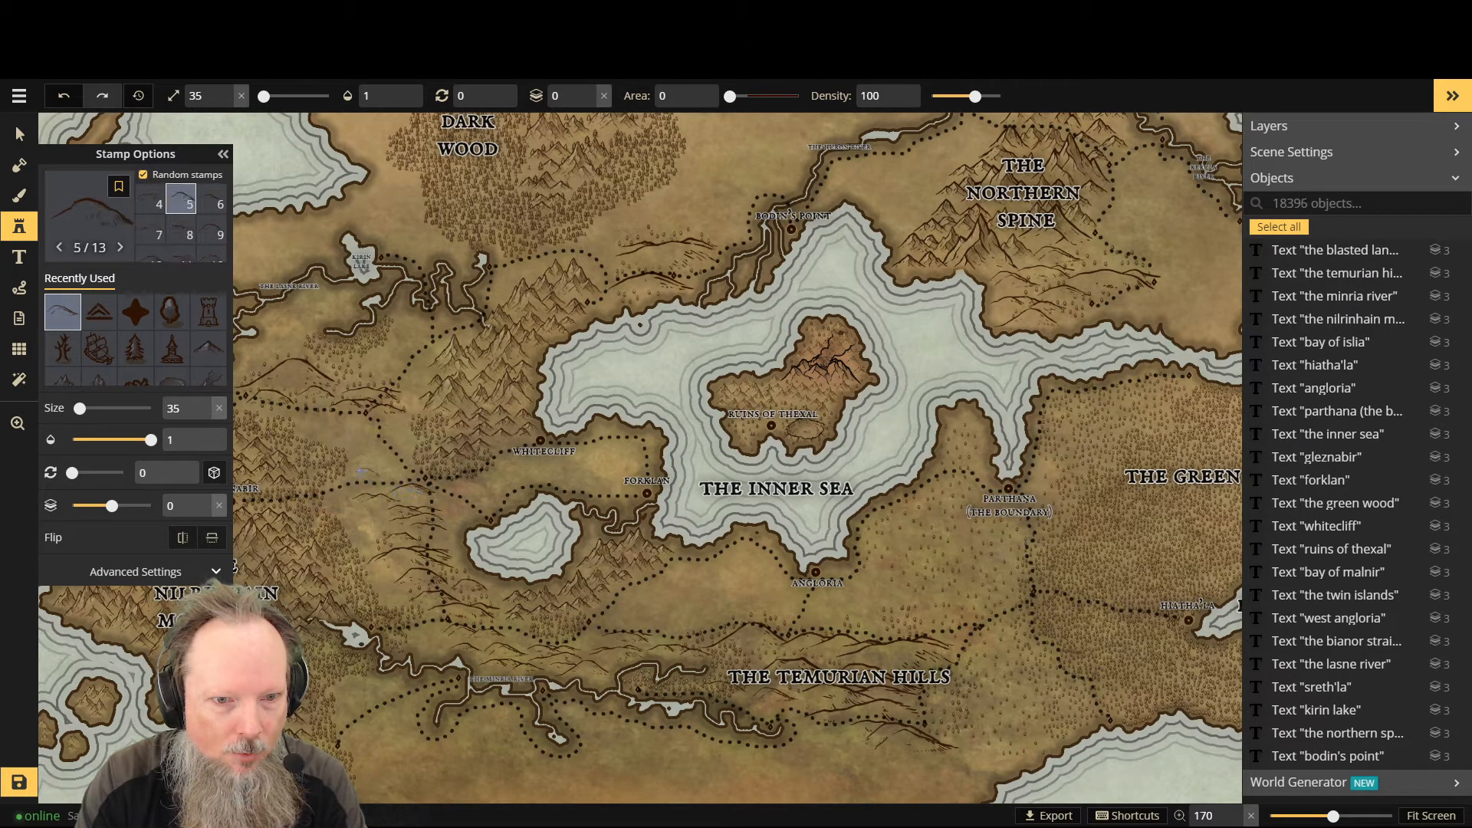
left_click(377, 478)
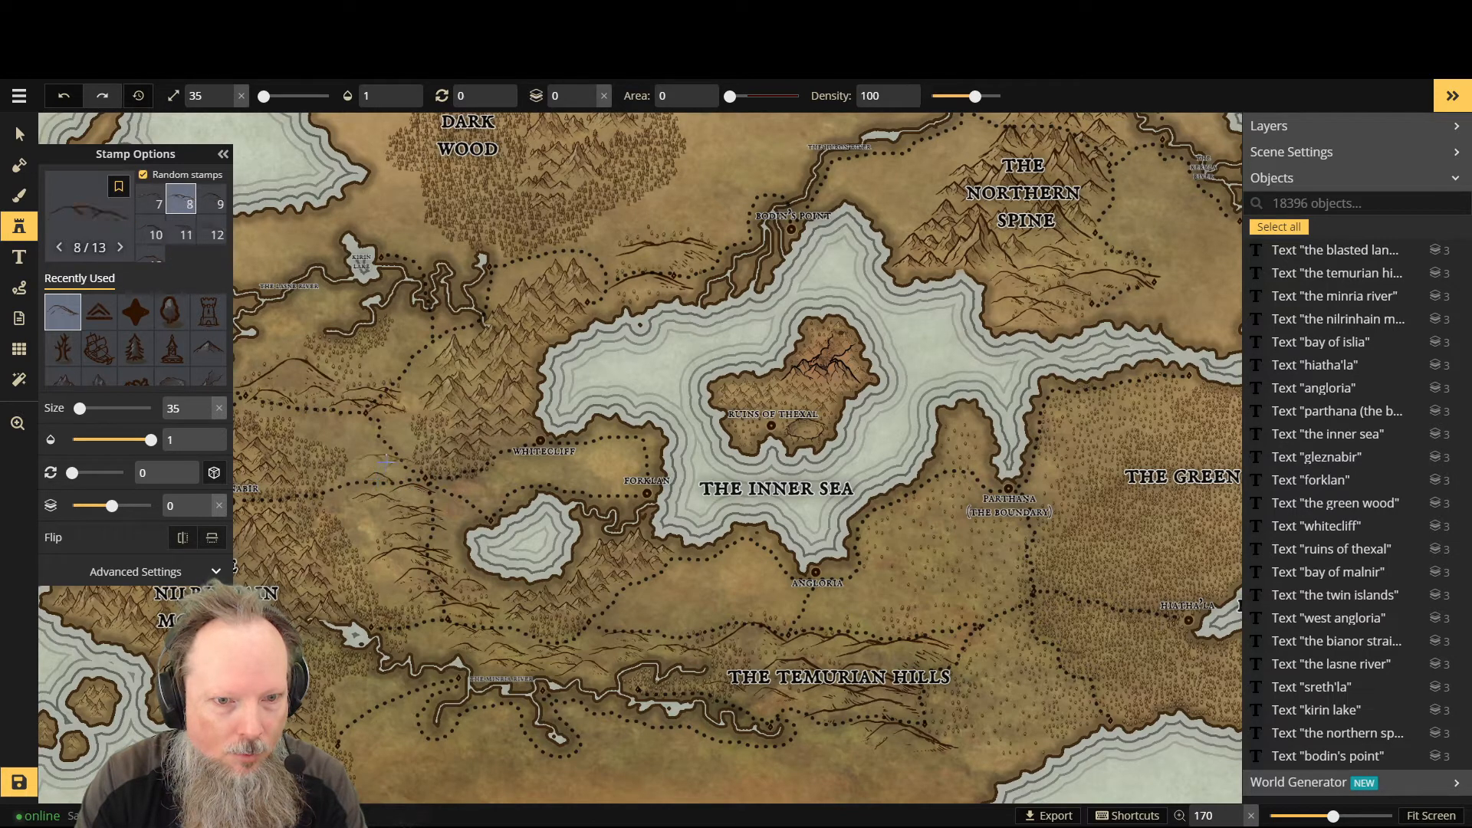
left_click(375, 460)
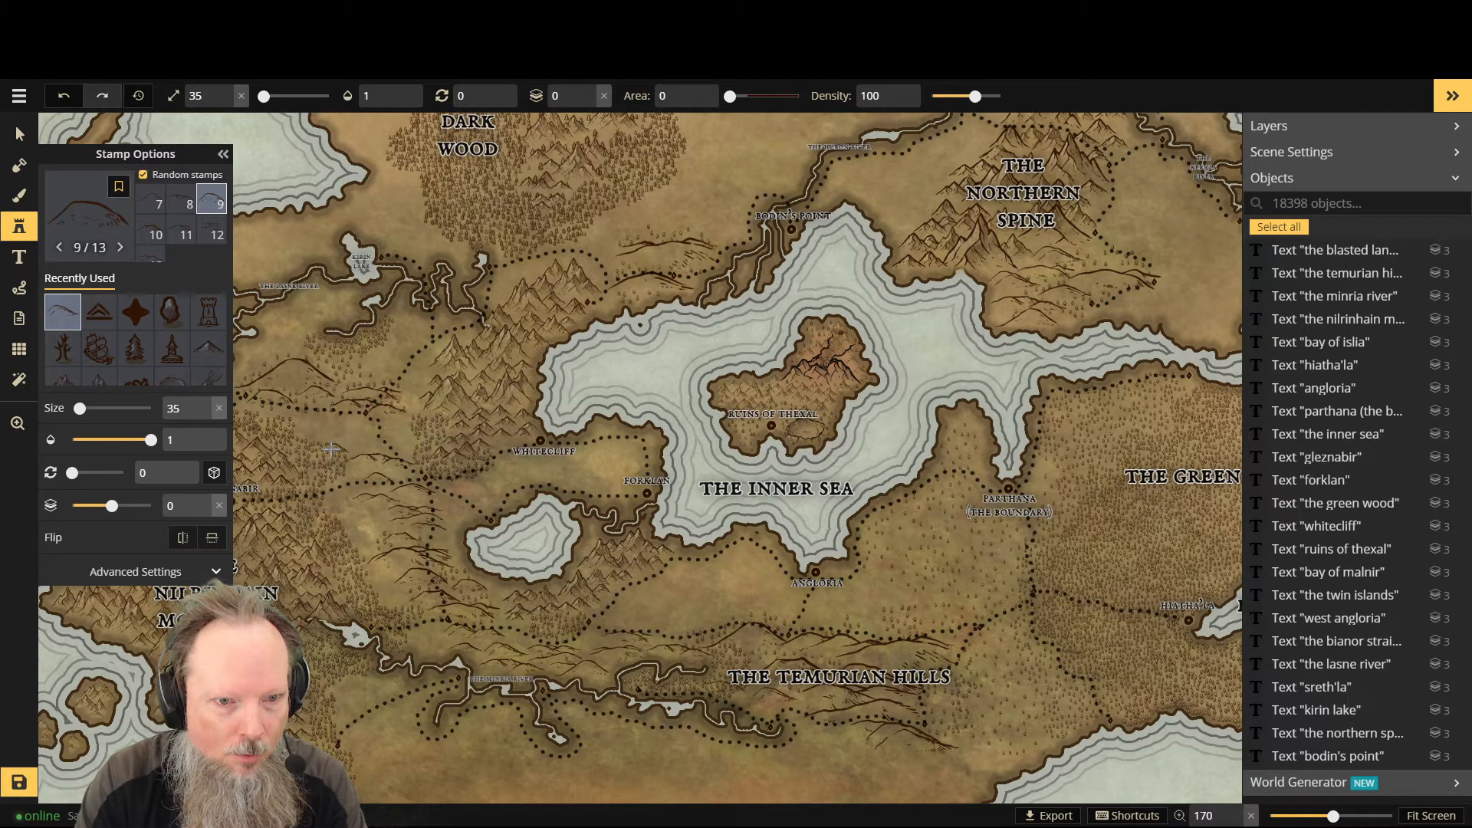
left_click(331, 448)
left_click(316, 437)
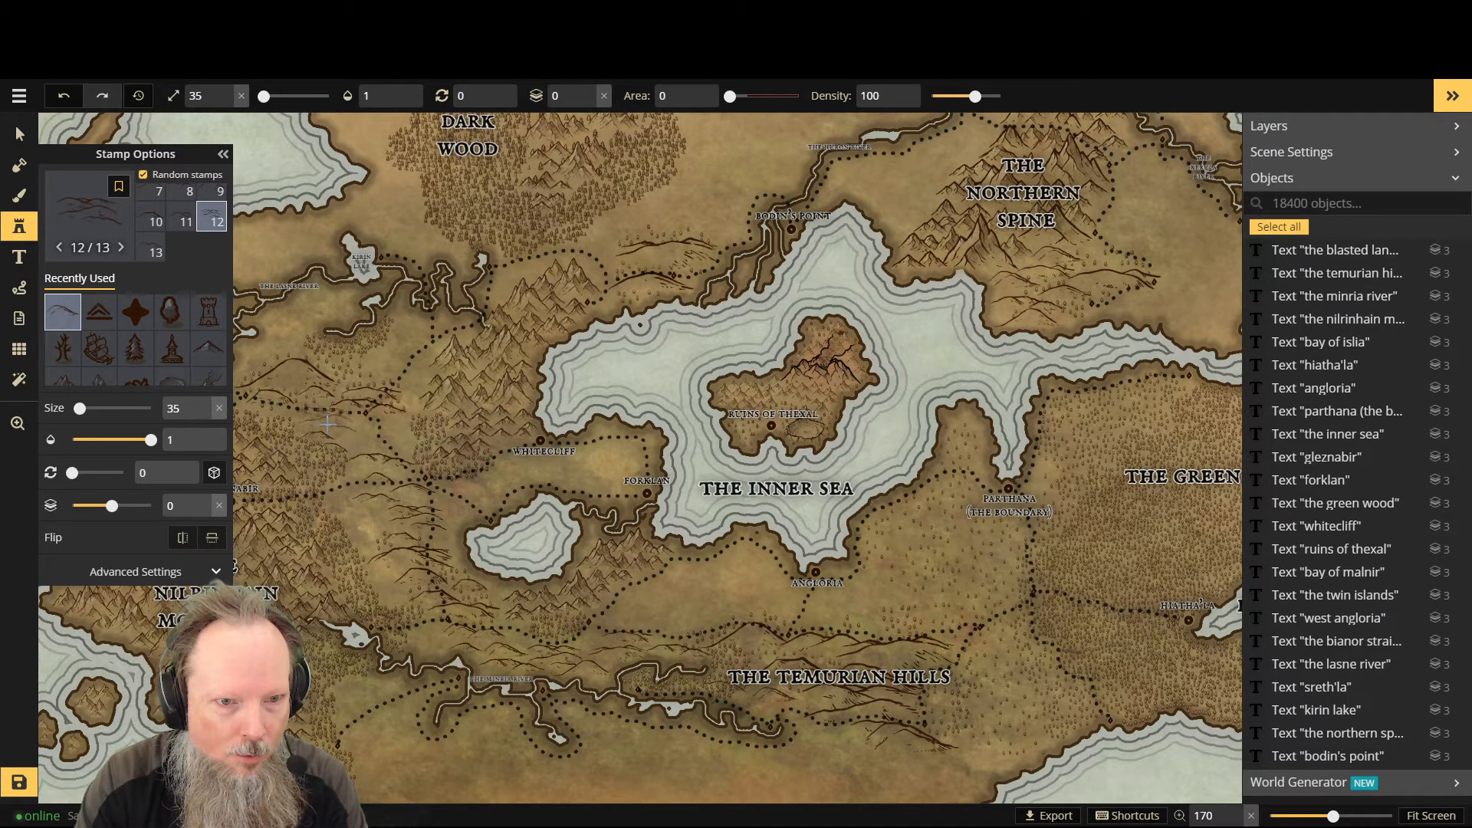
Step: Fill the gap between the mountains and the dotted road west of Whitecliff with one hill stamp on layer -1 and one on layer 0
left_click(591, 101)
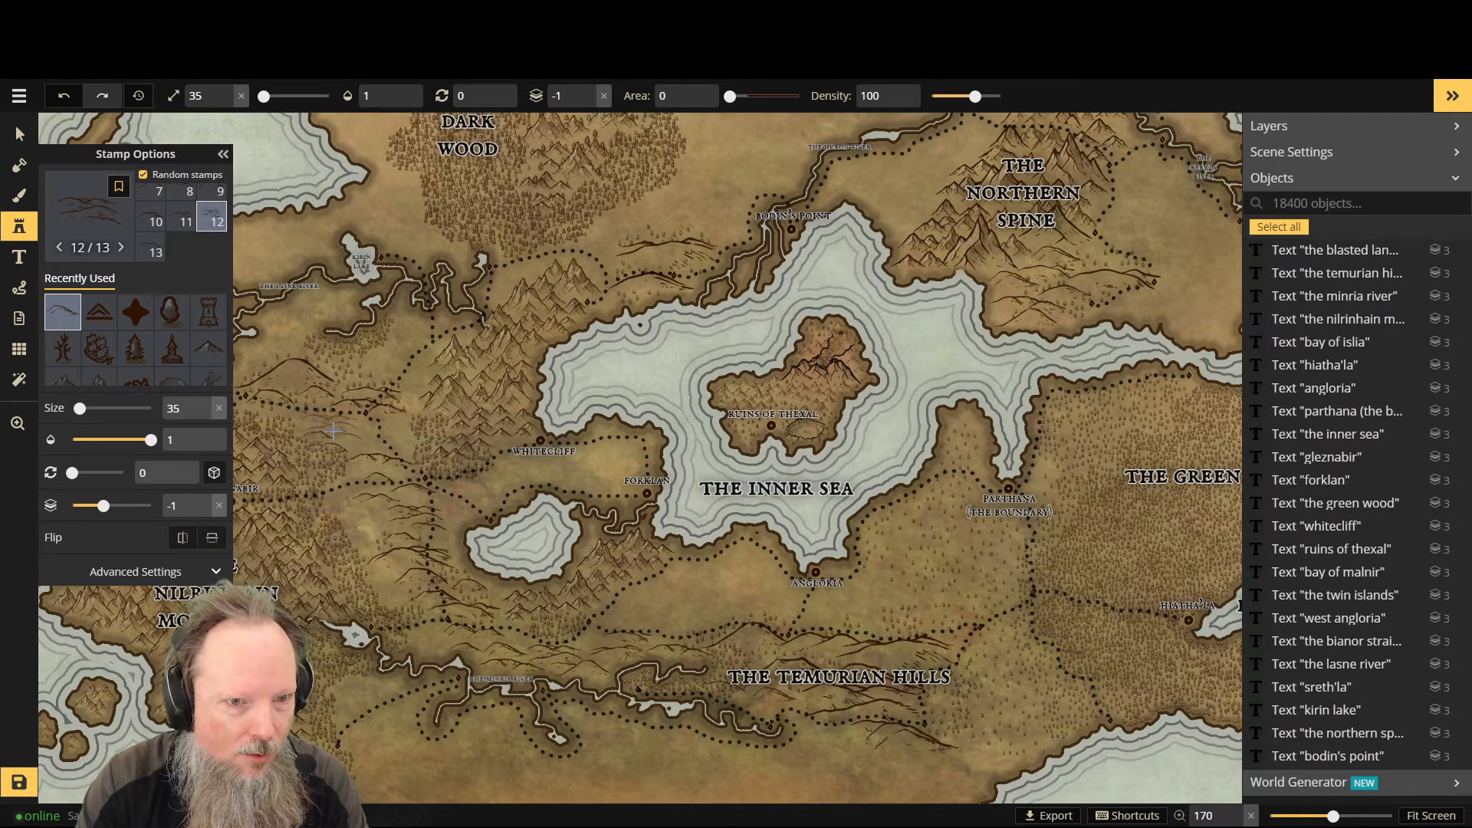
left_click(335, 432)
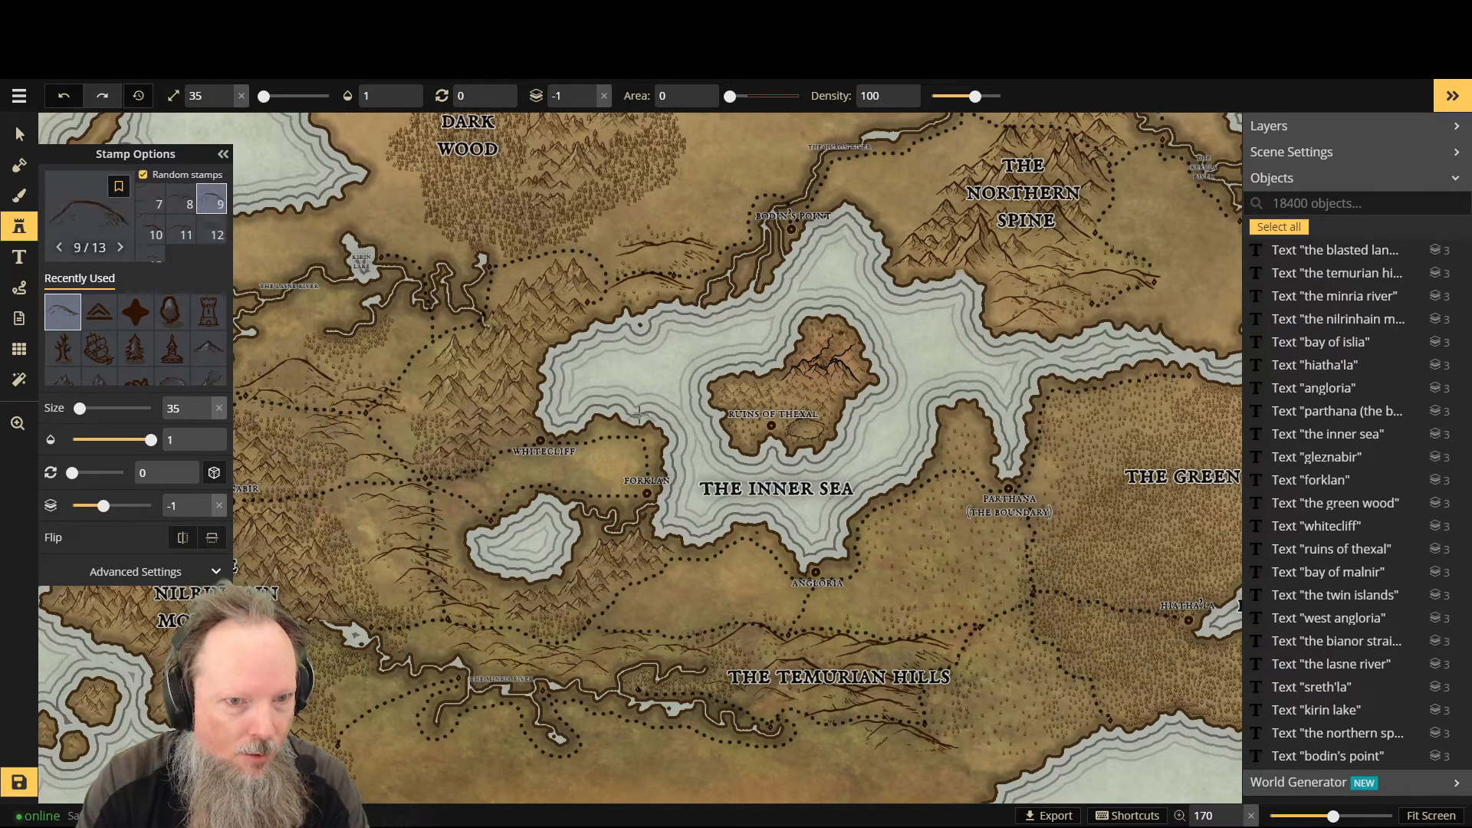
left_click(591, 91)
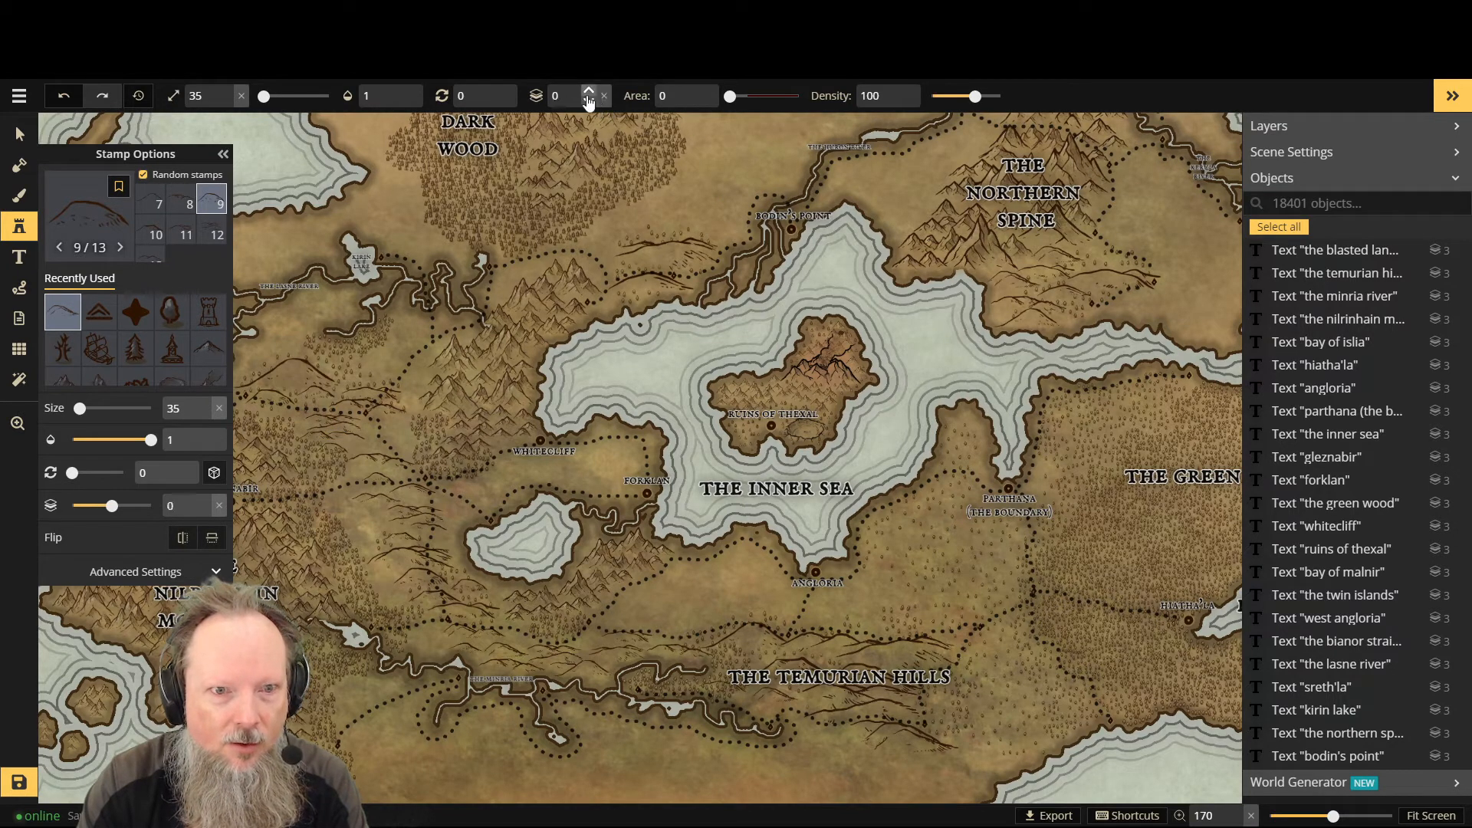
left_click(366, 446)
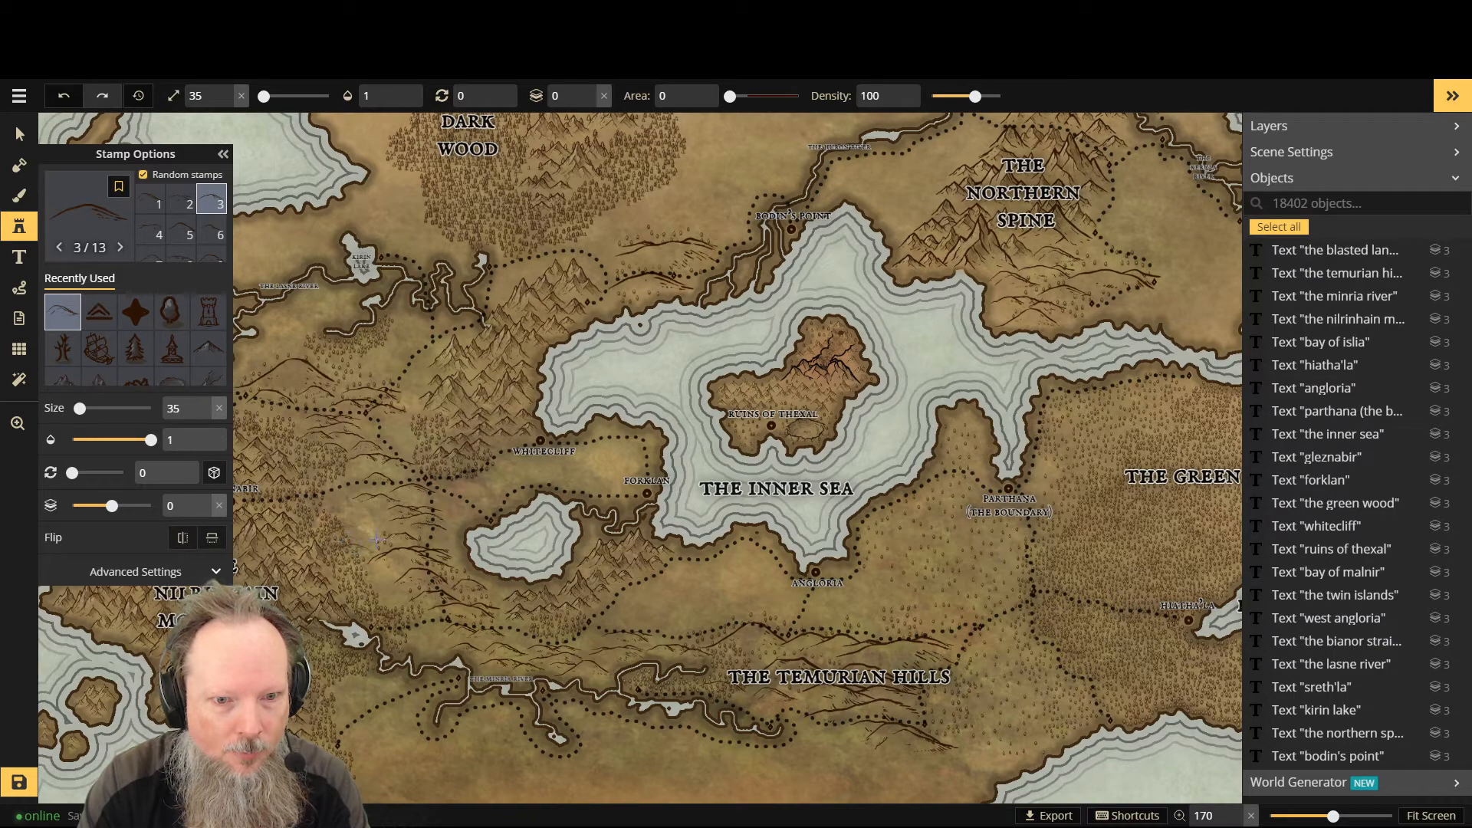
Step: Review the added hills across the wider map and save the map
scroll(379, 543, "down", 5)
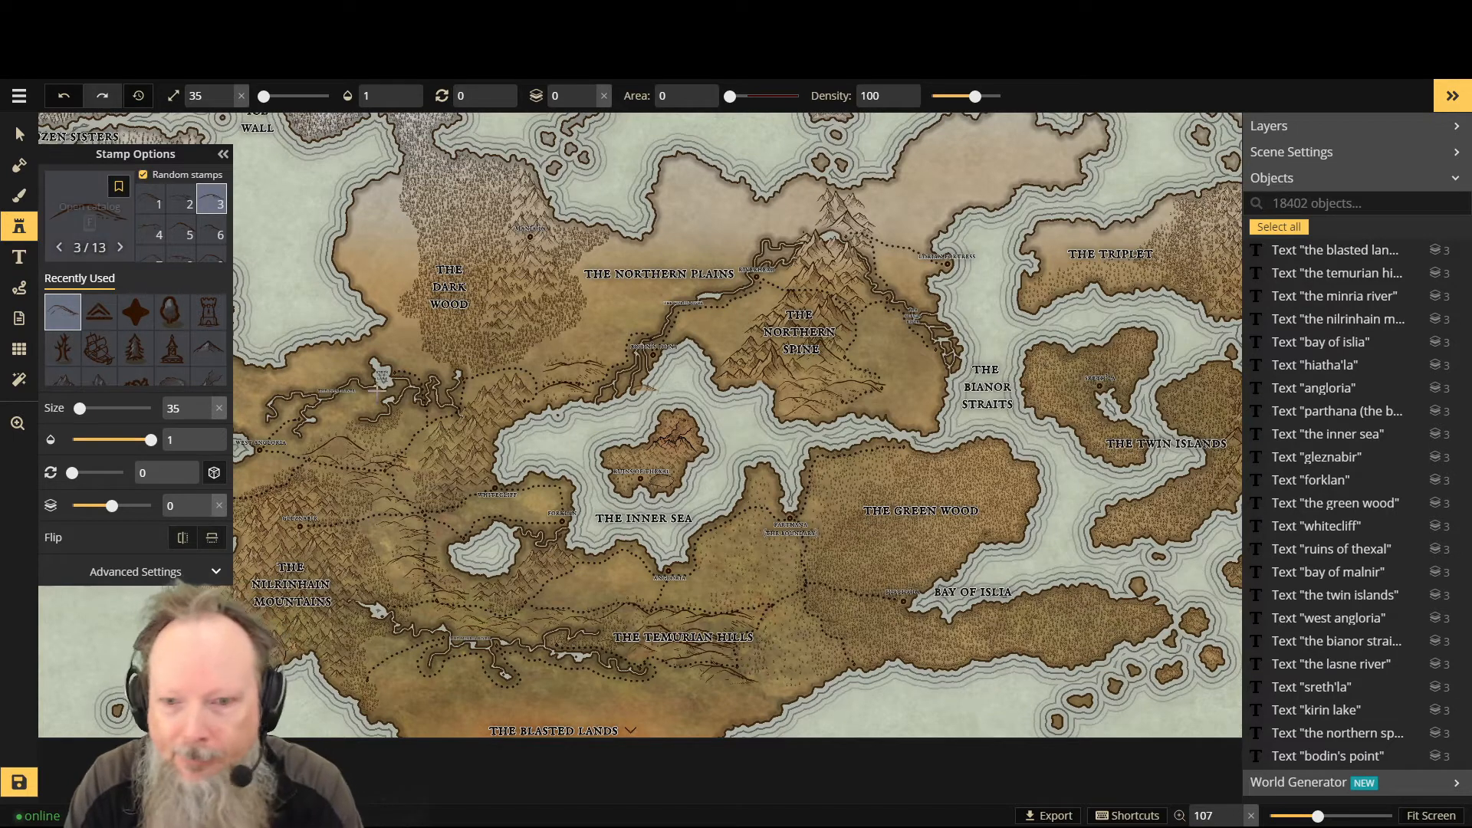
left_click(20, 782)
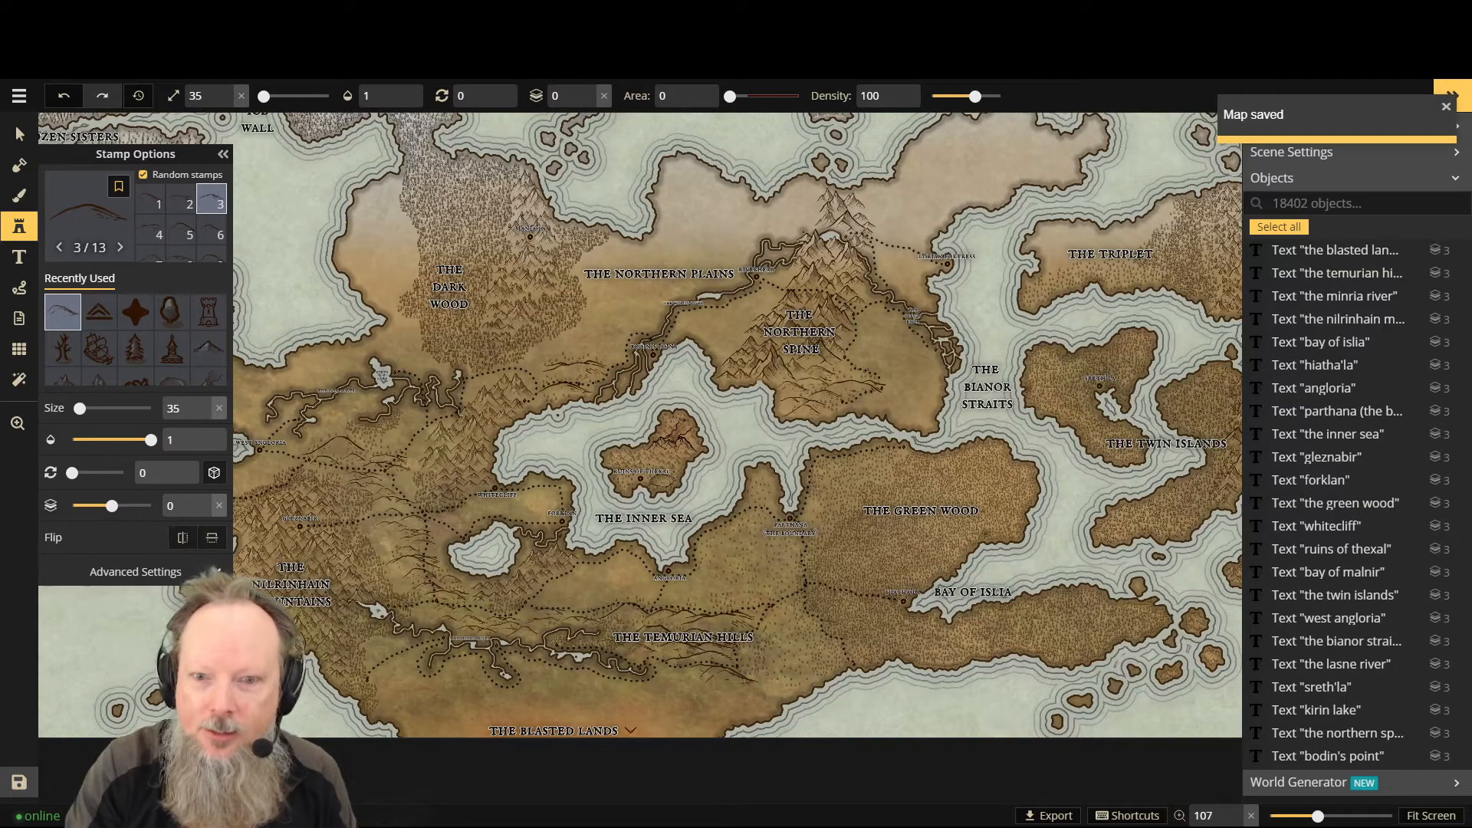
scroll(663, 650, "up", 2)
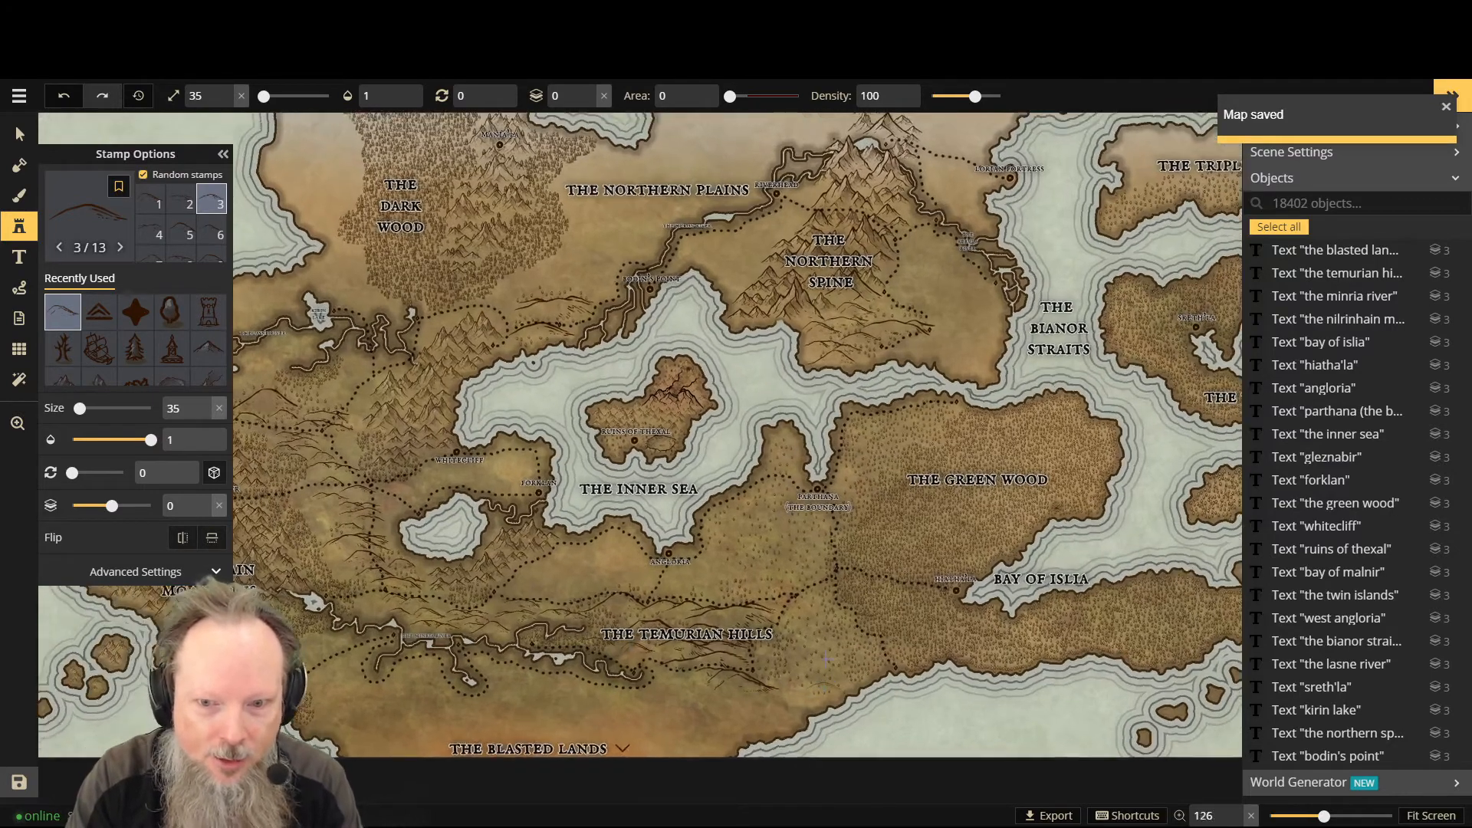
Step: Place one size-47 hill stamp southeast of the Temurian Hills label and two size-33 hill stamps beside it to the east
scroll(825, 658, "up", 5)
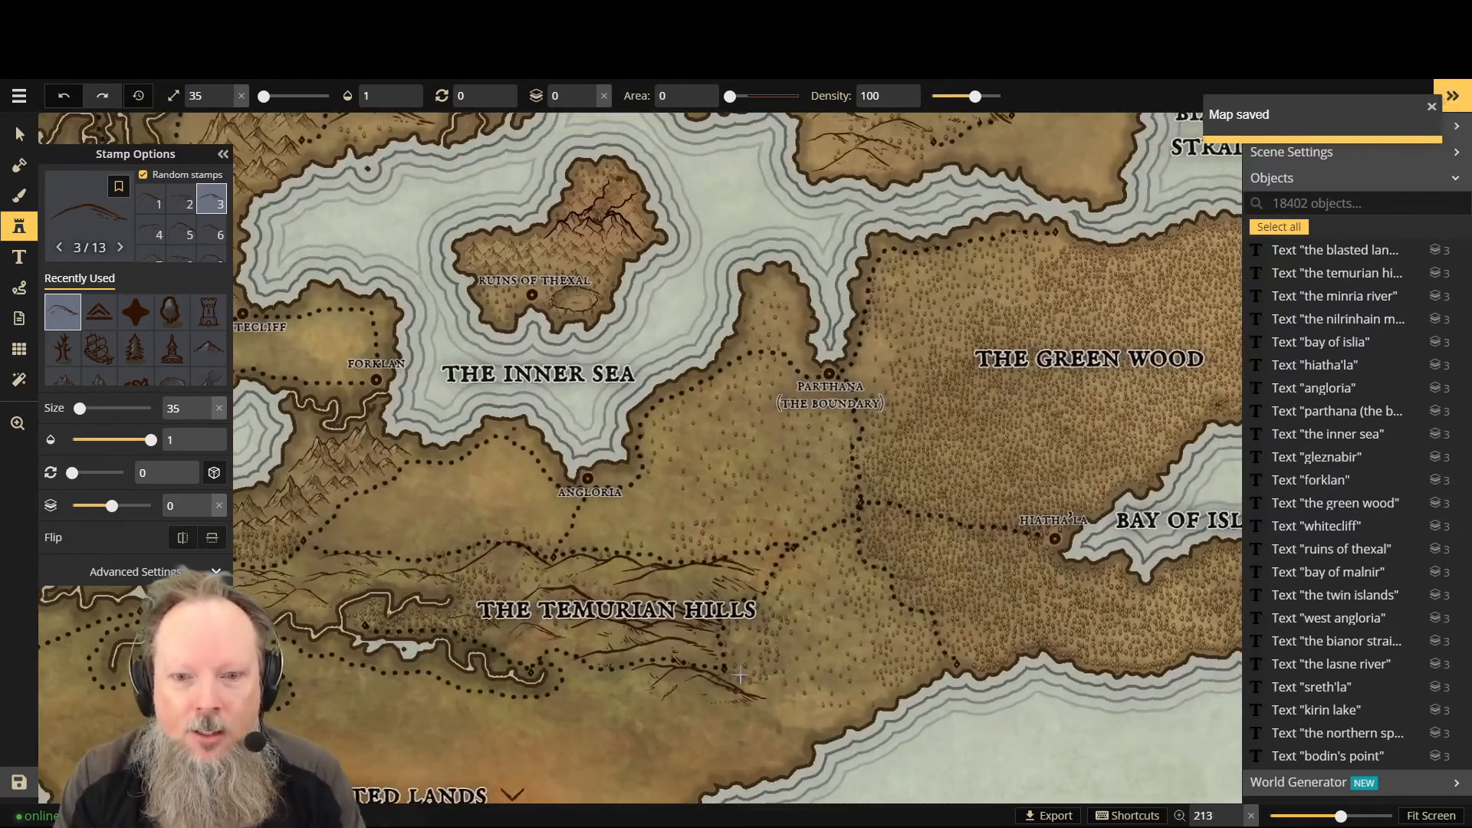
key("bracketright")
key("bracketright")
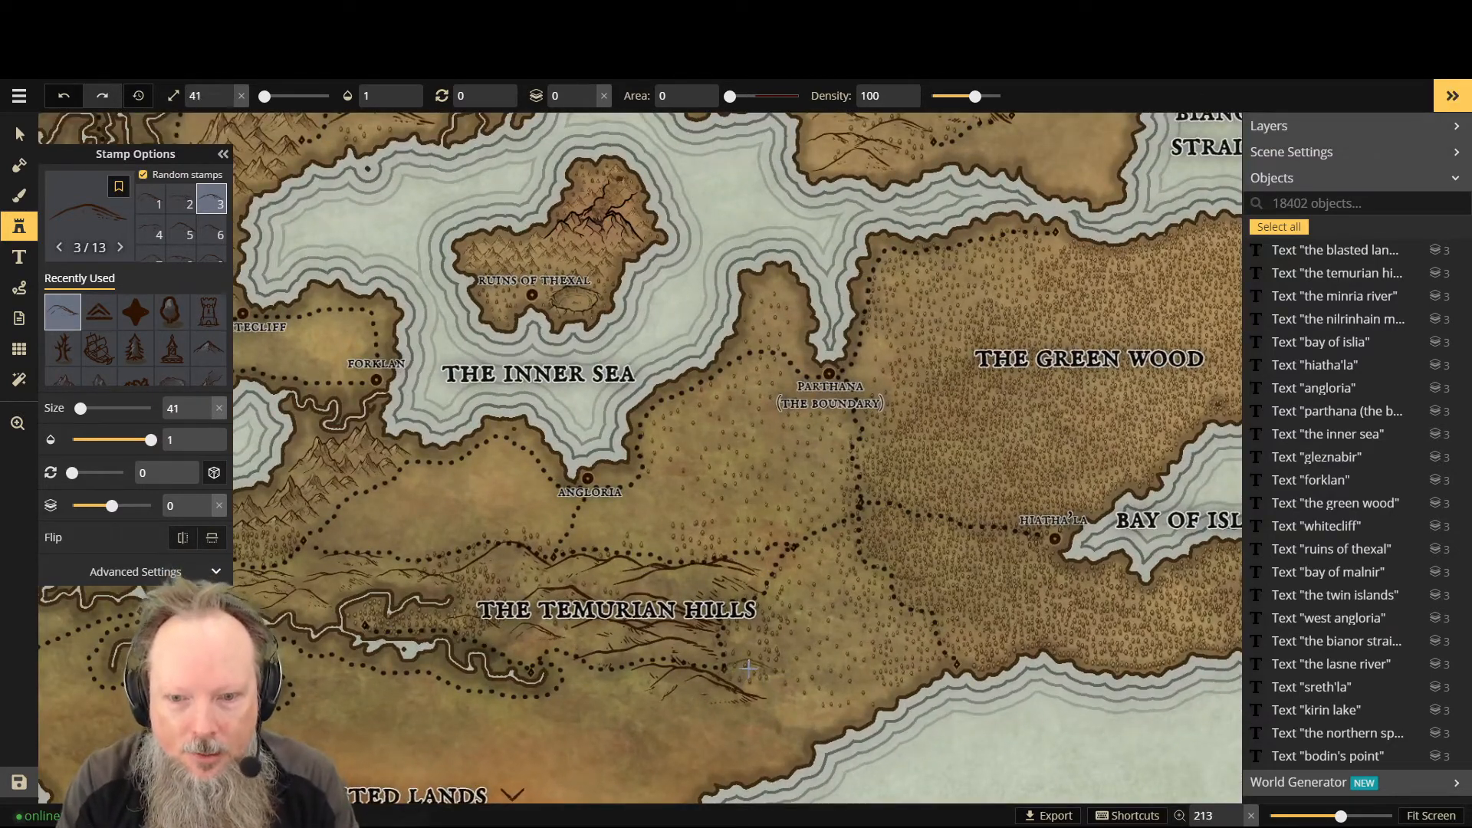
key("bracketright")
key("bracketright")
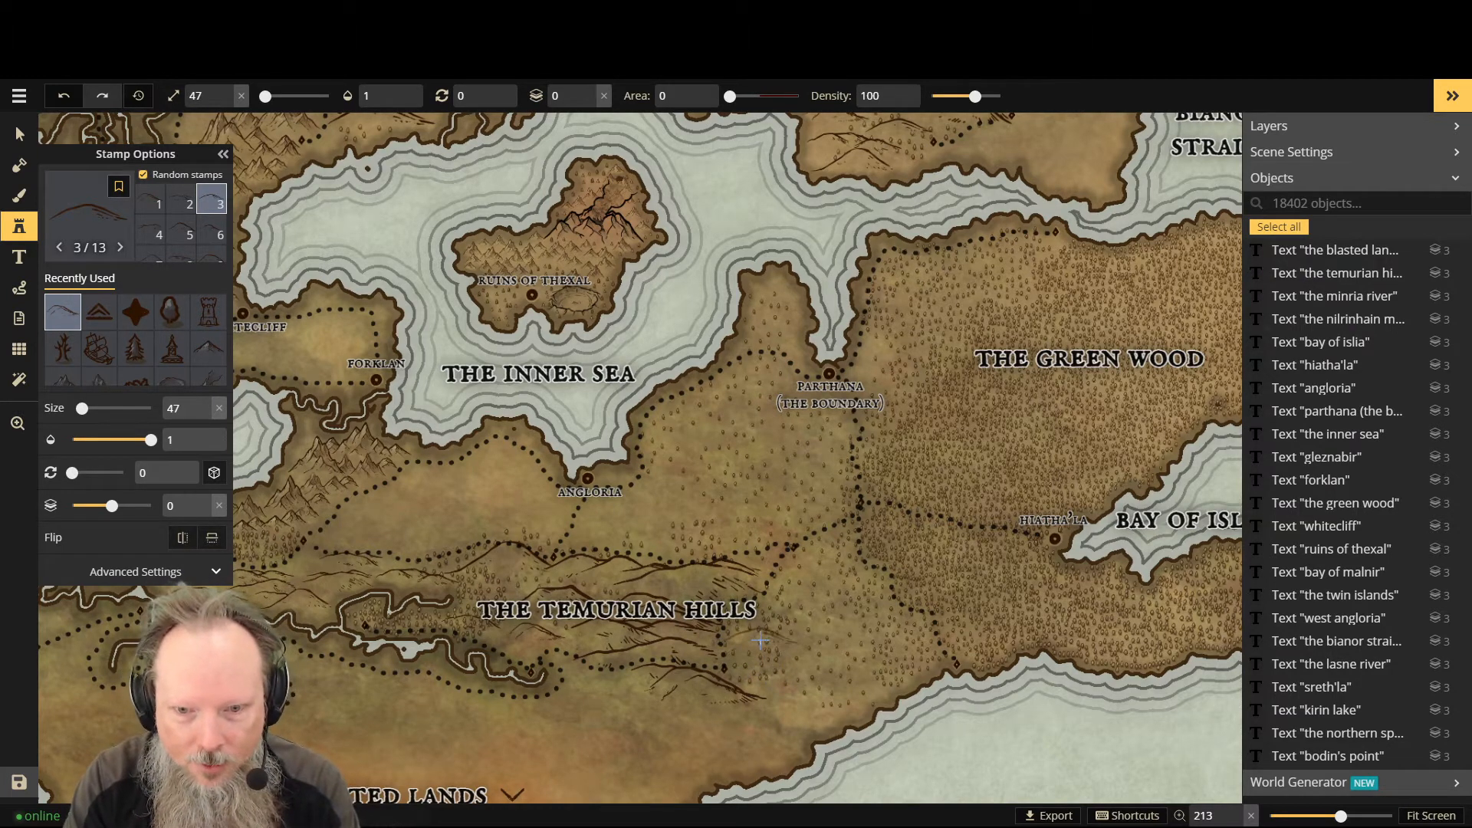
left_click(785, 684)
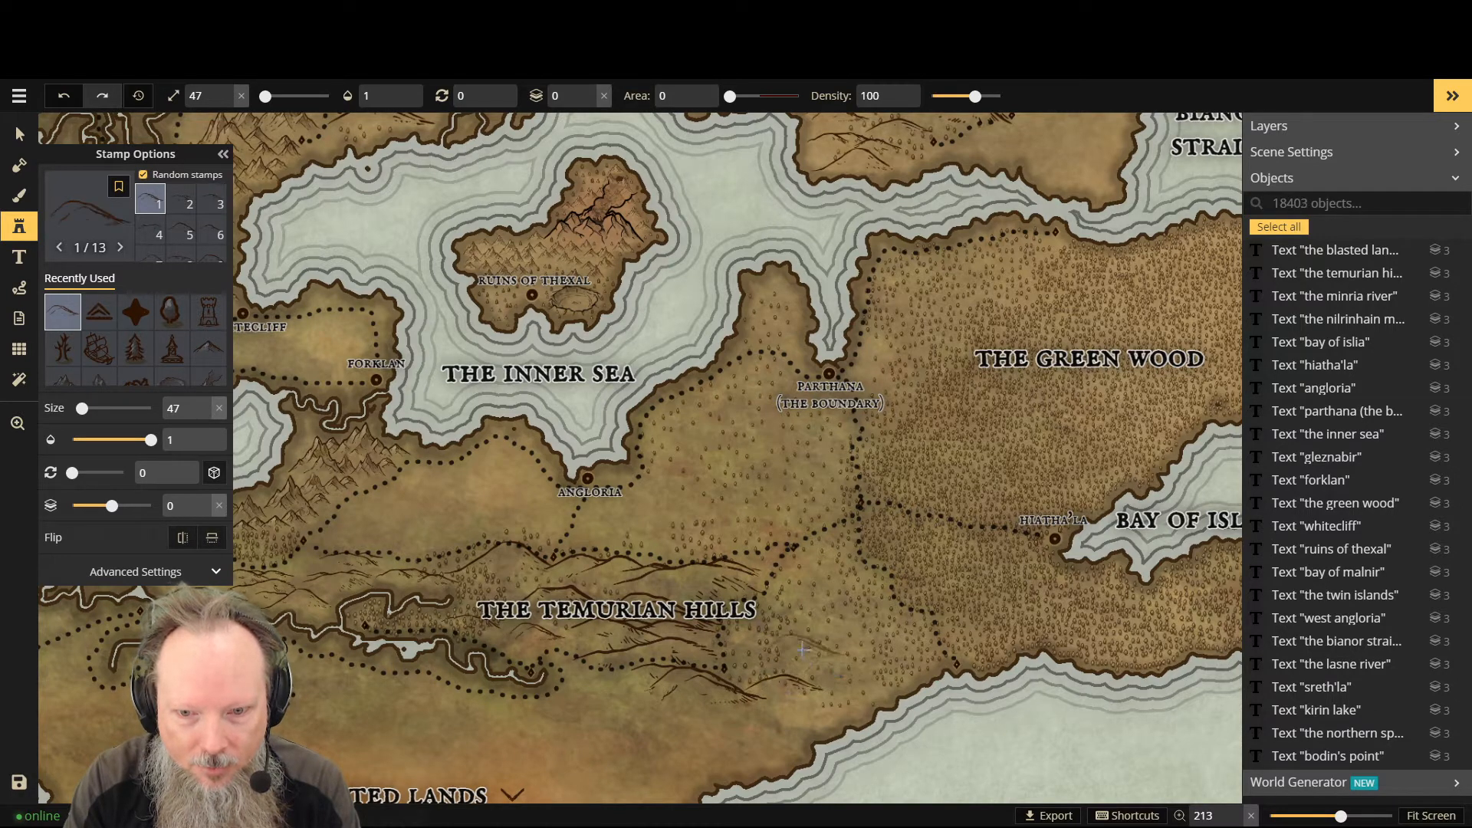
scroll(759, 664, "down", 3)
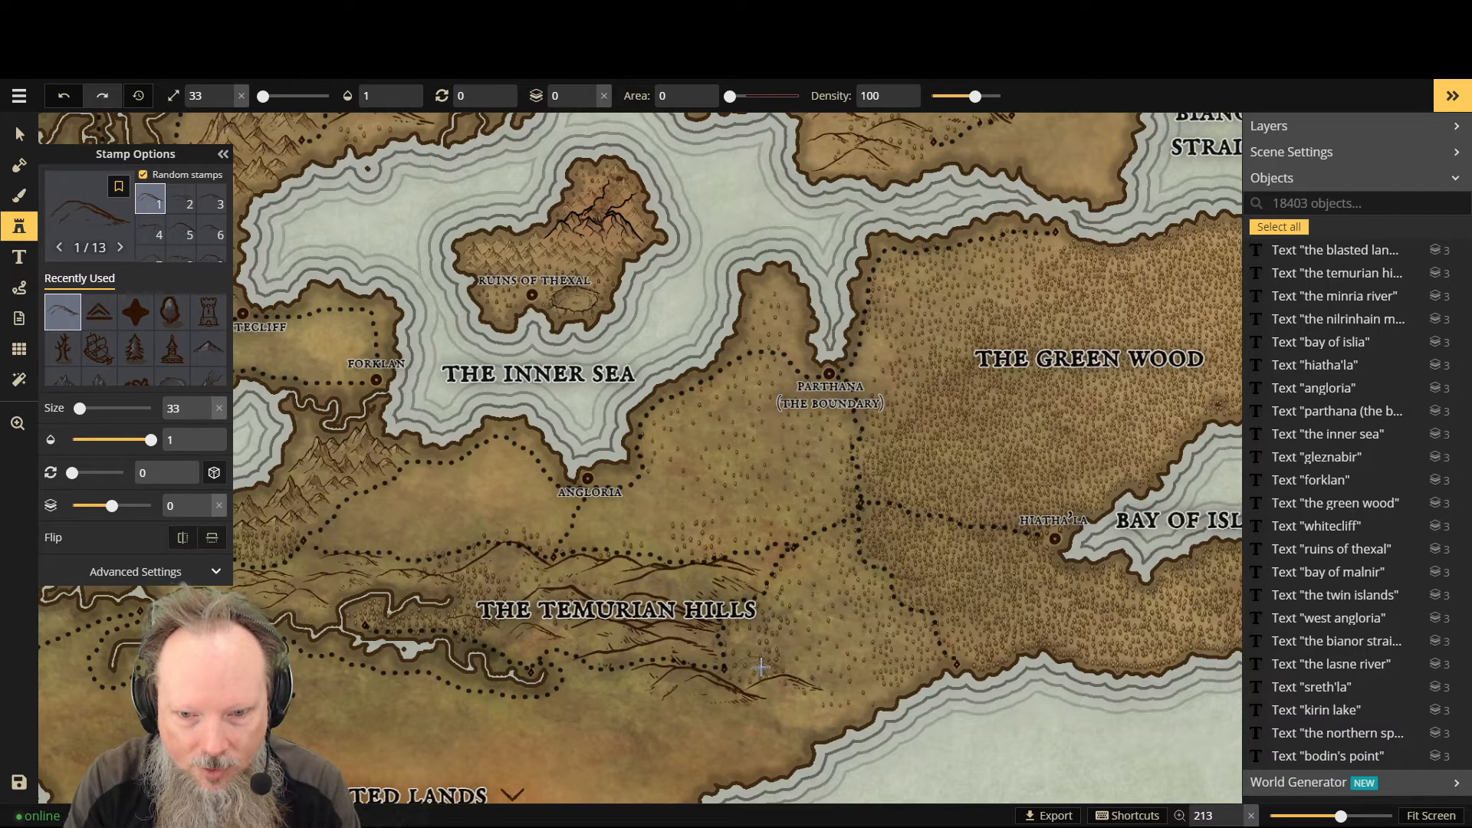
left_click(847, 655)
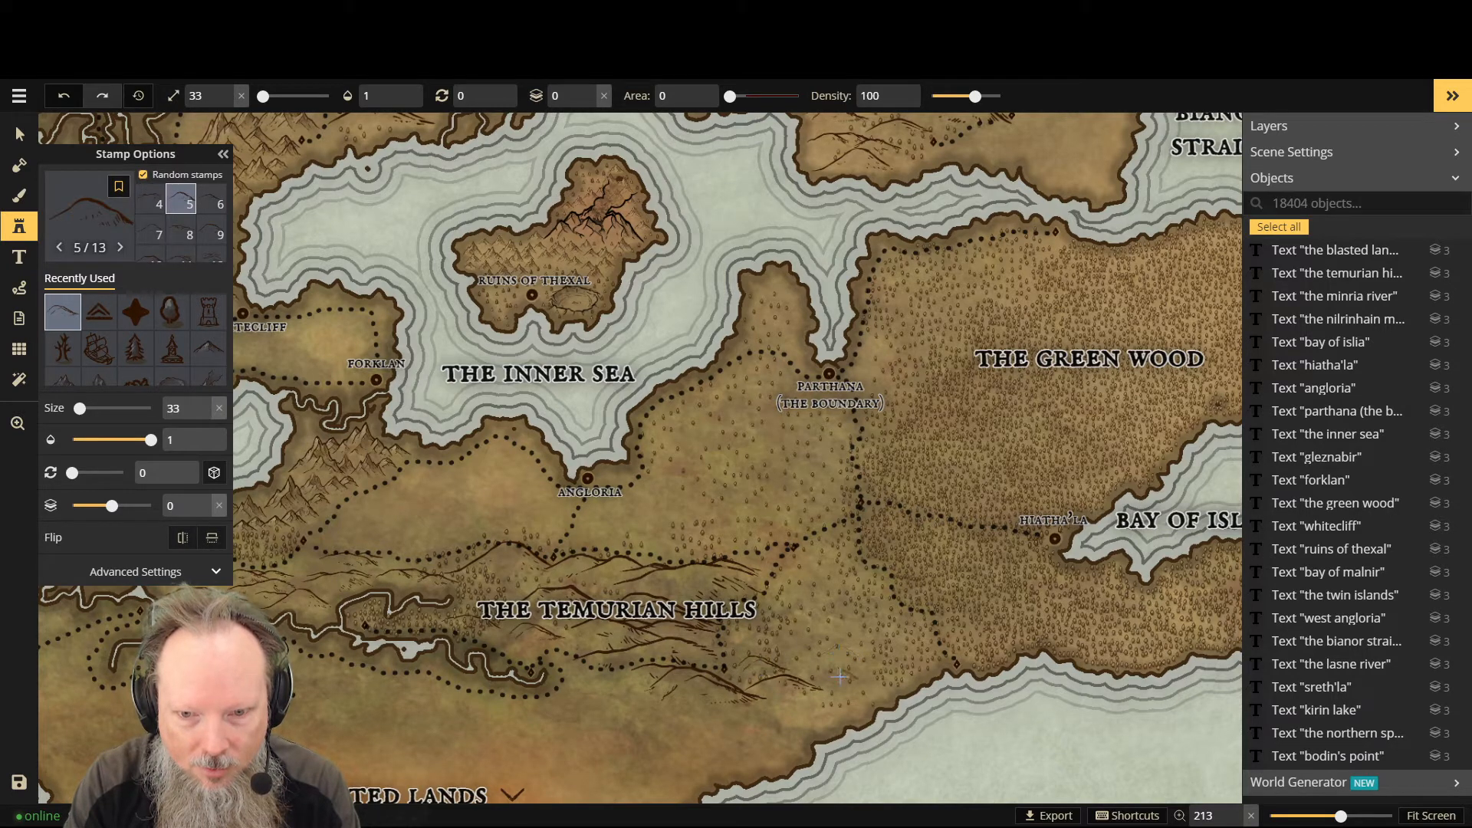
left_click(831, 676)
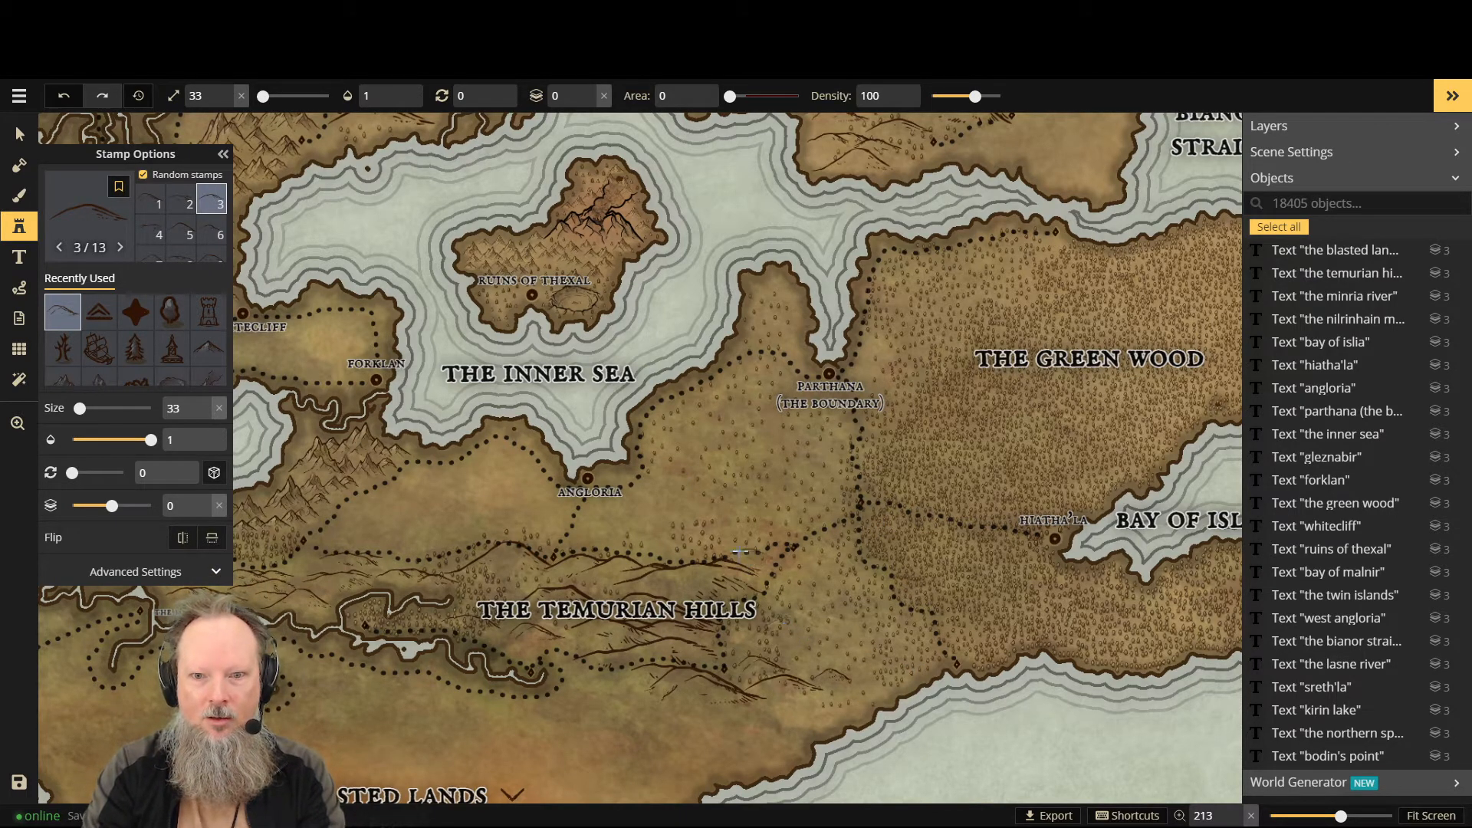
Step: Place five size-33 hill stamps on layer 0: one north of the Temurian Hills label, two around its eastern end, two by the southern coast
left_click(687, 549)
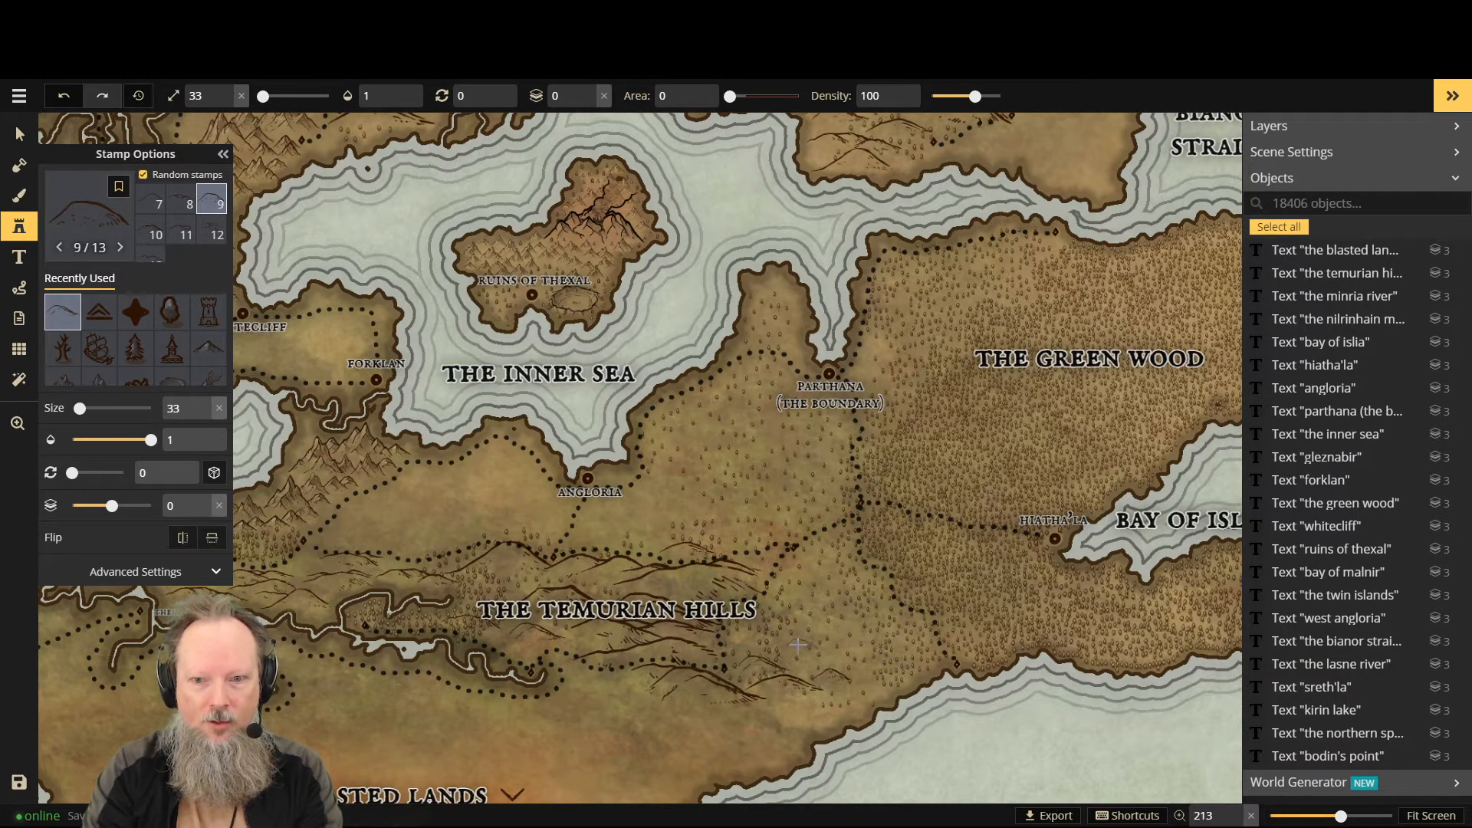
left_click(743, 637)
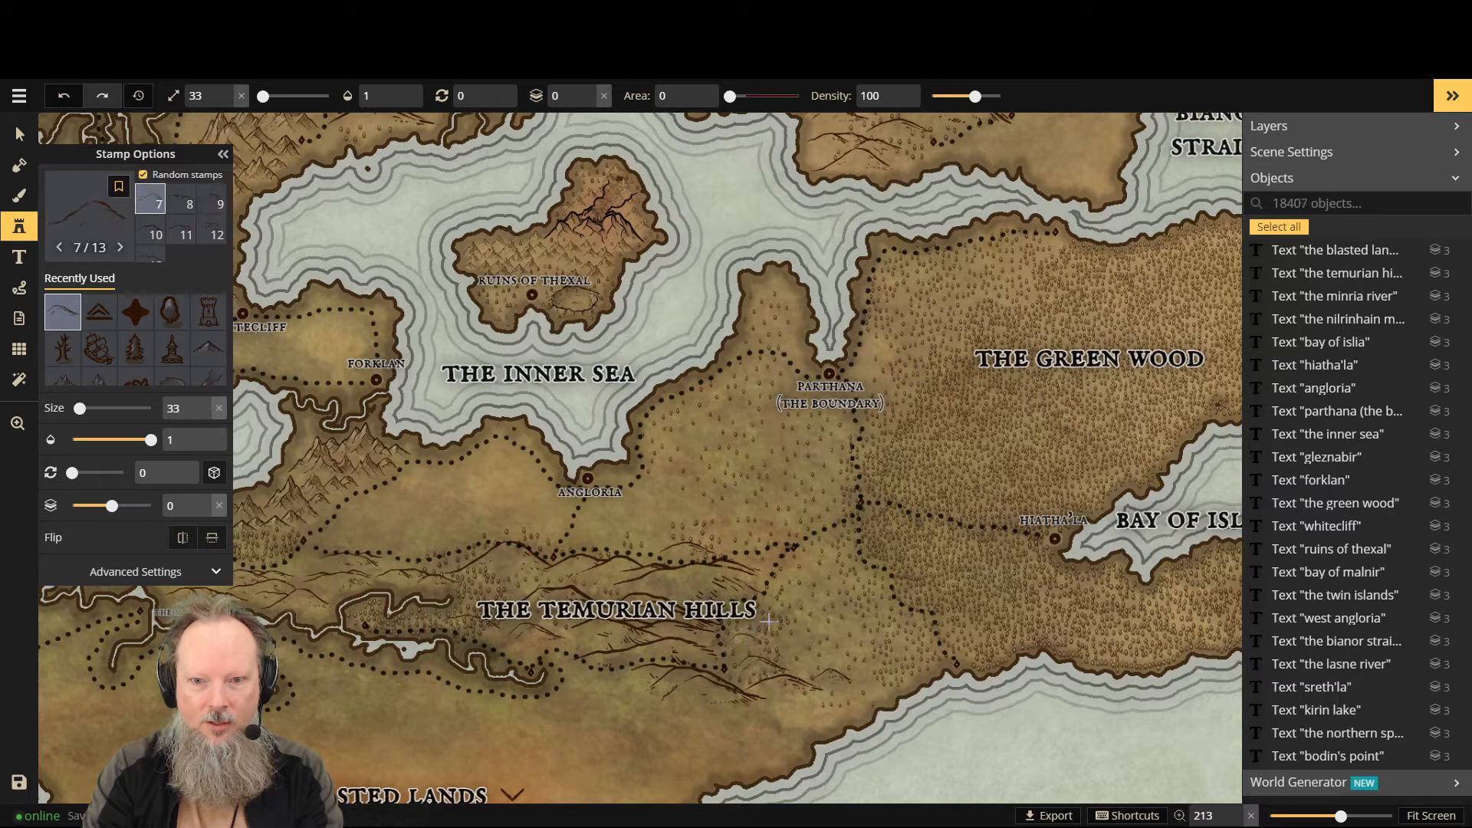
left_click(806, 653)
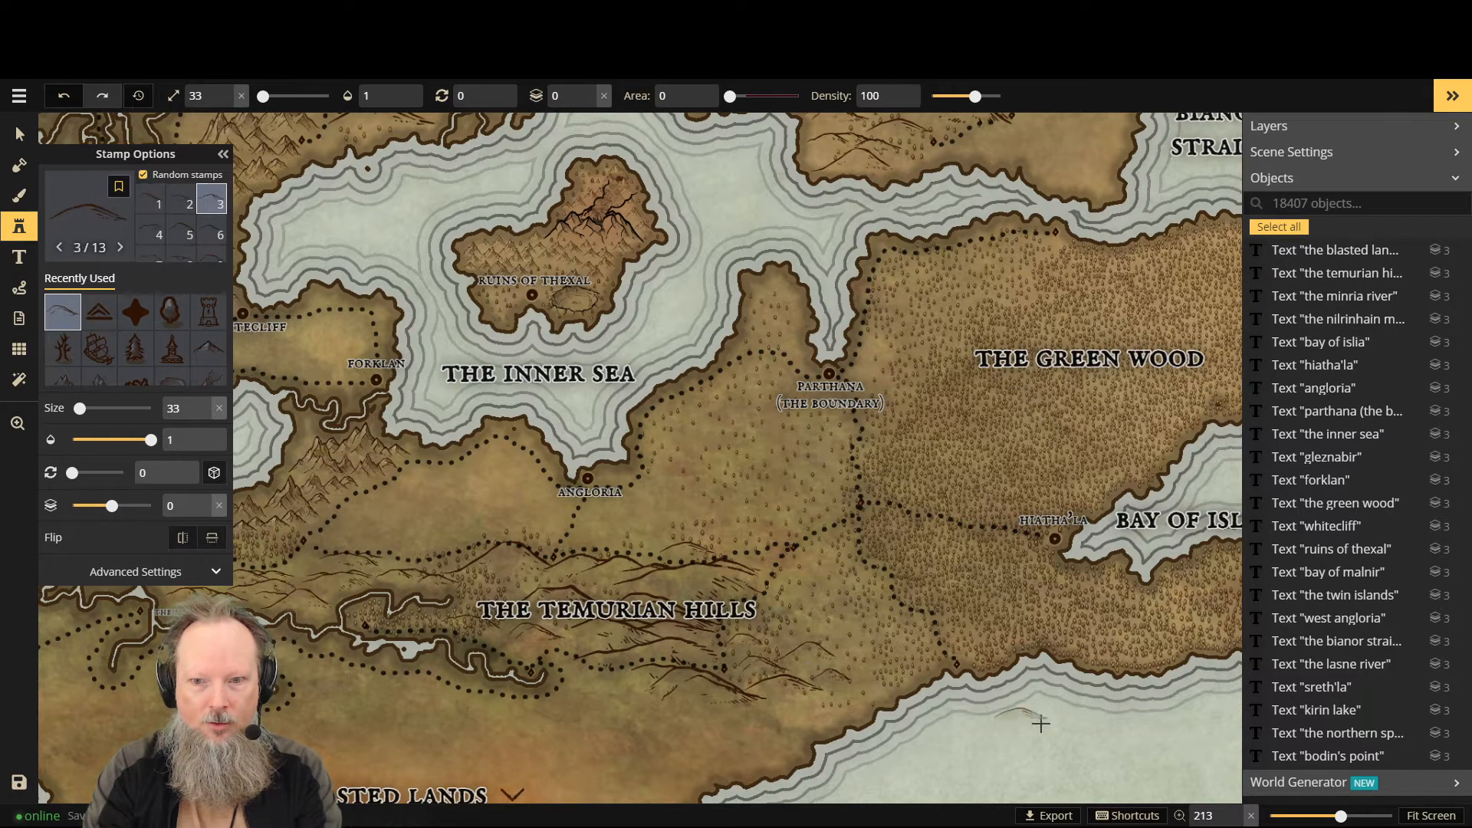
scroll(878, 672, "down", 2)
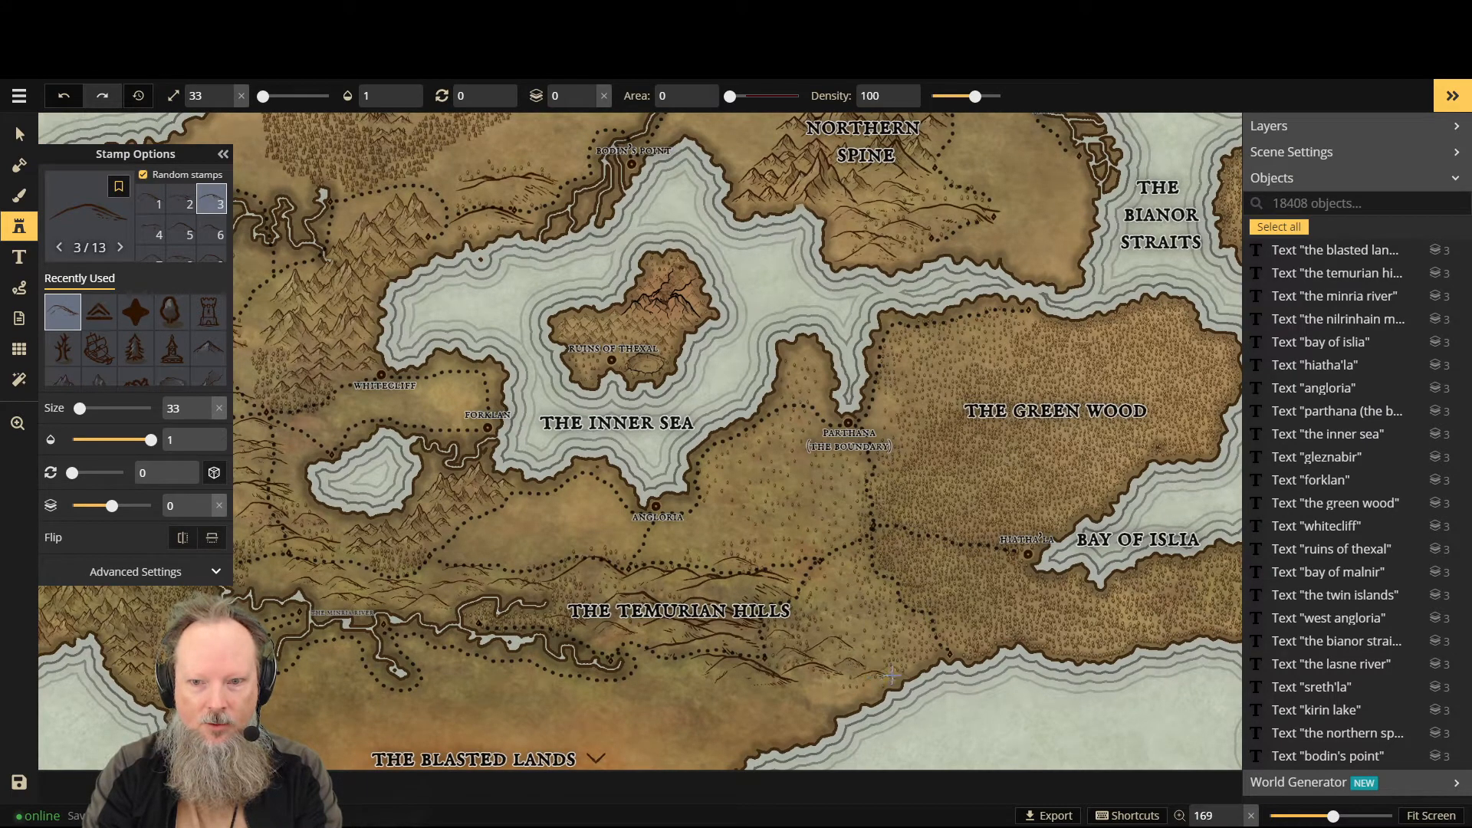
left_click(891, 674)
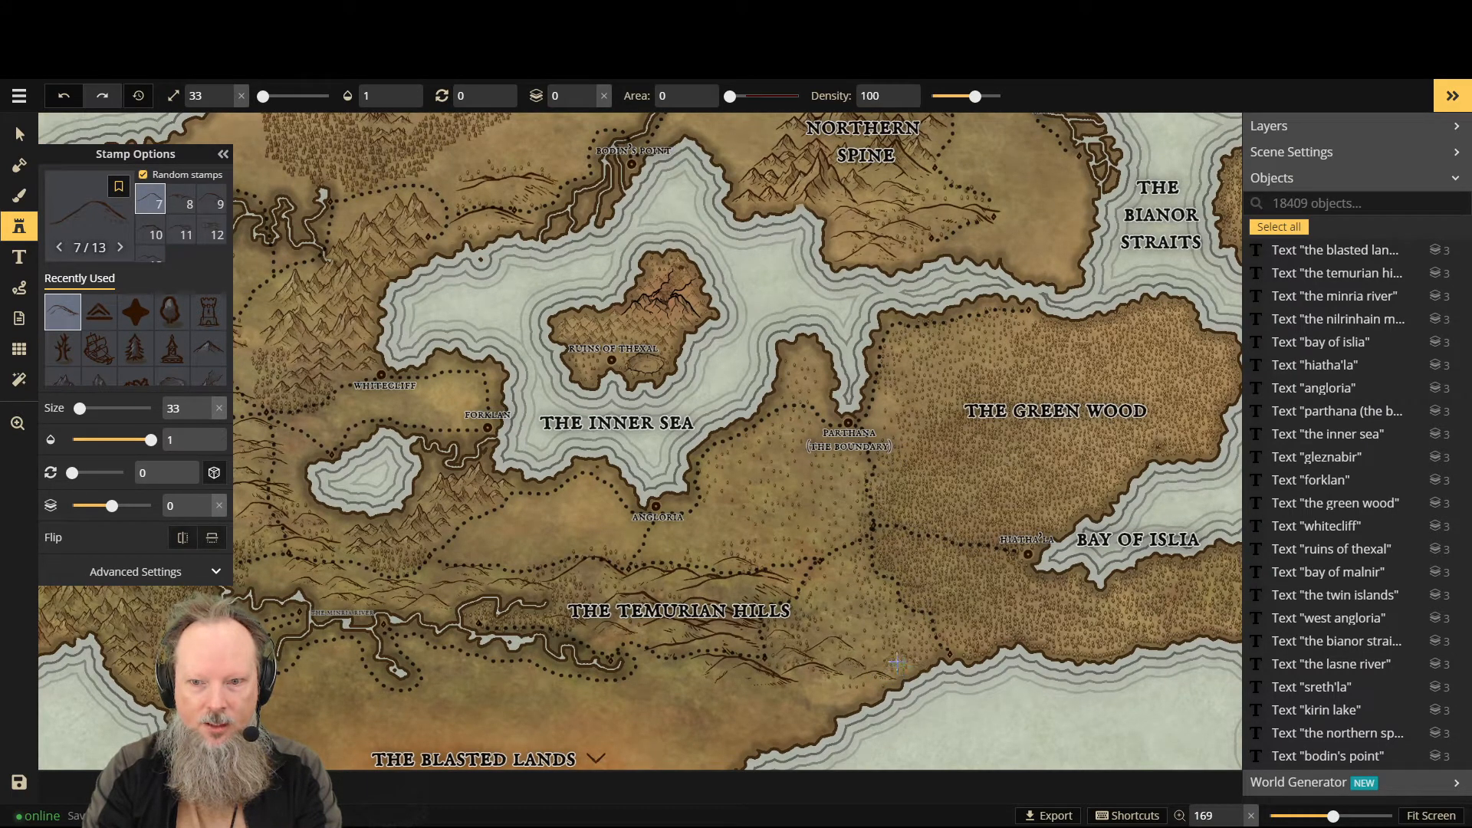
left_click(897, 661)
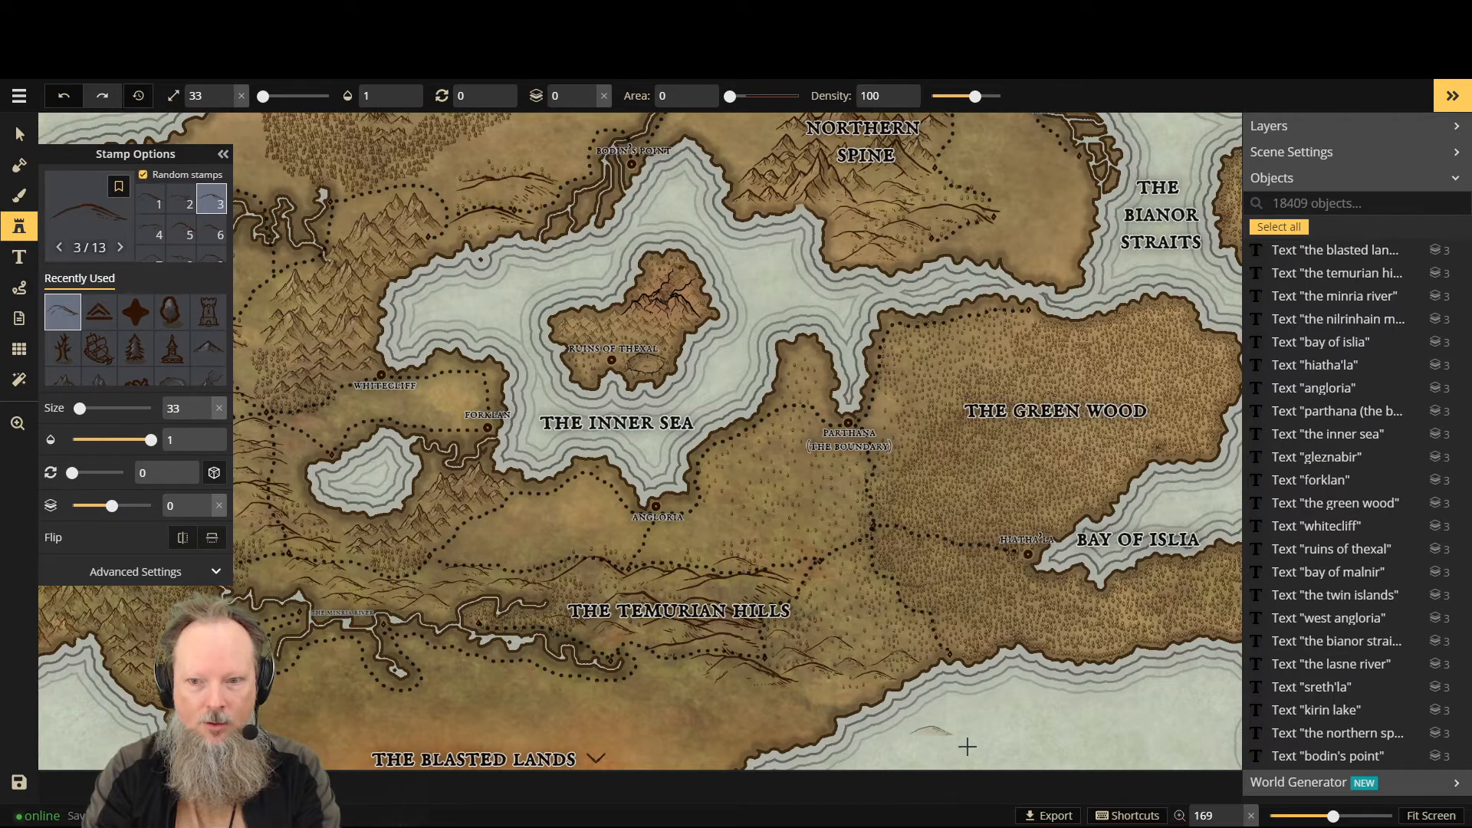
Step: Delete the chevron stamp beside the Blasted Lands label
scroll(1020, 630, "down", 1)
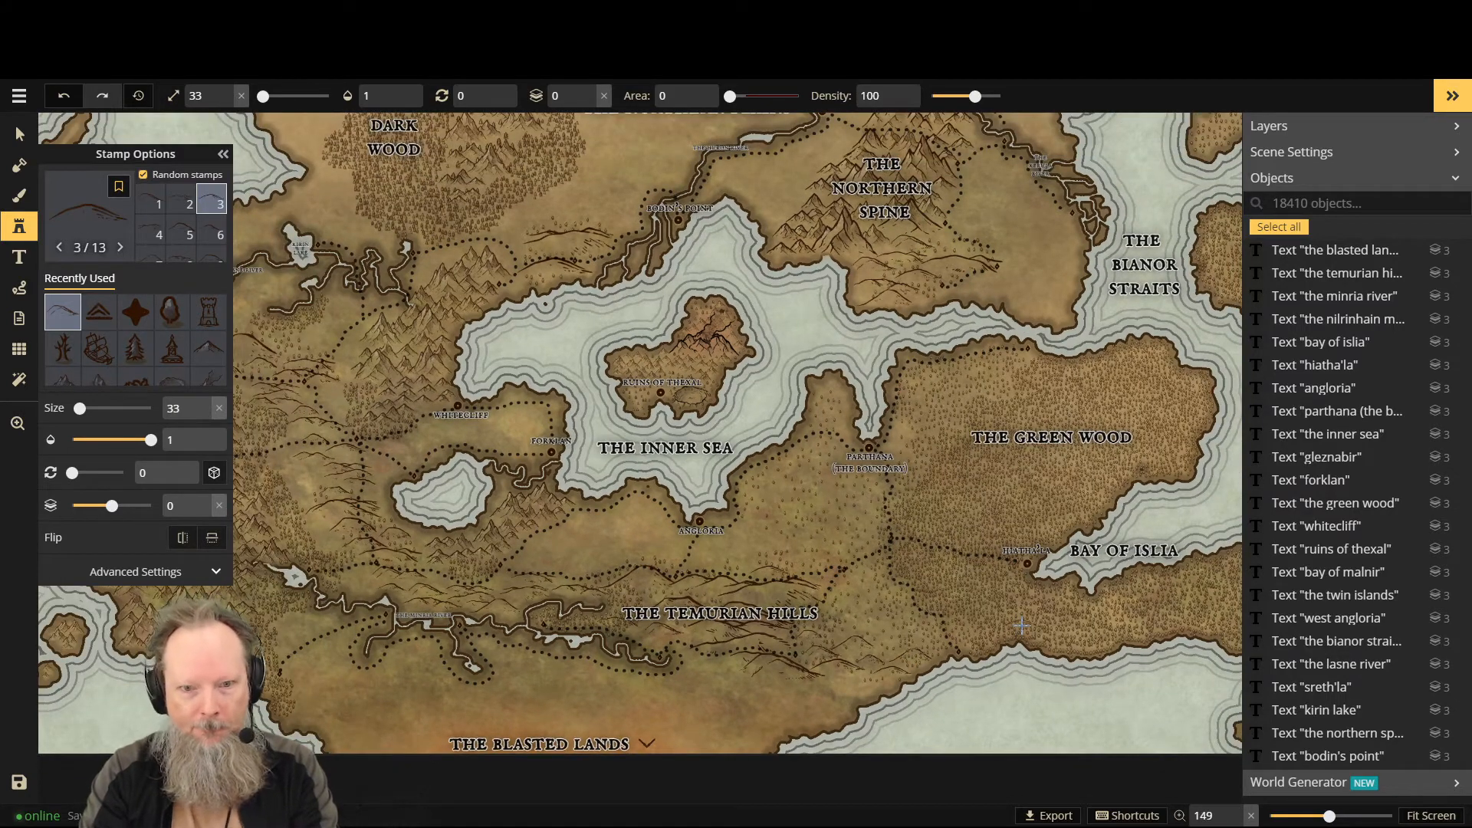
scroll(806, 566, "down", 3)
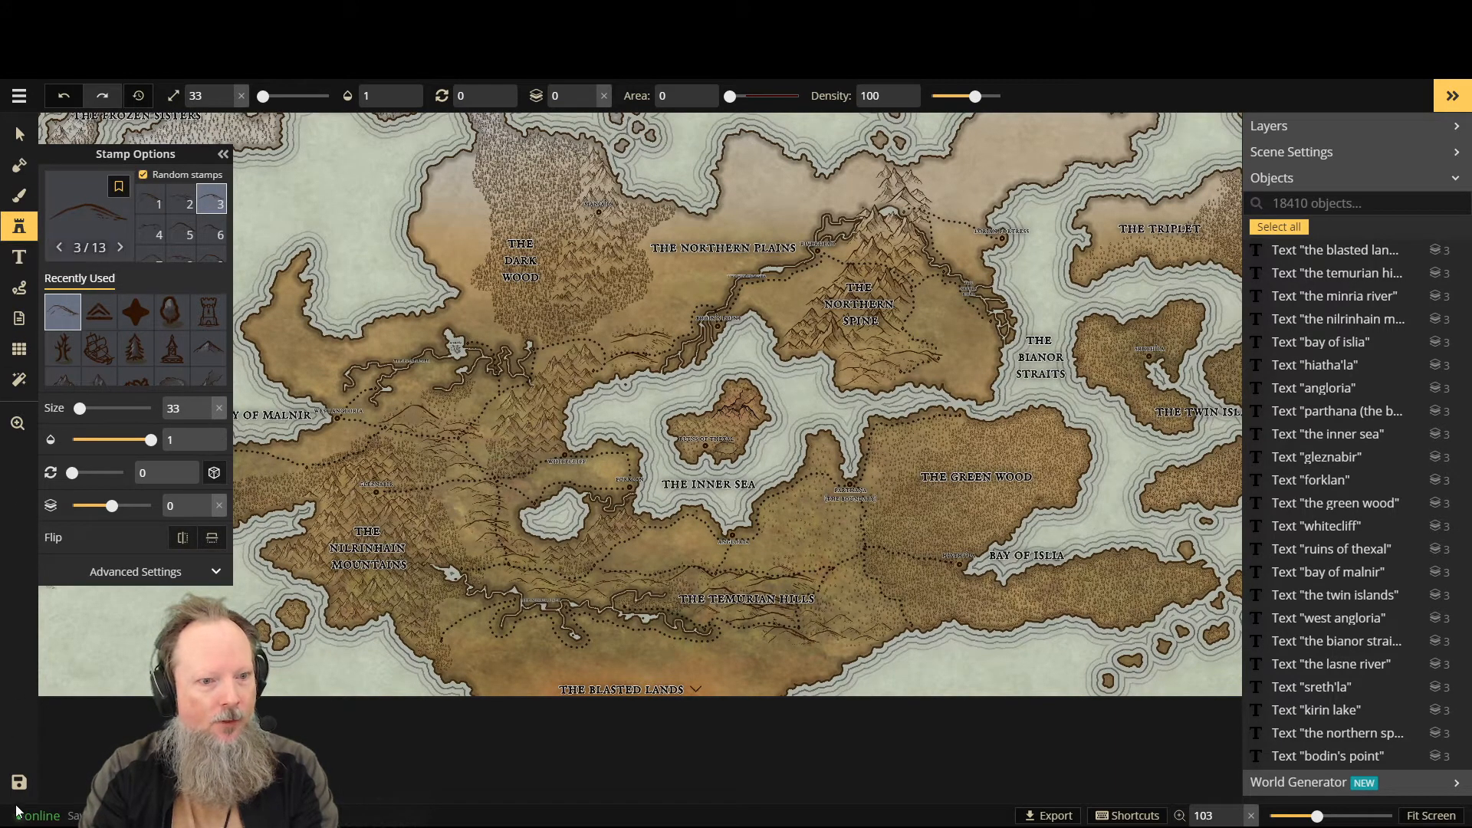
scroll(717, 666, "up", 3)
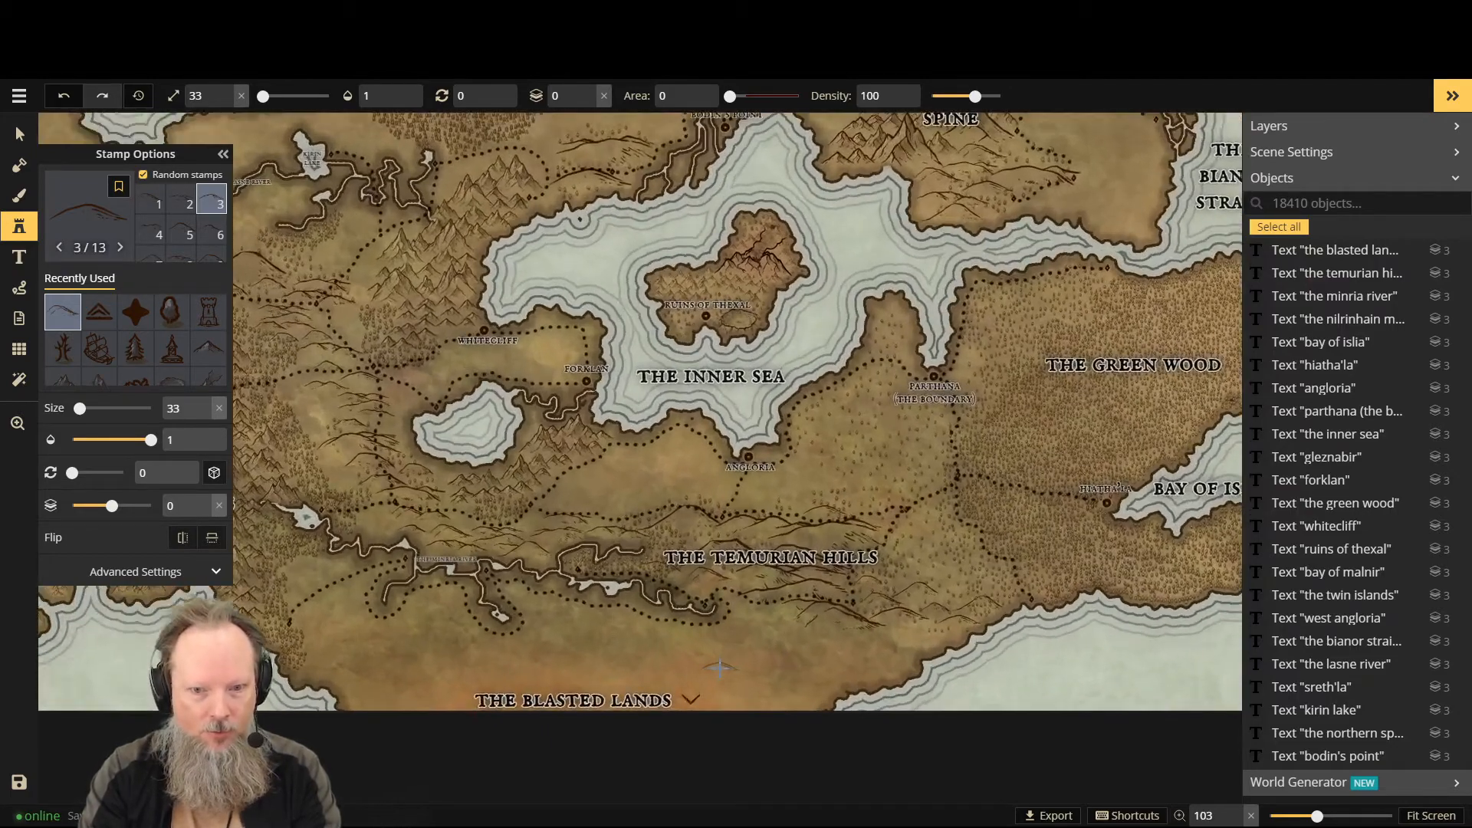
scroll(719, 667, "up", 2)
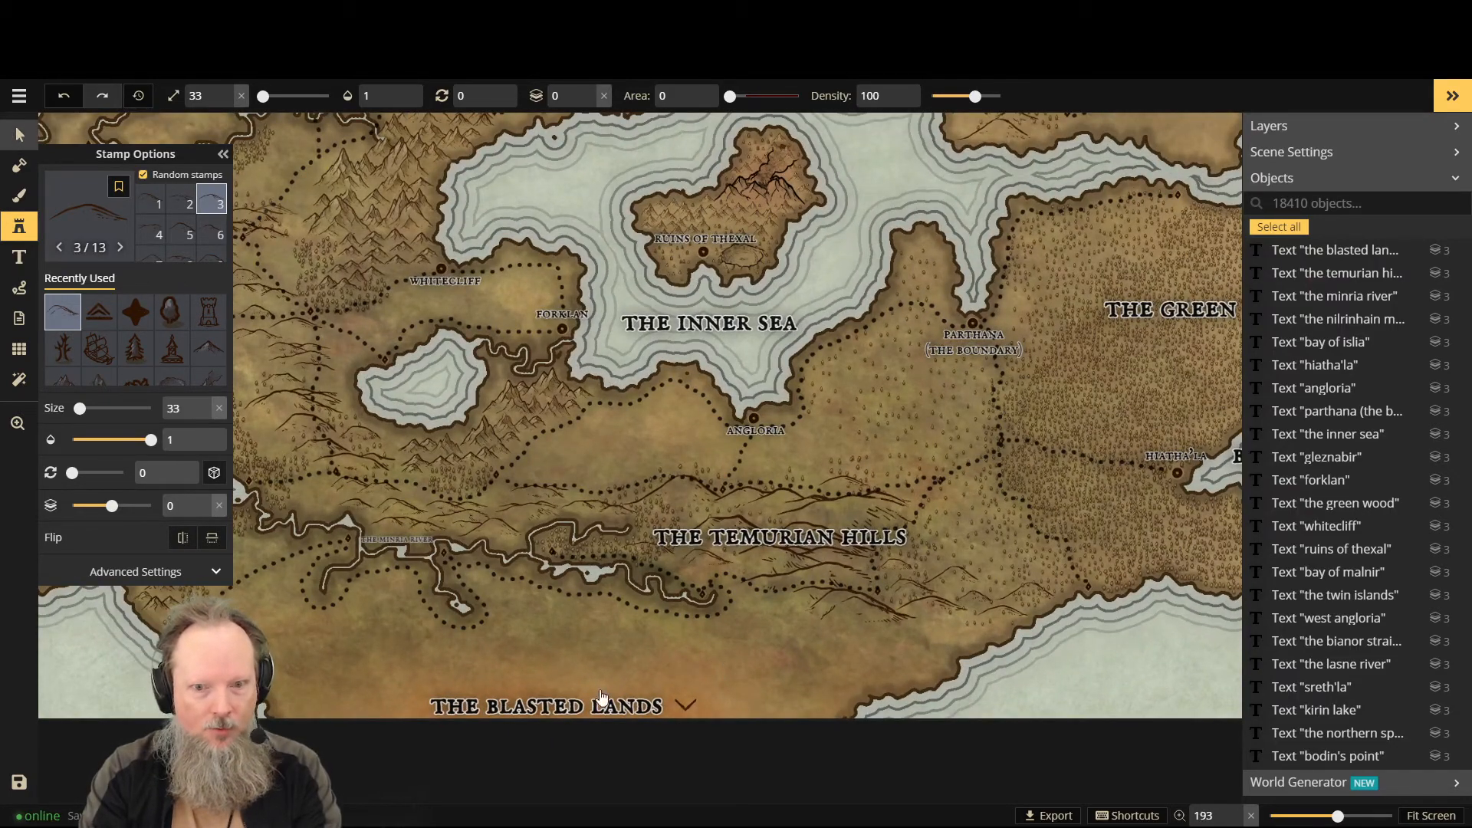
left_click(679, 704)
key("Delete")
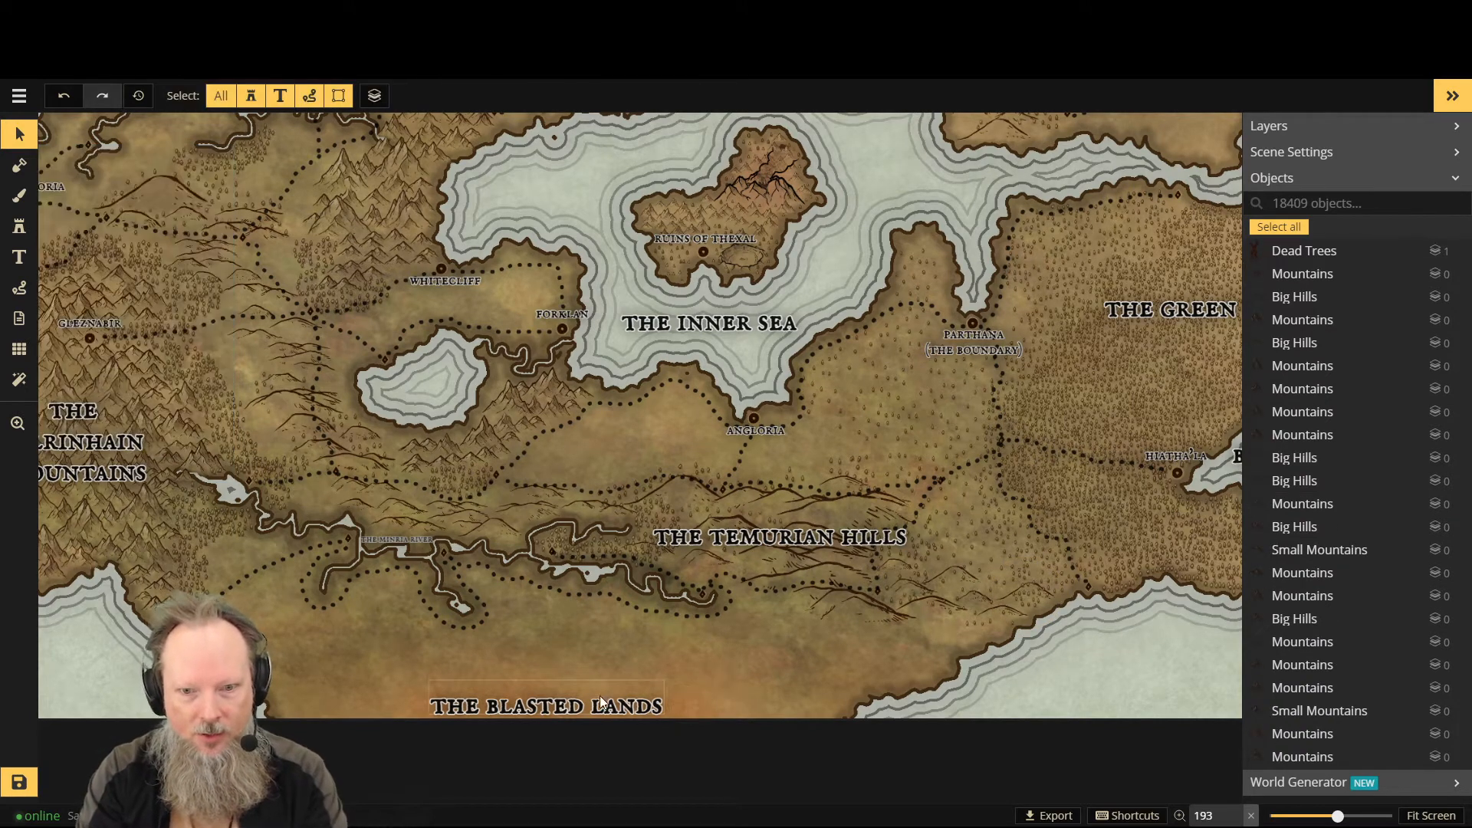
Step: Move the Blasted Lands label north to just below the river and change its text to "the tarana mountains"
left_click(531, 707)
left_click_drag(515, 692, 551, 617)
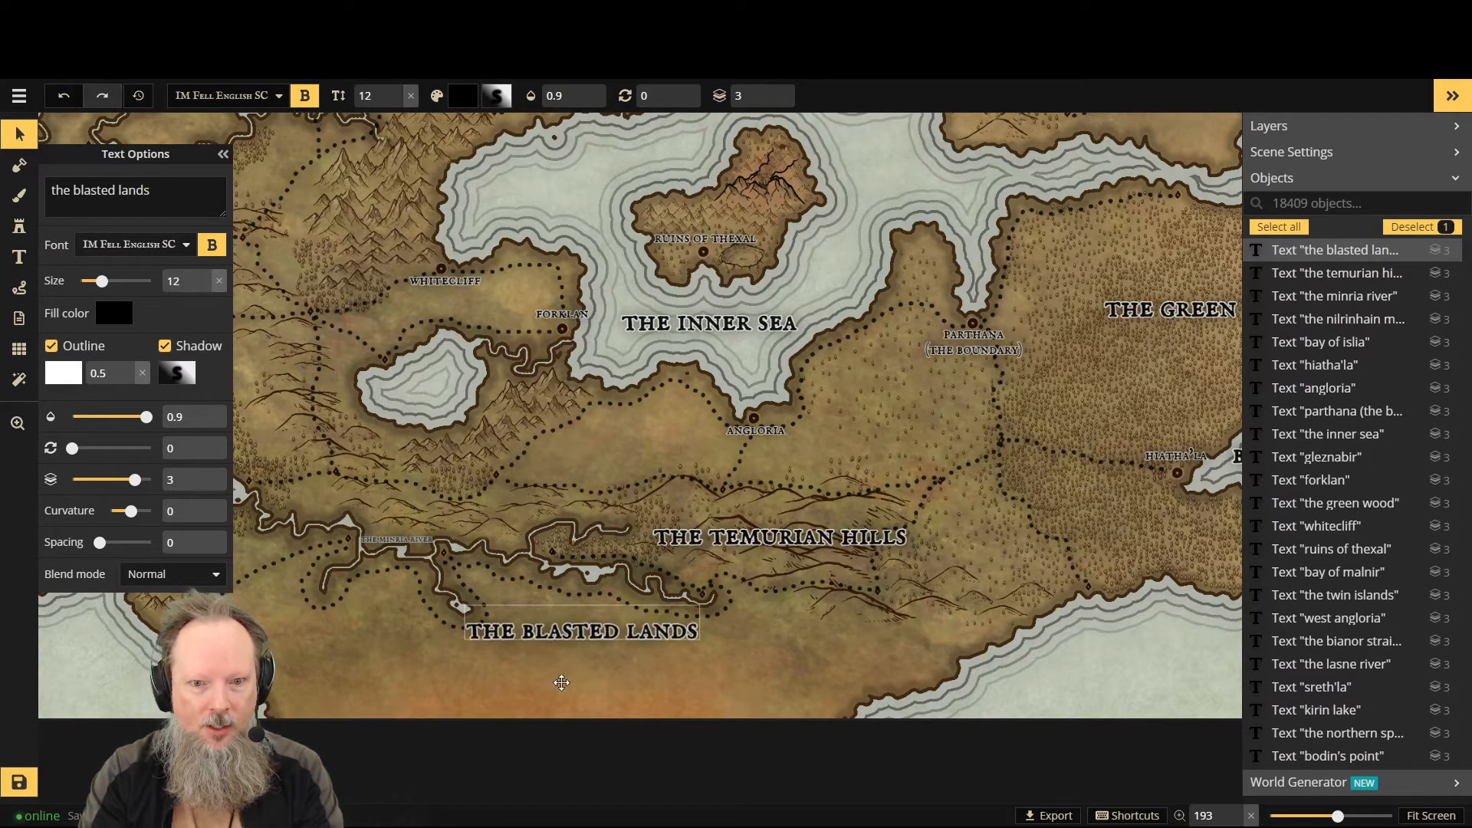
left_click_drag(562, 682, 562, 682)
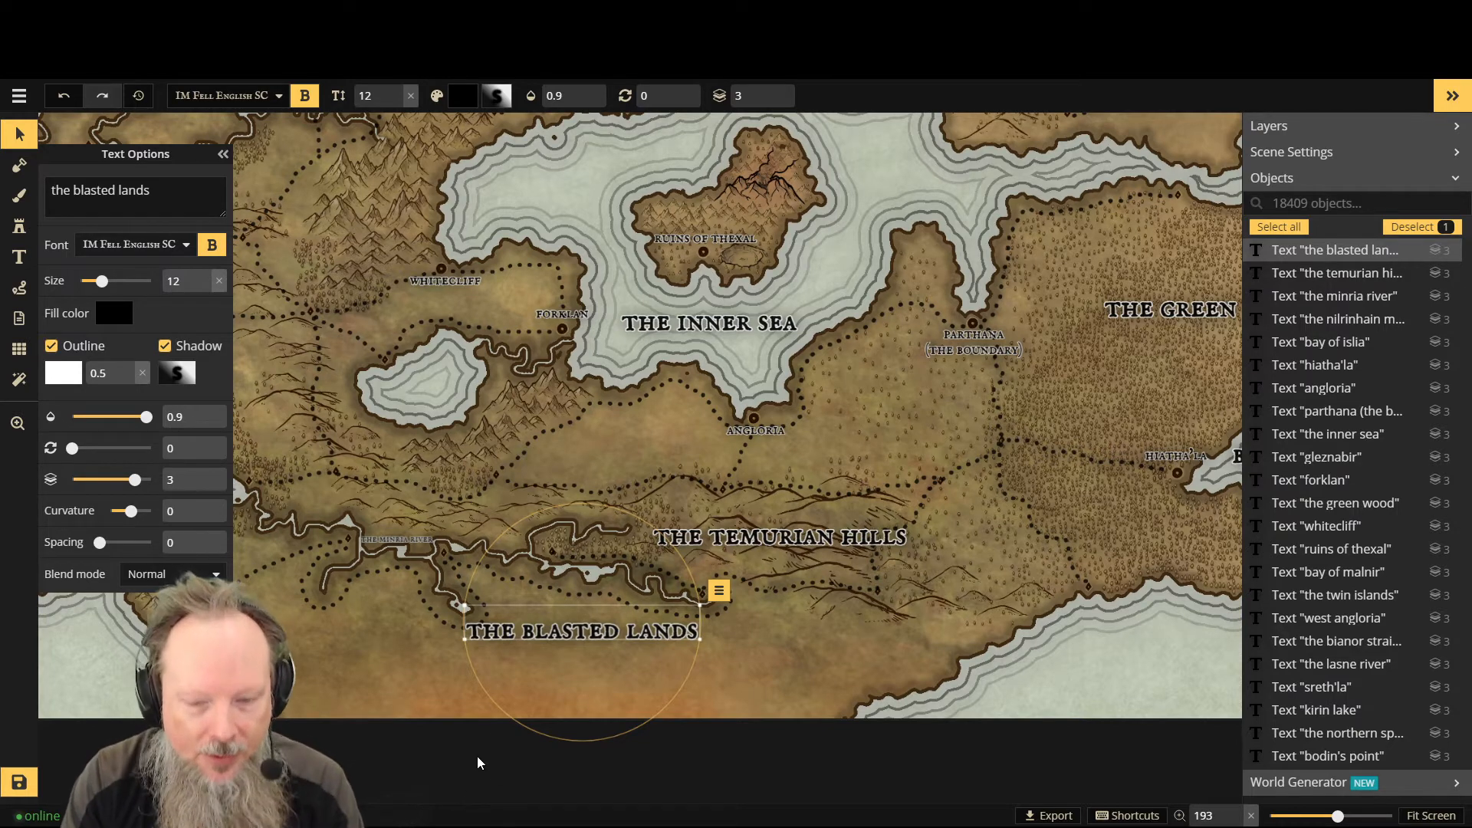
triple_click(108, 198)
type("the ta")
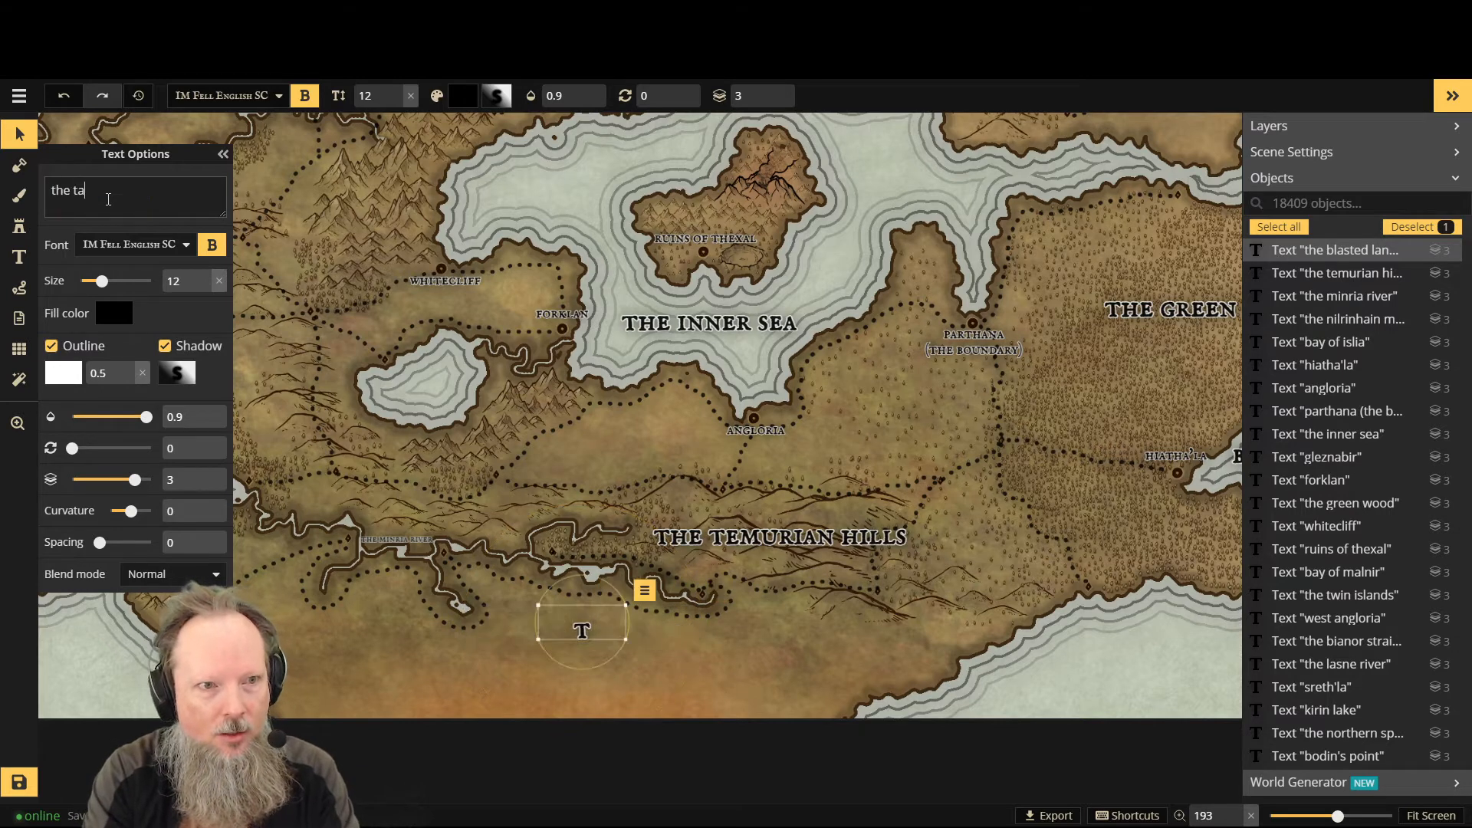
type("rana mountains")
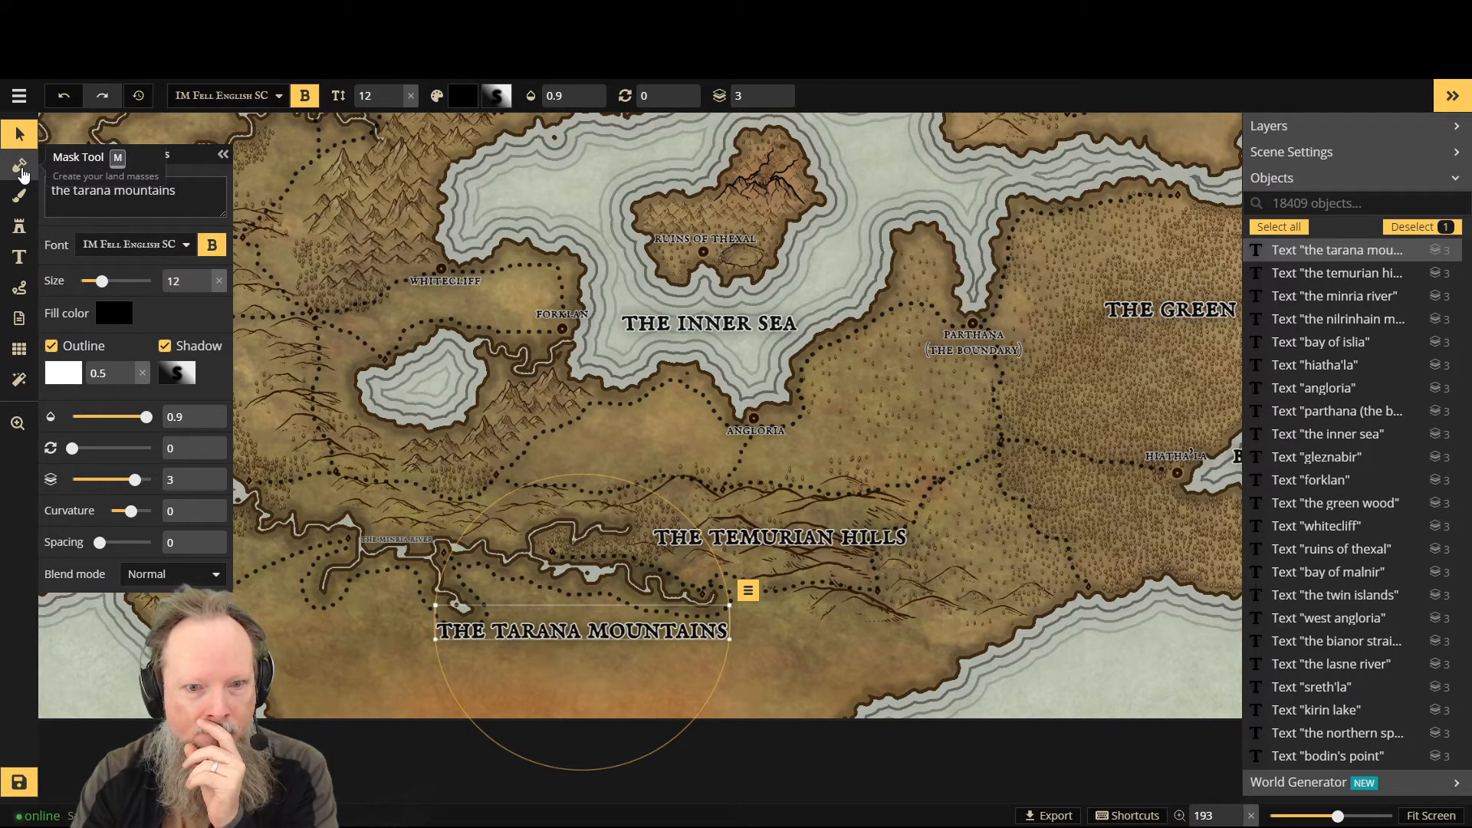
Step: Load the Large Mountains stamp set from the stamp catalog and set the stamp size to 31
left_click(20, 225)
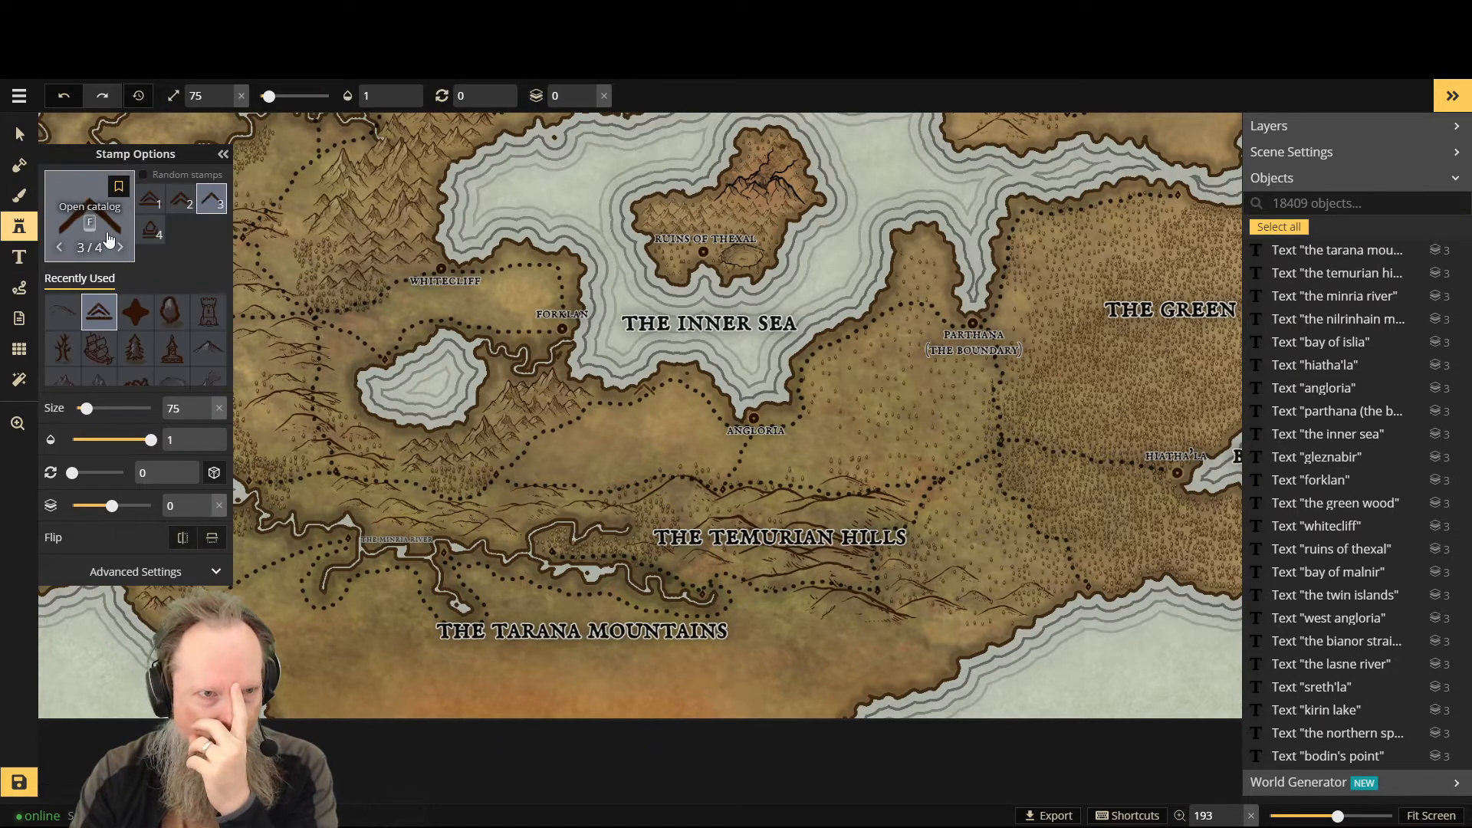
left_click(91, 224)
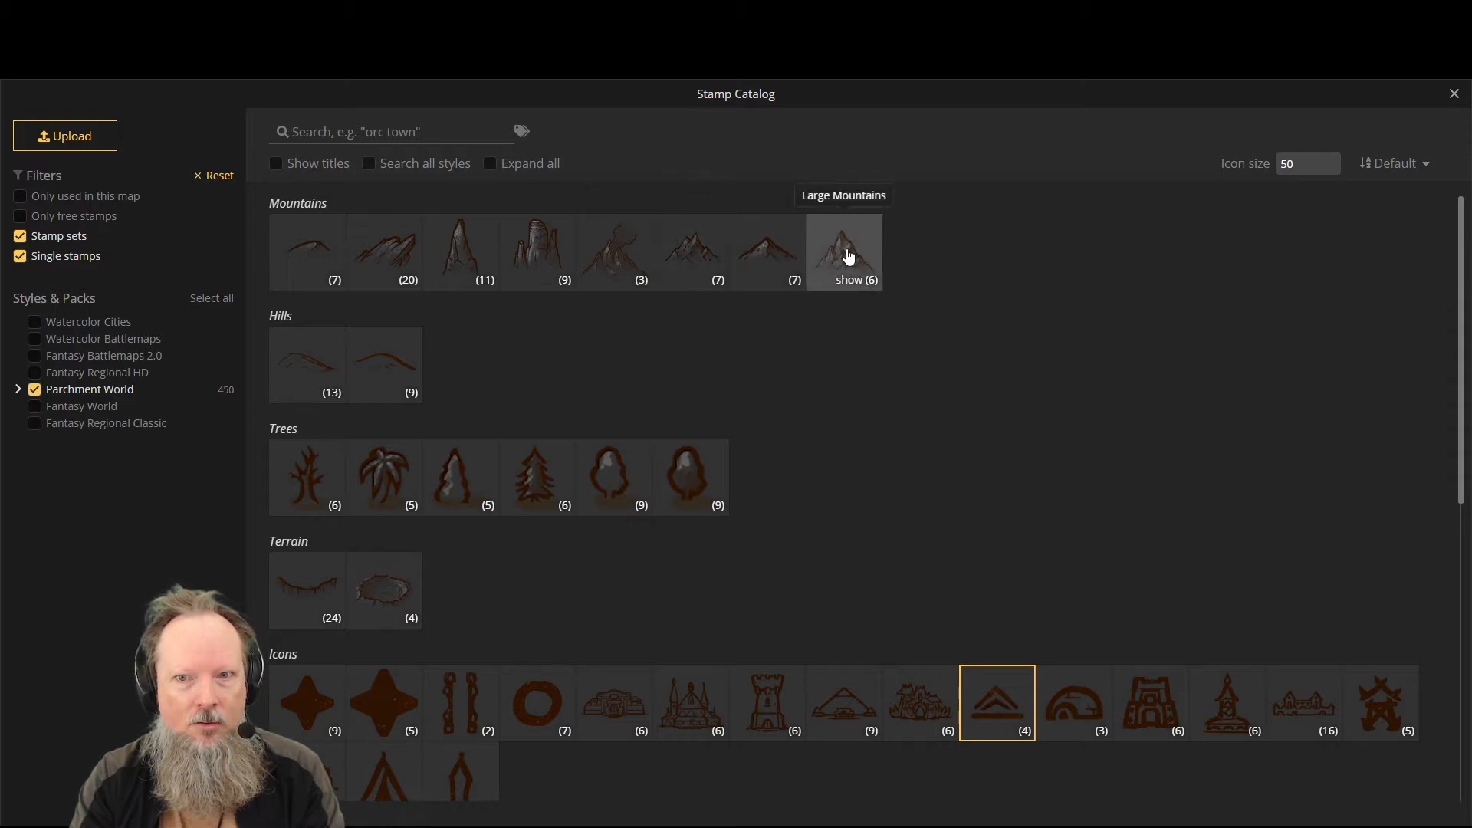
left_click(848, 256)
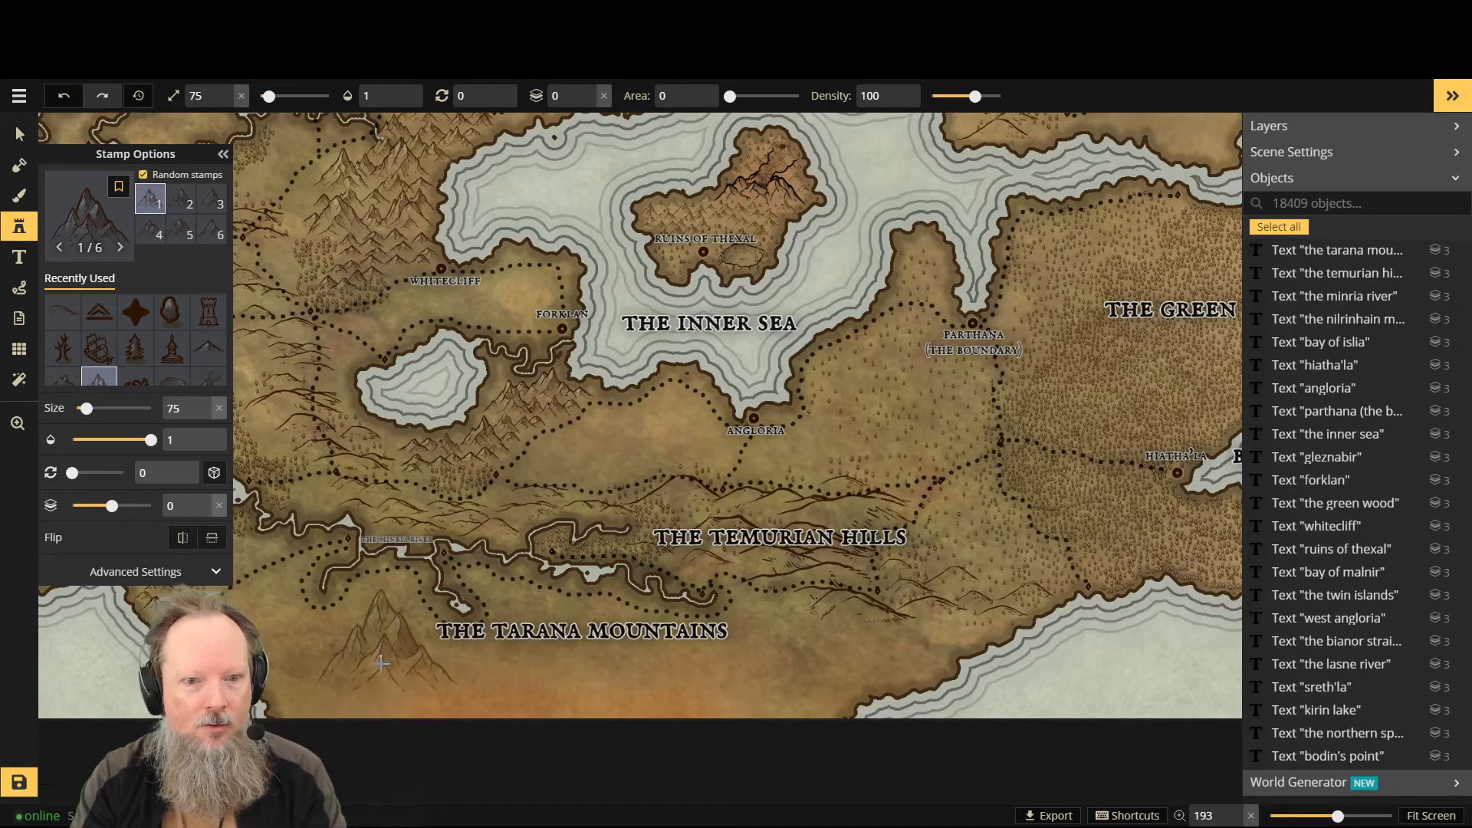
key("bracketleft")
key("bracketleft")
key("bracketleft")
key("bracketleft")
key("bracketleft")
key("bracketleft")
key("bracketleft")
key("bracketleft")
key("bracketleft")
key("bracketleft")
key("bracketleft")
key("bracketleft")
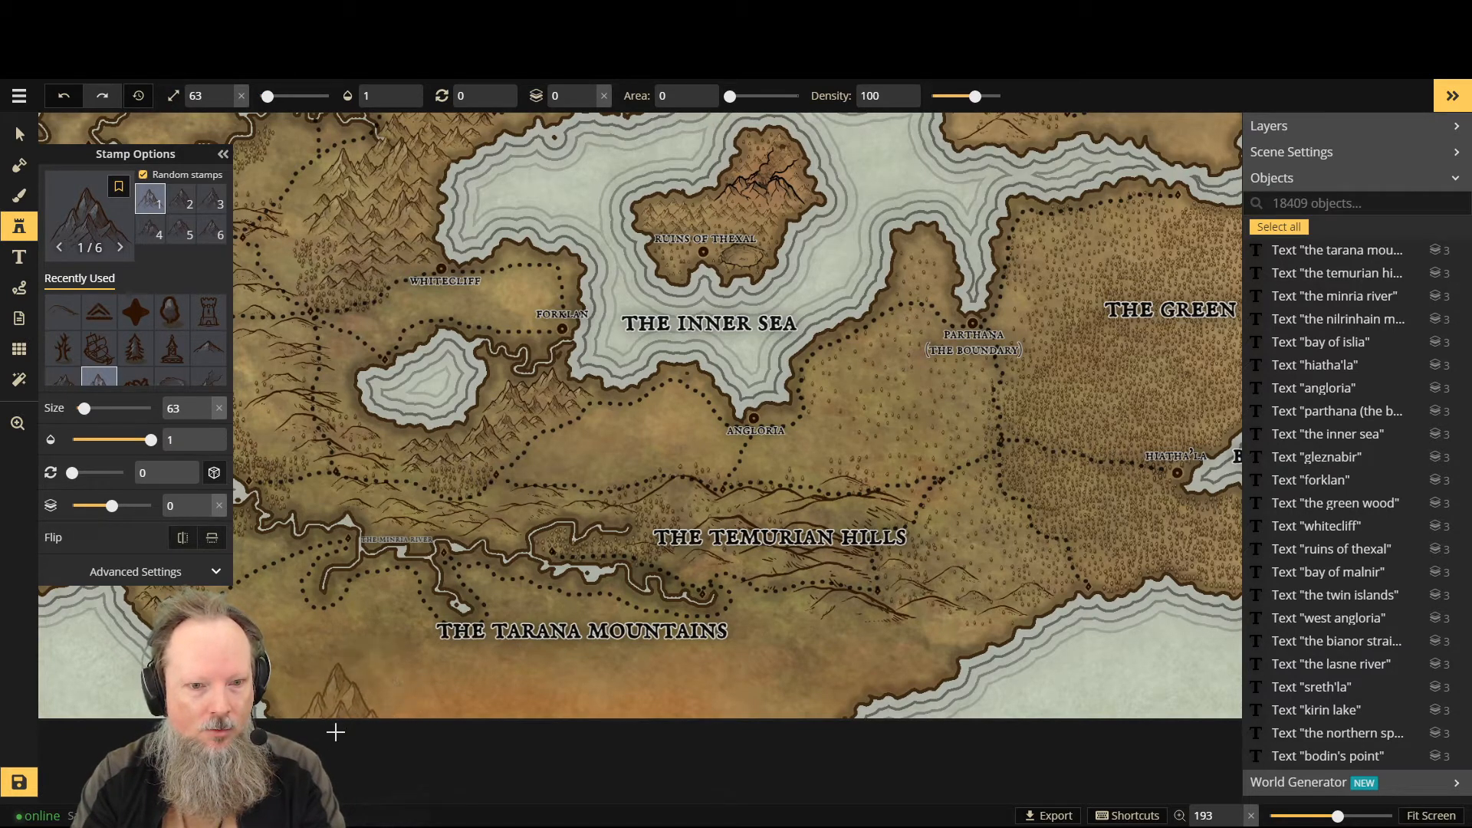
scroll(335, 737, "down", 1)
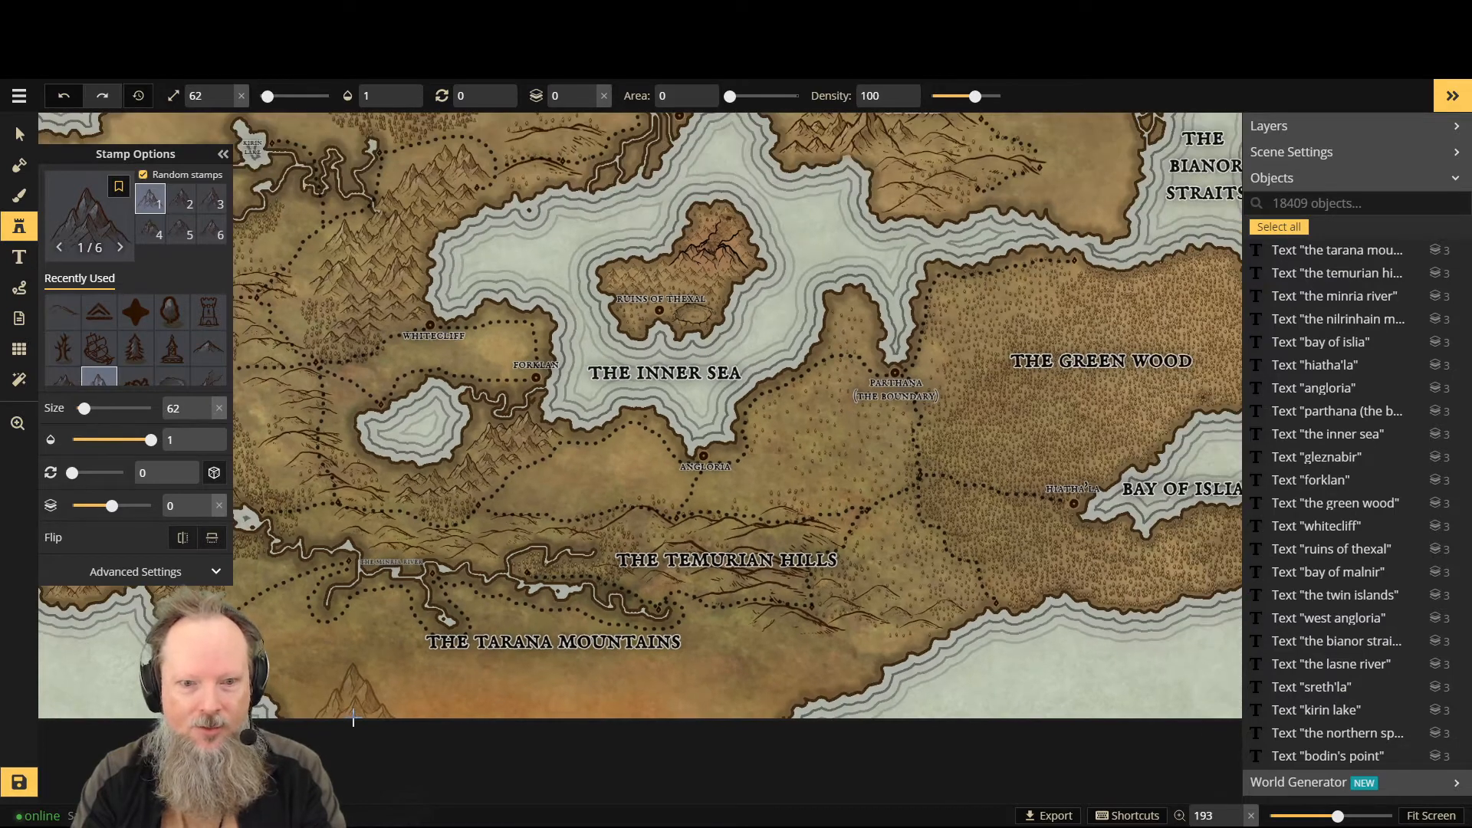
scroll(322, 734, "down", 1)
scroll(321, 733, "up", 3)
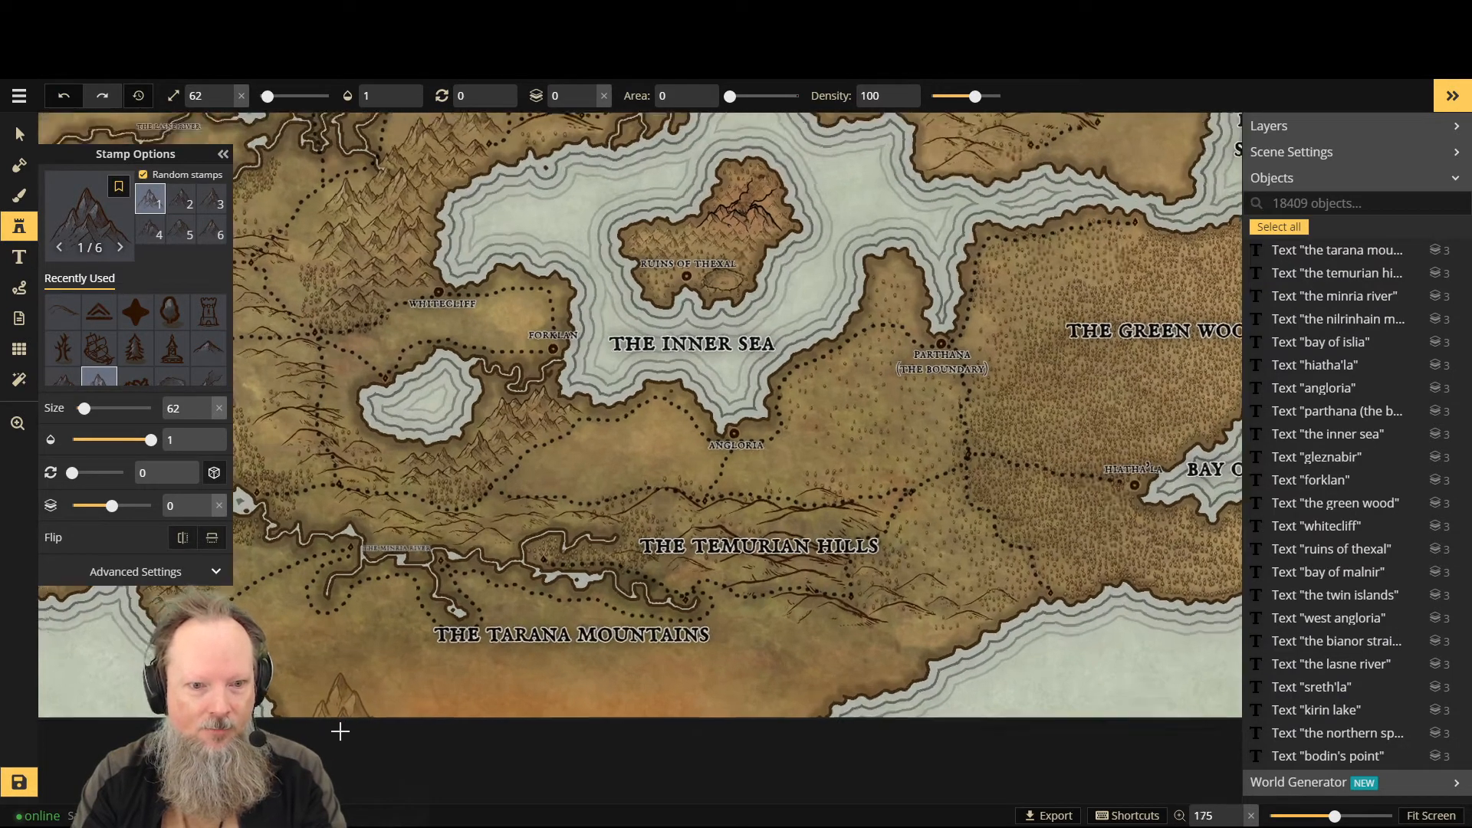
scroll(339, 731, "up", 2)
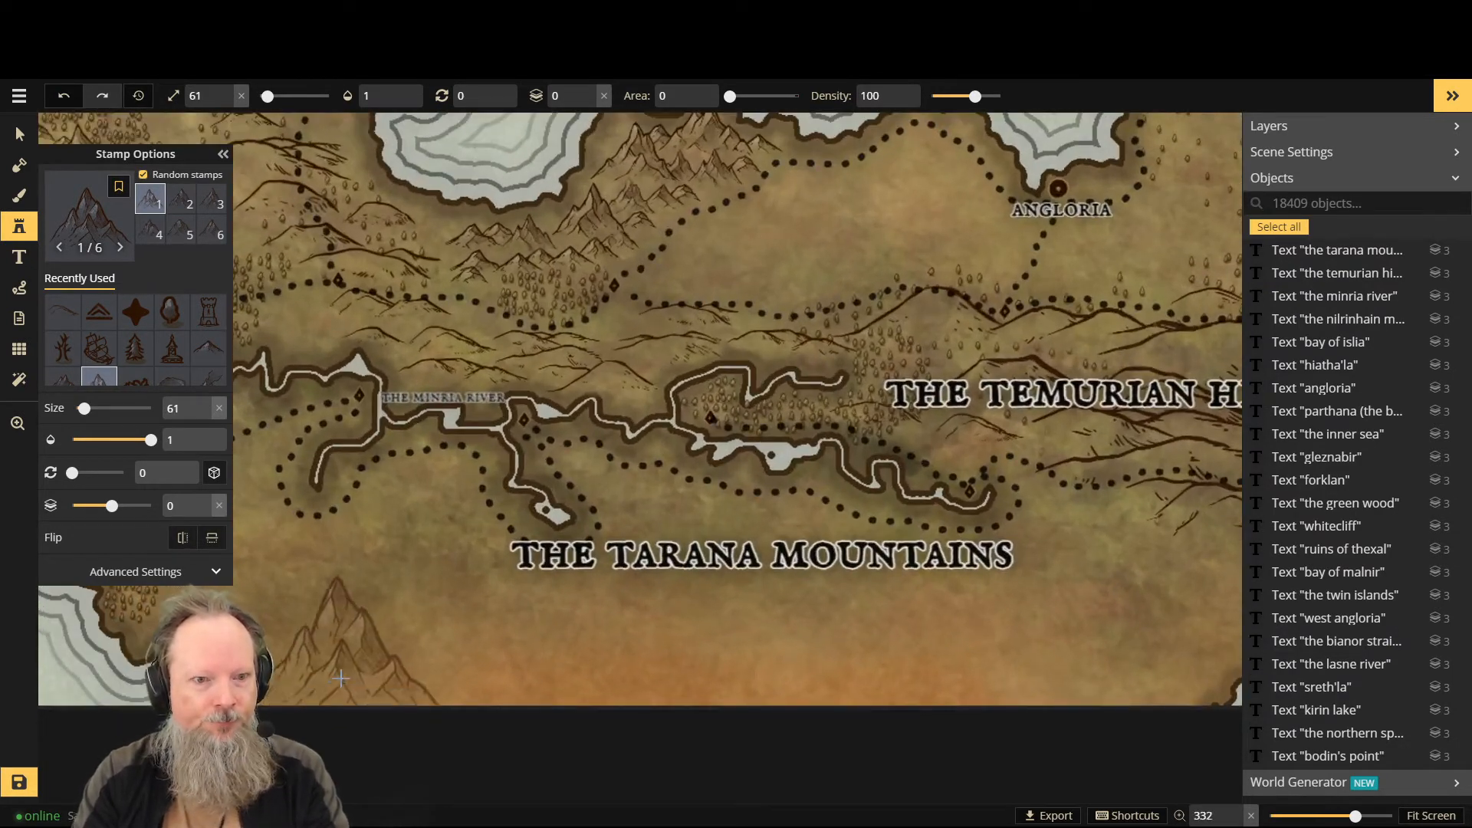
scroll(341, 682, "down", 3)
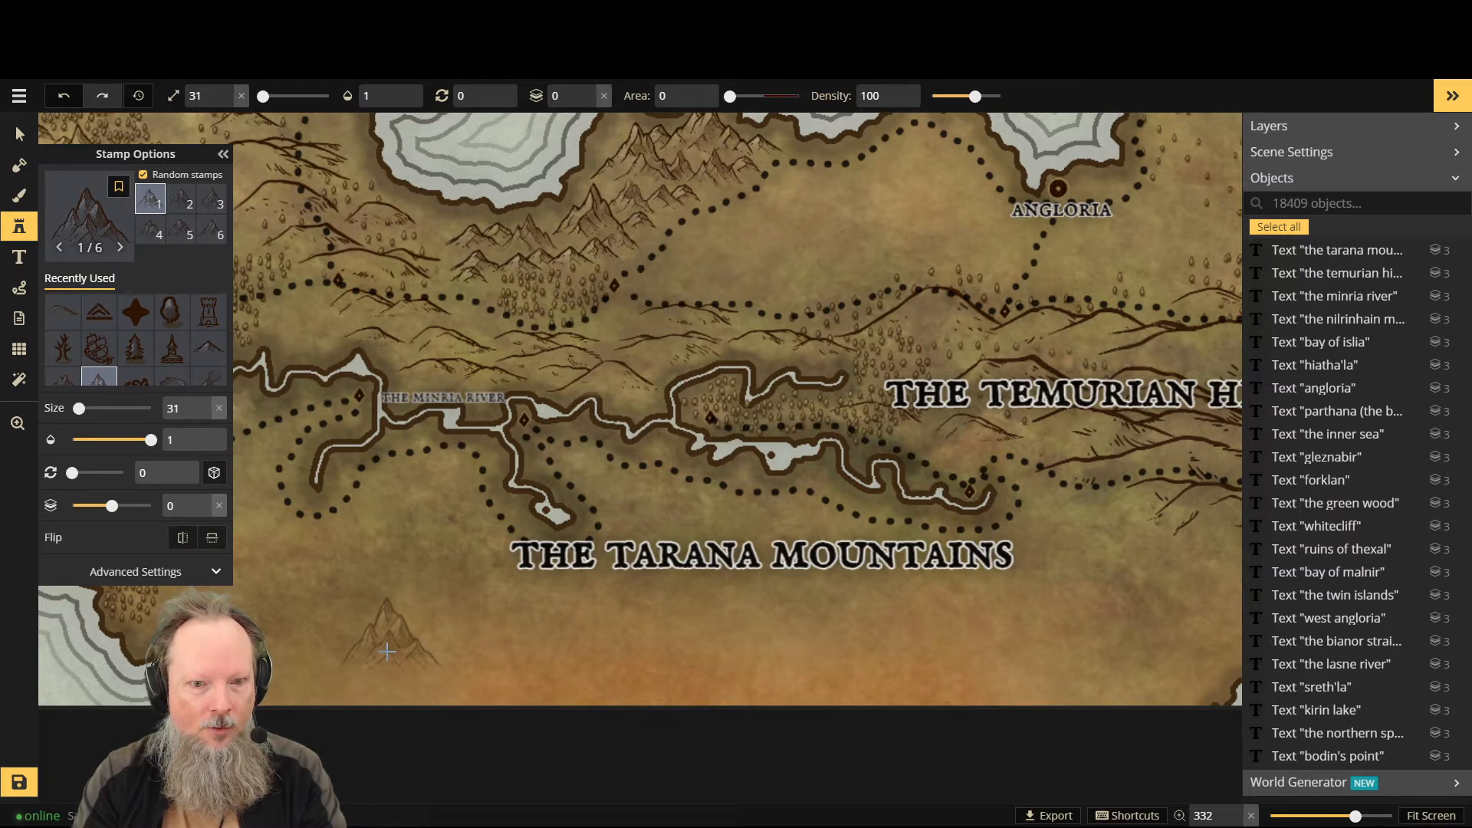
scroll(430, 656, "down", 3)
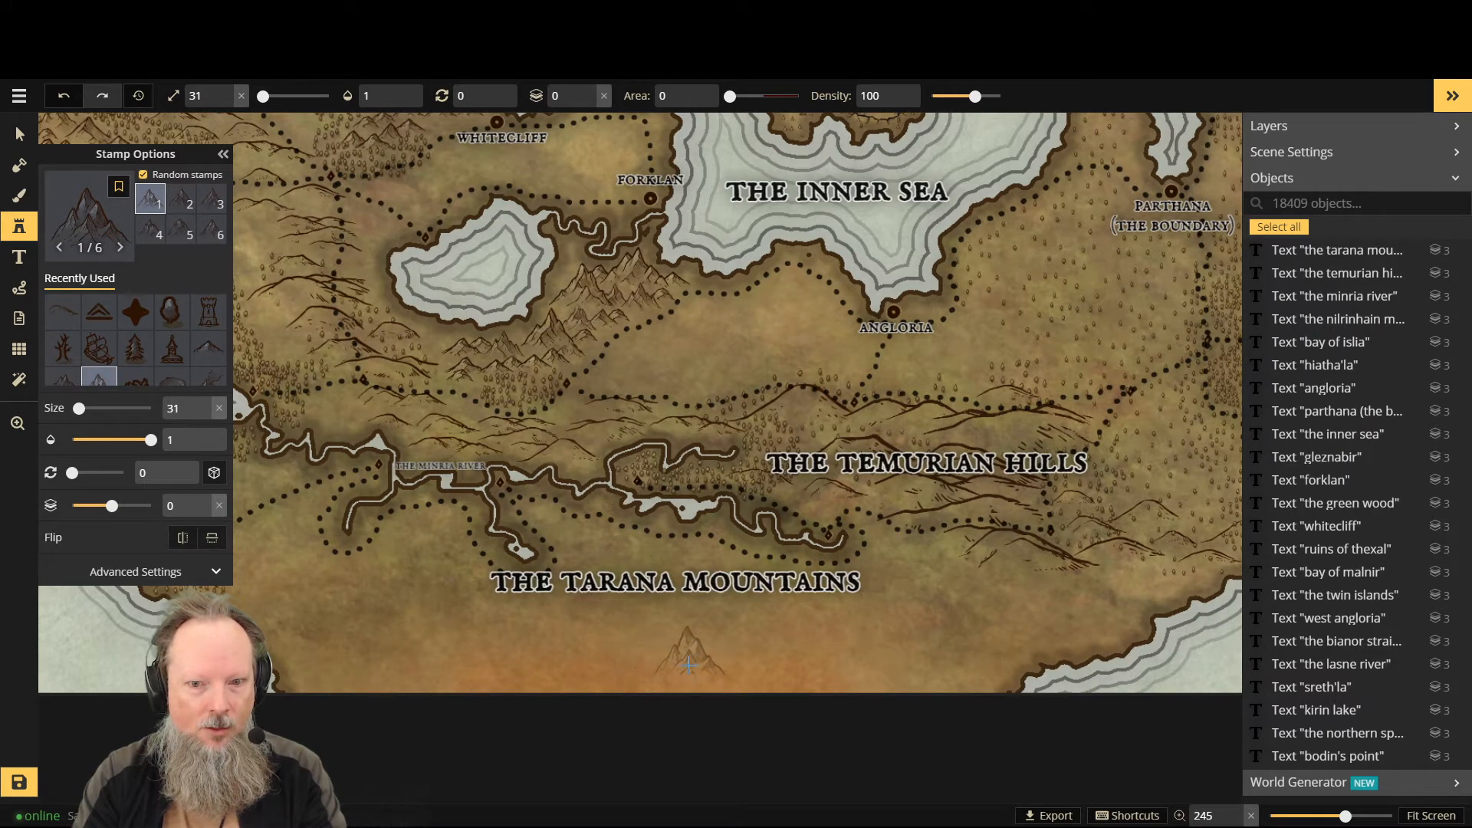
Step: Place six size-31 large mountain stamps on layer 0, spaced along the southern map edge below the Tarana Mountains label
left_click(687, 663)
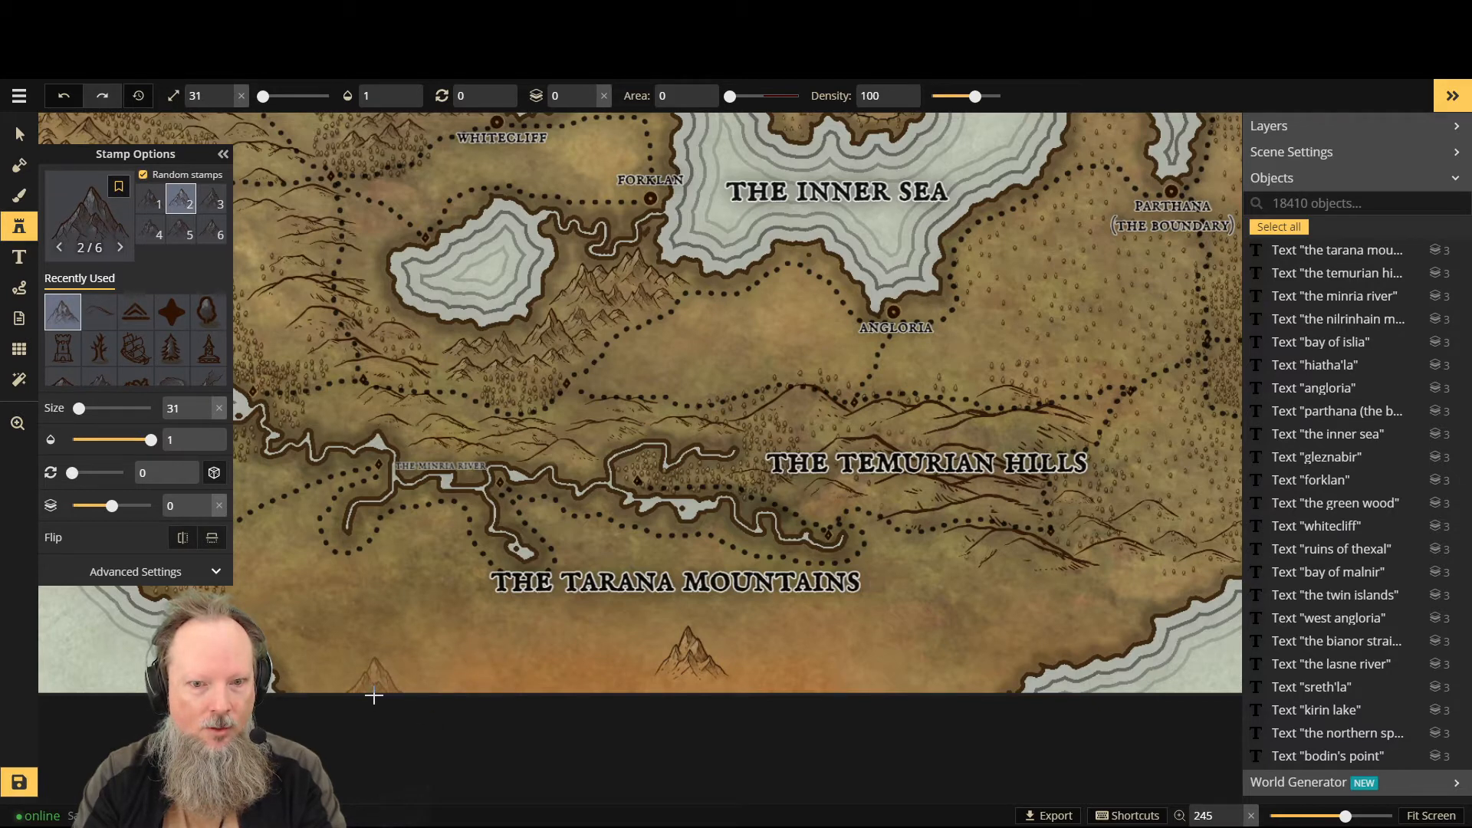
left_click(307, 695)
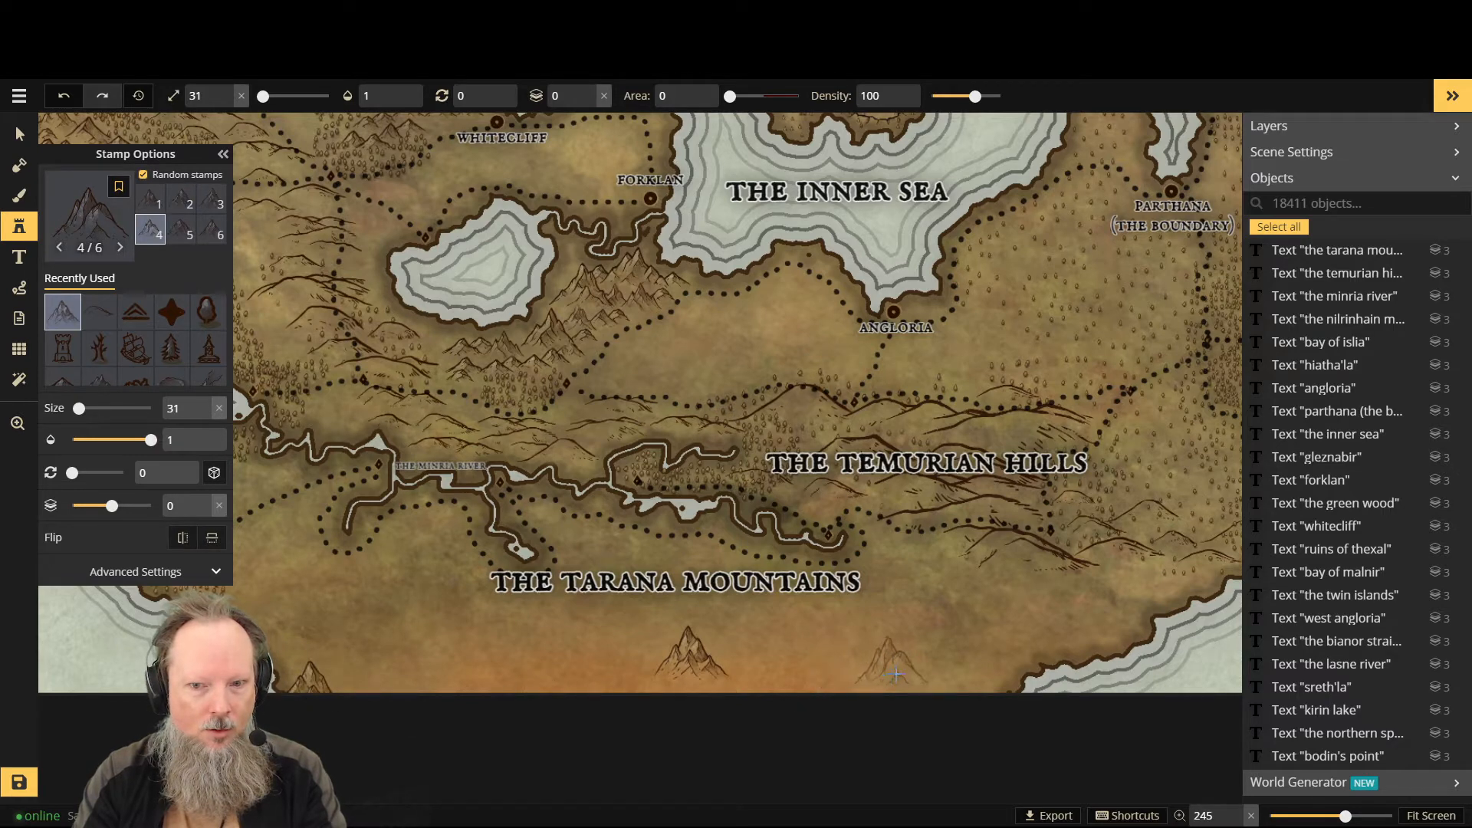
left_click(976, 710)
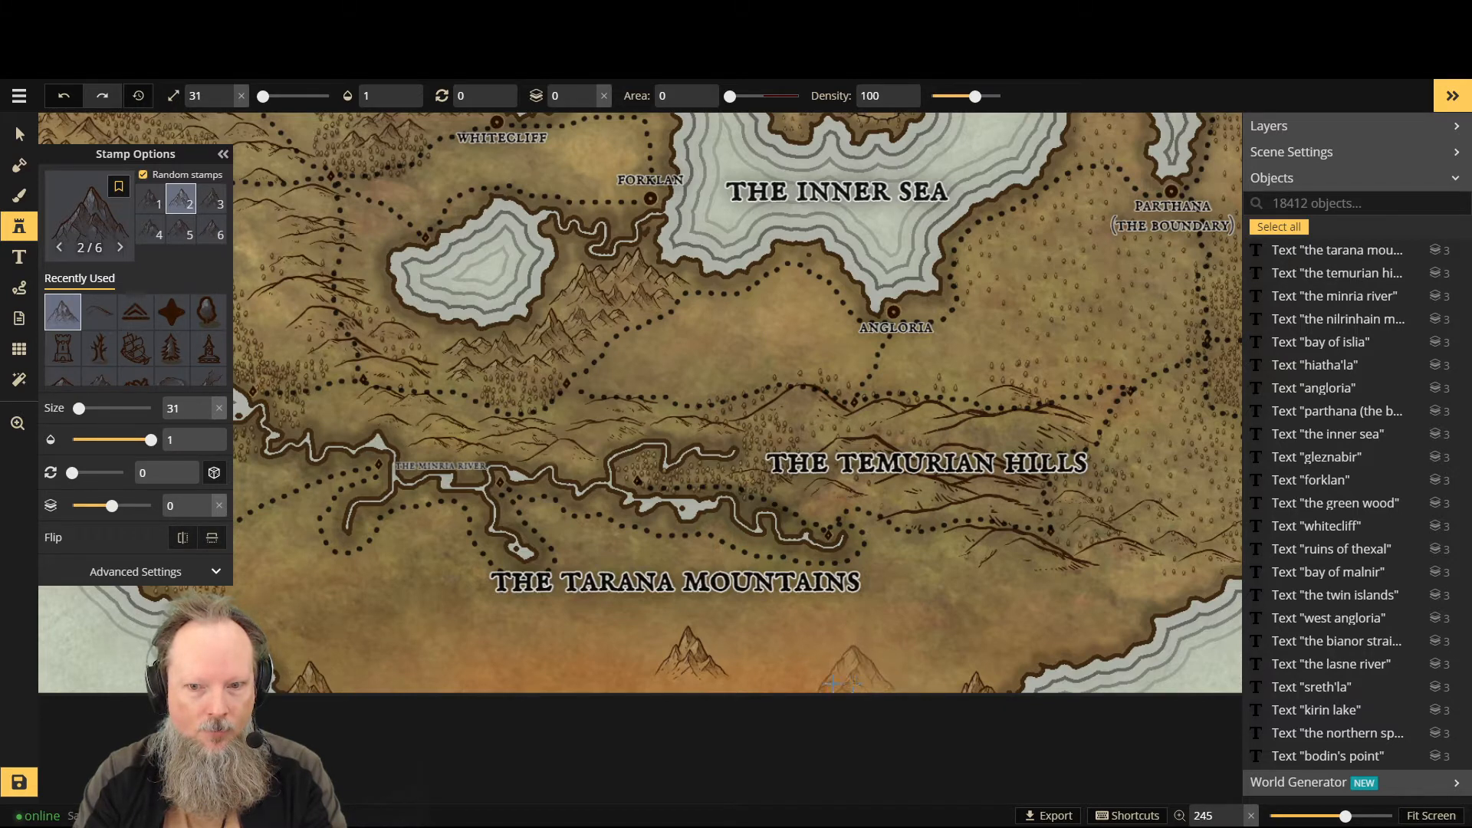
left_click(854, 681)
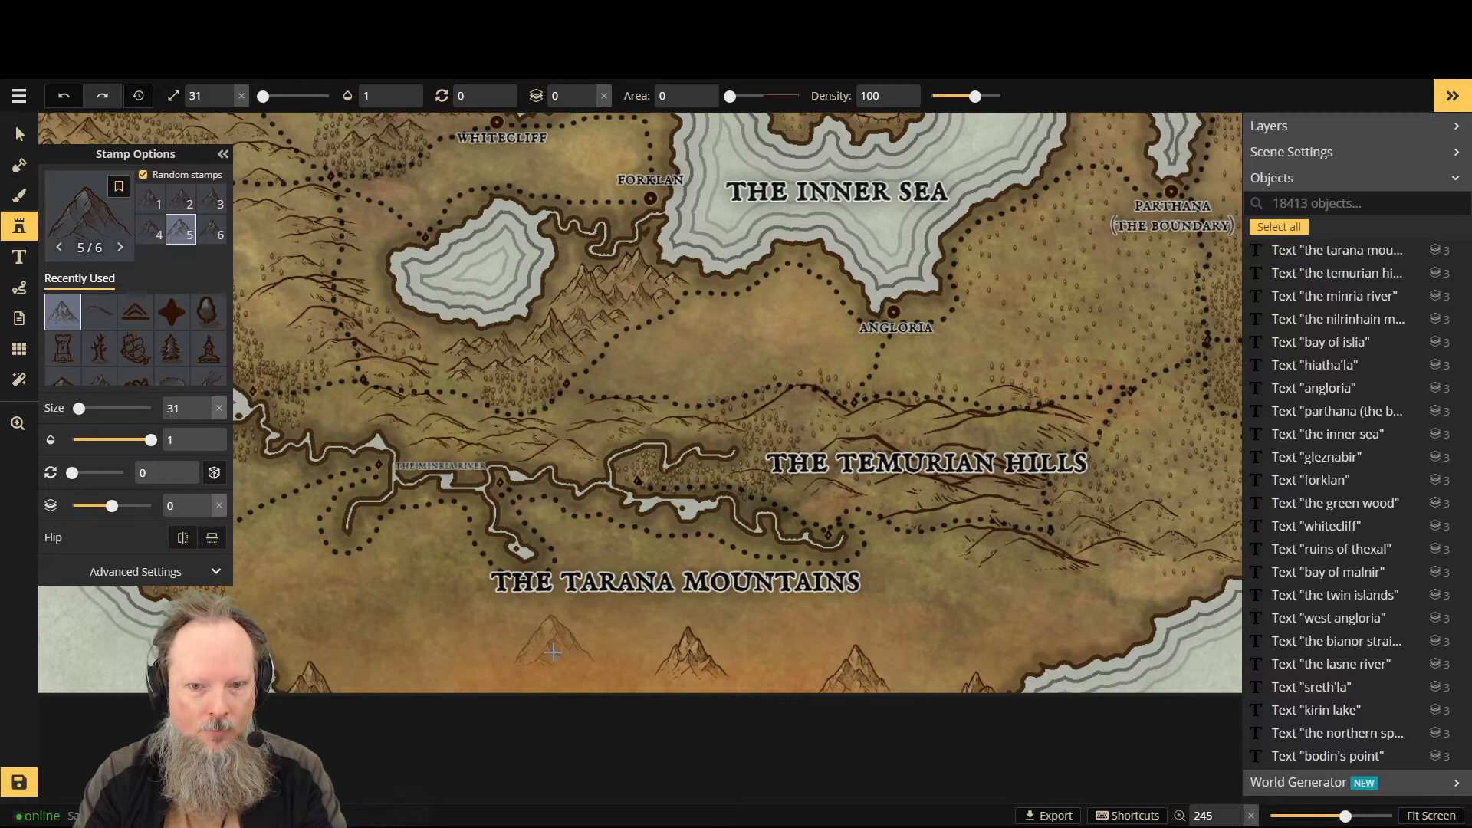
left_click(554, 651)
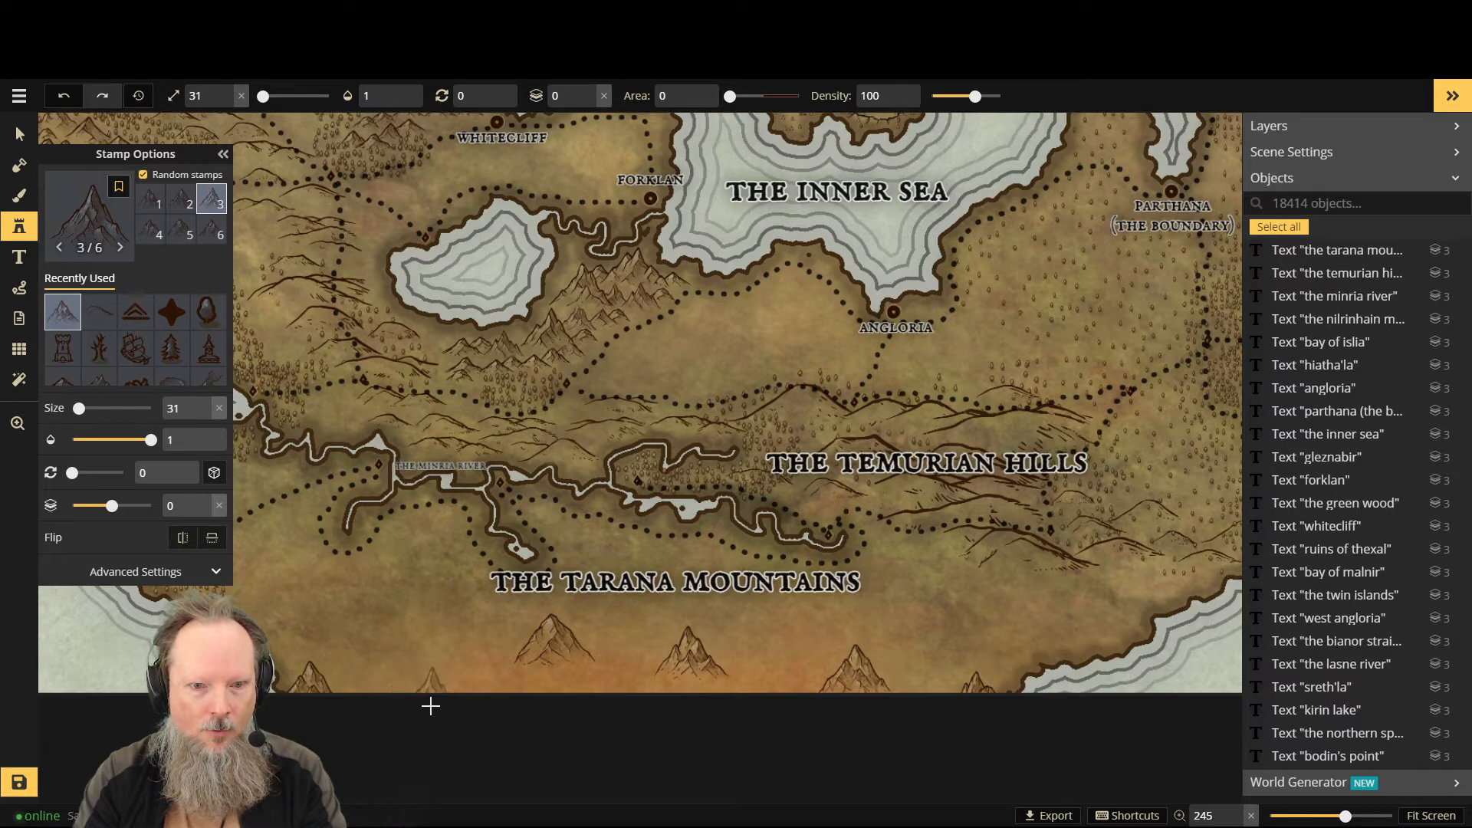
left_click(430, 707)
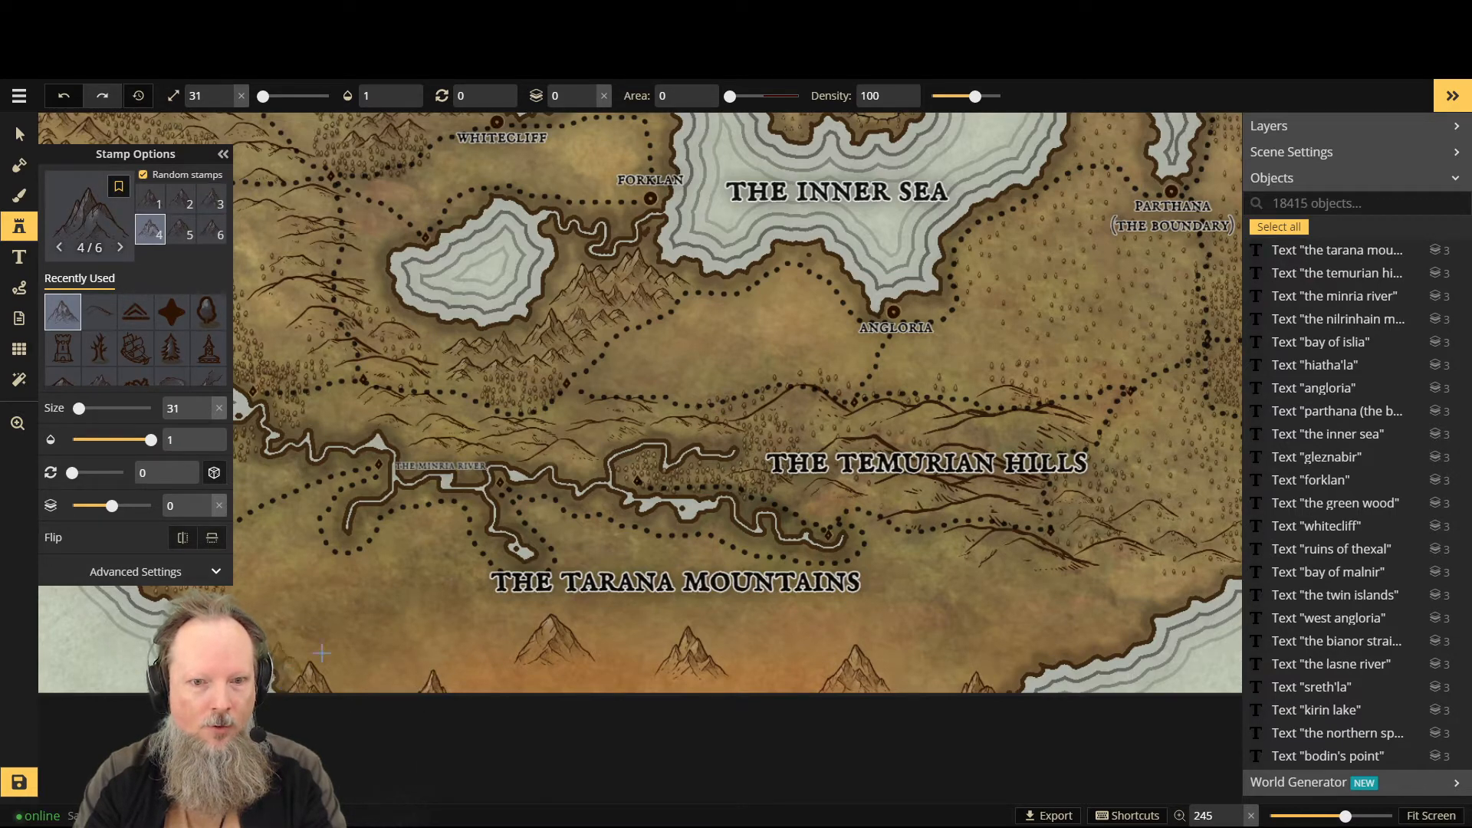
Step: Set the stamp size to 26 and the layer to -1, and place four mountains between the two westernmost peaks of the southern range
key("bracketleft")
key("bracketleft")
key("bracketleft")
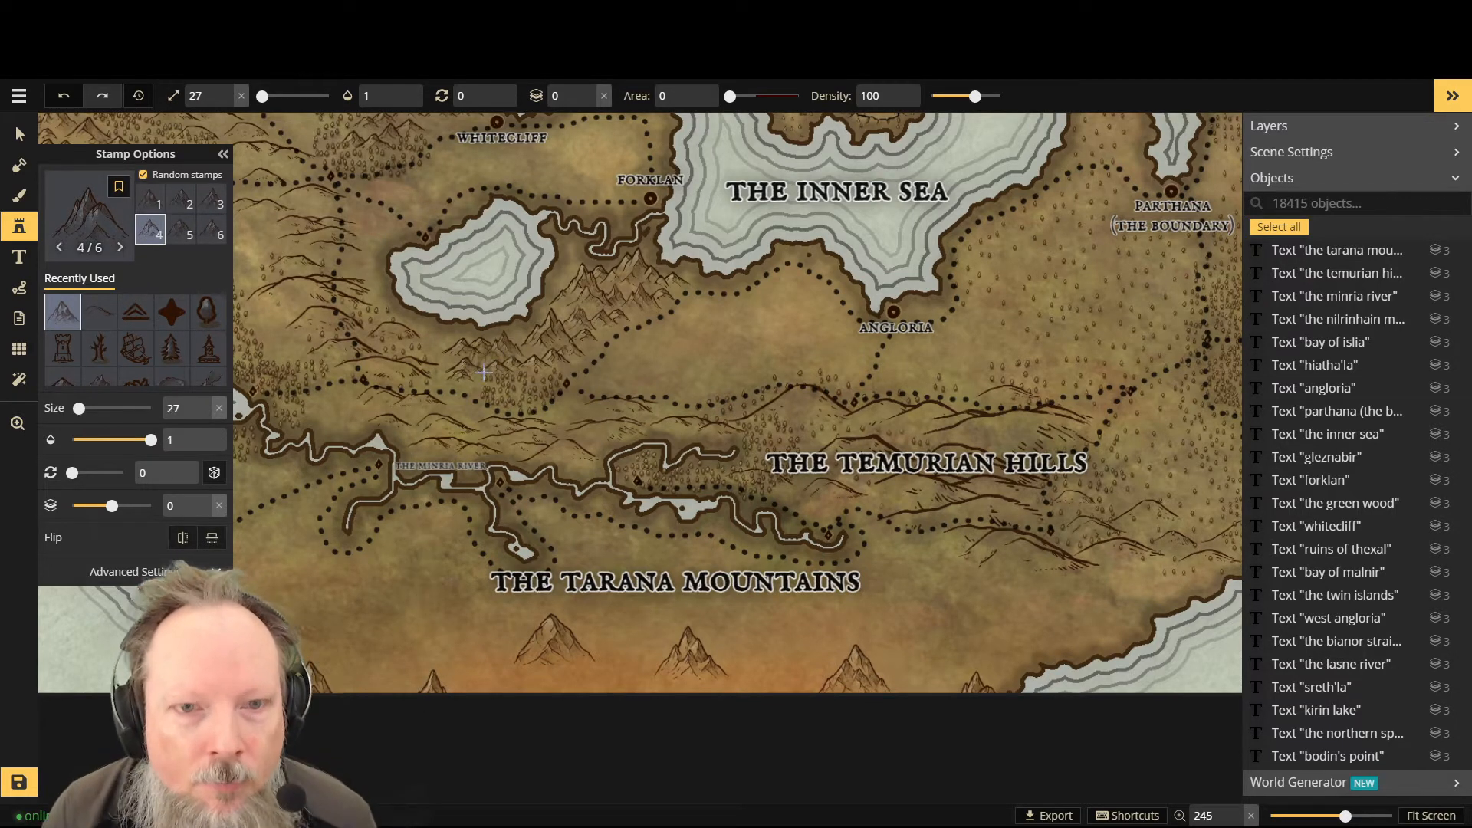
key("bracketleft")
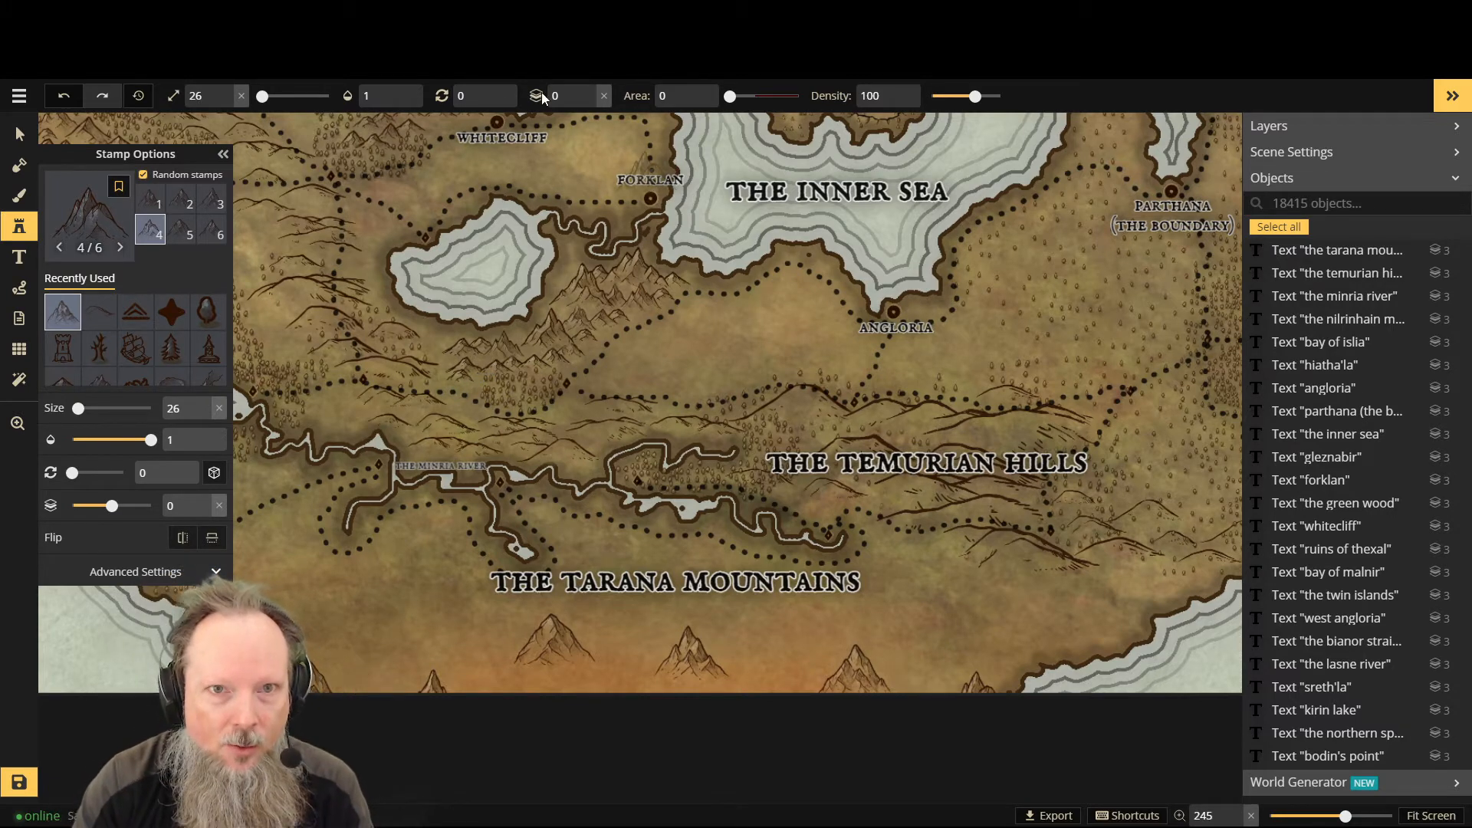
left_click(589, 100)
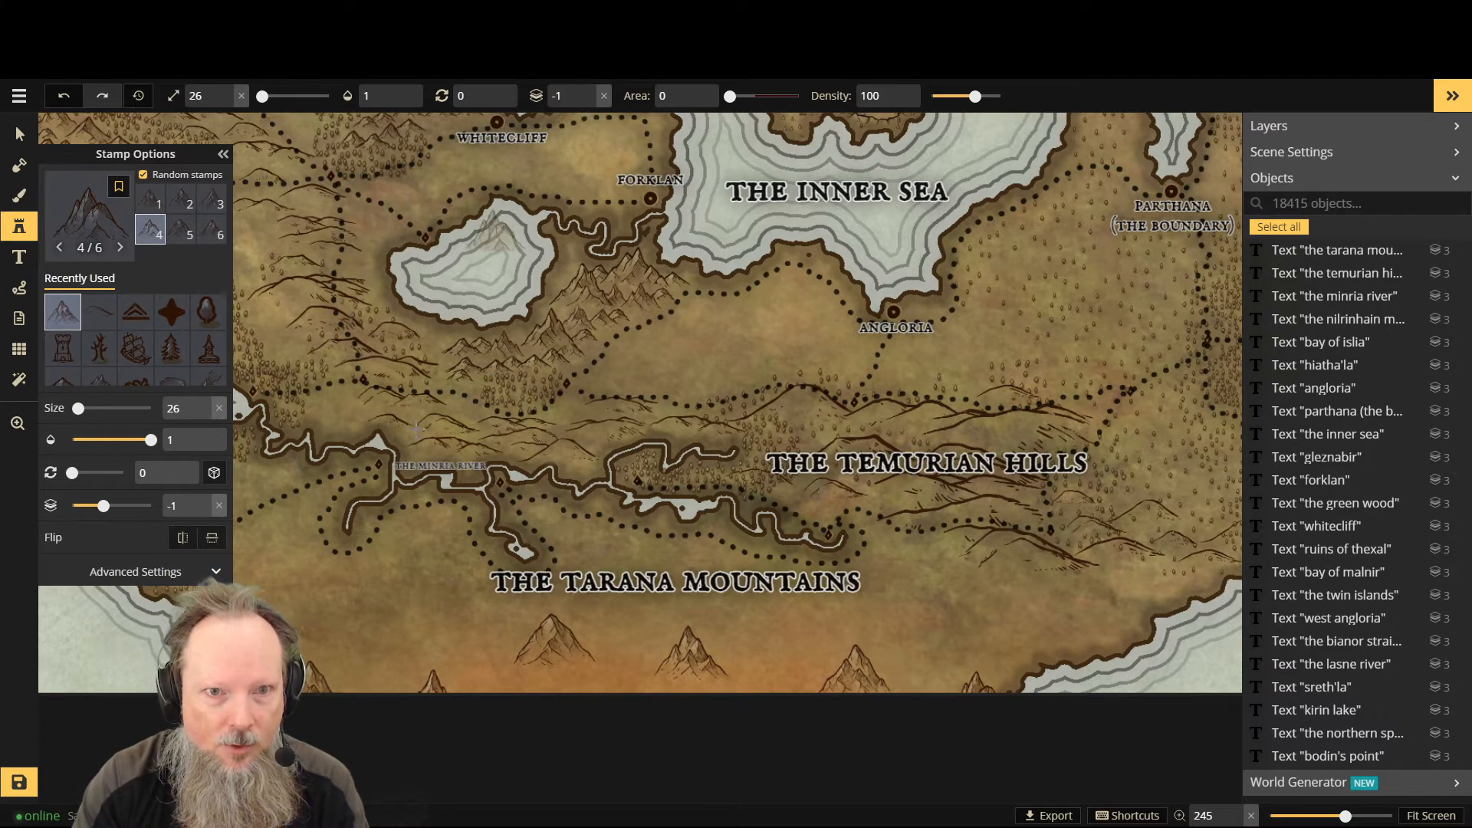
left_click(342, 684)
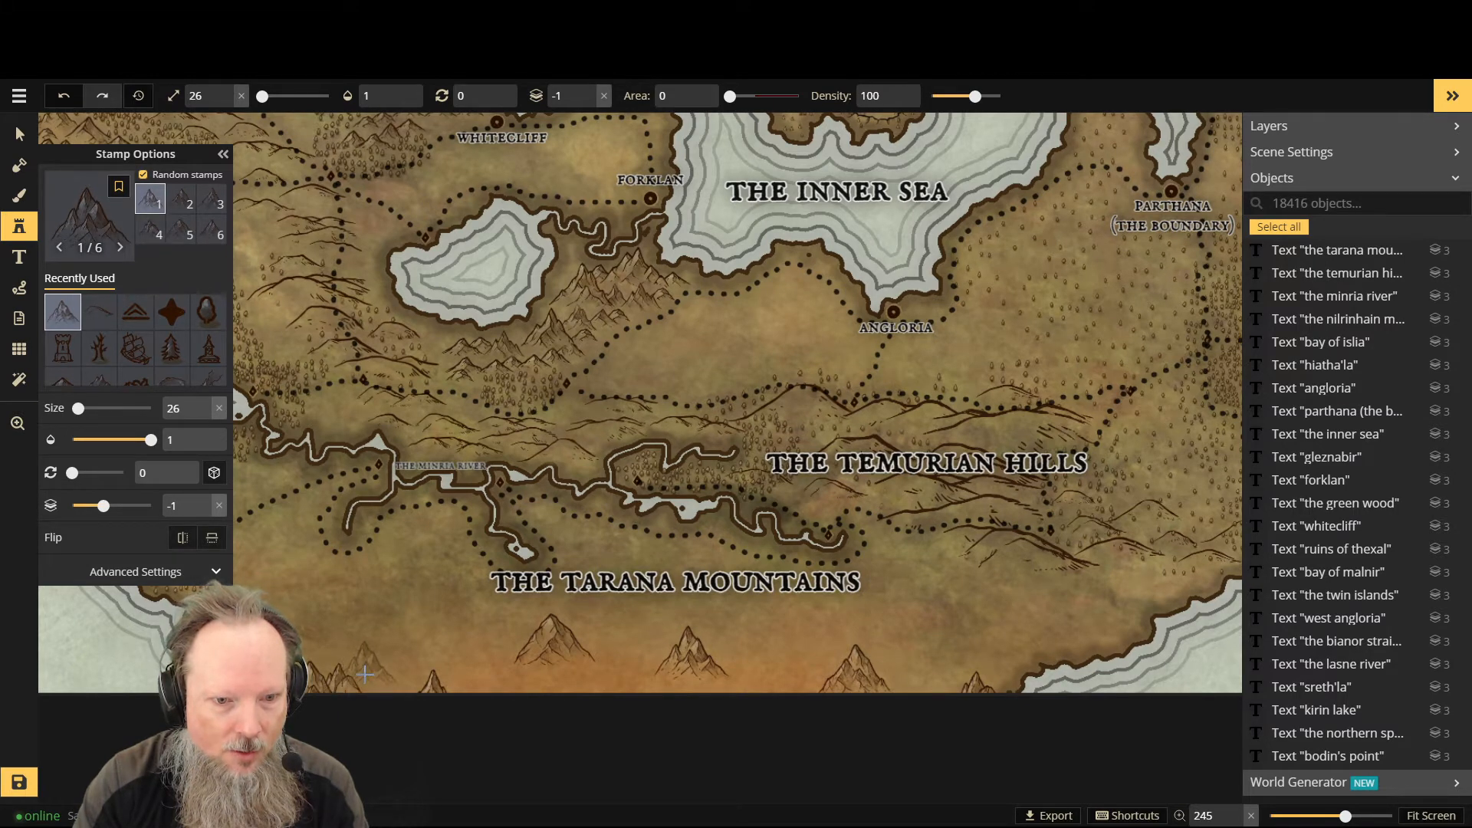
left_click(369, 673)
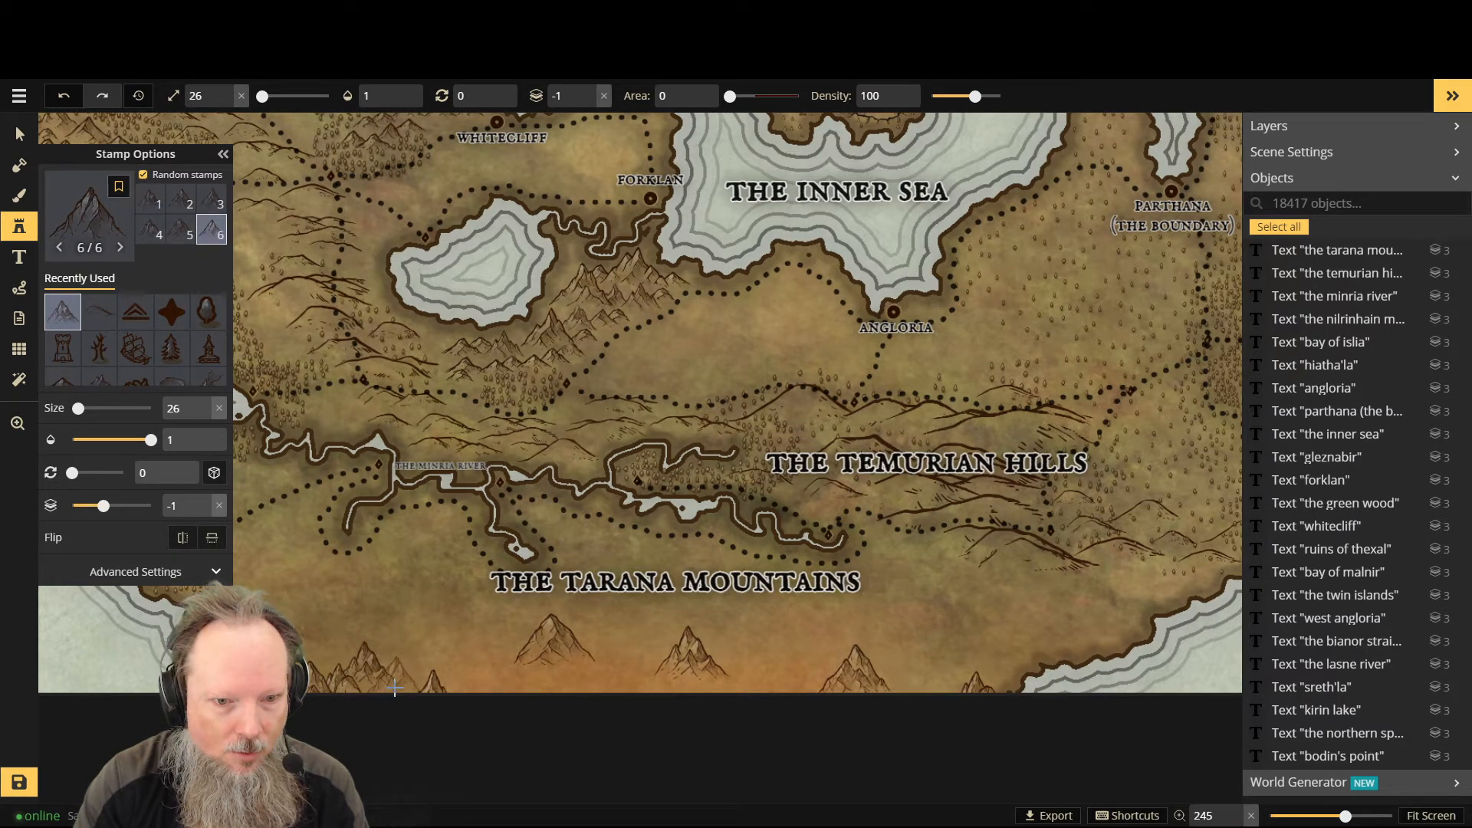
left_click(395, 687)
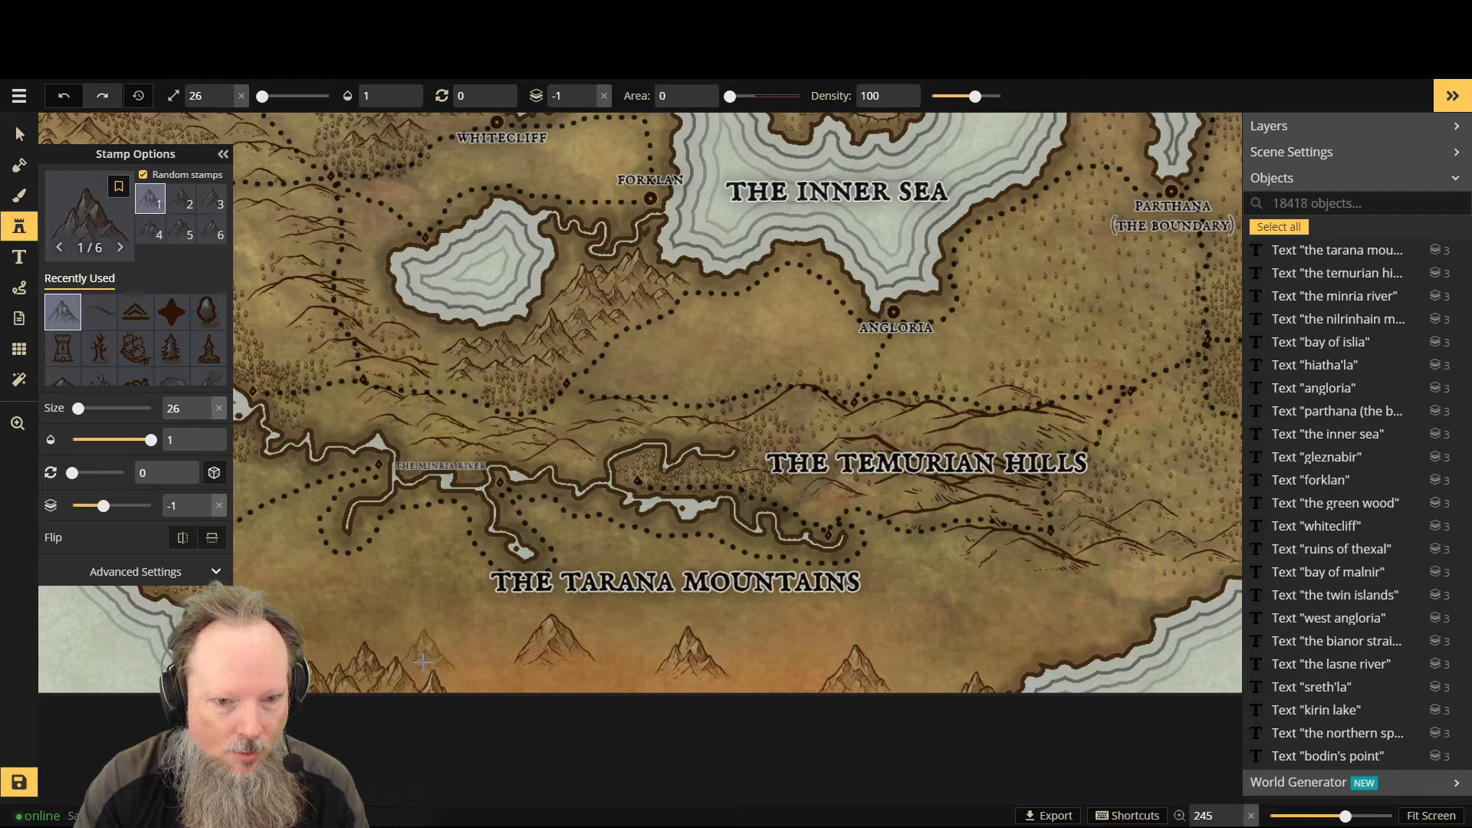
left_click(420, 671)
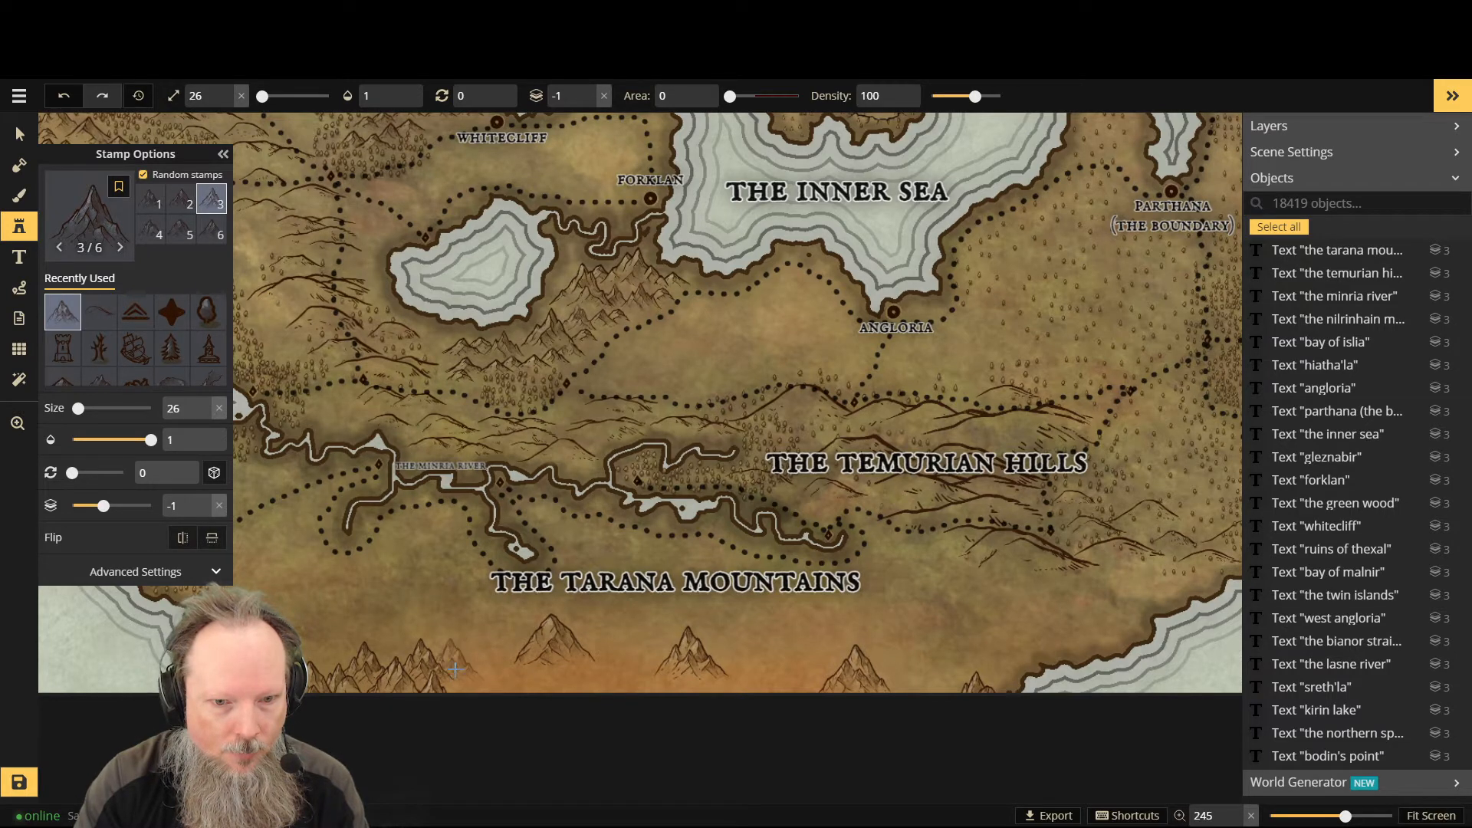
Step: Place seven size-26 mountains on layer -1 to link the western peaks with the two central peaks below the Tarana Mountains label
left_click(466, 664)
left_click(485, 653)
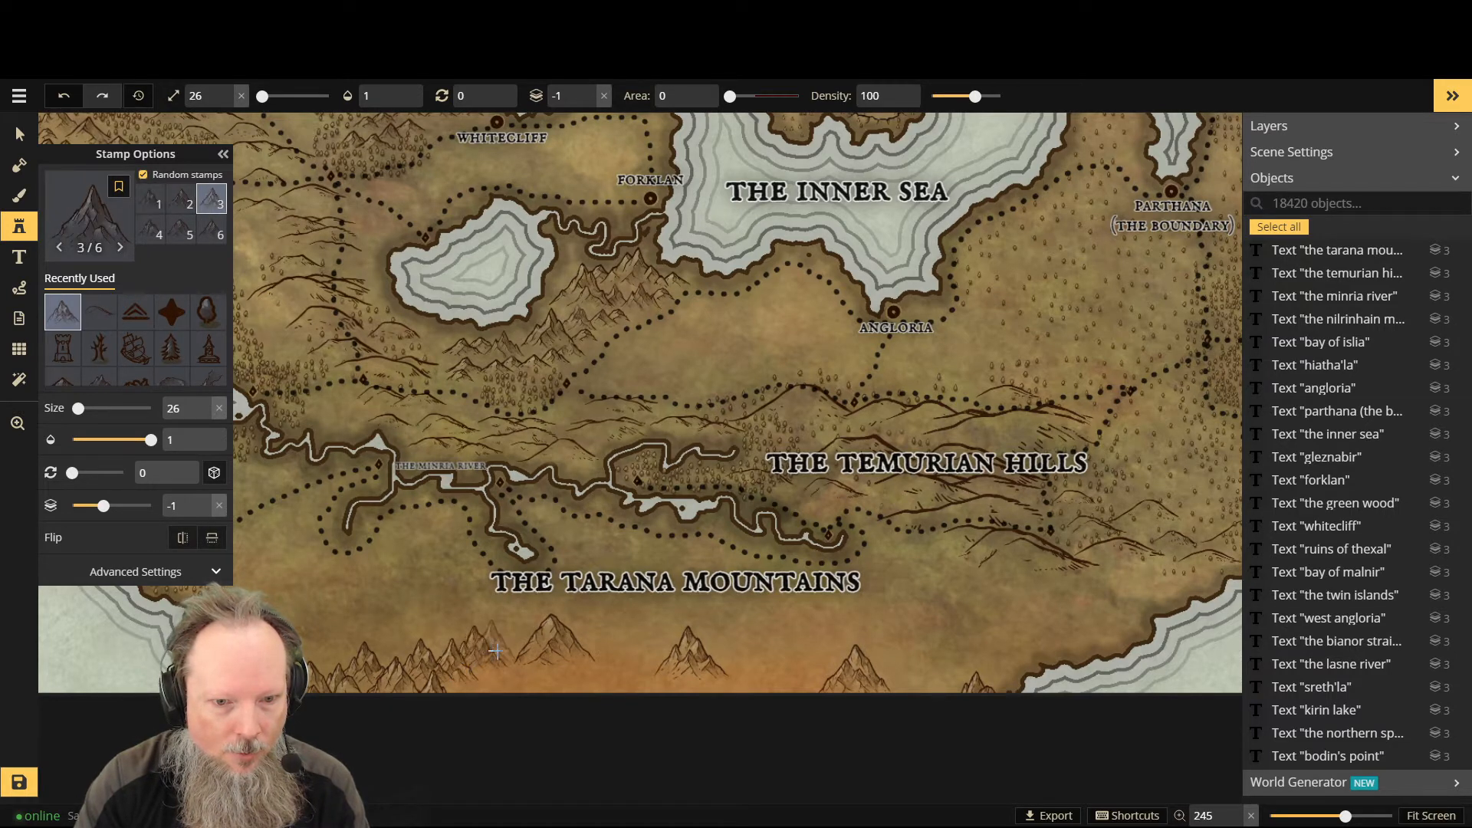
left_click(500, 649)
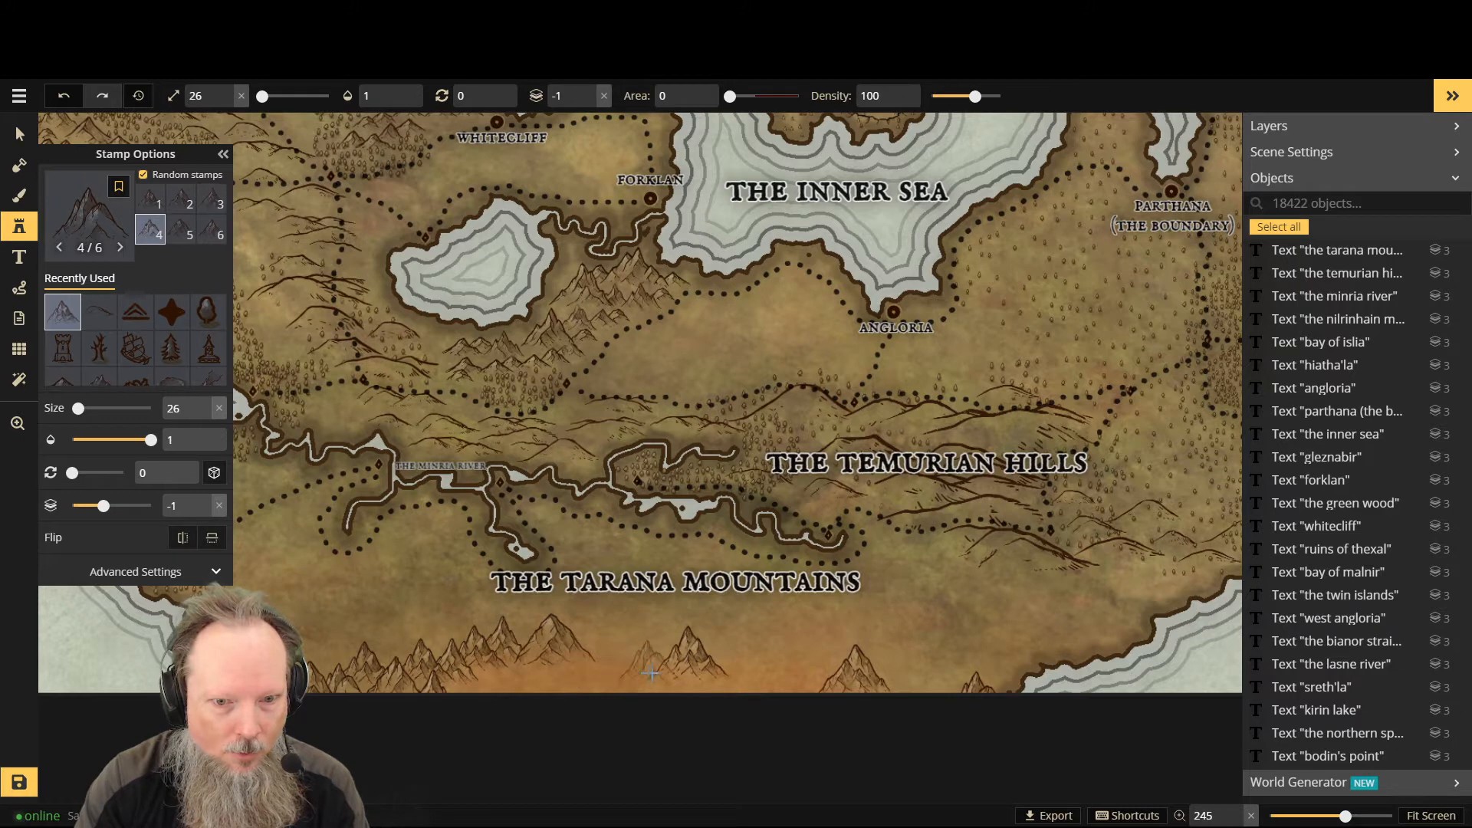
left_click(526, 653)
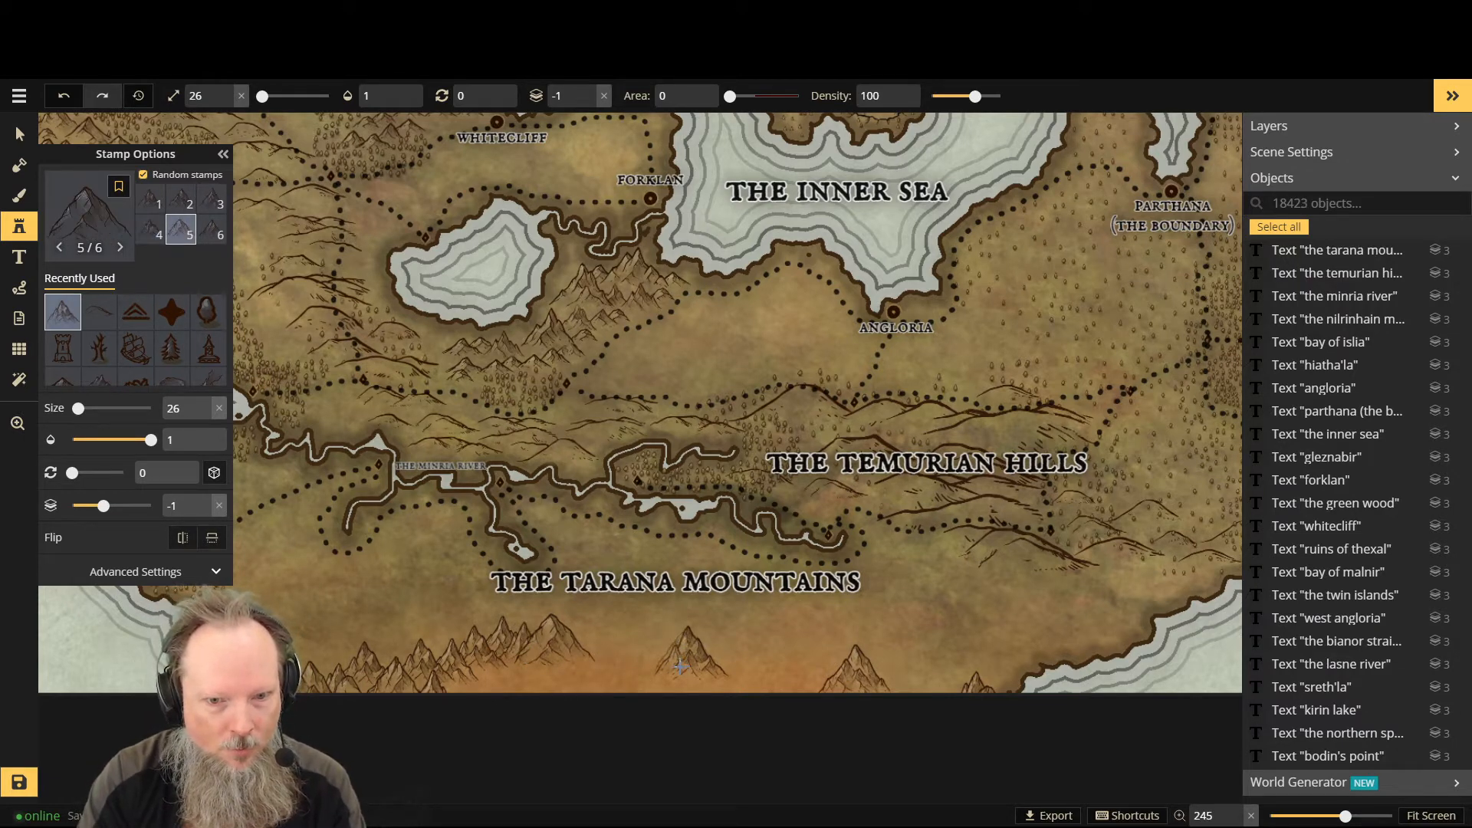
left_click(596, 652)
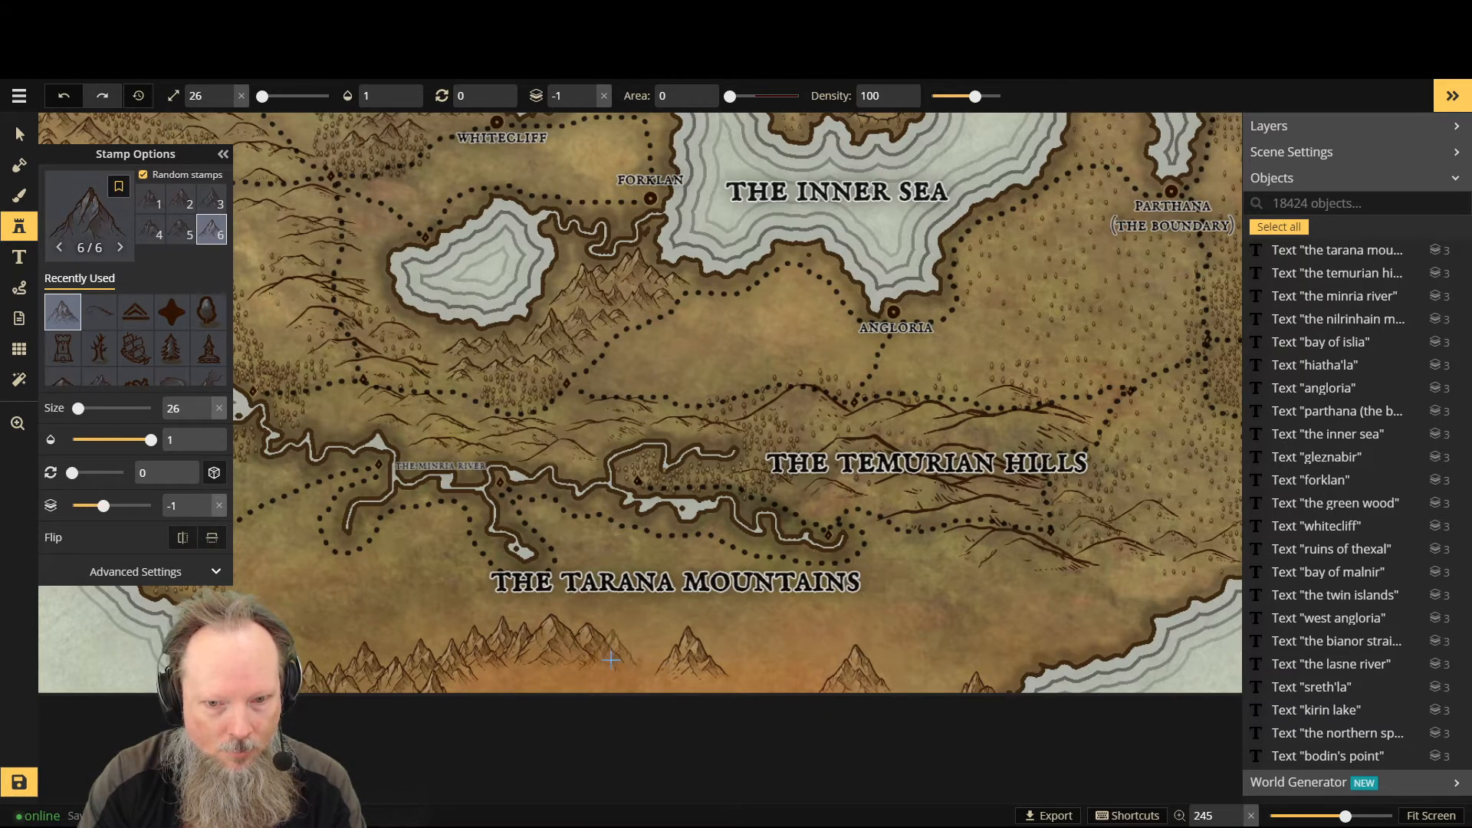
left_click(613, 659)
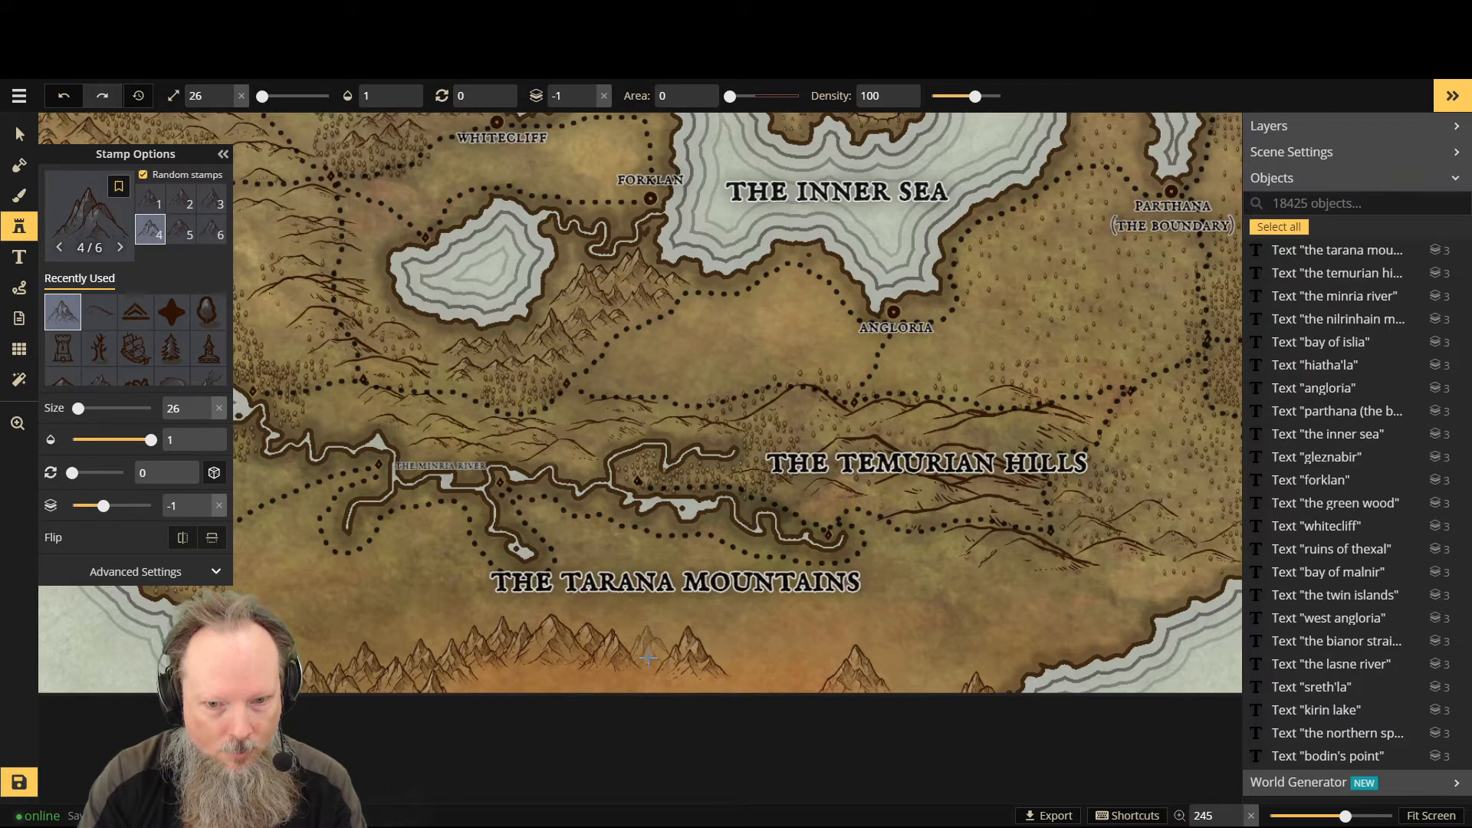
left_click(648, 661)
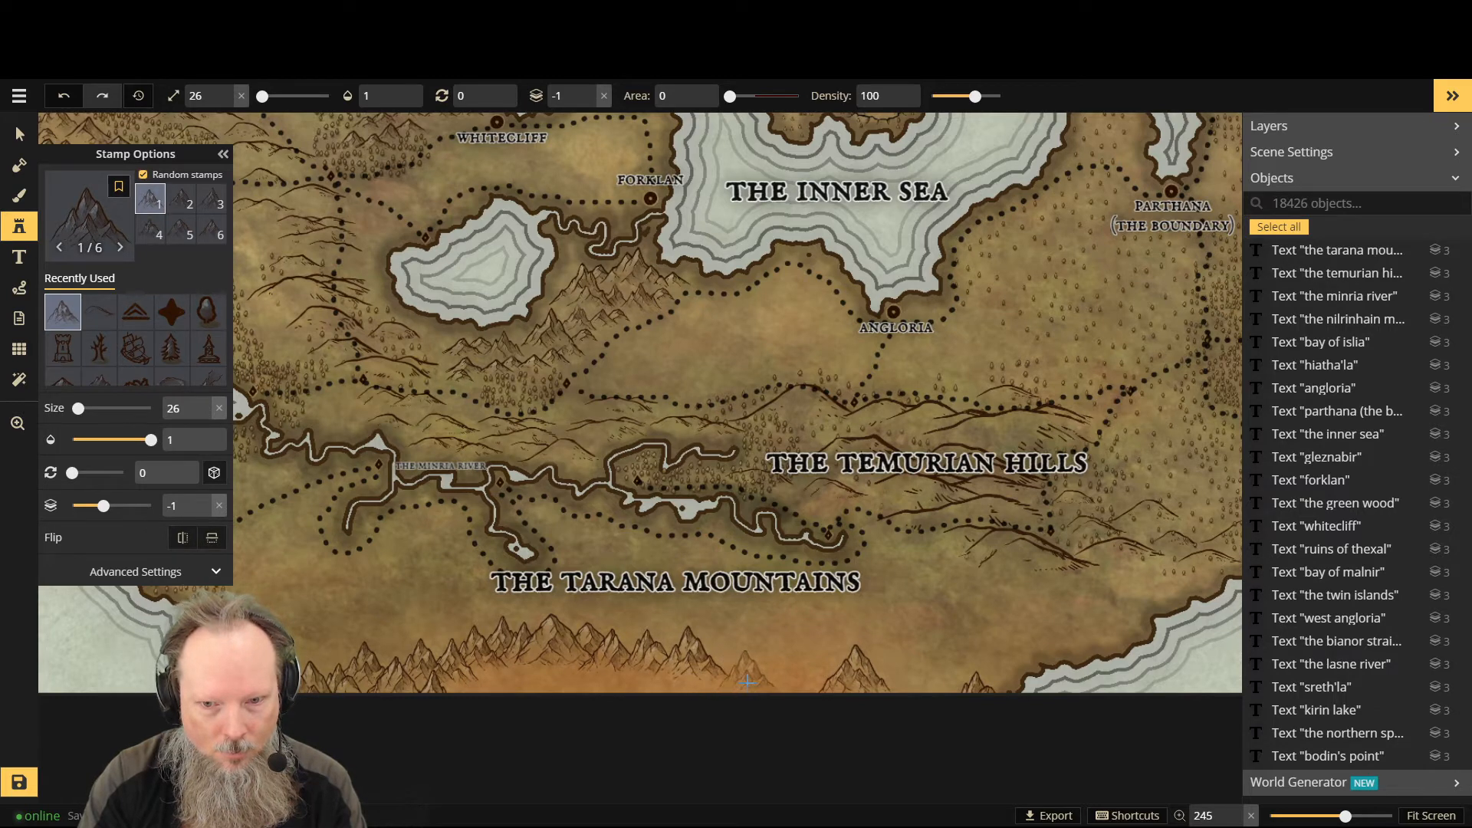
Step: Add six size-26 mountains on layer -1 around the eastern peaks and across the gap to the central peaks
left_click(811, 681)
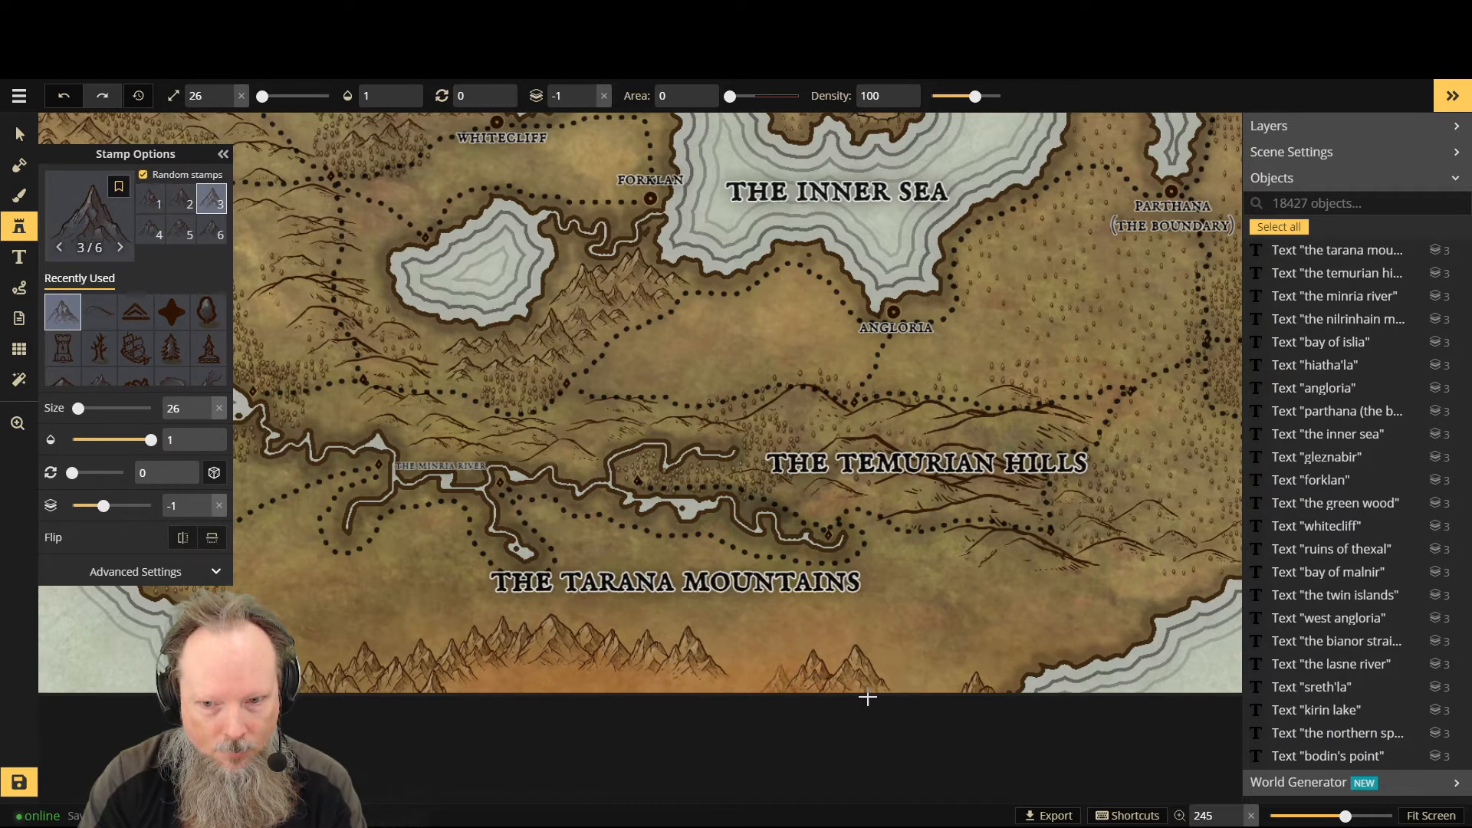
left_click(904, 682)
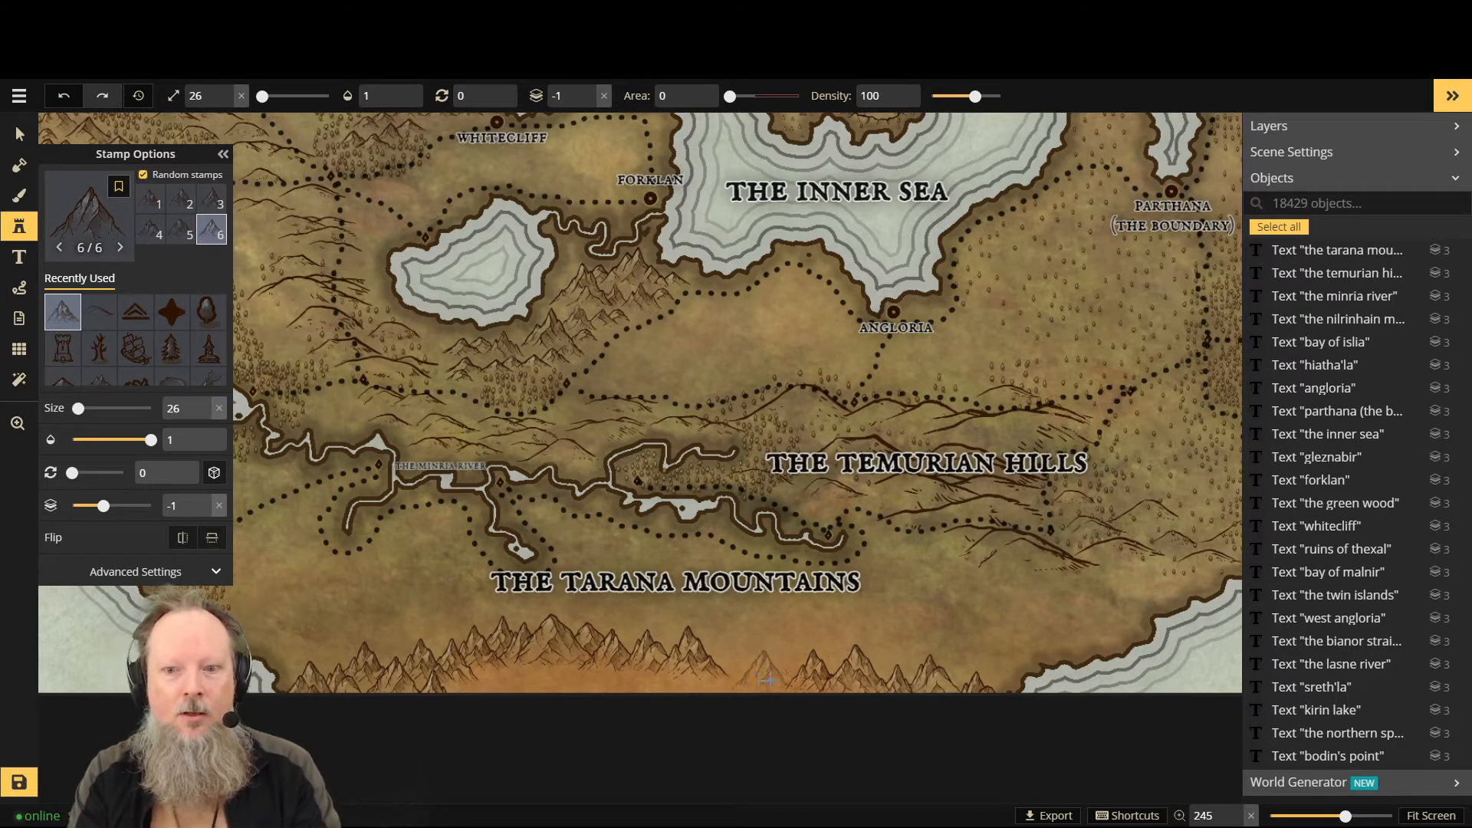
left_click(783, 682)
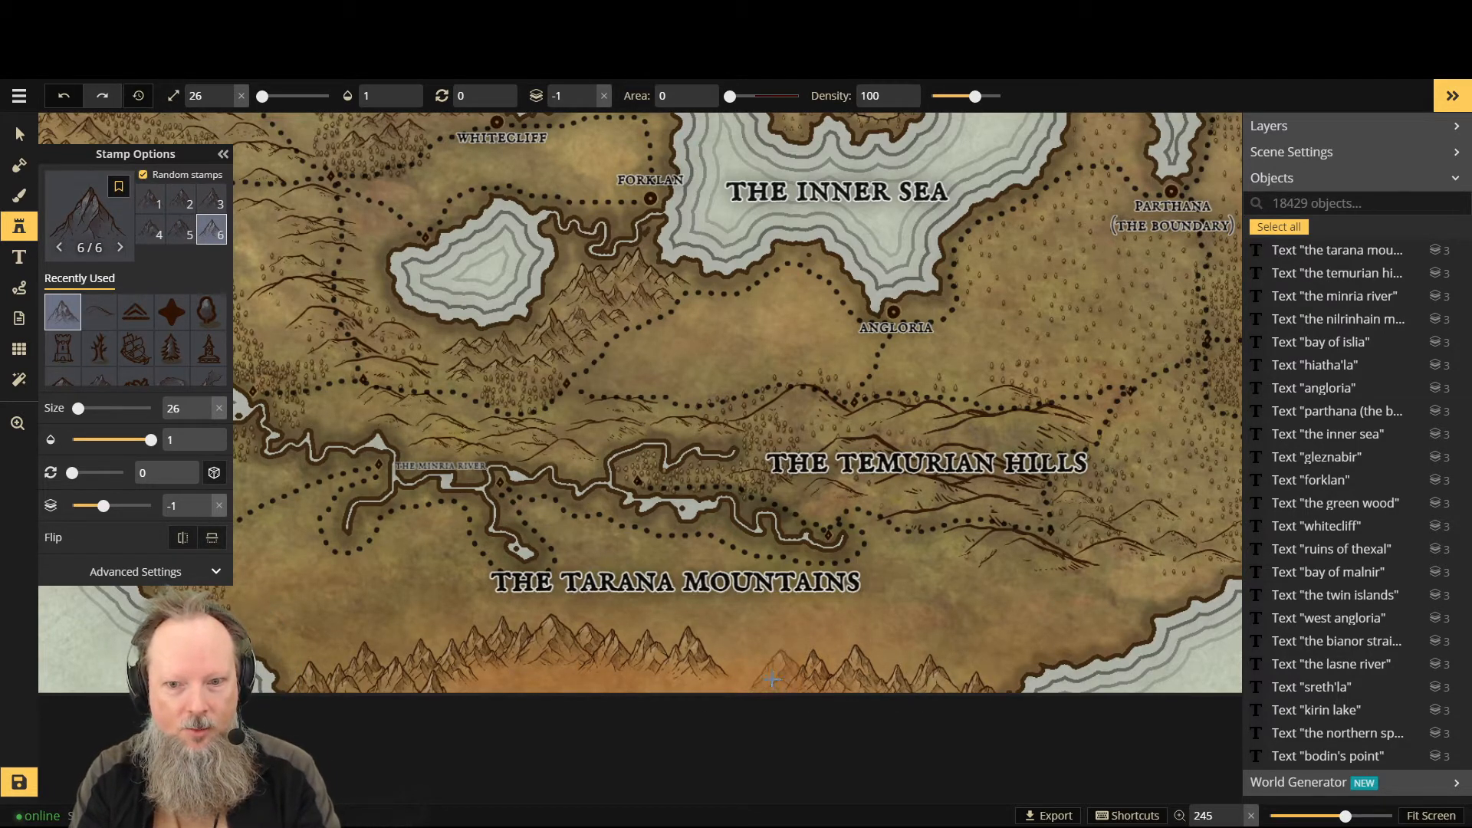
left_click(767, 669)
left_click(730, 672)
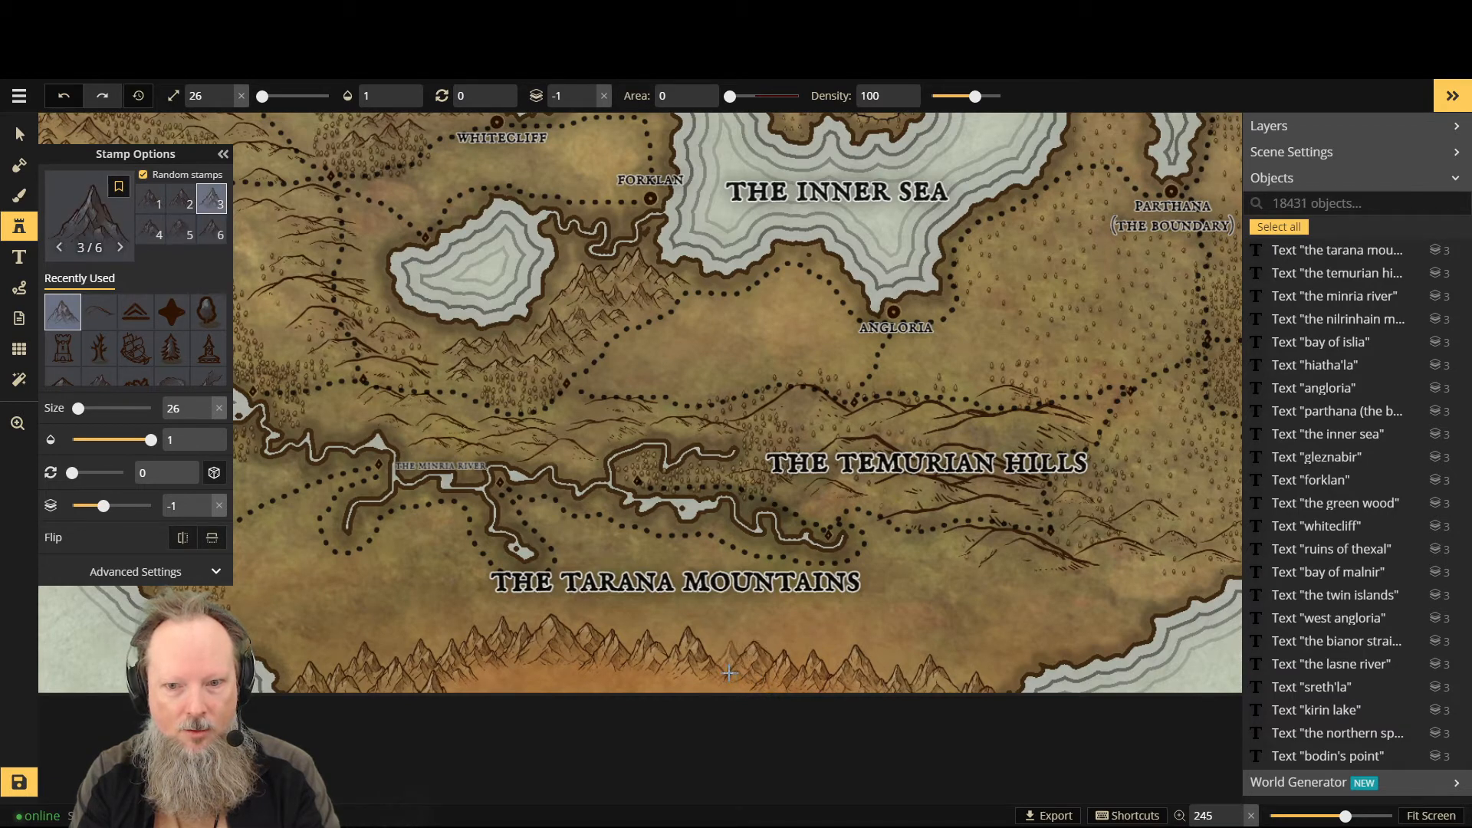
left_click(730, 672)
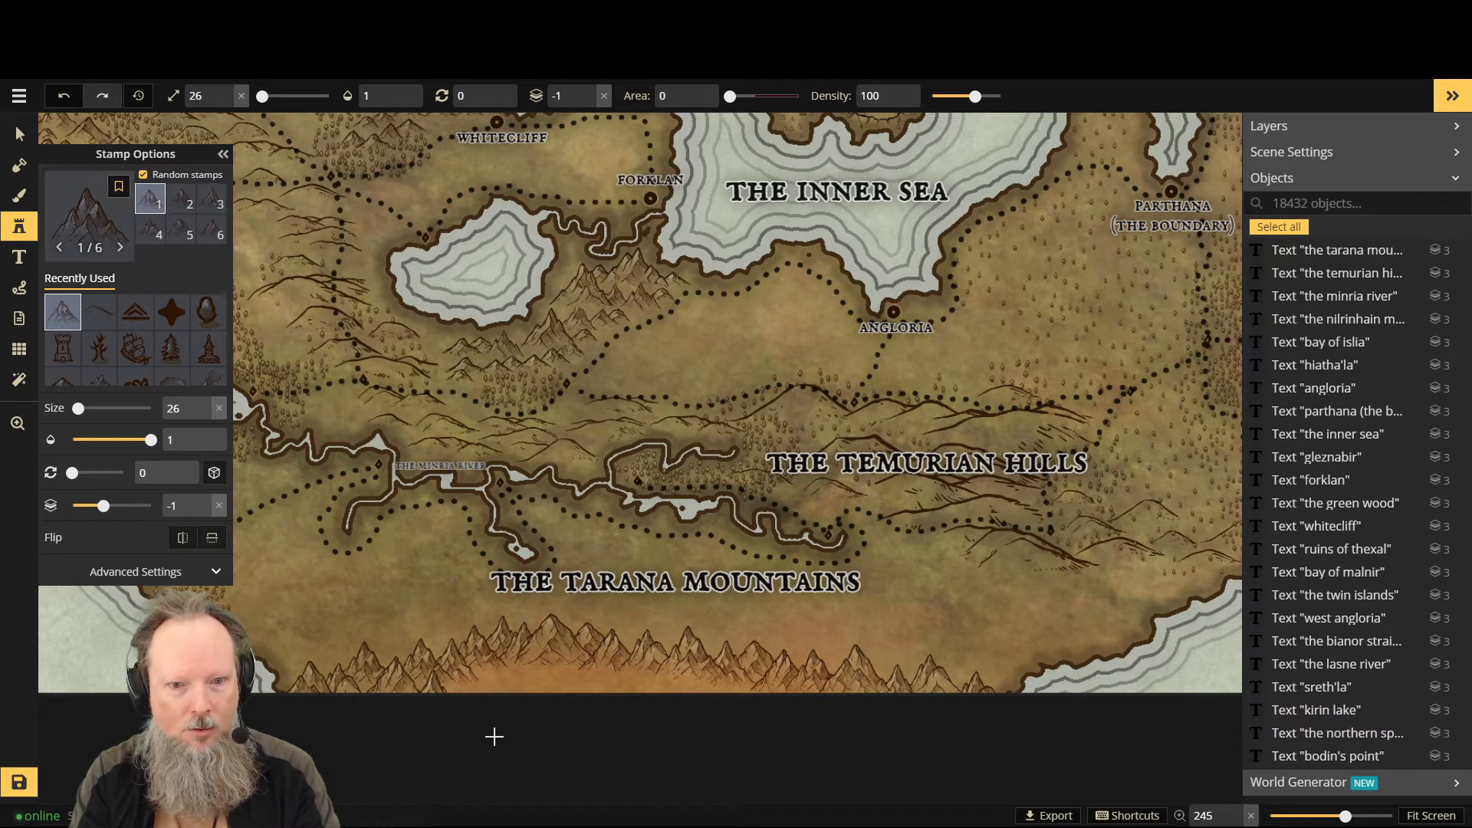
Step: Set the layer to 0 and fill the bare strip along the southern map edge, in front of the central peaks, with size-26 mountains
left_click(588, 90)
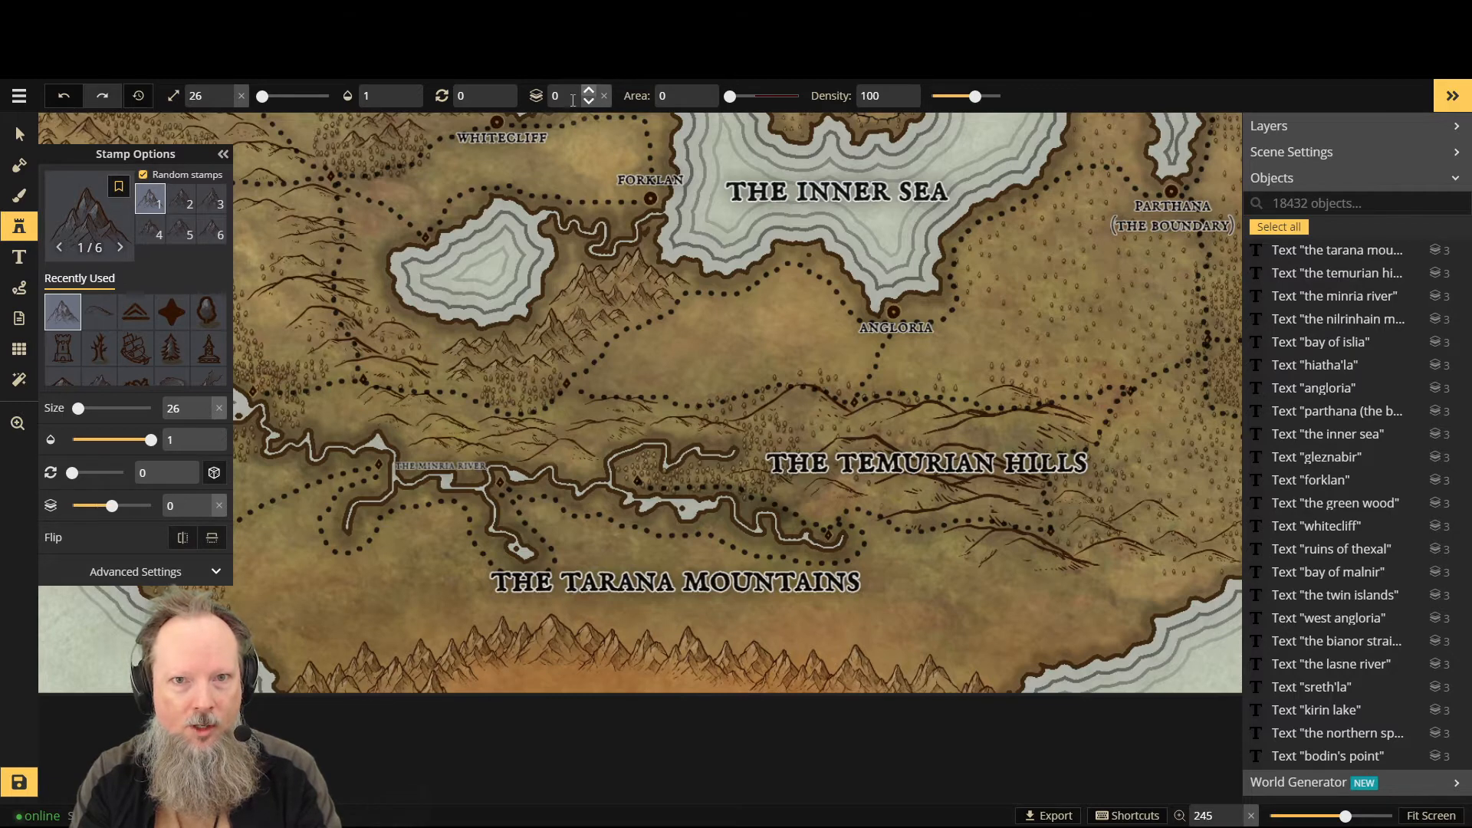
left_click(471, 681)
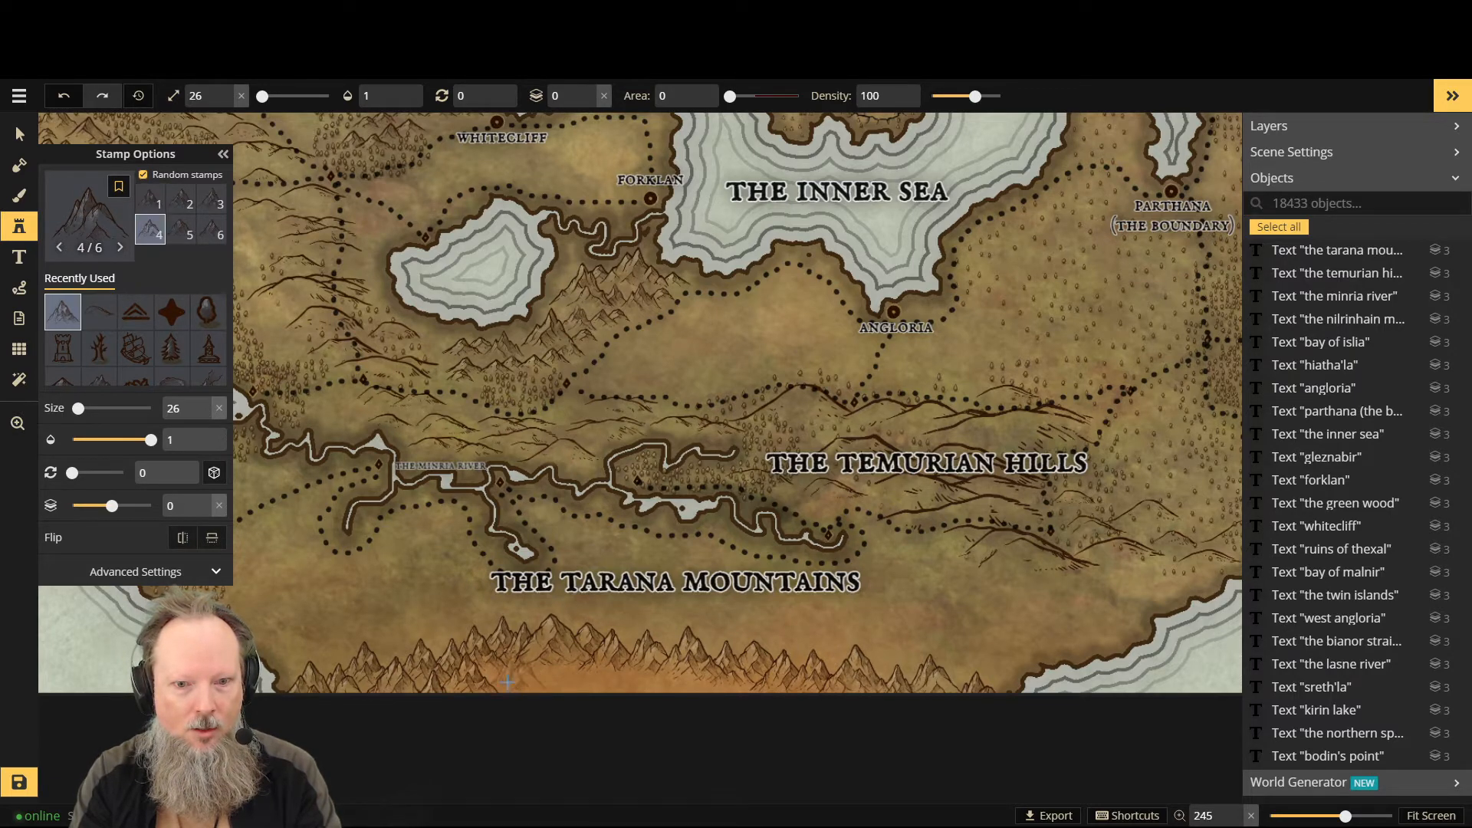
left_click(679, 681)
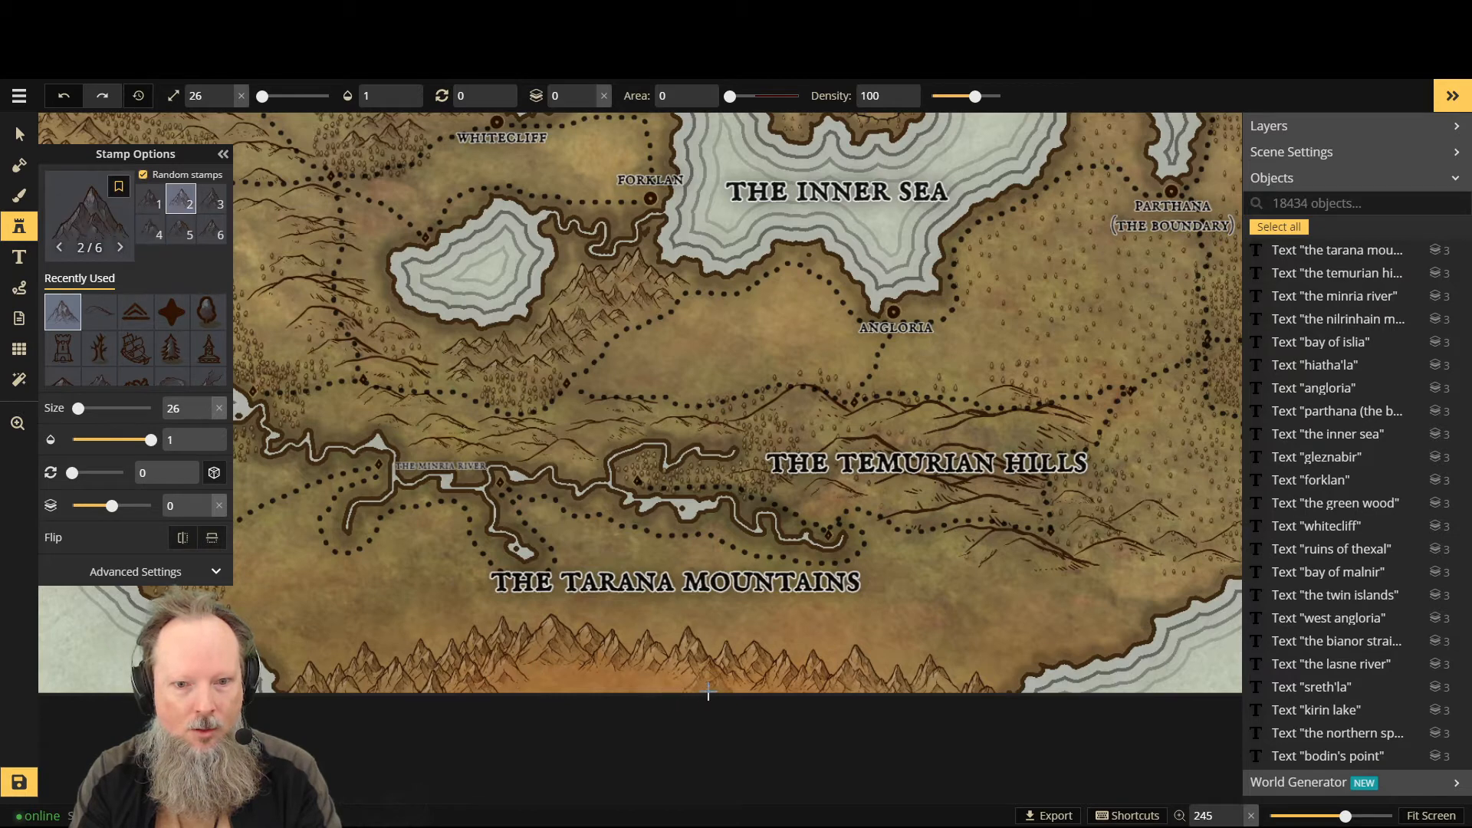
left_click(717, 685)
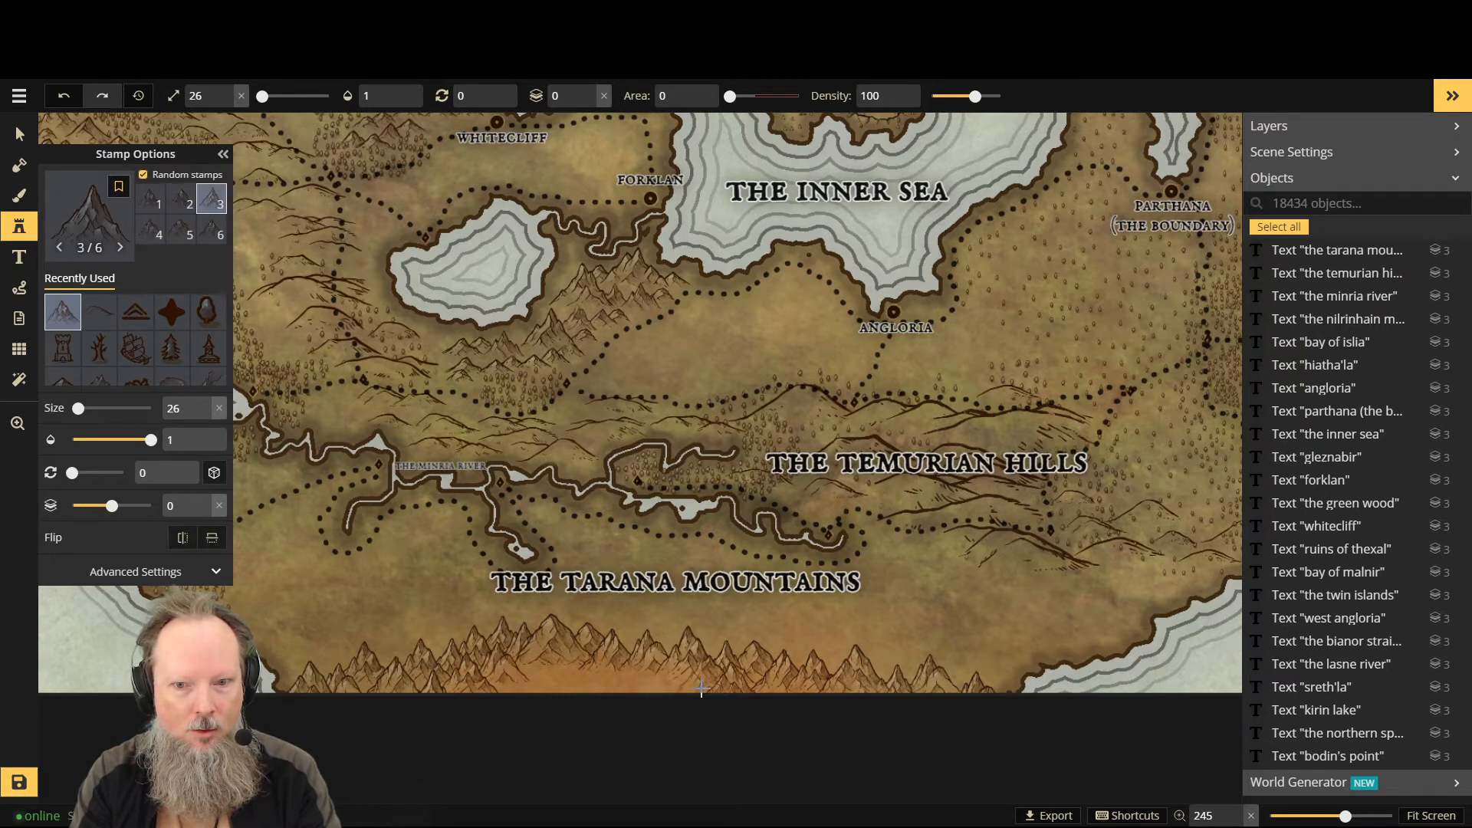
left_click(675, 681)
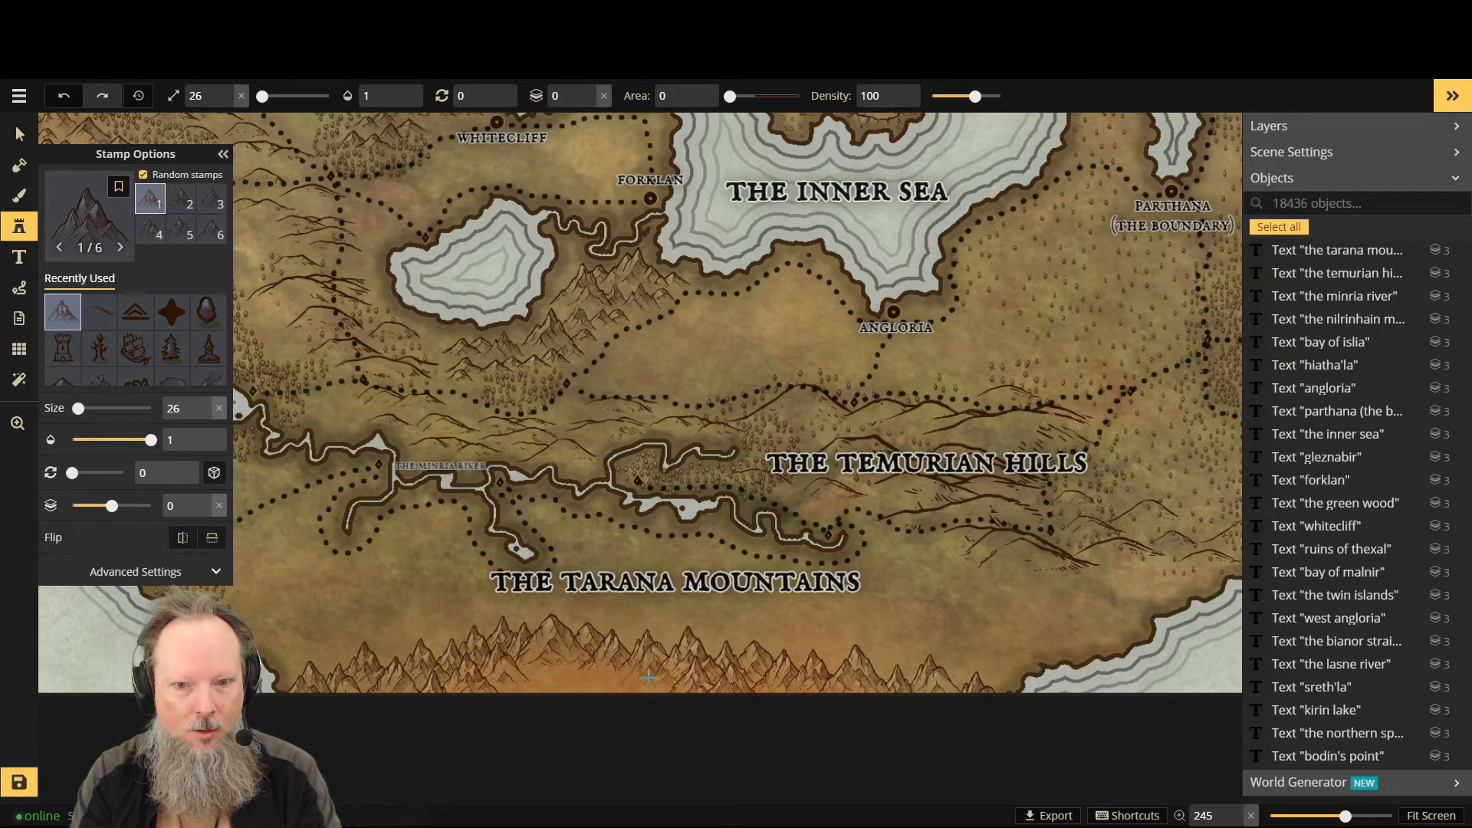
left_click(648, 679)
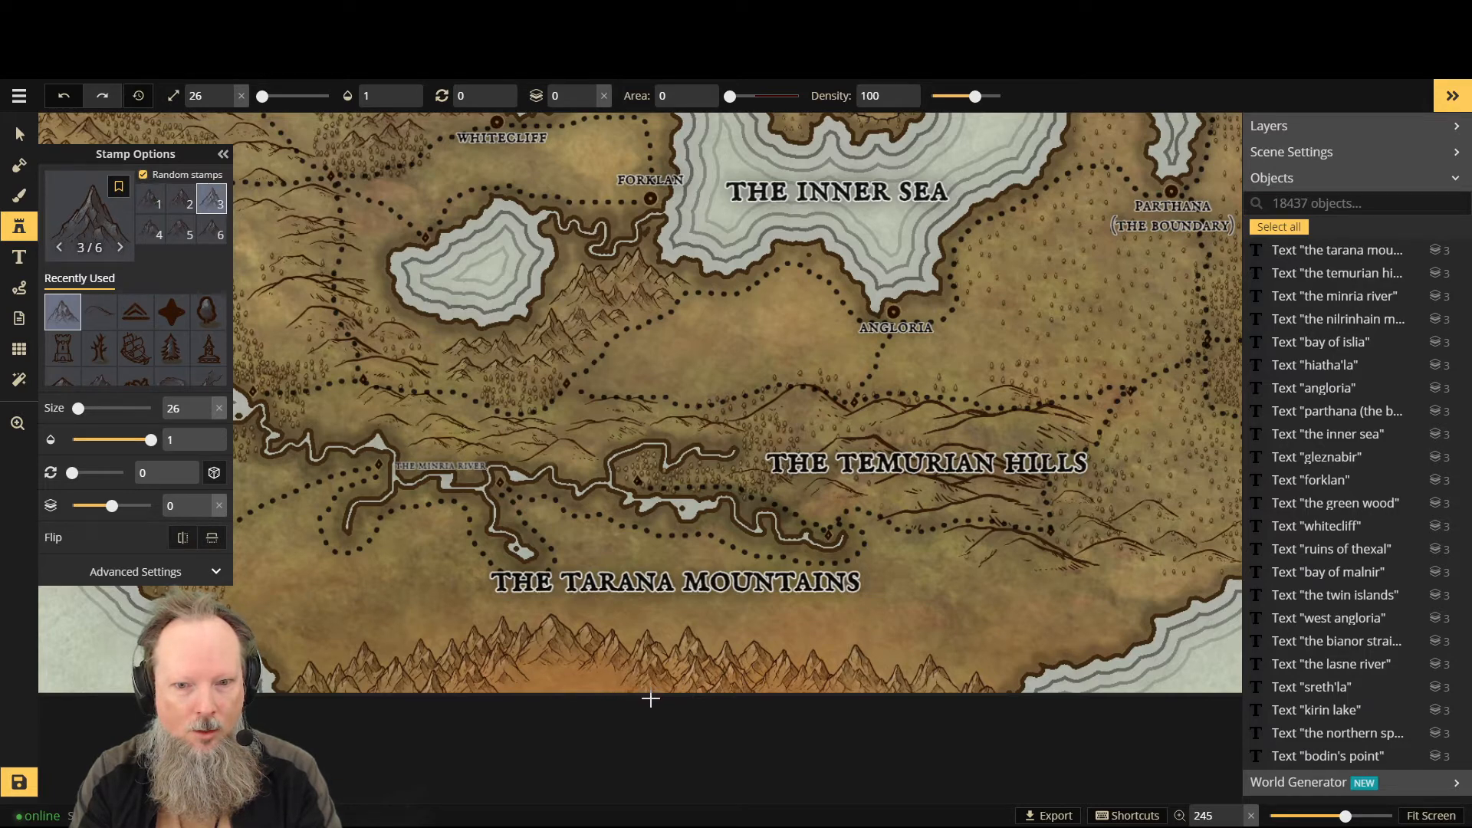
left_click(622, 689)
left_click(585, 678)
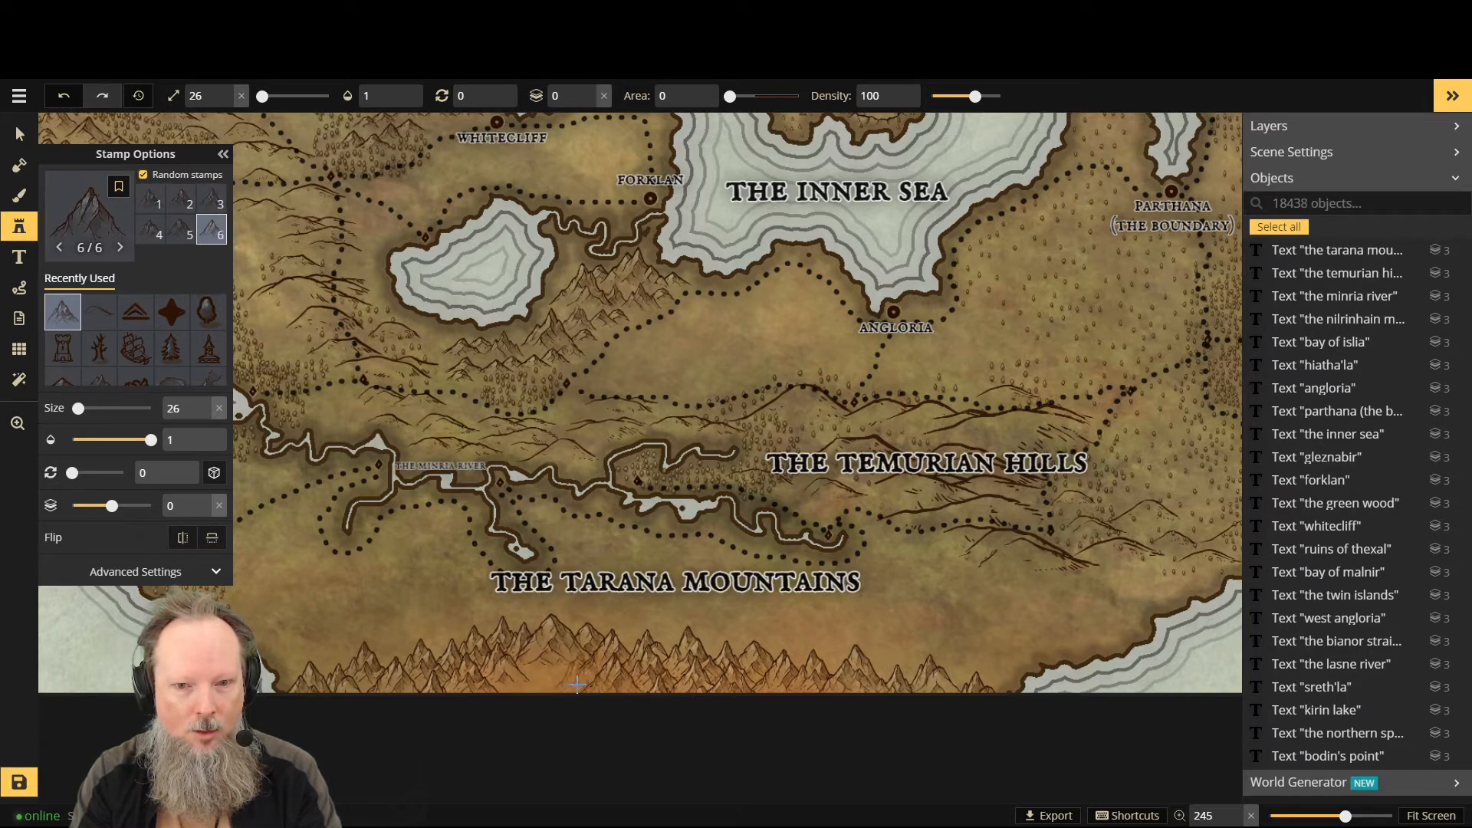
left_click(541, 684)
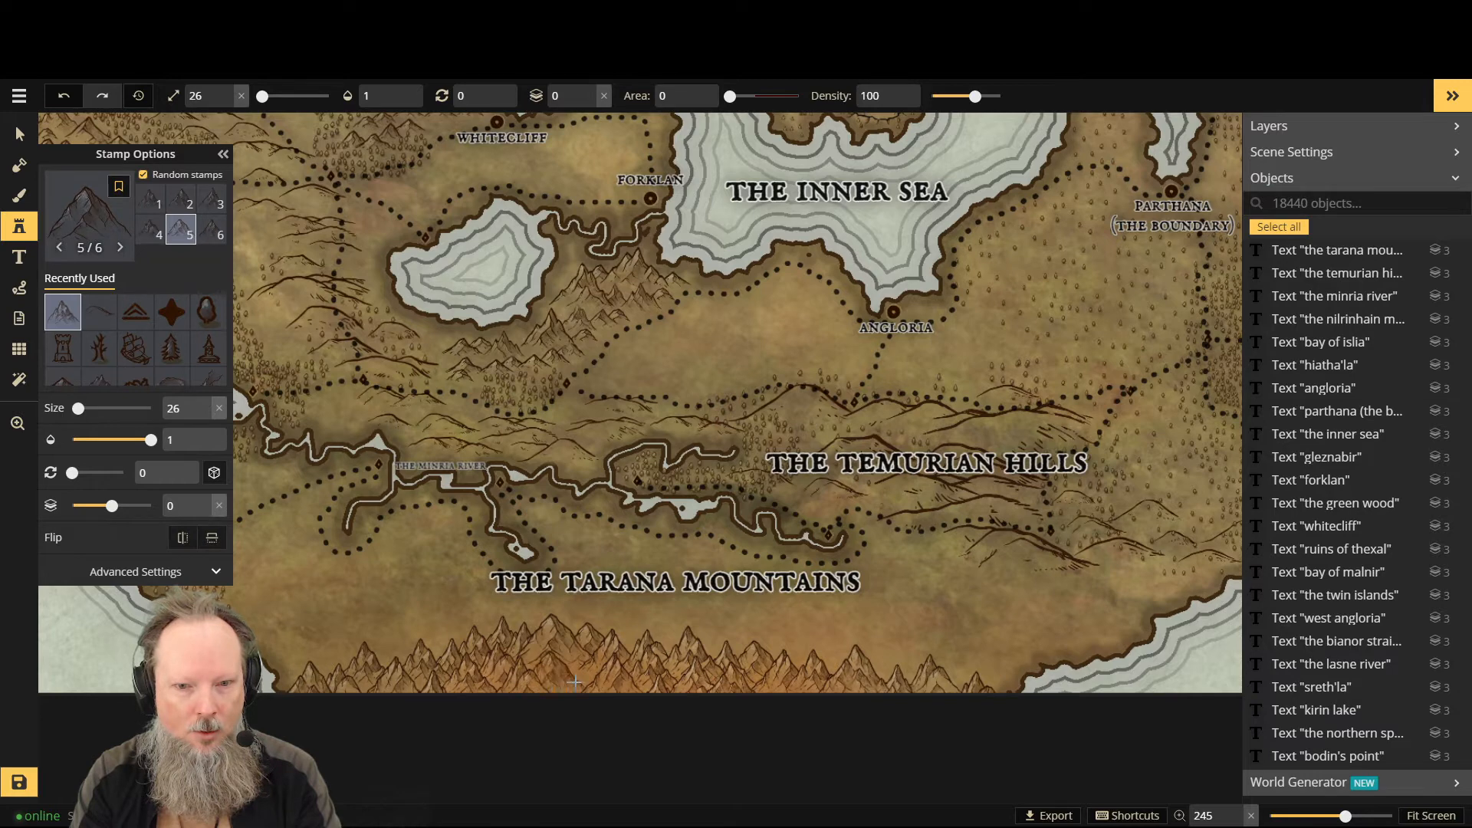
left_click(571, 679)
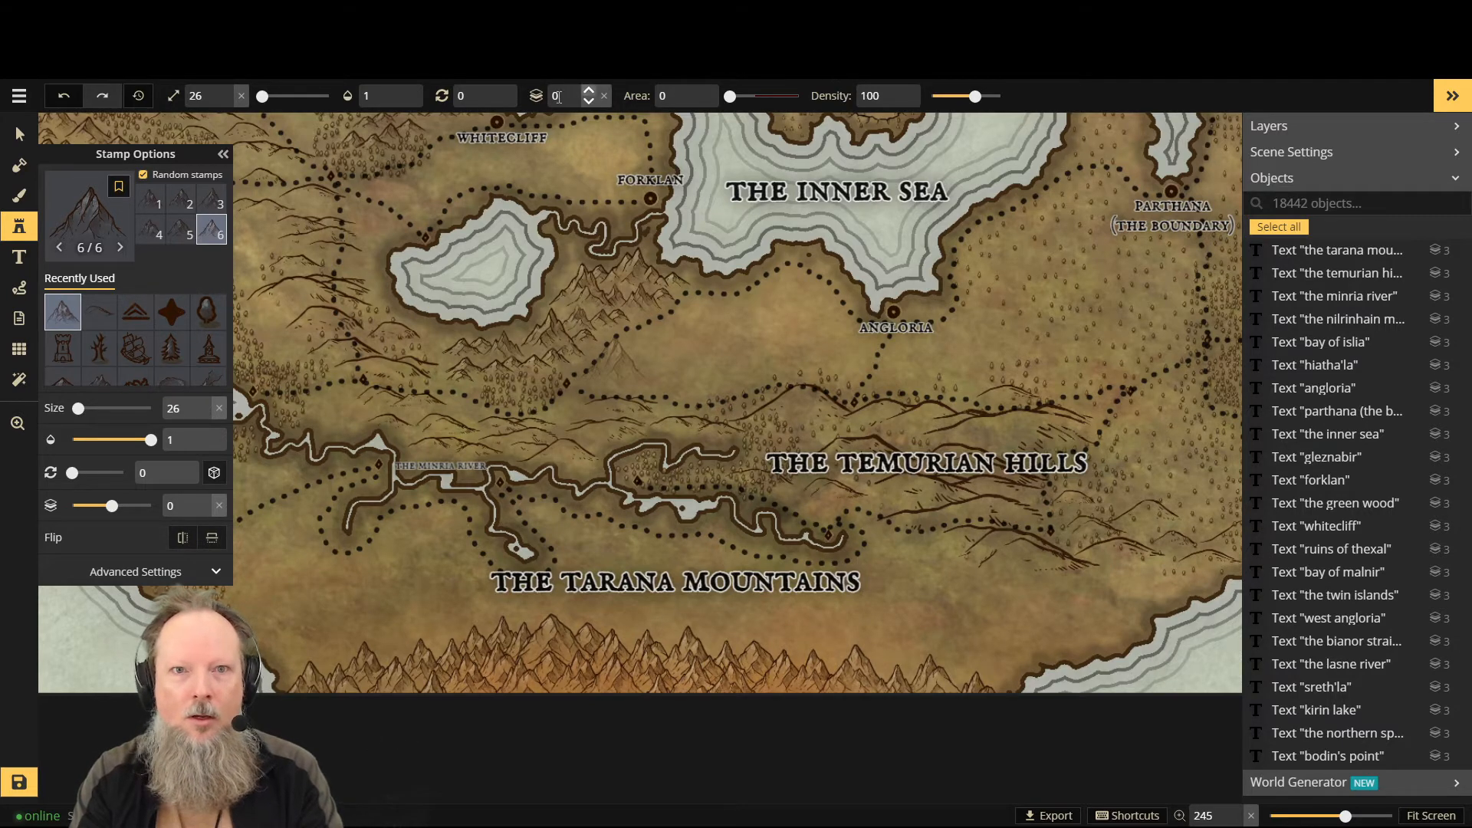
Step: Set the stamp size to 12 and the layer to -1, and add small mountains at the southern range's western end and eastern half
left_click(589, 103)
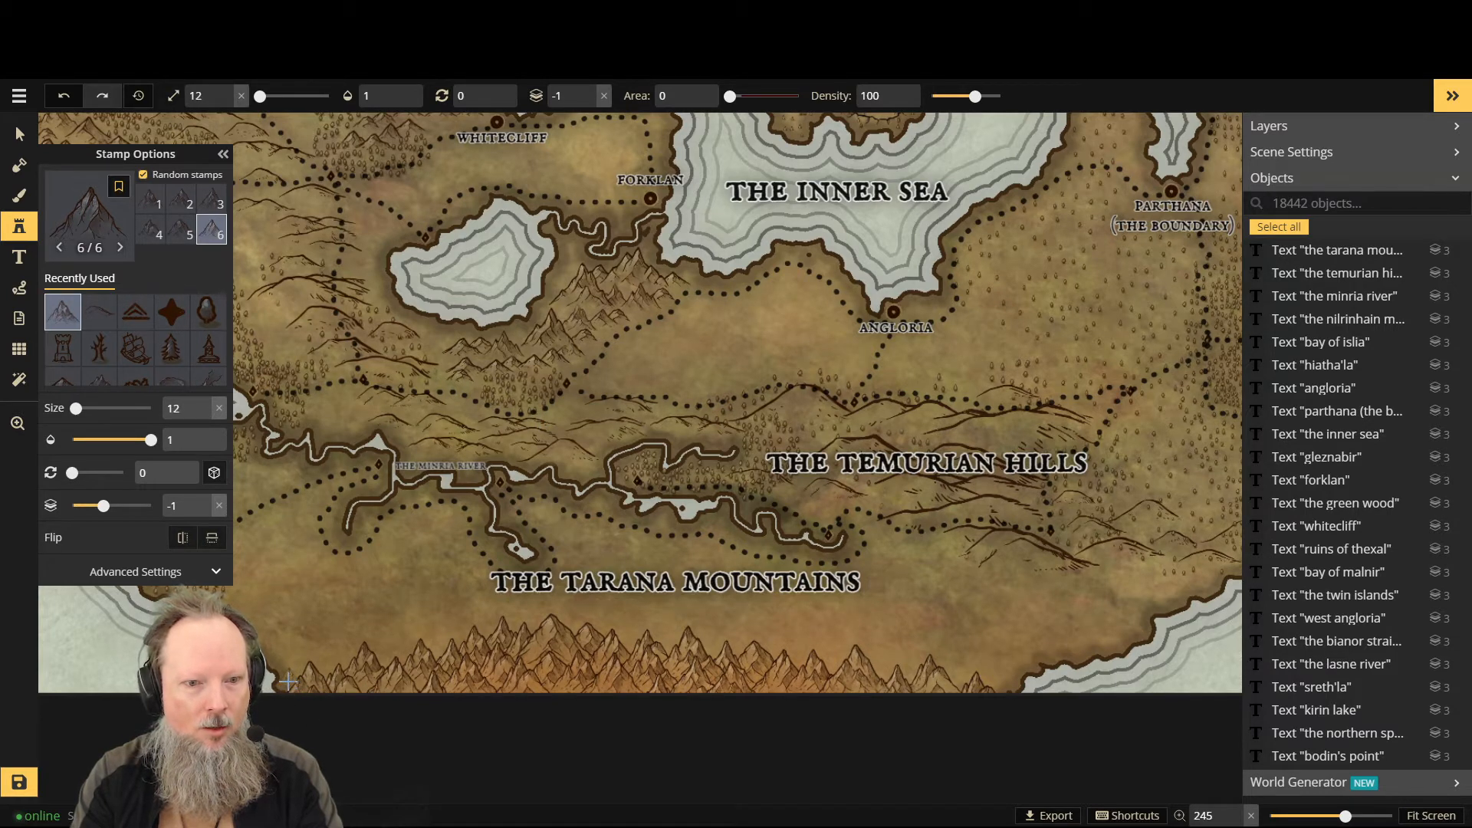
left_click(288, 681)
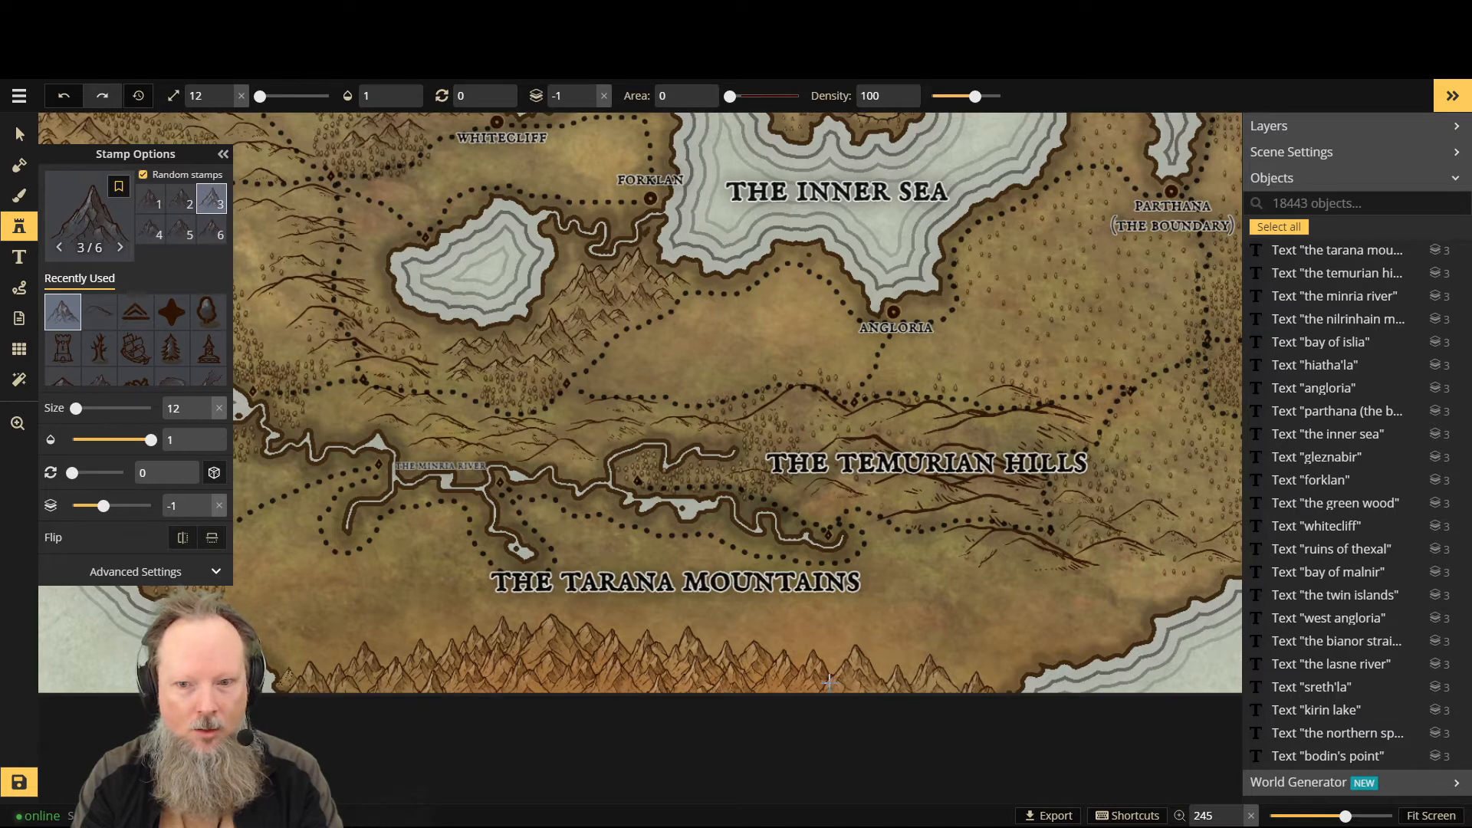
left_click(894, 682)
left_click(986, 687)
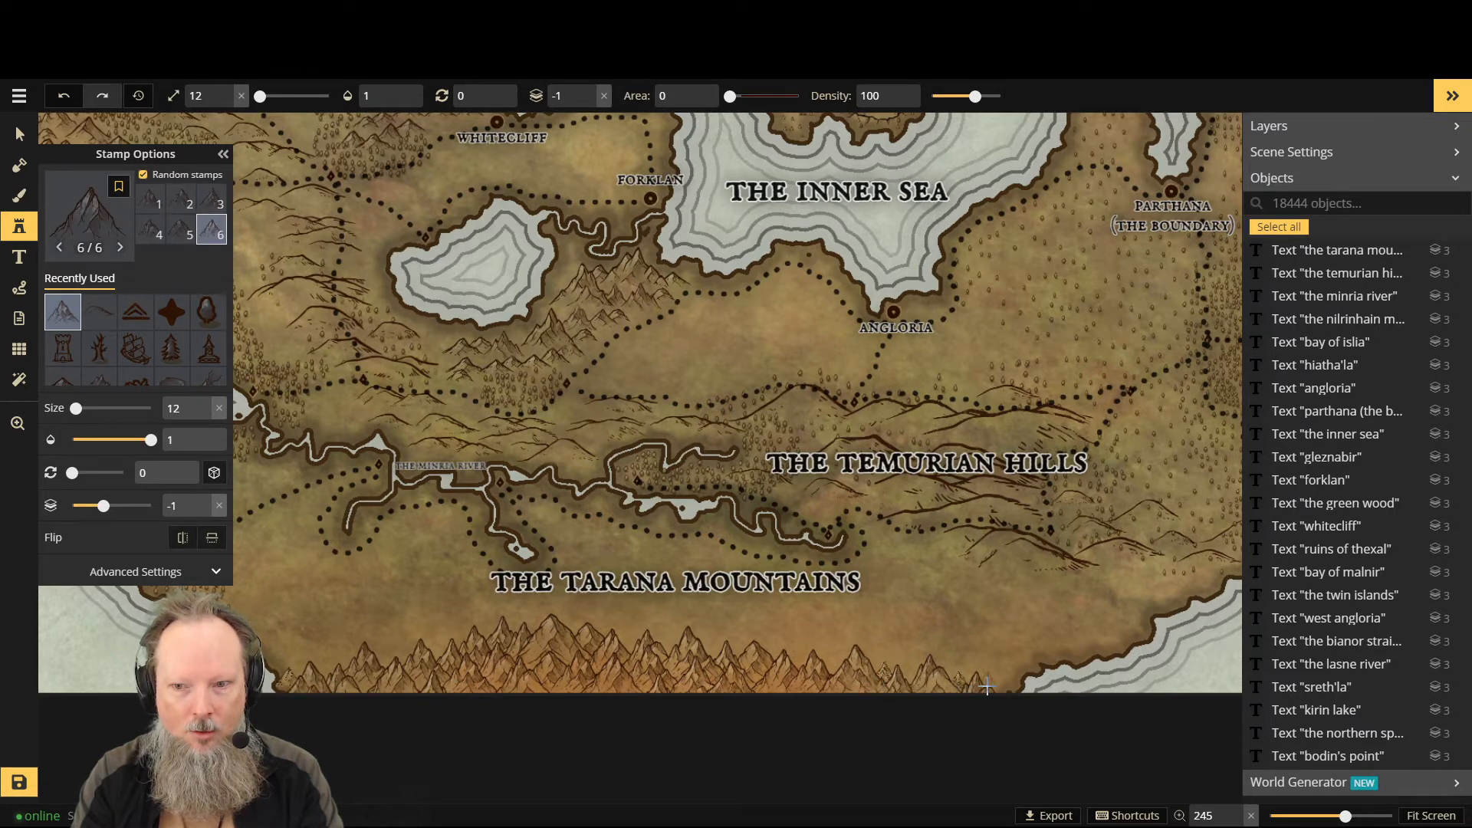
left_click(906, 693)
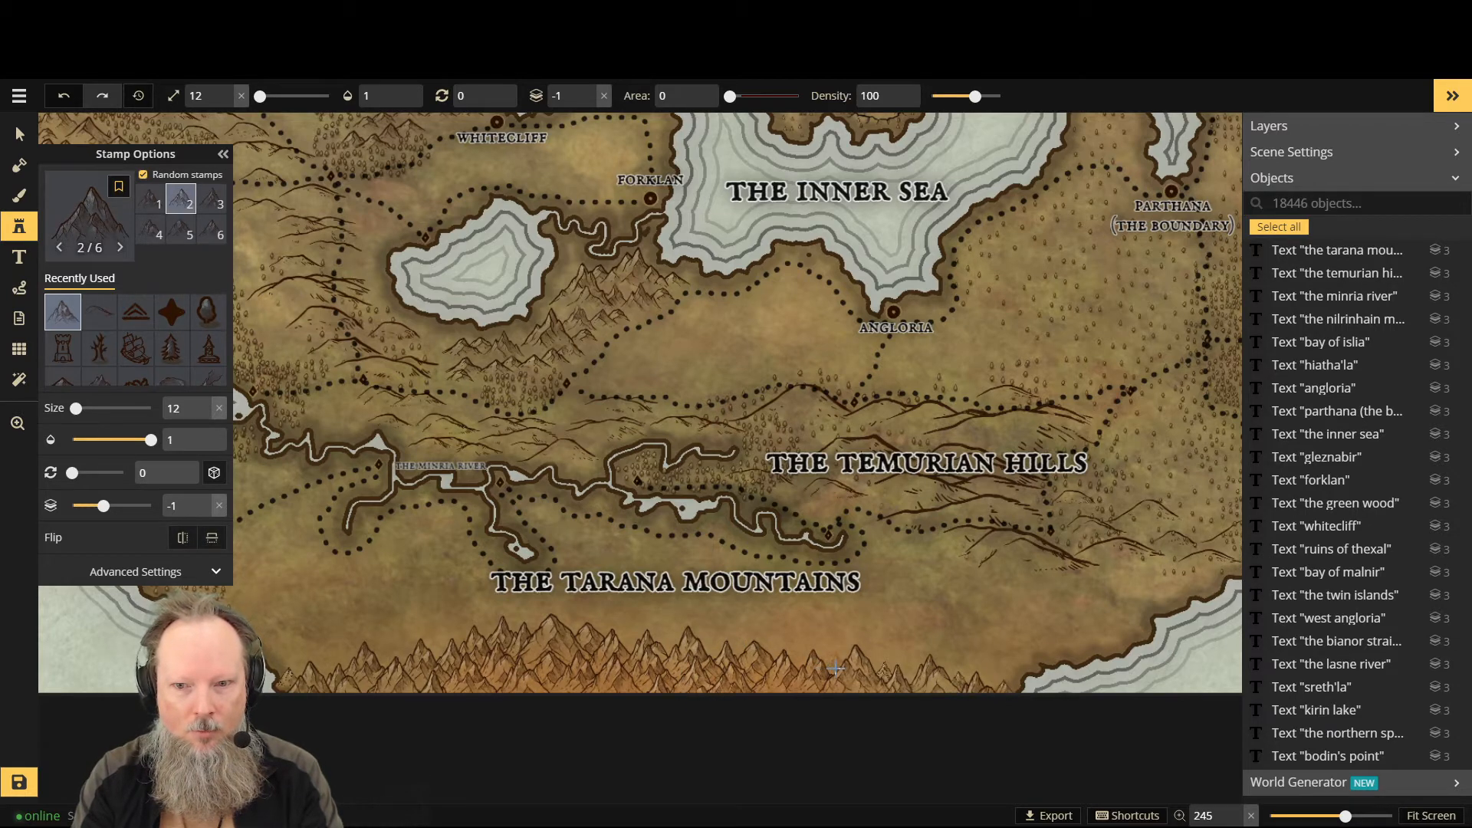
left_click(776, 663)
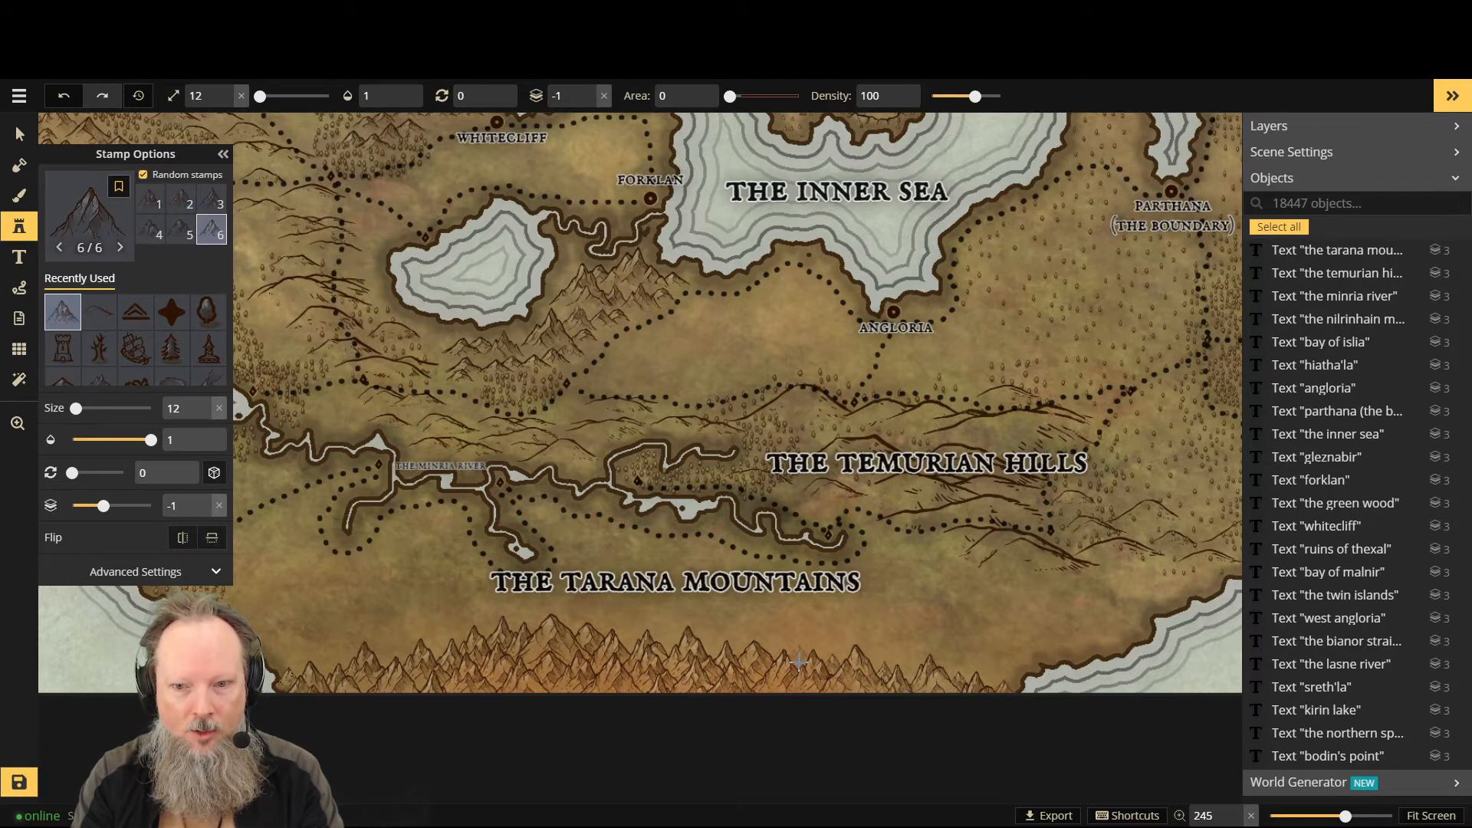
left_click(774, 664)
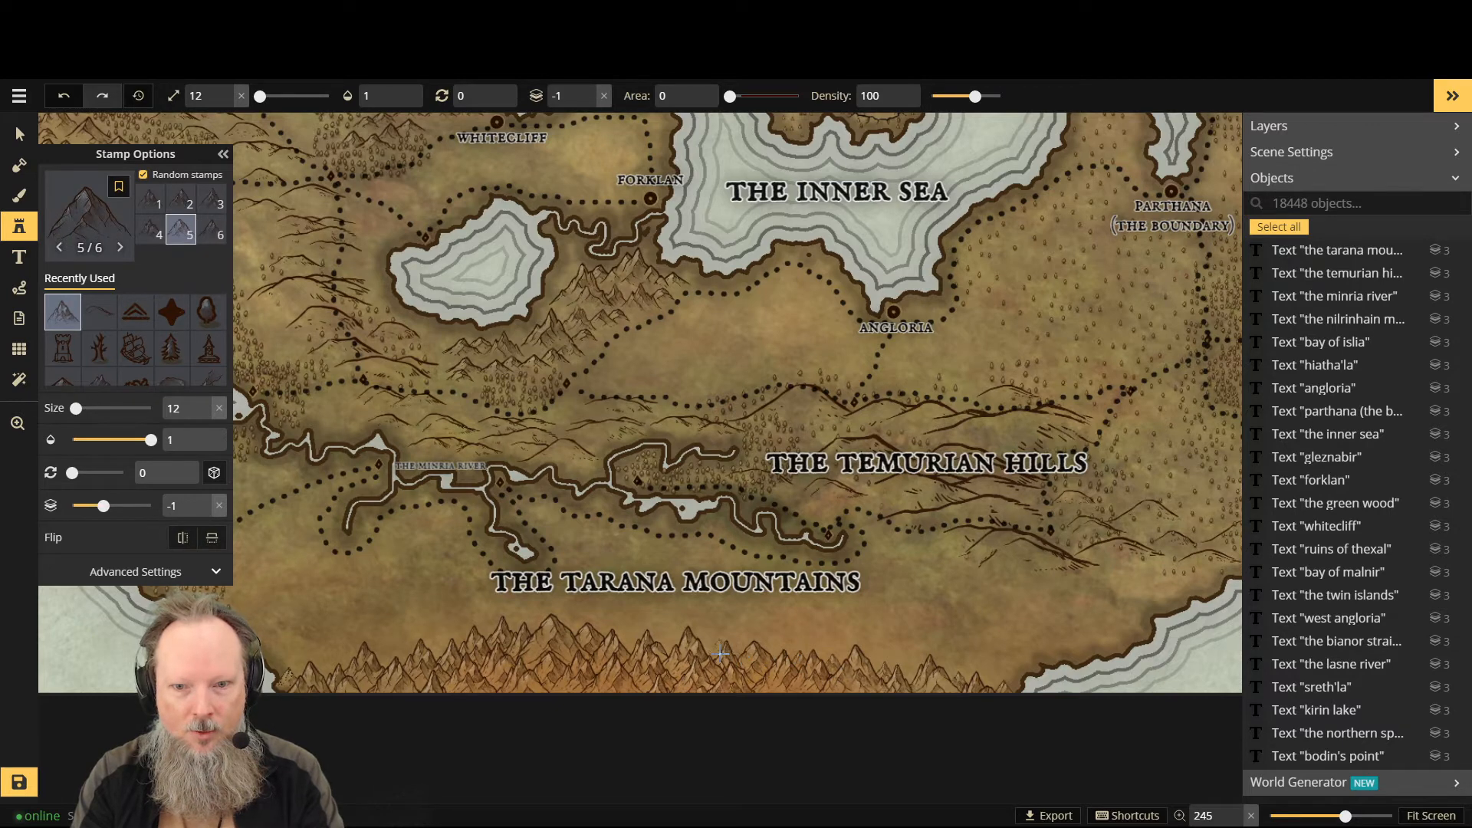
Step: Add more size-12 mountains on layer -1 among the central and western peaks of the southern range
left_click(675, 649)
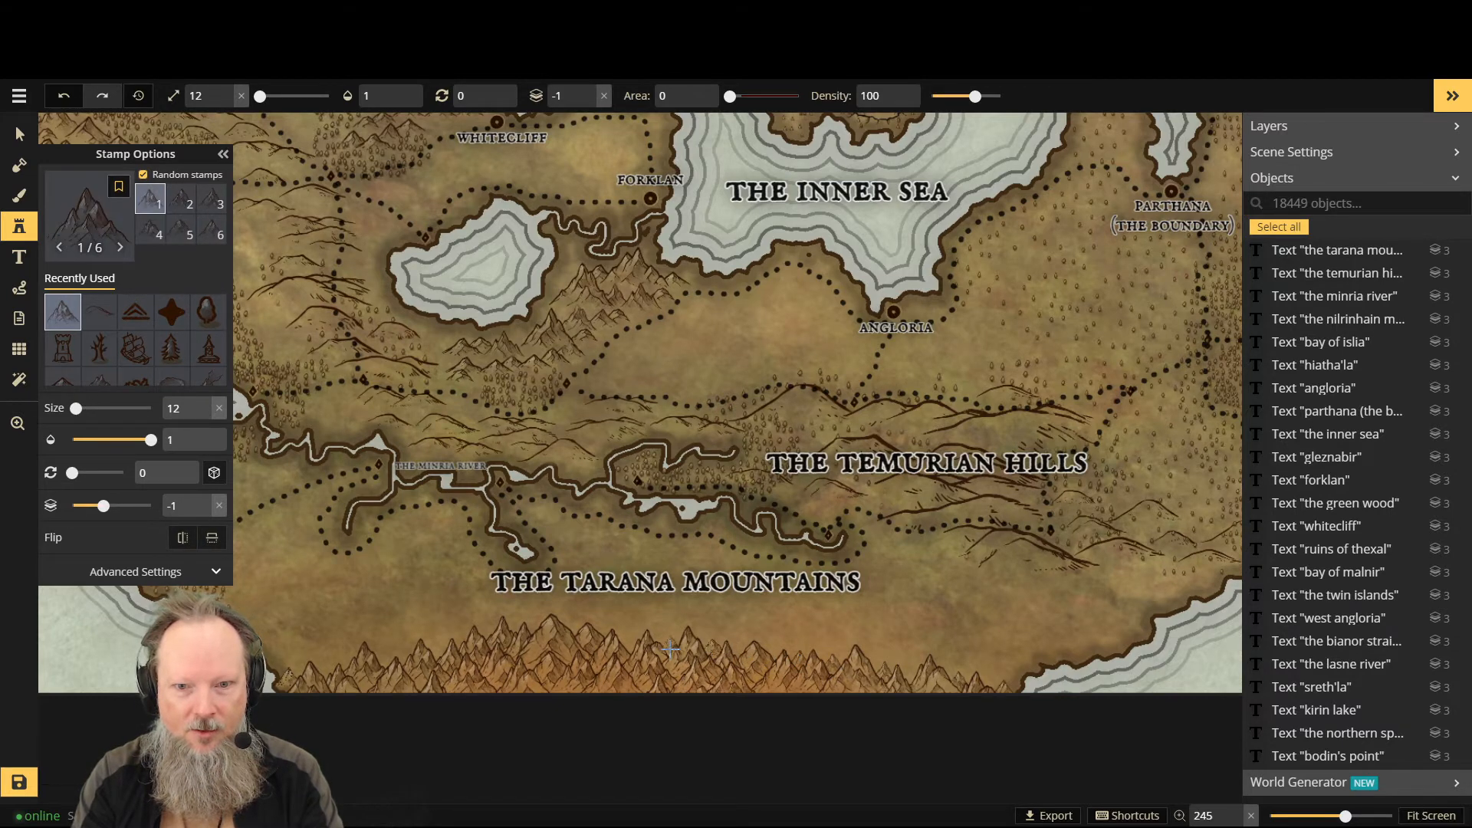
left_click(632, 645)
left_click(529, 667)
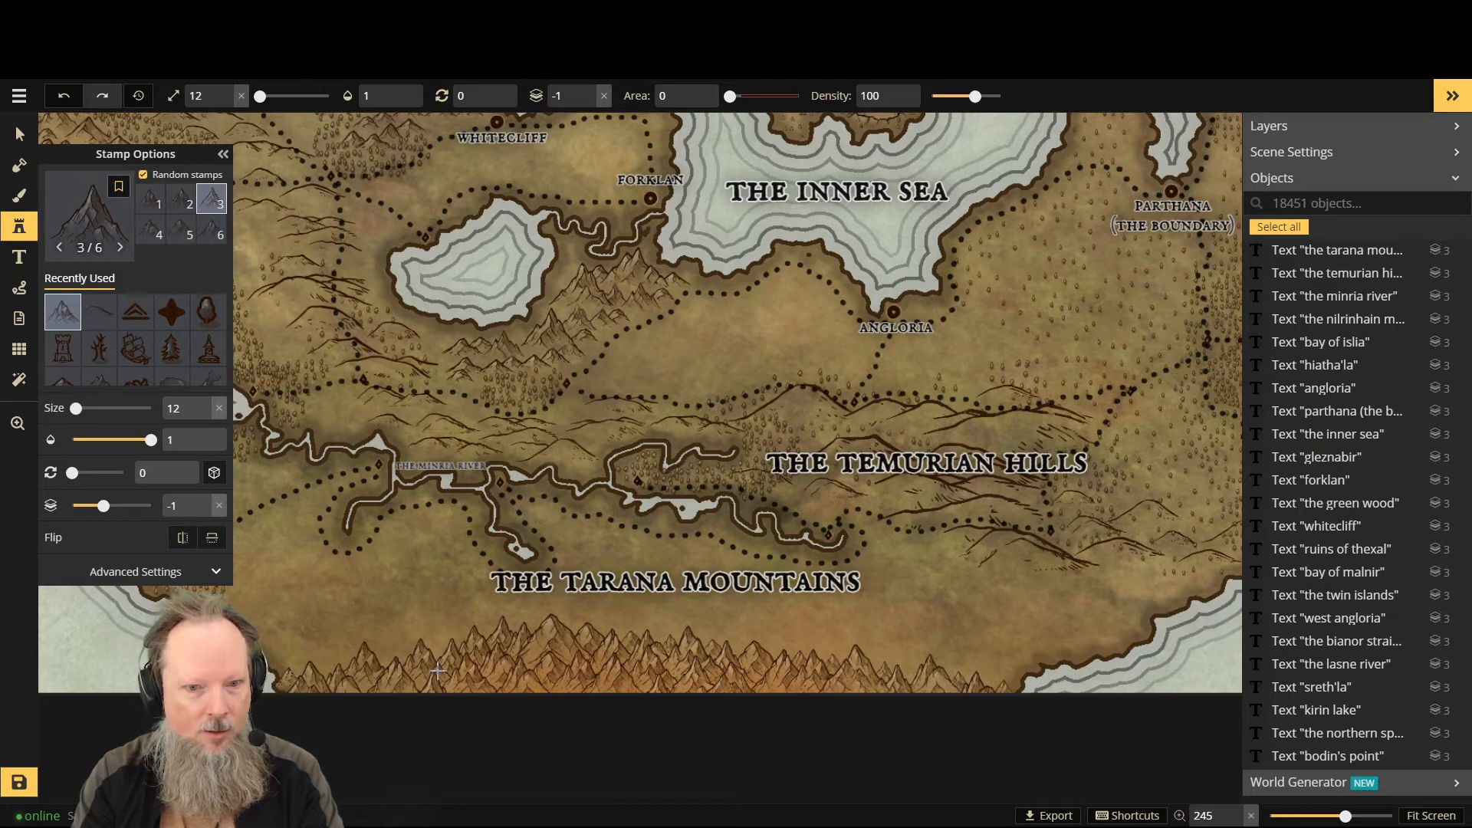
left_click(378, 661)
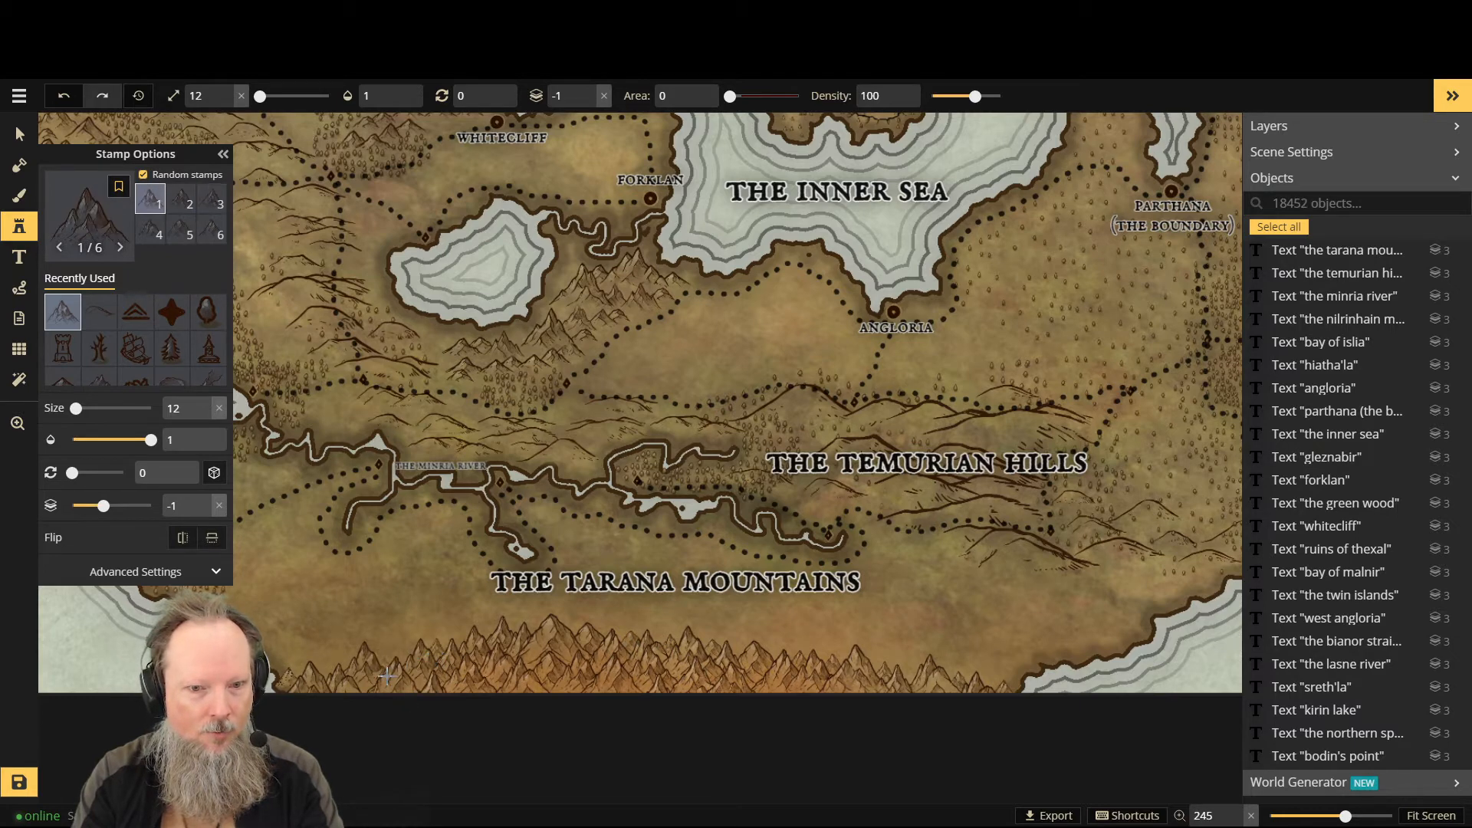
left_click(404, 665)
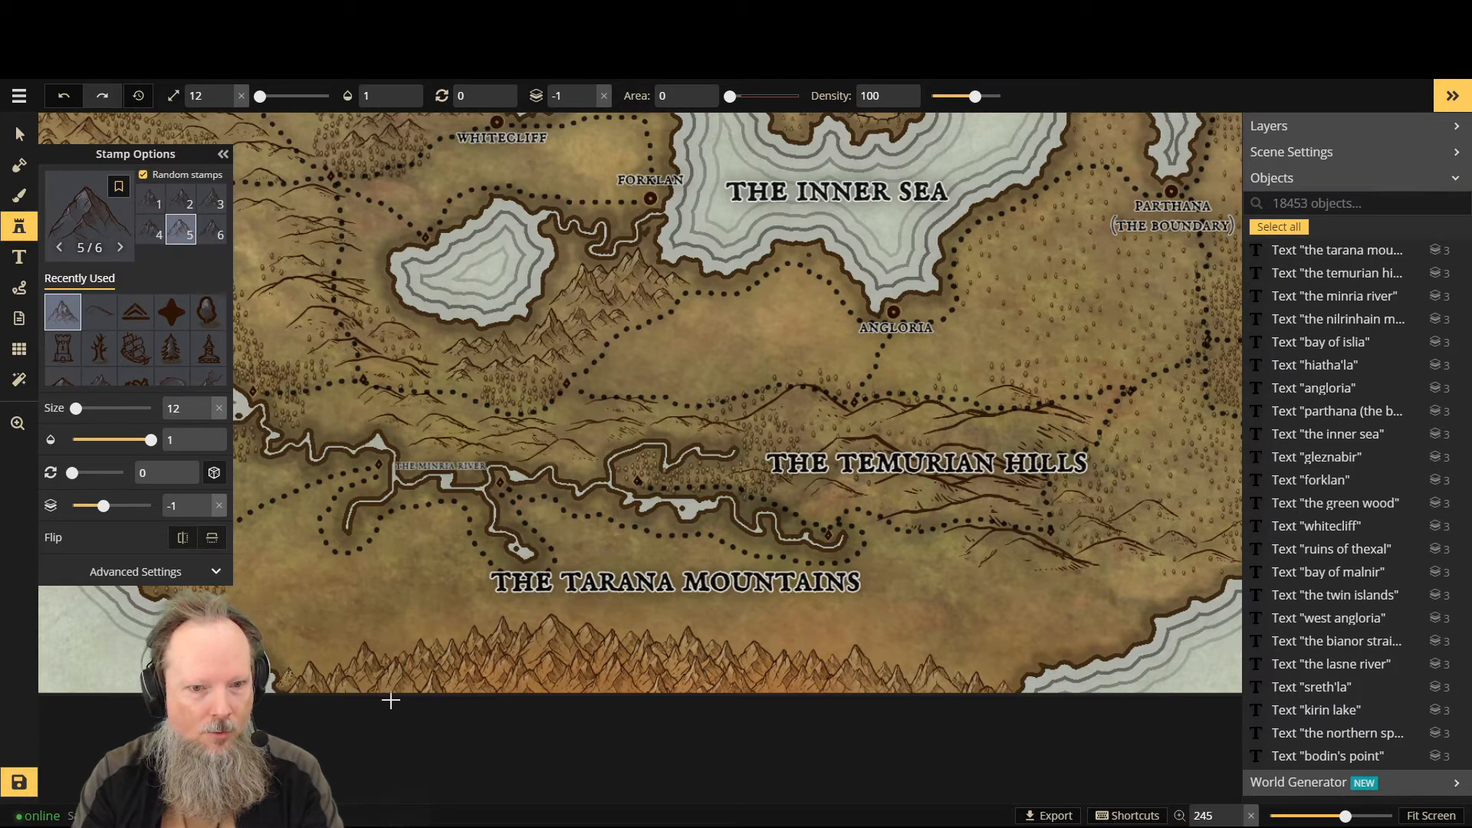
left_click(326, 680)
left_click(739, 703)
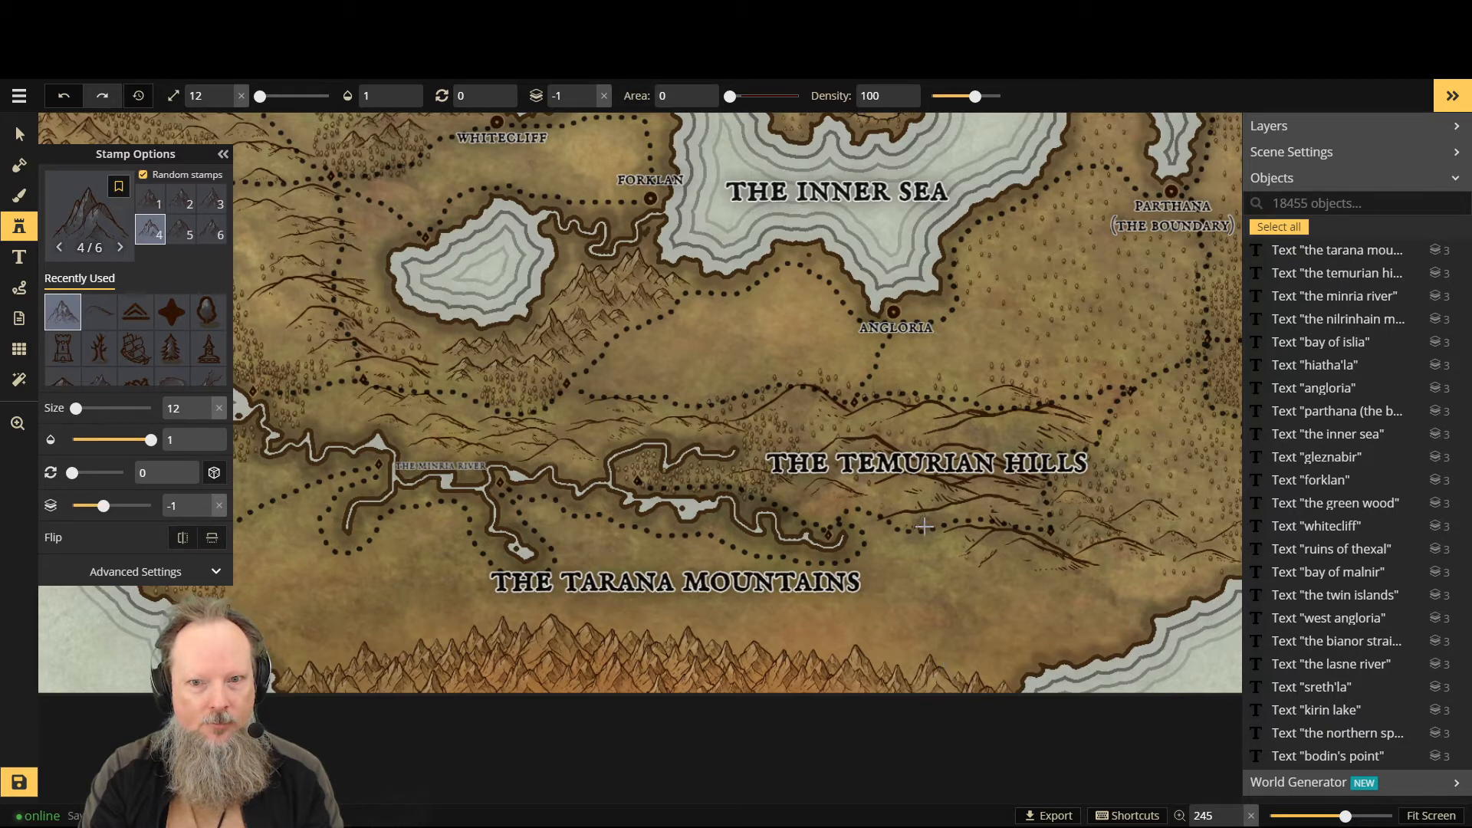
Step: Move the Tarana Mountains label down onto the mountain range at the southern map edge
scroll(924, 526, "down", 4)
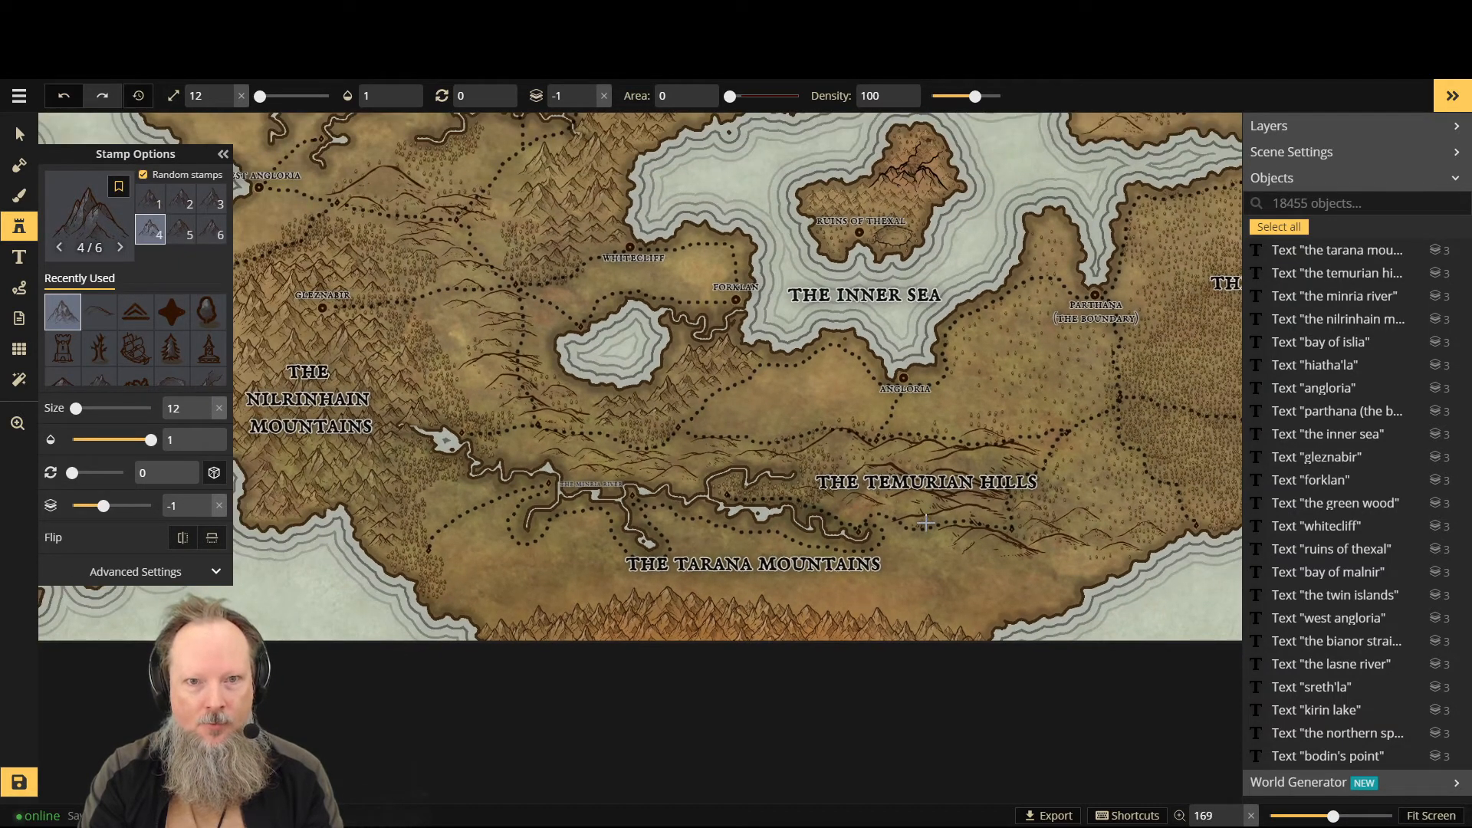
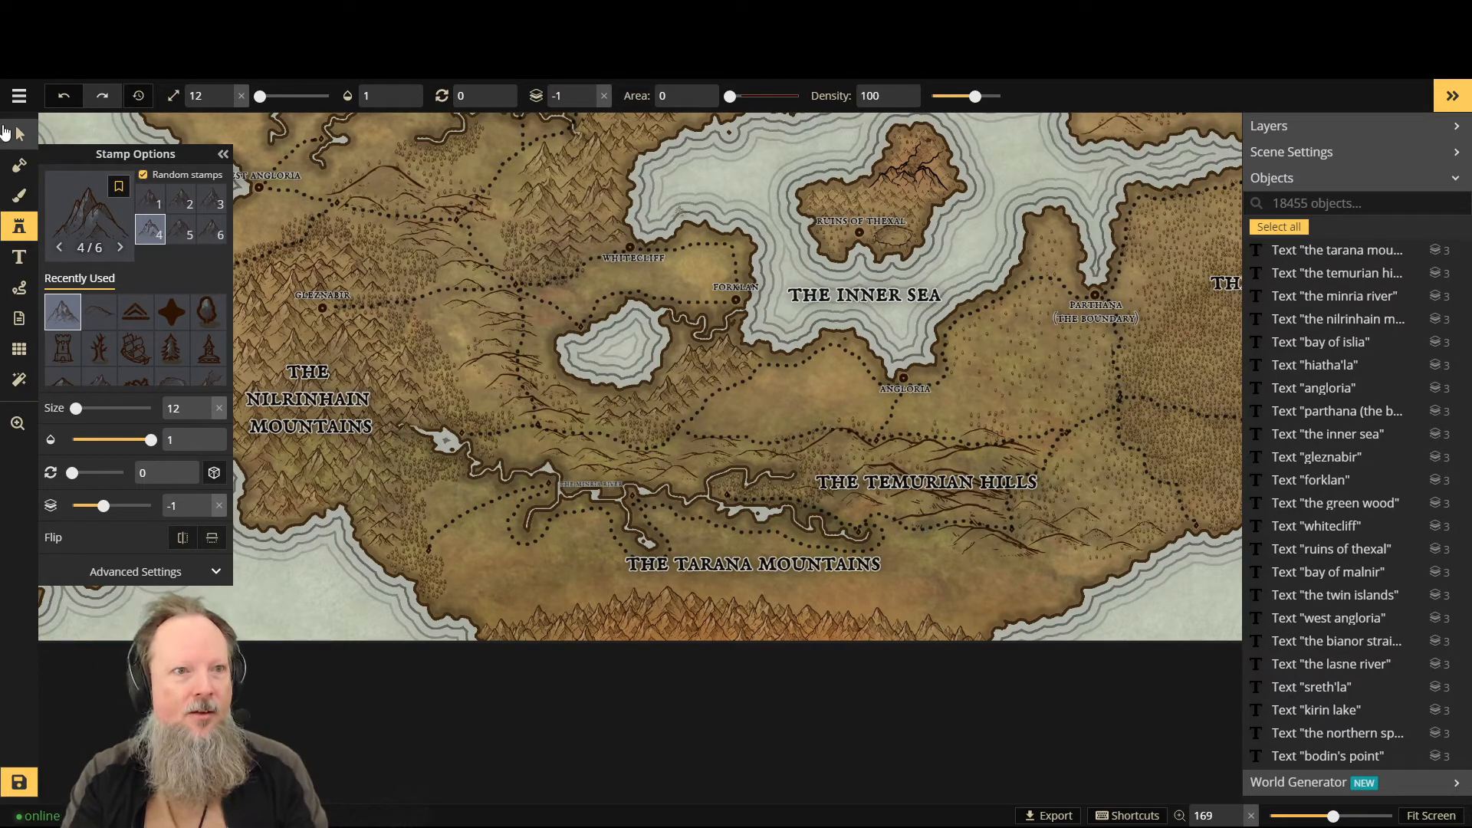
left_click(17, 133)
left_click(719, 567)
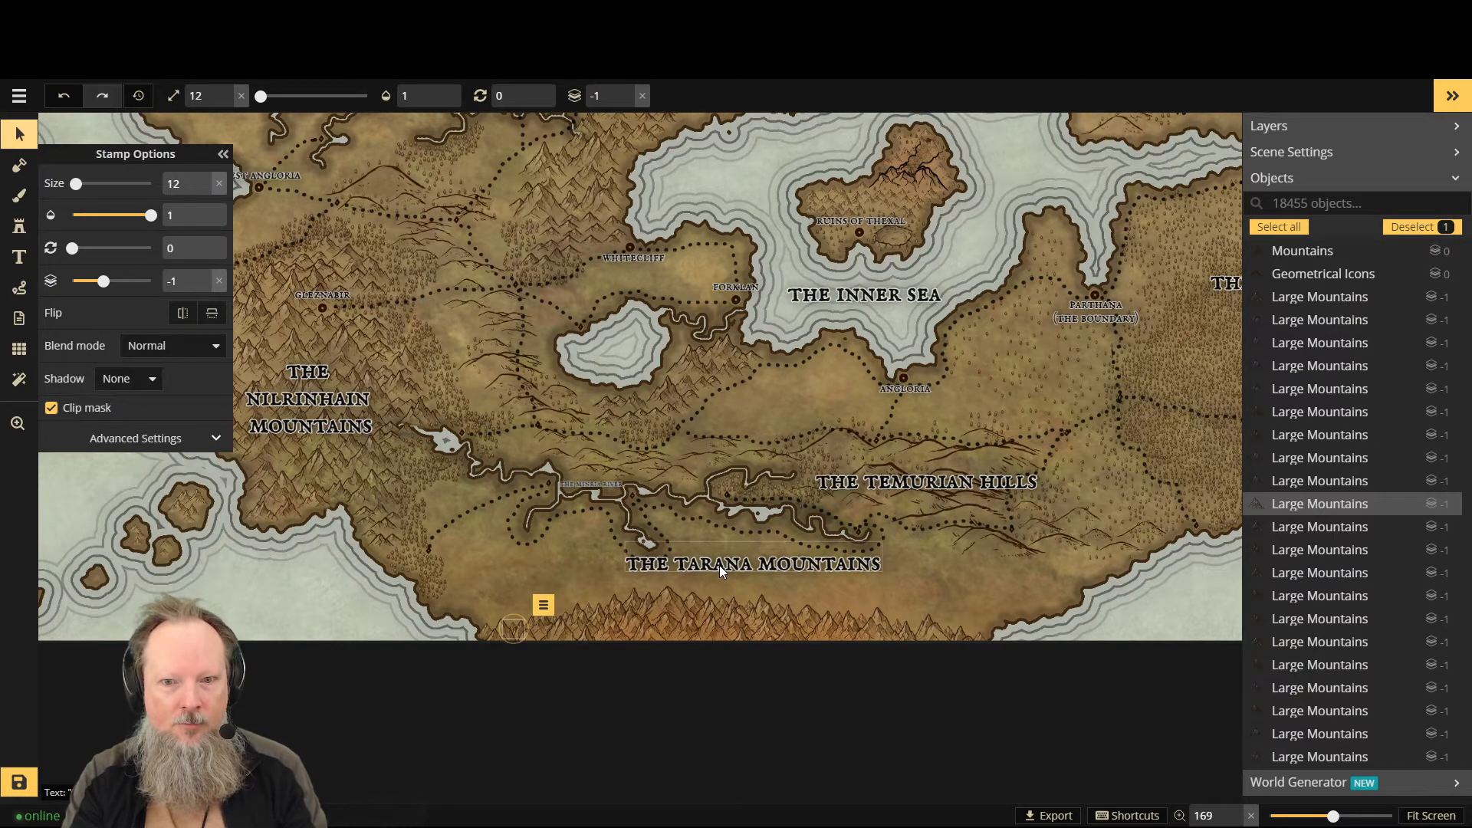
left_click(719, 565)
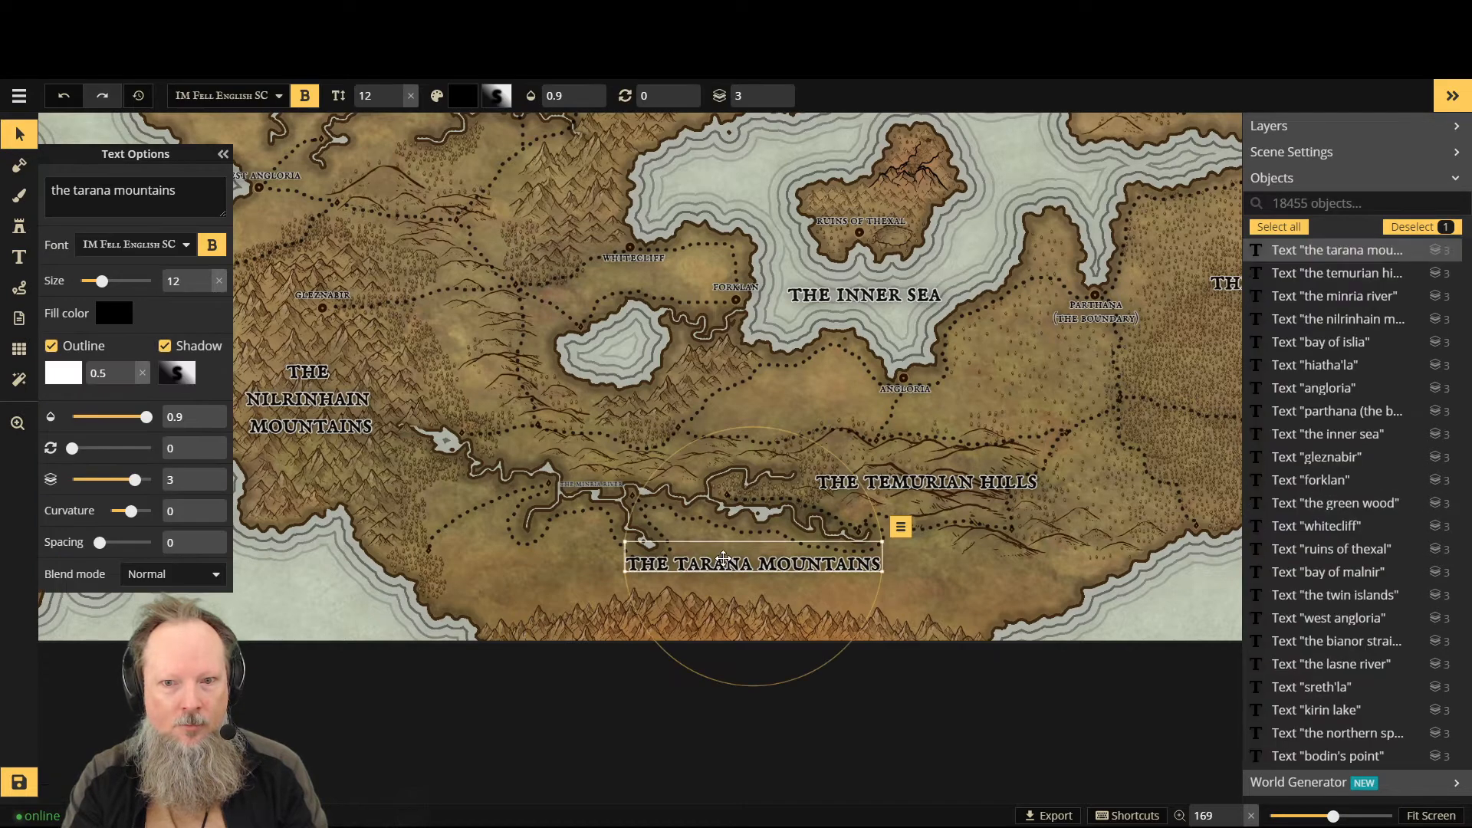
left_click_drag(719, 567, 664, 624)
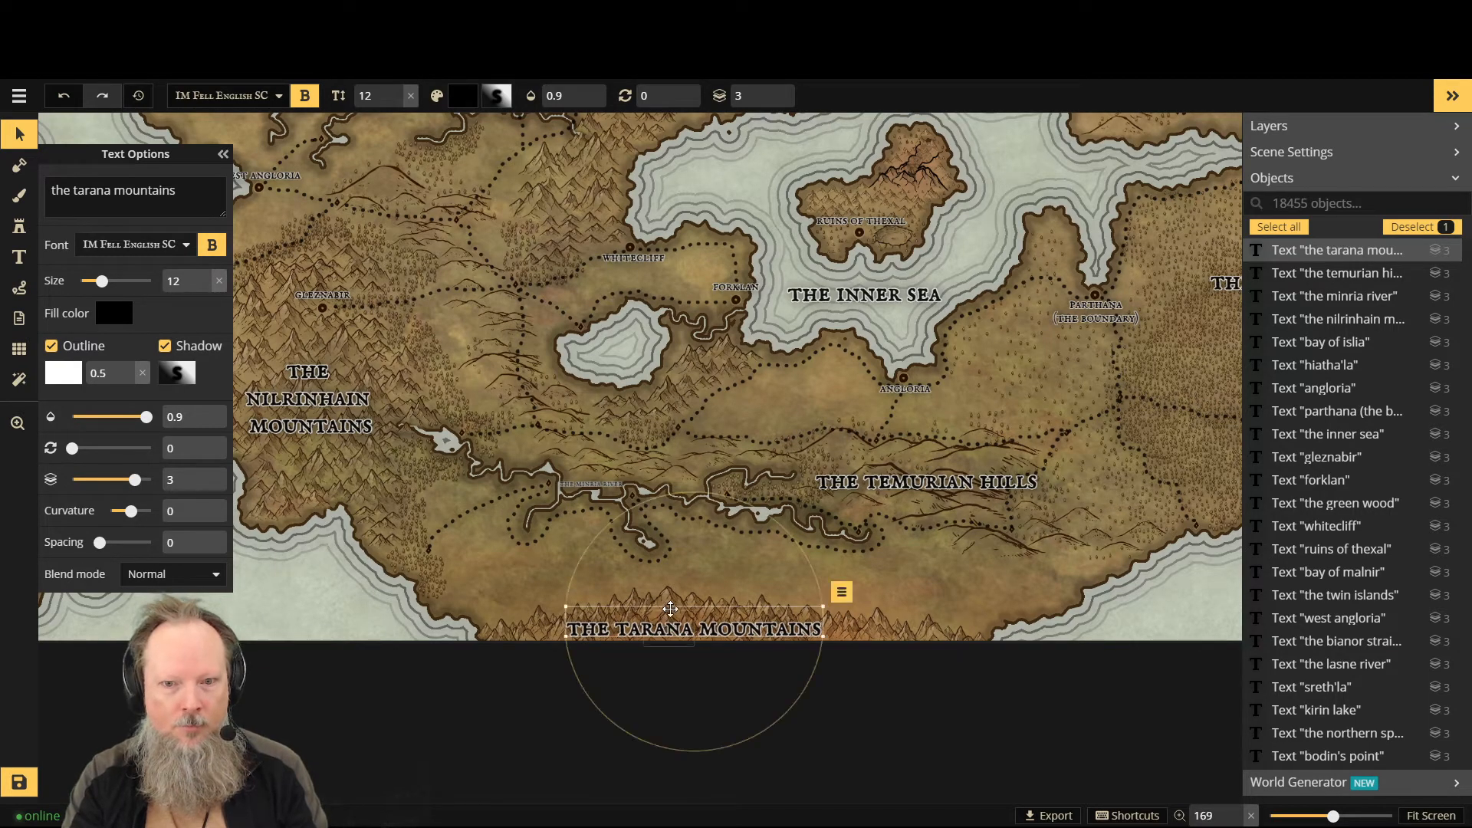
Step: Move the Tarana Mountains label up to the bare ground north of the range, southwest of the Temurian Hills label
left_click(1435, 819)
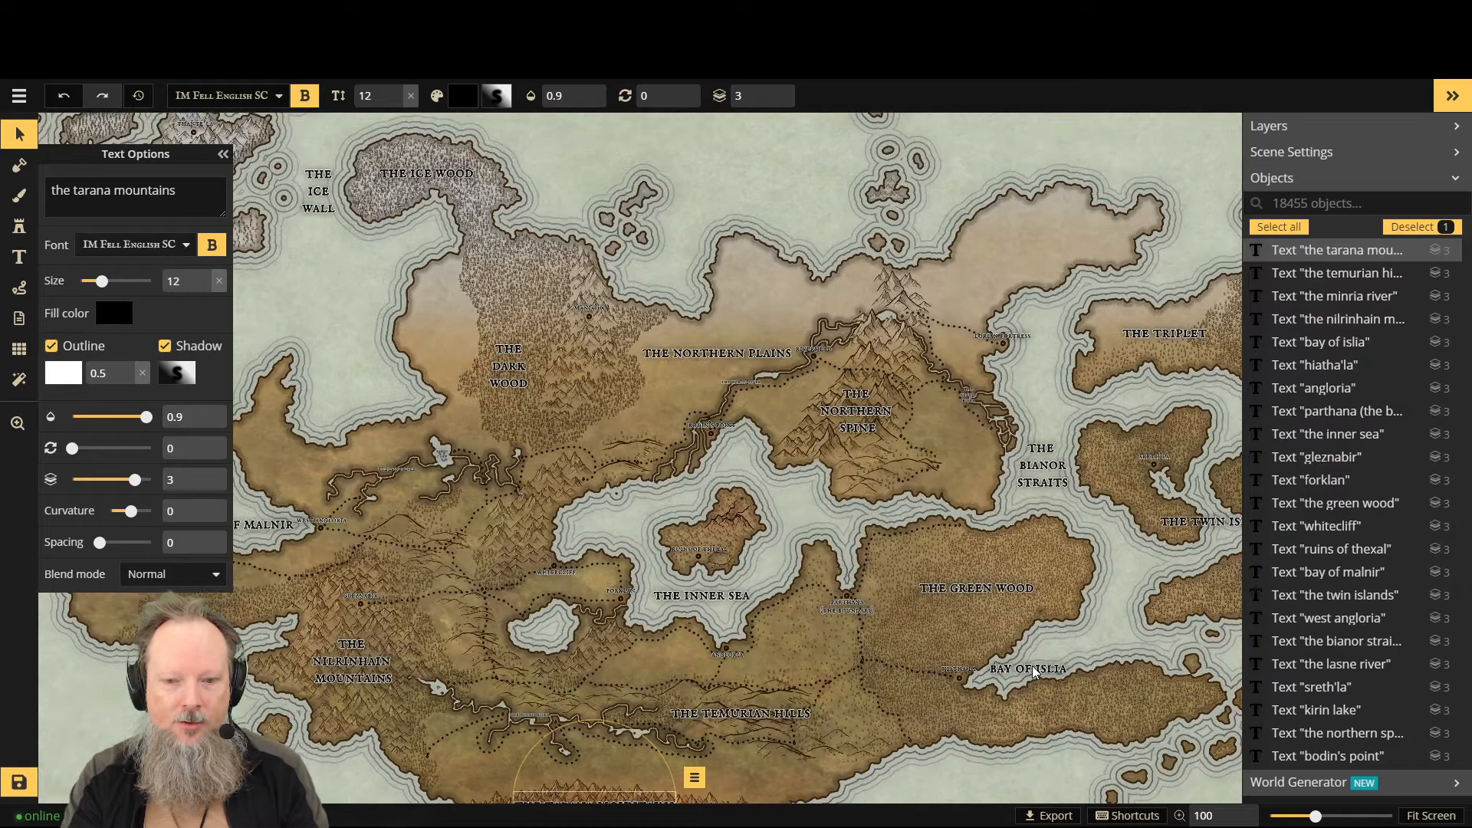
left_click(1430, 815)
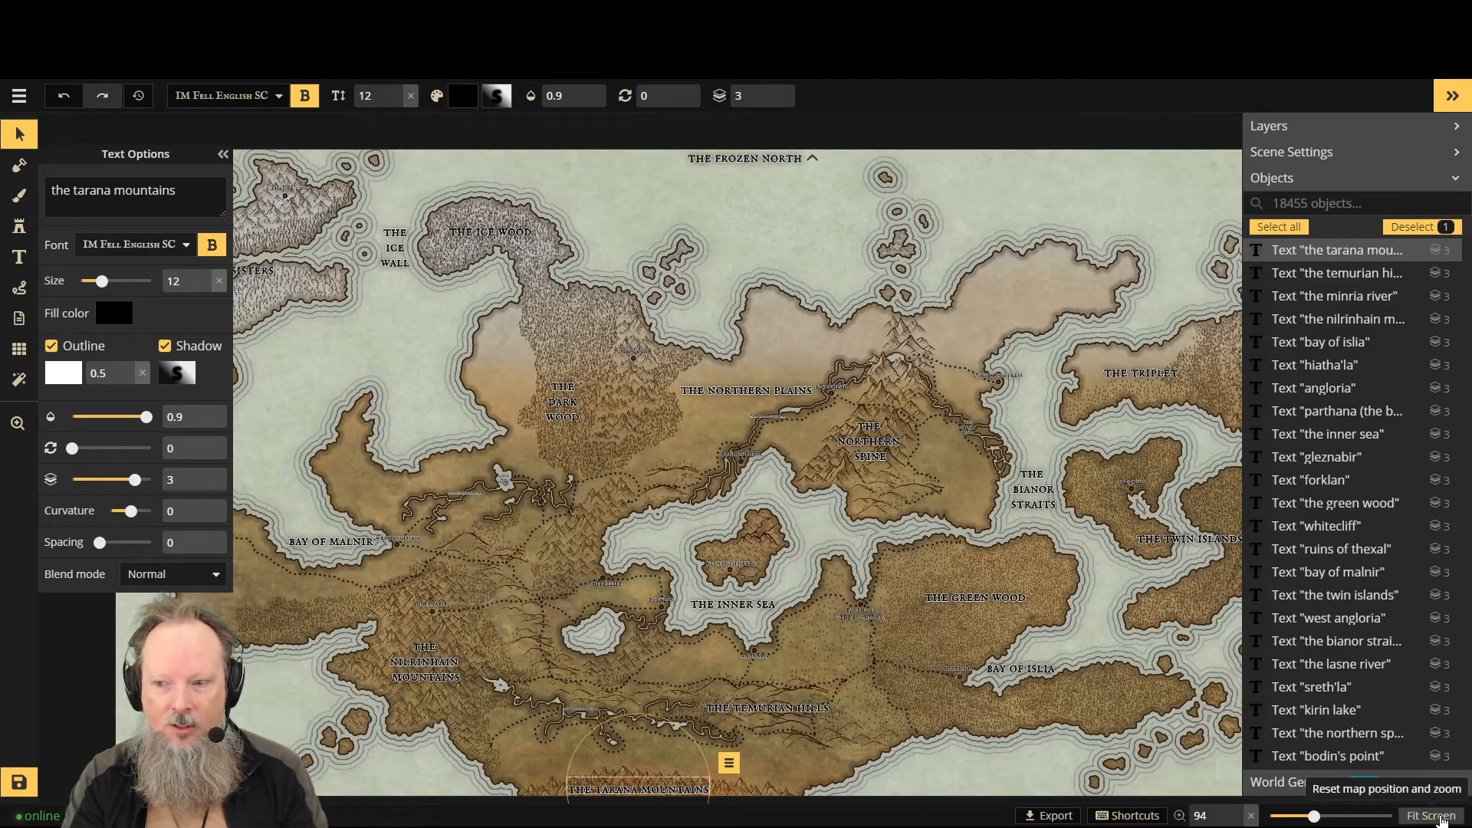
left_click(1441, 818)
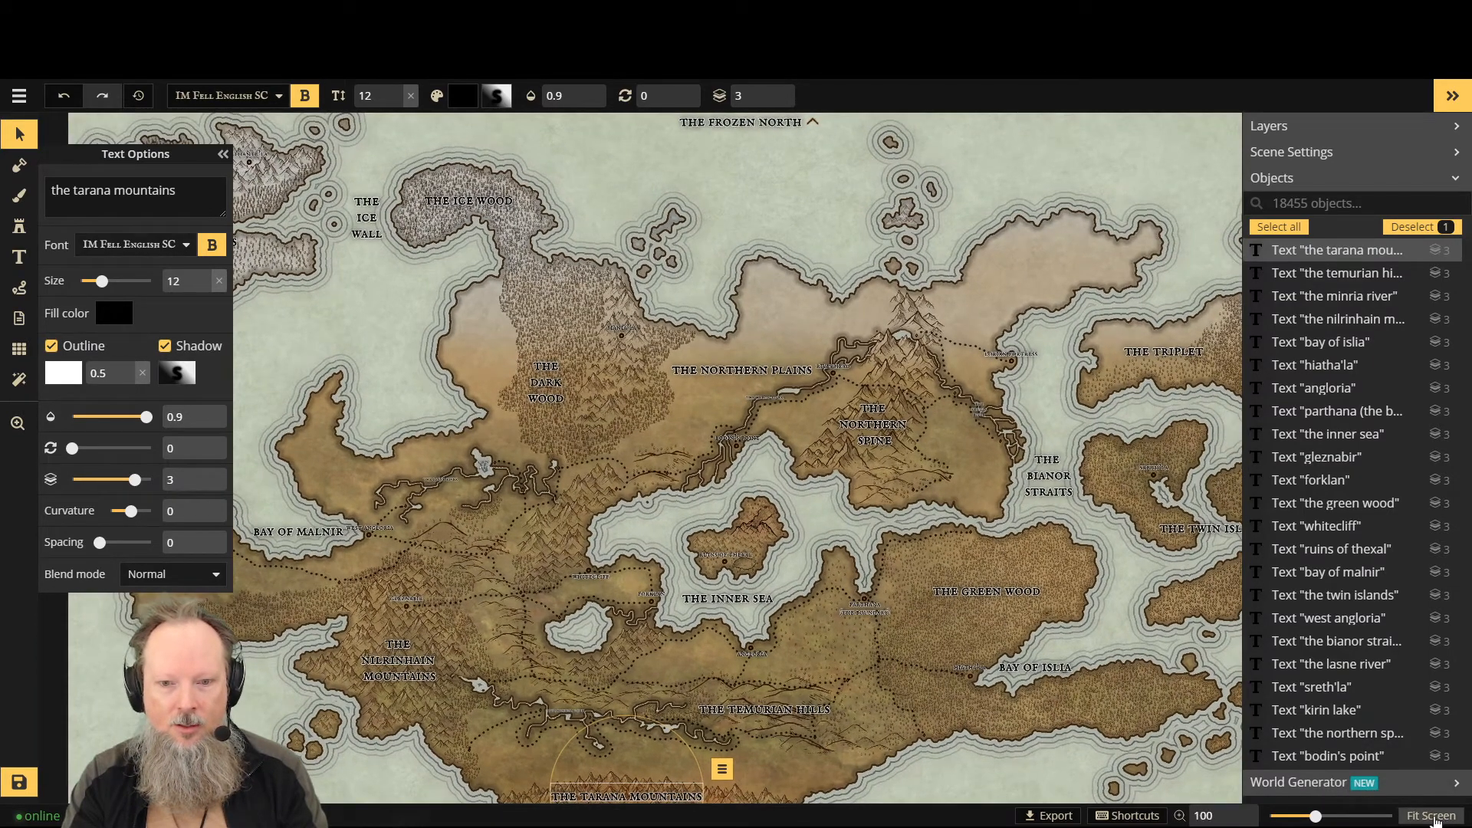
left_click_drag(599, 784, 599, 725)
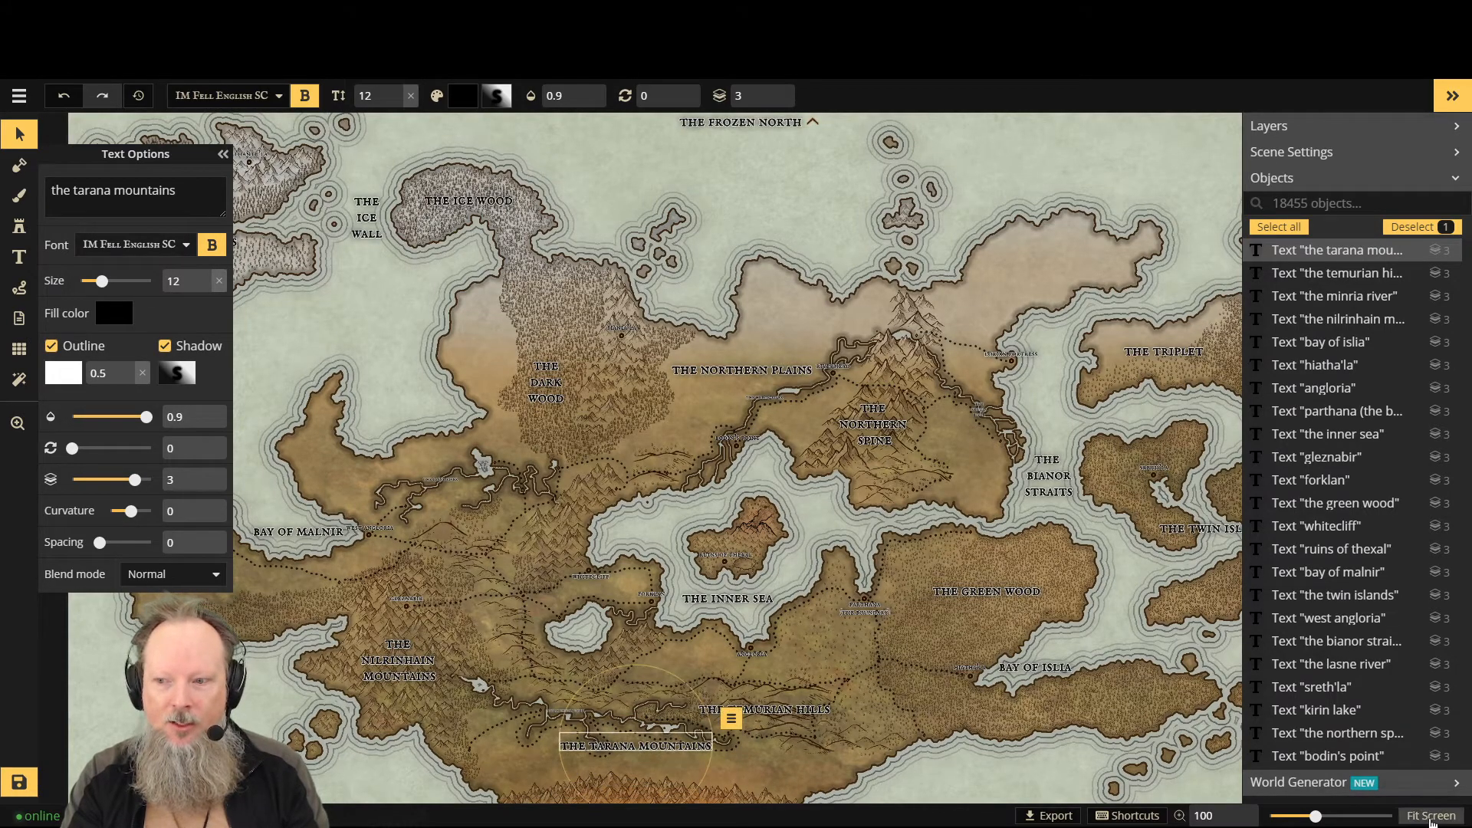
Step: Select all the mountain stamps along the southern map edge below the Tarana Mountains label and delete them
scroll(669, 781, "up", 3)
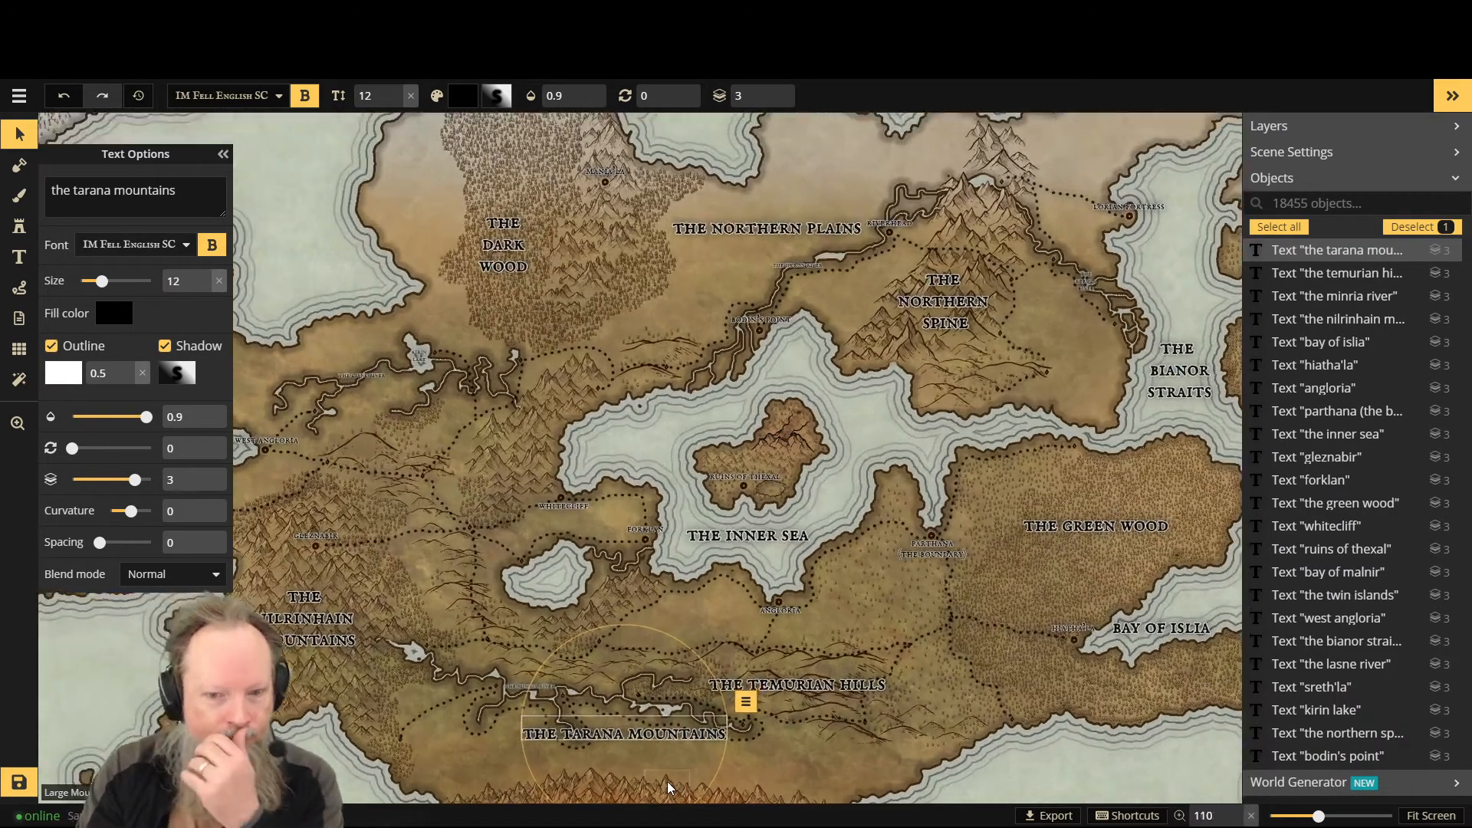
scroll(665, 778, "down", 1)
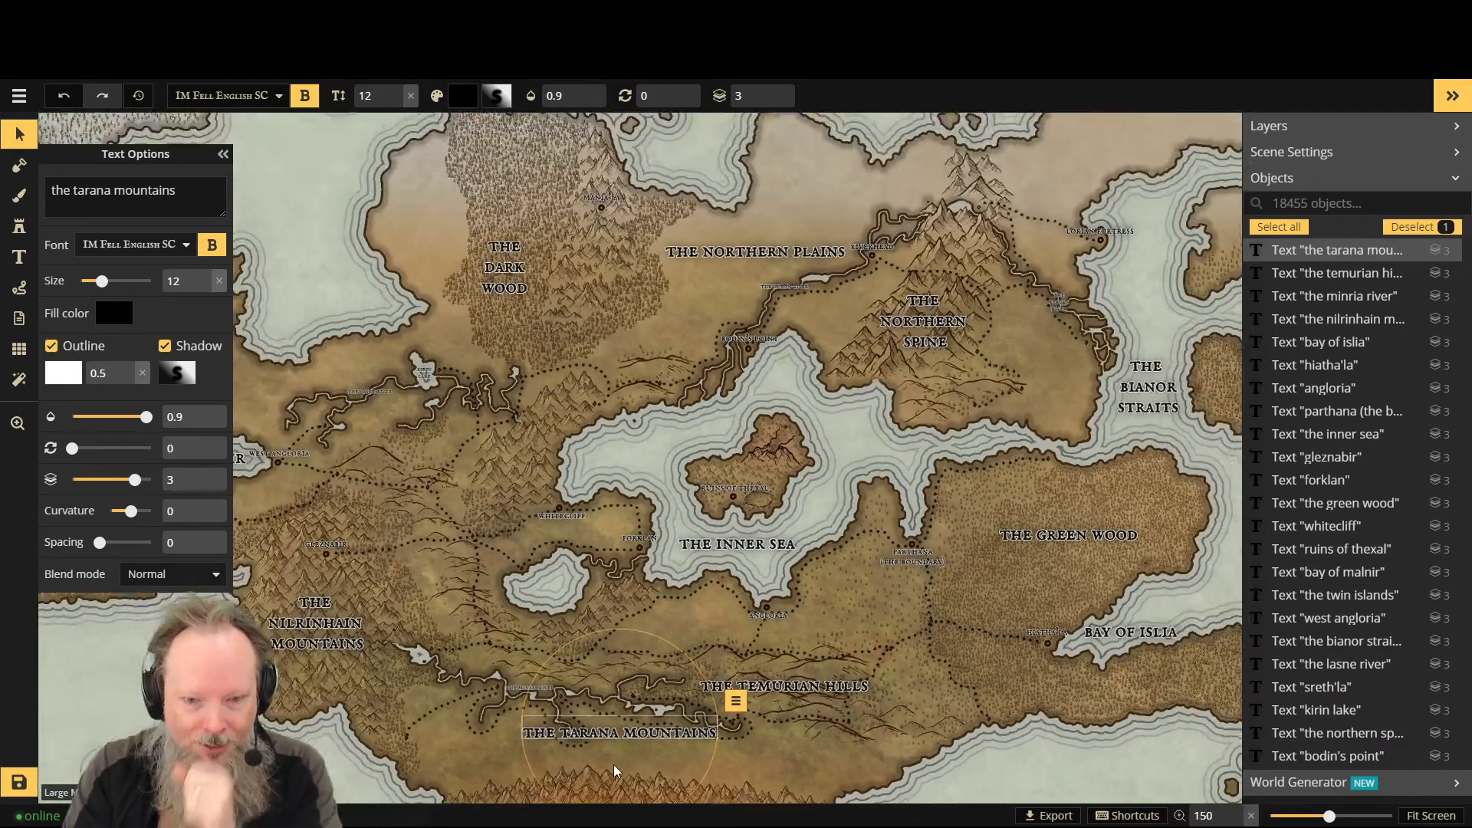
scroll(648, 776, "up", 3)
scroll(629, 797, "down", 4)
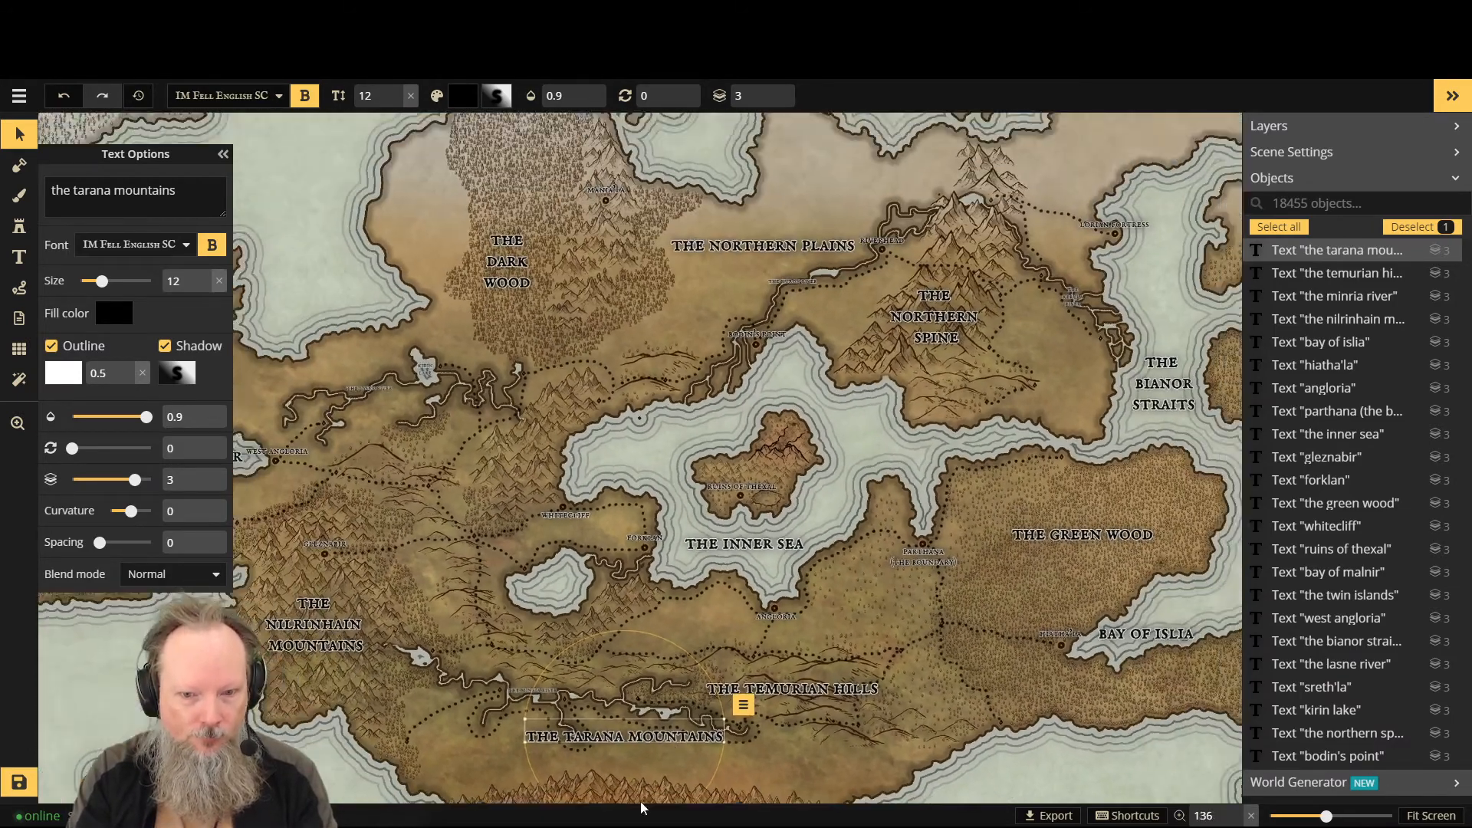
scroll(602, 804, "up", 6)
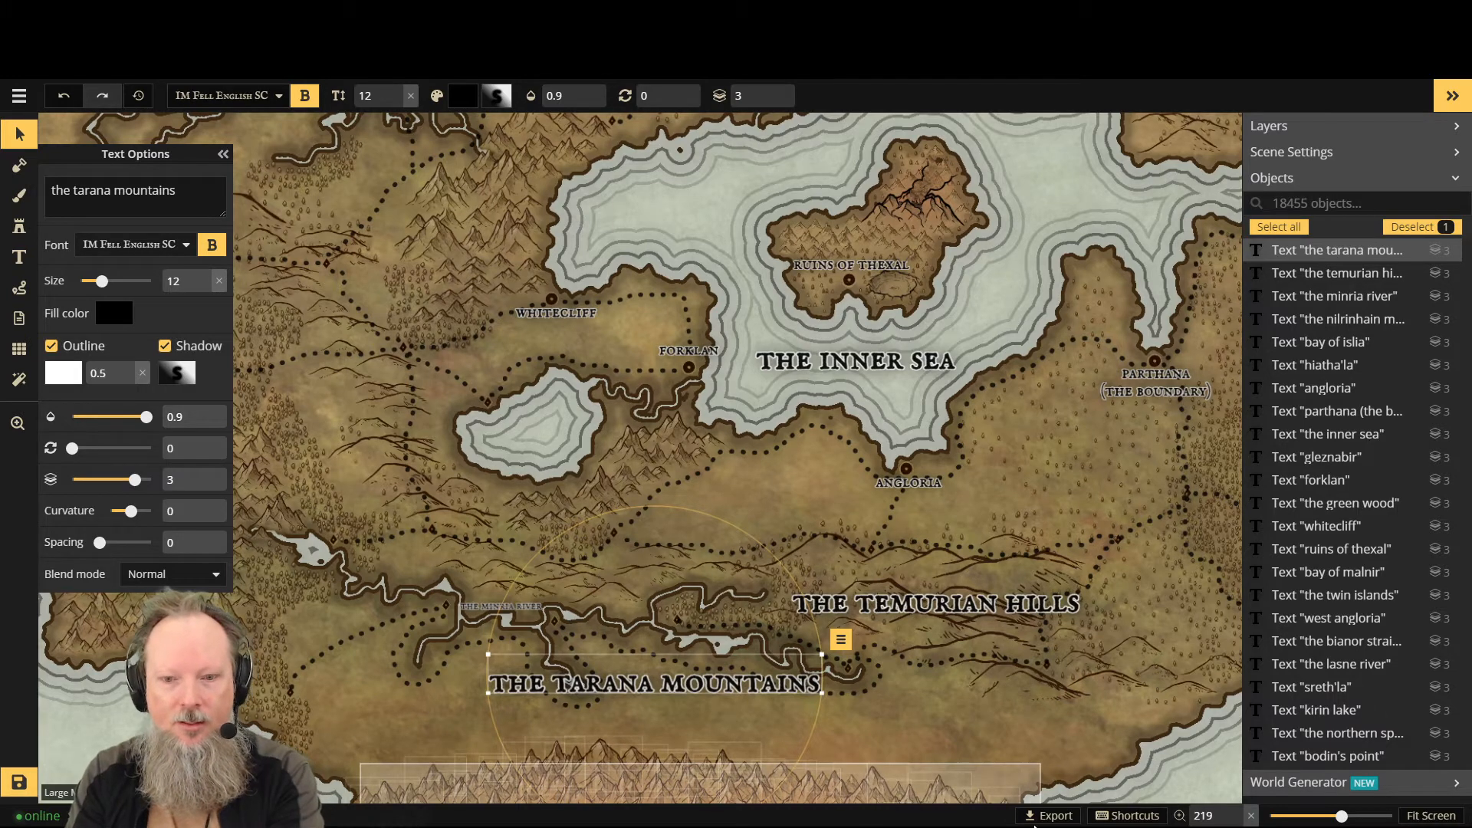
left_click_drag(1034, 826, 1039, 825)
key("Delete")
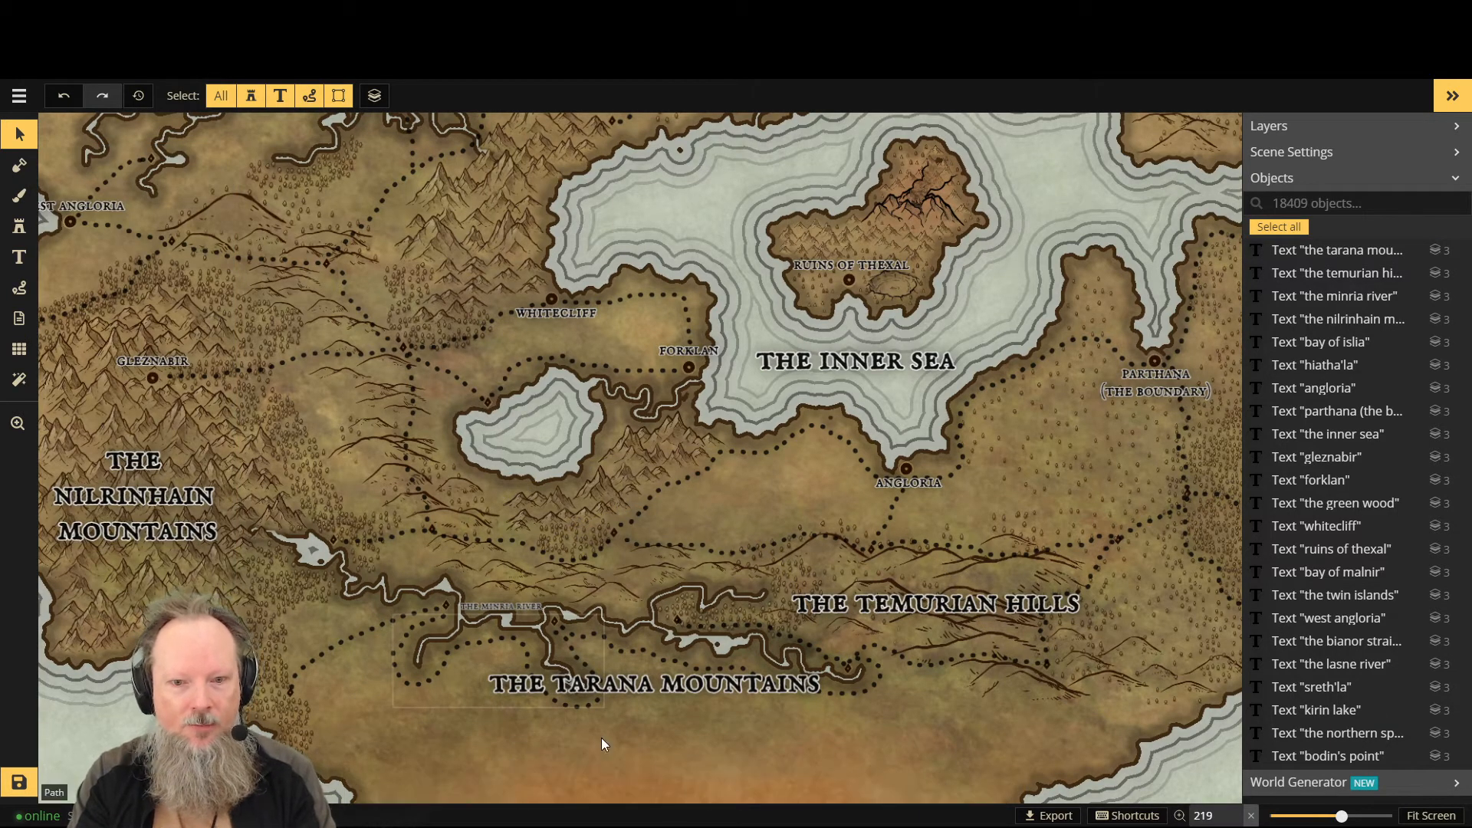
Step: Stamp two large mountains on layer -1 at the southern edge: size 30 below the Tarana Mountains label's eastern end, size 37 below its western end
left_click(20, 197)
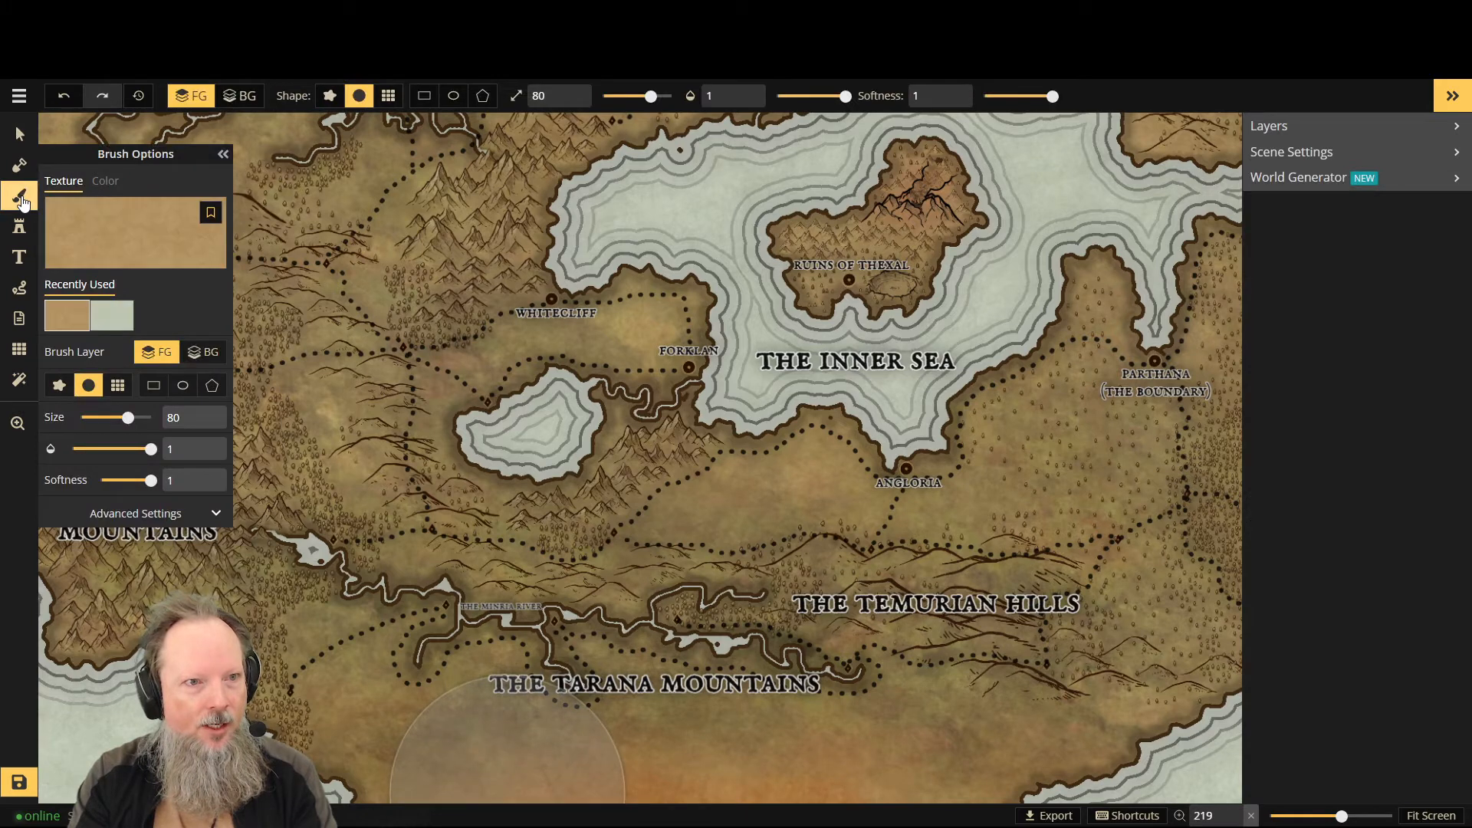
left_click(19, 227)
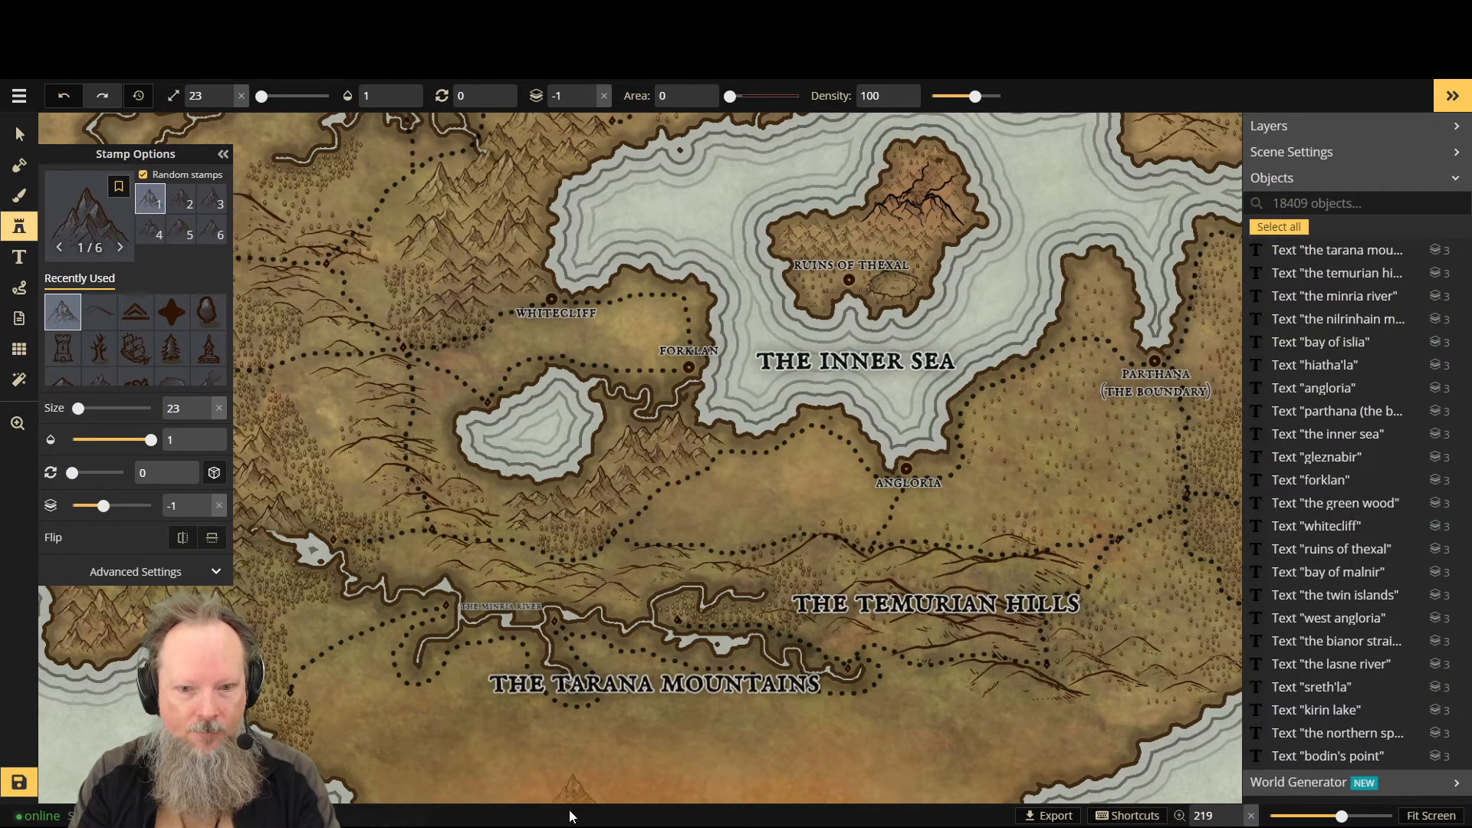
key("]")
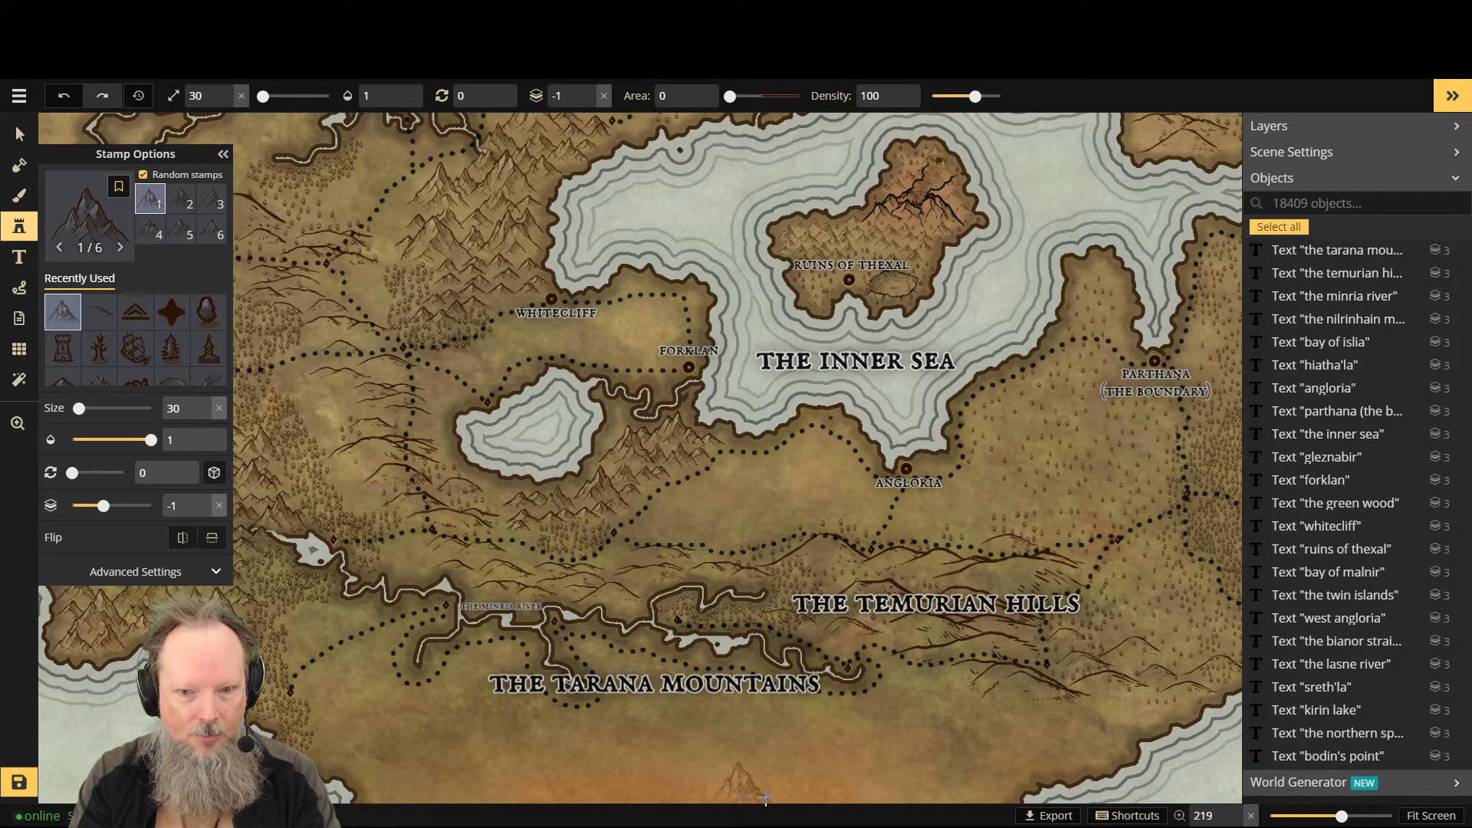
left_click(673, 798)
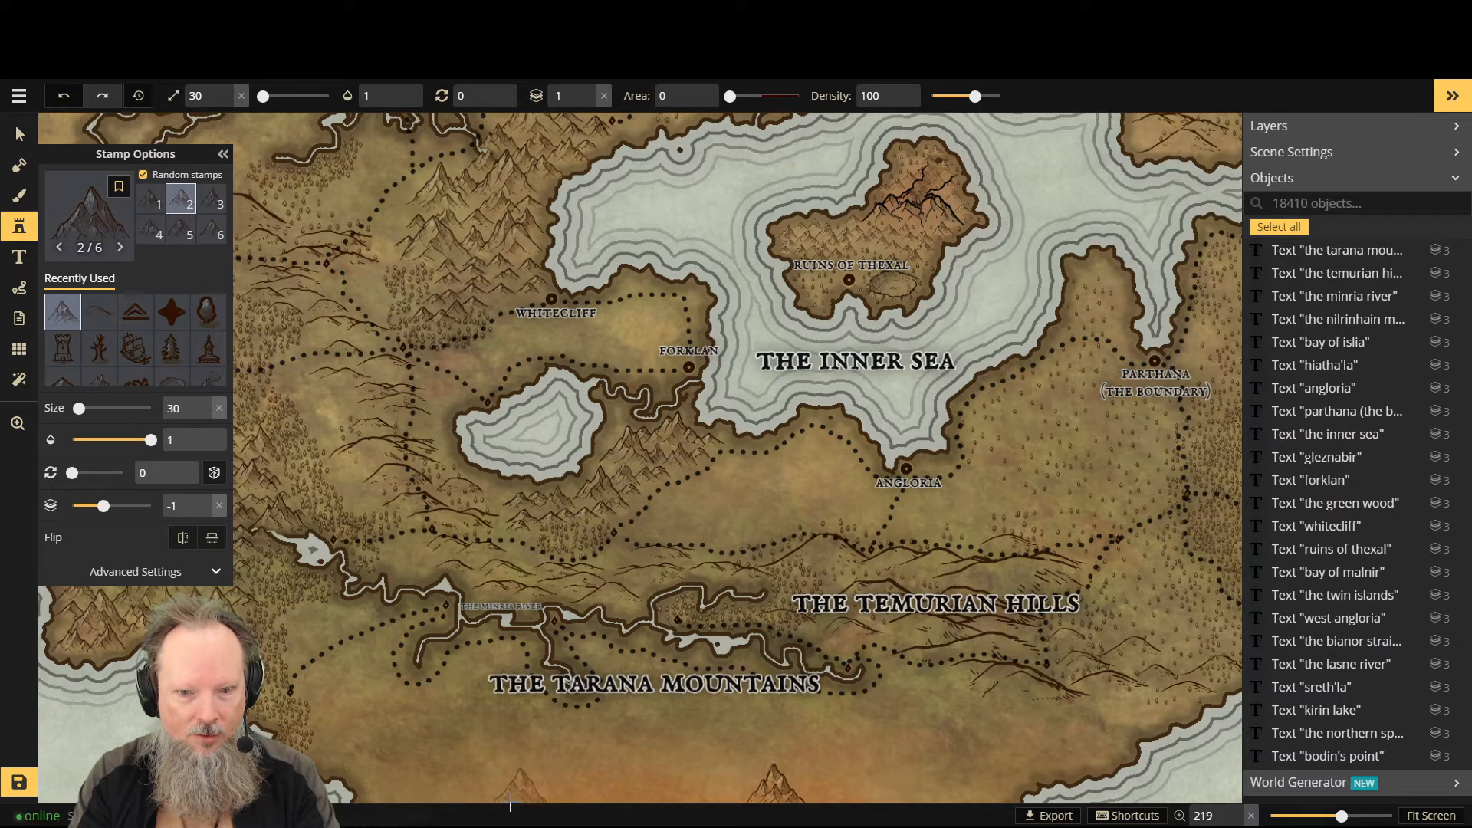
scroll(530, 791, "up", 2)
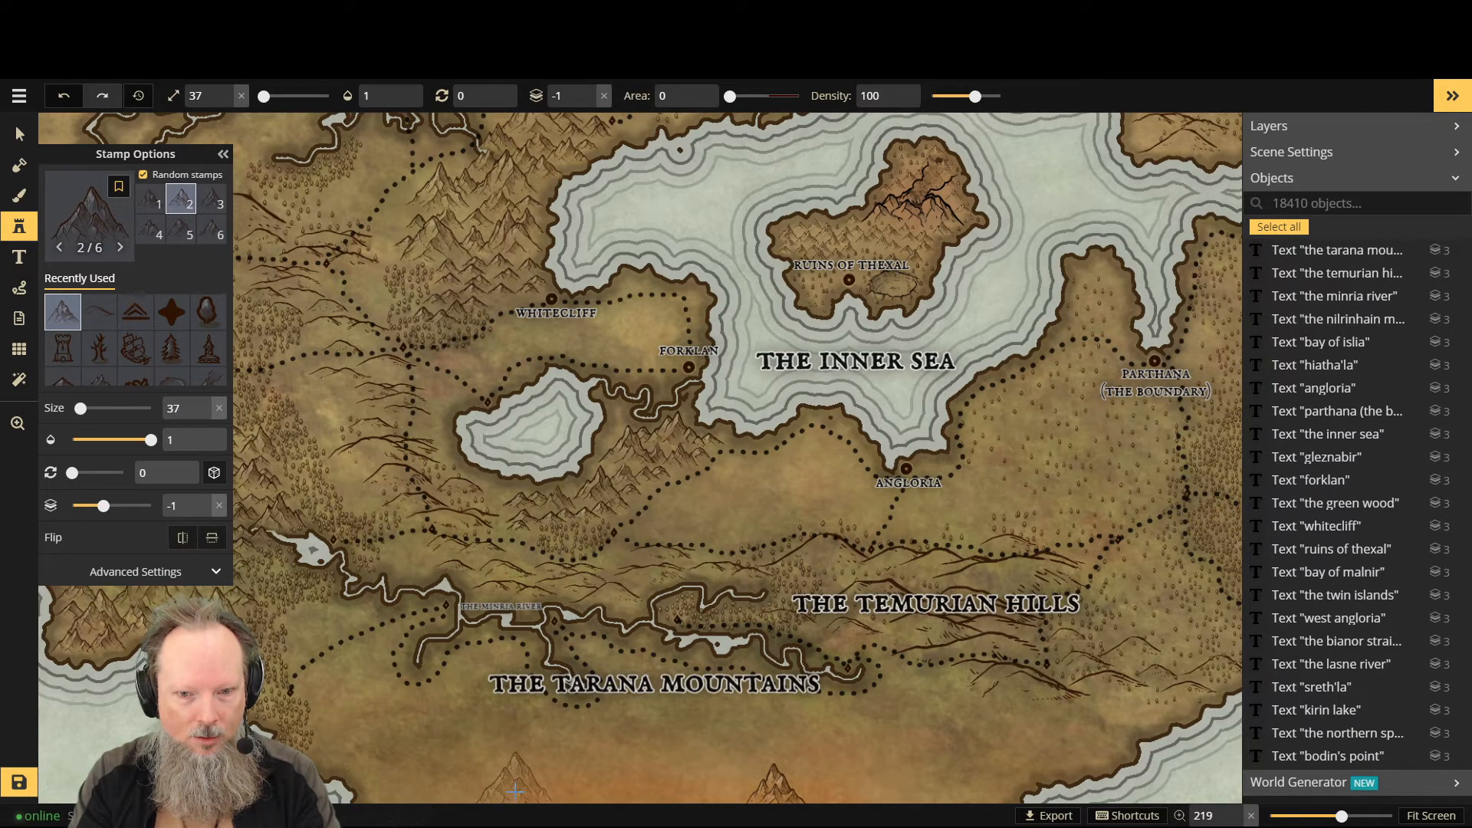
left_click(515, 789)
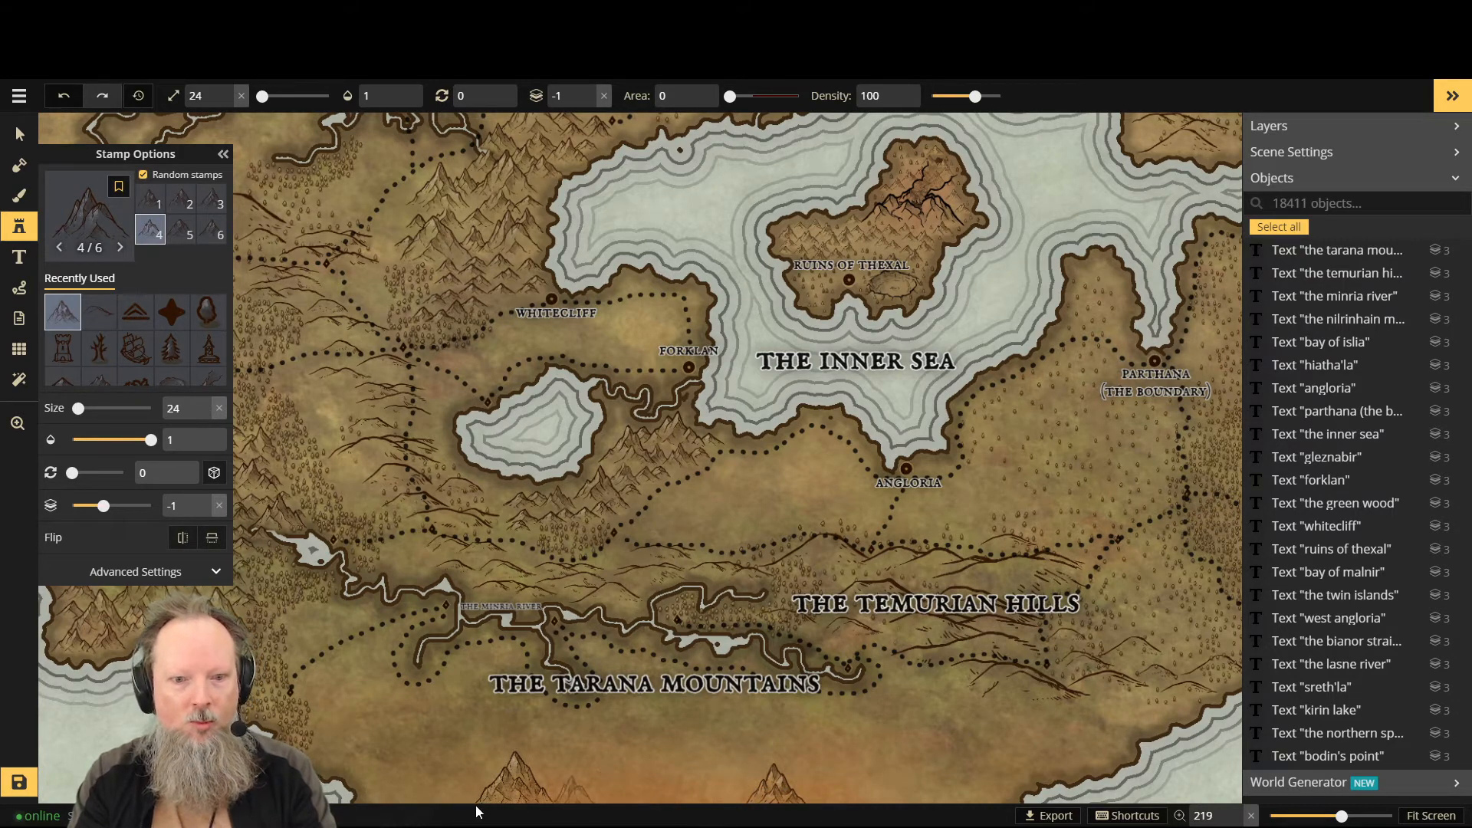
Step: Set the stamp size to 16 and the layer to 0, and place a small mountain west of the large western peak
scroll(466, 797, "down", 1)
scroll(466, 797, "down", 4)
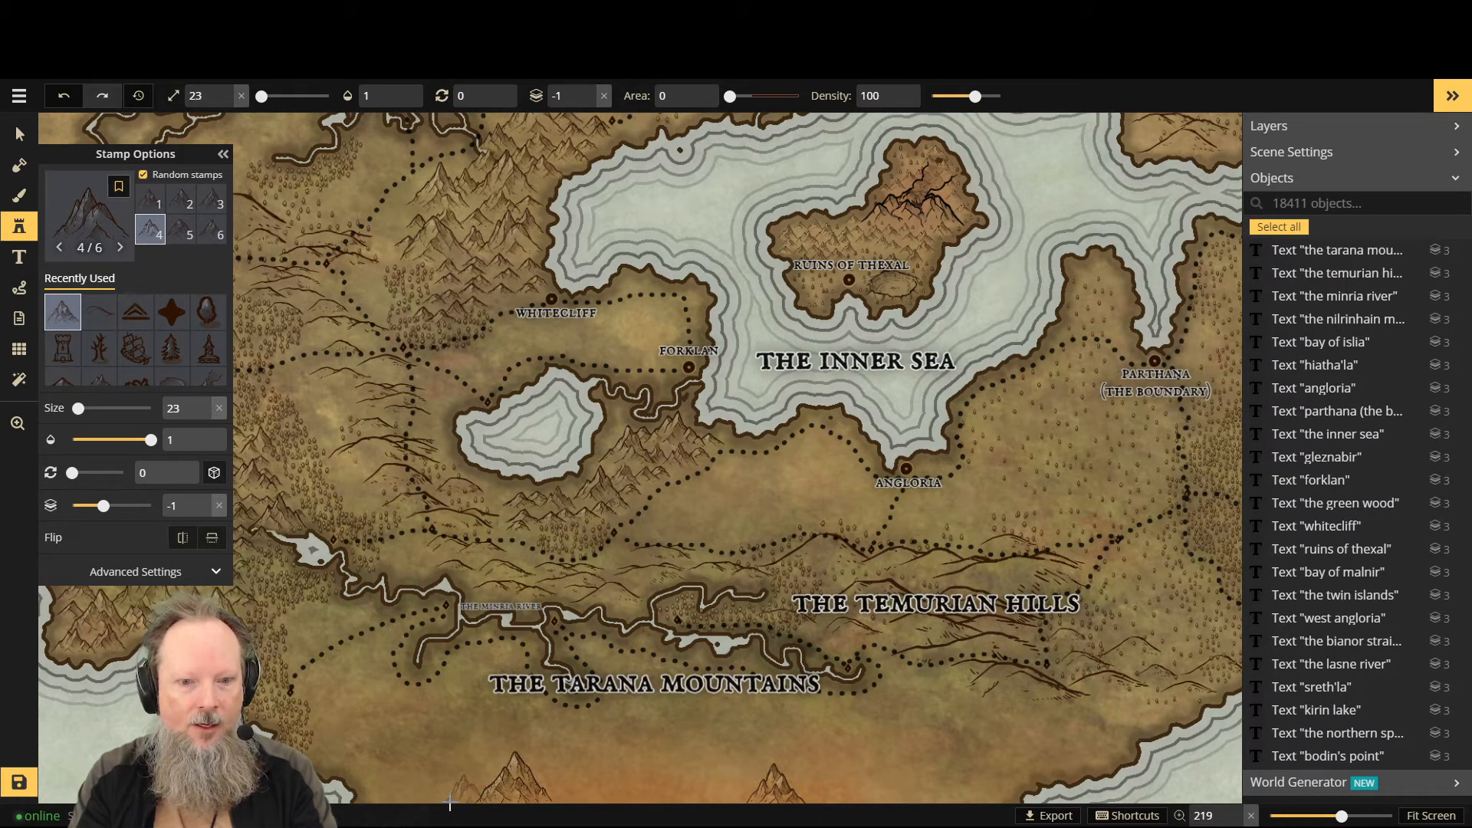
scroll(463, 799, "down", 1)
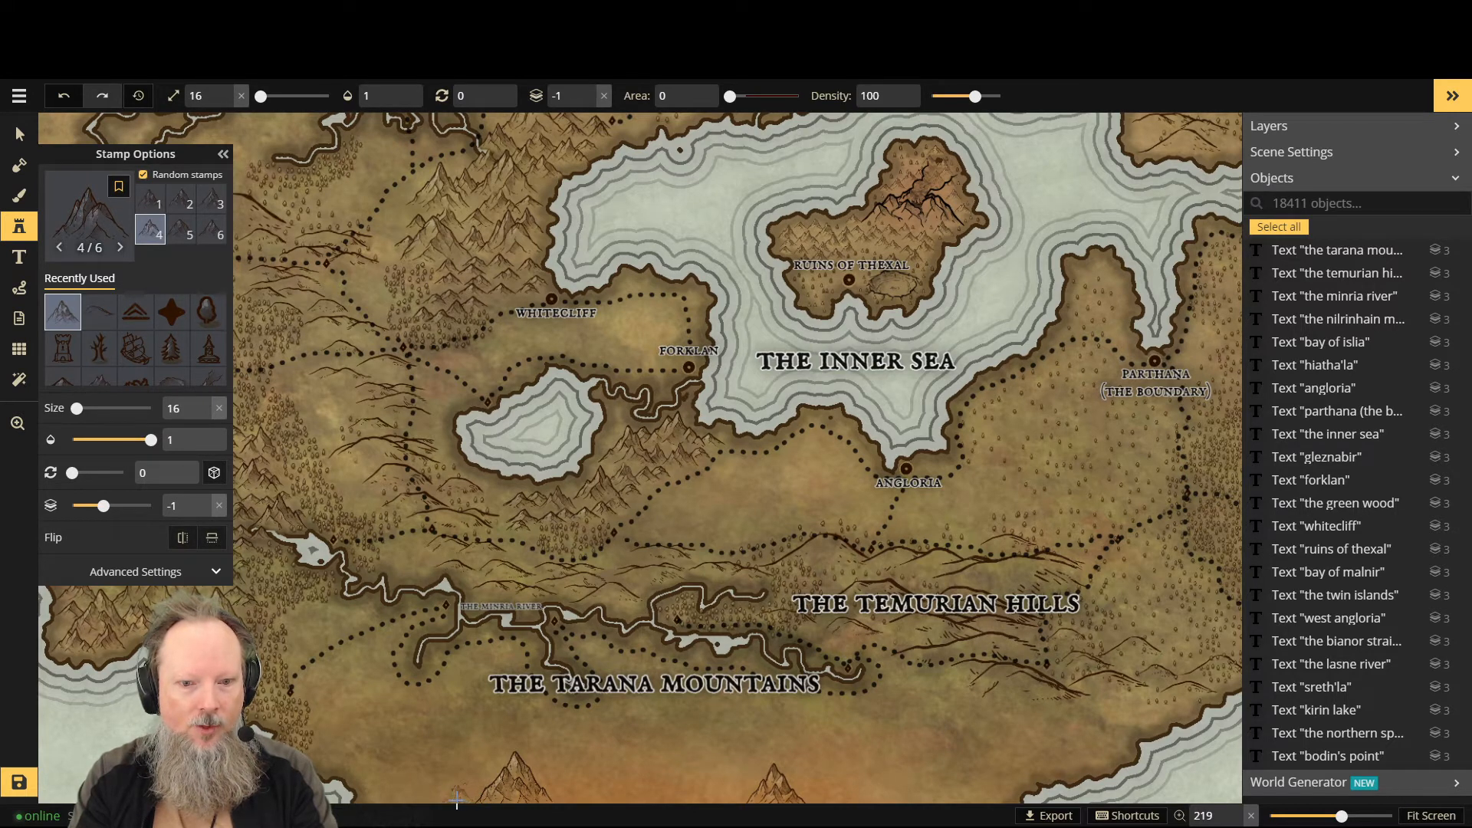
left_click(588, 89)
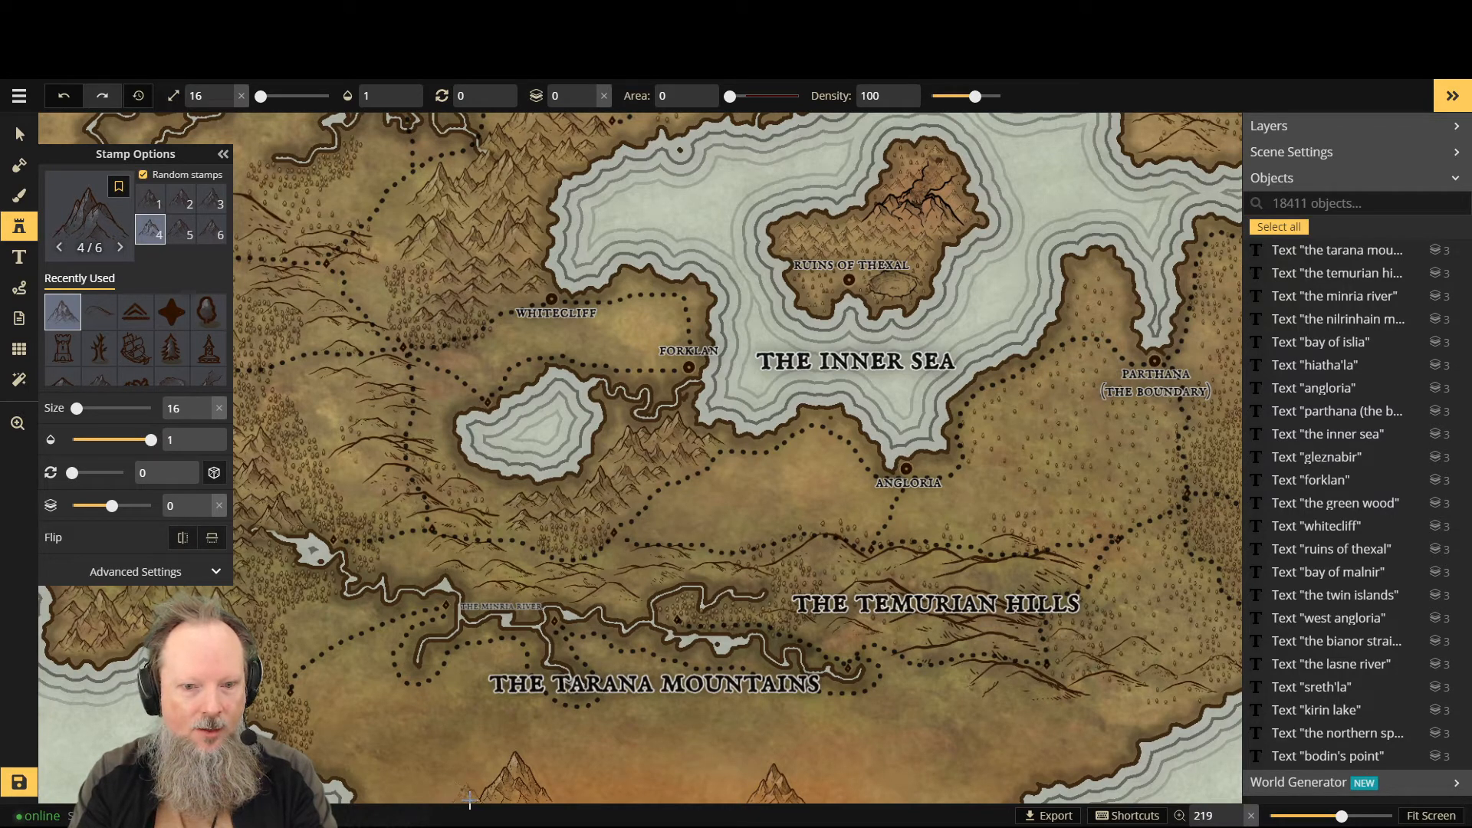
left_click(431, 802)
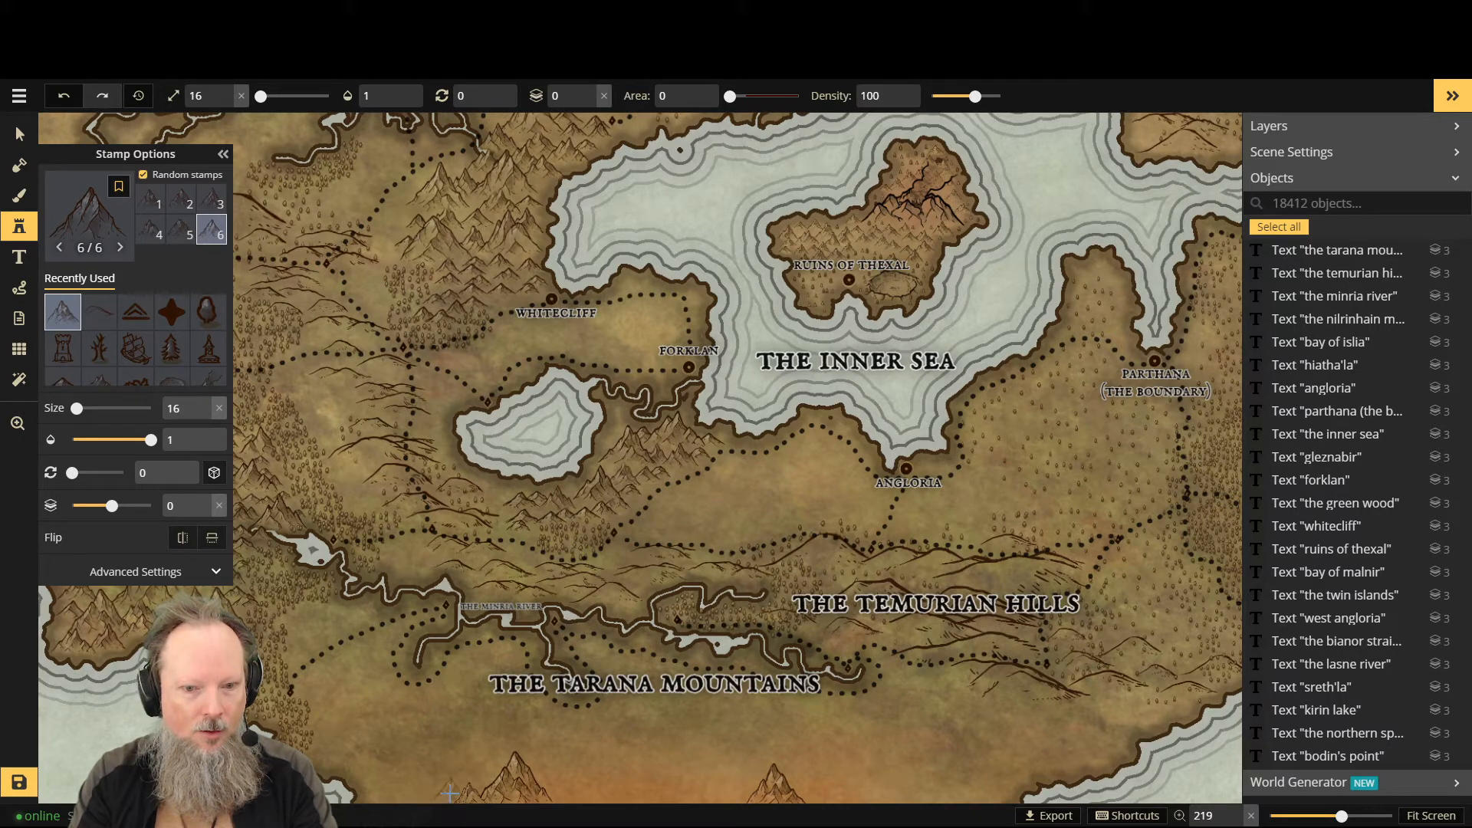
Step: Extend the mountains west of the large western peak along the southern edge with one size 16 stamp and one size 10 stamp
left_click(447, 801)
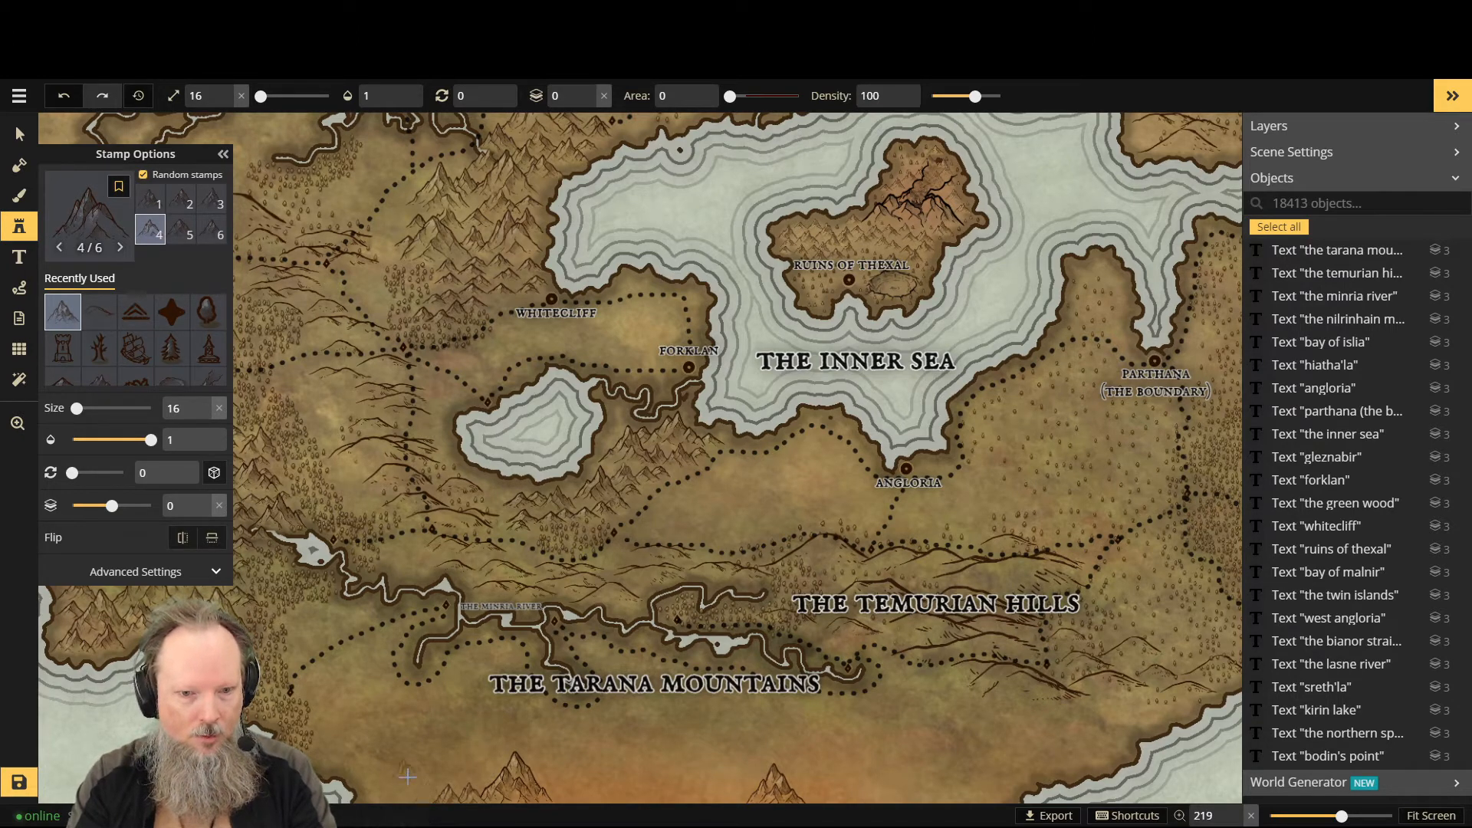
key("]")
key("]")
key("]")
key("]")
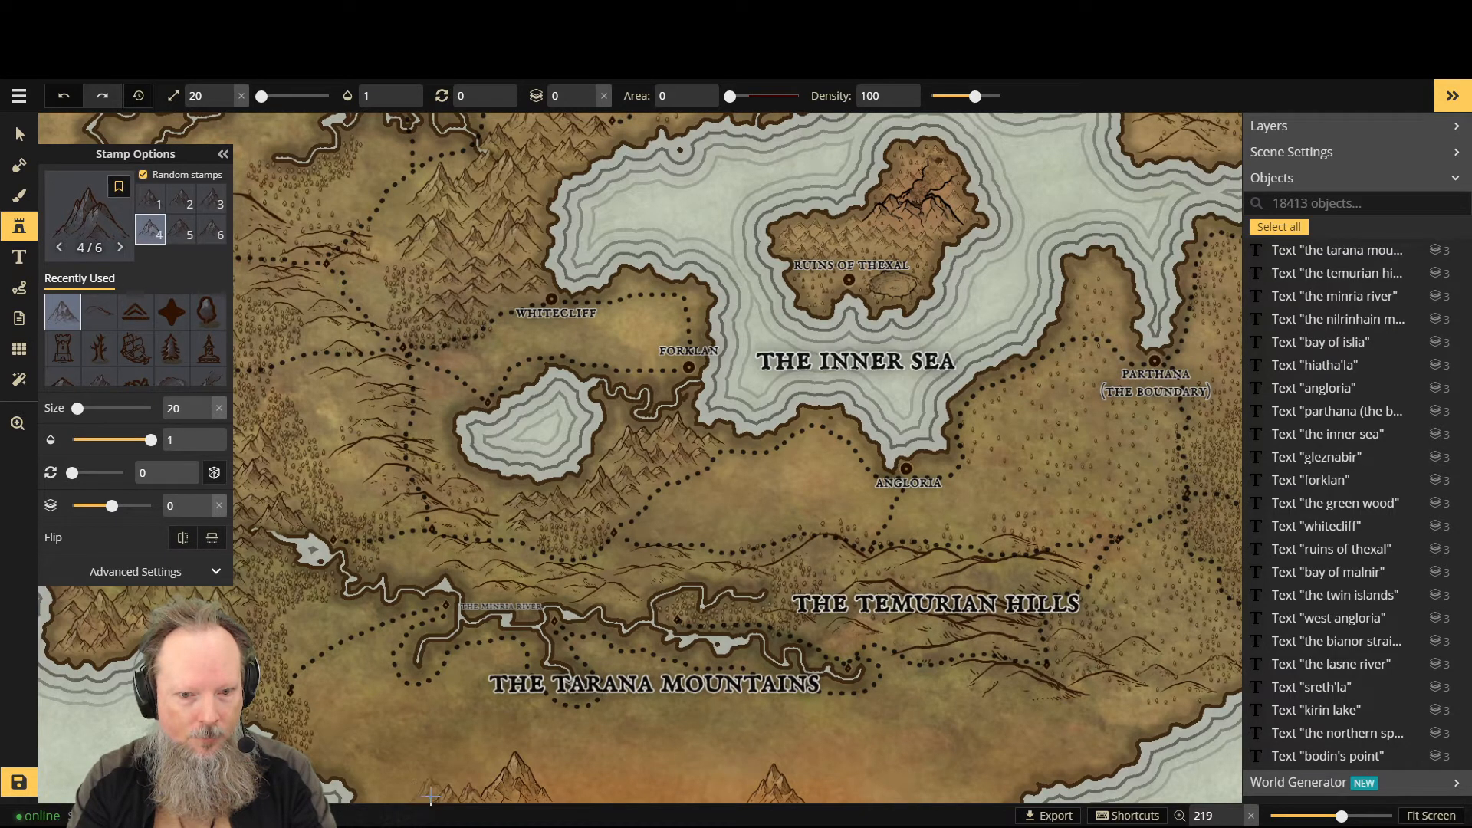
key("[")
key("[")
key("[")
key("[")
key("[")
key("[")
key("[")
key("[")
key("[")
key("[")
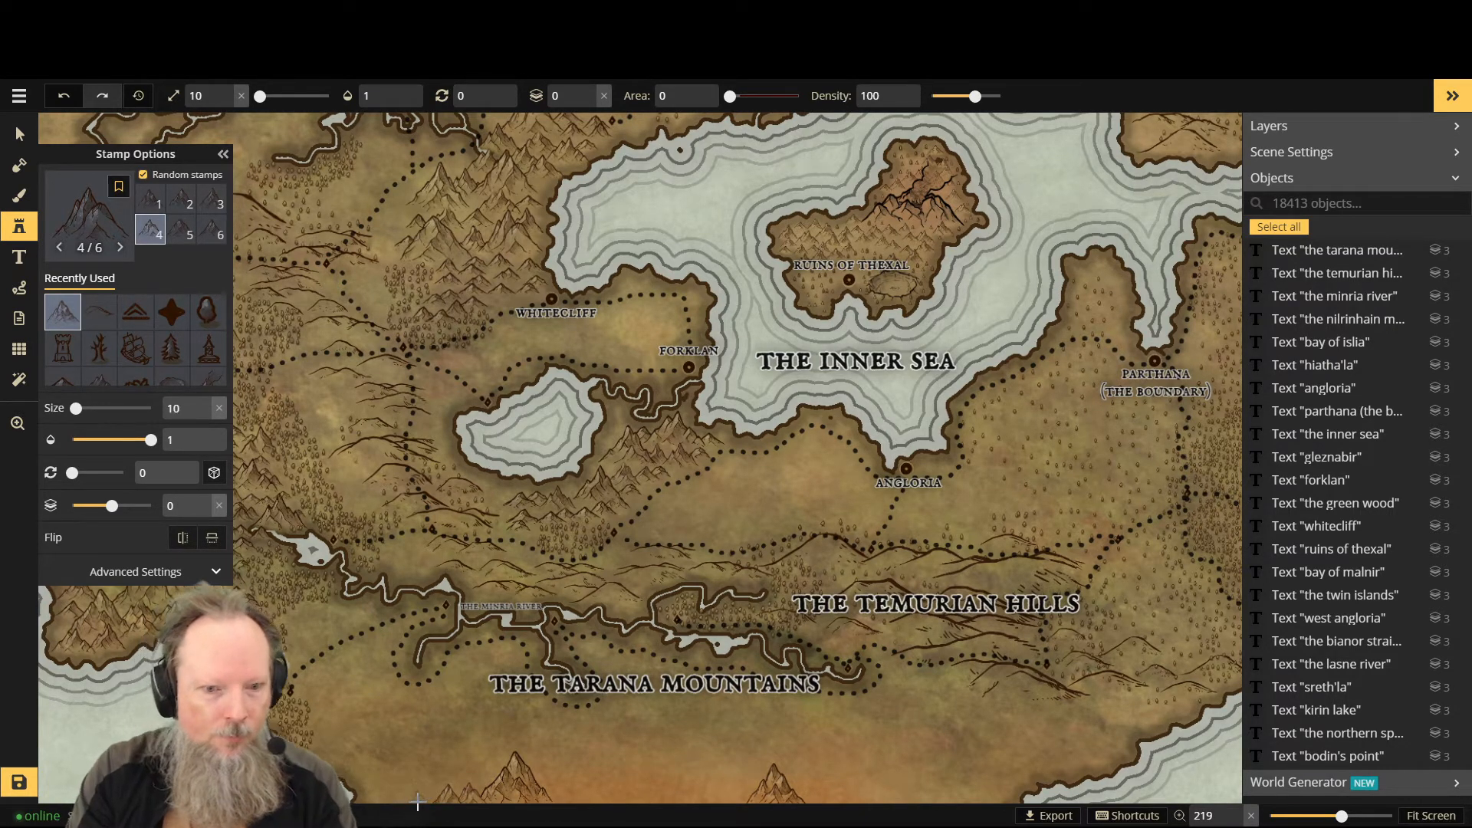
left_click(425, 802)
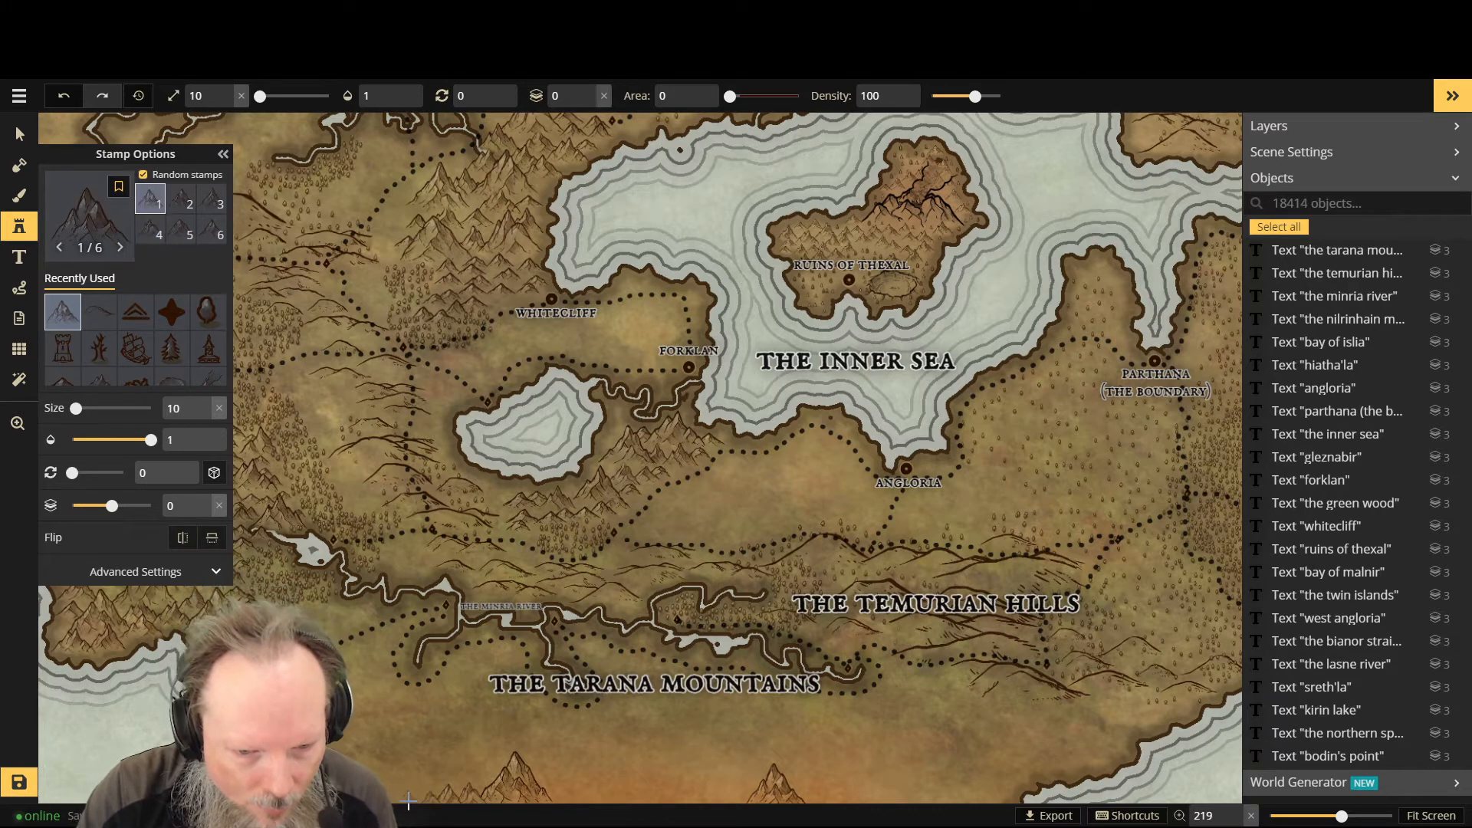
Step: Set the stamp size to 20 and place a mountain at the southern edge just east of the large western peak
key("bracketright")
key("bracketright")
key("bracketright")
key("bracketright")
key("bracketright")
key("bracketright")
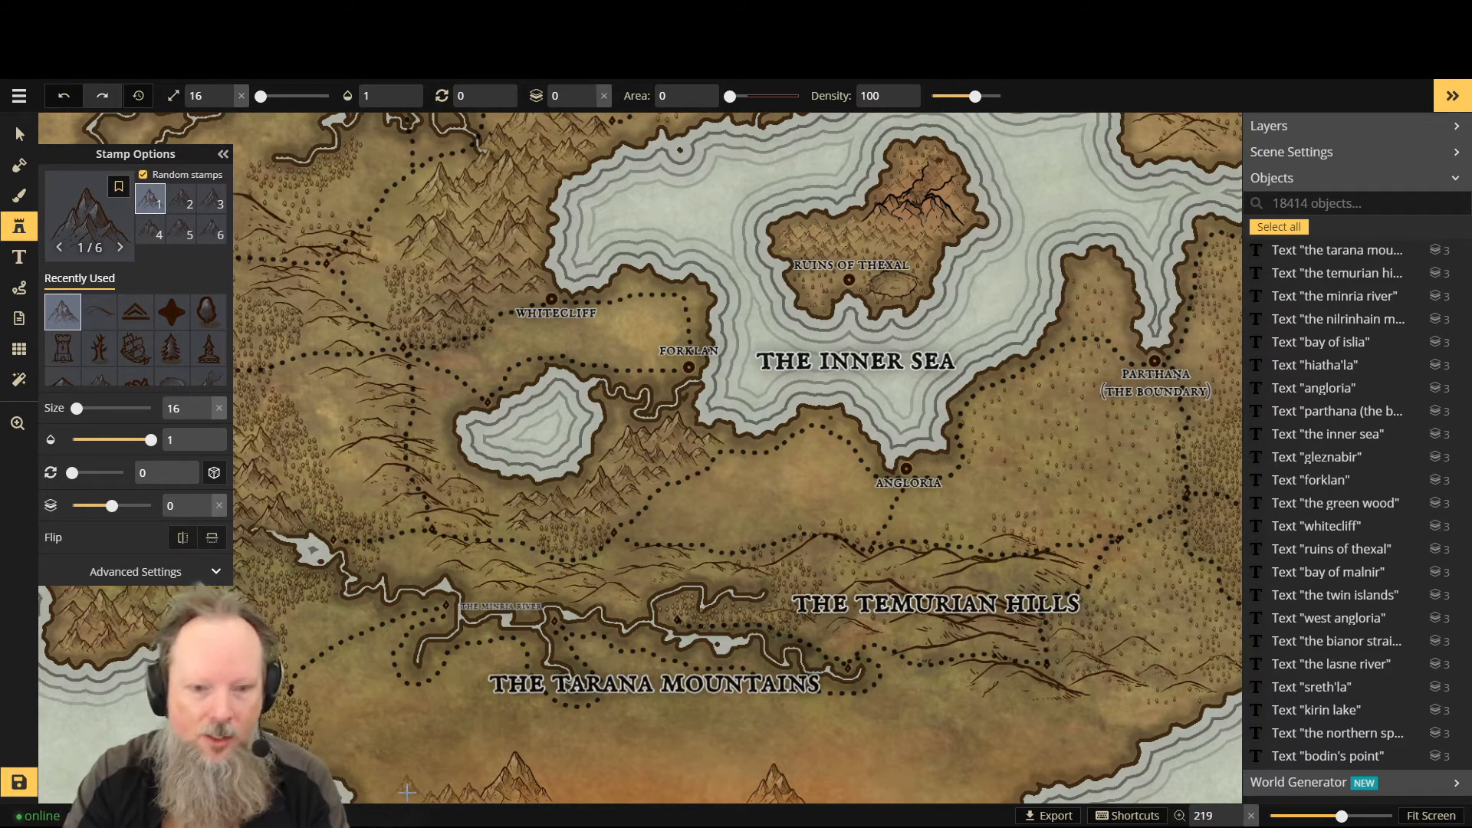
key("]")
left_click(559, 796)
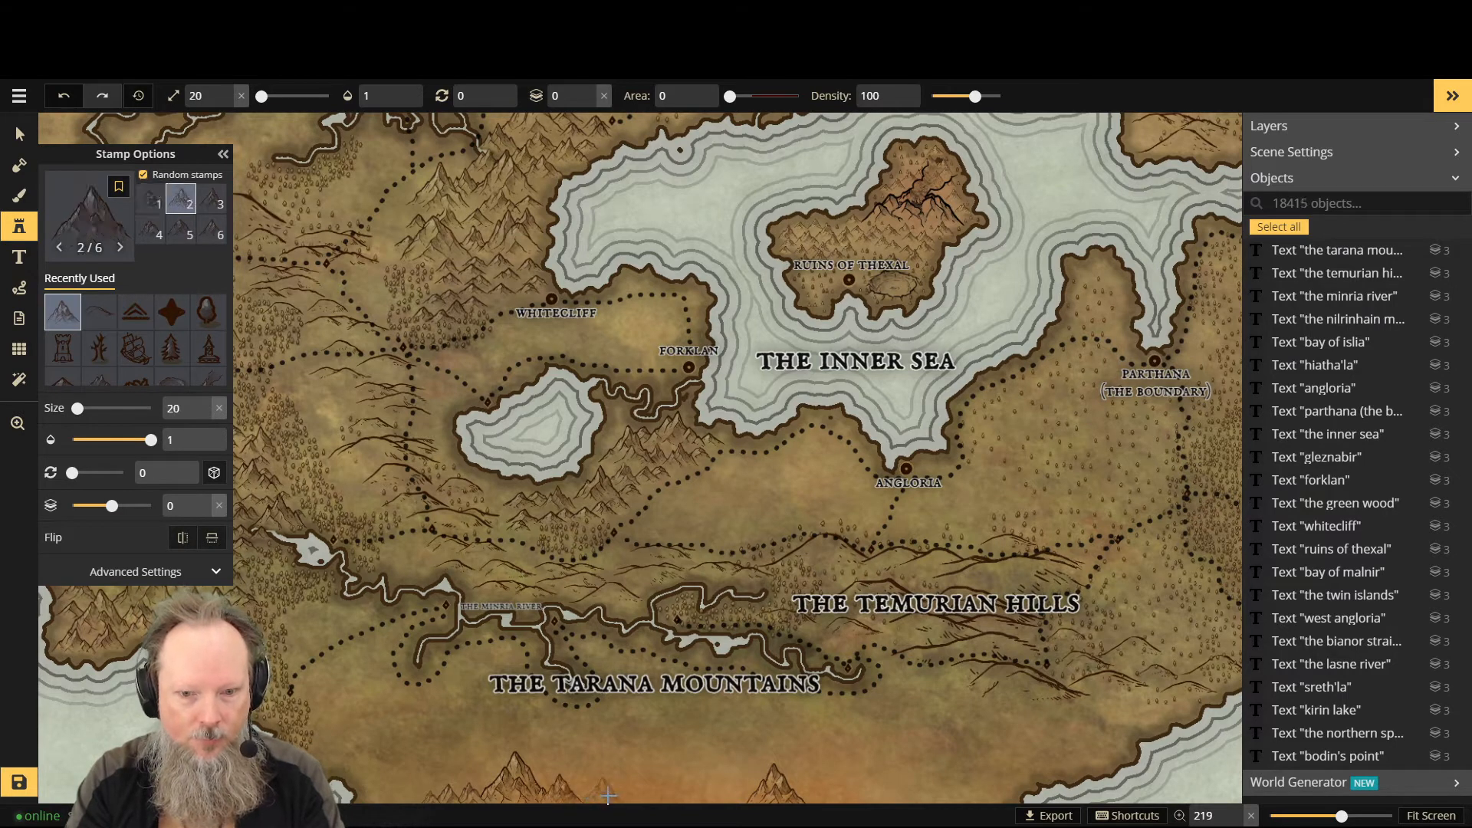
Step: Place three size 20 mountains in a row along the southern edge, running east from the large eastern peak
left_click(807, 797)
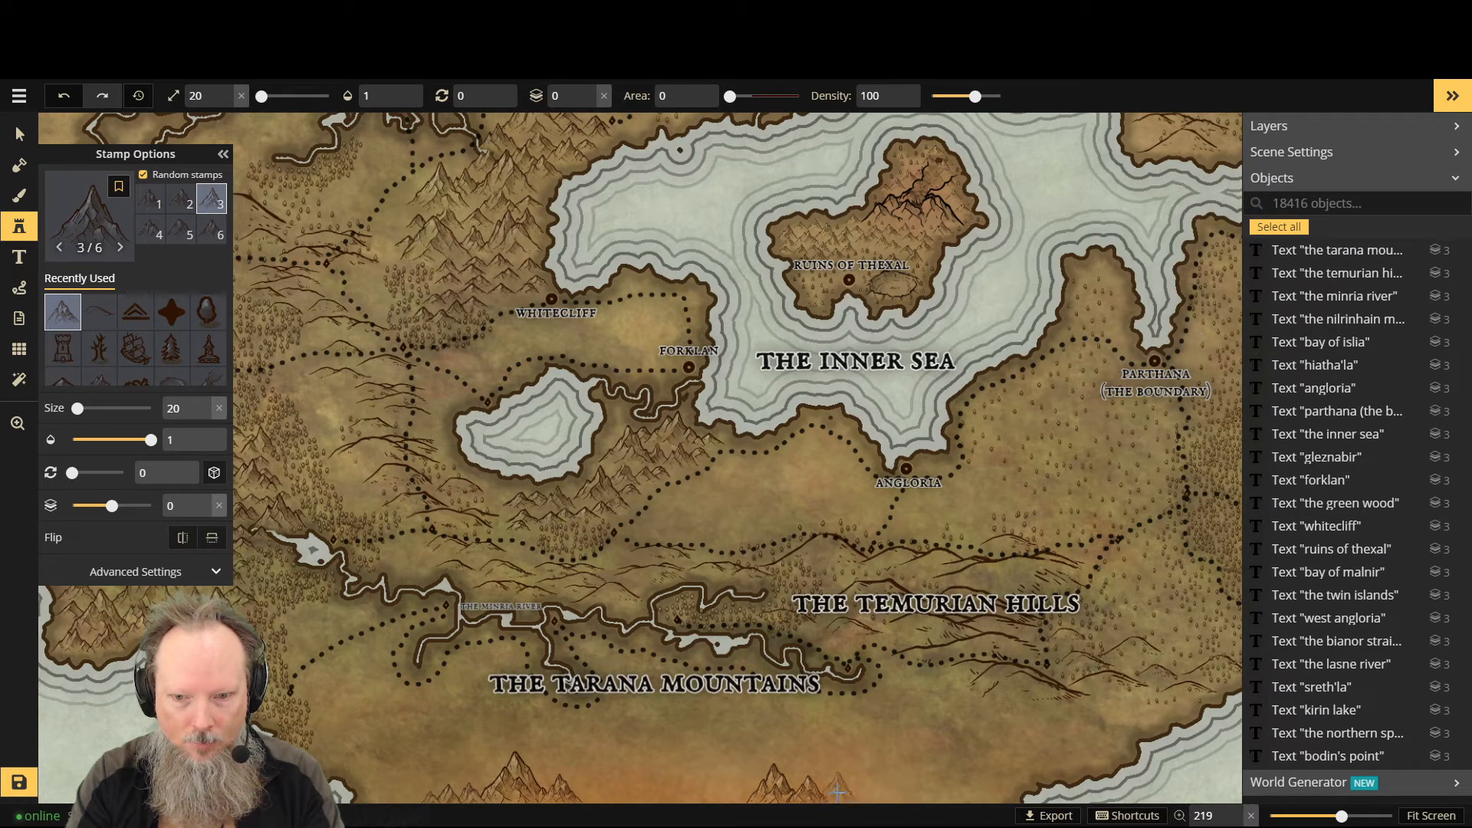
left_click(832, 797)
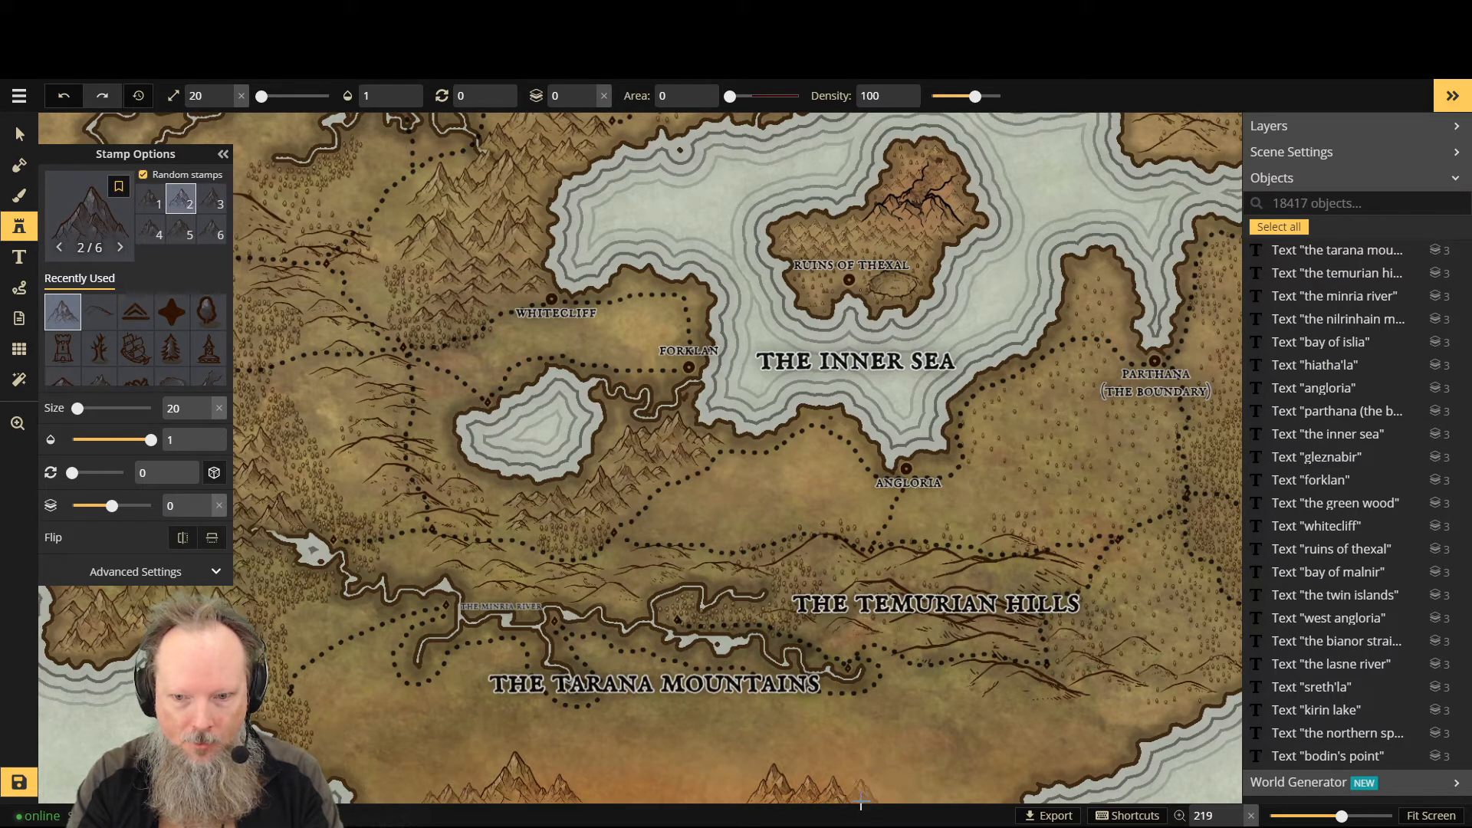
left_click(860, 794)
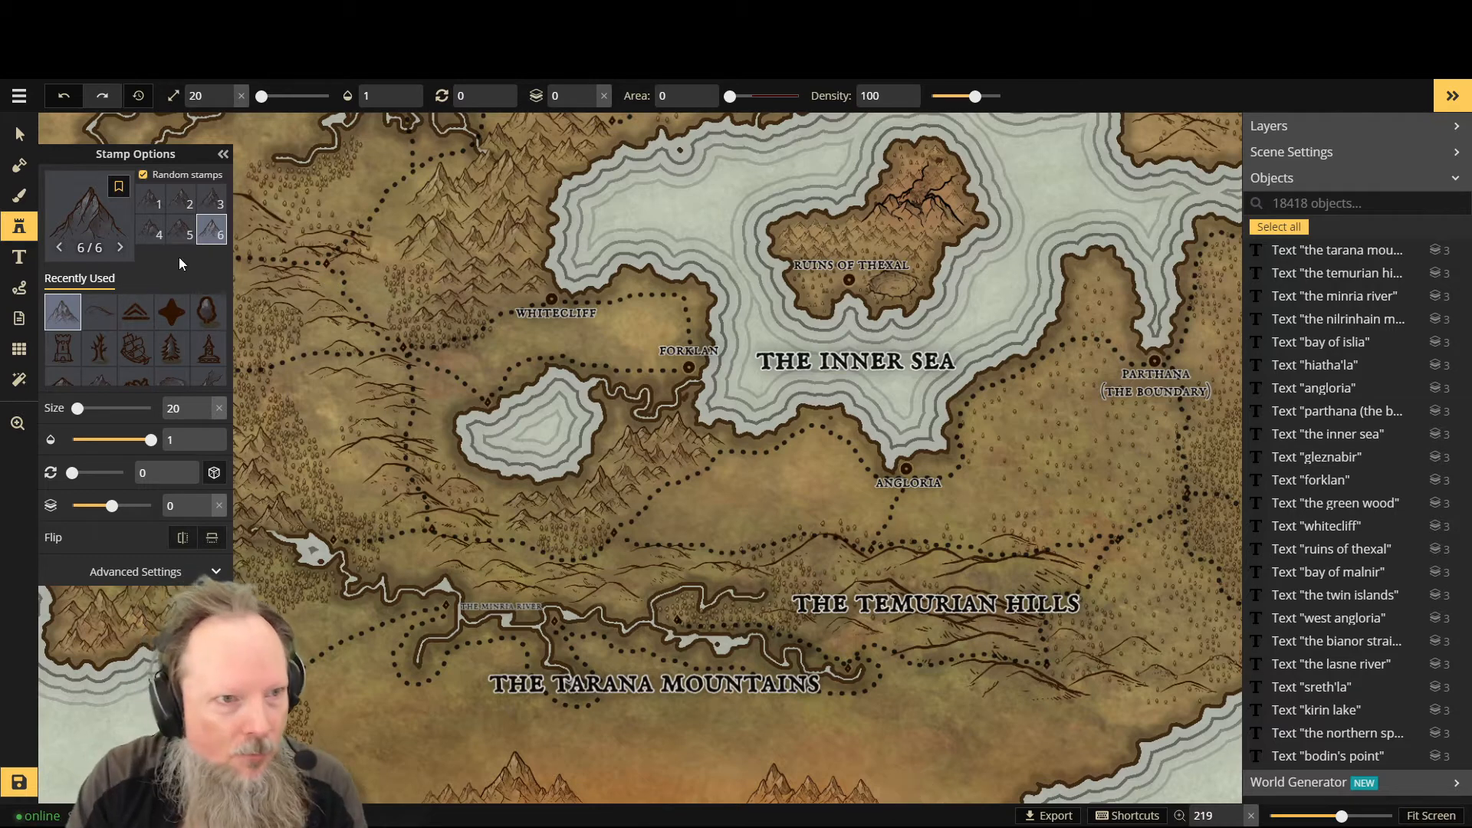
Step: Move large mountain stamps in the cluster south of the Temurian Hills label slightly downward
key("v")
left_click(882, 776)
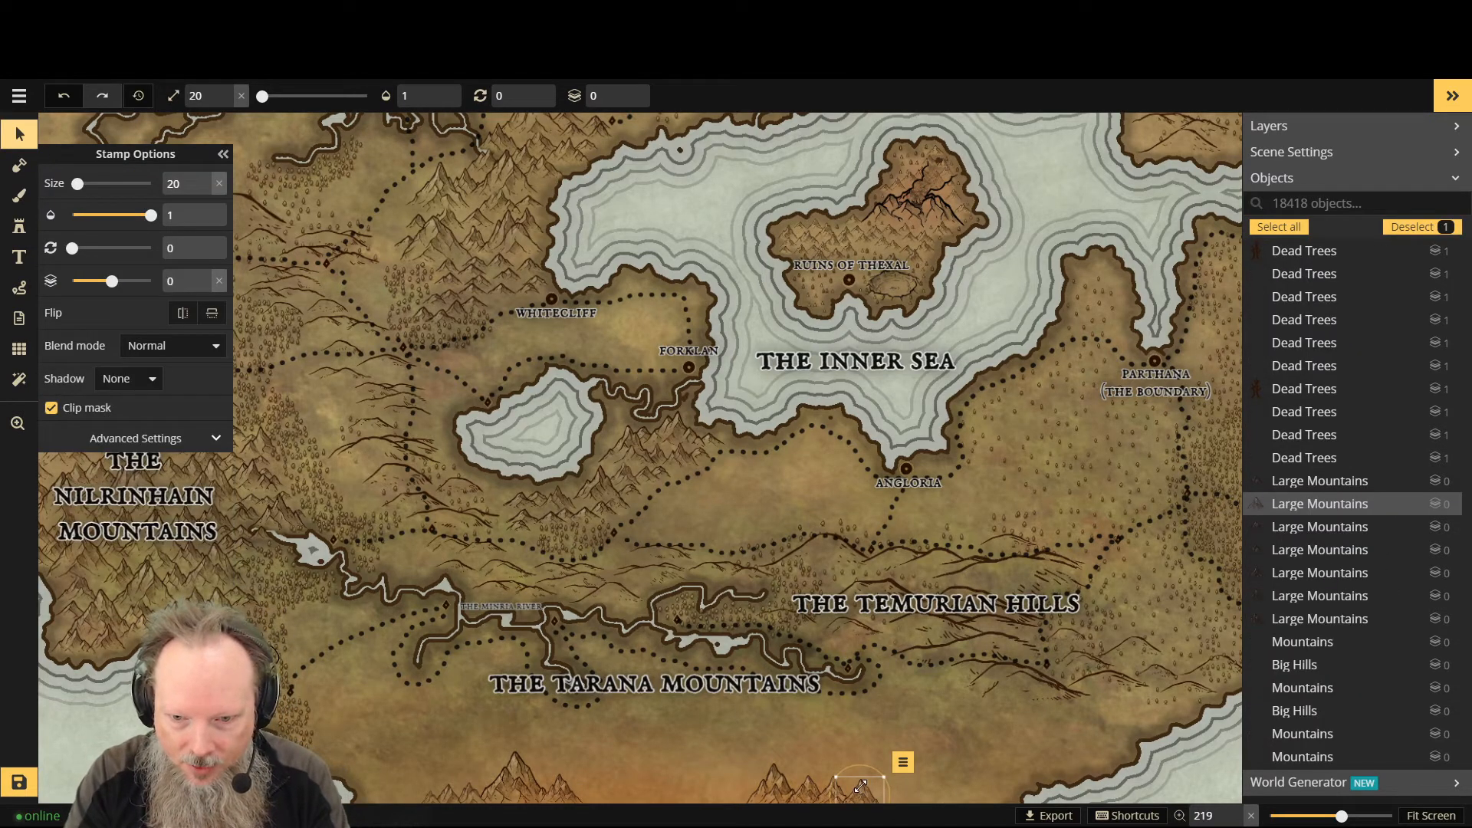
left_click_drag(860, 777, 860, 782)
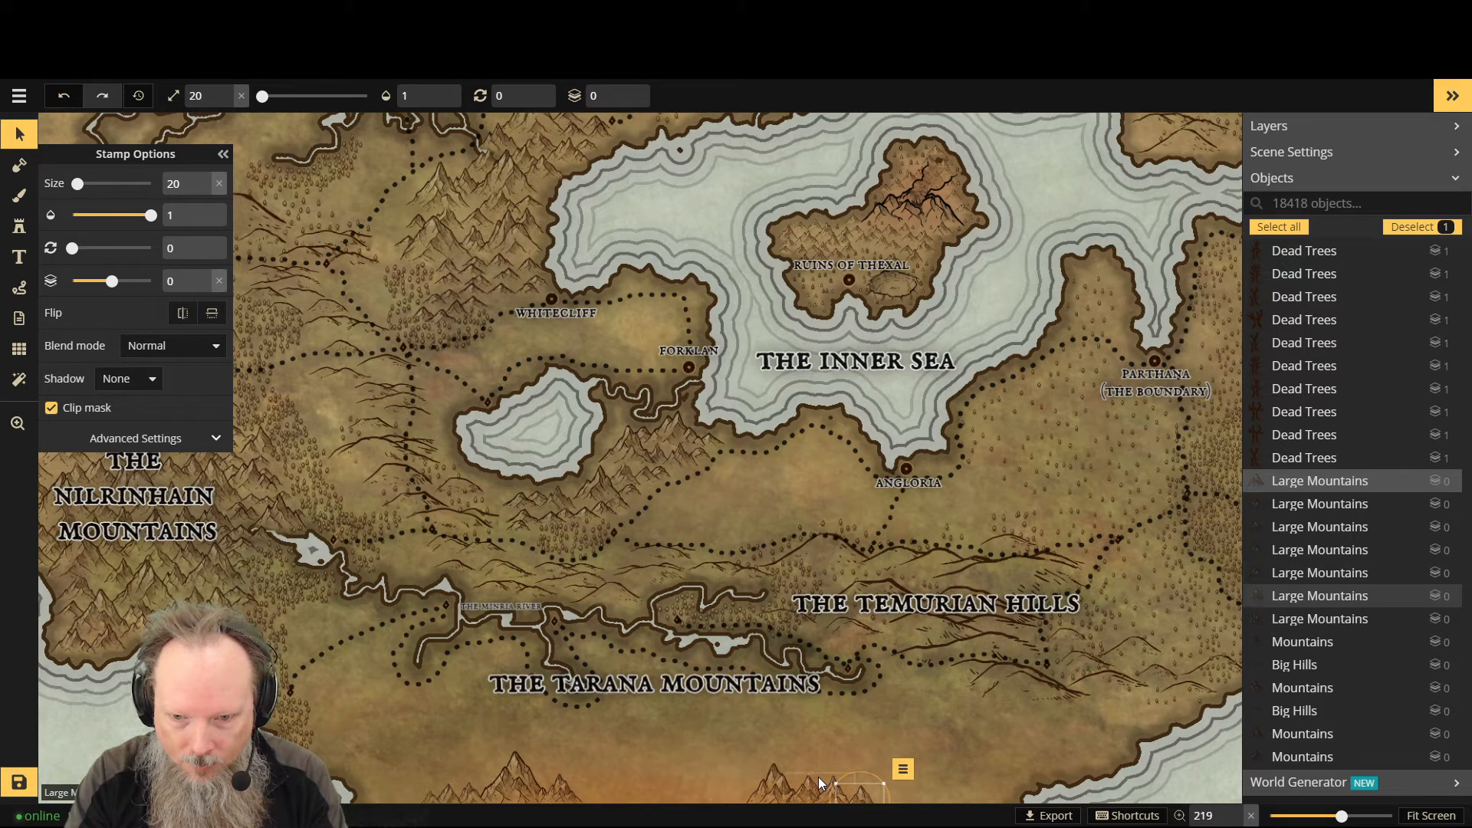
left_click(822, 783)
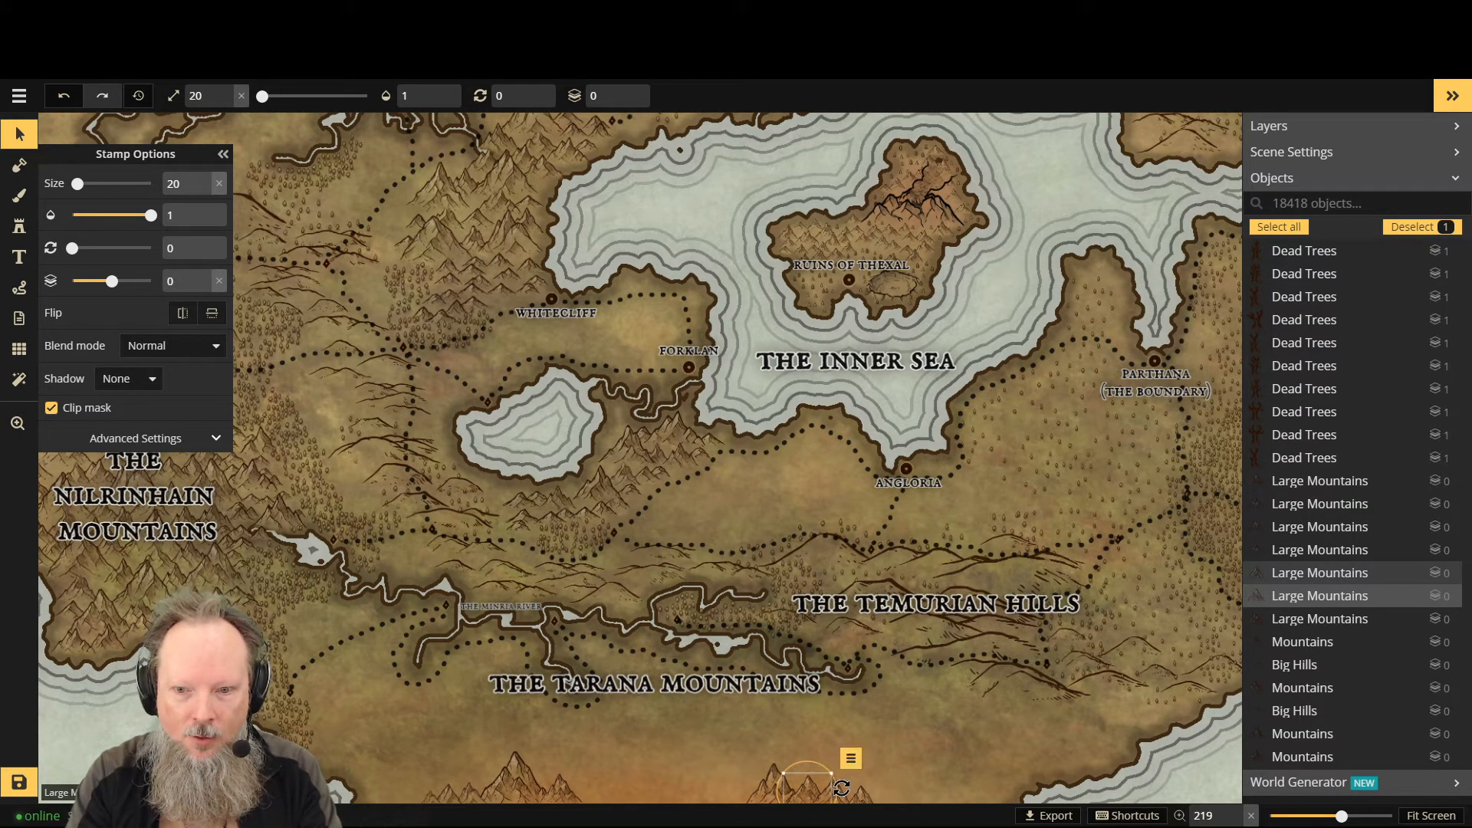
left_click(730, 761)
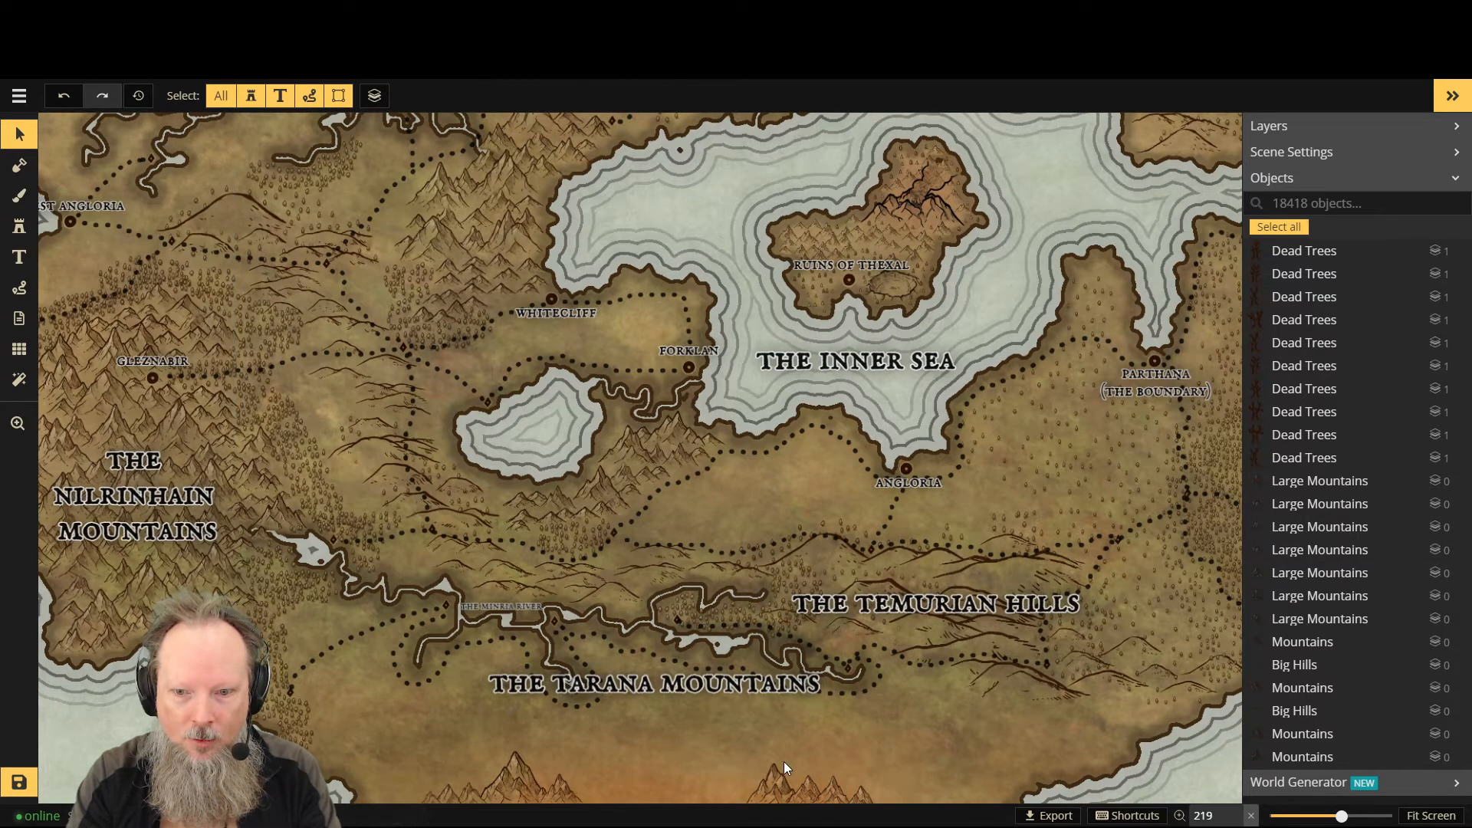
left_click(808, 783)
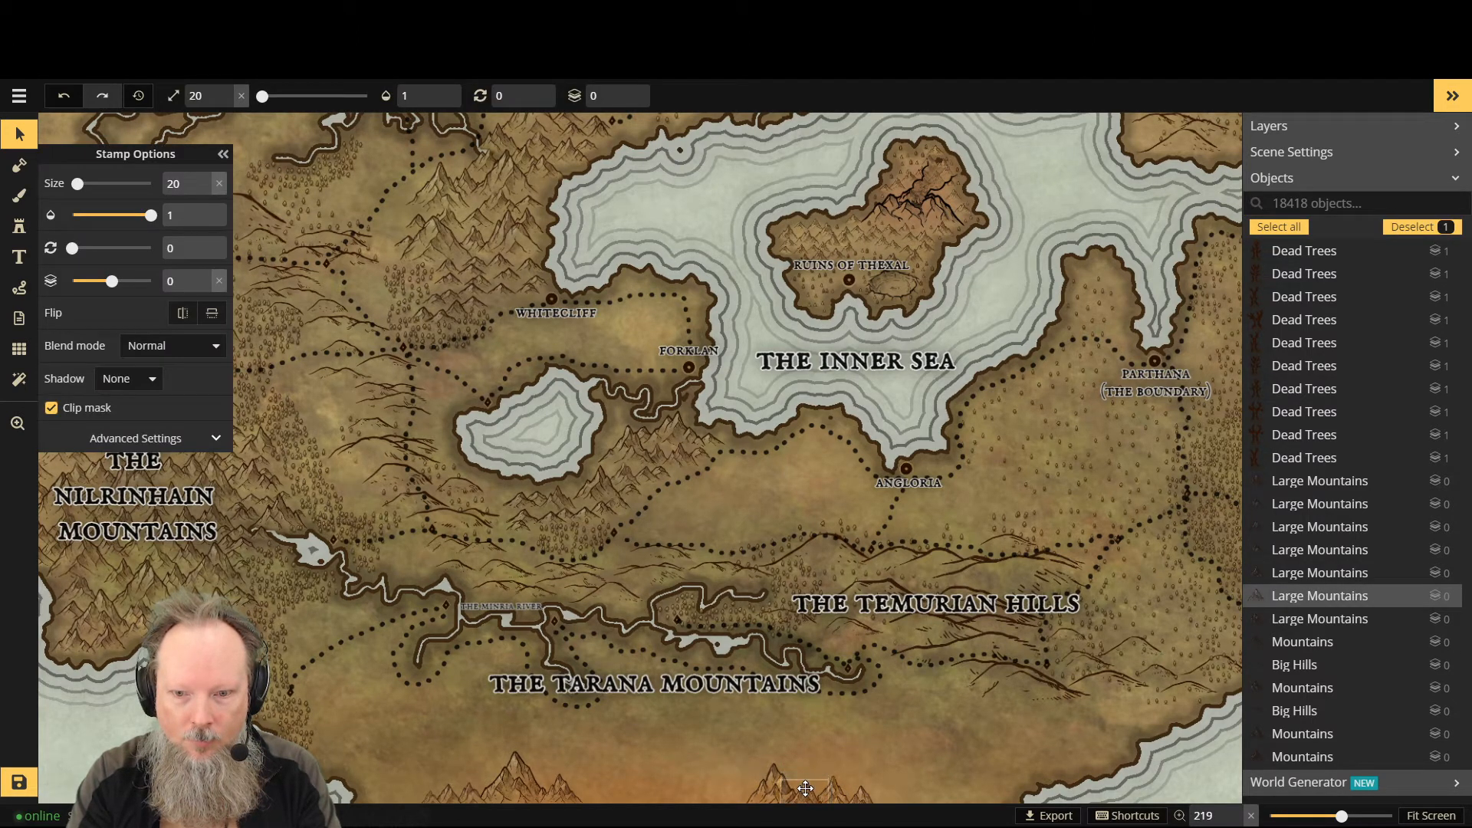
left_click_drag(805, 788, 804, 793)
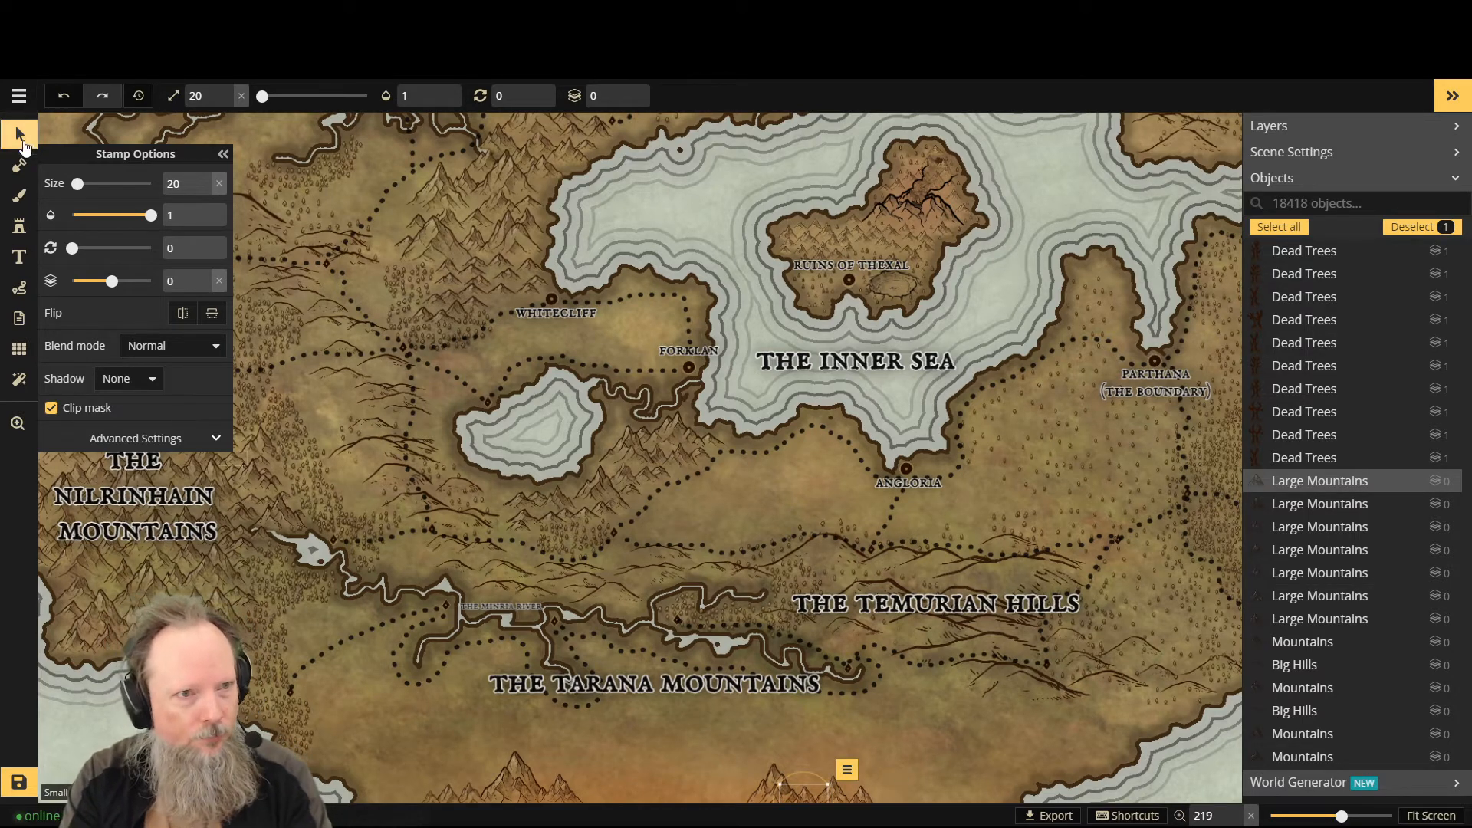
Step: Enlarge the large mountain stamp slightly and place one at the east end of the cluster south of the Tarana Mountains label
left_click(19, 197)
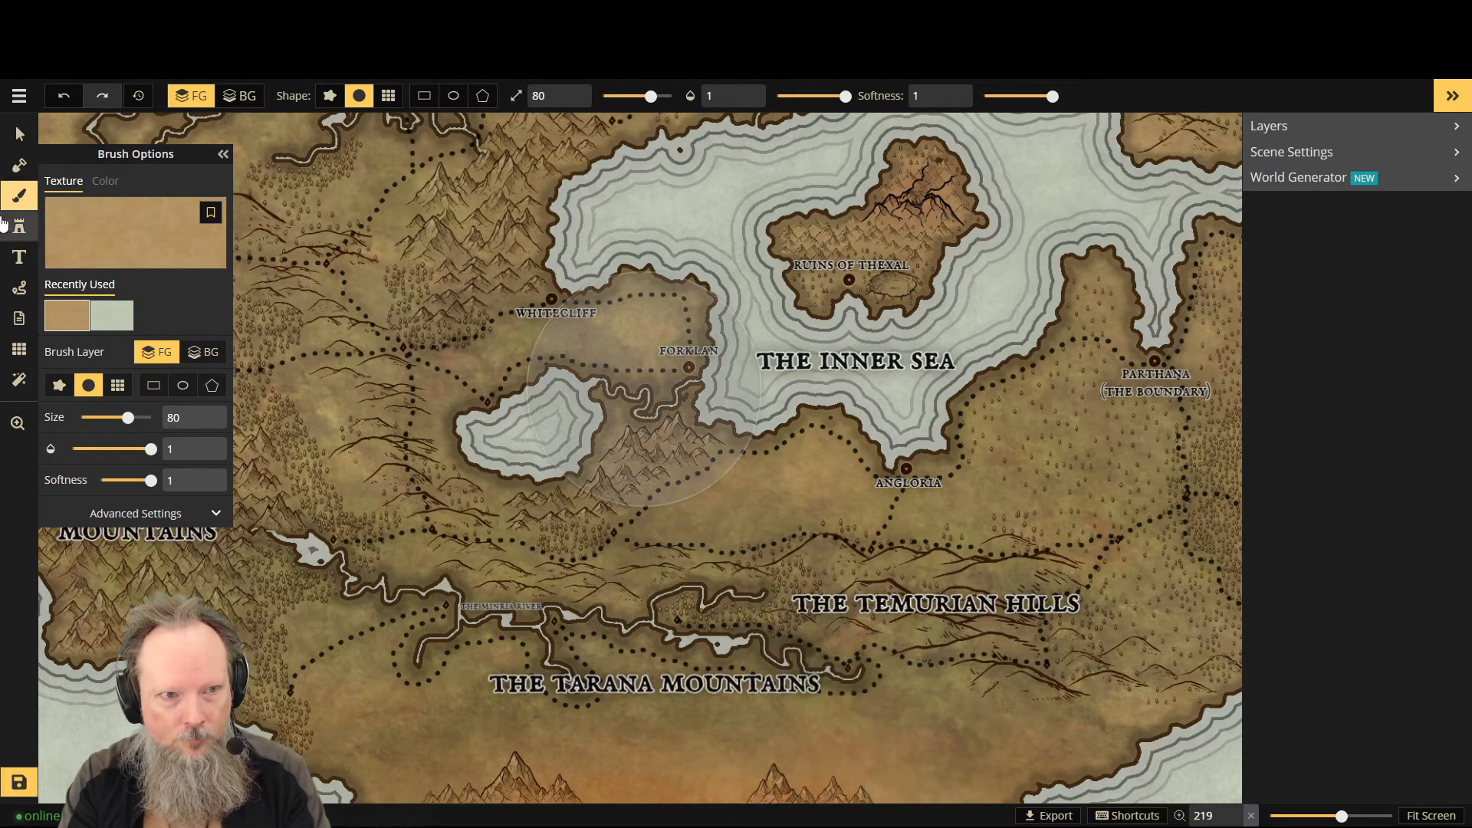
key("s")
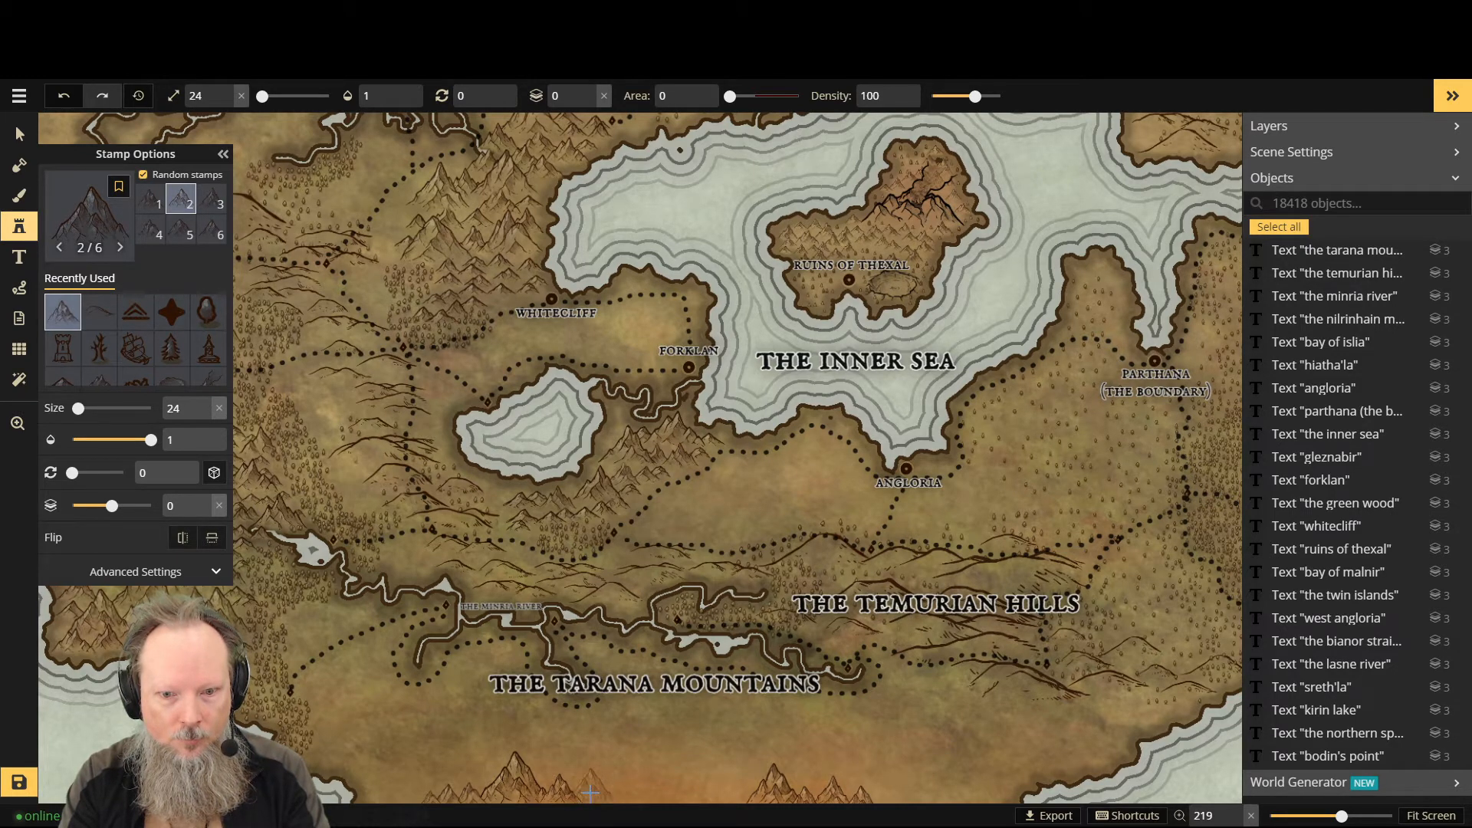
key("]")
left_click(597, 797)
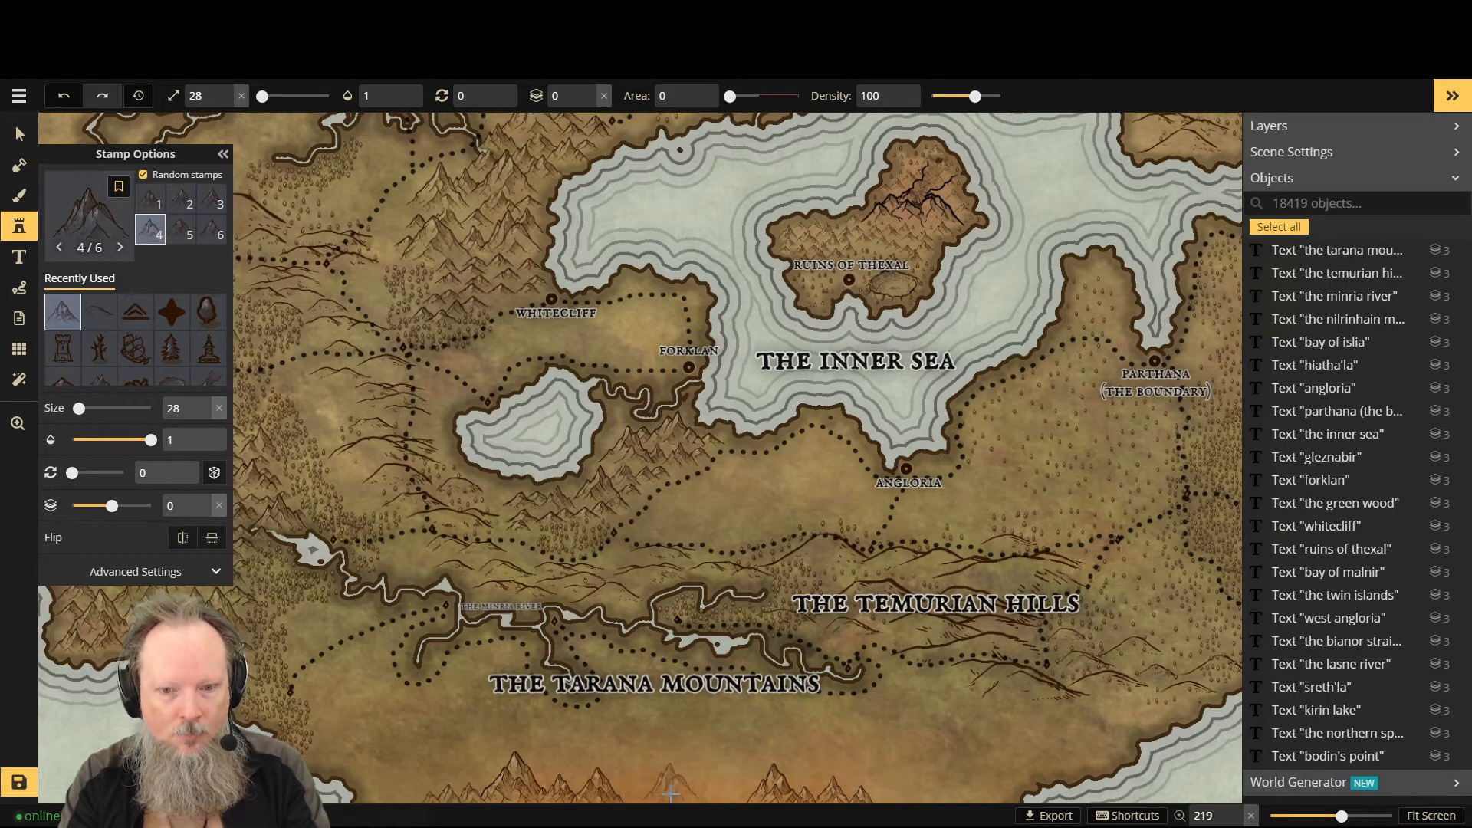
Step: Place a size 42 large mountain between the two southern clusters and a size 25 one at the eastern cluster's east end
key("]")
key("]")
key("]")
key("]")
key("]")
key("]")
key("]")
key("]")
key("]")
key("]")
key("]")
key("]")
key("]")
key("]")
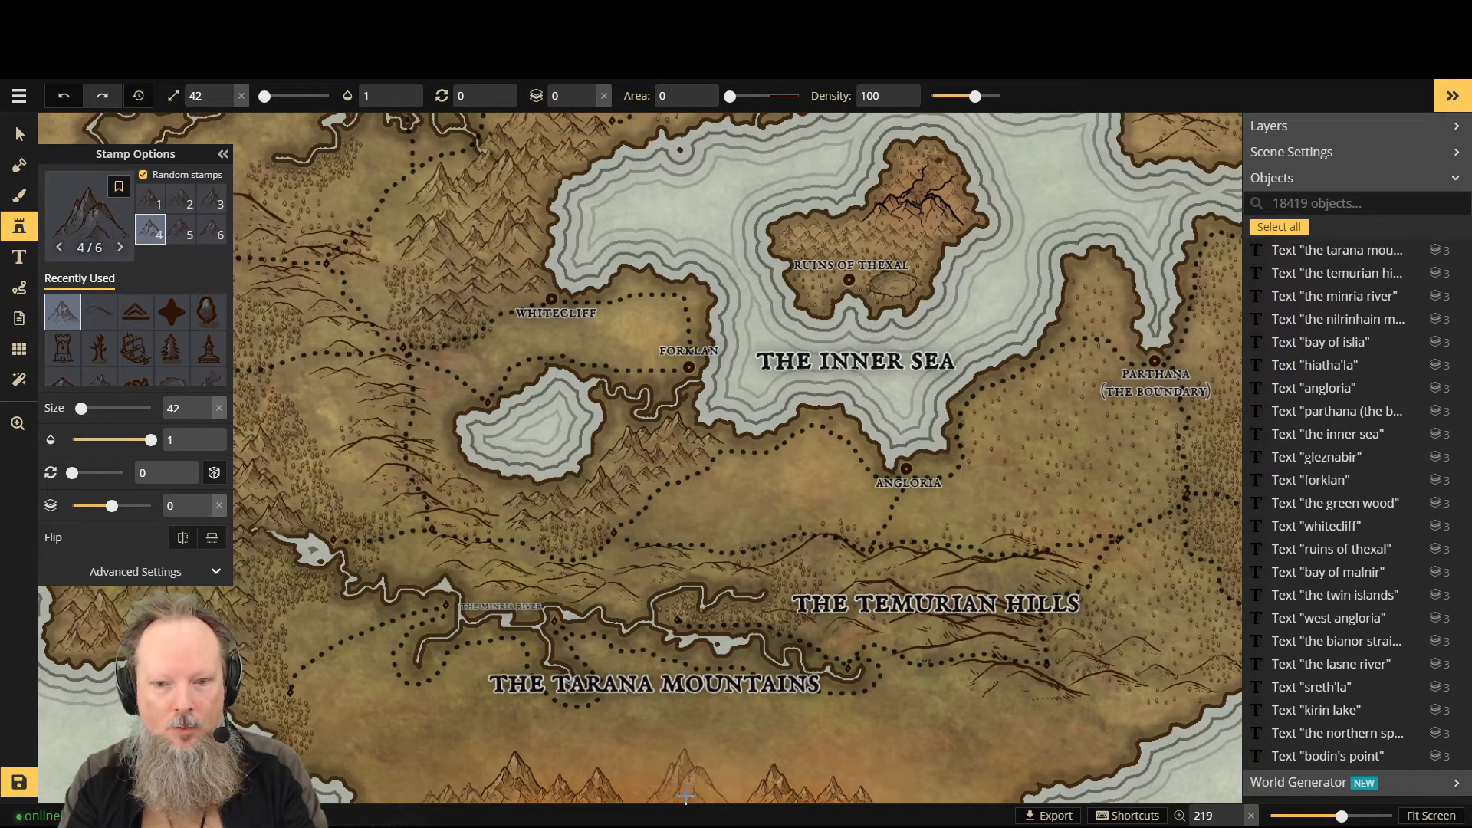
left_click(686, 795)
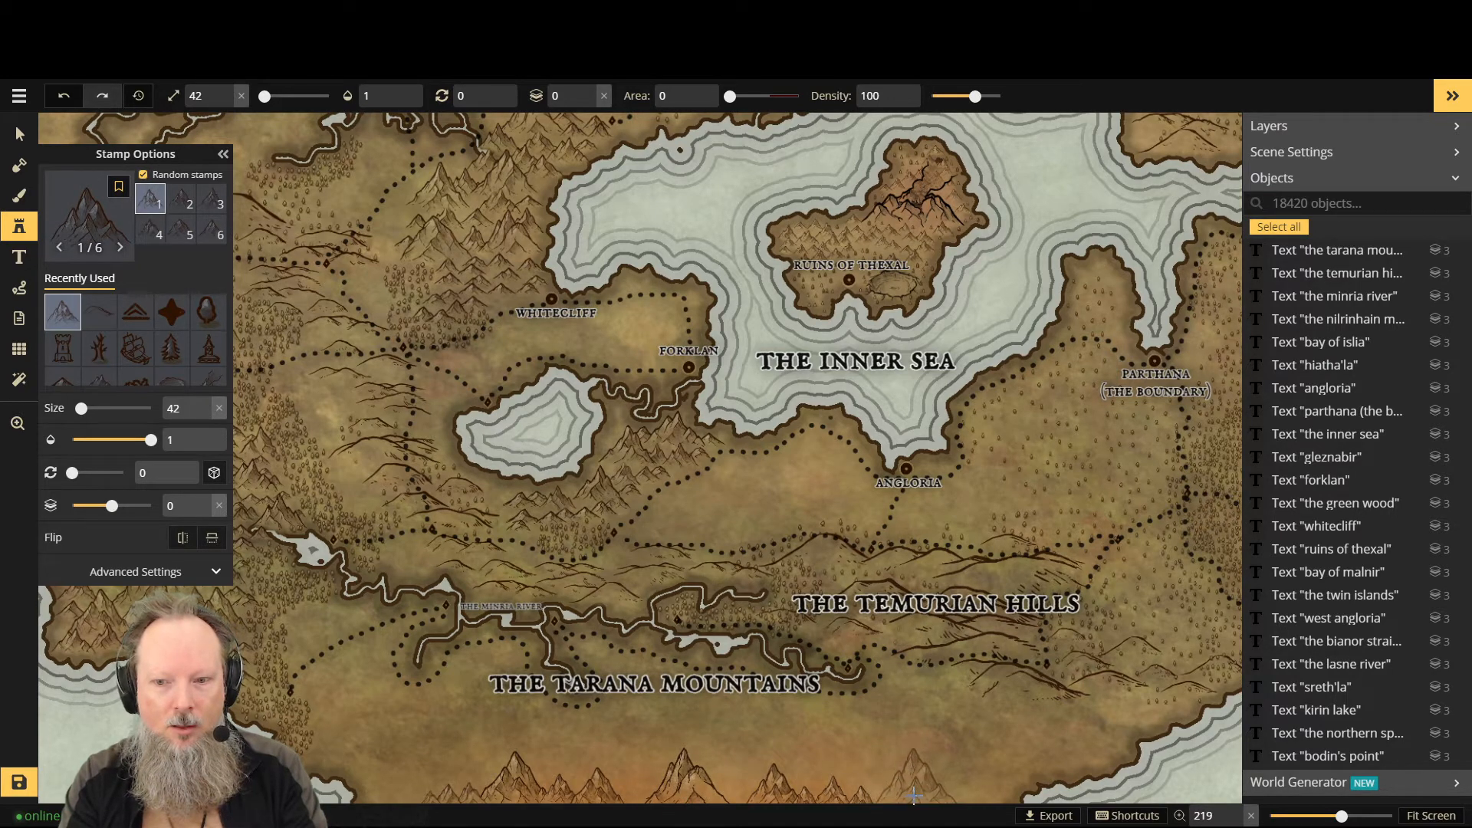
scroll(913, 795, "down", 4)
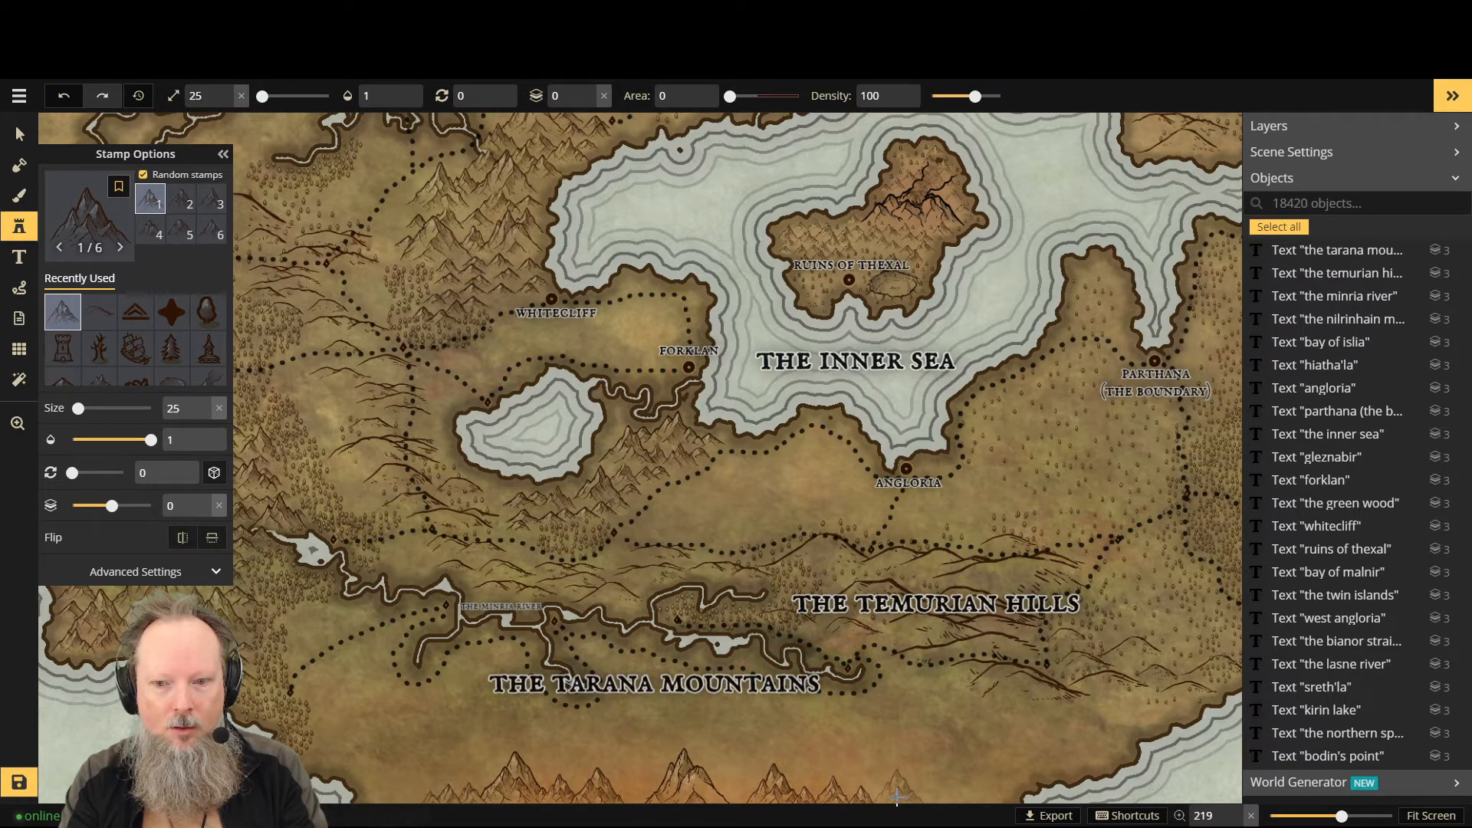
left_click(897, 798)
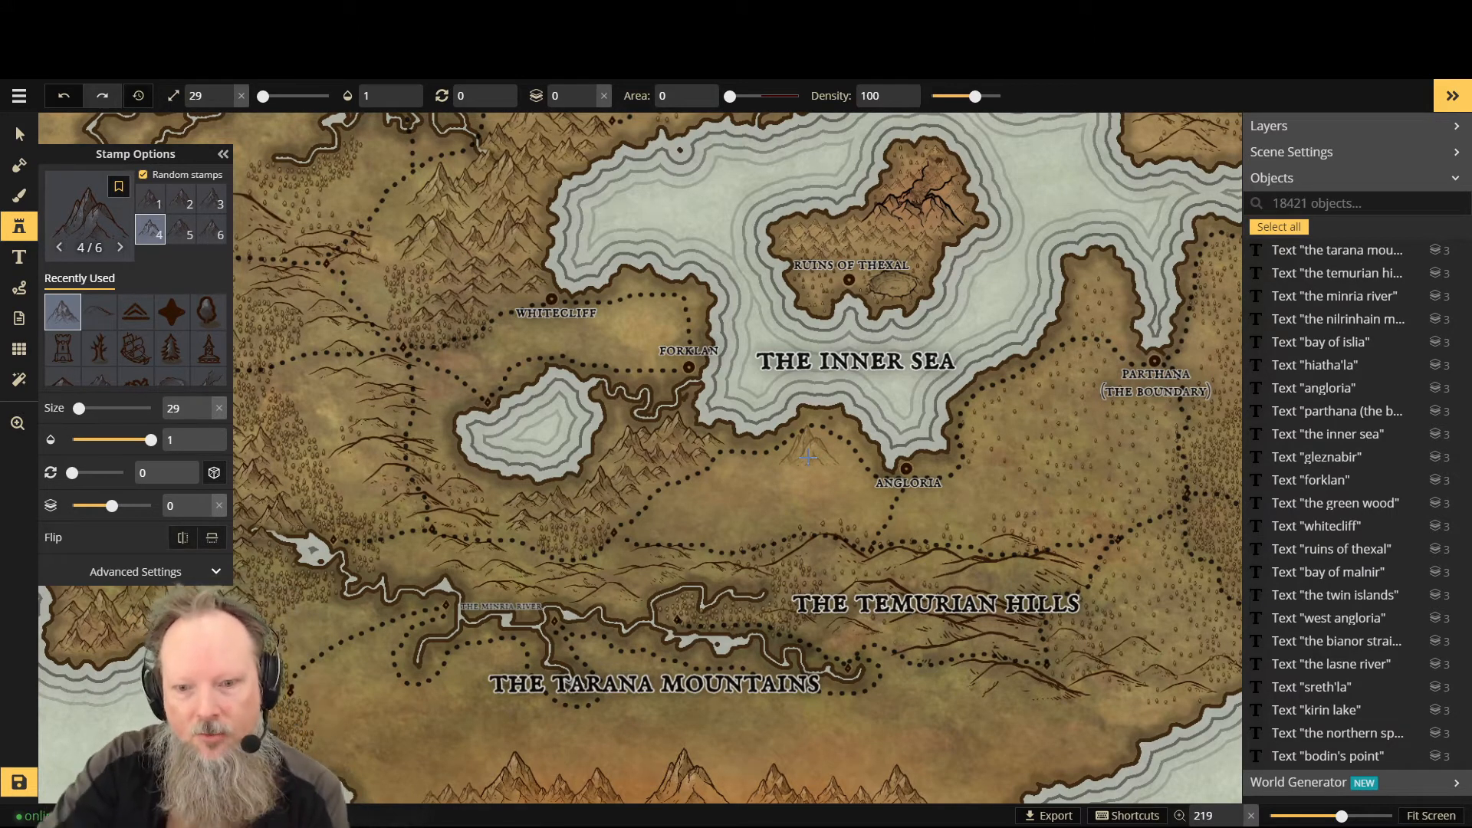
Step: Set the stamp layer to -1 and size to 13, and place small peaks behind and east of the eastern southern cluster
left_click(590, 104)
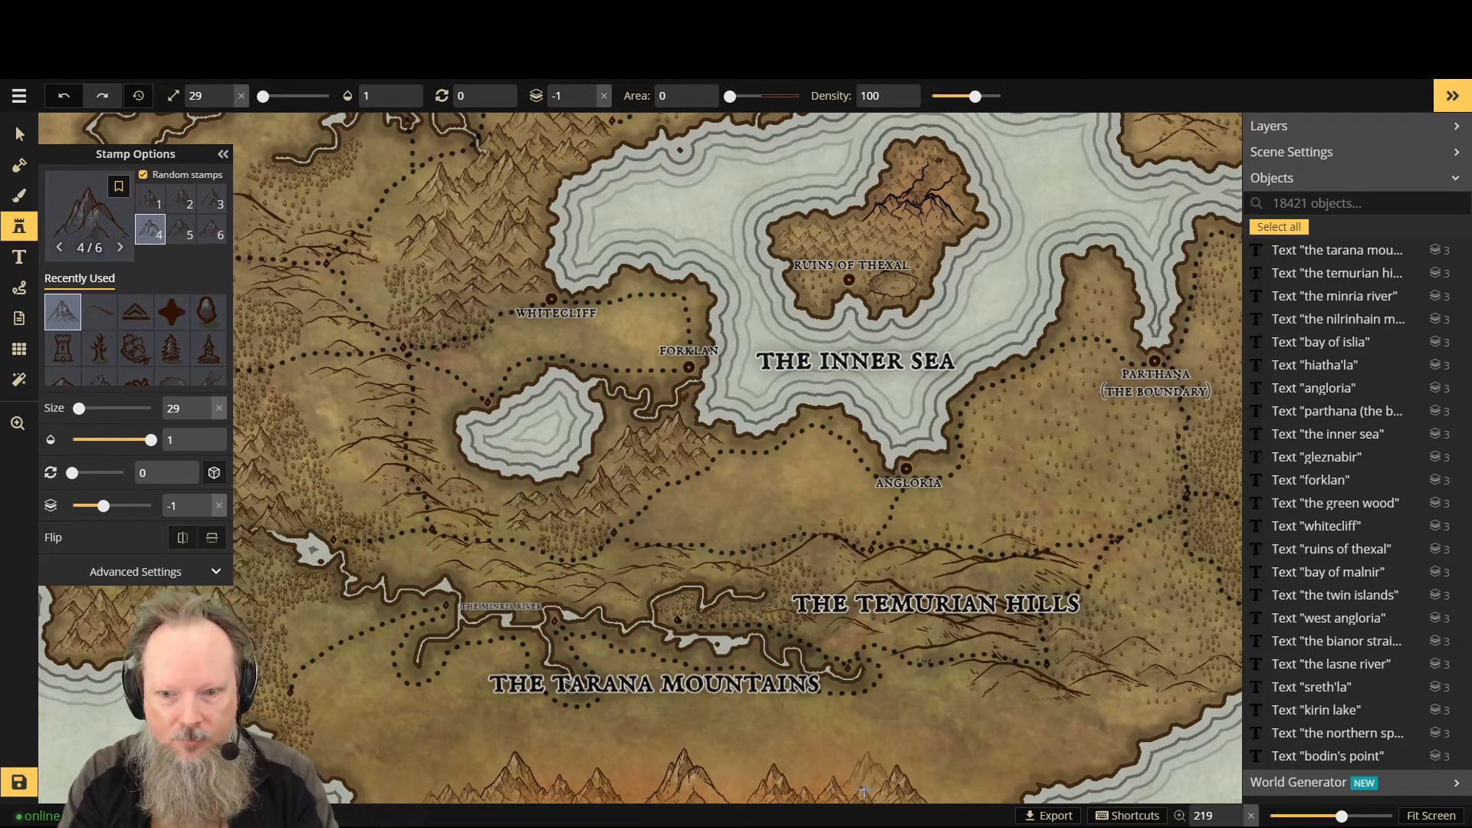
scroll(870, 778, "down", 7)
scroll(870, 778, "down", 9)
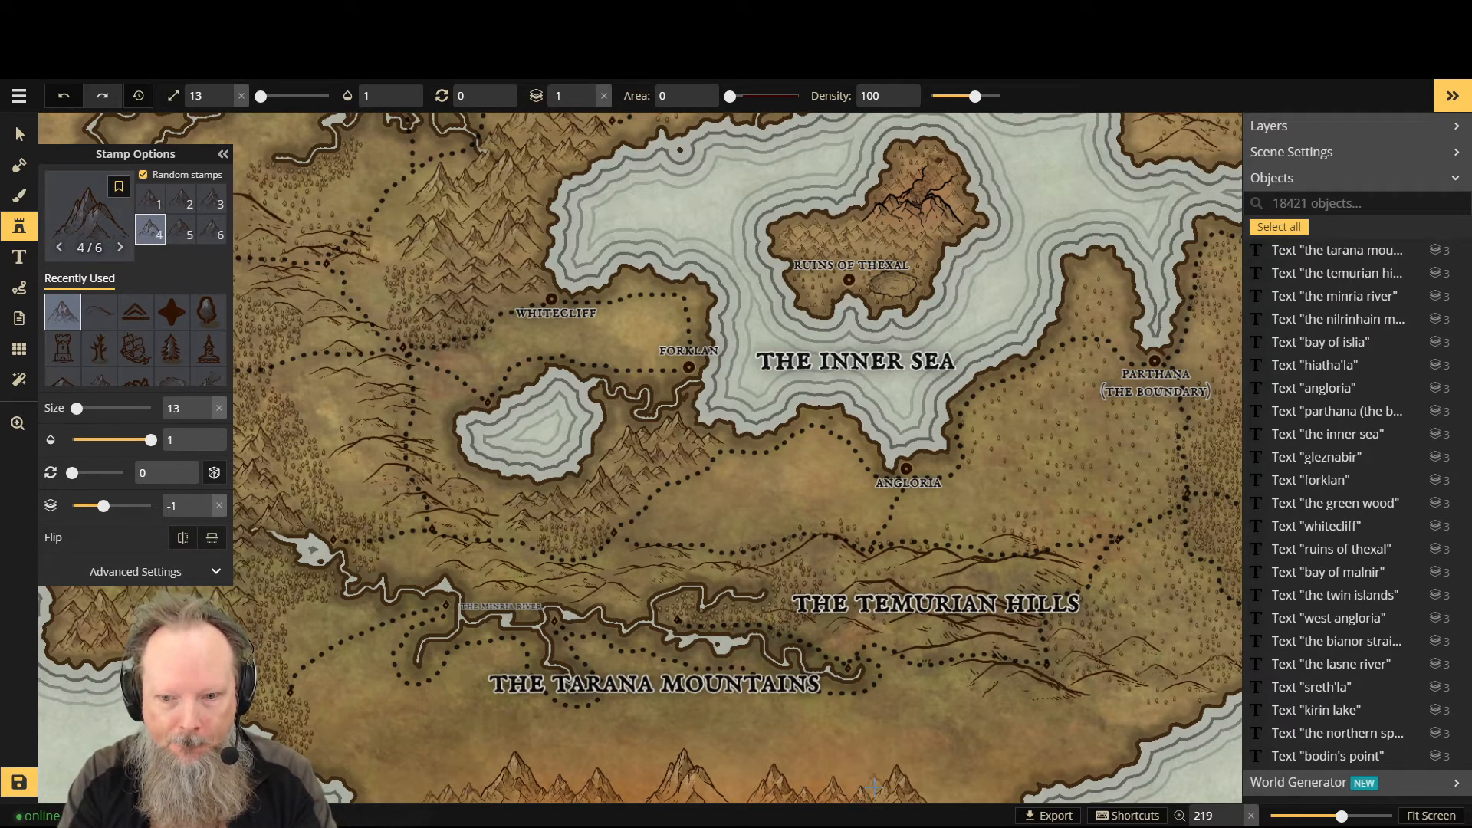
left_click(824, 786)
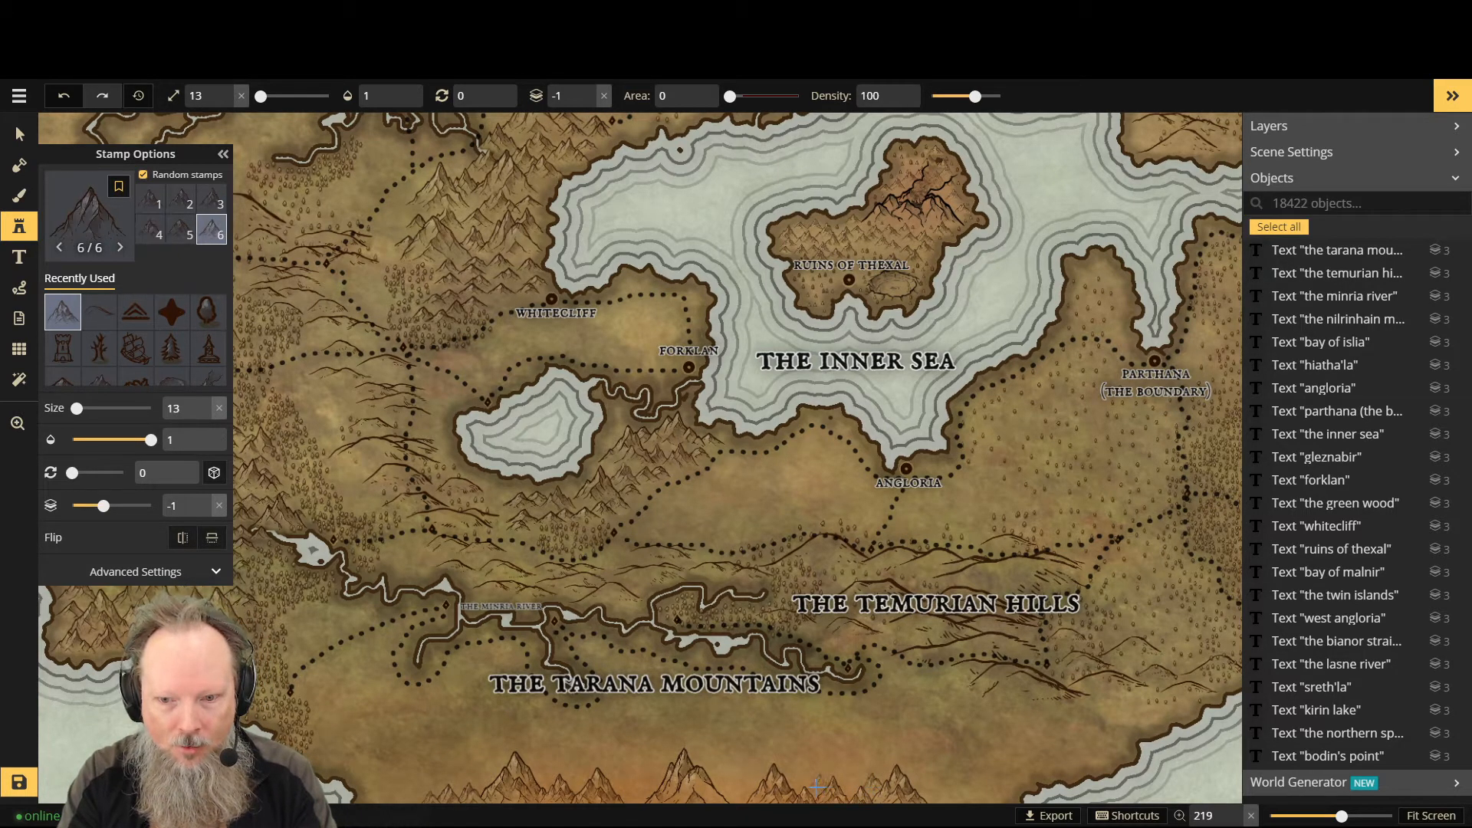
left_click(846, 790)
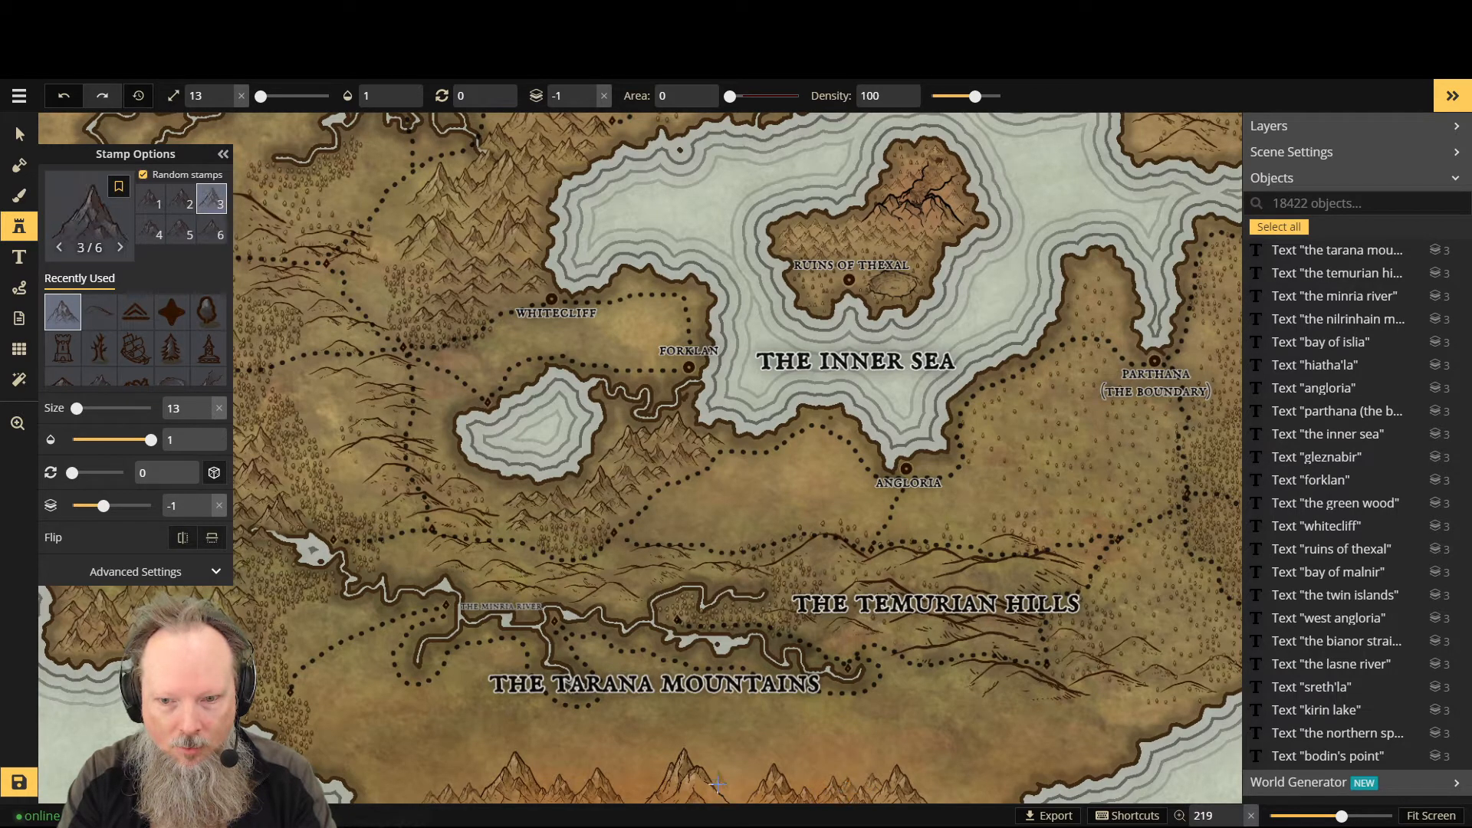
left_click(794, 783)
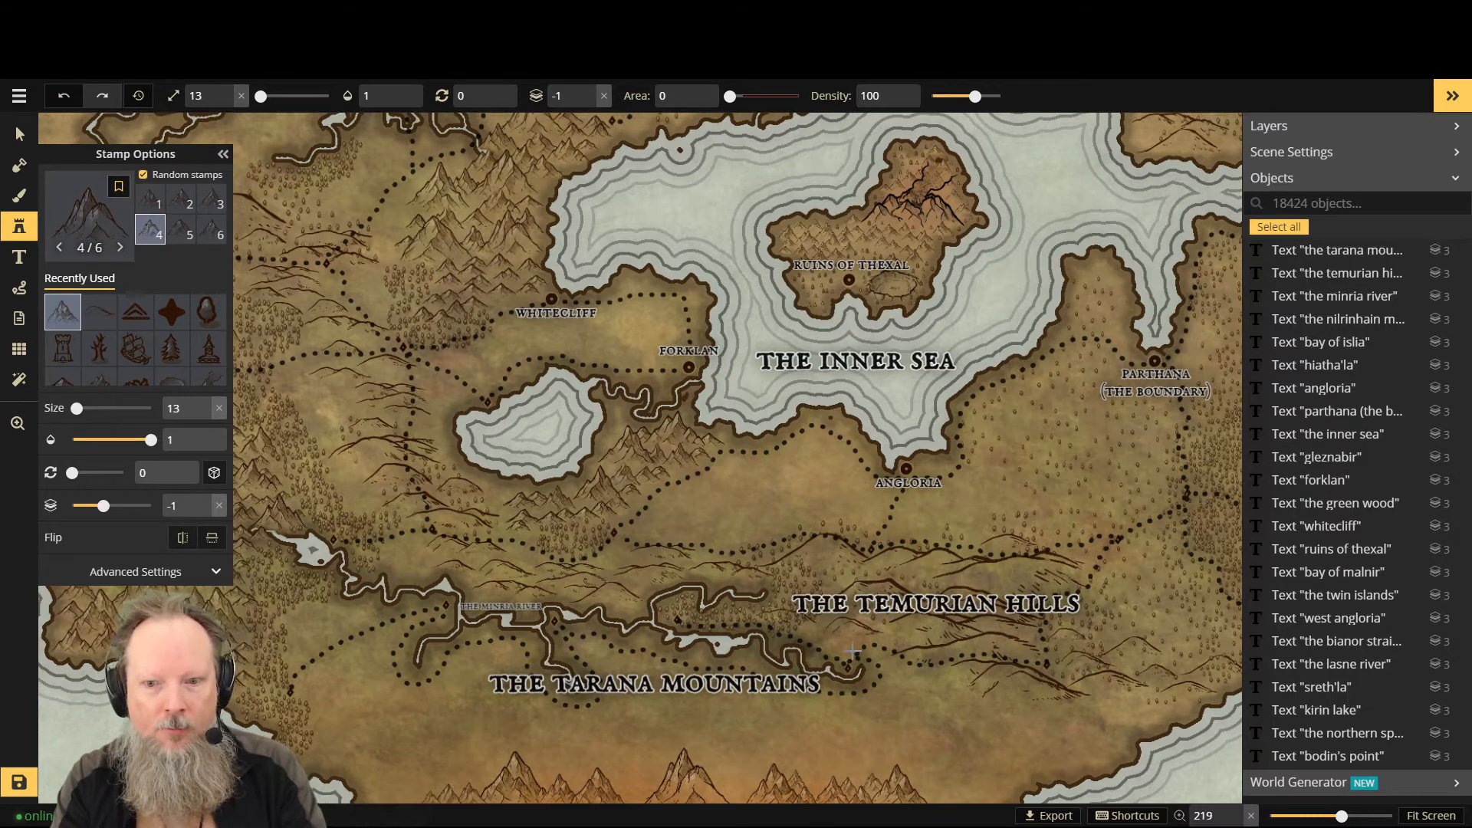
left_click(828, 791)
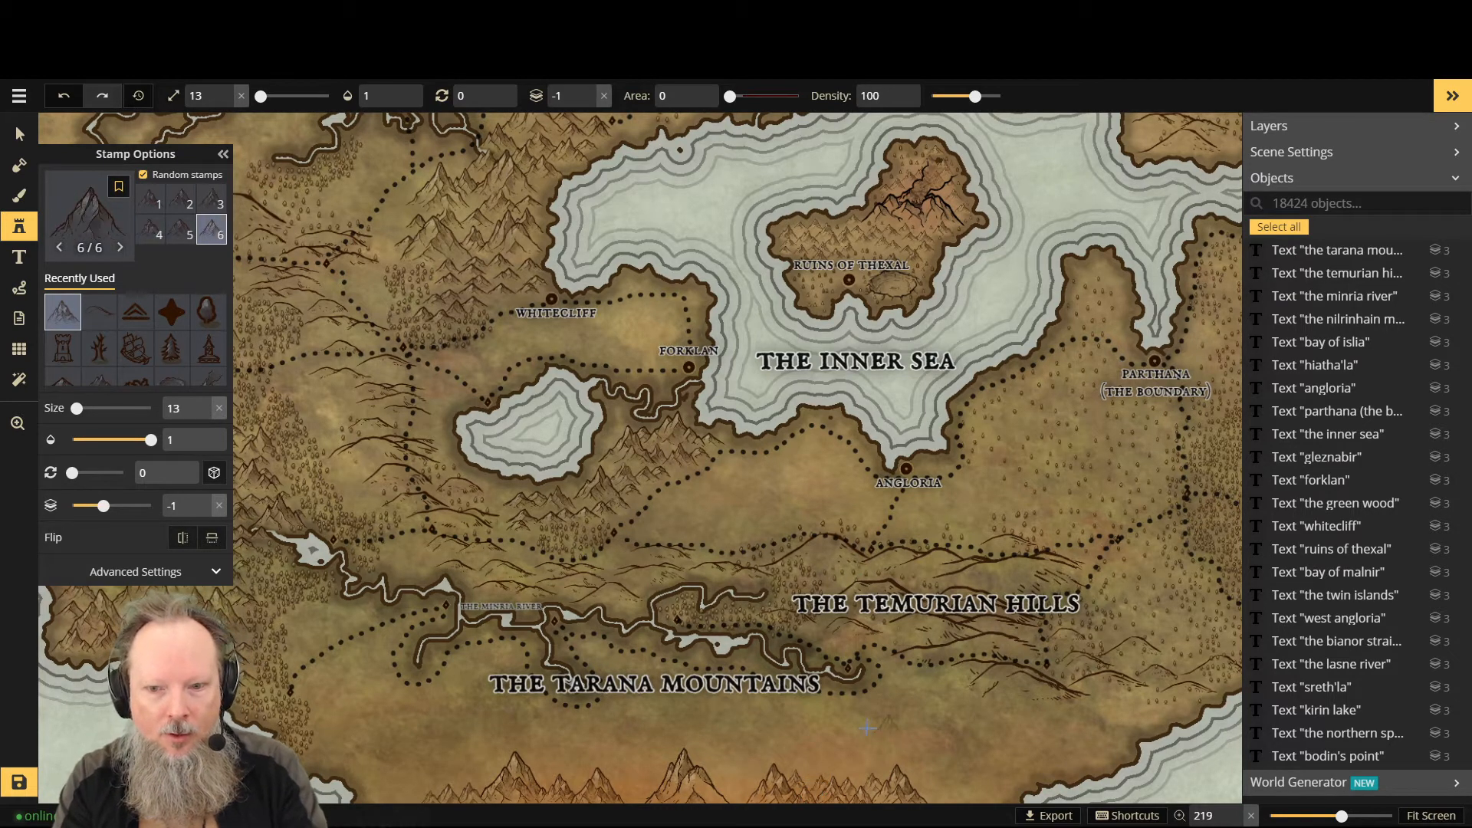
left_click(928, 798)
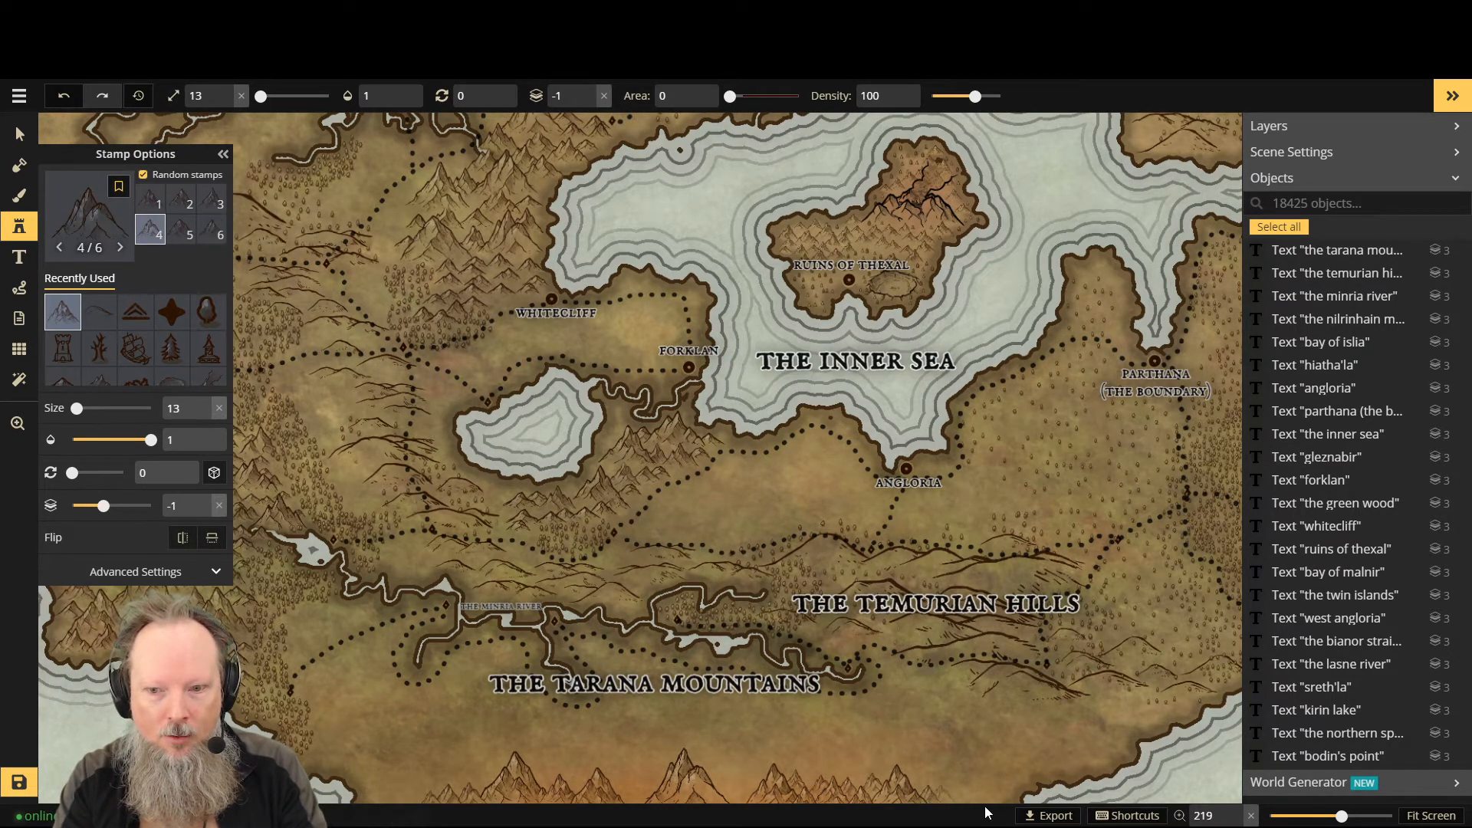
left_click(943, 799)
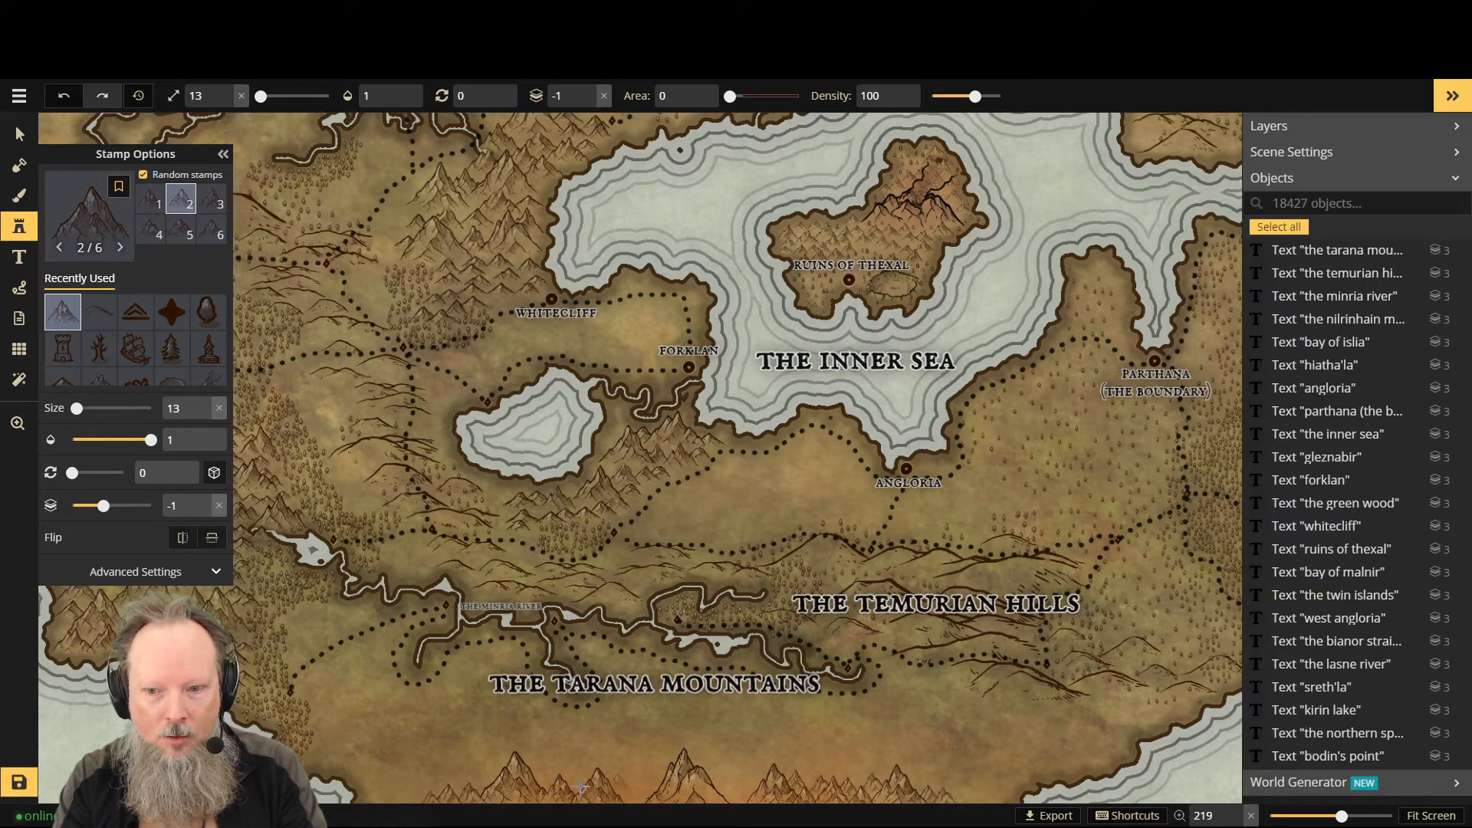
Step: Place more size 13 large mountain stamps on both sides of the tall central peak and at the southern range's west end
left_click(637, 799)
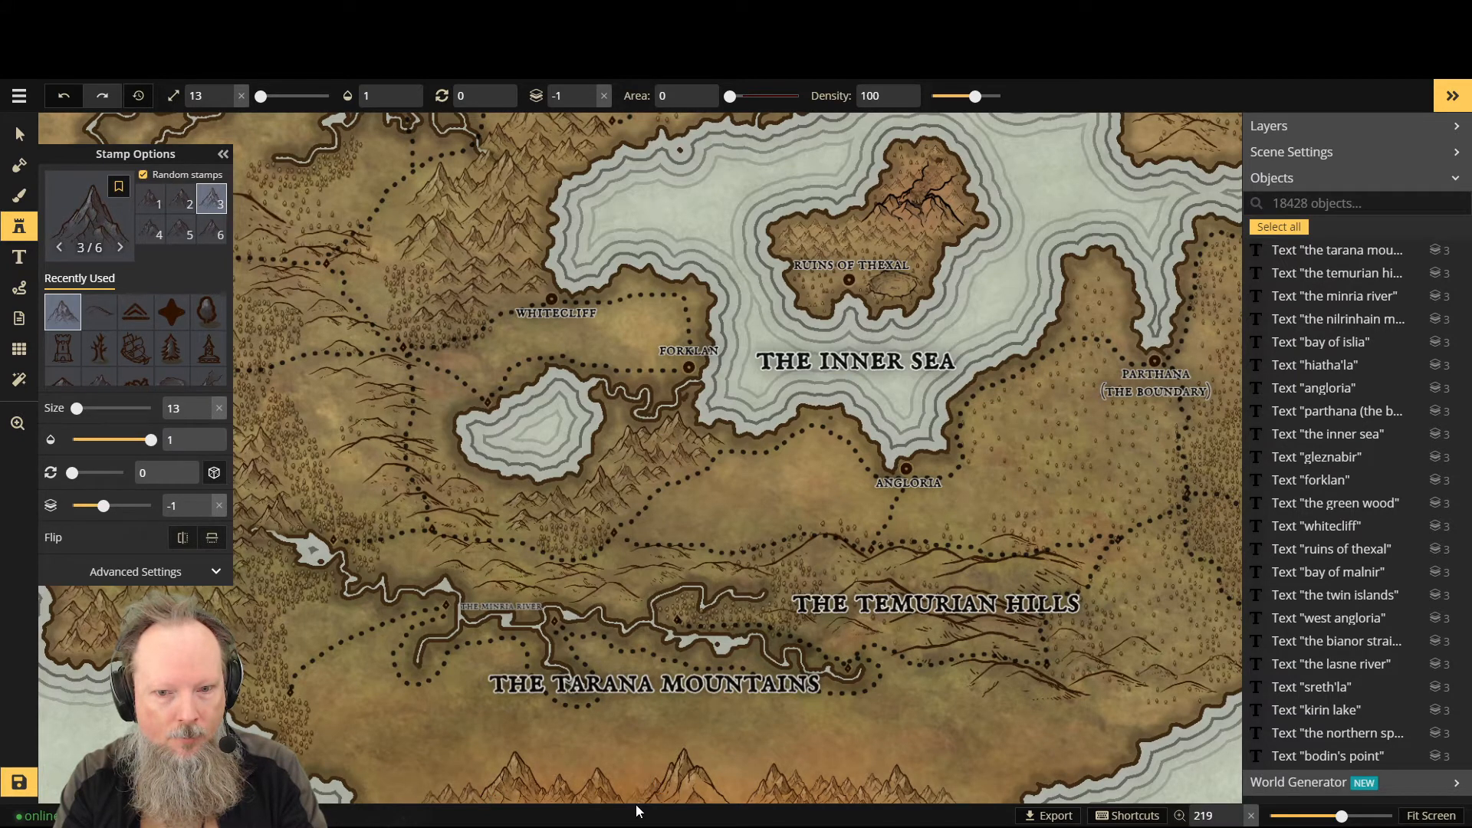
left_click(637, 801)
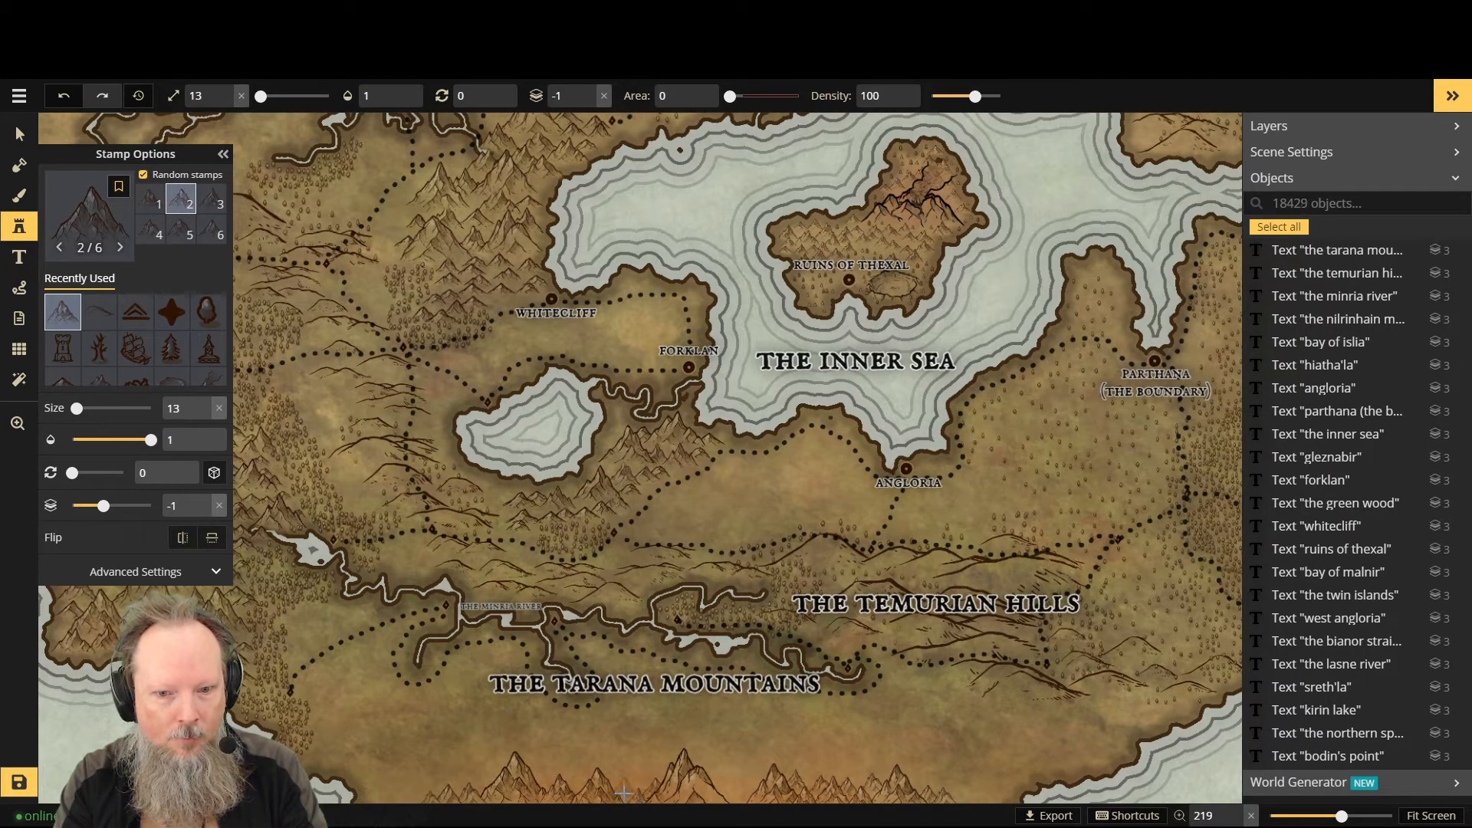
left_click(621, 796)
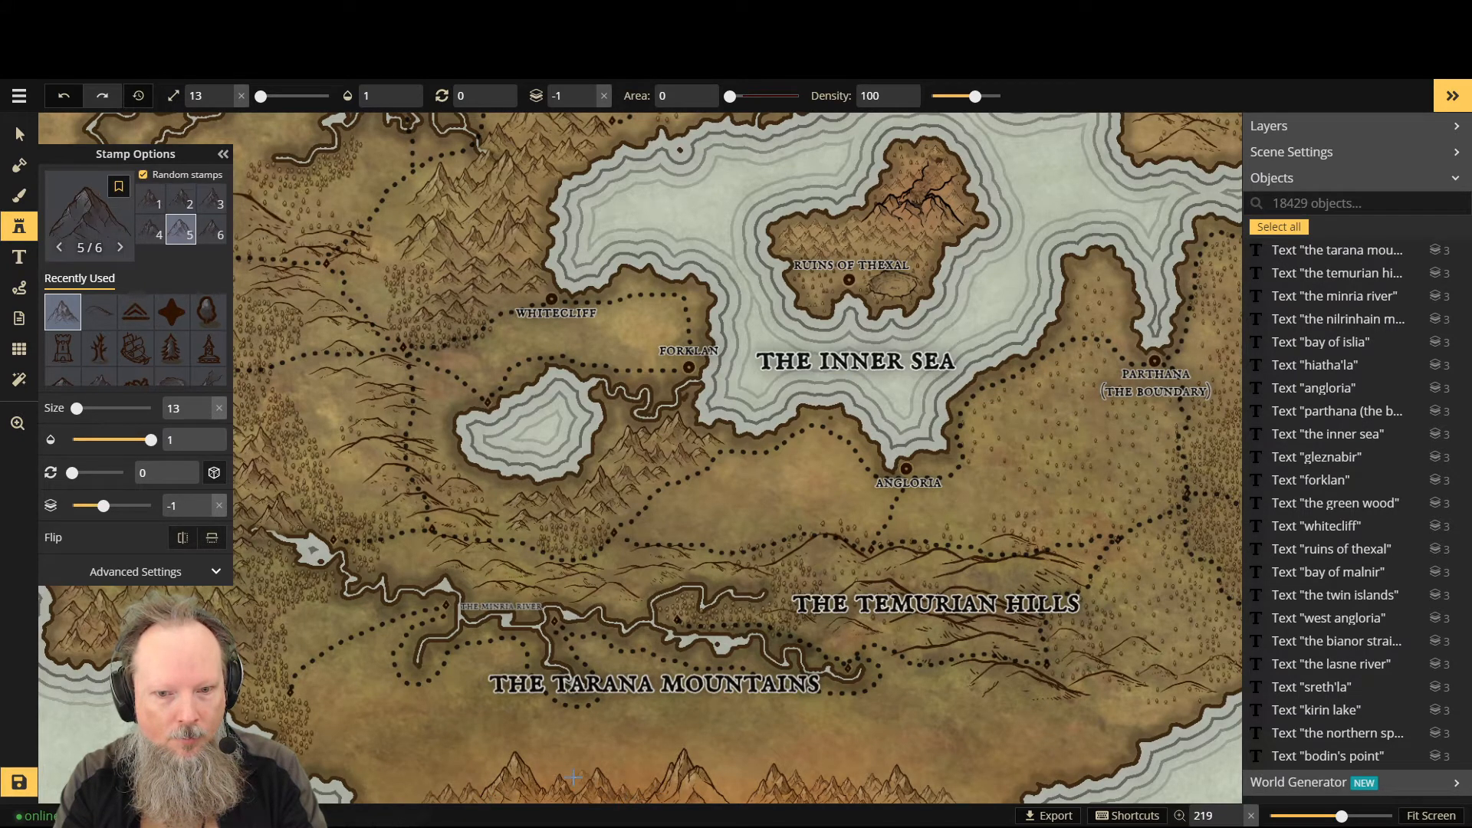
left_click(742, 797)
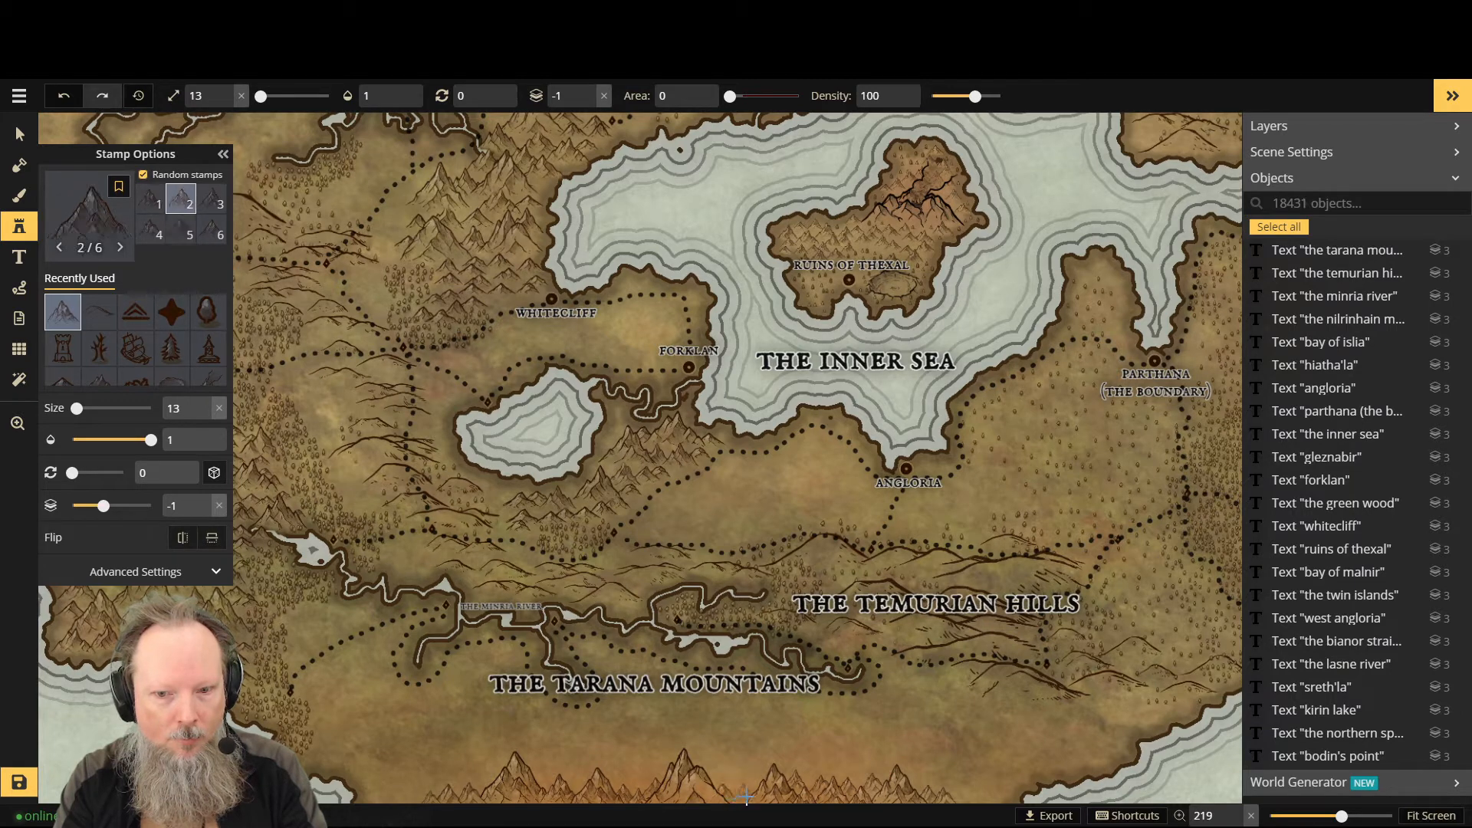
left_click(746, 797)
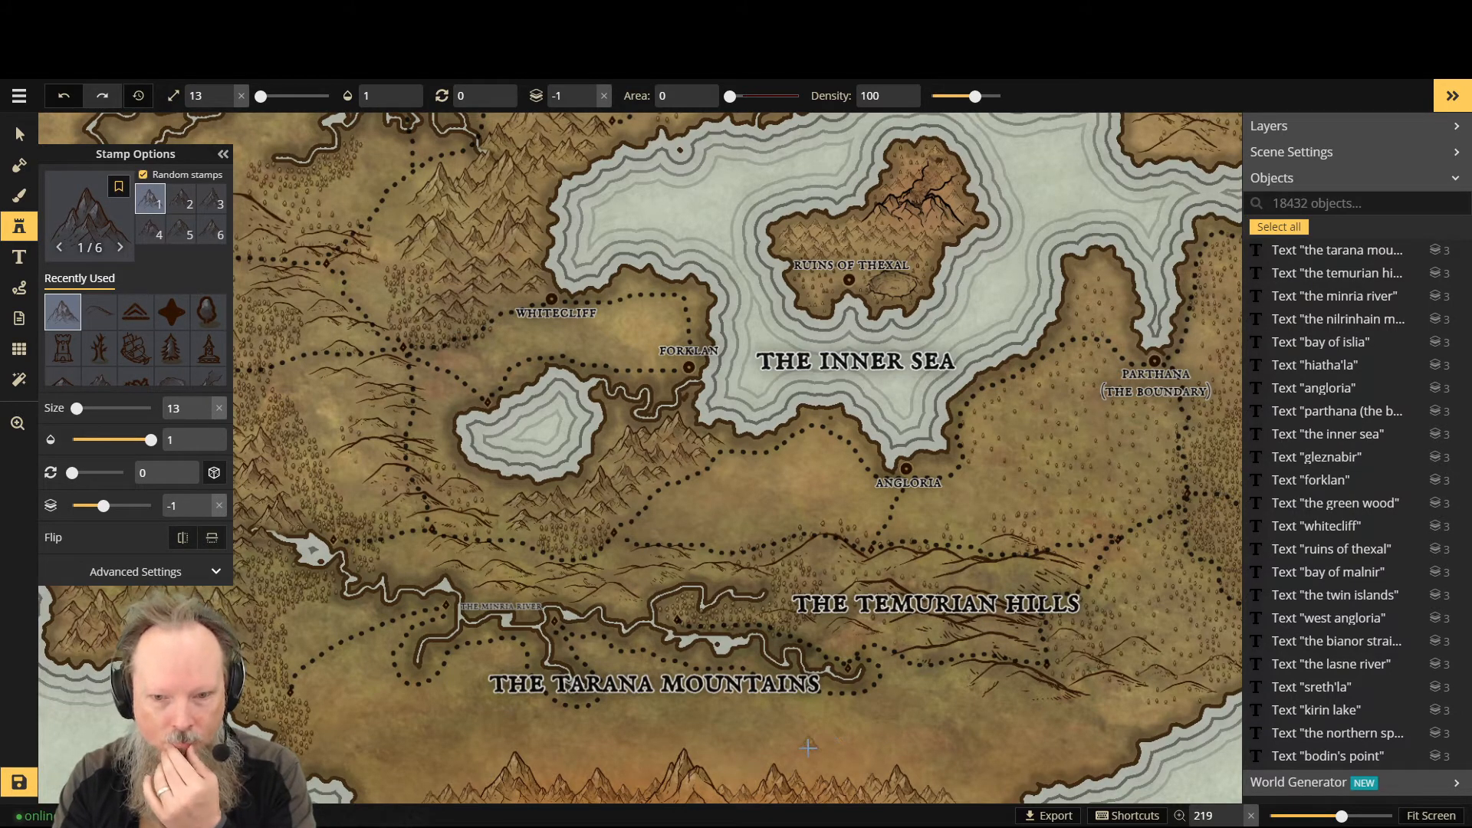
left_click(411, 801)
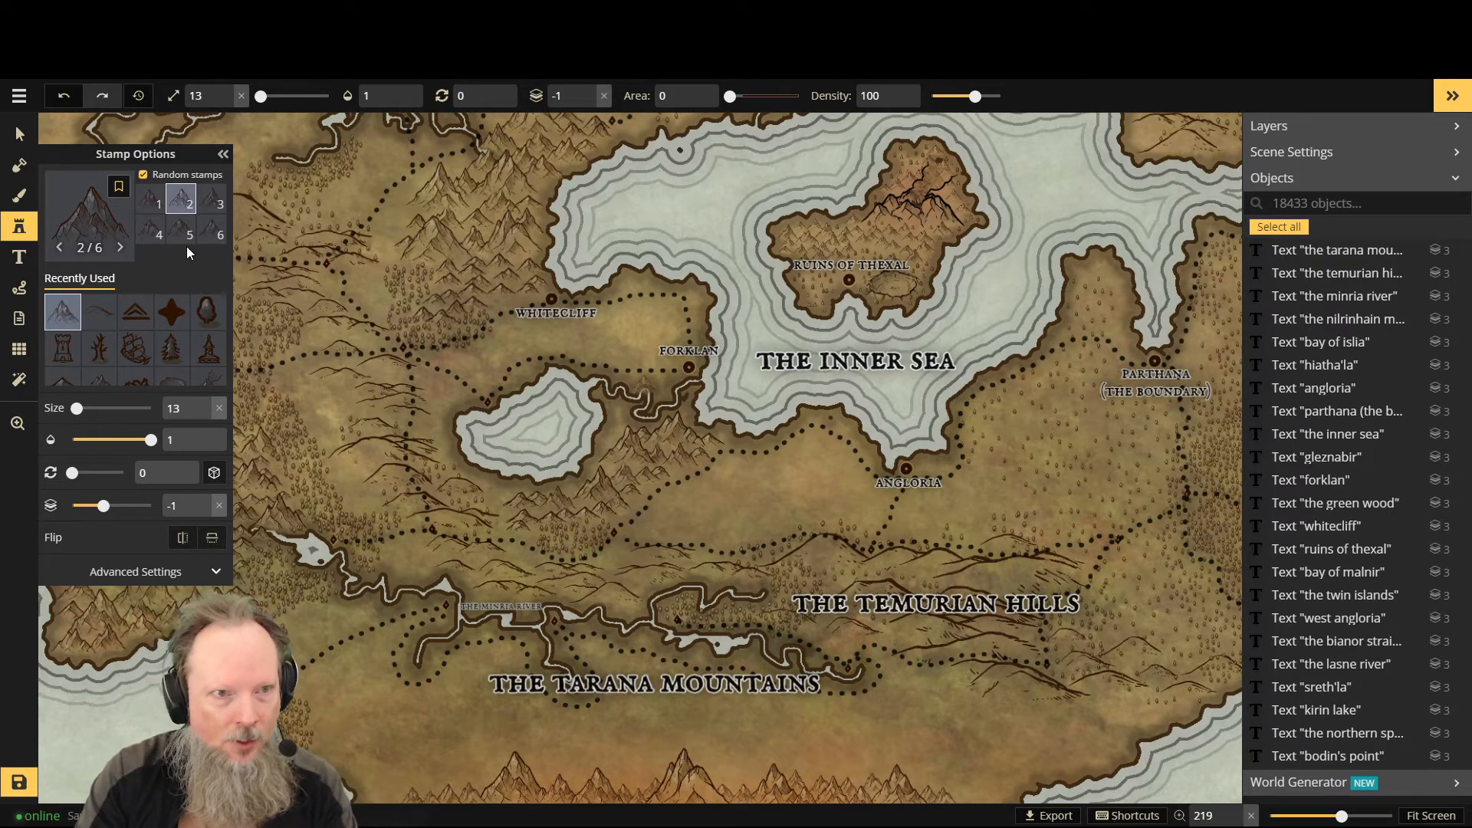
Step: Choose the seven-stamp Mountains set, set the size to 16, and place mountains behind the western half of the southern range
left_click(92, 223)
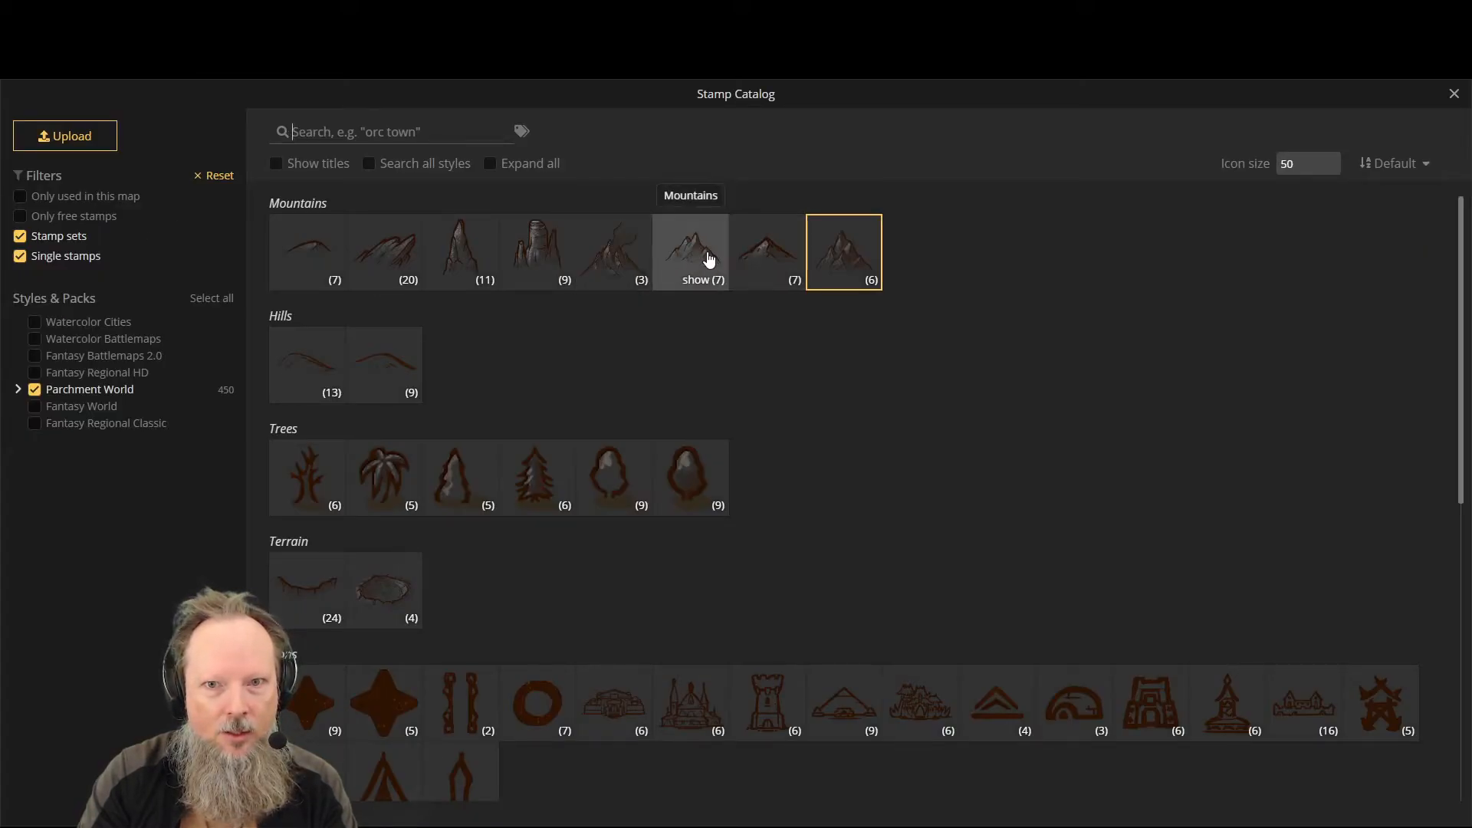
left_click(706, 256)
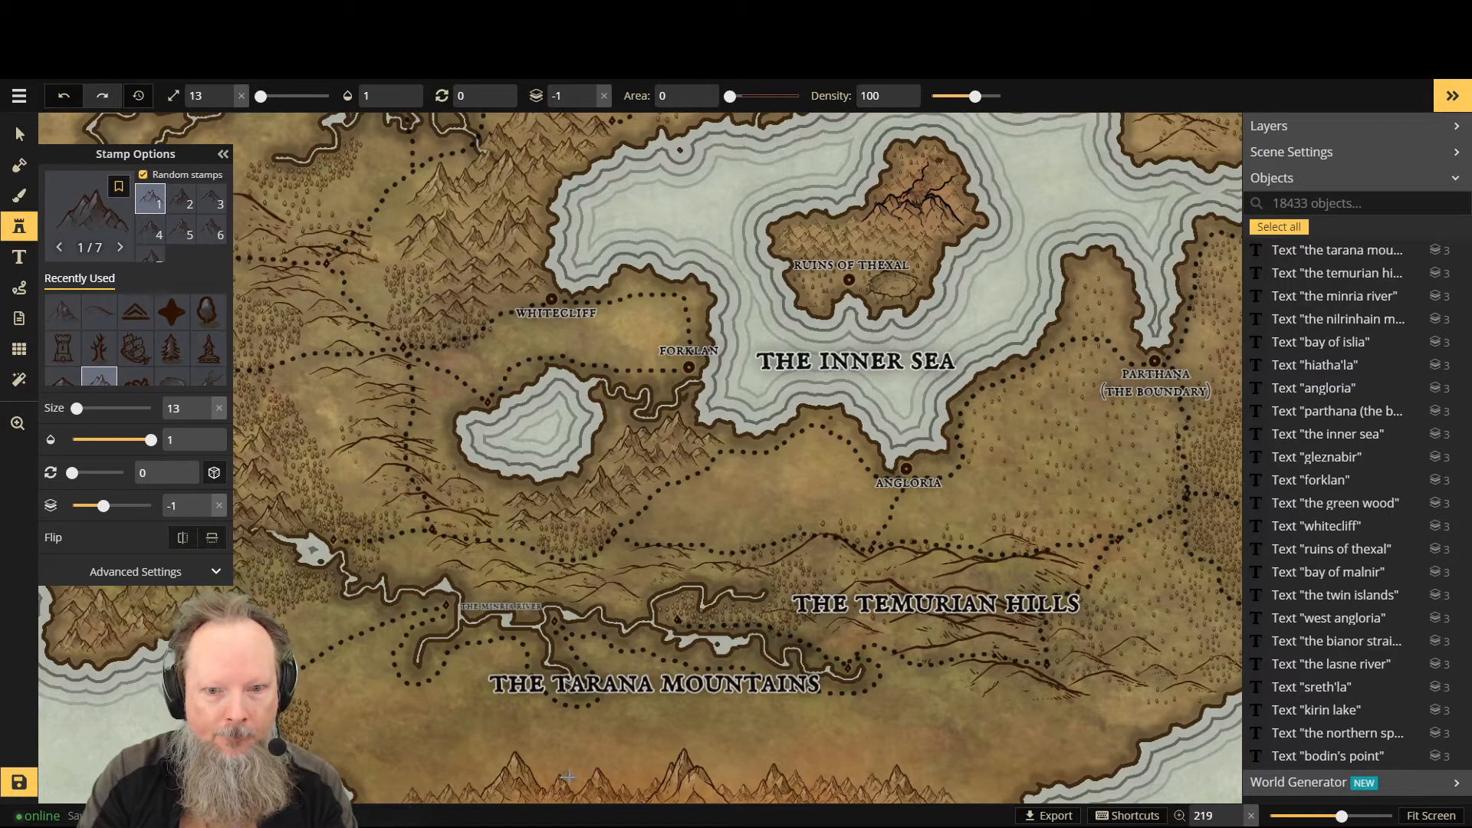
key("]")
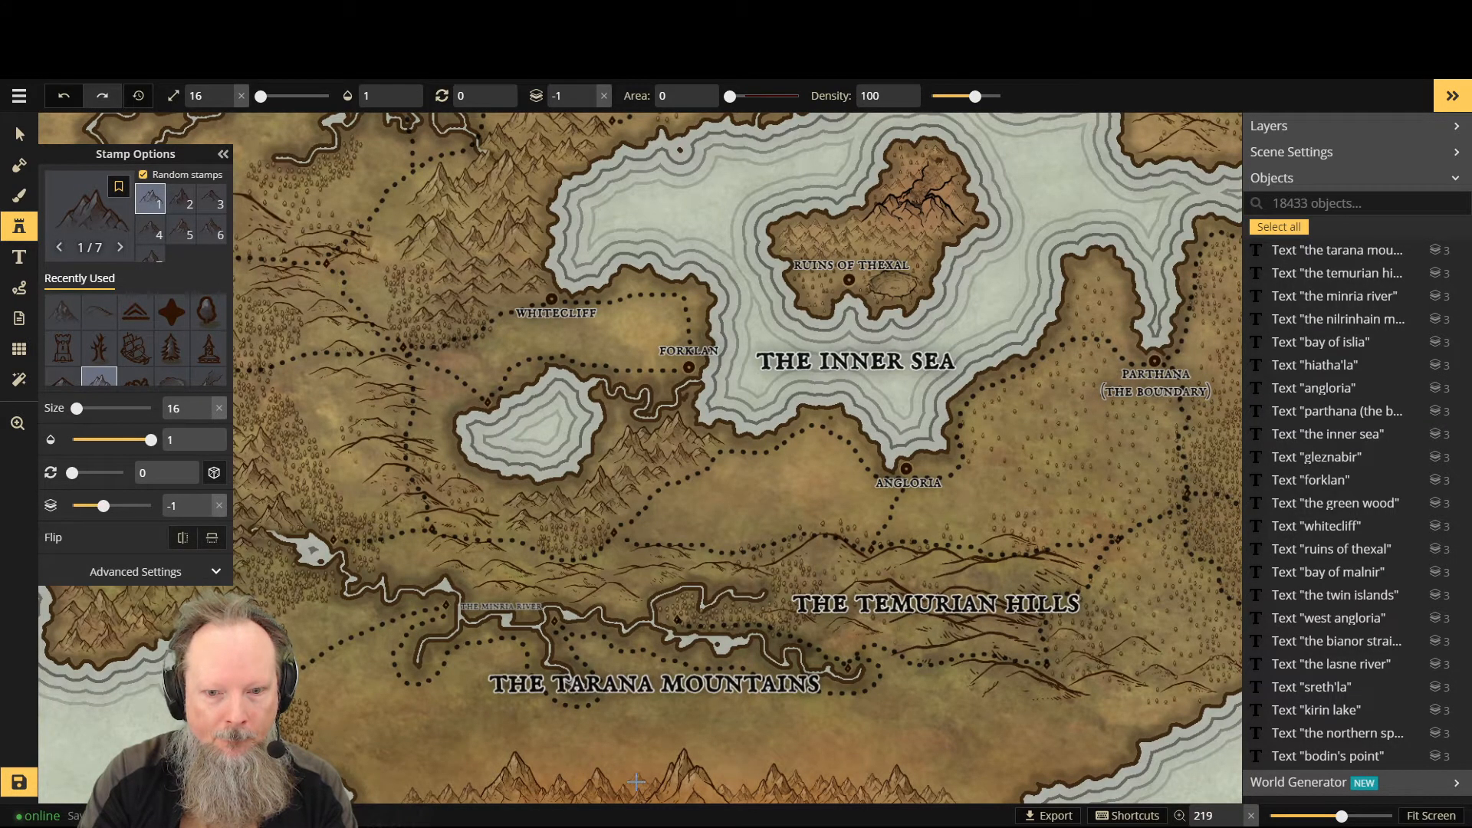
left_click(636, 782)
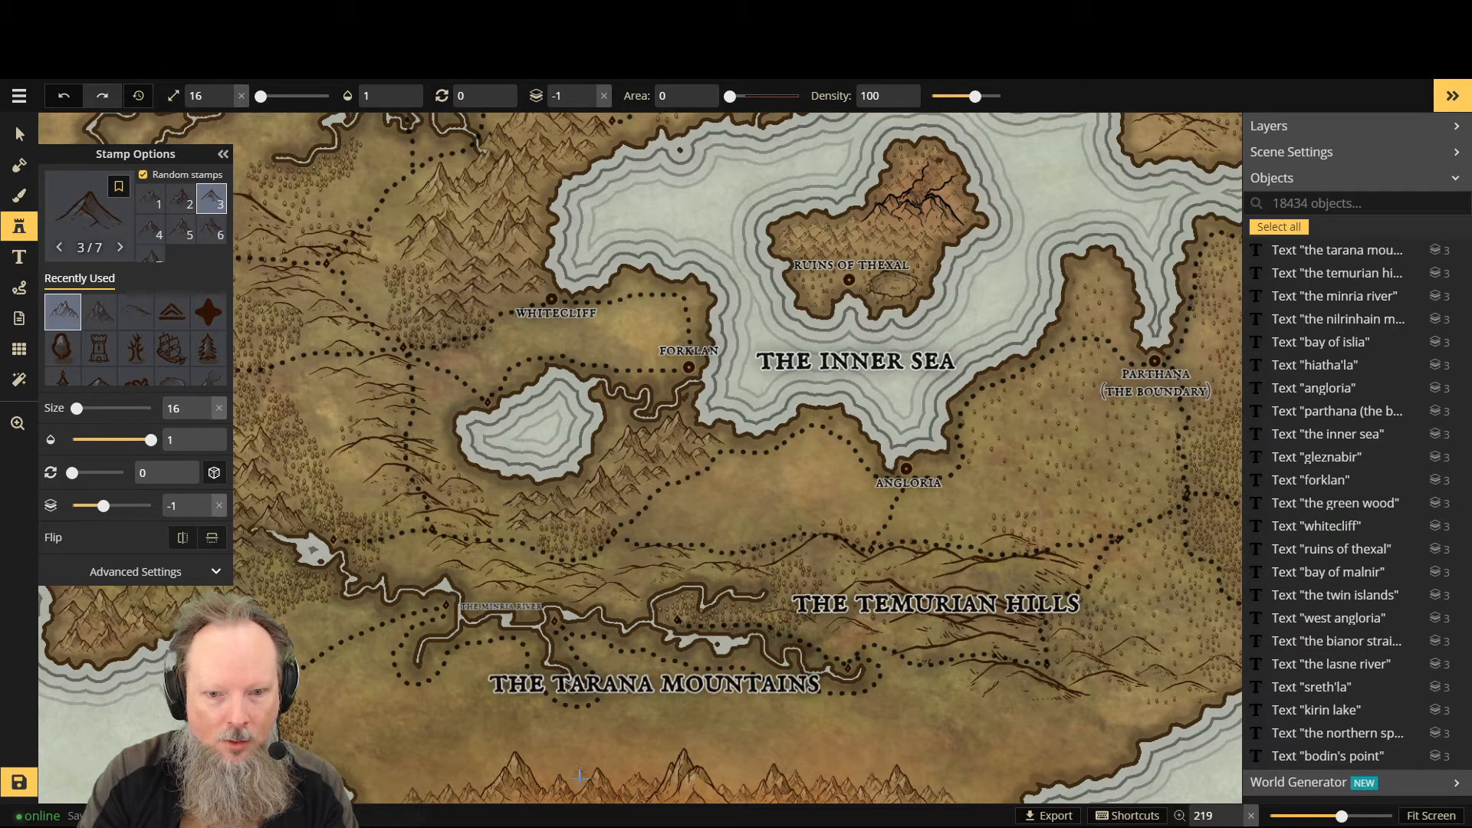
left_click(569, 782)
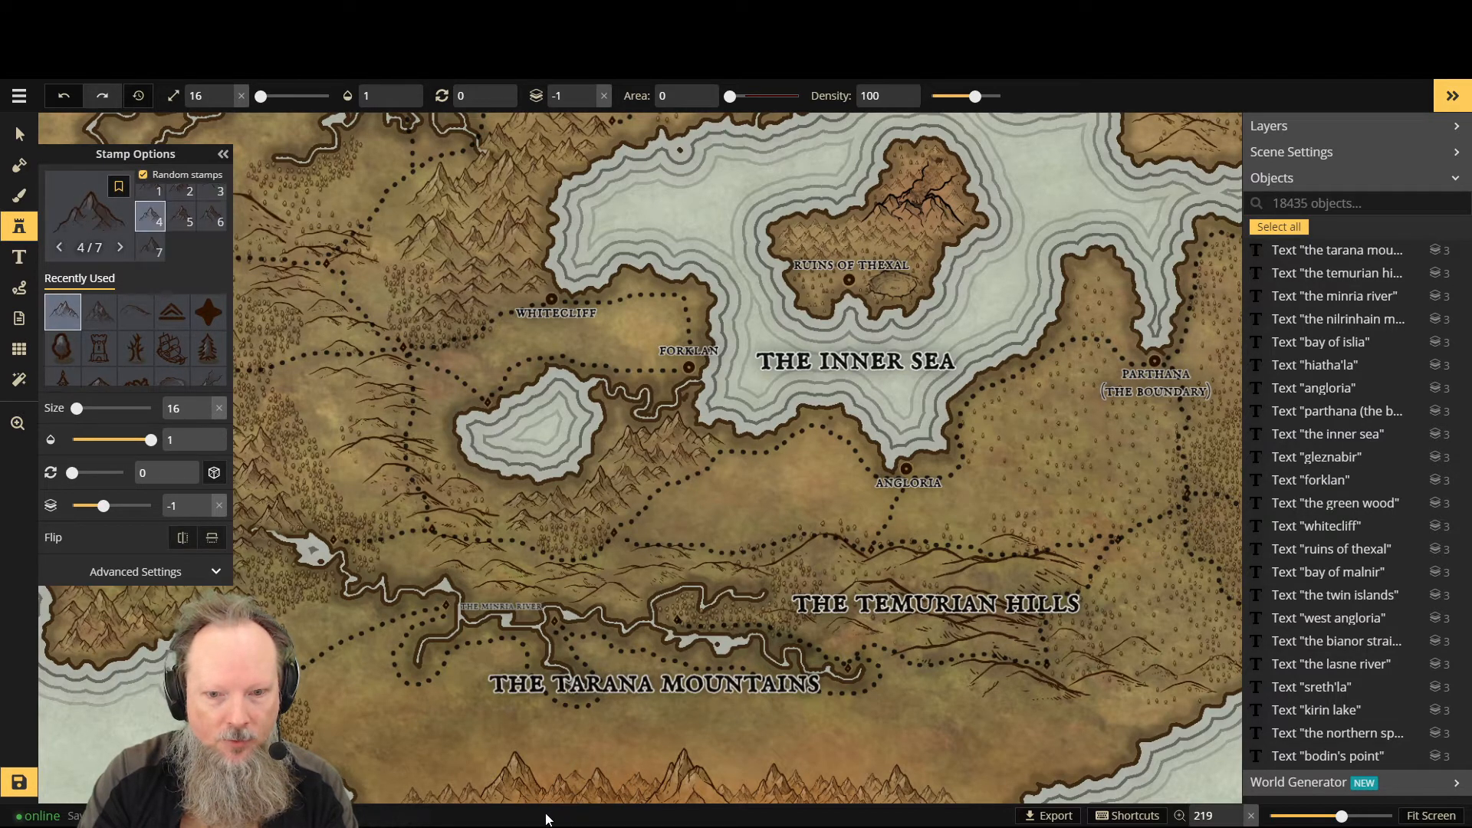
left_click(502, 776)
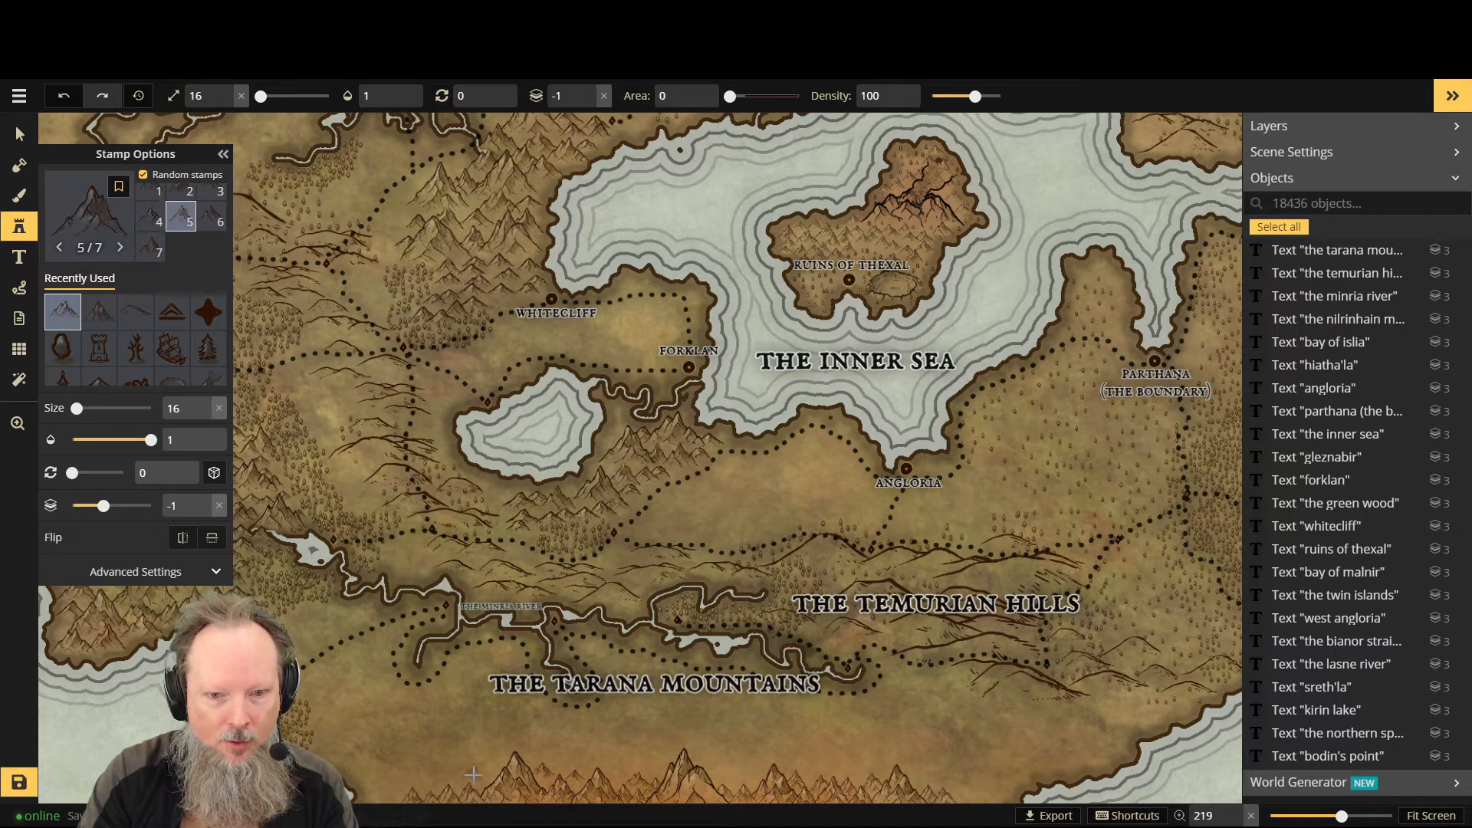
left_click(585, 778)
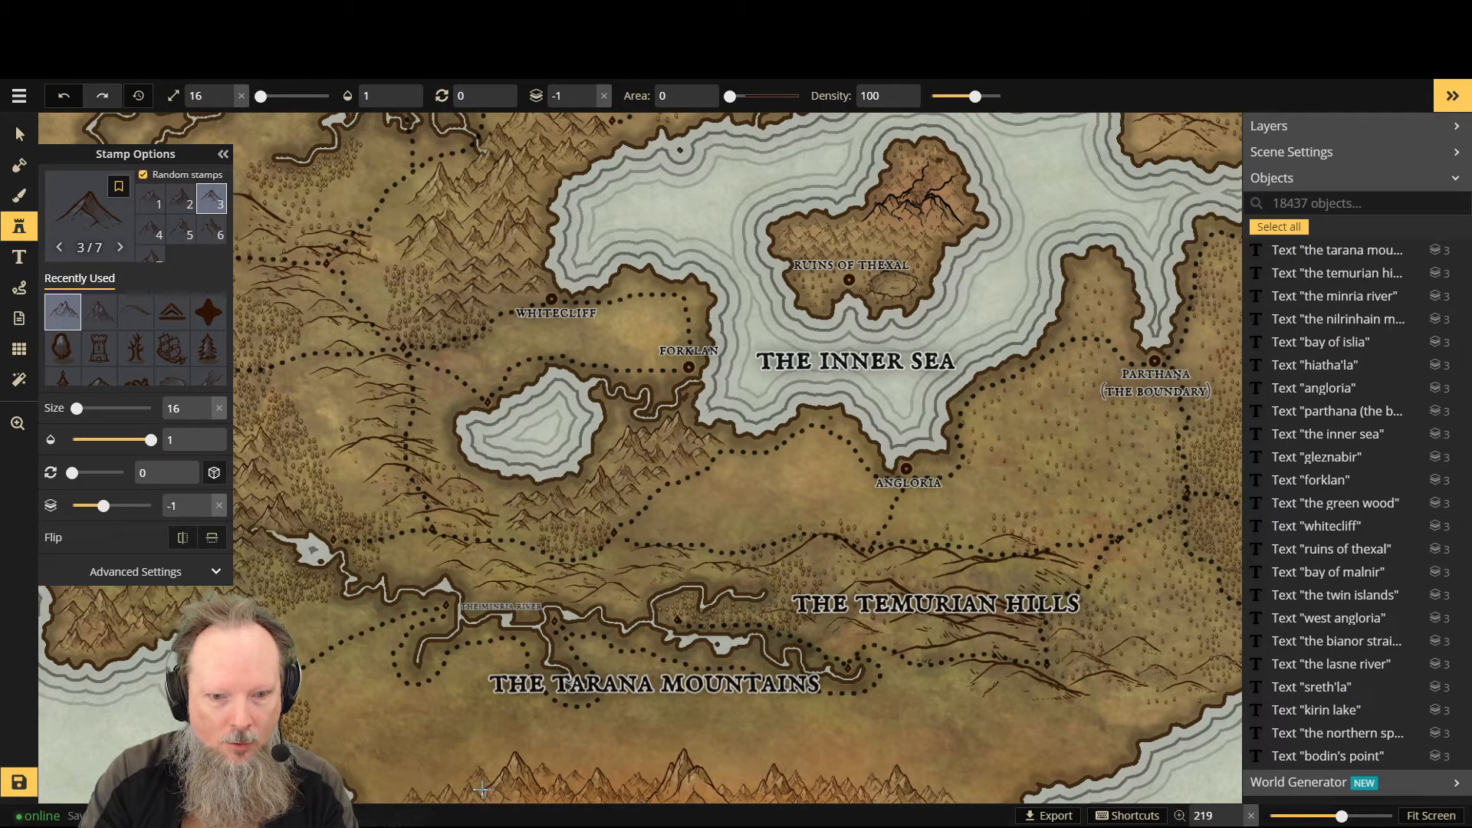
left_click(538, 776)
left_click(453, 788)
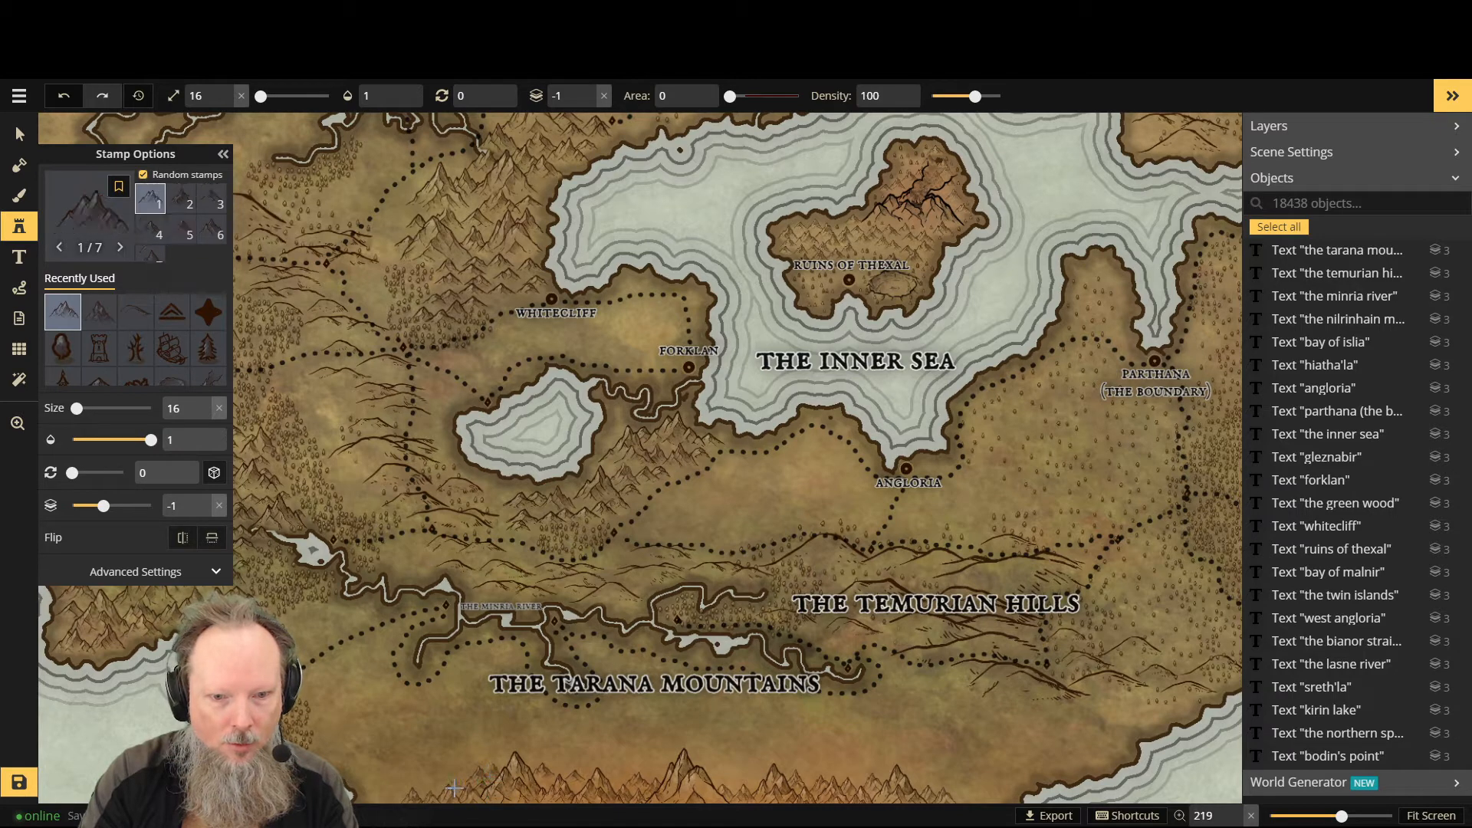
Step: Place more size 16 mountain stamps in the southern range between its western tall peak and the tall central peak
left_click(581, 791)
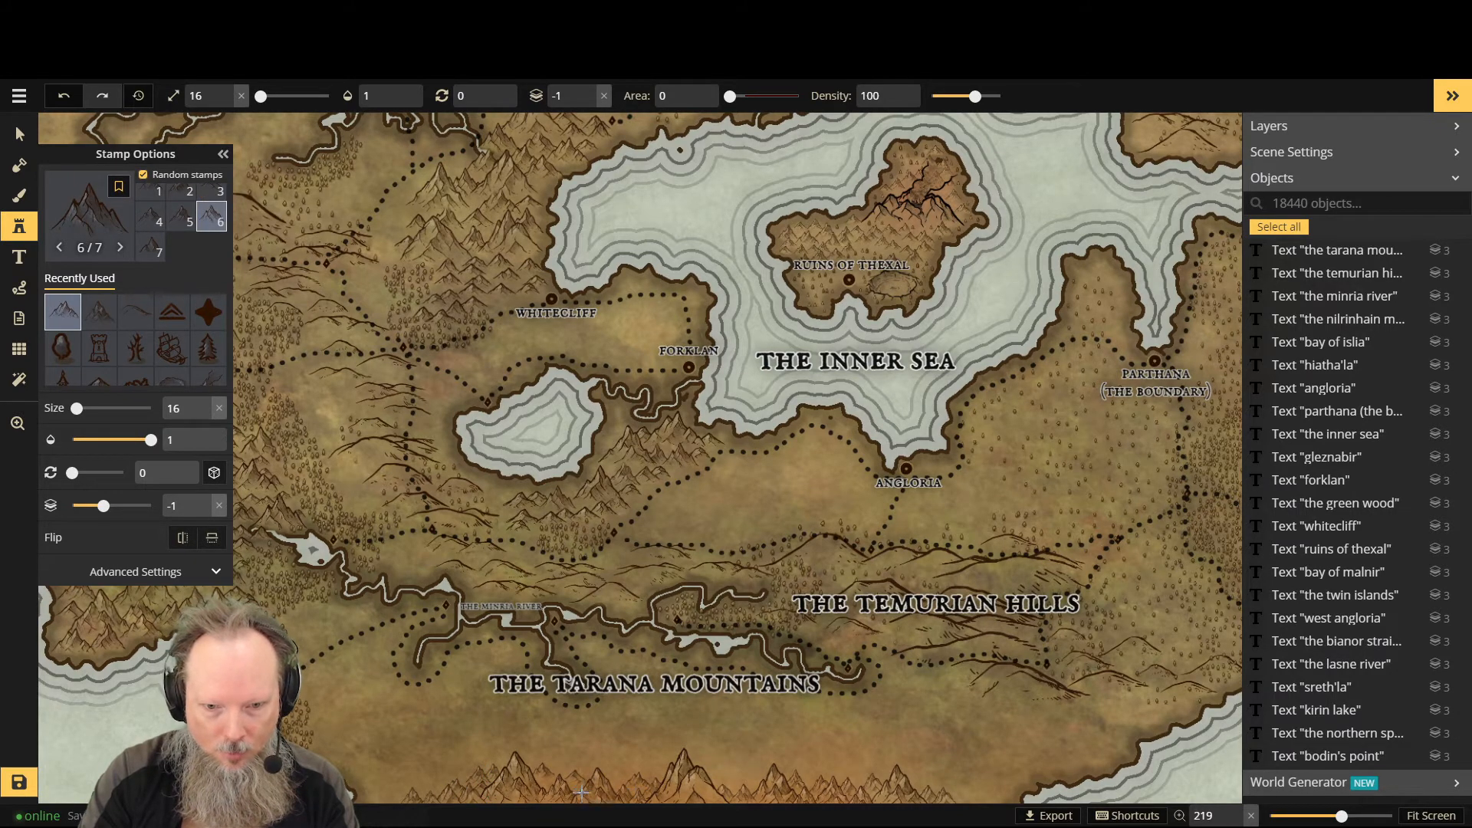
left_click(538, 789)
left_click(568, 783)
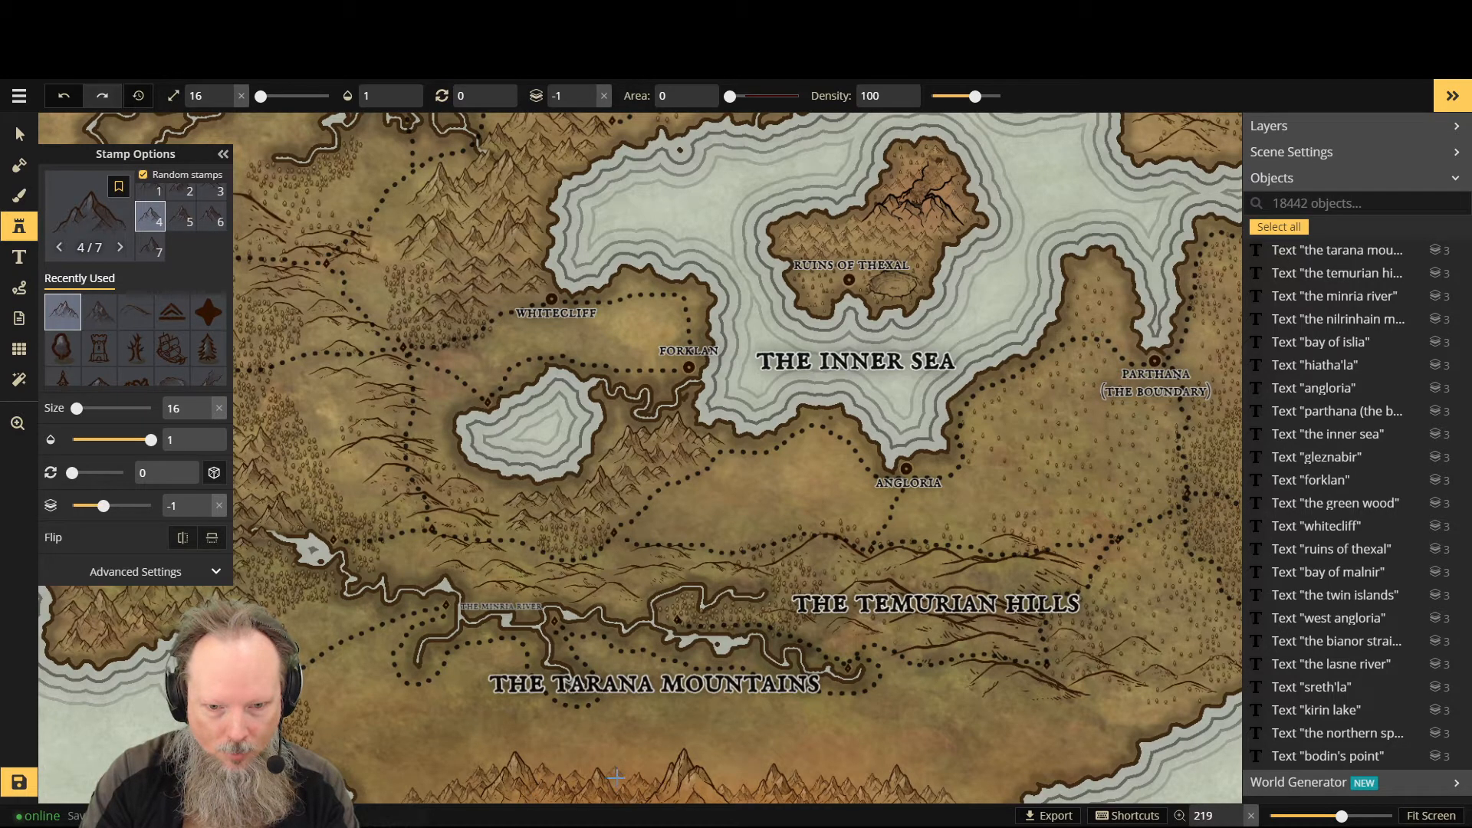
left_click(615, 776)
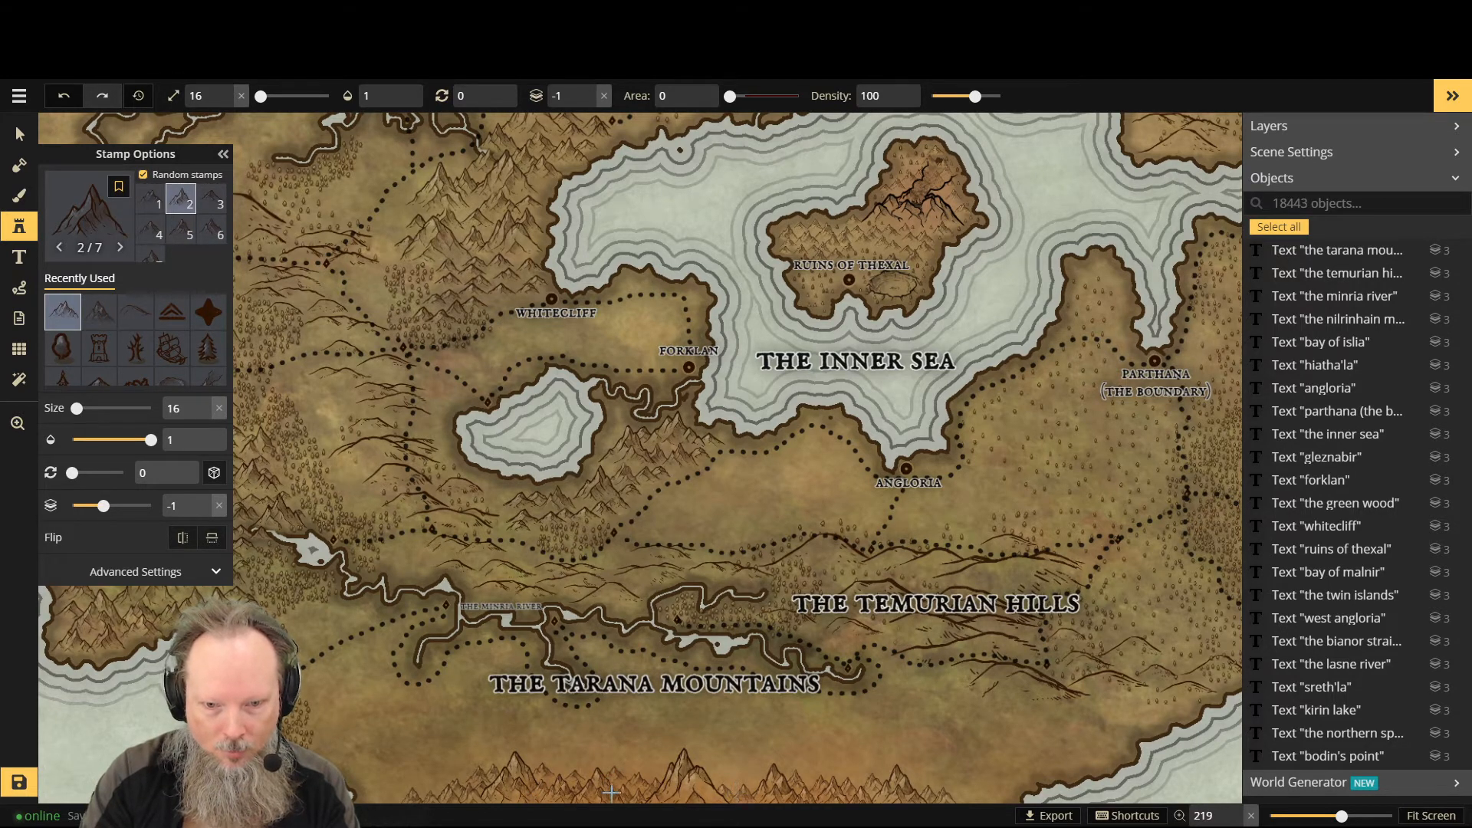
Step: Place size 16 mountains behind the southern range east of the tall central peak and at the range's east end
left_click(737, 771)
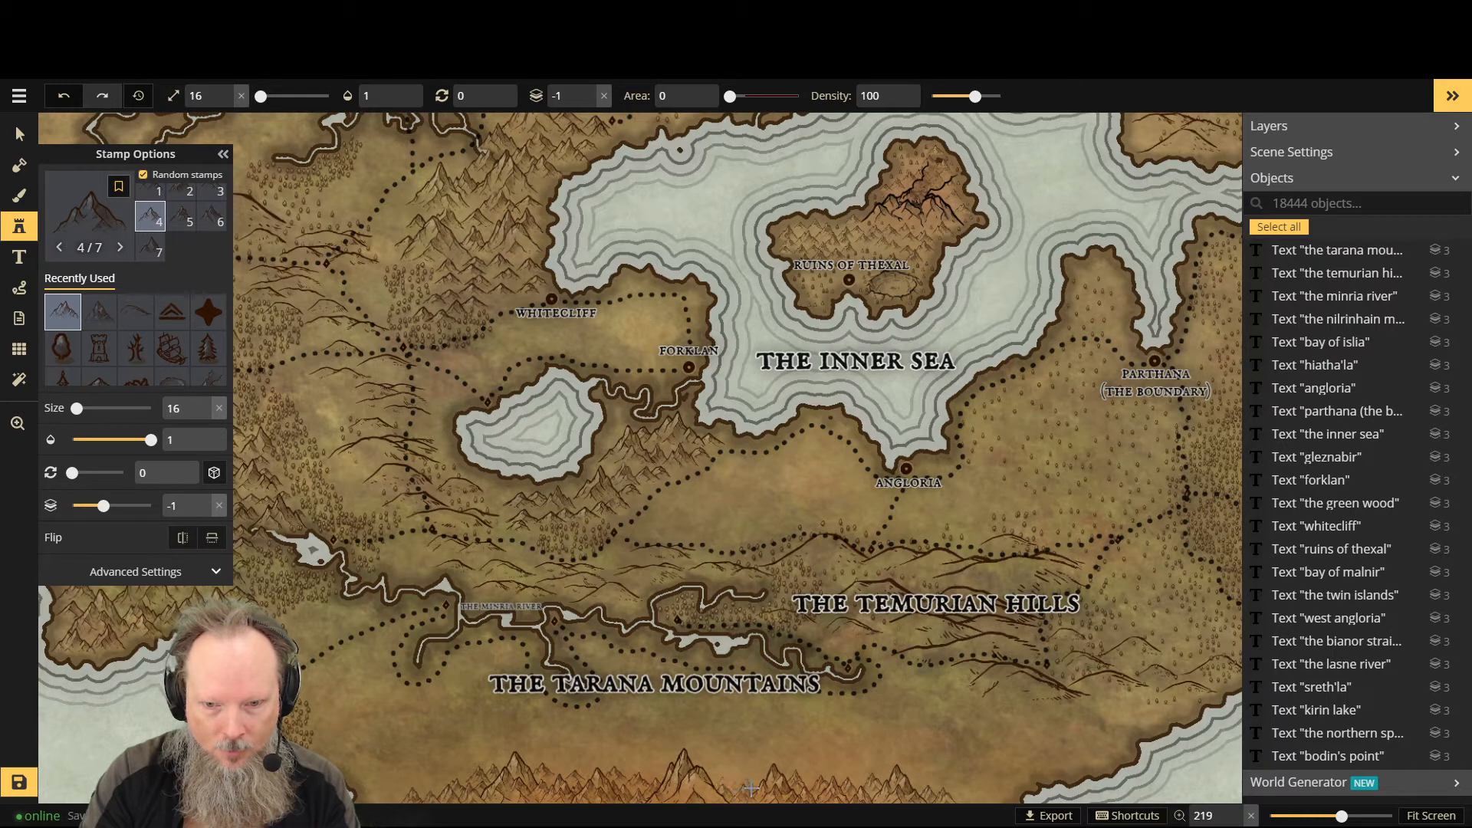
left_click(747, 786)
left_click(721, 785)
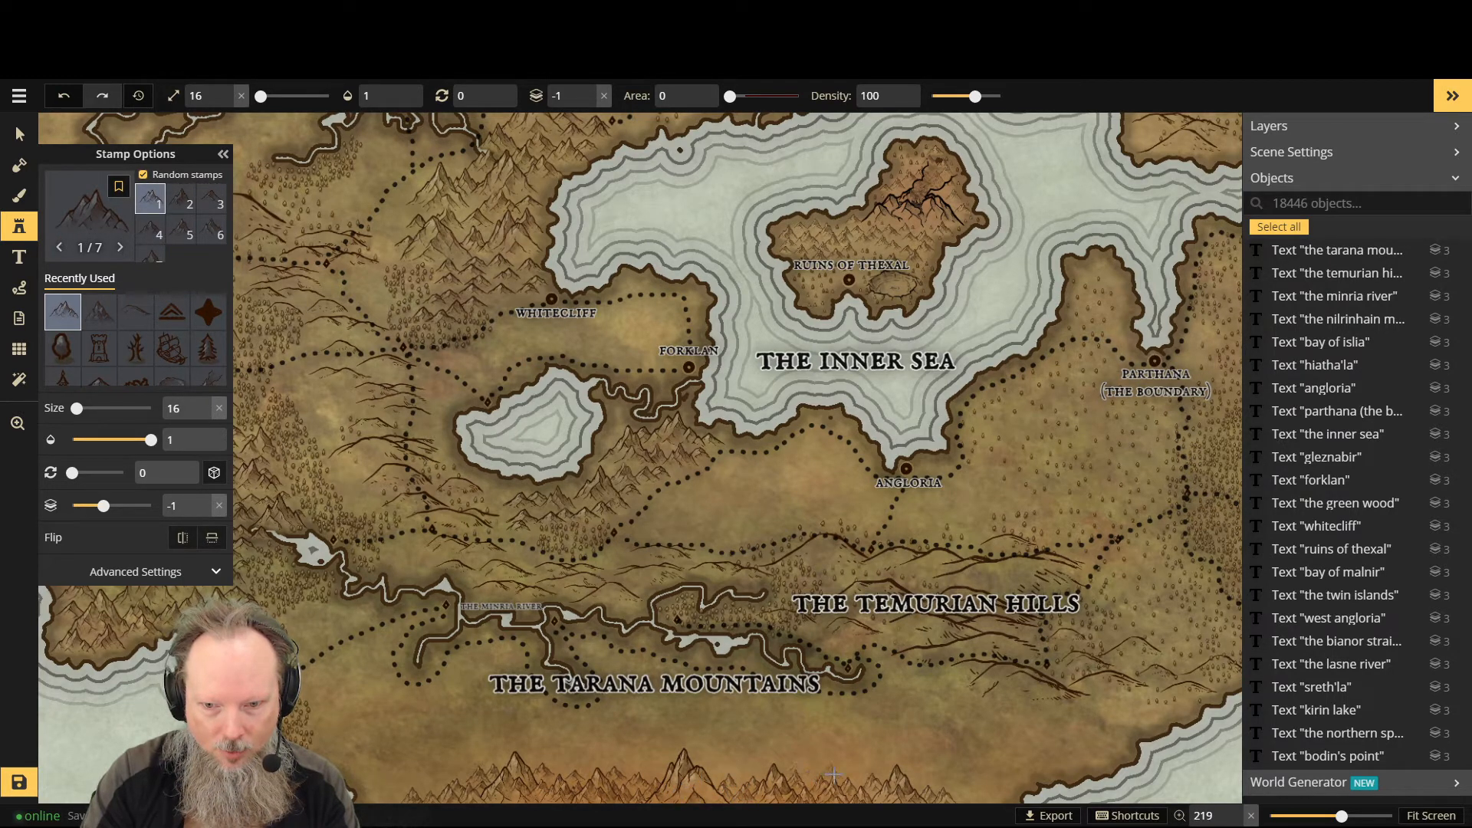
left_click(934, 785)
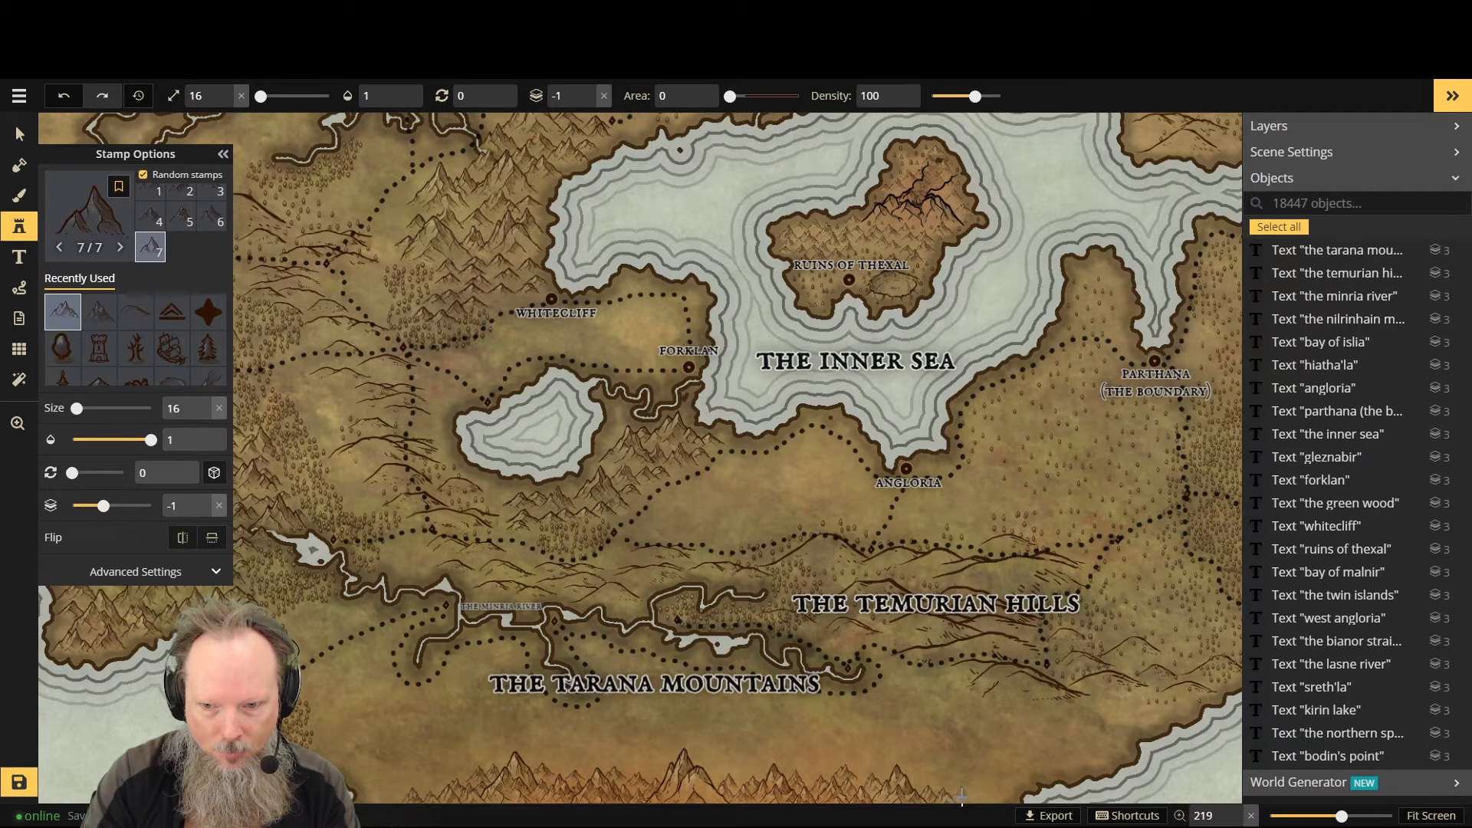
left_click(959, 799)
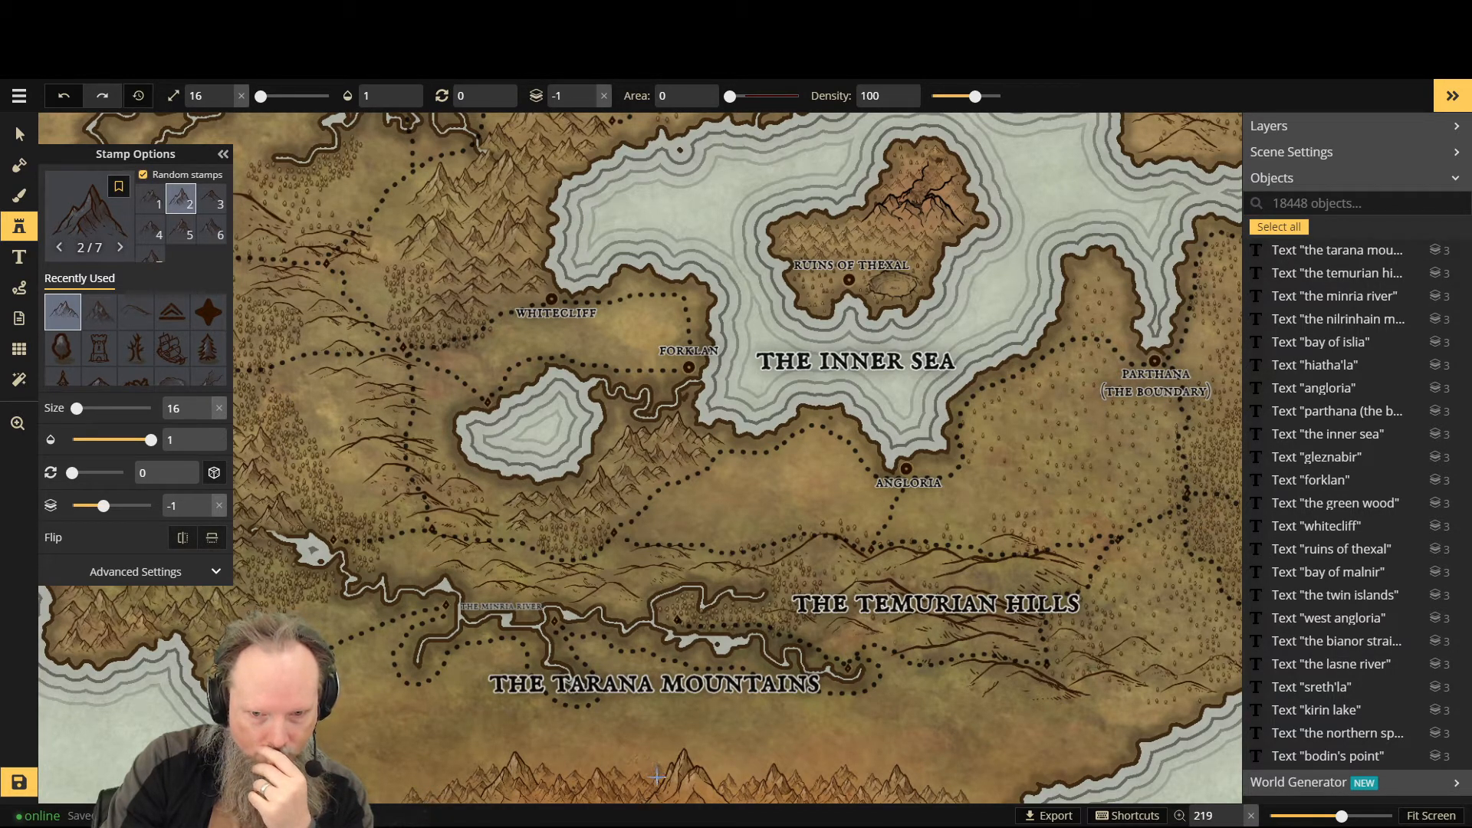
Step: Set the stamp size to 13 and place a back row of mountains between the western and central tall peaks
left_click(577, 763)
left_click(587, 764)
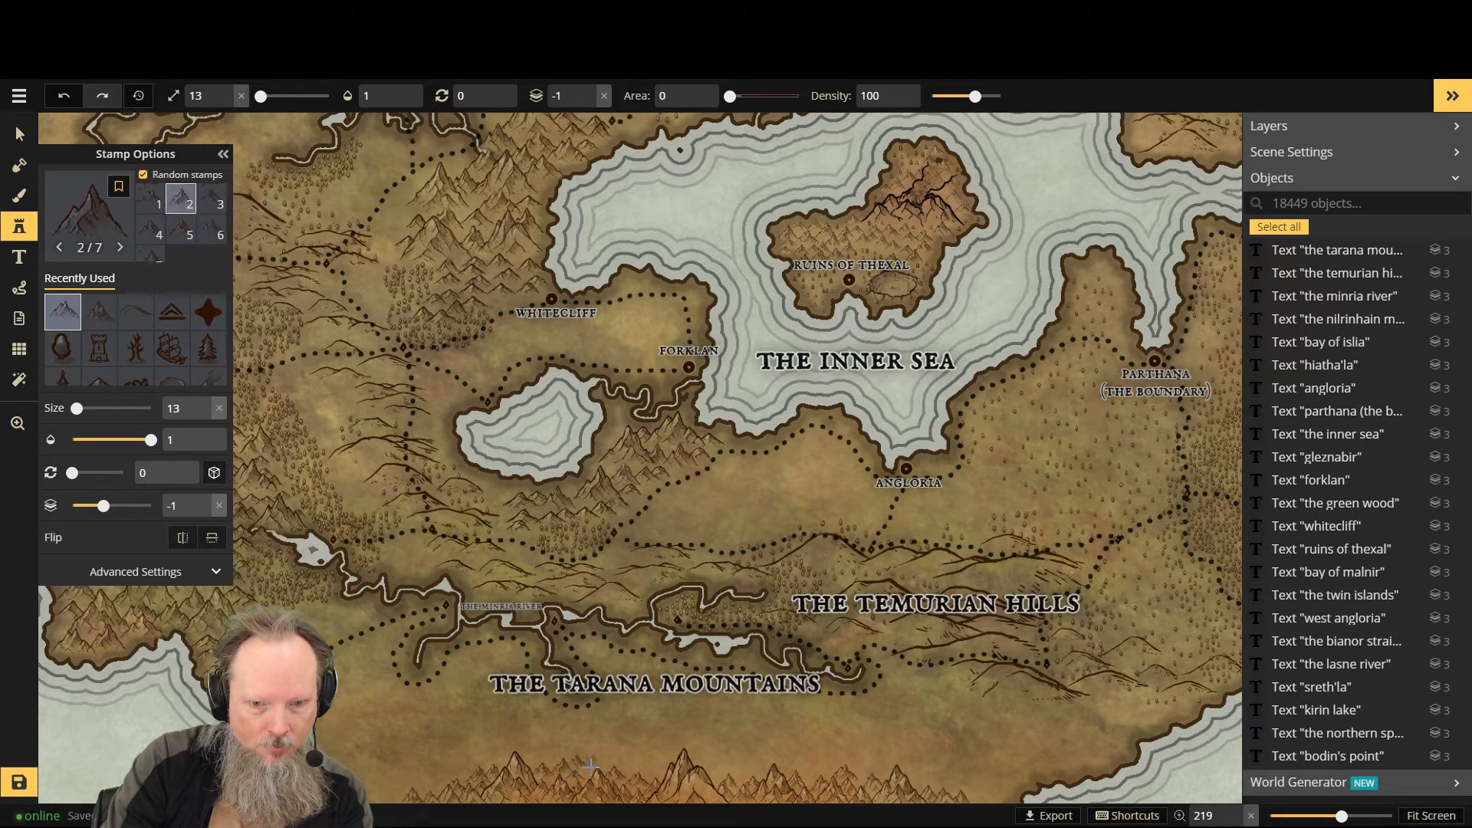
left_click(604, 762)
left_click(622, 759)
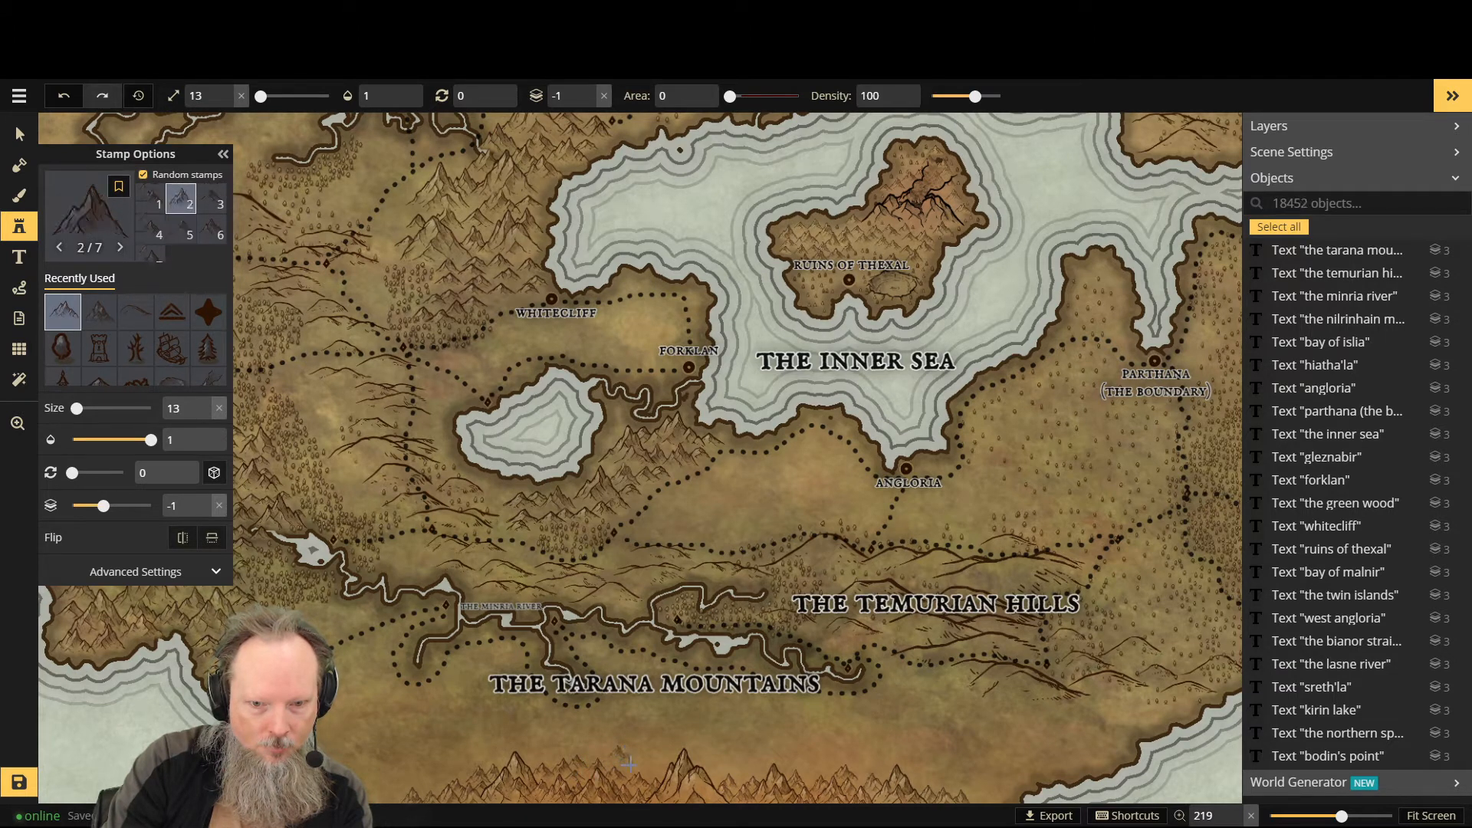
left_click(629, 763)
left_click(641, 768)
left_click(652, 763)
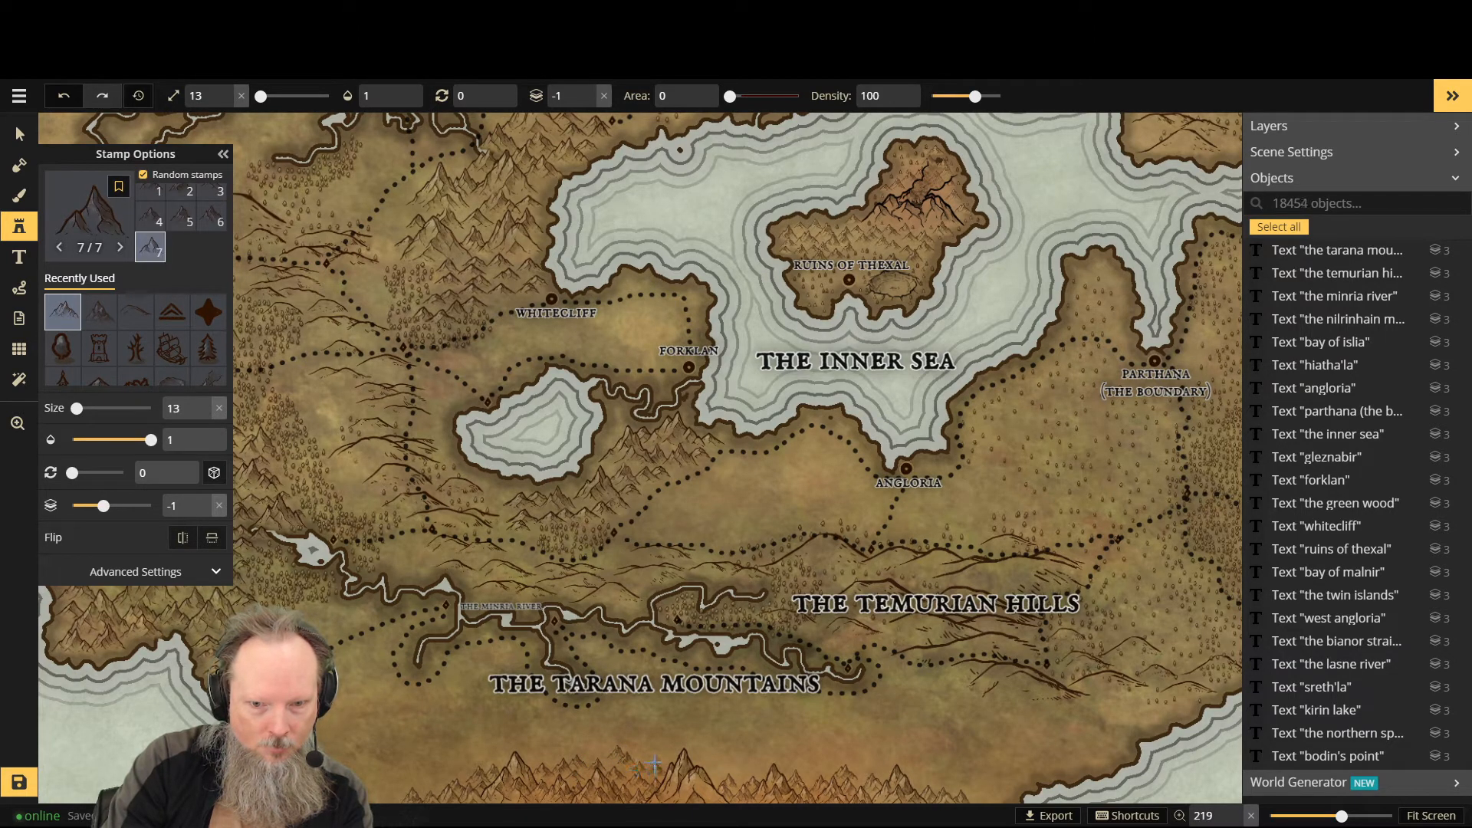
left_click(597, 761)
left_click(617, 763)
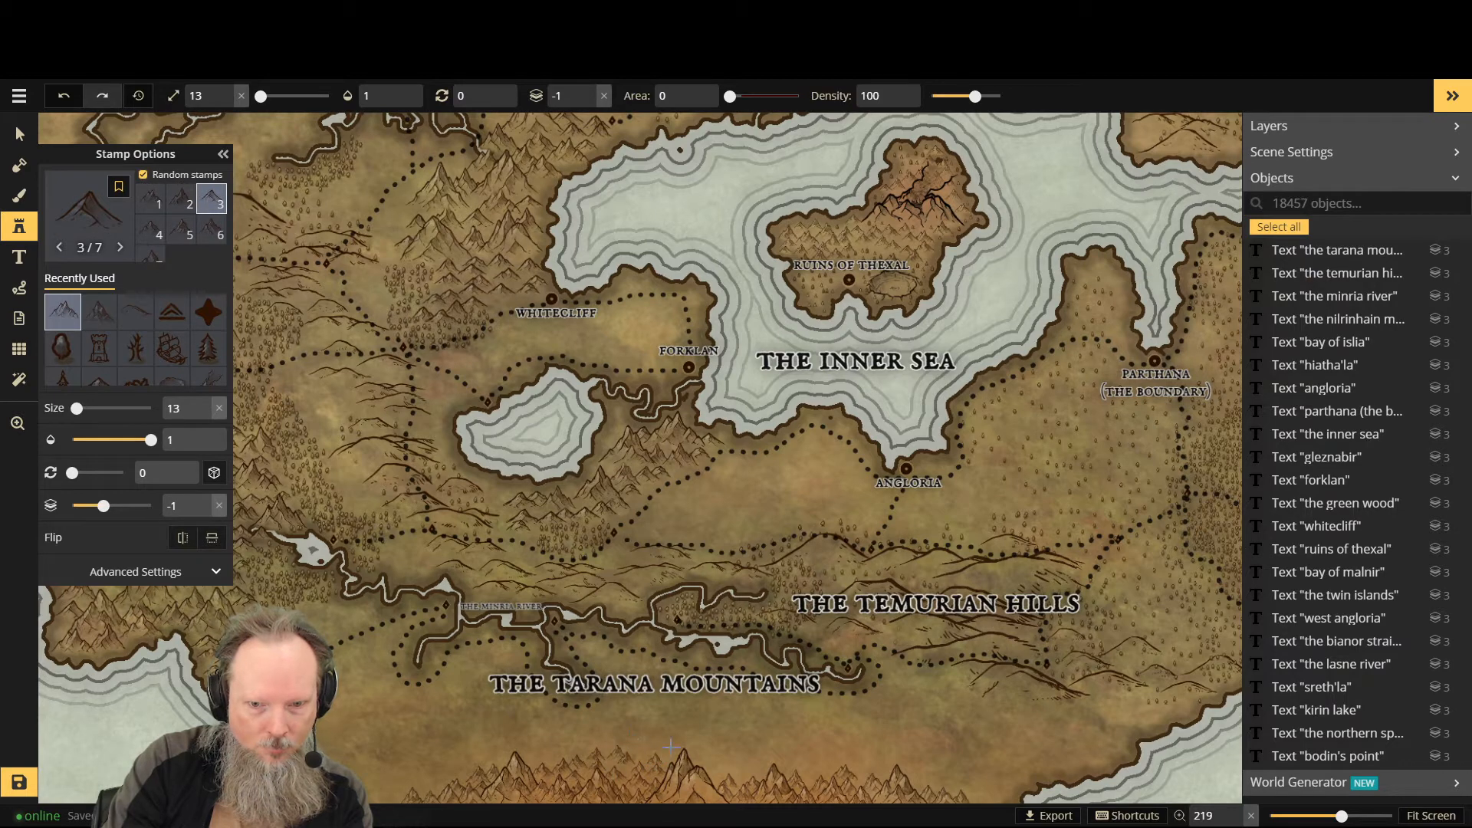
Step: Place size 13 mountains behind the southern range just east of the tall central peak
left_click(728, 772)
left_click(736, 771)
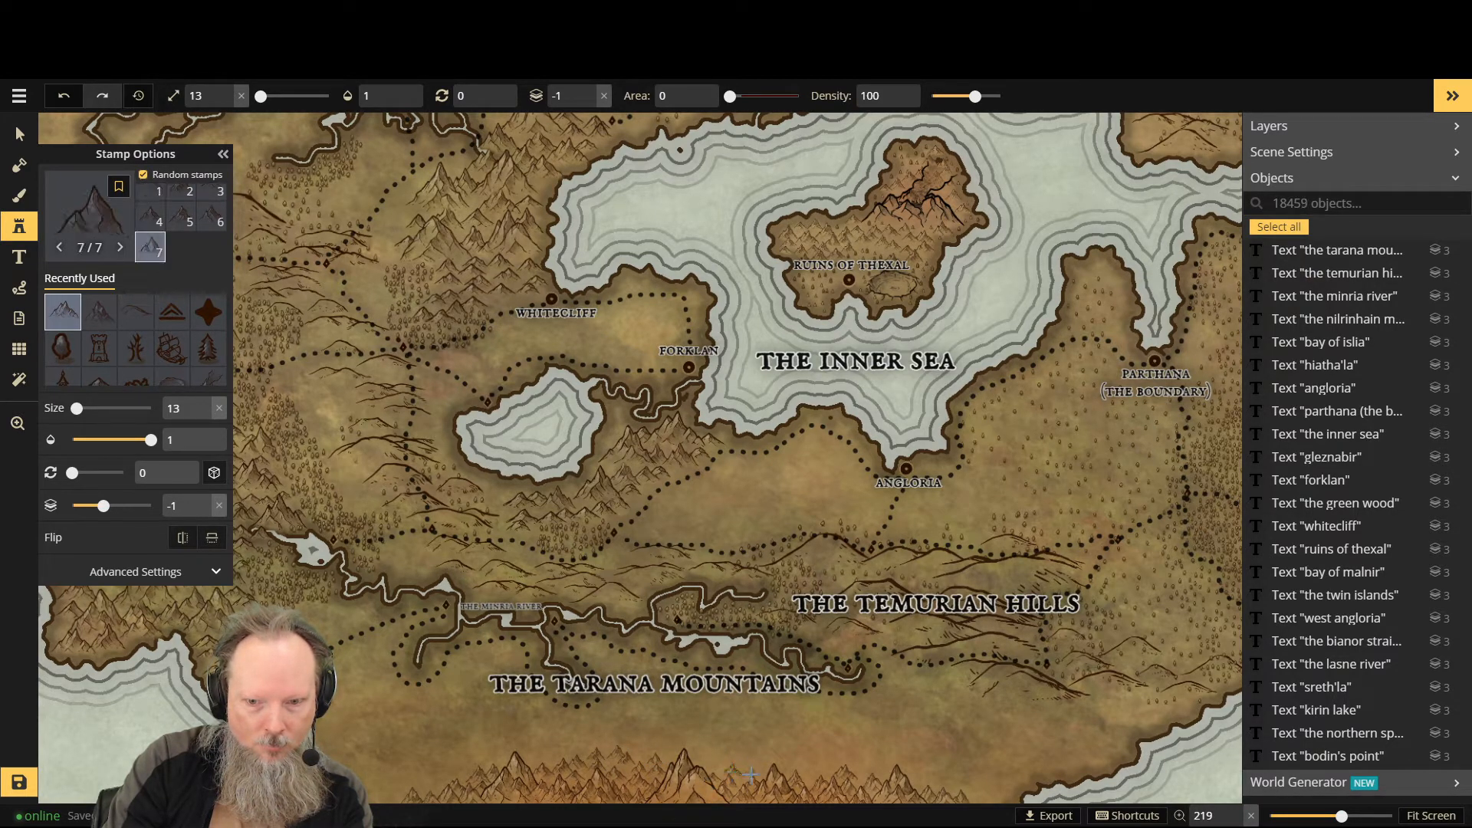
left_click(755, 771)
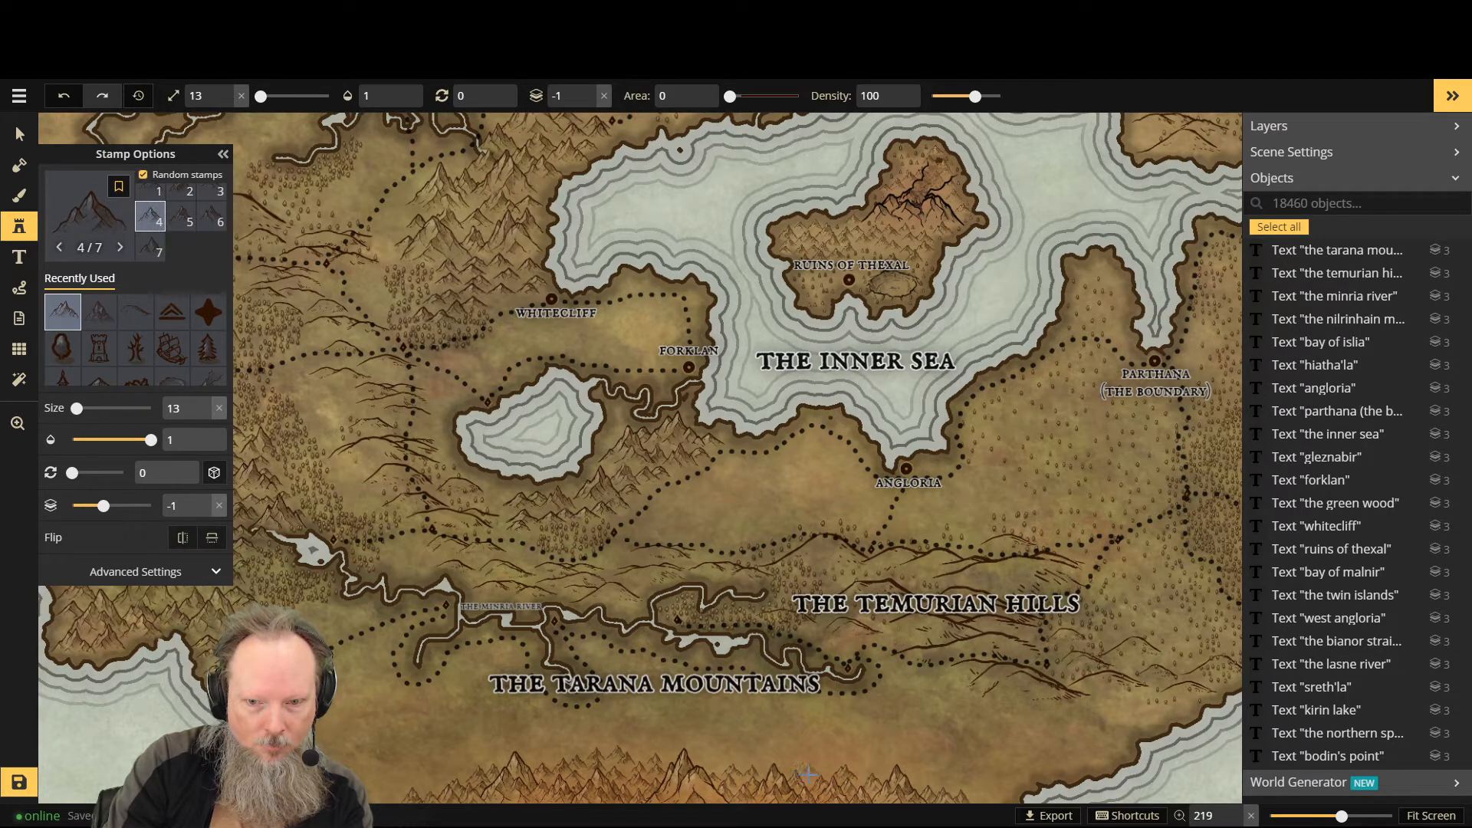
left_click(808, 779)
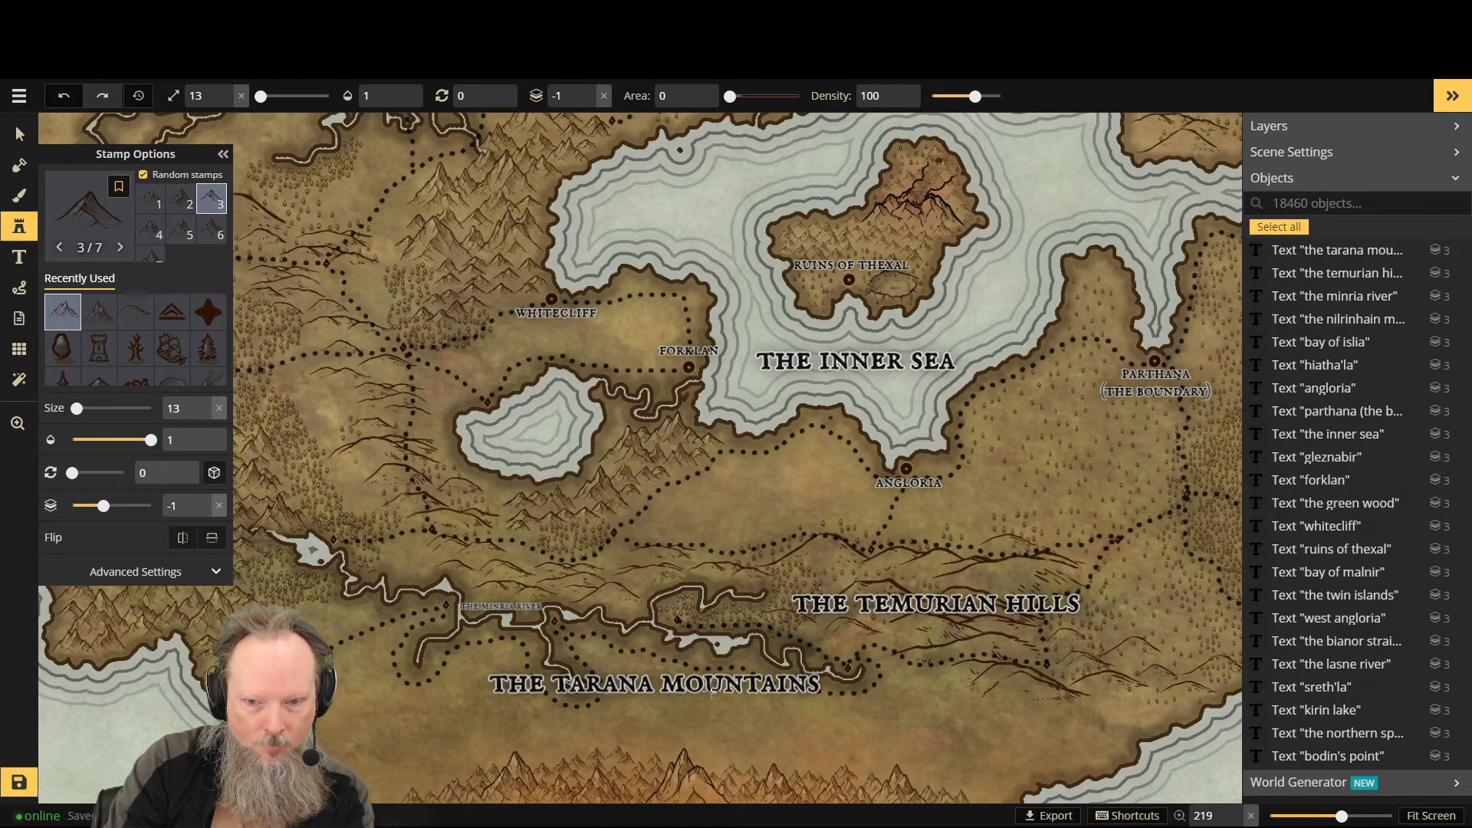
Step: Fill in size 13 mountains just west of the central peak, around the western tall peak and at the range's west end
left_click(657, 759)
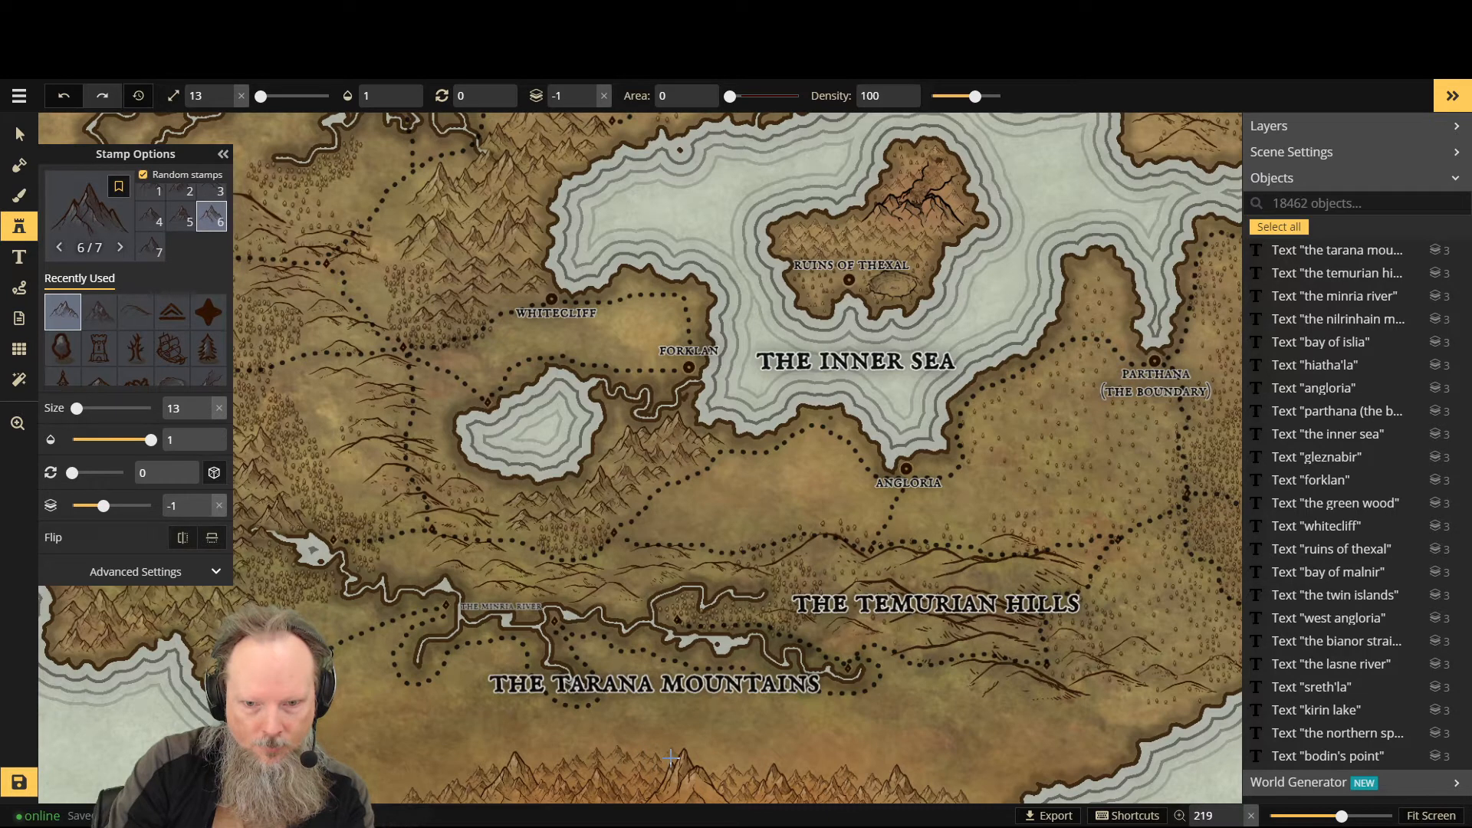
left_click(646, 757)
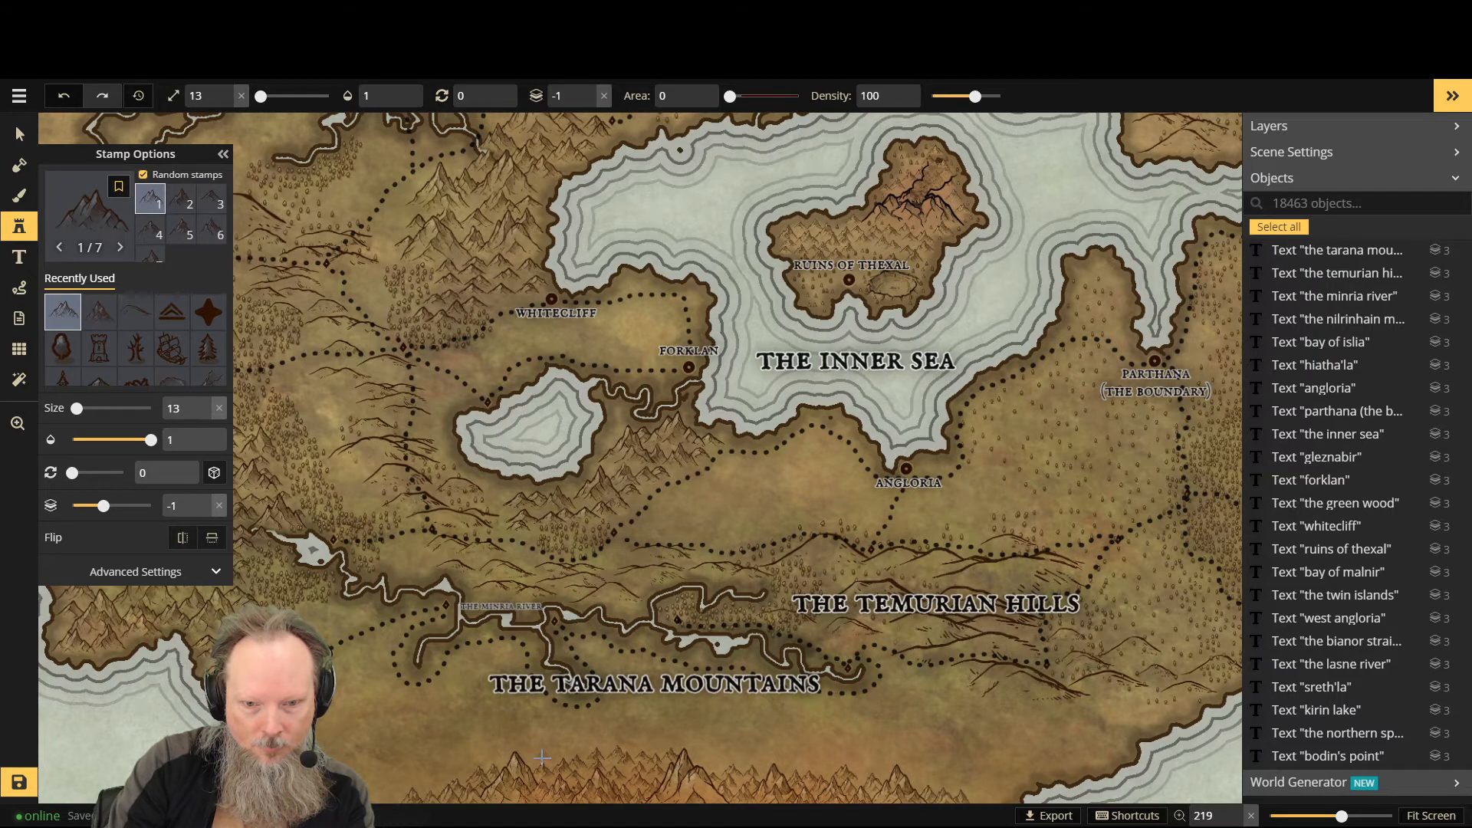
left_click(513, 762)
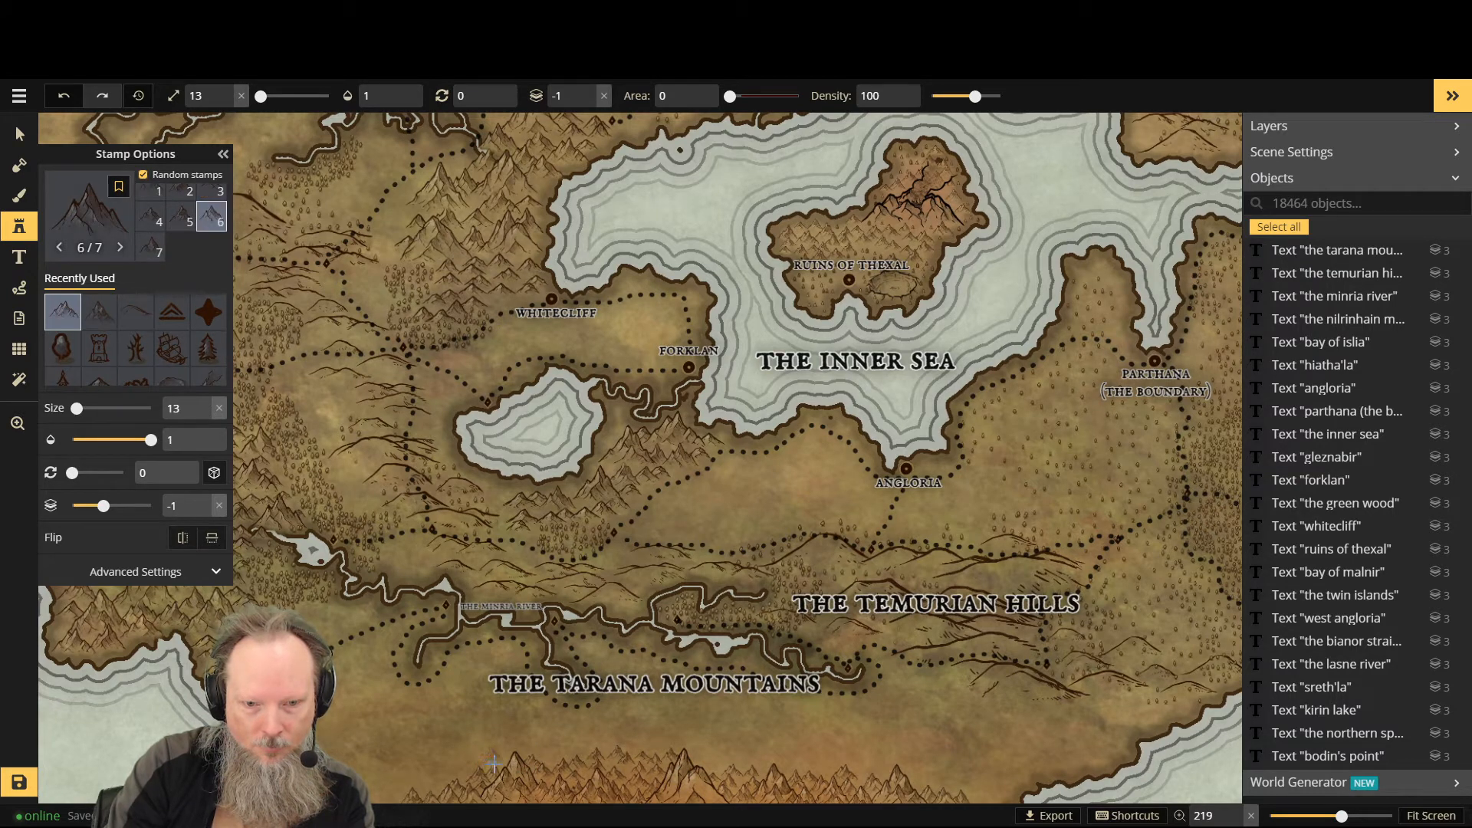
left_click(563, 762)
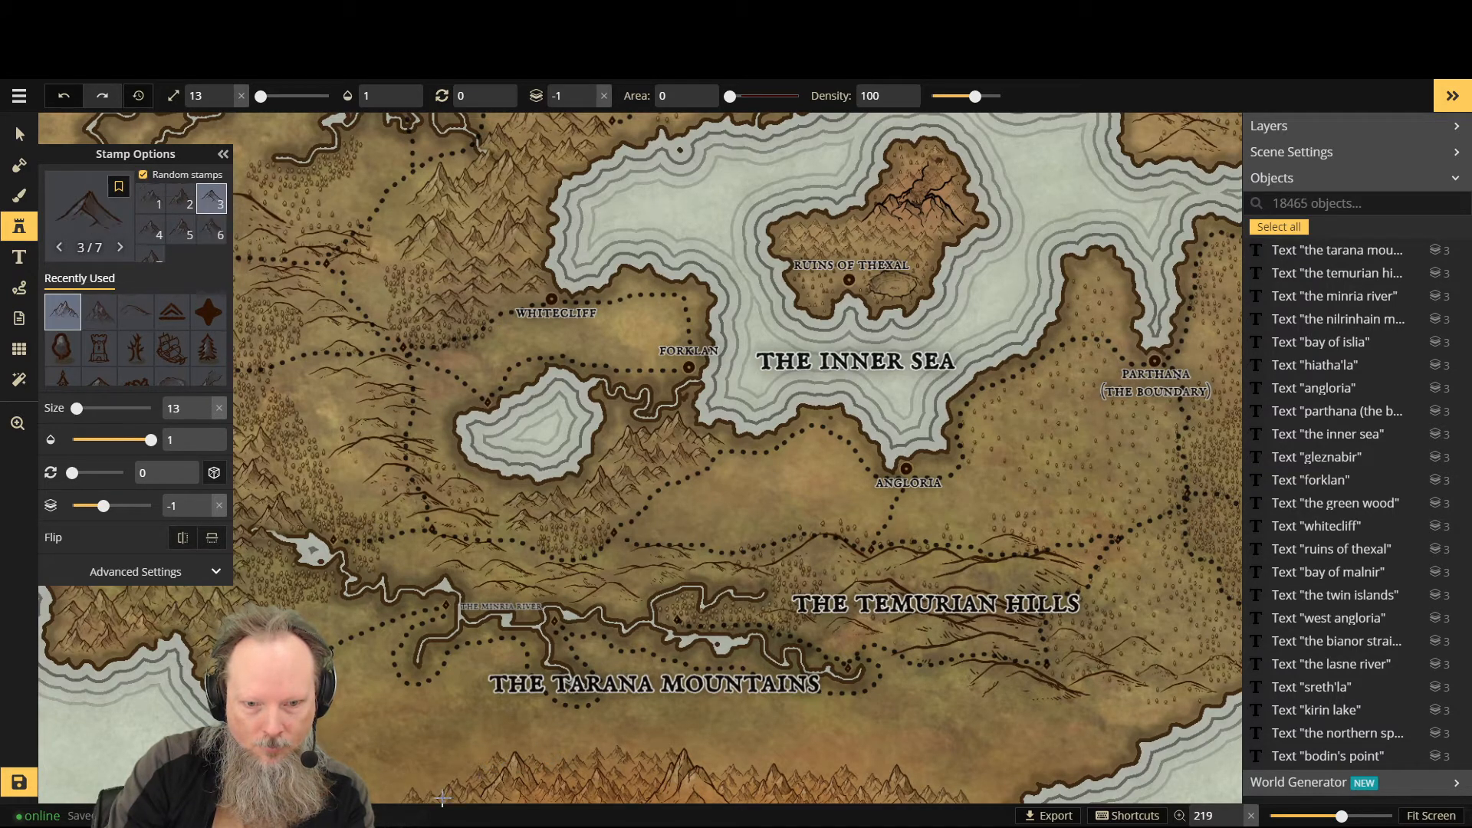
left_click(404, 790)
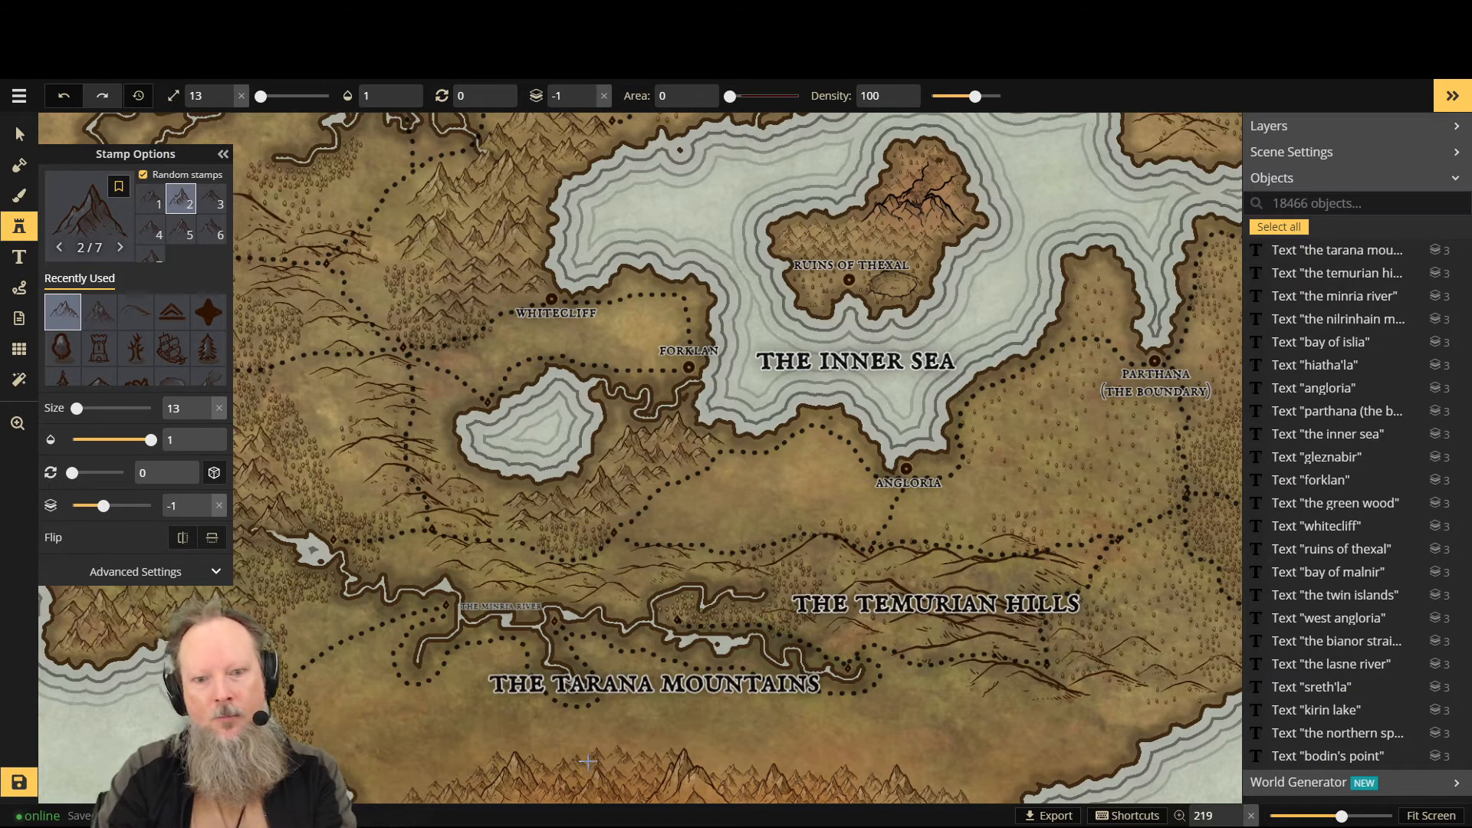
Step: Reduce the stamp size to 10 and place small mountains behind the range just northwest of the tall central peak
key("bracketleft")
key("bracketleft")
key("bracketleft")
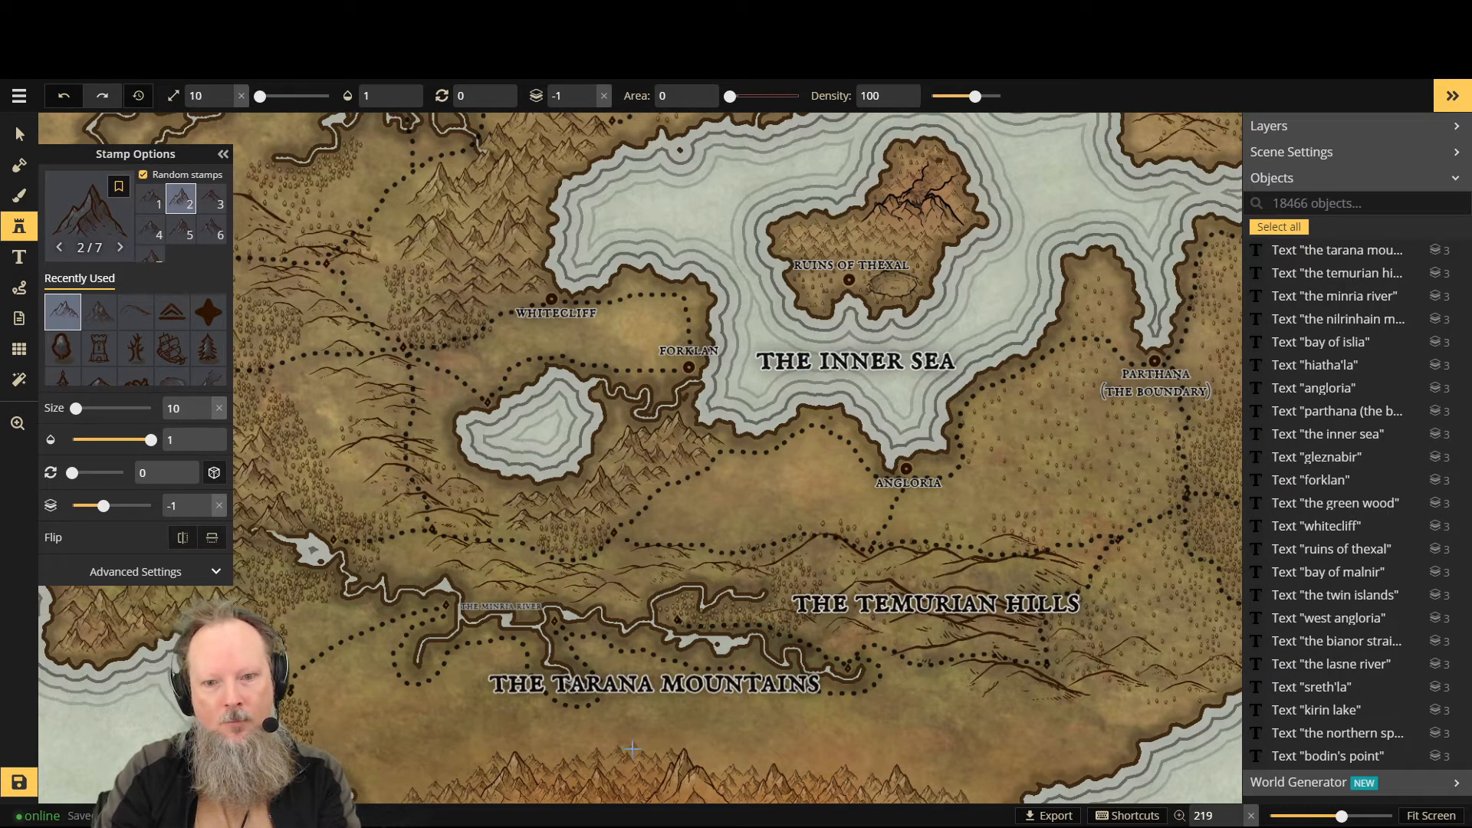
left_click(652, 747)
left_click(663, 740)
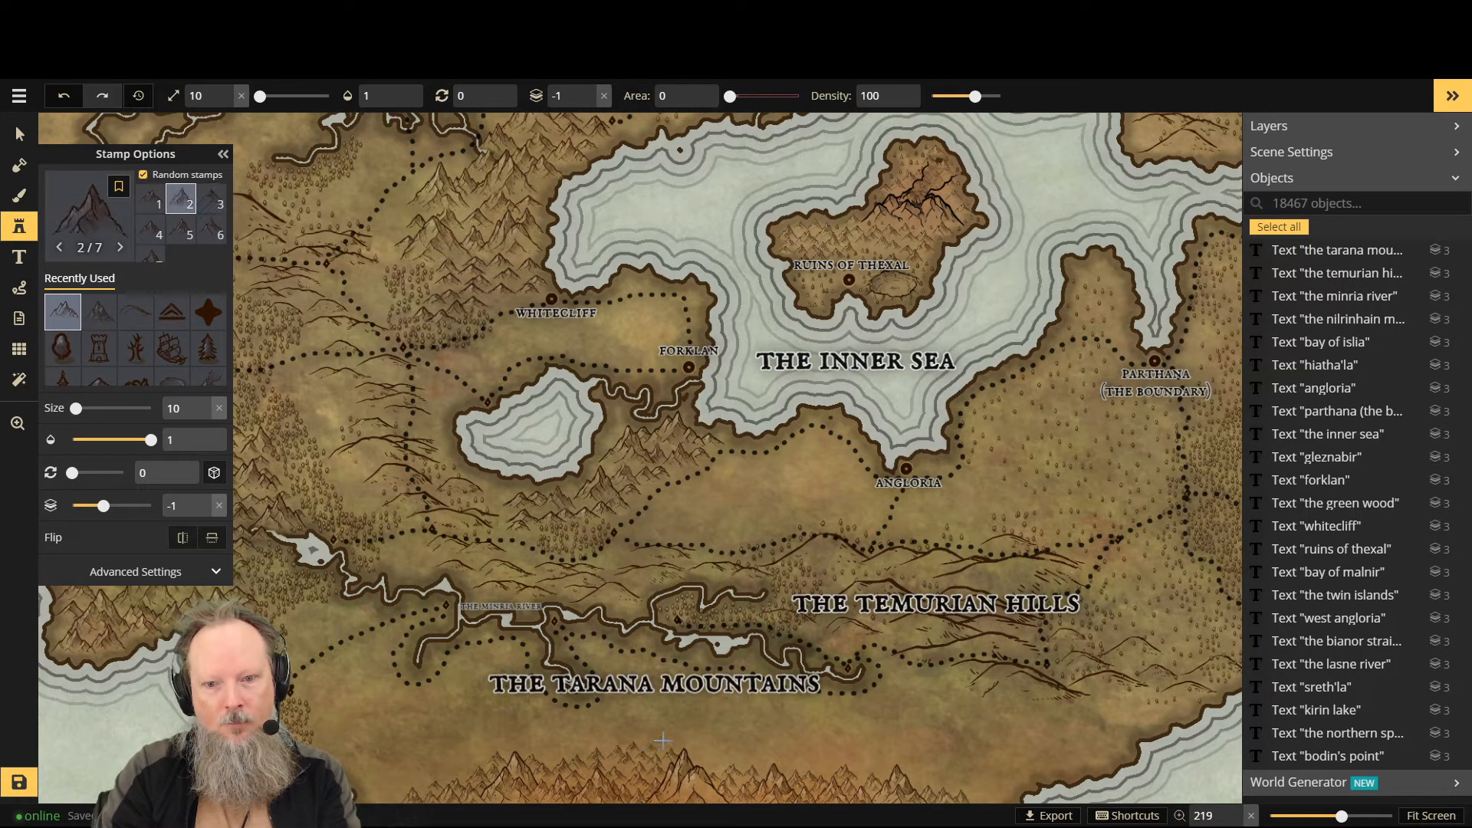
left_click(643, 747)
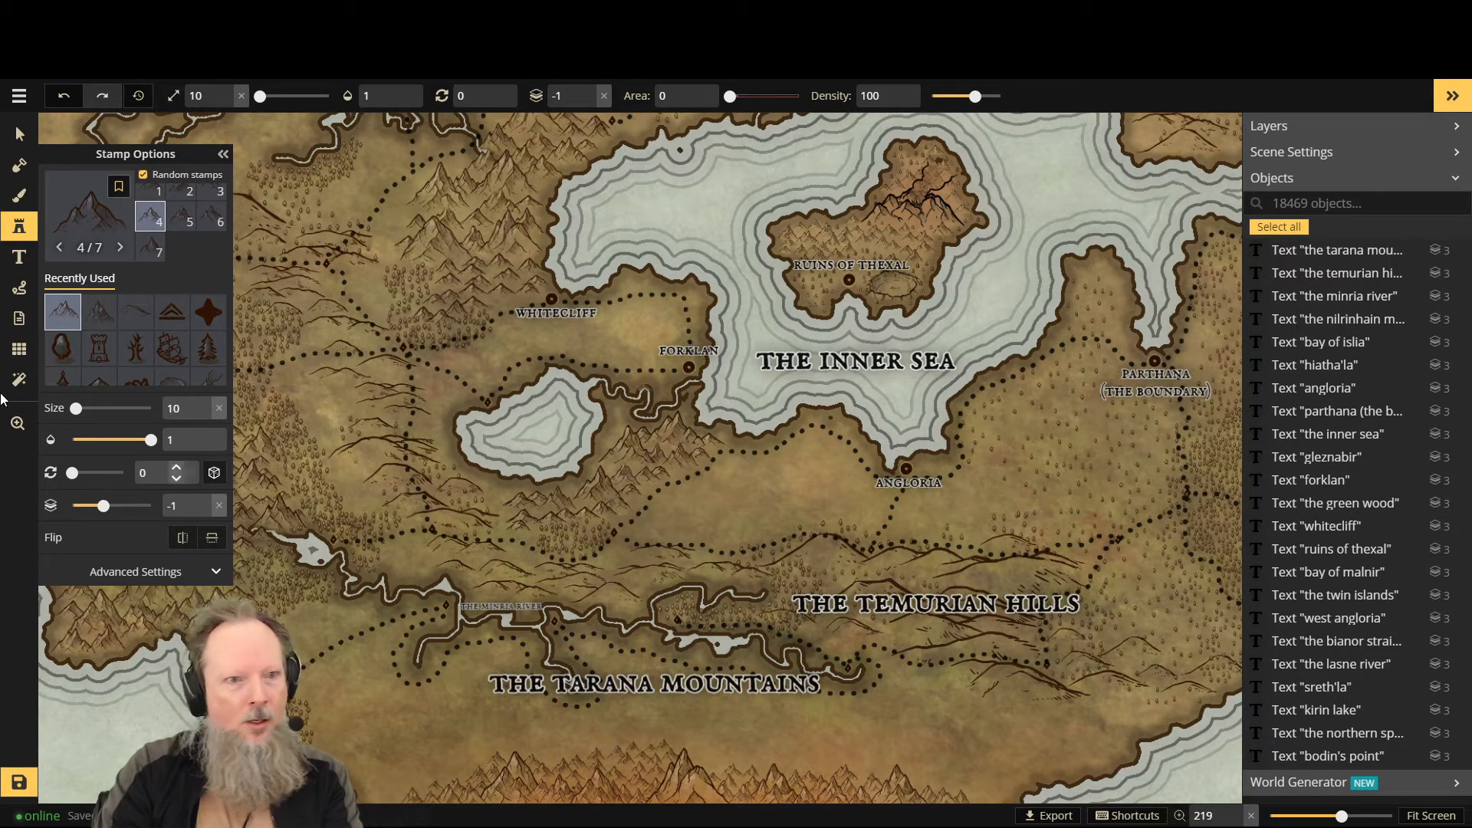
Step: Switch to the 13-stamp hills set at size 13 and place hills behind the central peak and along the range's eastern half
left_click(136, 312)
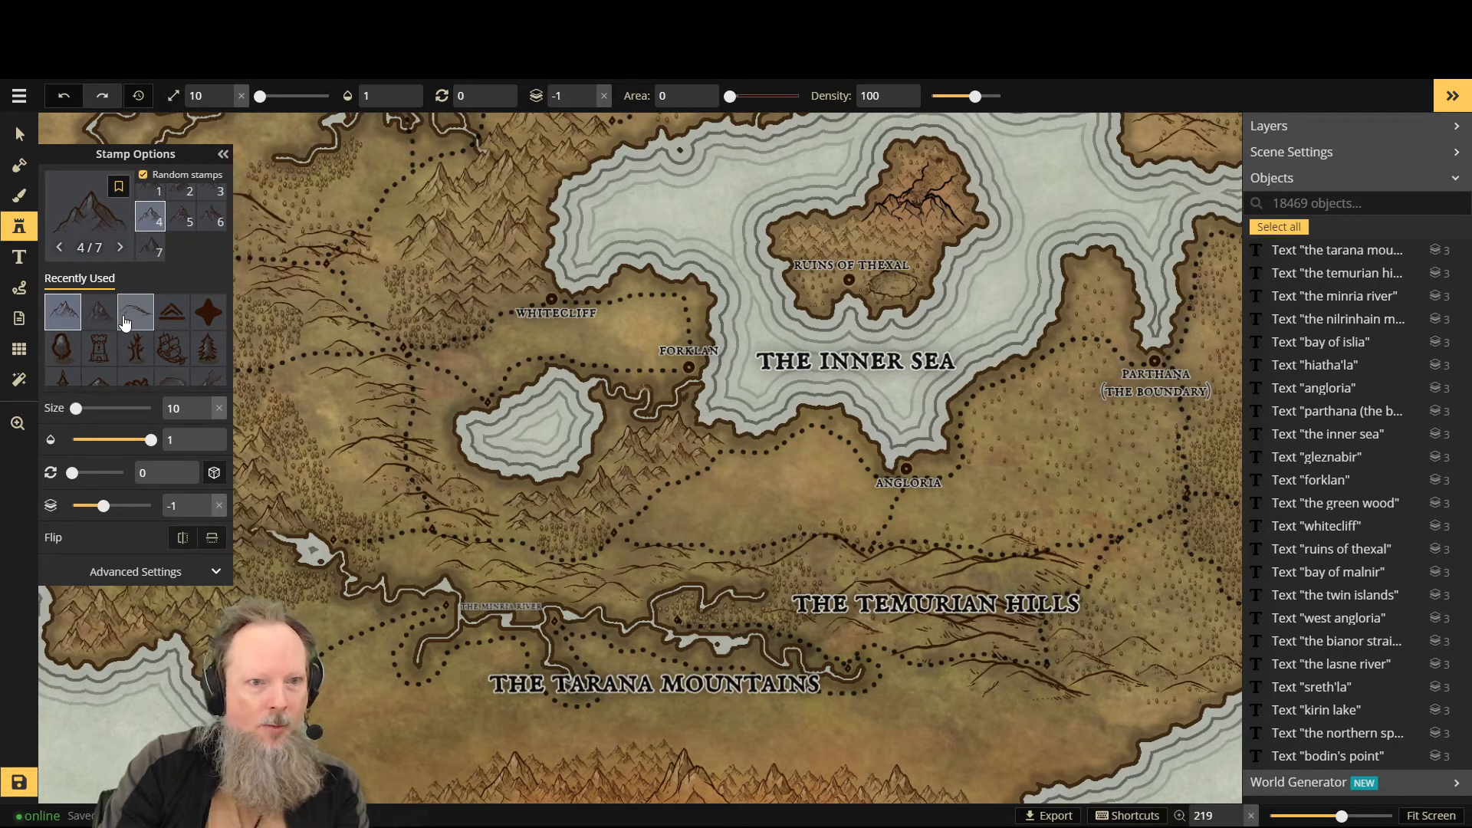
left_click(648, 740)
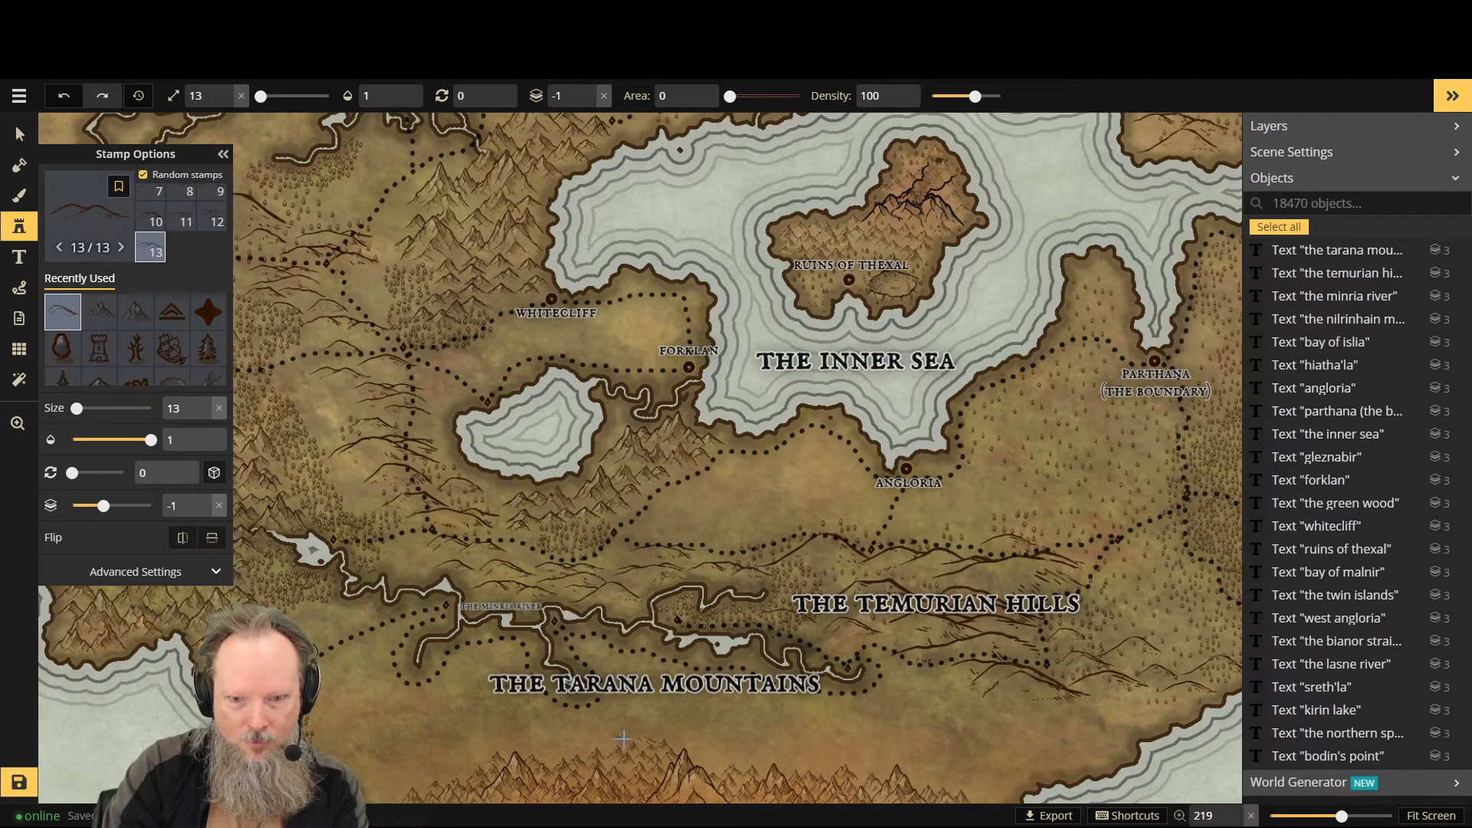
left_click(686, 743)
left_click(701, 755)
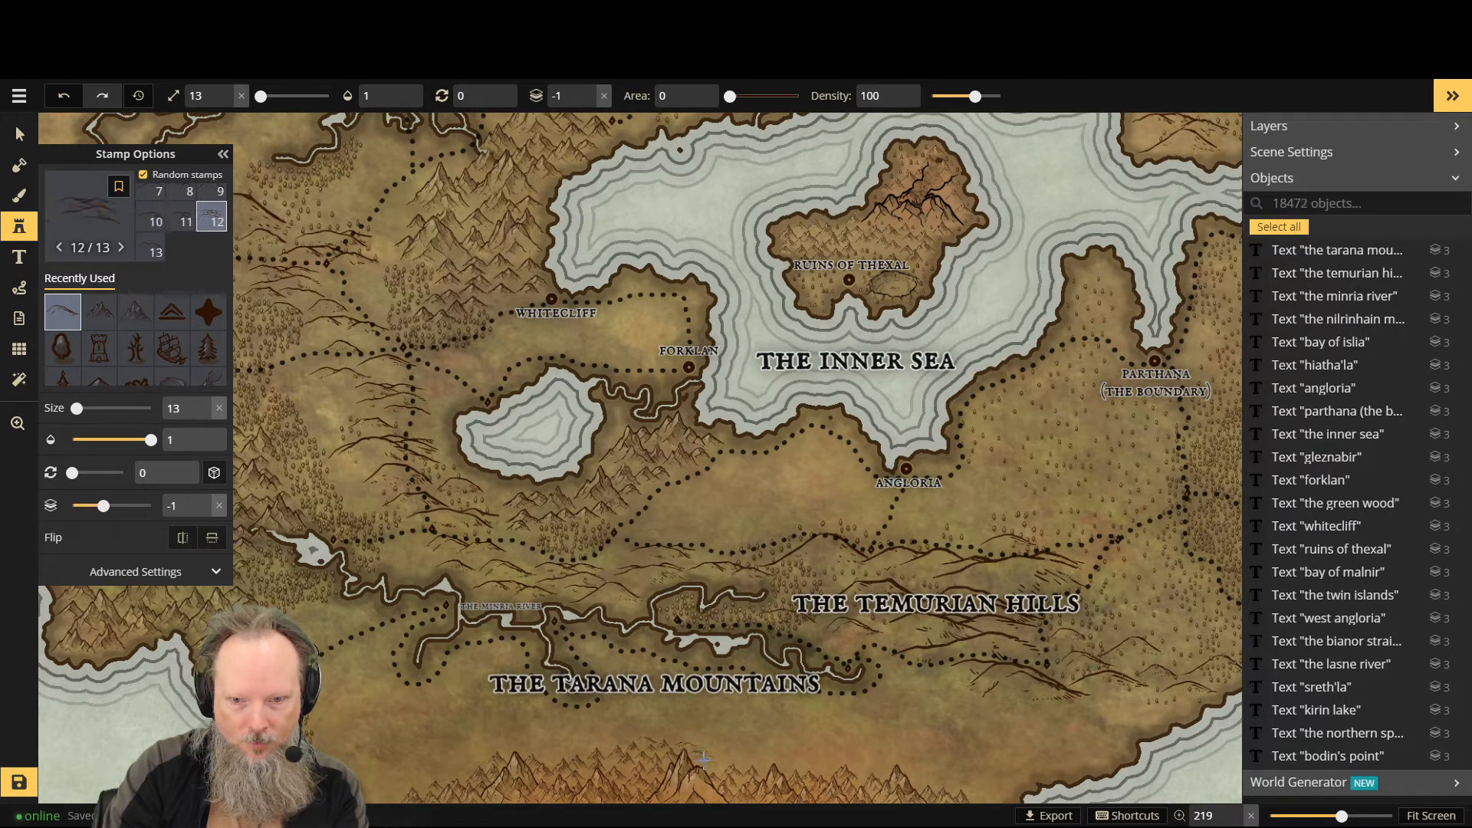
left_click(712, 764)
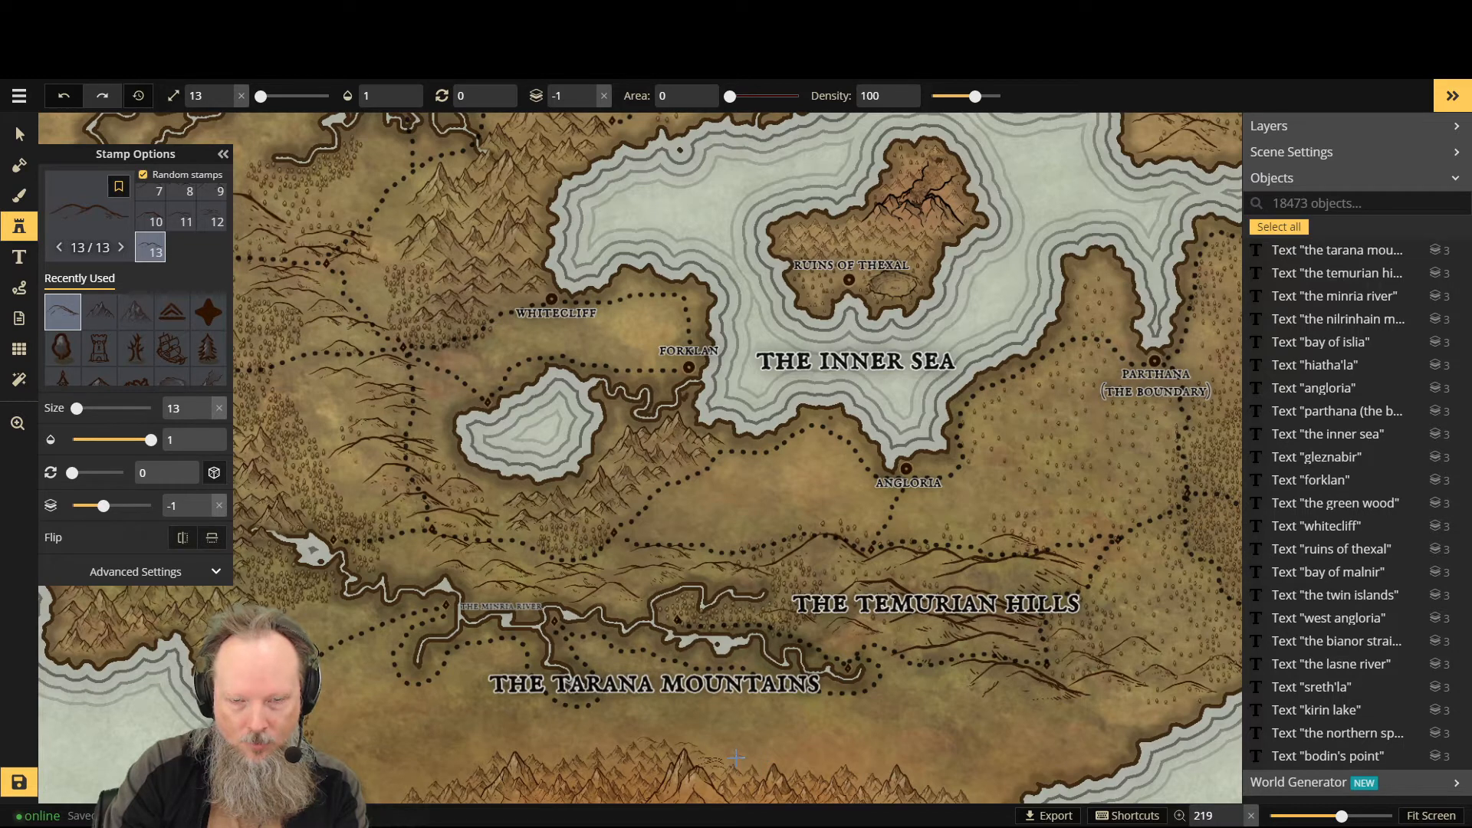
left_click(807, 757)
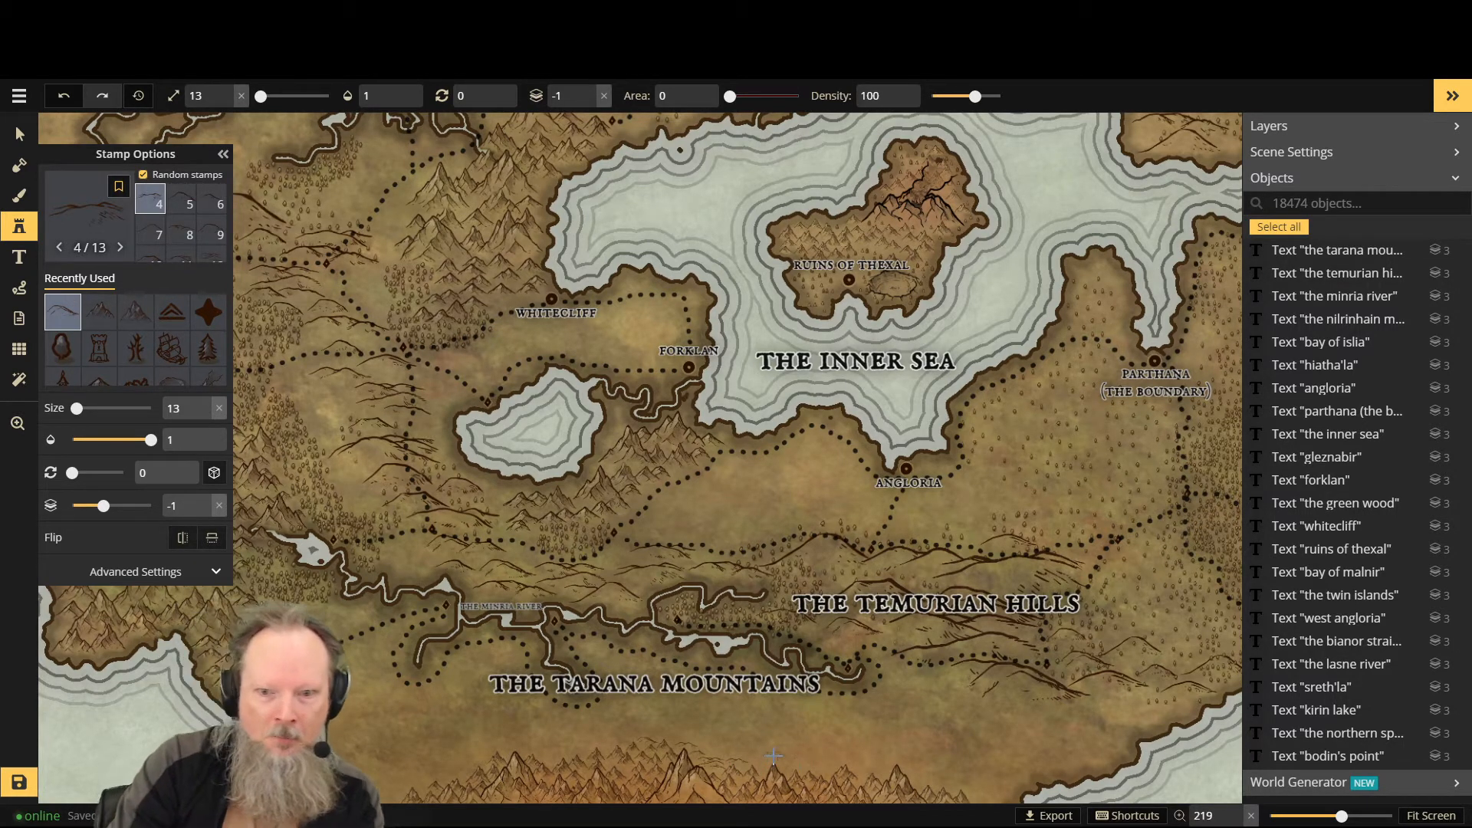
left_click(988, 796)
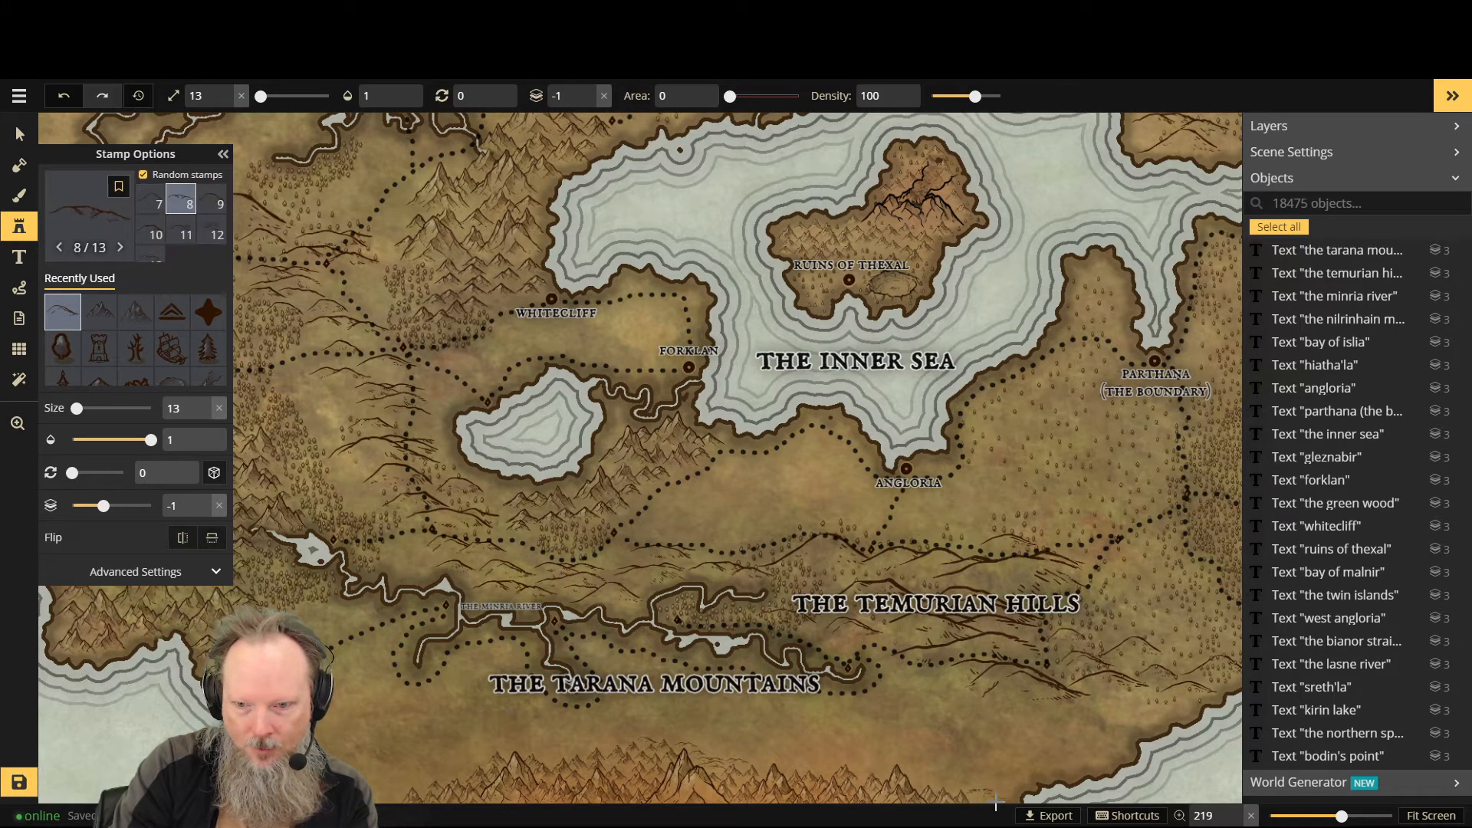
Step: Place size 13 hill stamps around the western tall peak and along the northern edge of the southern range's west end
left_click(539, 765)
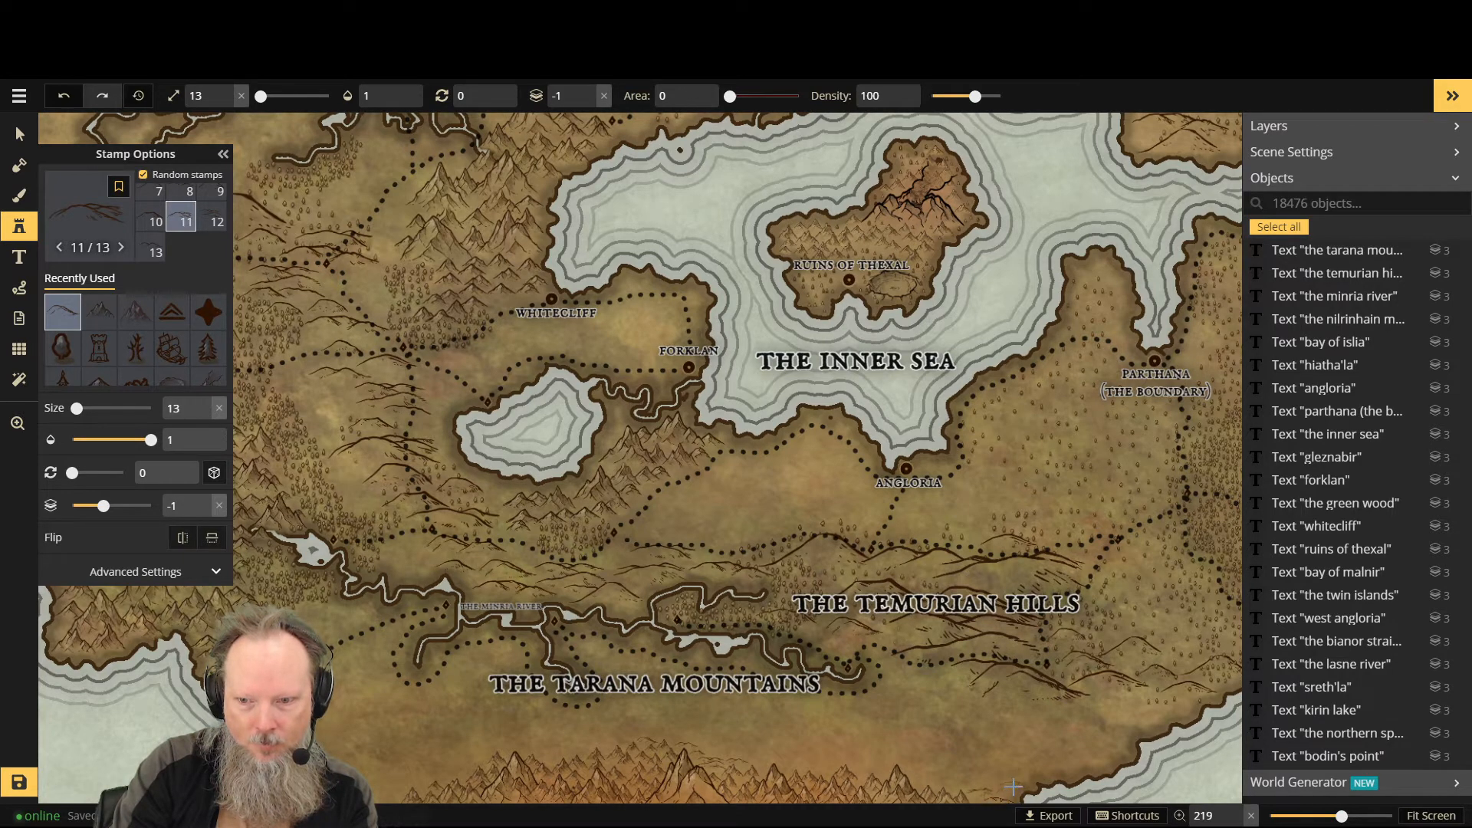
left_click(504, 730)
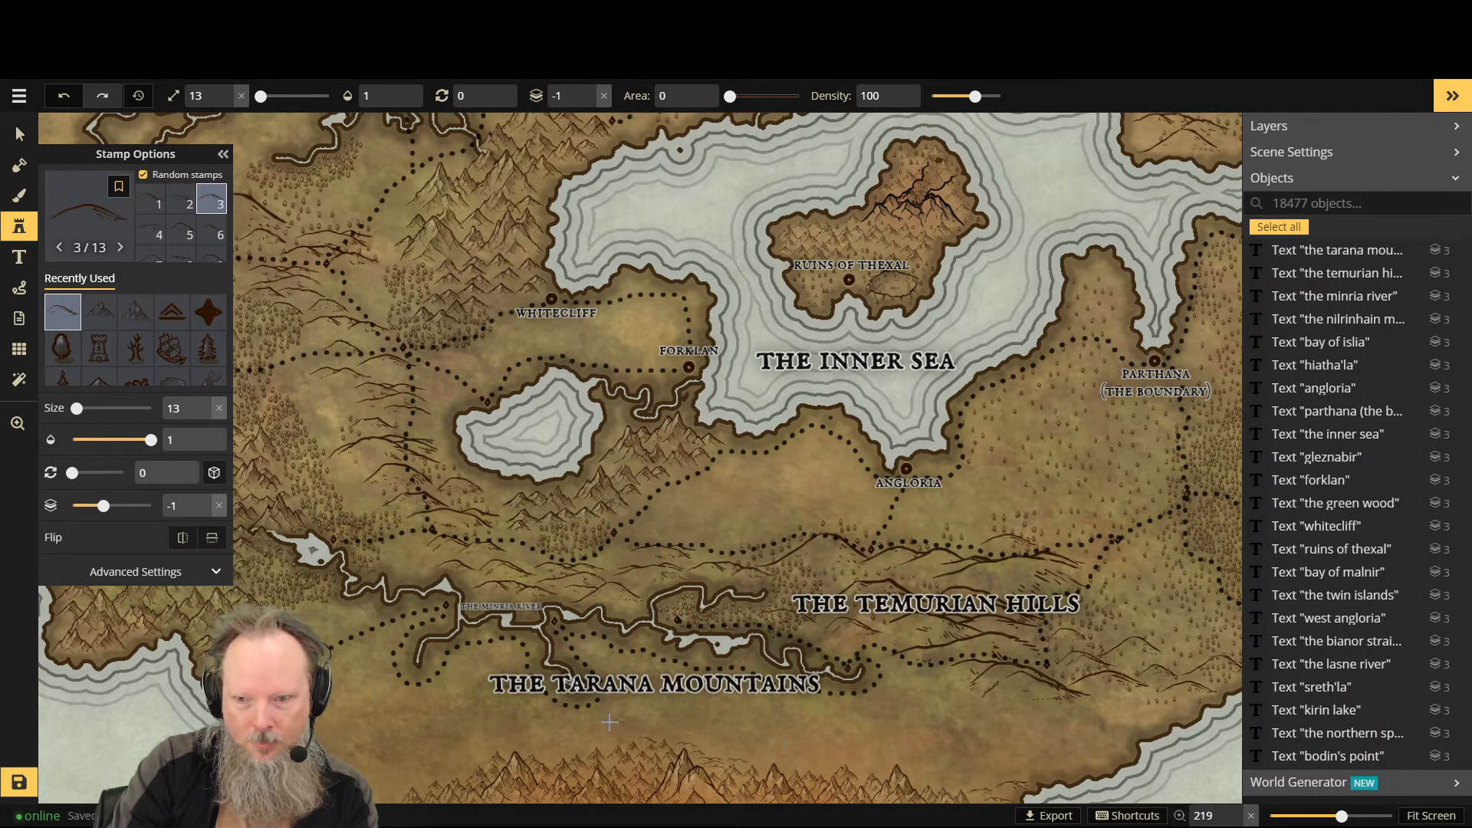
left_click(553, 757)
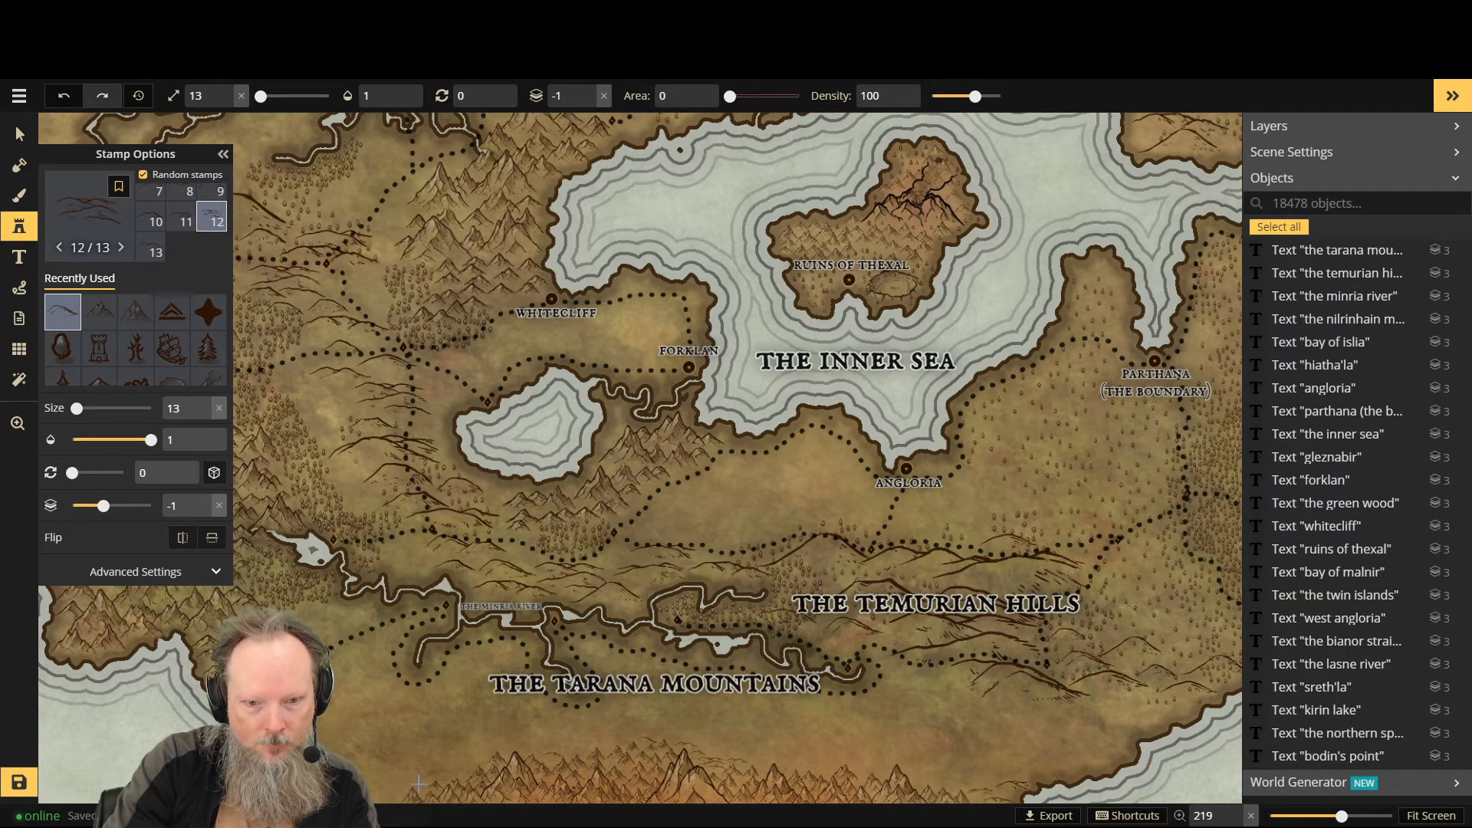
left_click(527, 793)
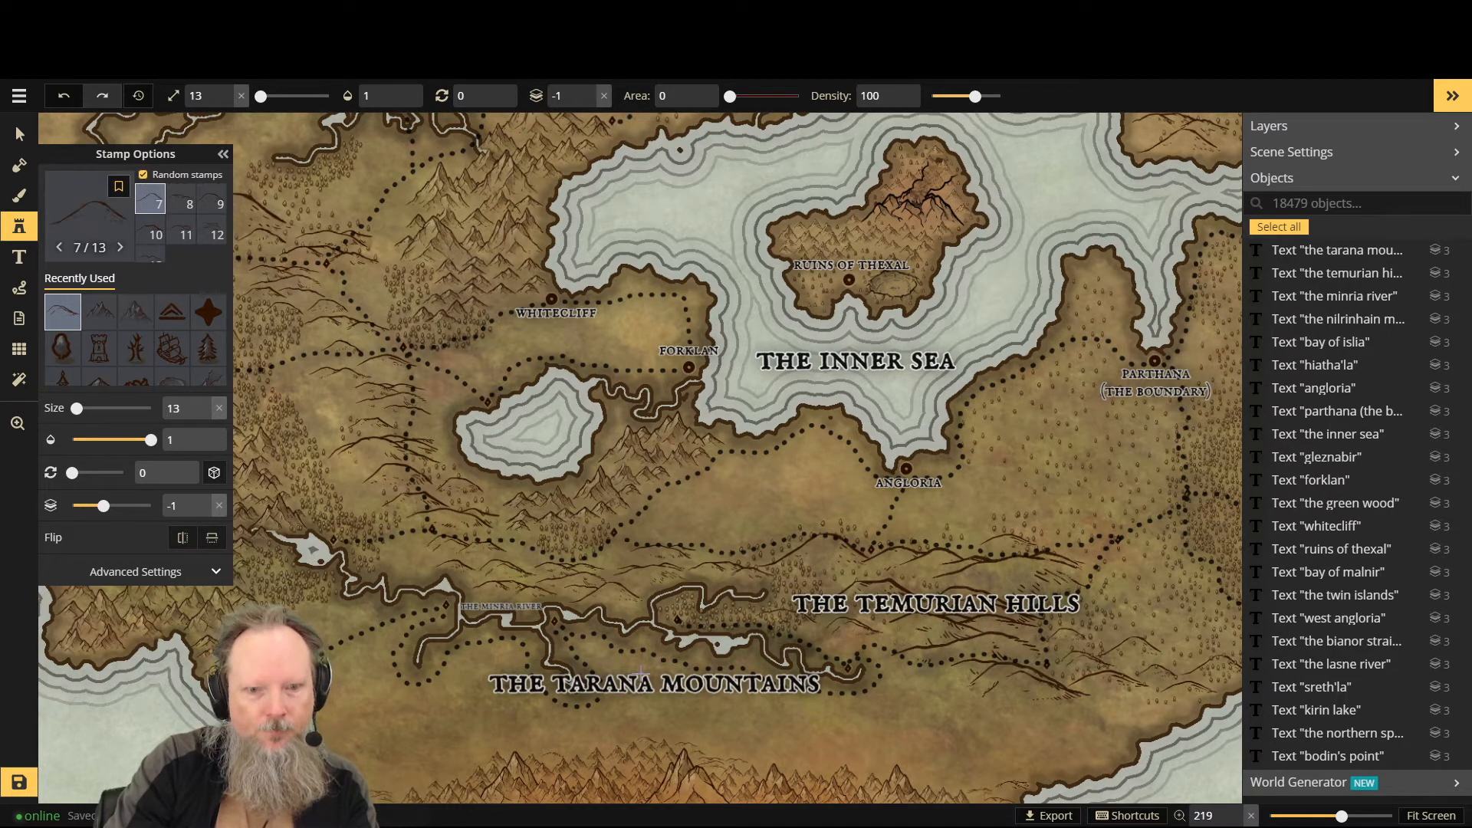
left_click(404, 784)
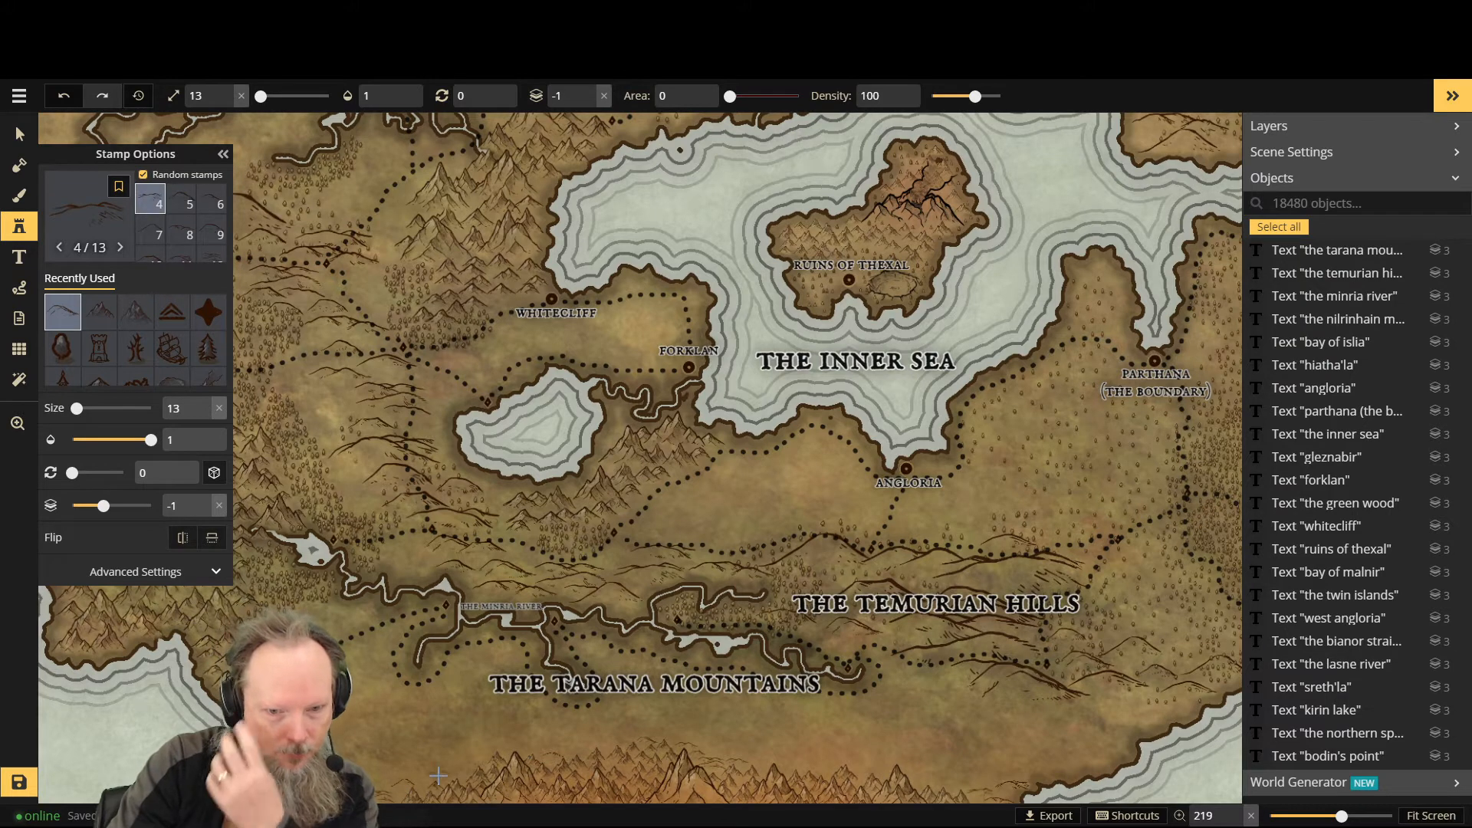
left_click(463, 770)
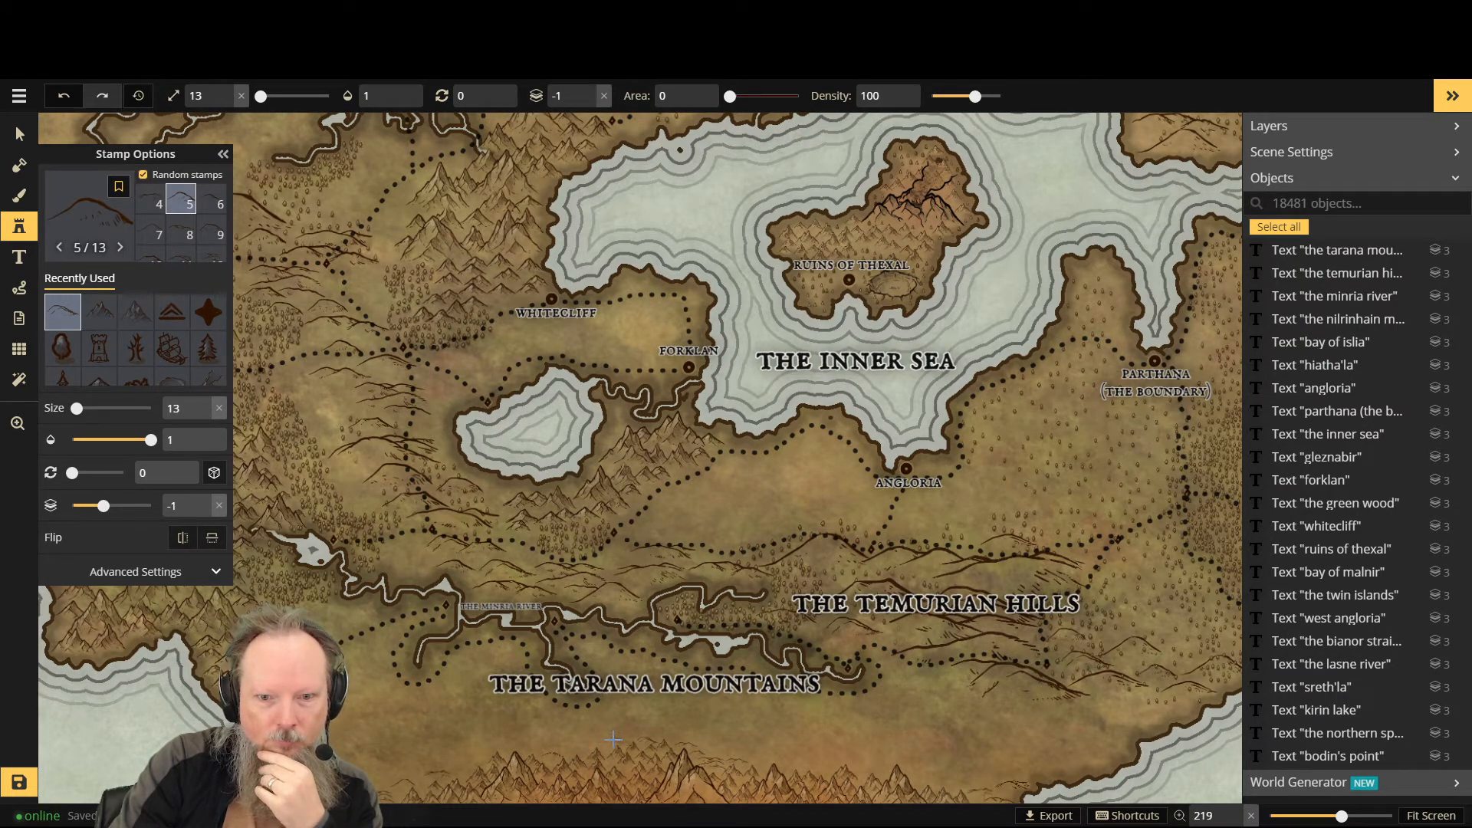
scroll(970, 682, "down", 3)
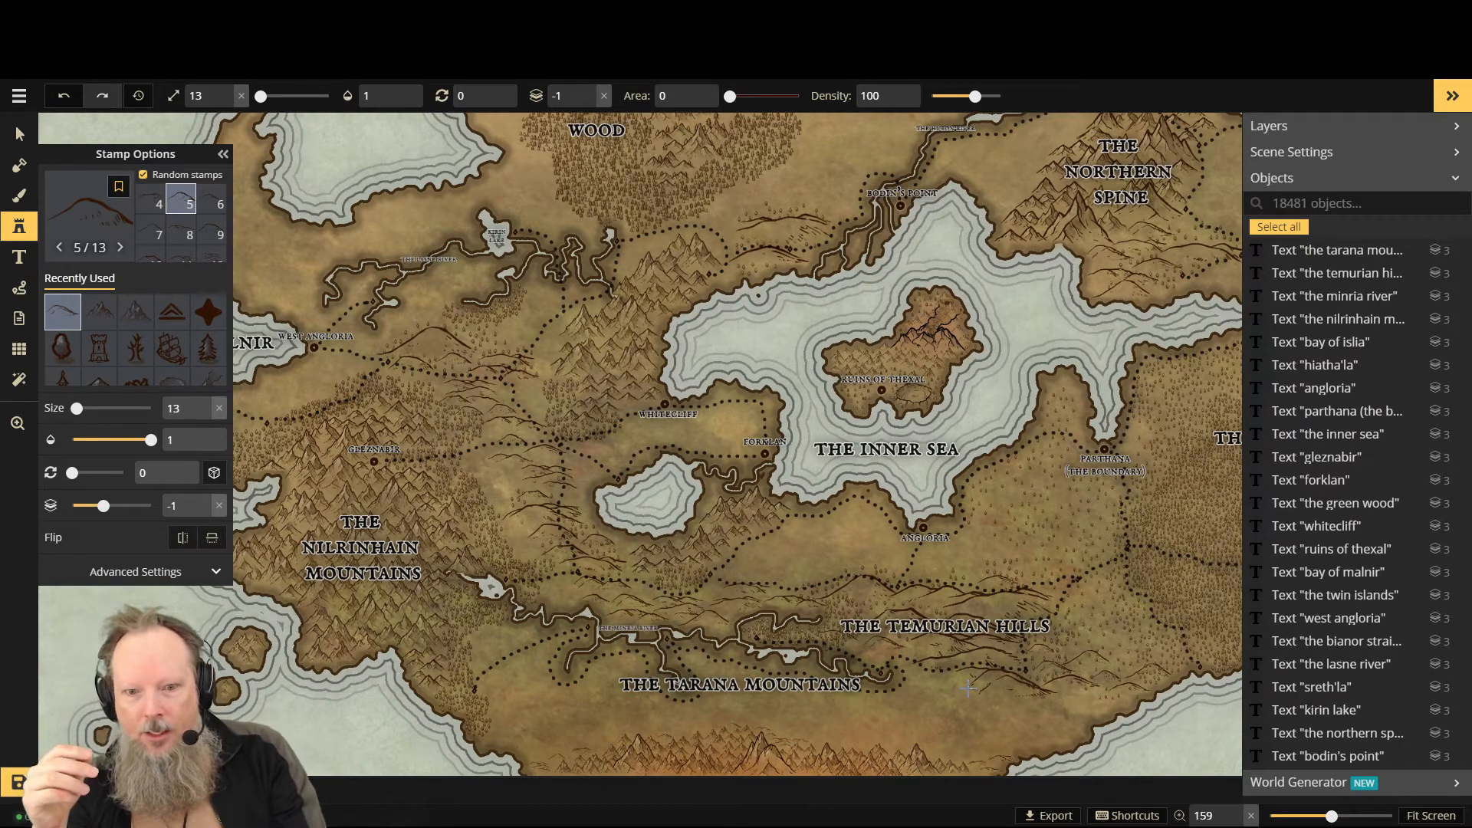
Step: Check the finished southern mountain range within the surrounding map and save the map
scroll(764, 773, "up", 3)
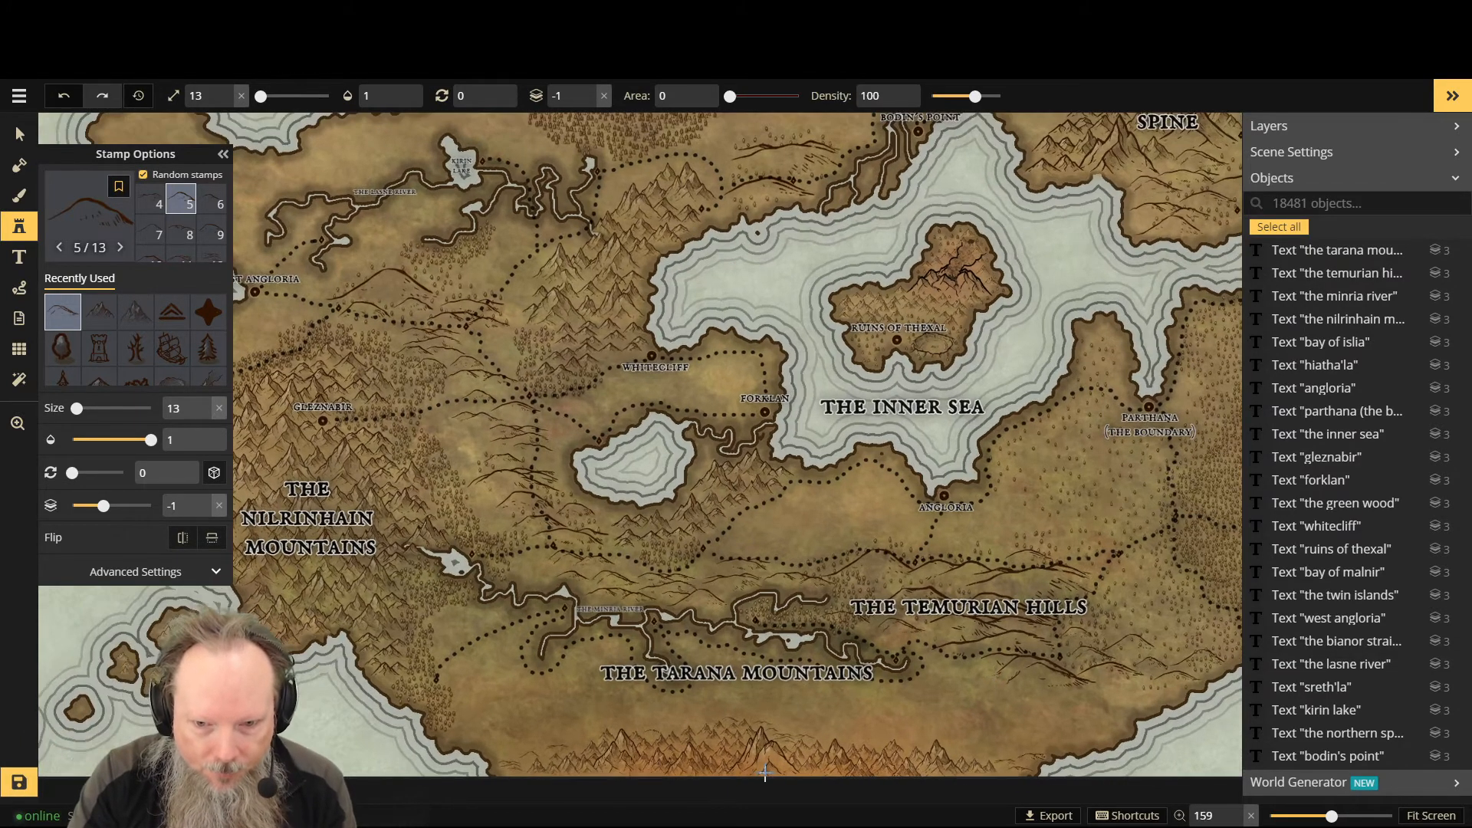
scroll(764, 773, "down", 4)
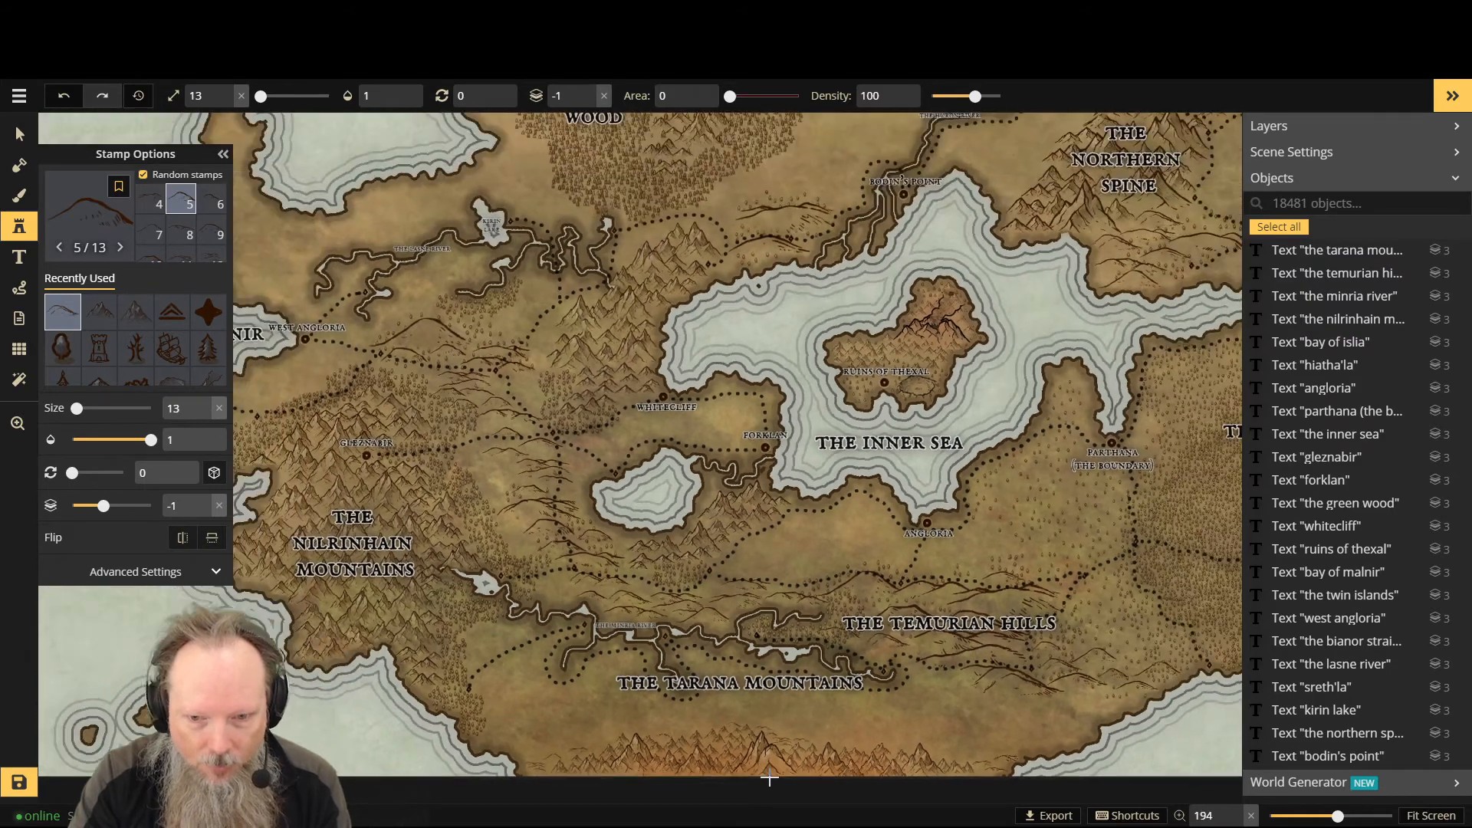
scroll(774, 775, "up", 2)
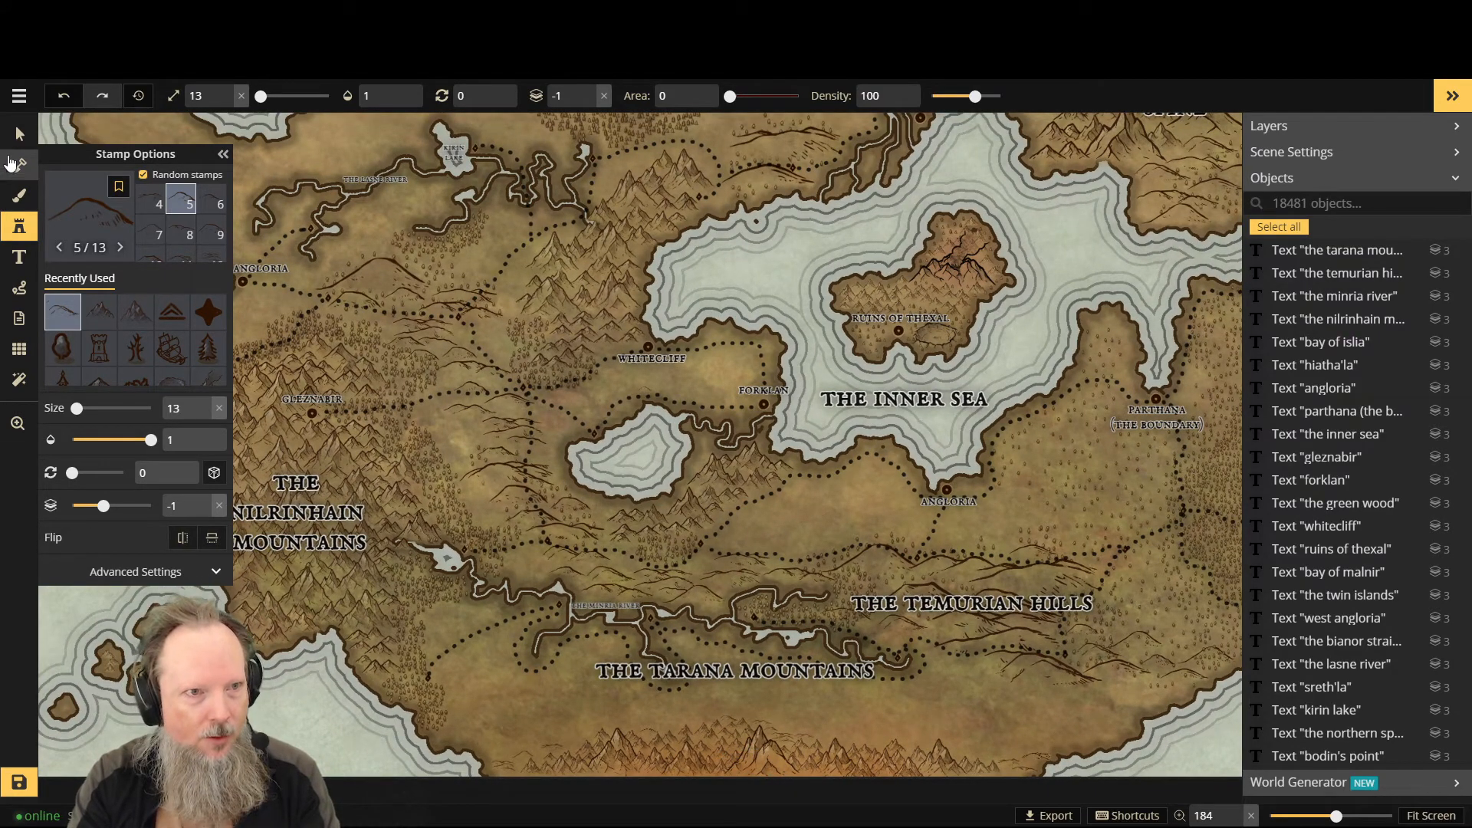
left_click(27, 786)
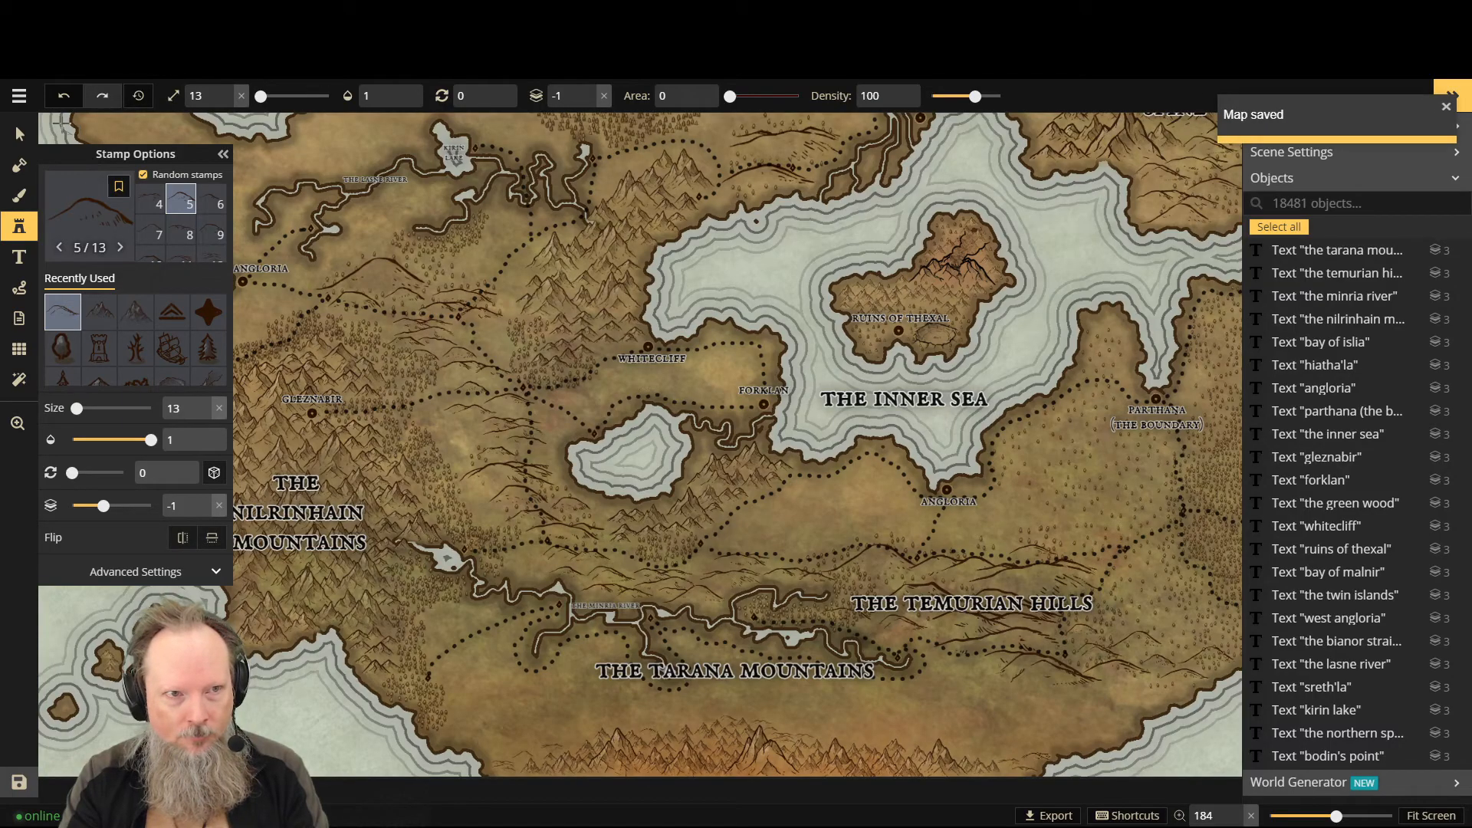
Step: Select all the mountain and hill stamps of the southern range together and nudge them slightly south
left_click(19, 134)
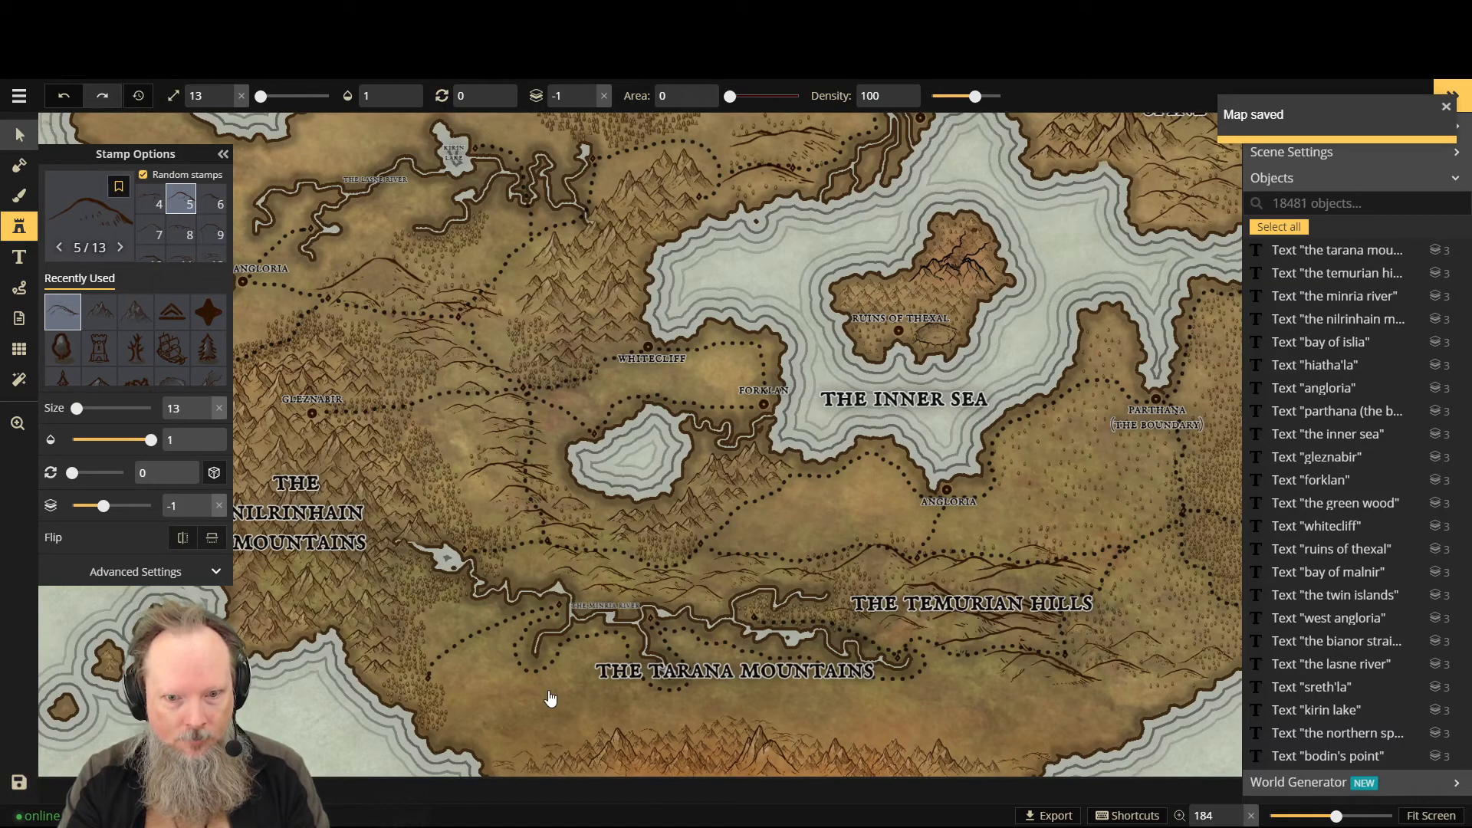
left_click(551, 740)
left_click_drag(610, 739, 1072, 811)
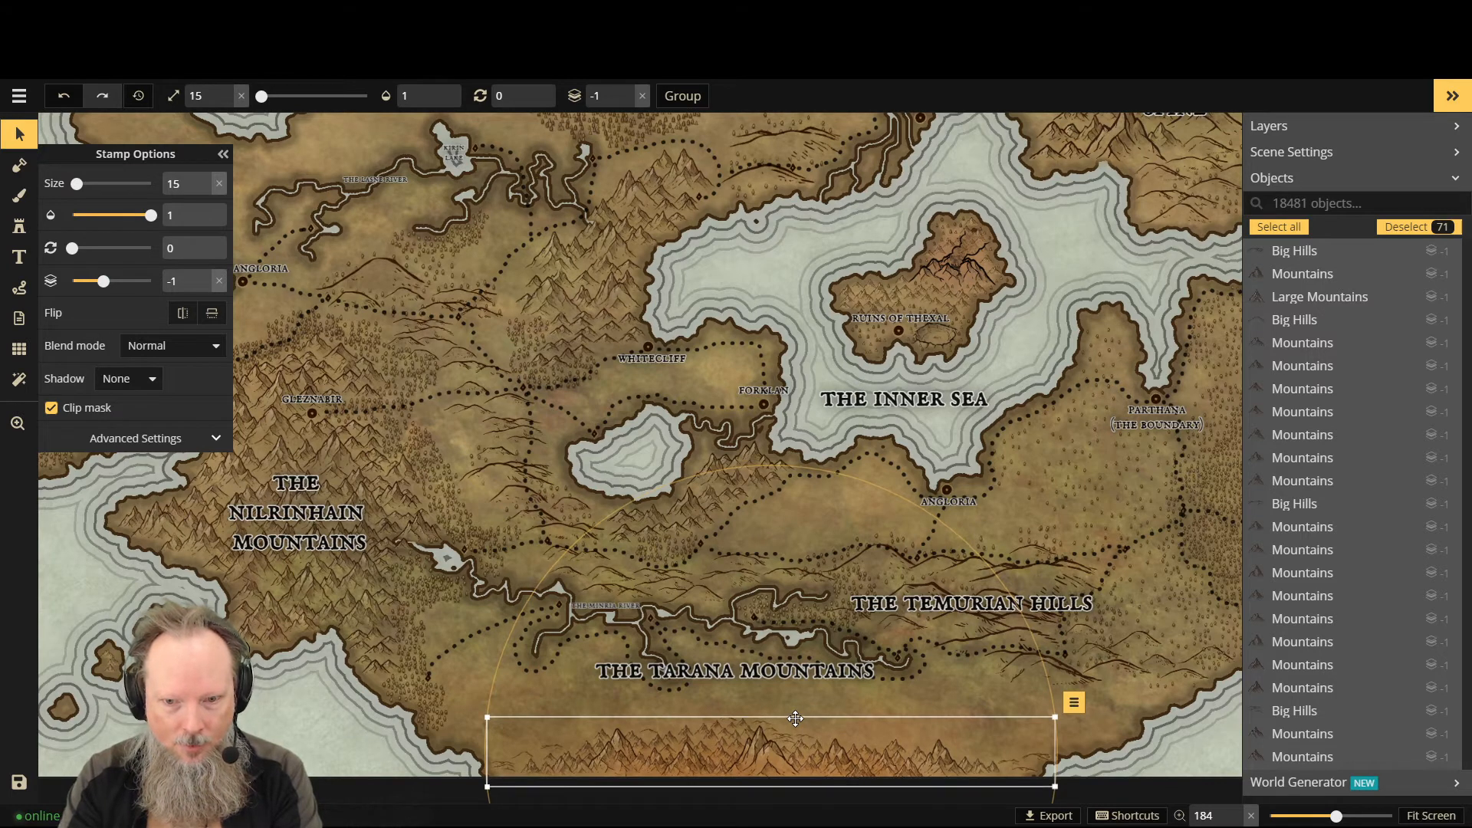
key("Down")
key("Down")
key("Down")
key("Down")
key("Down")
key("Down")
key("Down")
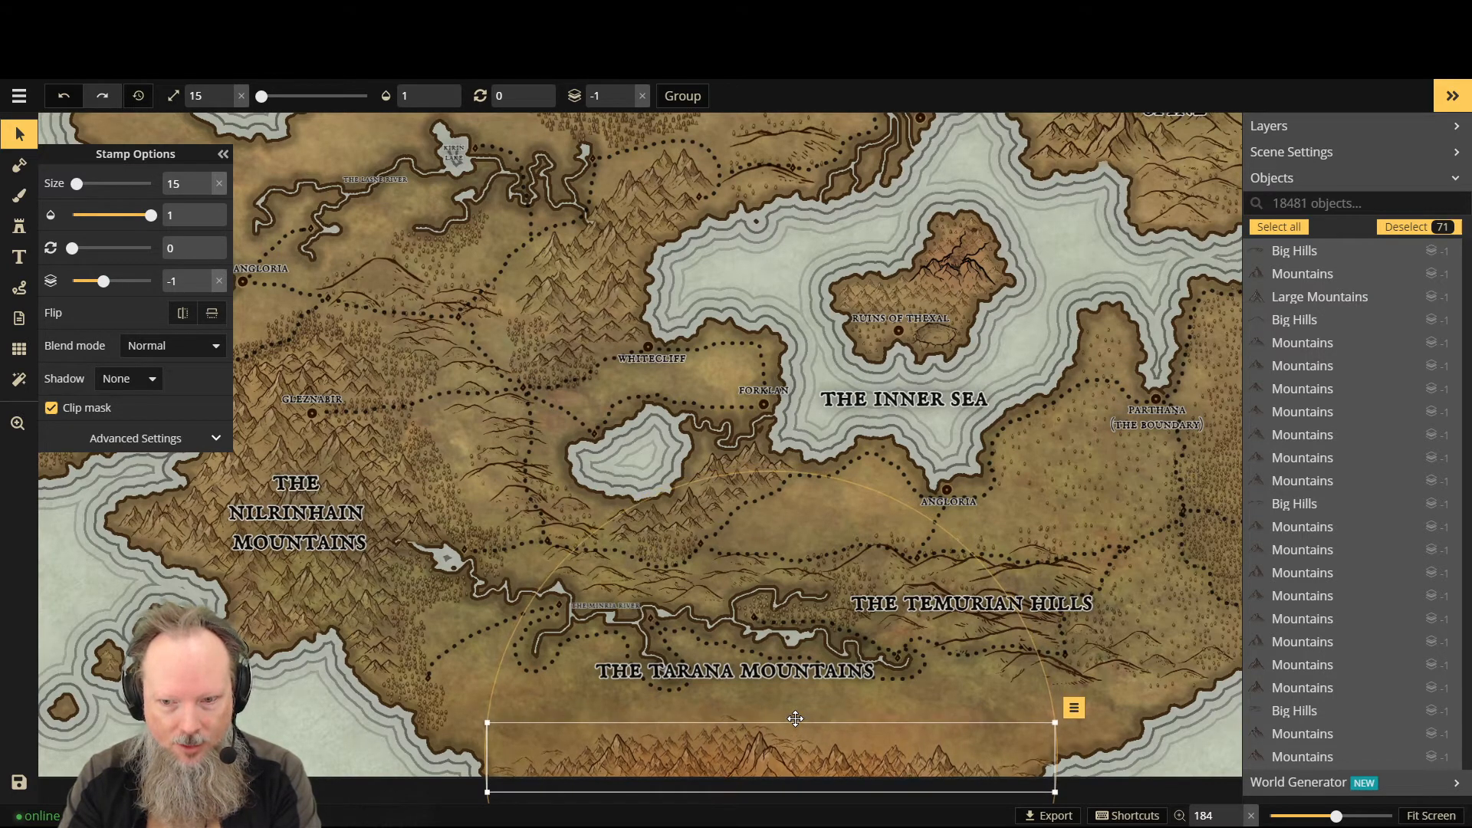
Step: Nudge the selected southern range stamps slightly west and a touch farther south, then deselect them
key("Left")
key("Left")
key("Left")
key("Left")
key("Left")
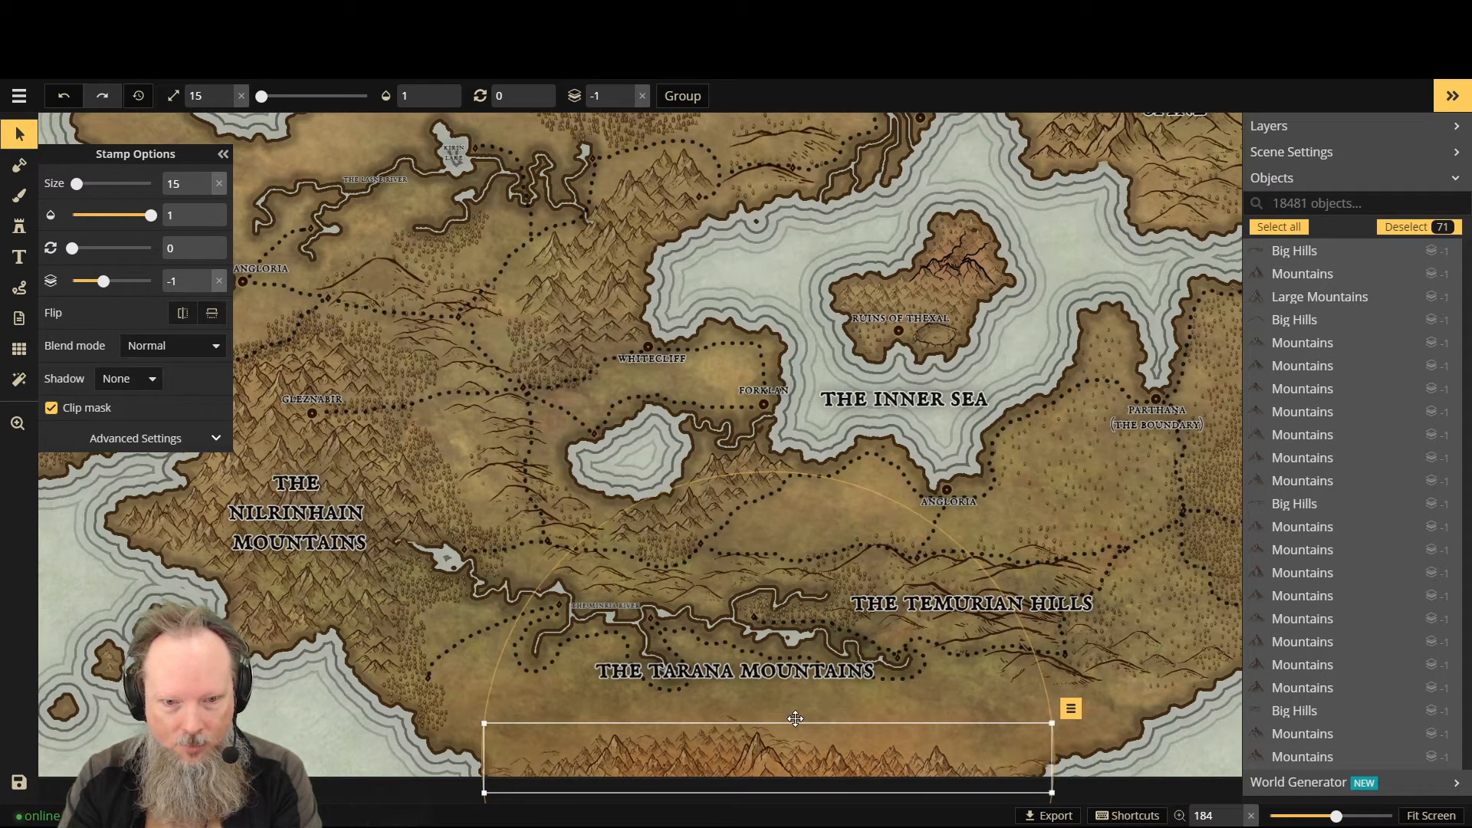
key("Left")
key("Left")
key("Left")
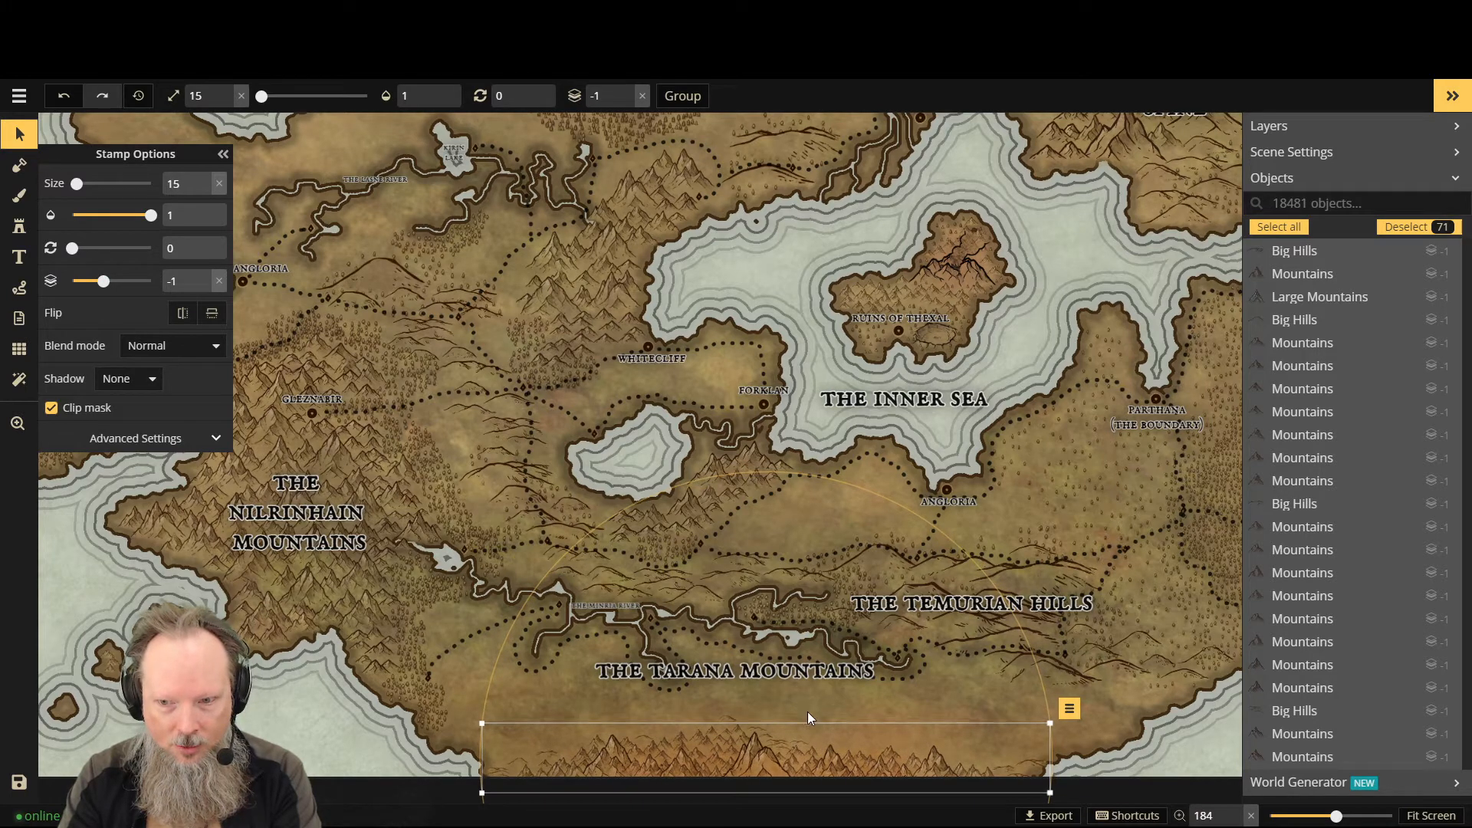
key("Down")
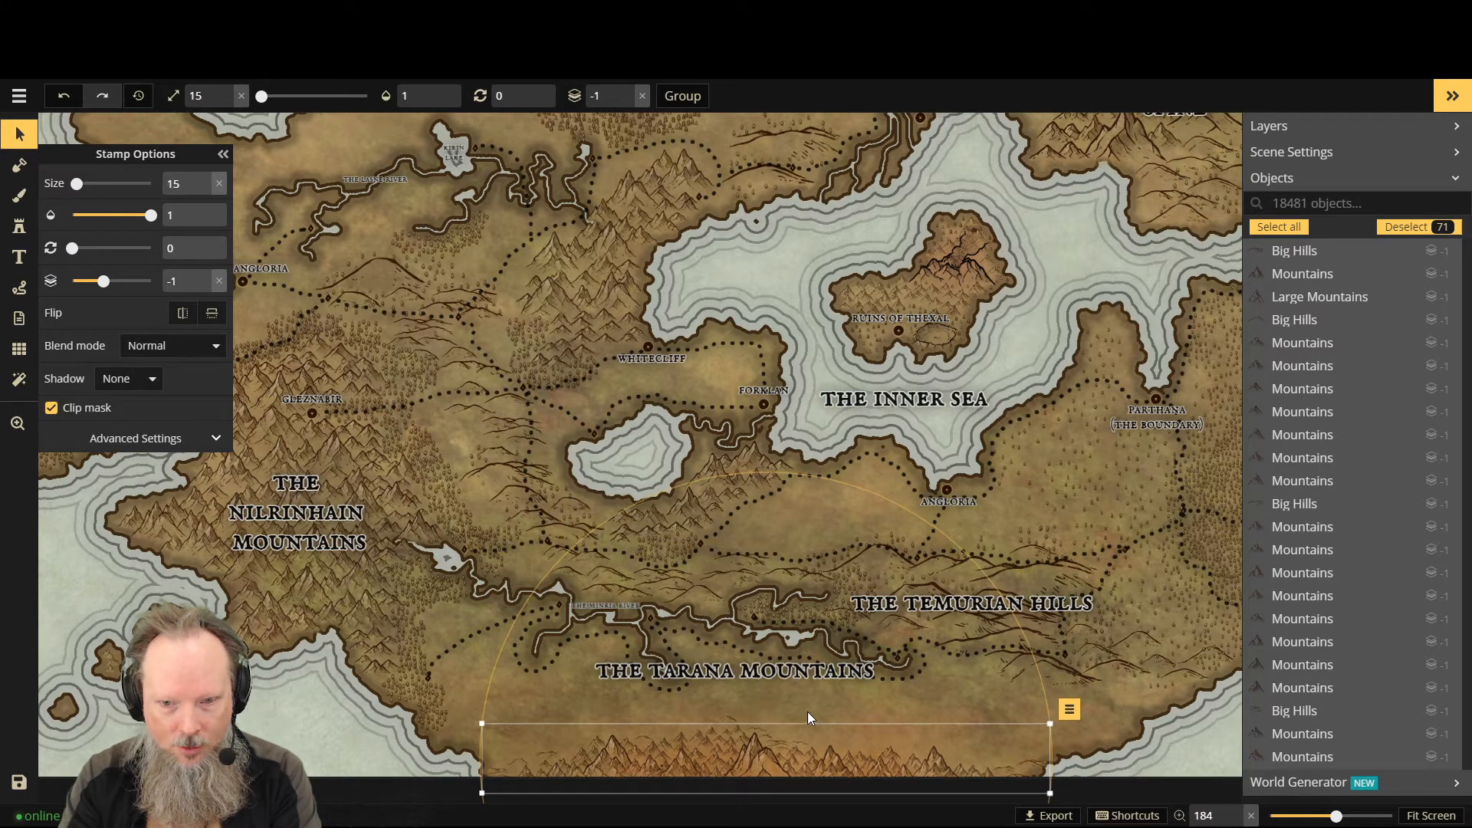
key("Down")
key("Down")
key("Down")
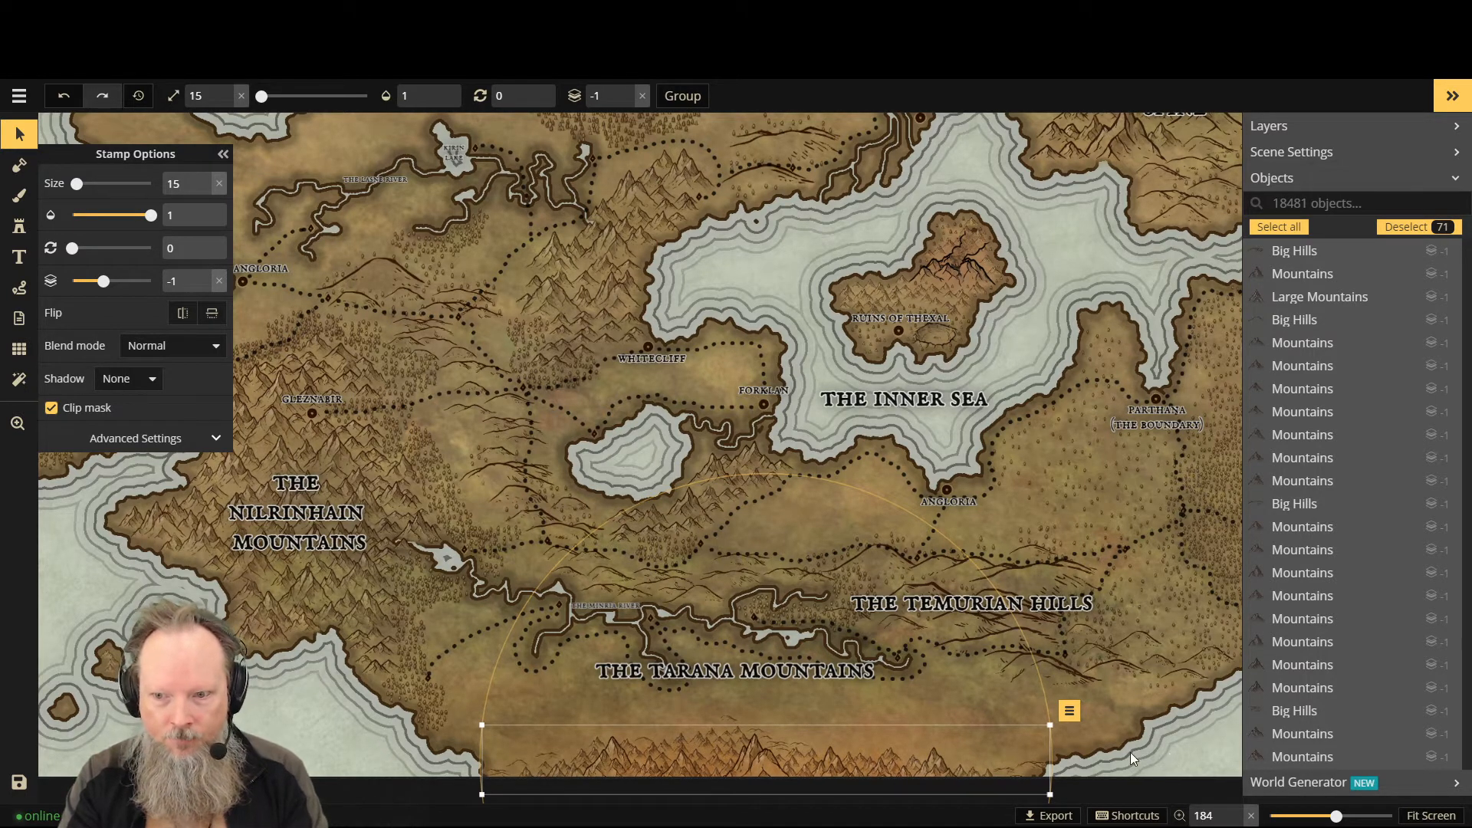
left_click(19, 137)
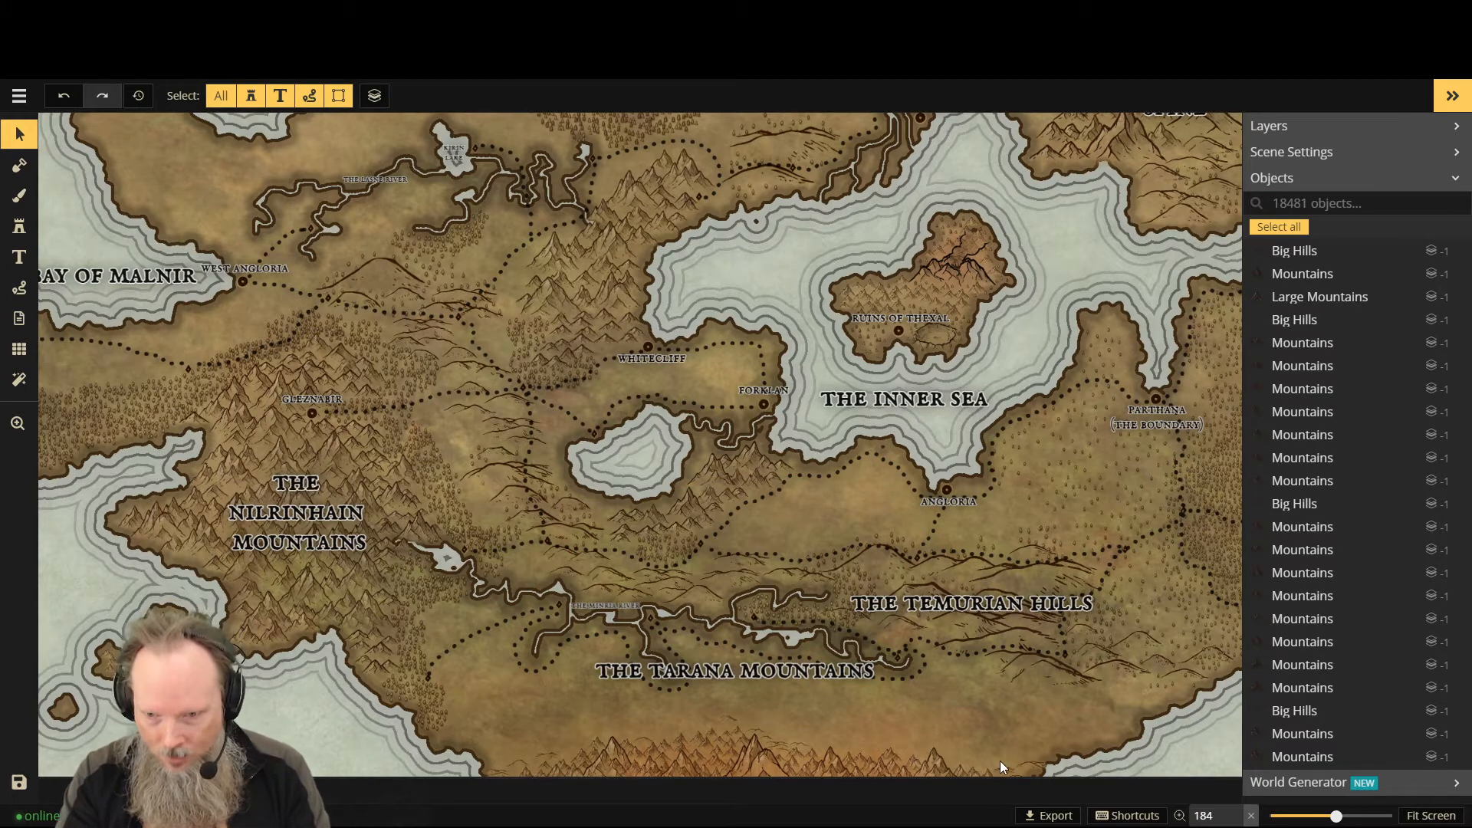
Step: Select the single hill stamp at the southern range's east end and nudge it slightly west and south
scroll(1000, 760, "up", 1)
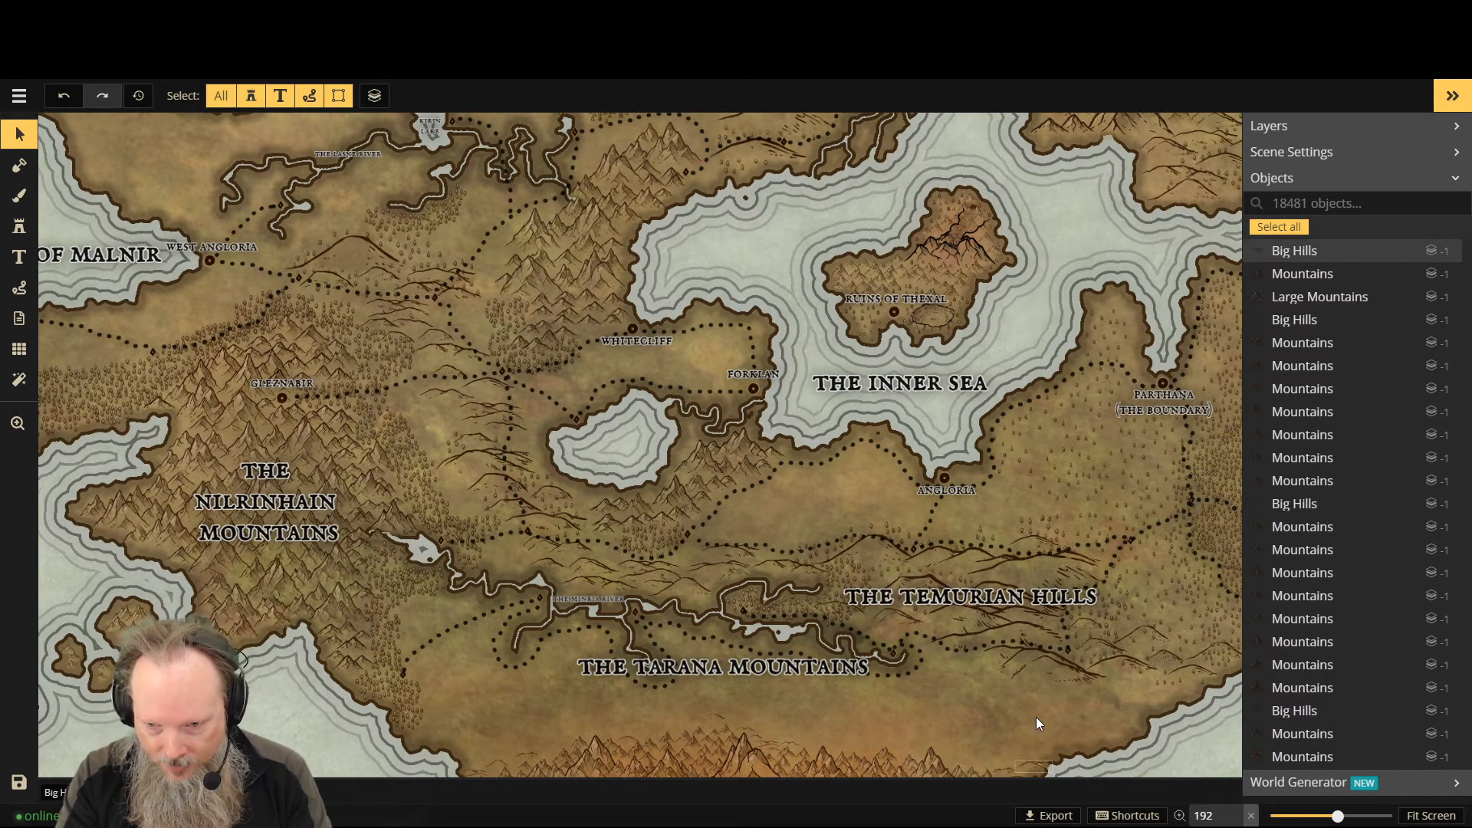
left_click(1033, 762)
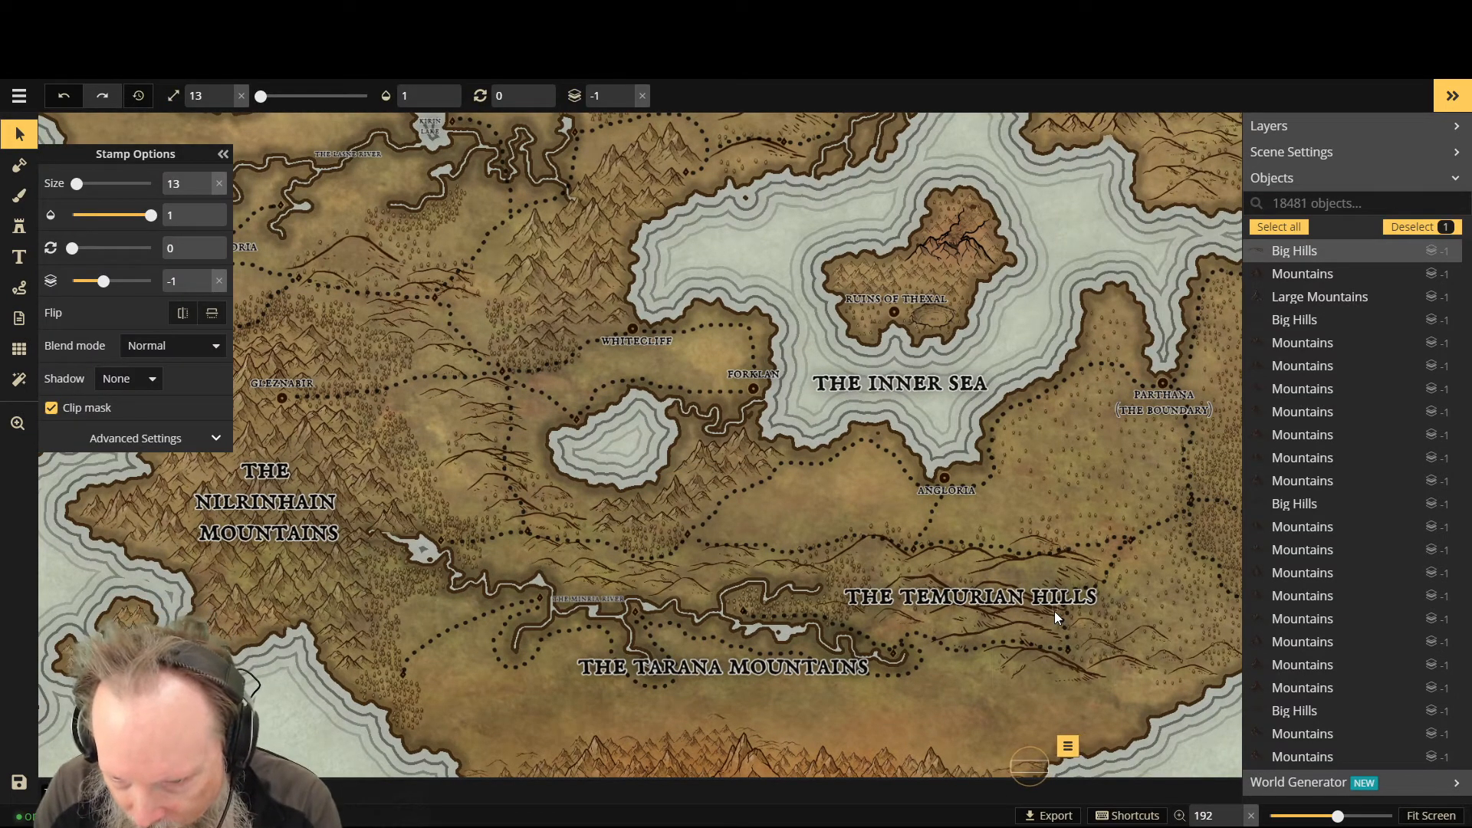
key("Up")
key("Up")
key("Left")
key("Left")
key("Left")
key("Up")
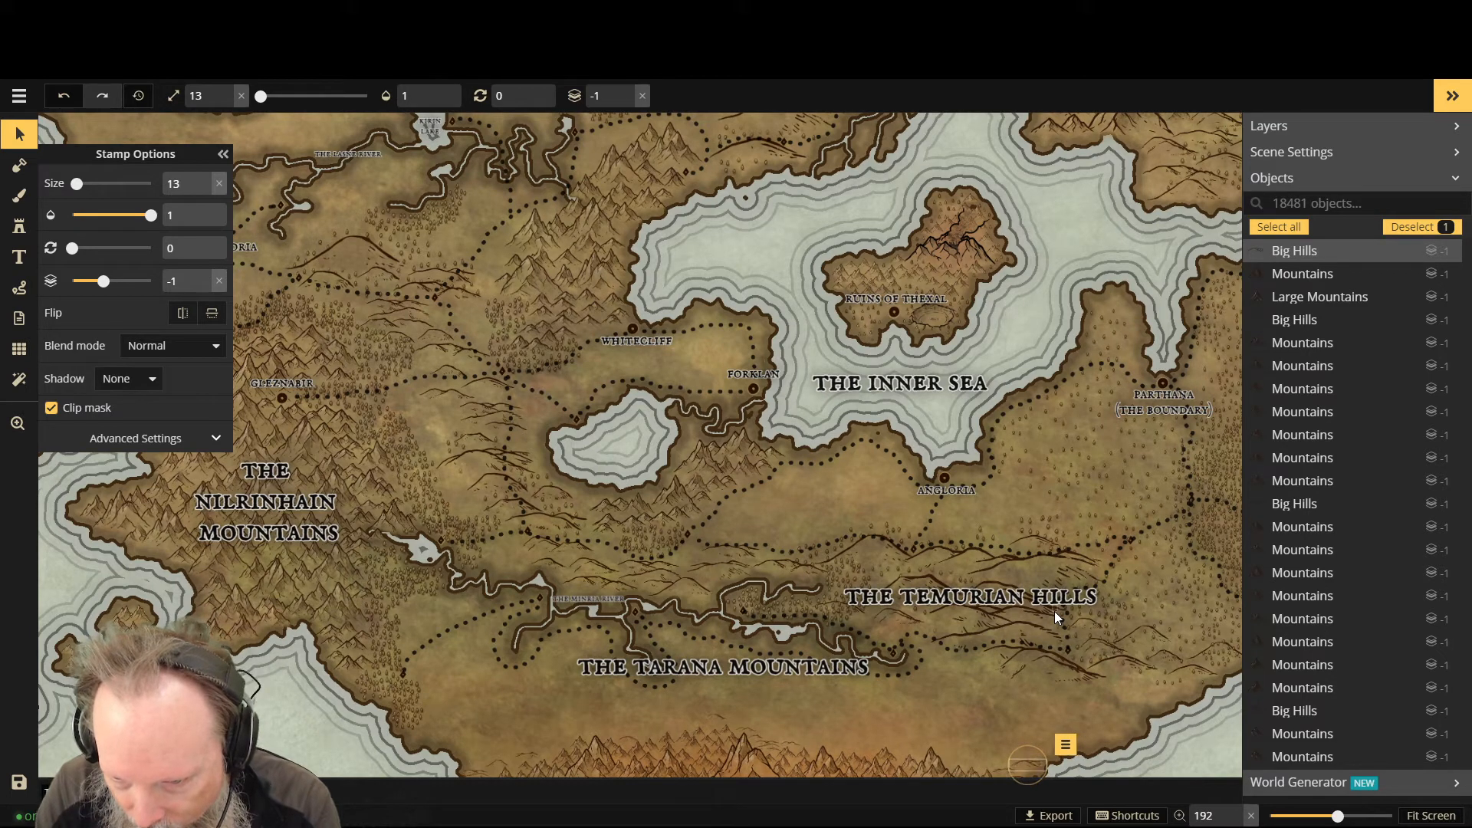
key("Down")
key("Down")
key("Down")
key("Down")
key("Down")
key("Down")
key("Down")
key("Up")
key("Up")
key("Up")
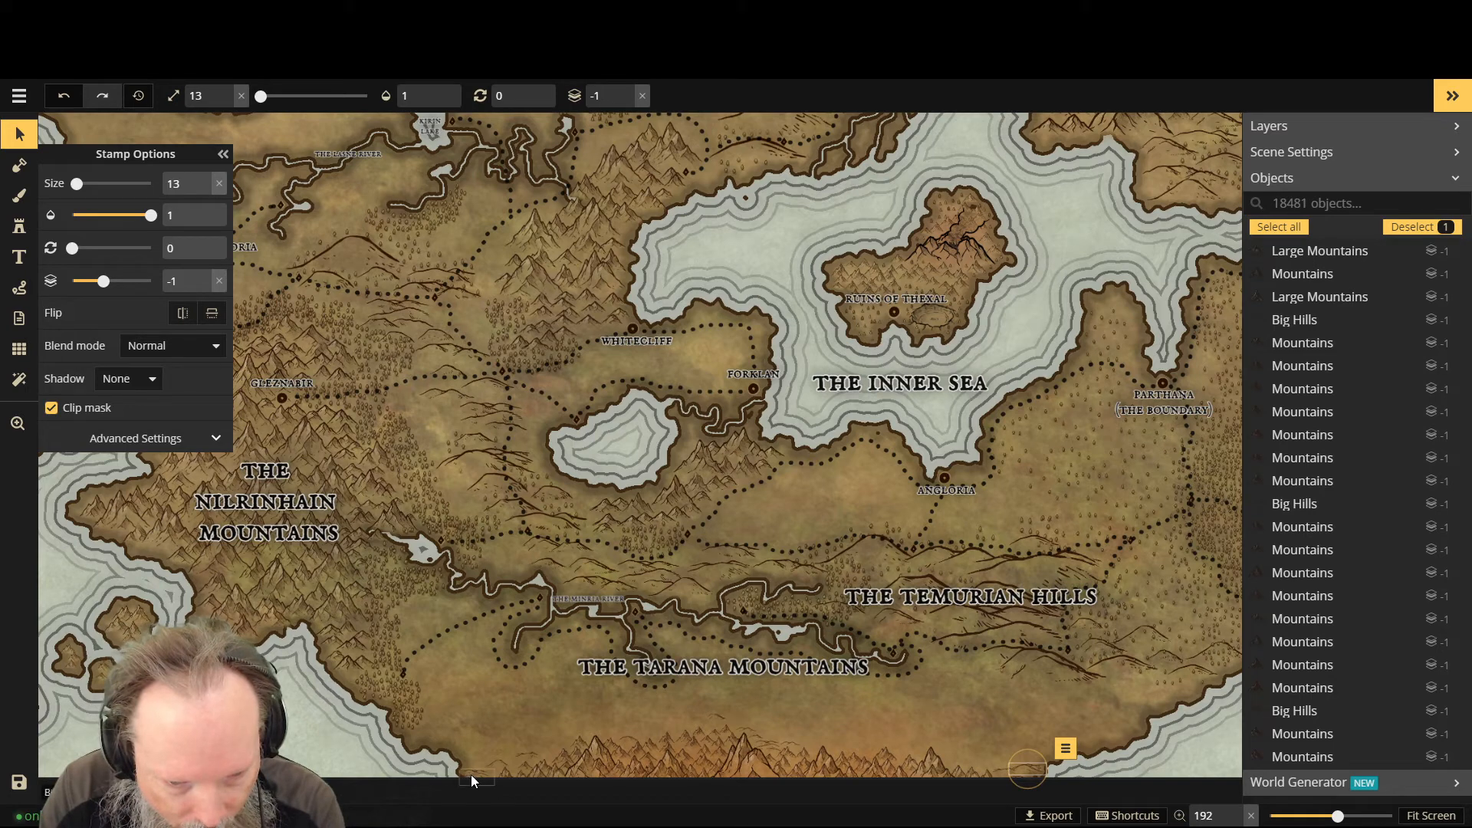
Step: Nudge the hill stamp just north of the range's central peak slightly southwest, closer to the mountains, and deselect it
left_click(531, 742)
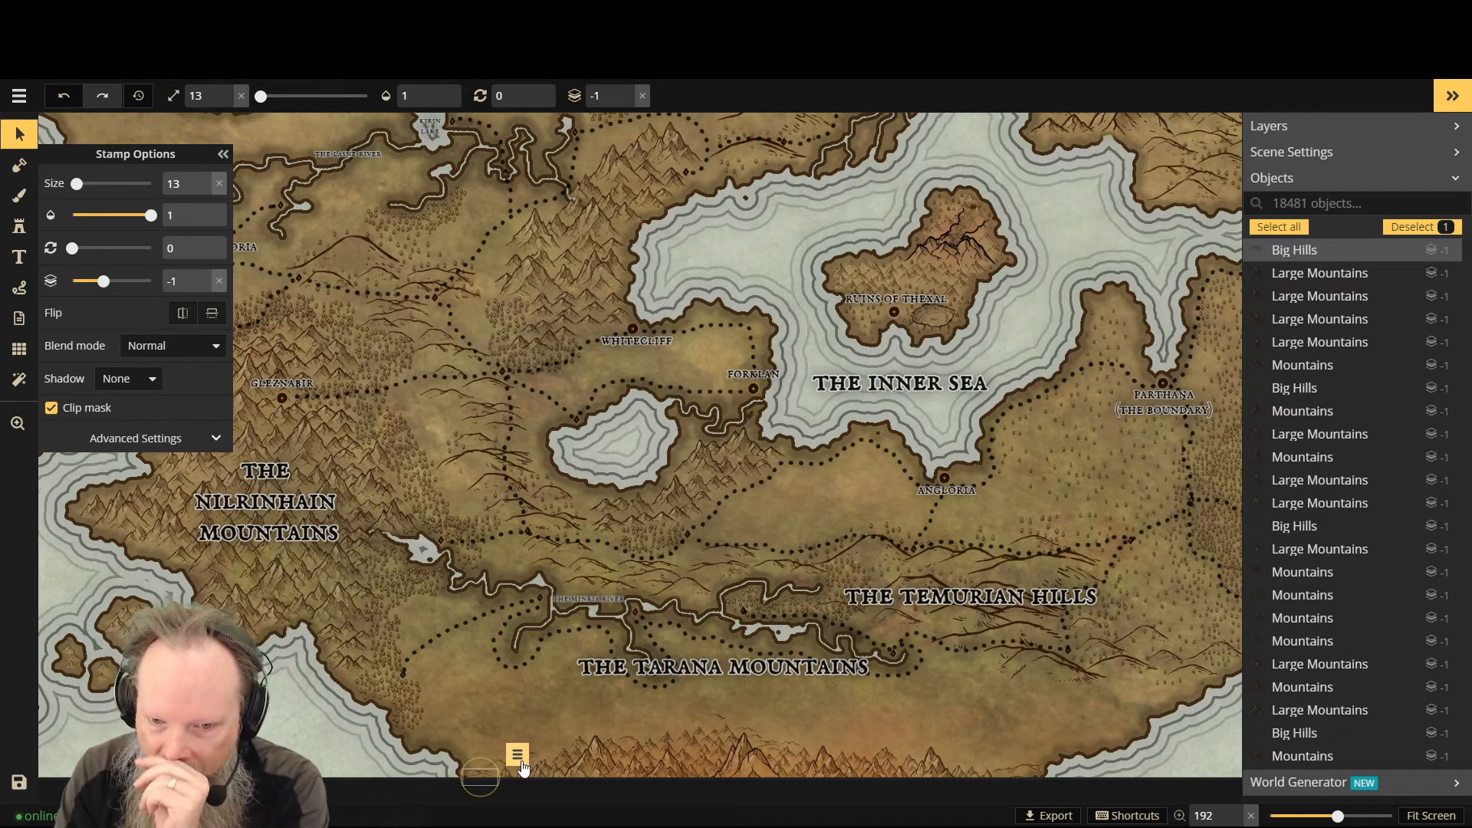
left_click(779, 696)
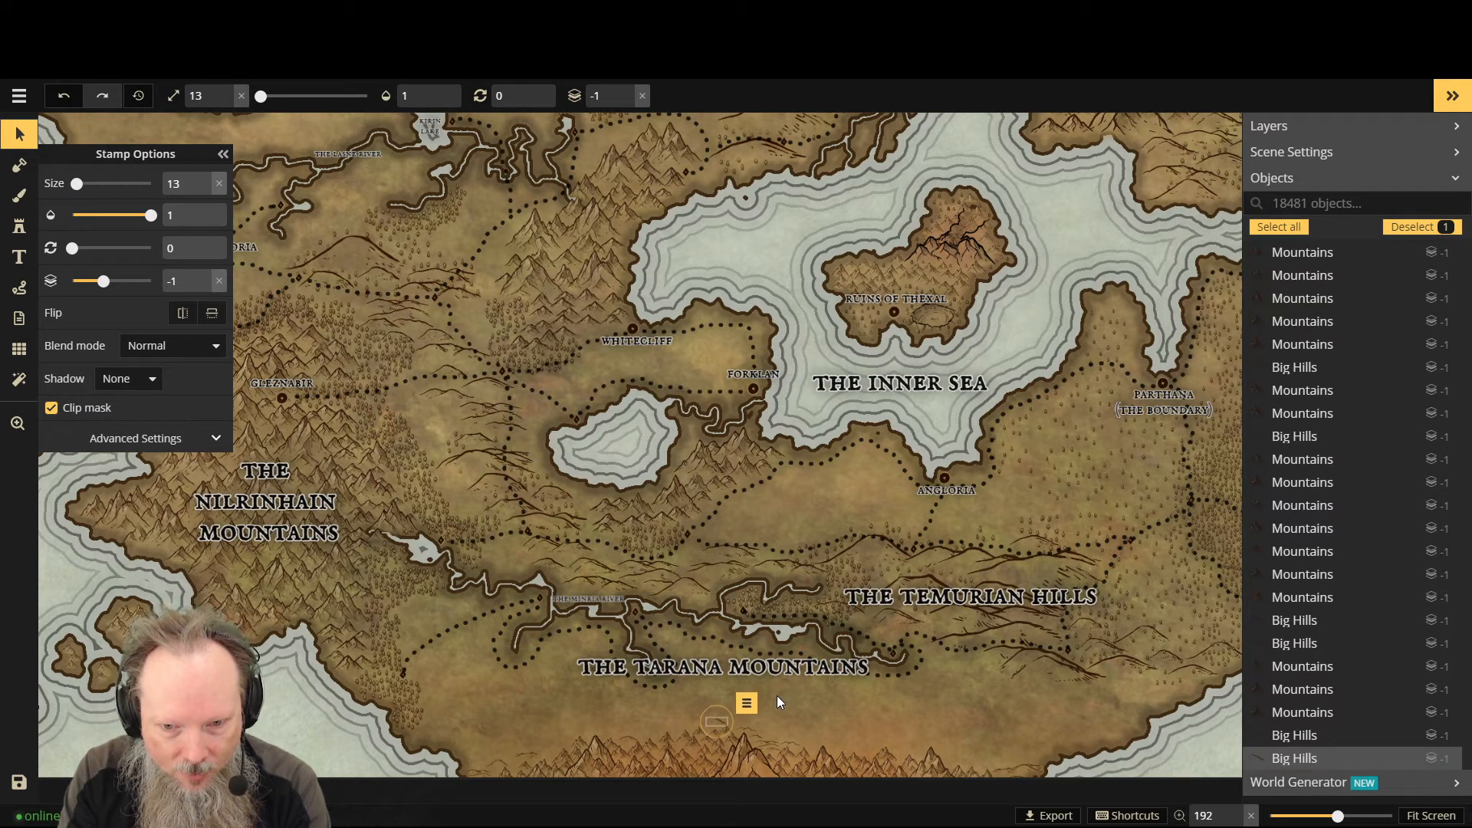
key("Down")
key("Left")
key("Left")
key("Down")
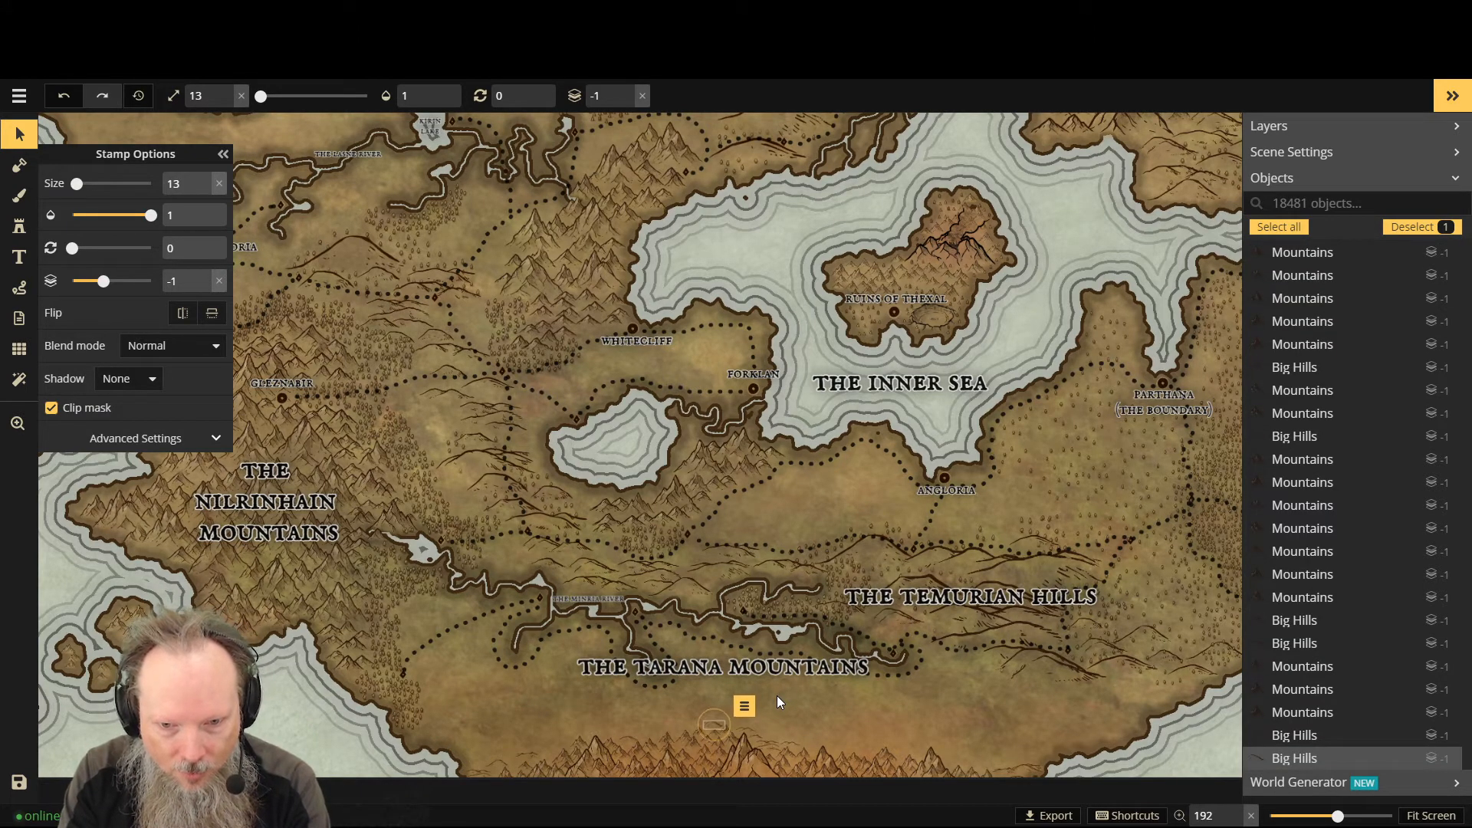
key("Left")
key("Down")
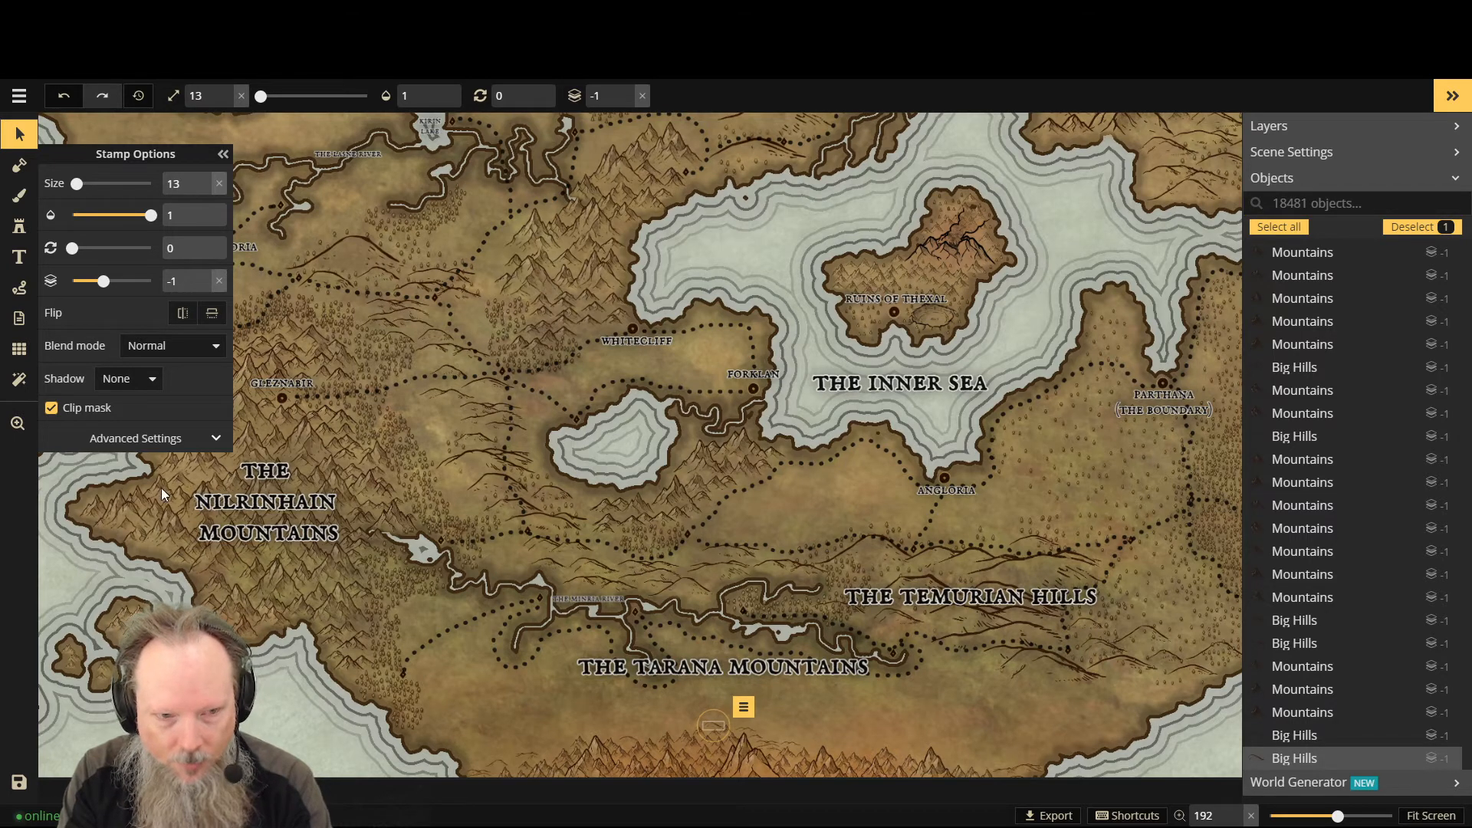
key("Escape")
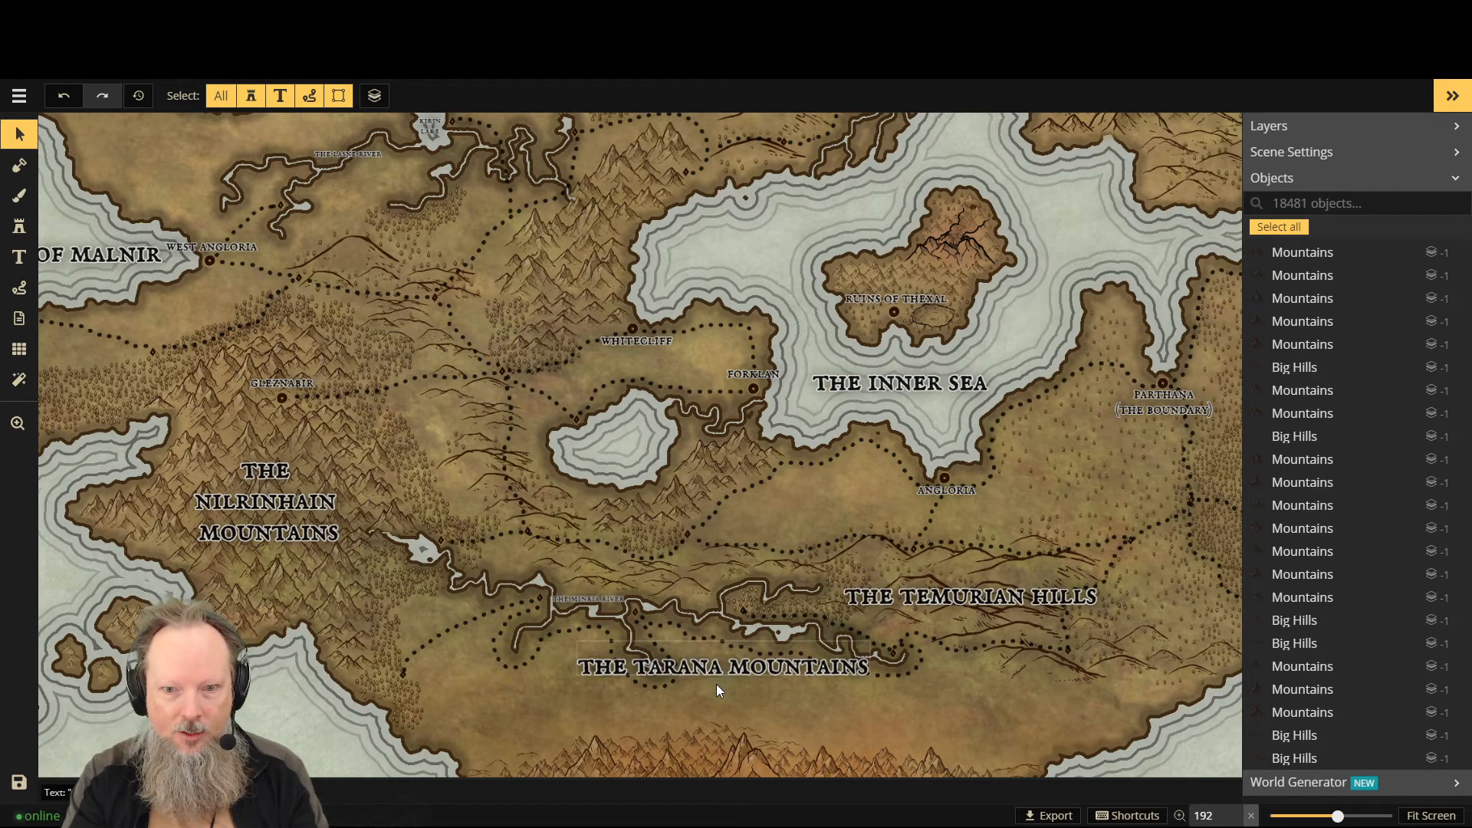
Step: Move only the Tarana Mountains label south onto the new mountain range and set its text size to 10
left_click_drag(705, 650, 704, 700)
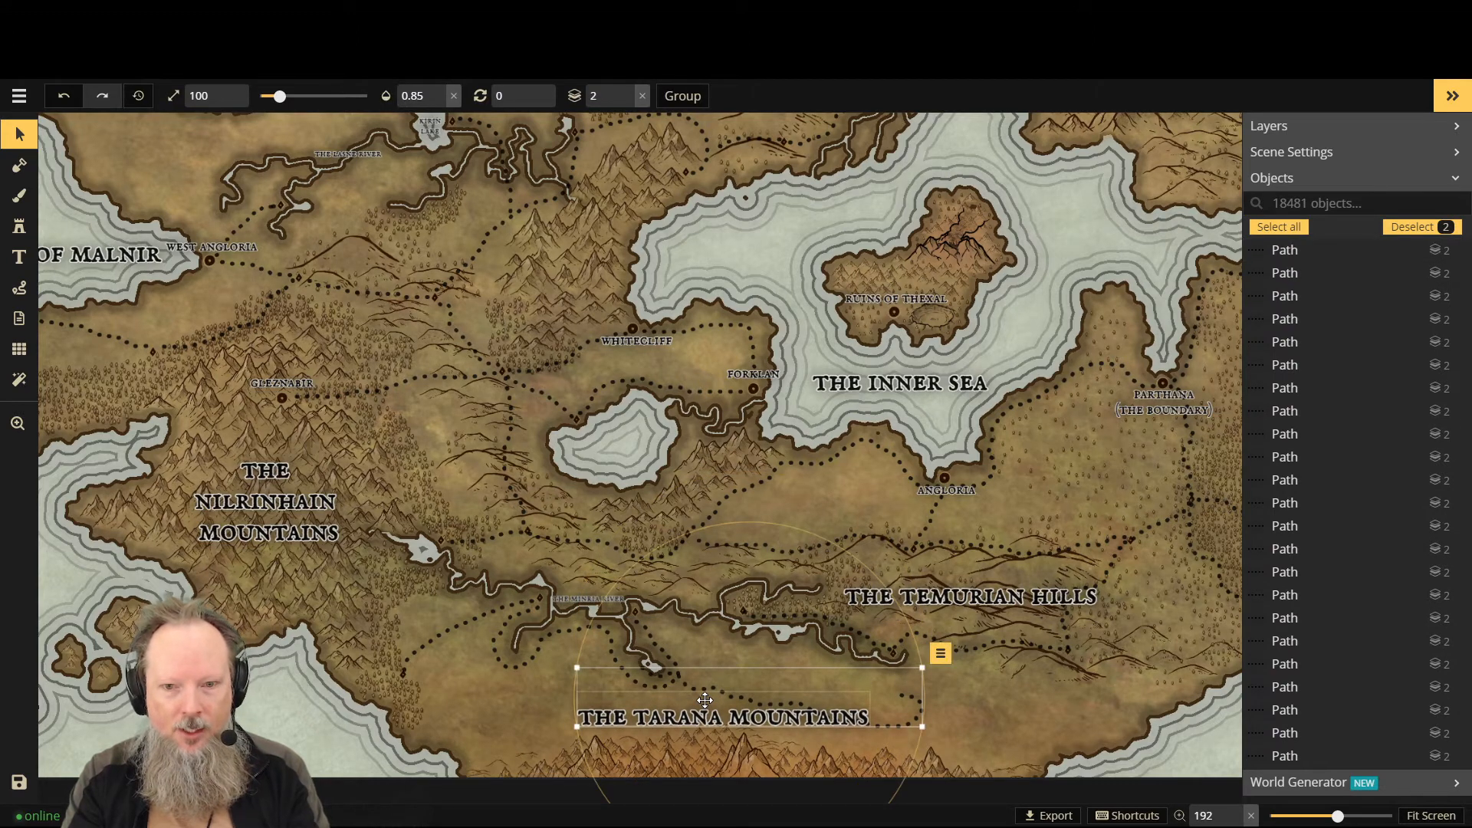
key("ctrl+z")
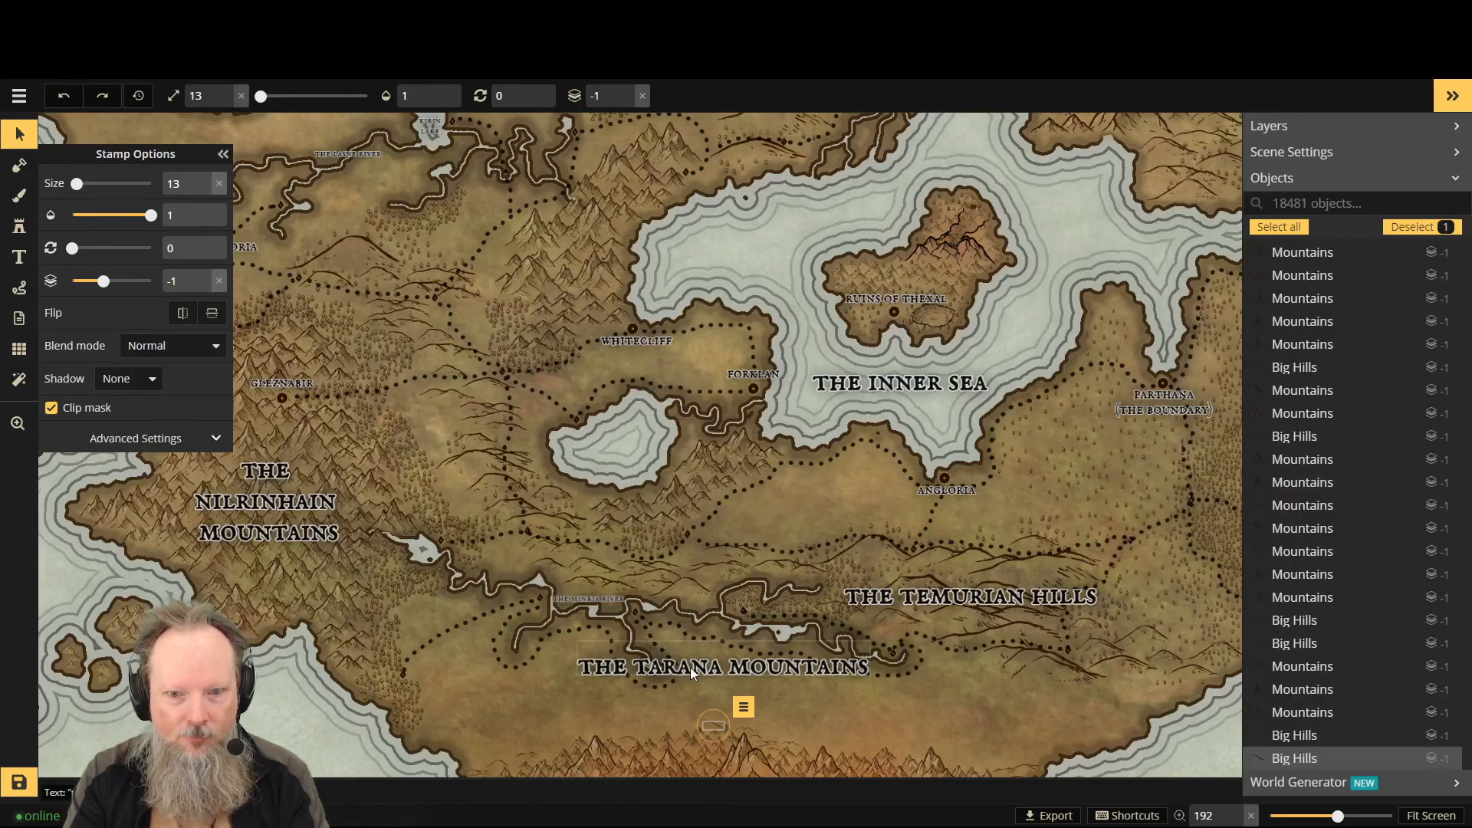
left_click_drag(690, 667, 704, 762)
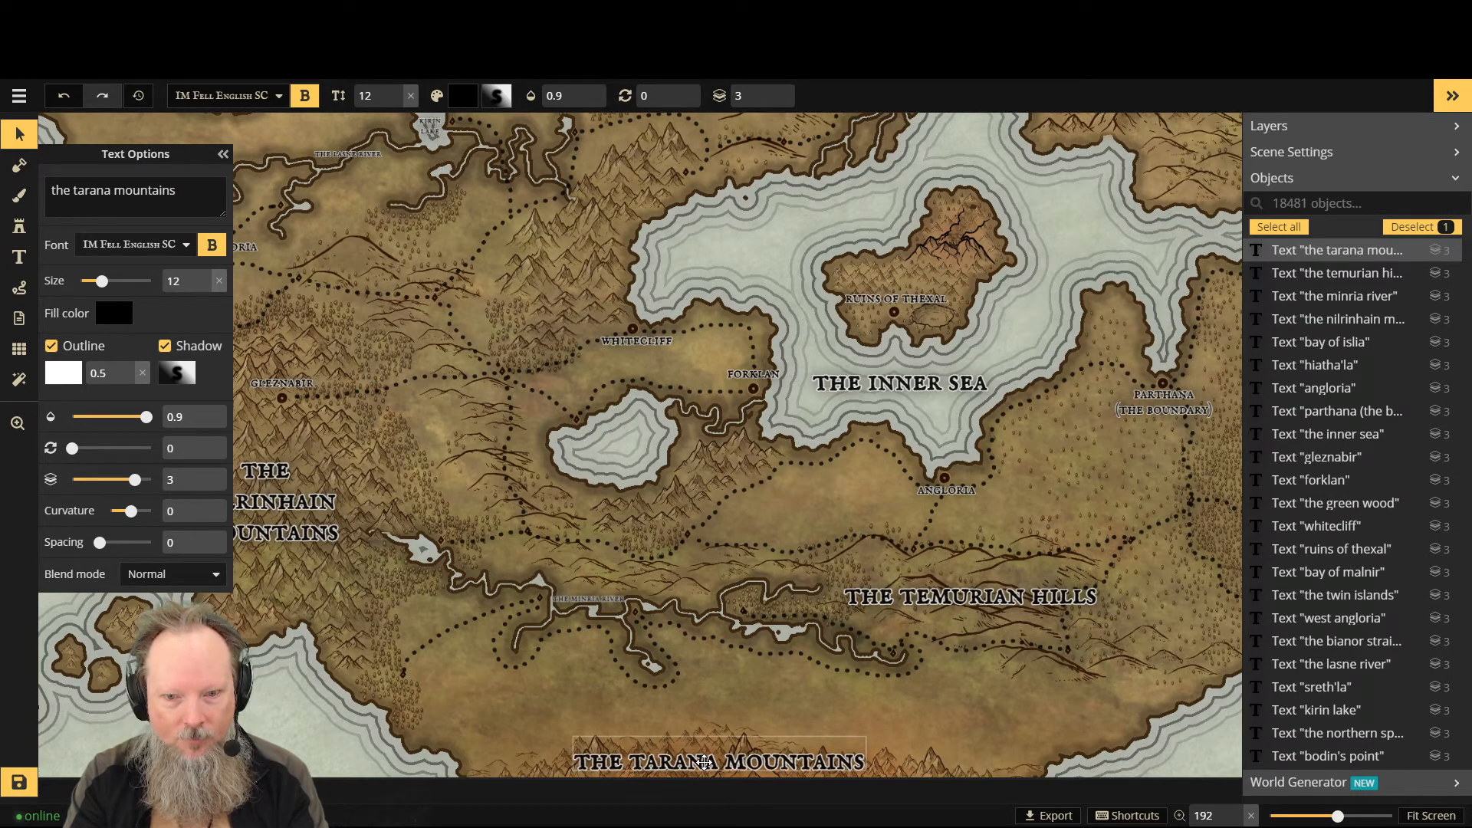
left_click_drag(705, 762, 704, 762)
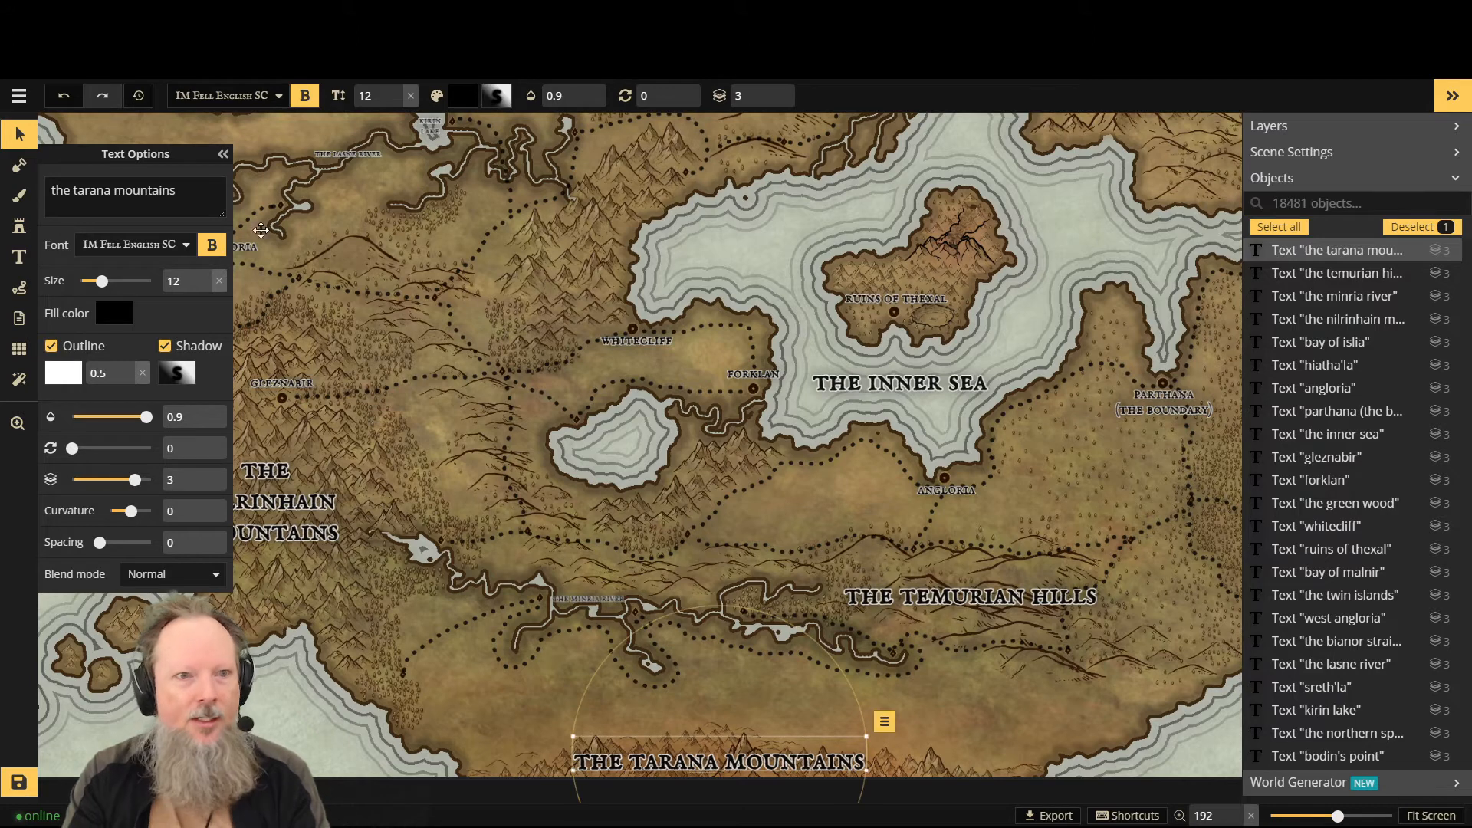
left_click(205, 287)
left_click(204, 288)
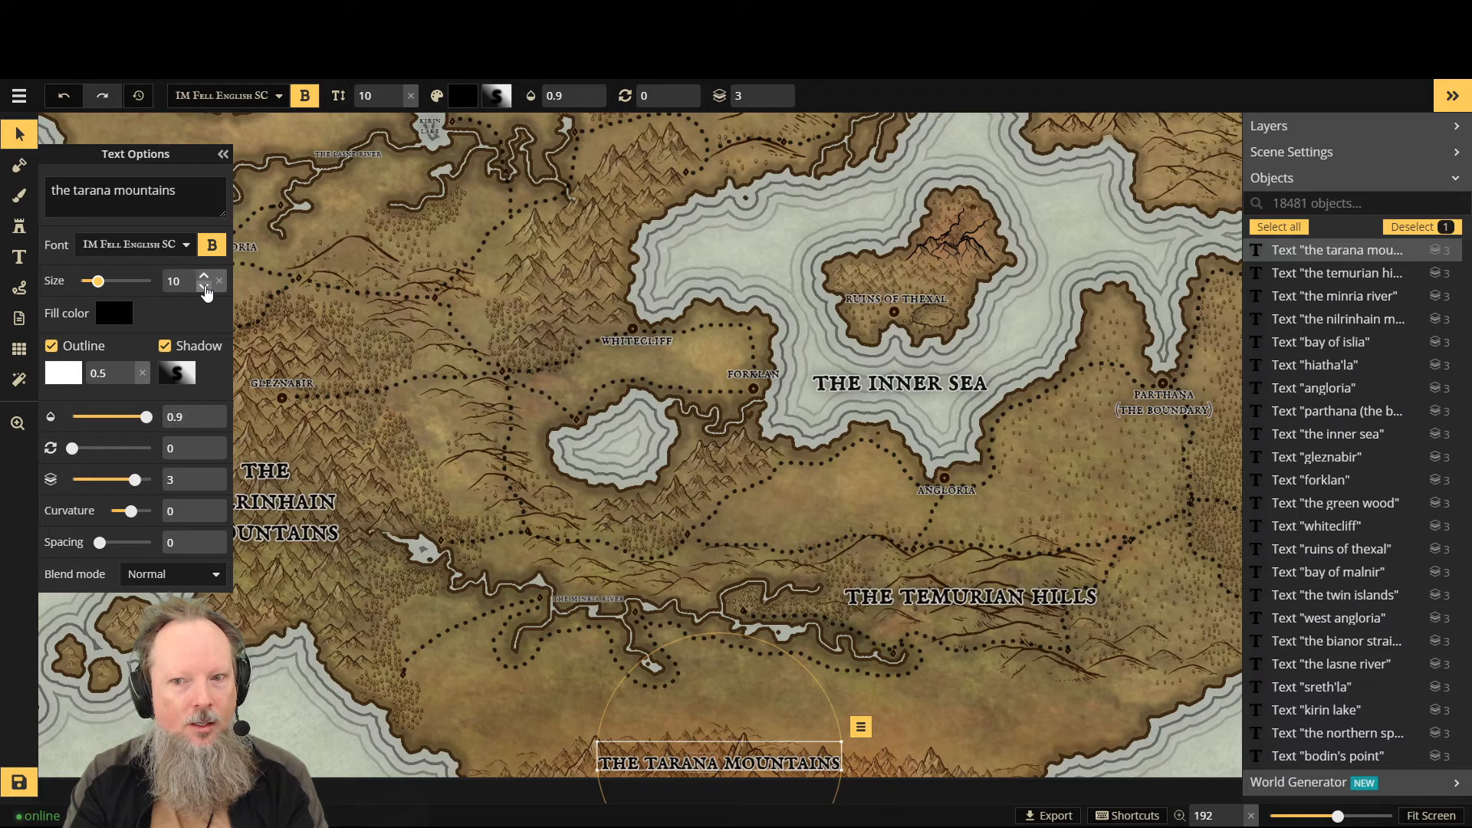
left_click(932, 491)
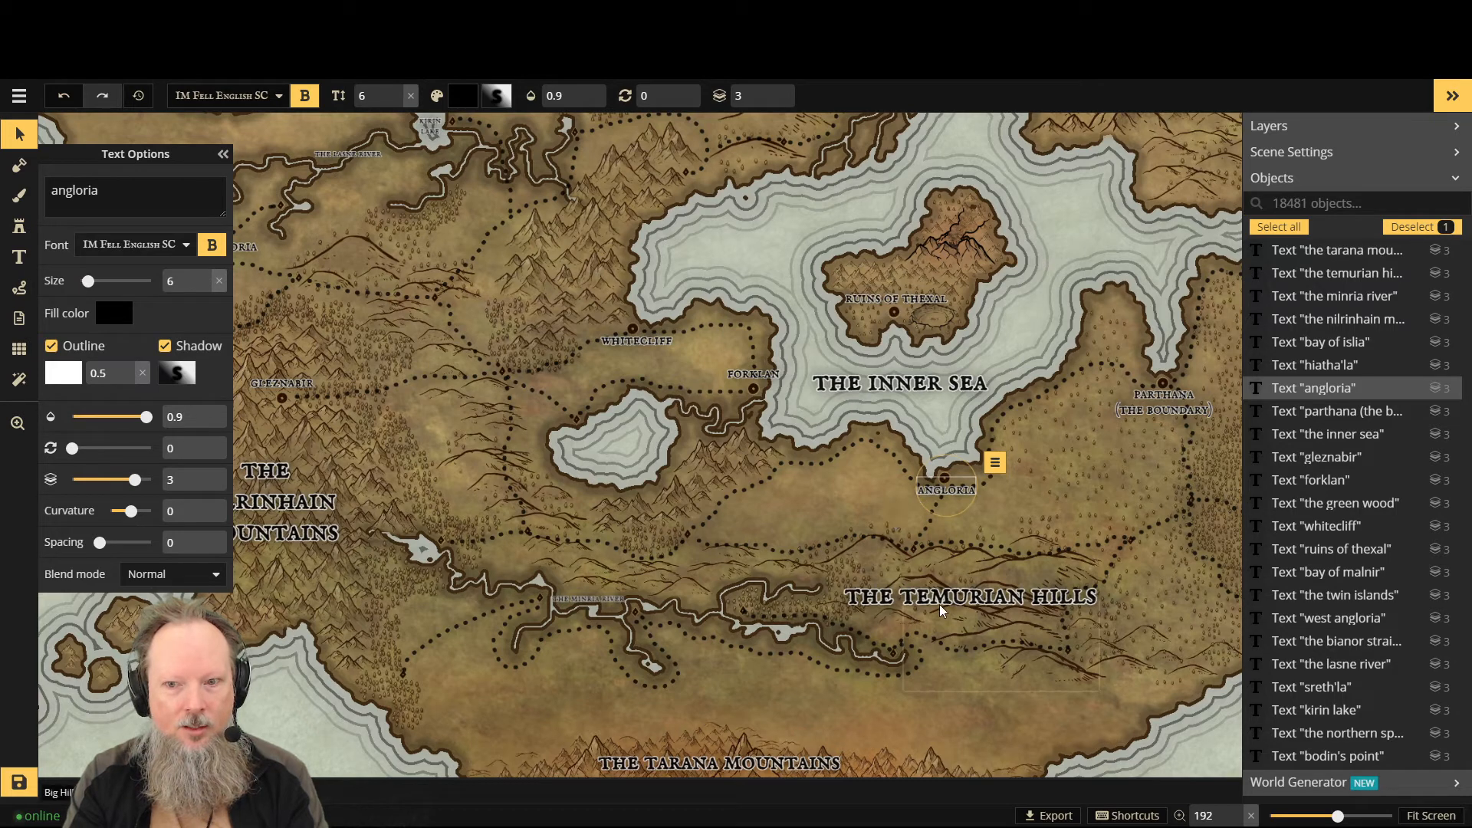
left_click(854, 598)
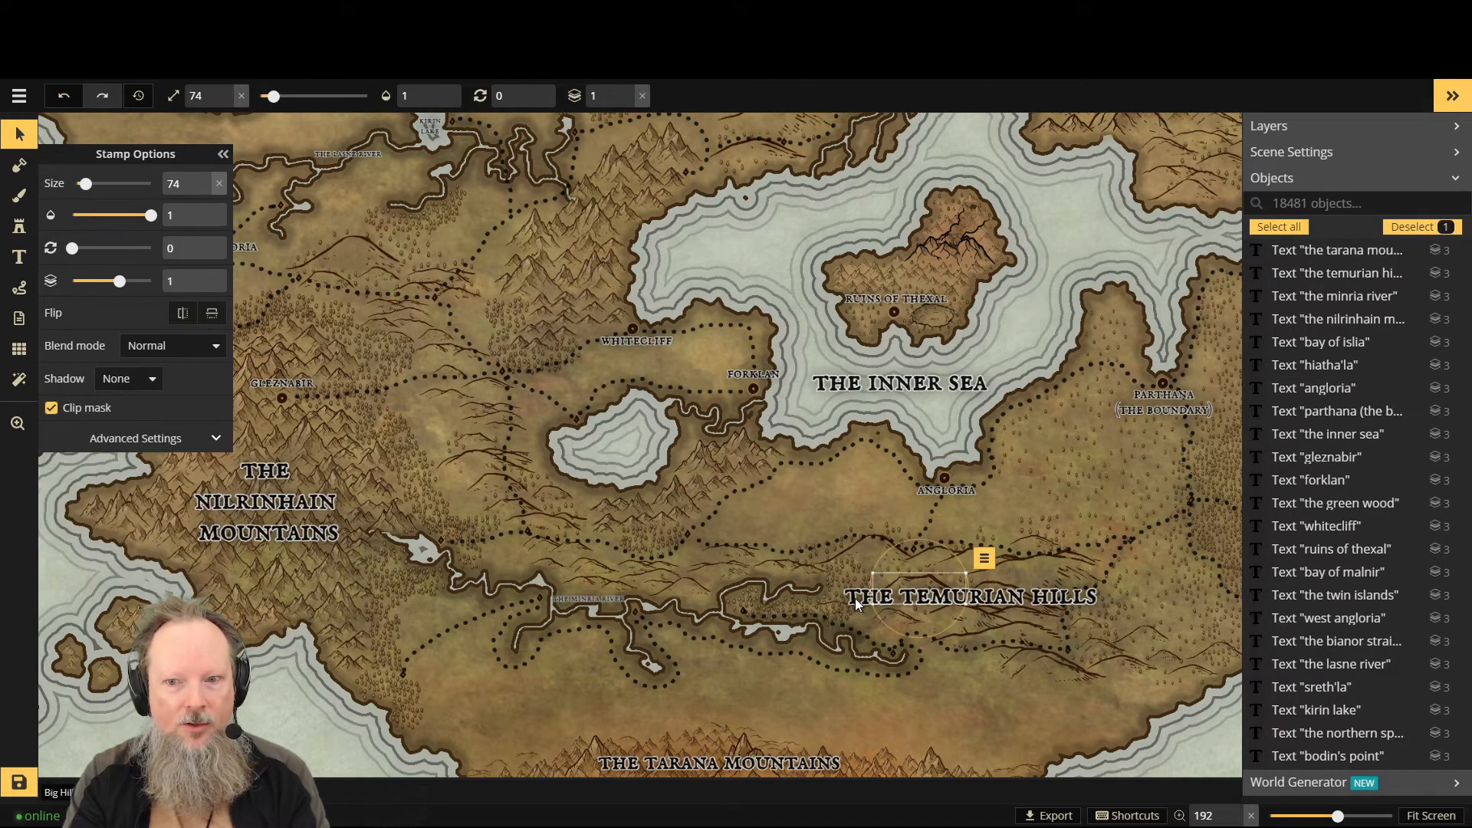
left_click(853, 597)
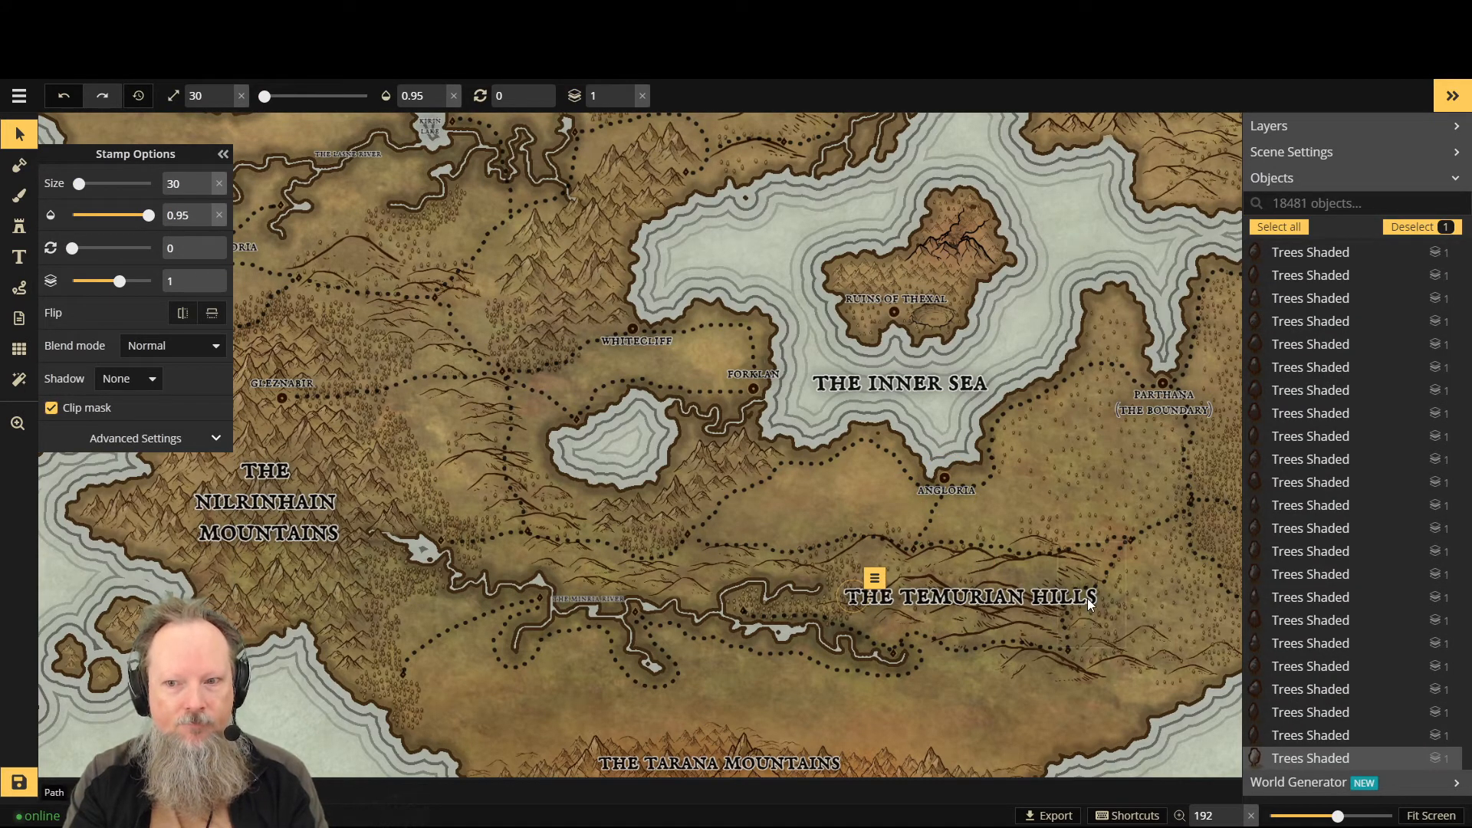
left_click(1016, 598)
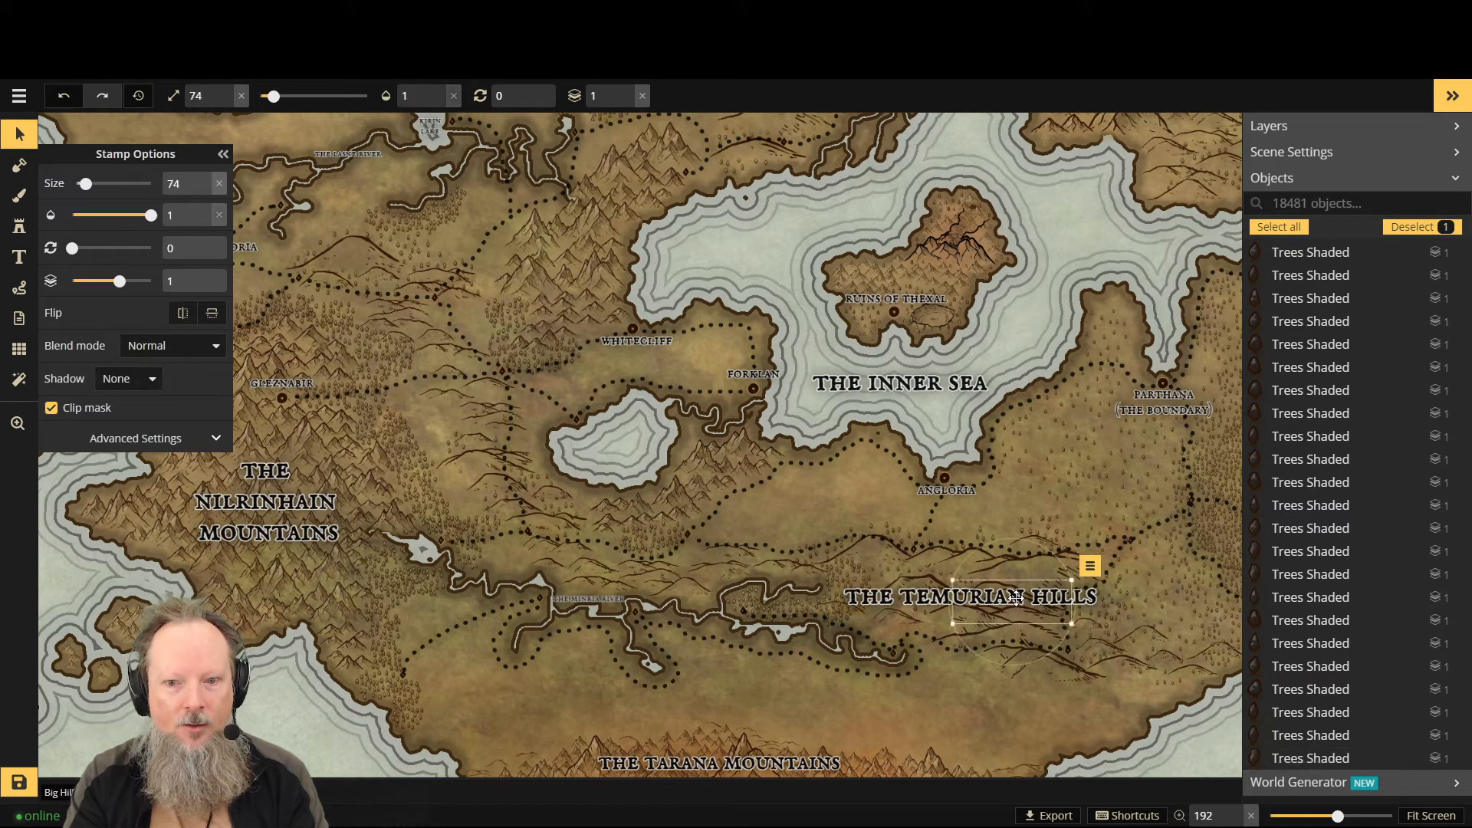
left_click(866, 596)
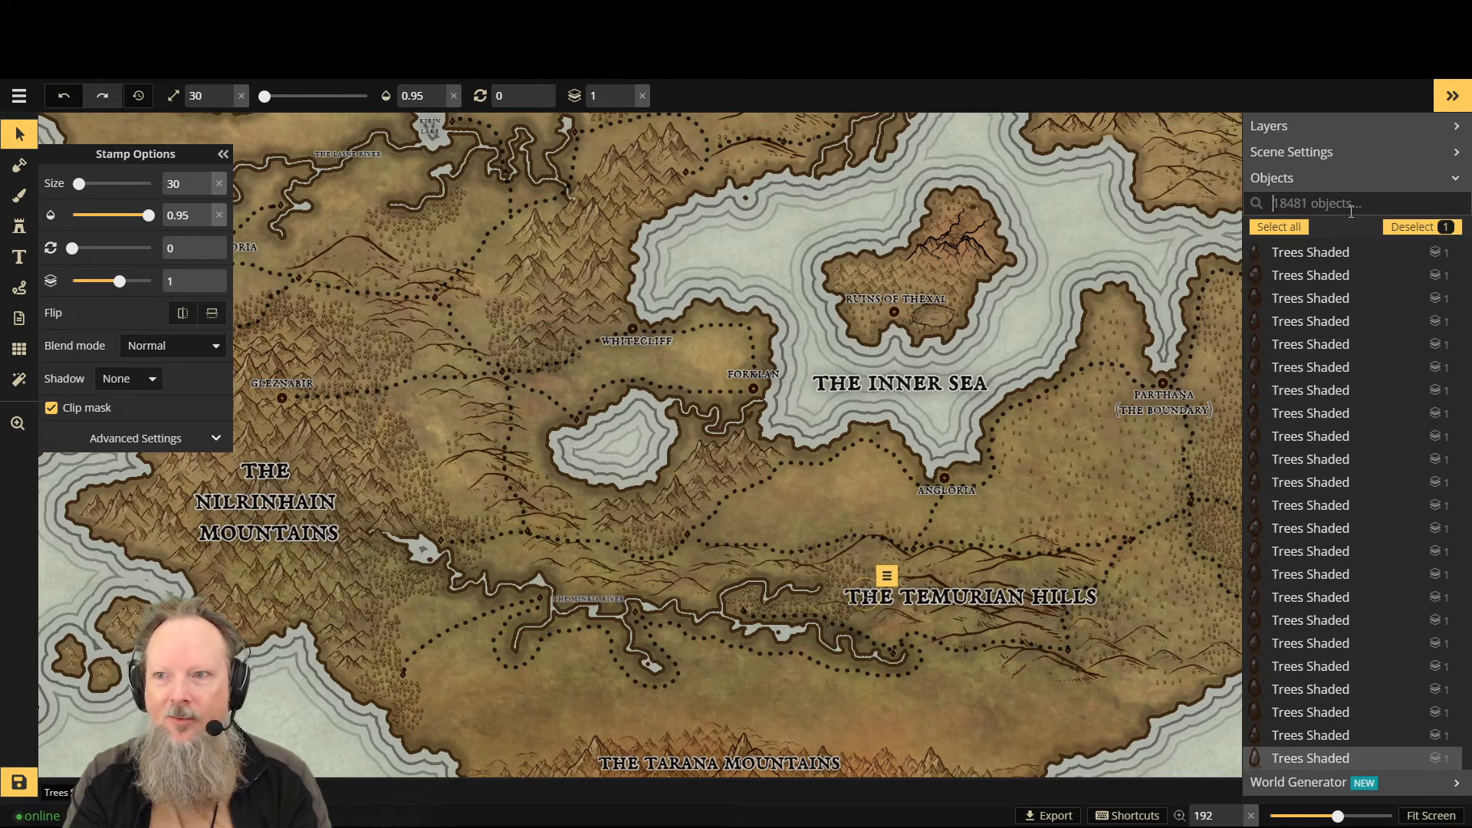
Step: Find the Temurian Hills label by searching the objects for "the tem", select it and set its text size to 10
left_click(1350, 210)
type("the")
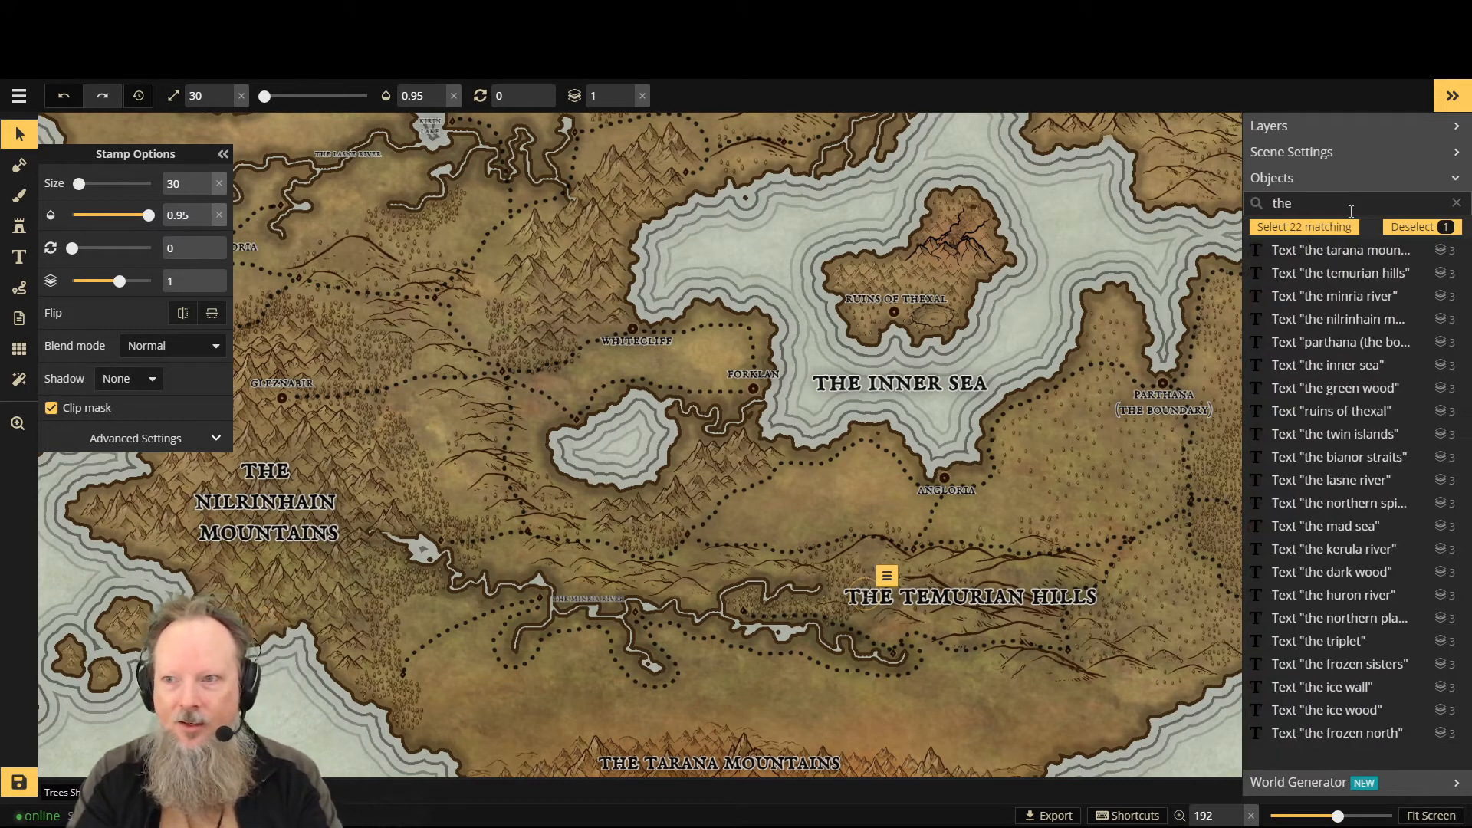
type(" tem")
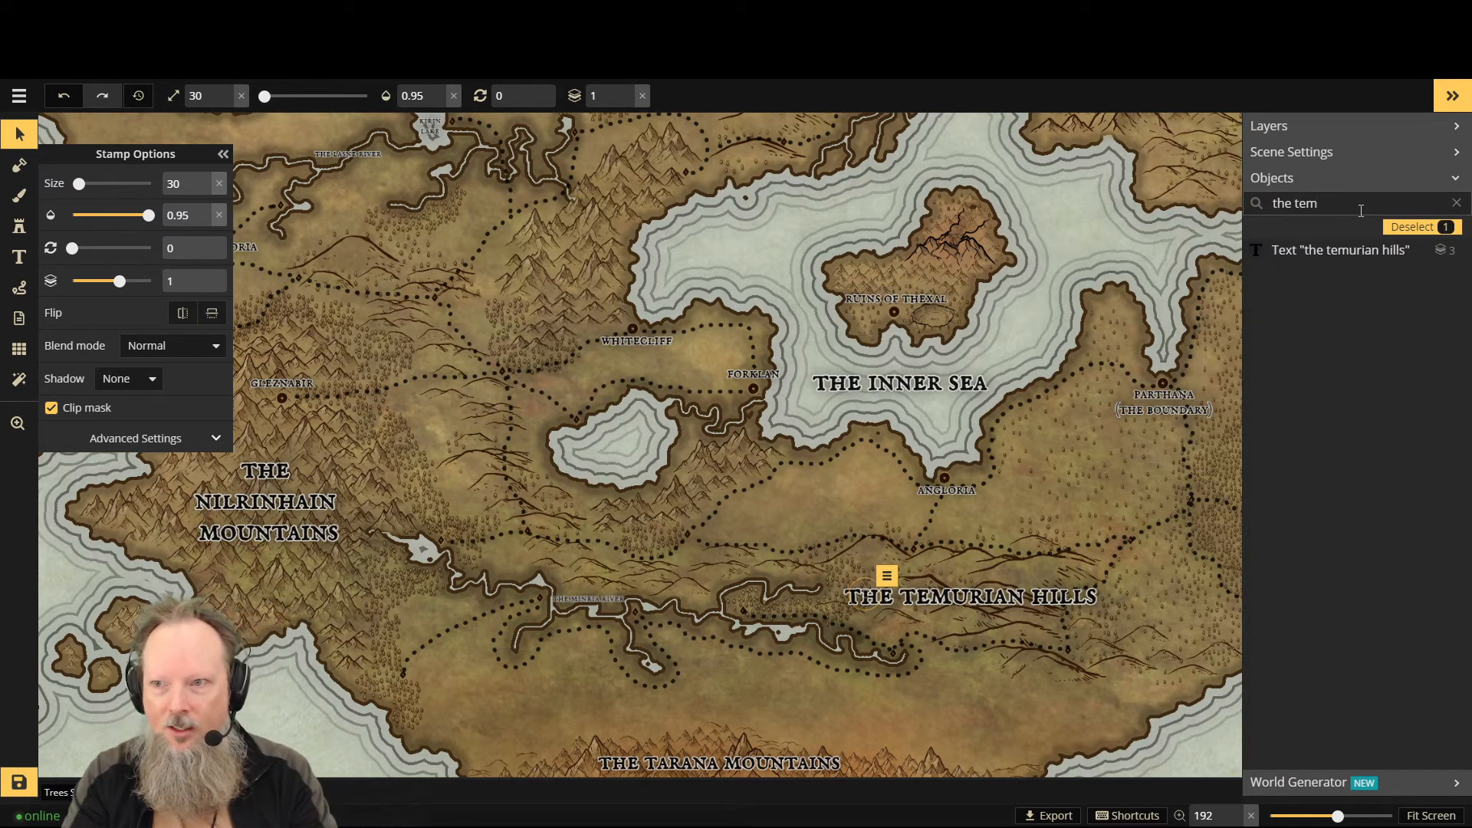
left_click(1348, 263)
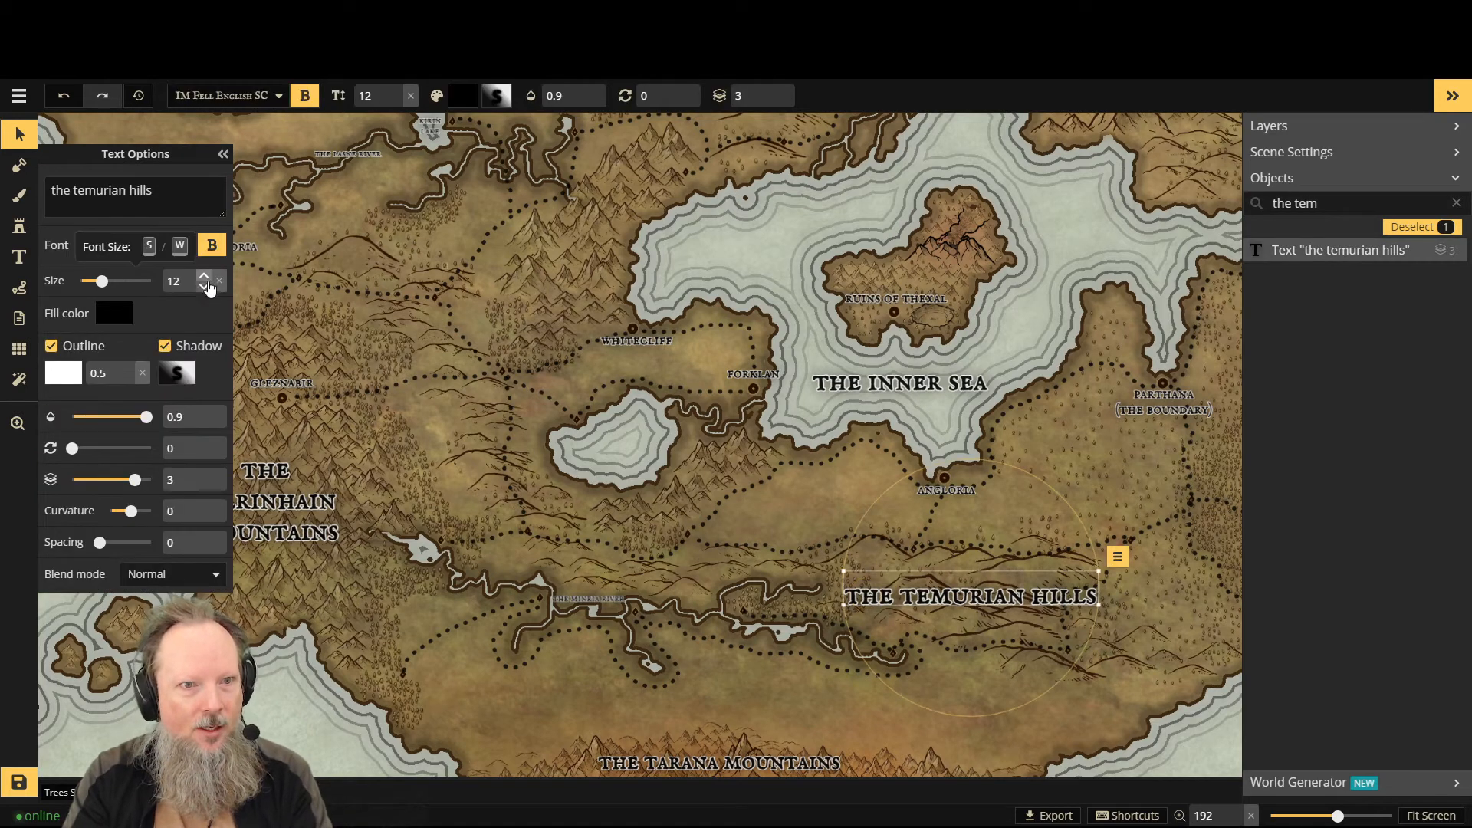
left_click(205, 290)
left_click(205, 289)
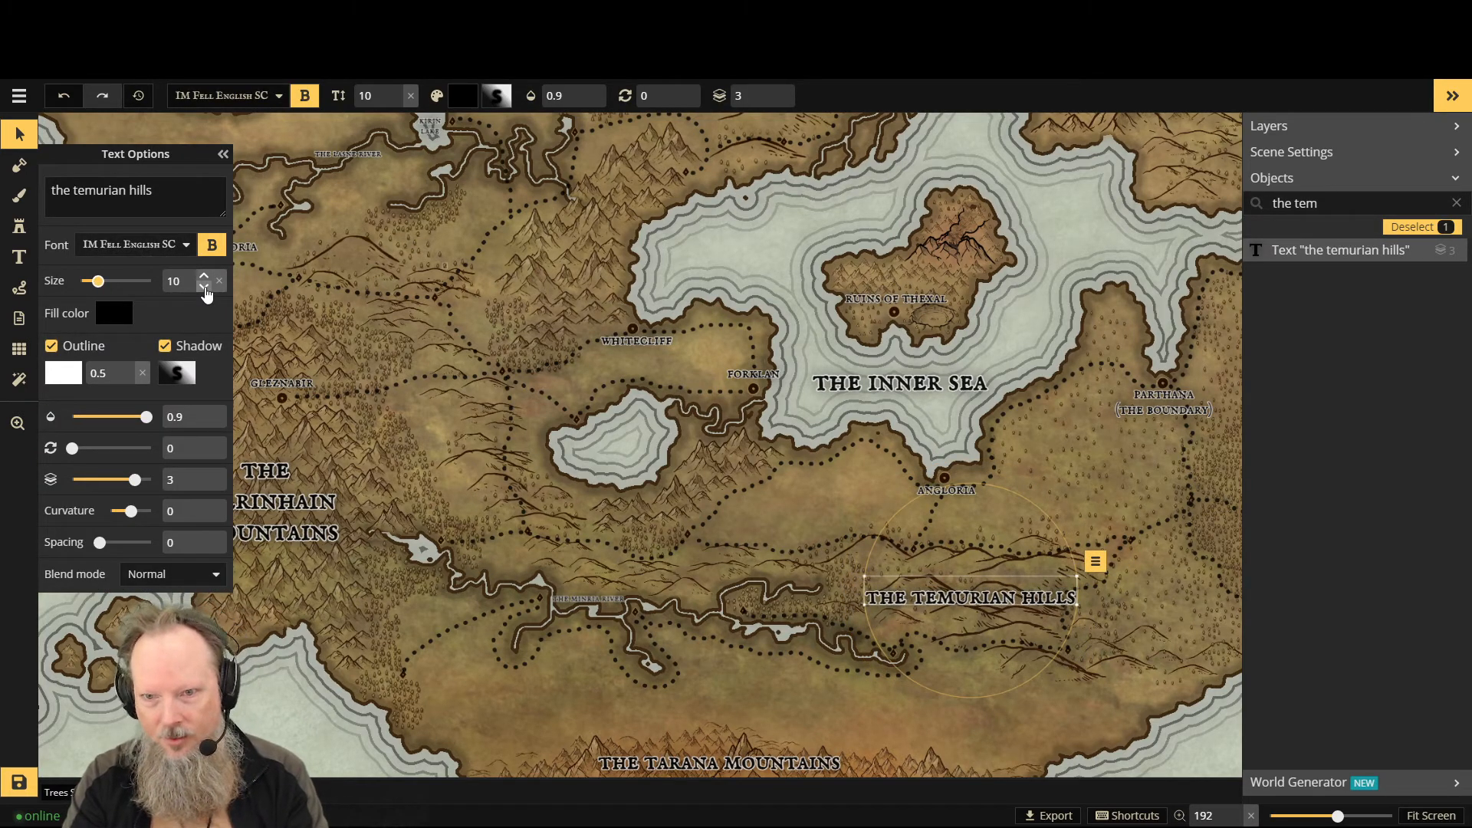
Step: Find the Twin Islands label by searching the objects for "the twin", select it and set its text size to 10
scroll(1143, 467, "down", 4)
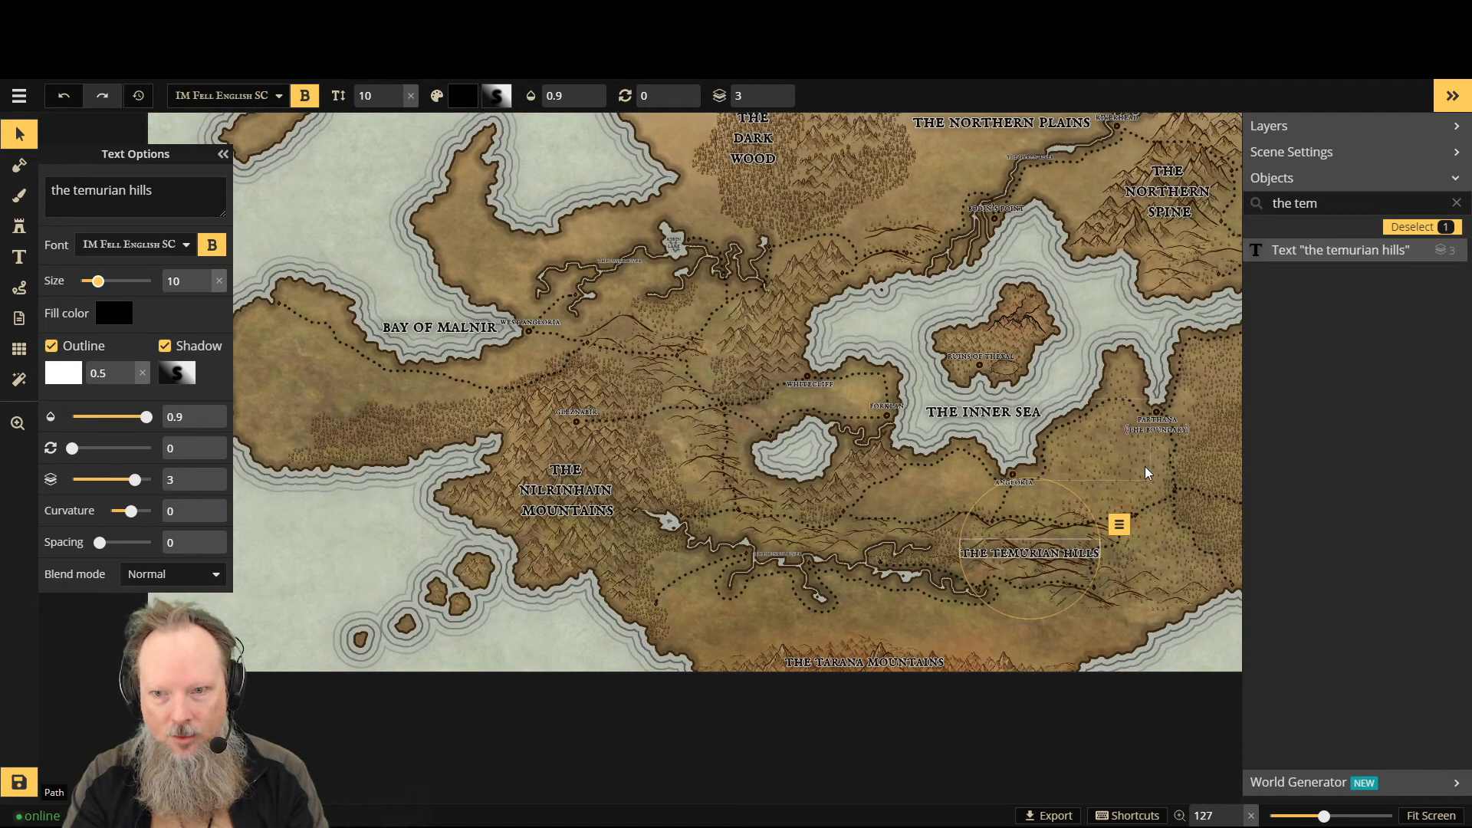
left_click(1430, 814)
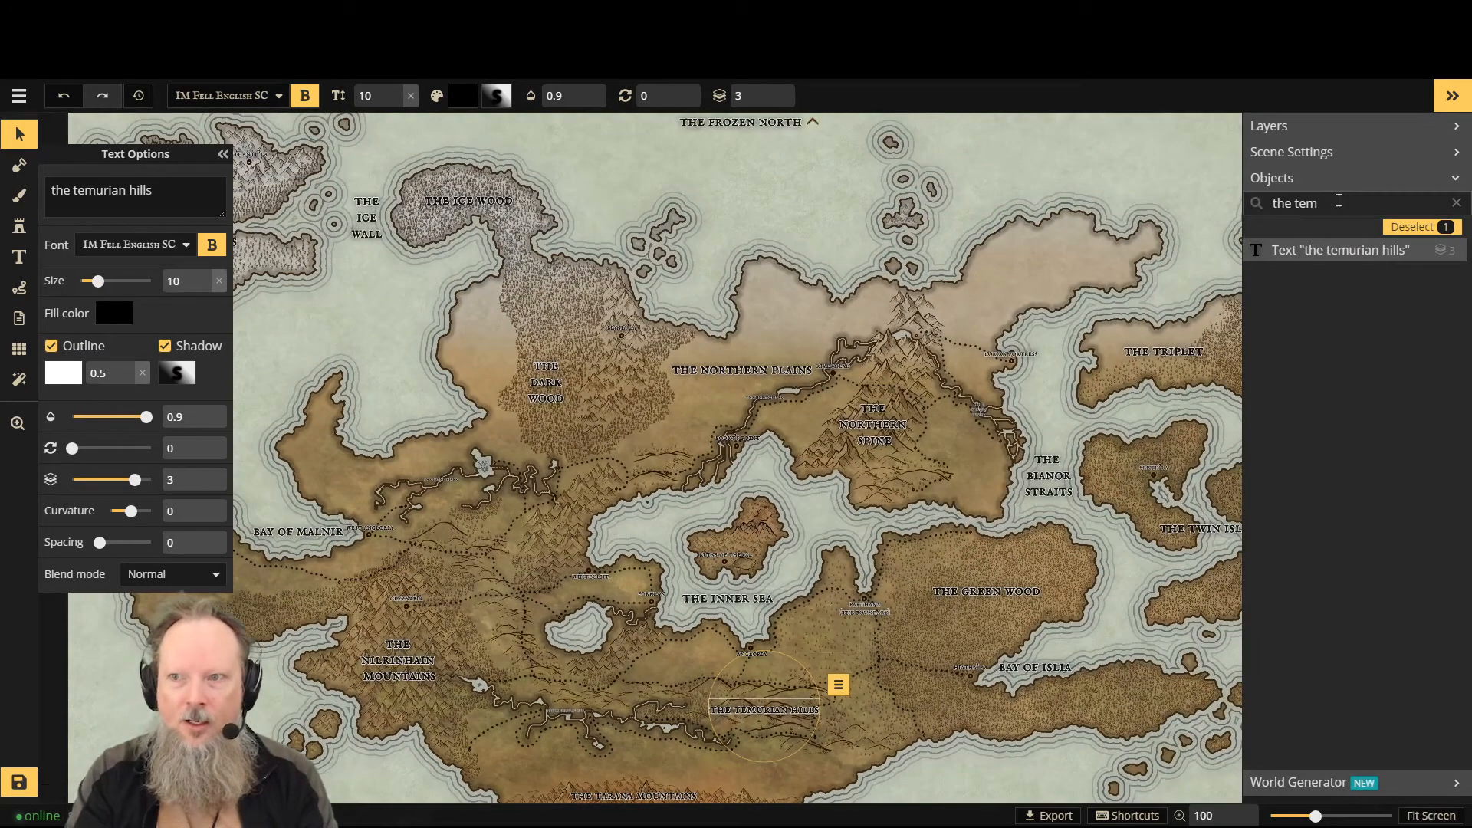
left_click_drag(1337, 202, 1191, 197)
type("the t")
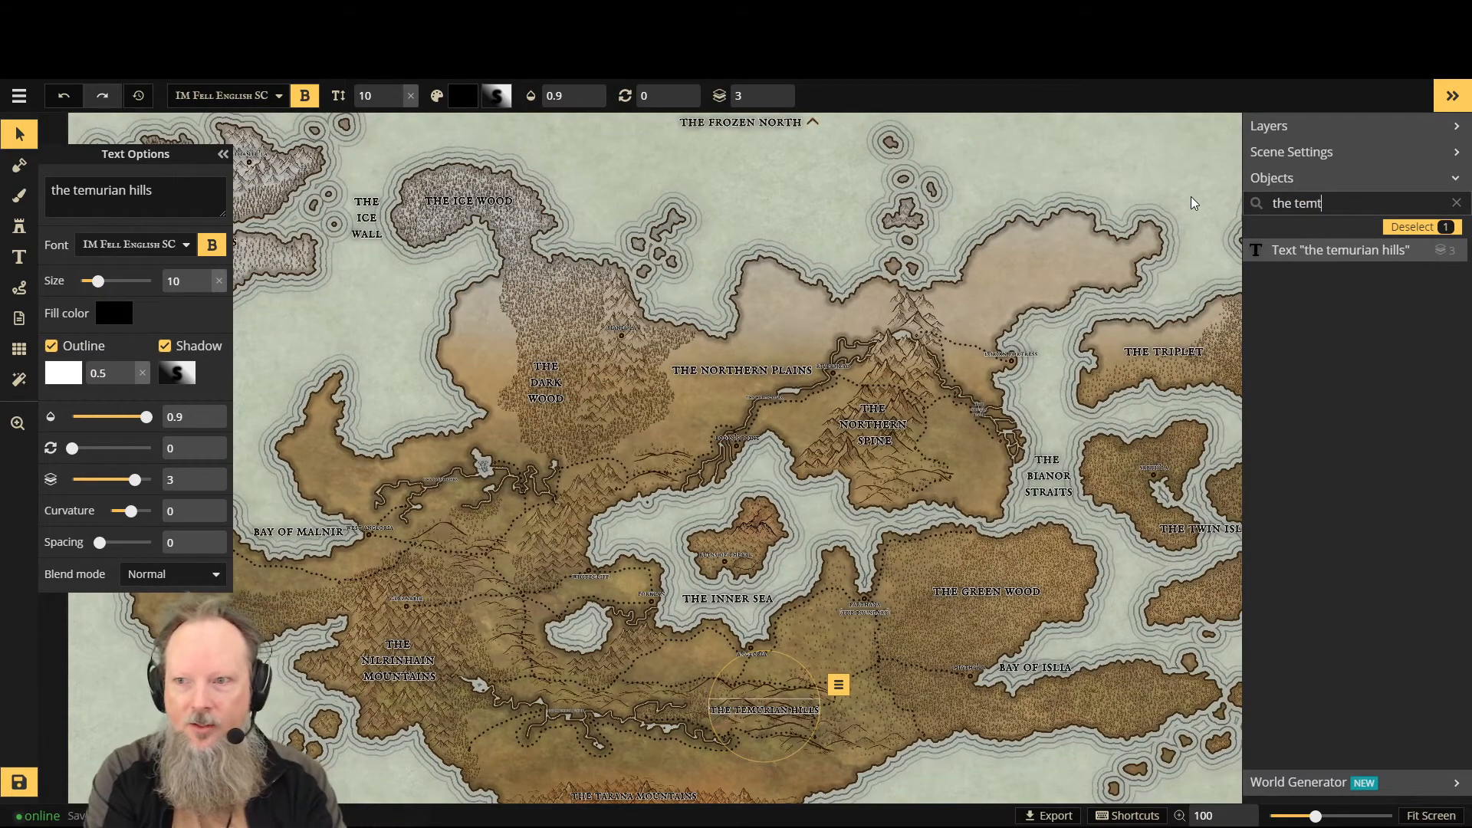
key("BackSpace")
key("BackSpace")
key("BackSpace")
key("BackSpace")
key("BackSpace")
key("BackSpace")
key("BackSpace")
key("BackSpace")
key("BackSpace")
key("BackSpace")
key("BackSpace")
key("BackSpace")
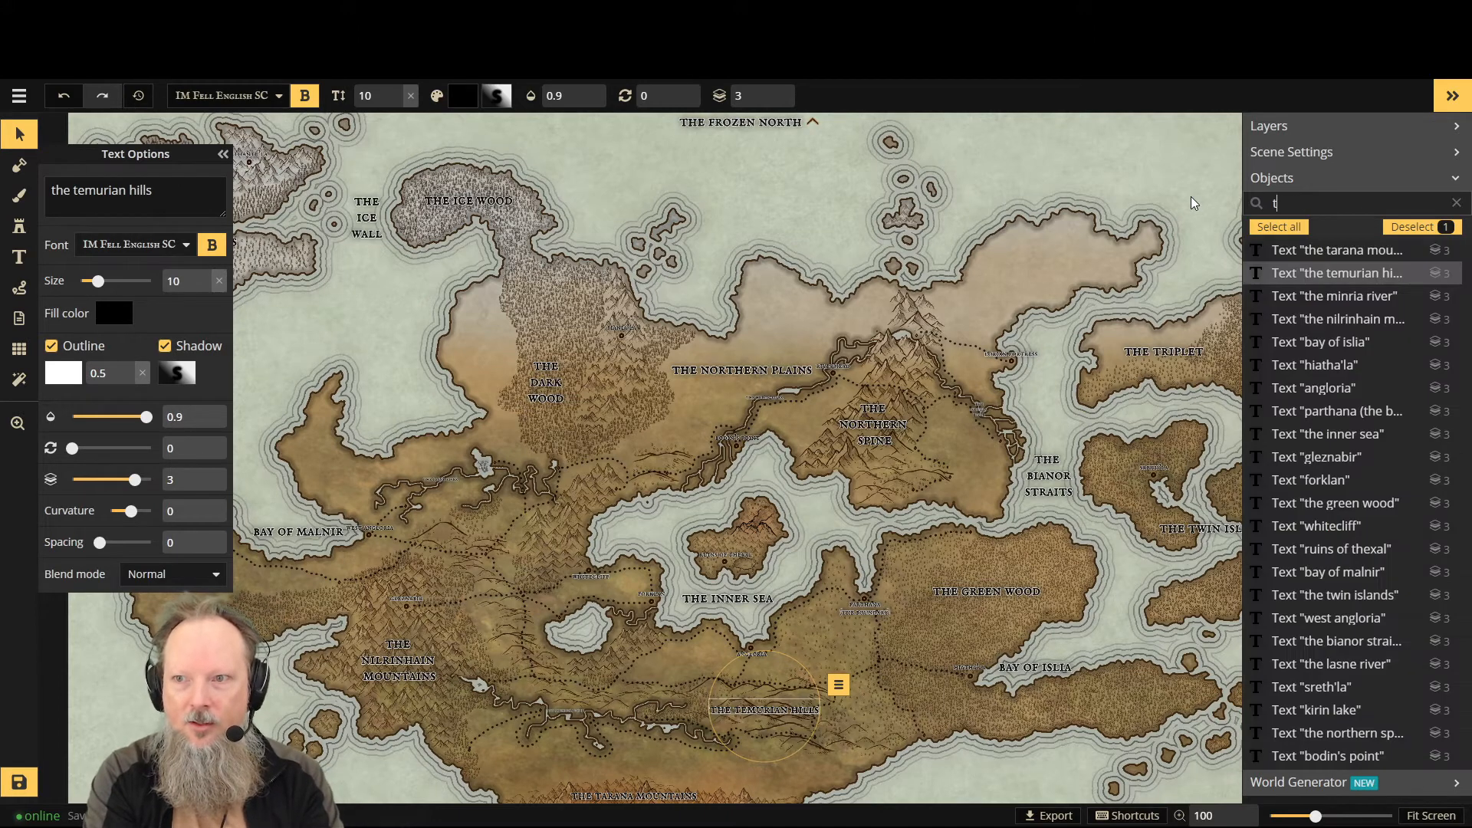
type("the wti")
key("BackSpace")
key("BackSpace")
key("BackSpace")
type("twin")
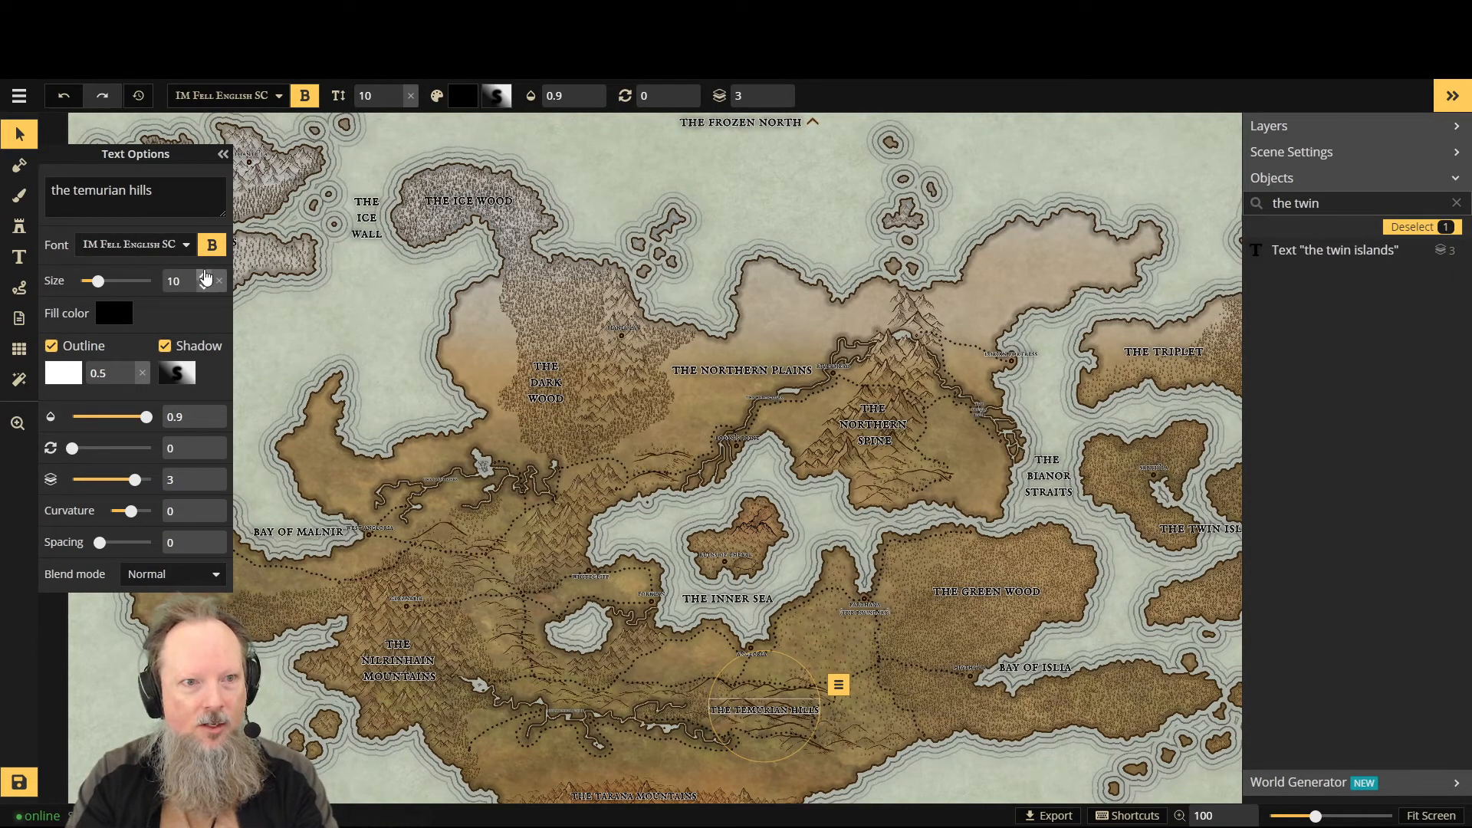
left_click(1334, 250)
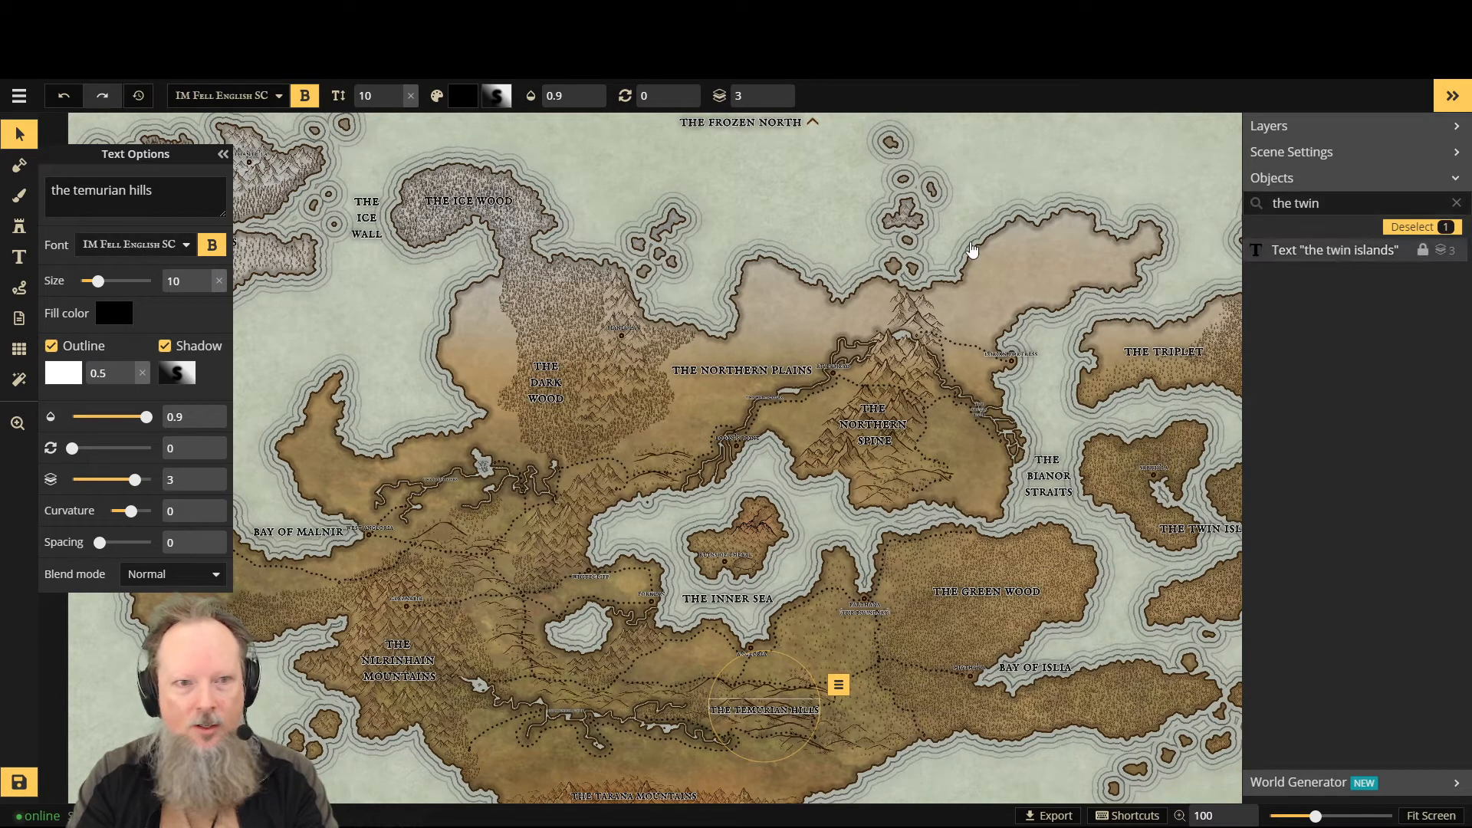
left_click(204, 287)
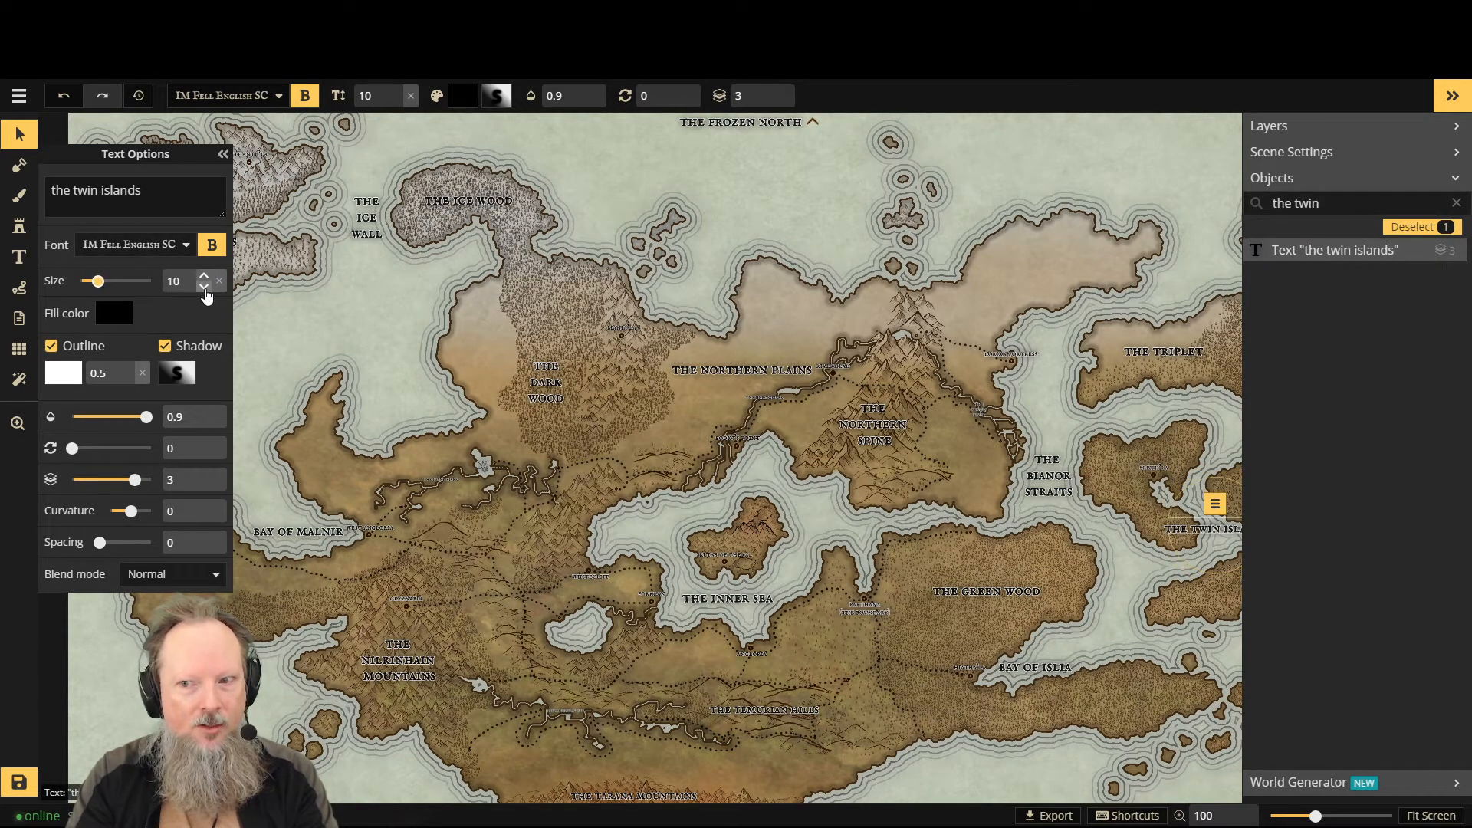
Step: Find the Triplet label by searching the objects for "the trip", select it and set its text size to 10
left_click_drag(1320, 197, 1287, 205)
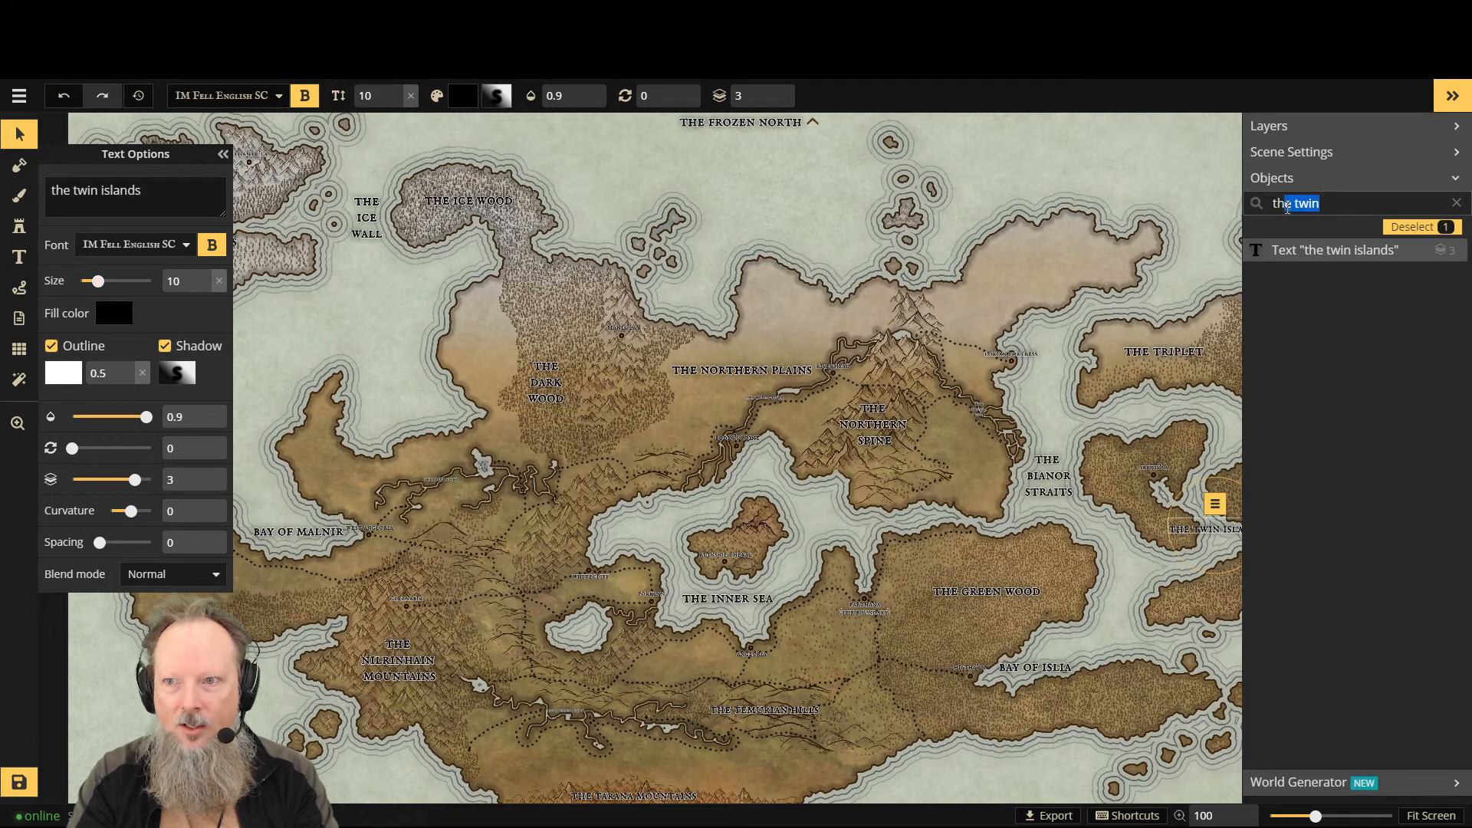
type("e trip")
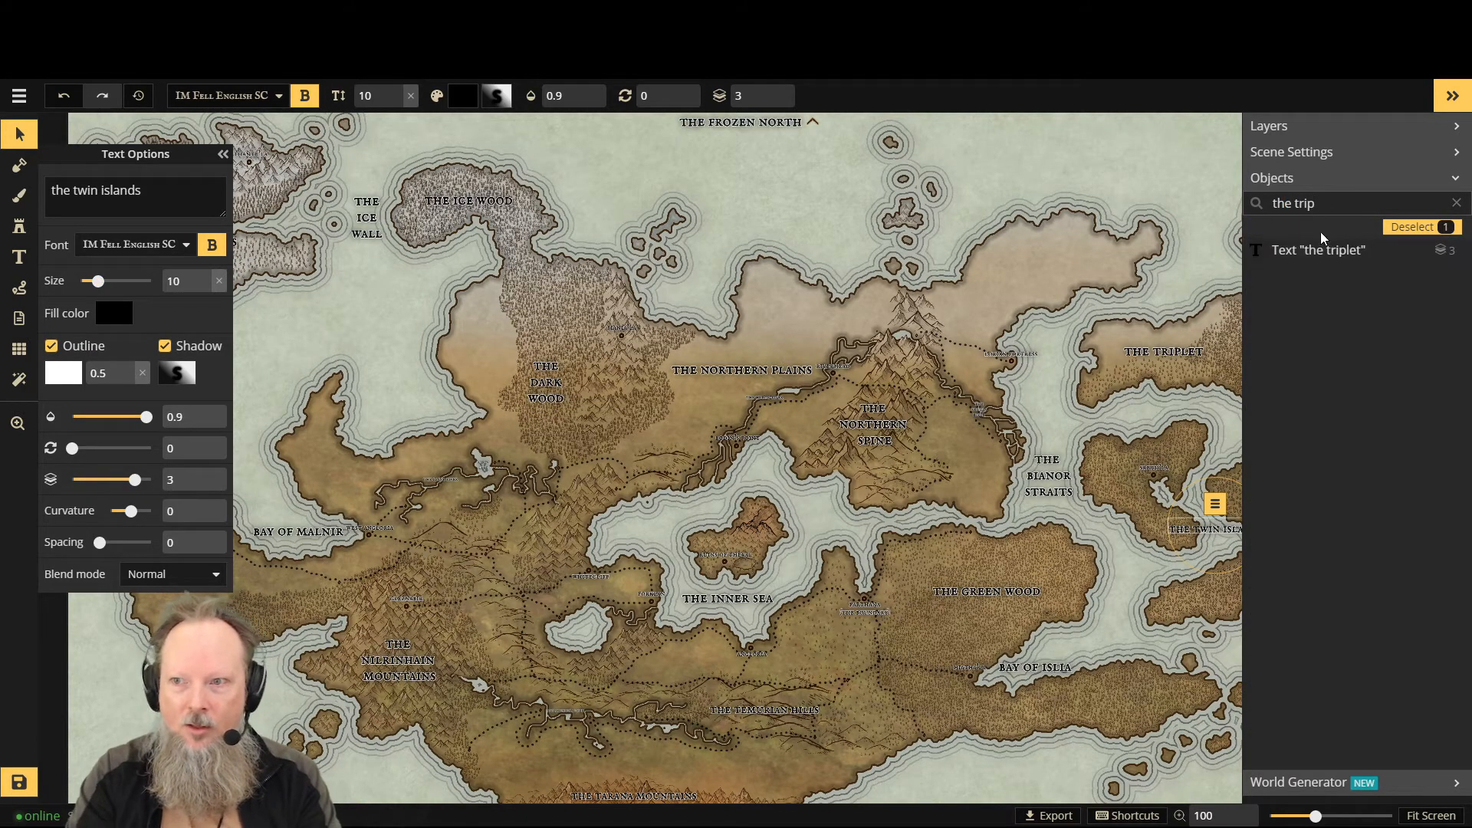
left_click(1327, 254)
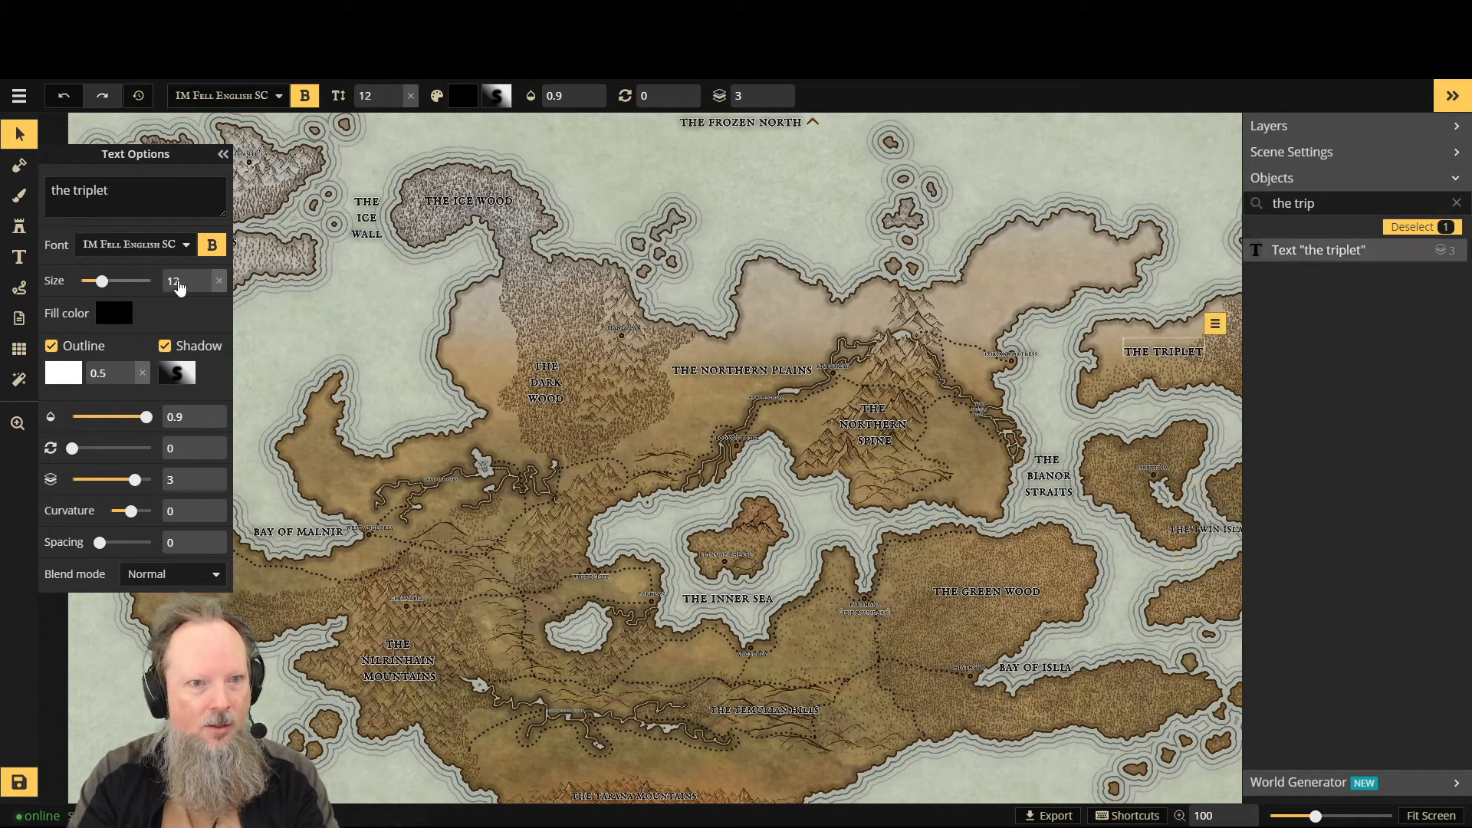
left_click(204, 286)
left_click(204, 286)
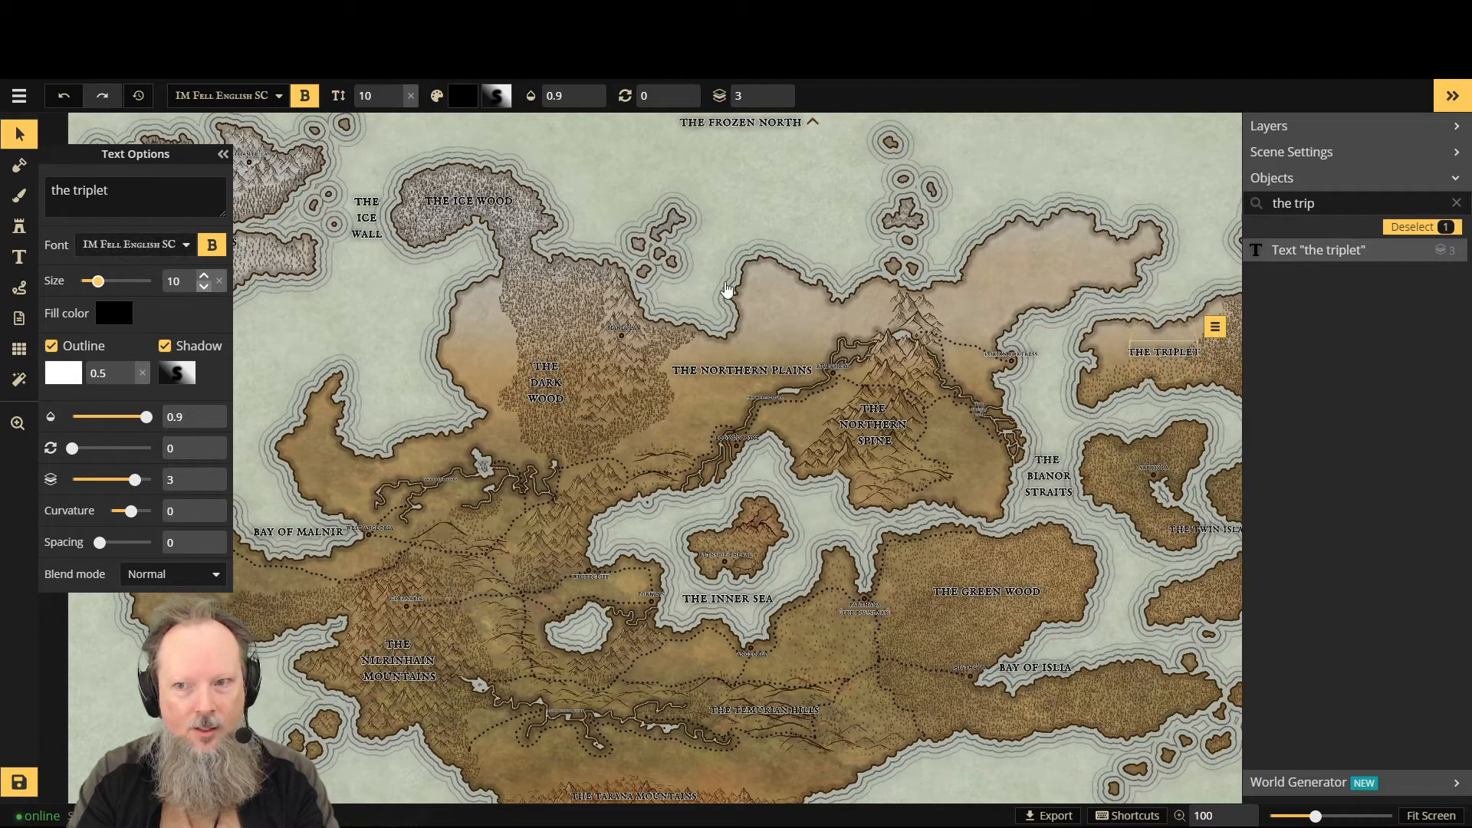
Step: Find the Bianor Straits label by searching the objects for "the biano", select it and set its text size to 10
left_click_drag(1356, 199, 1212, 212)
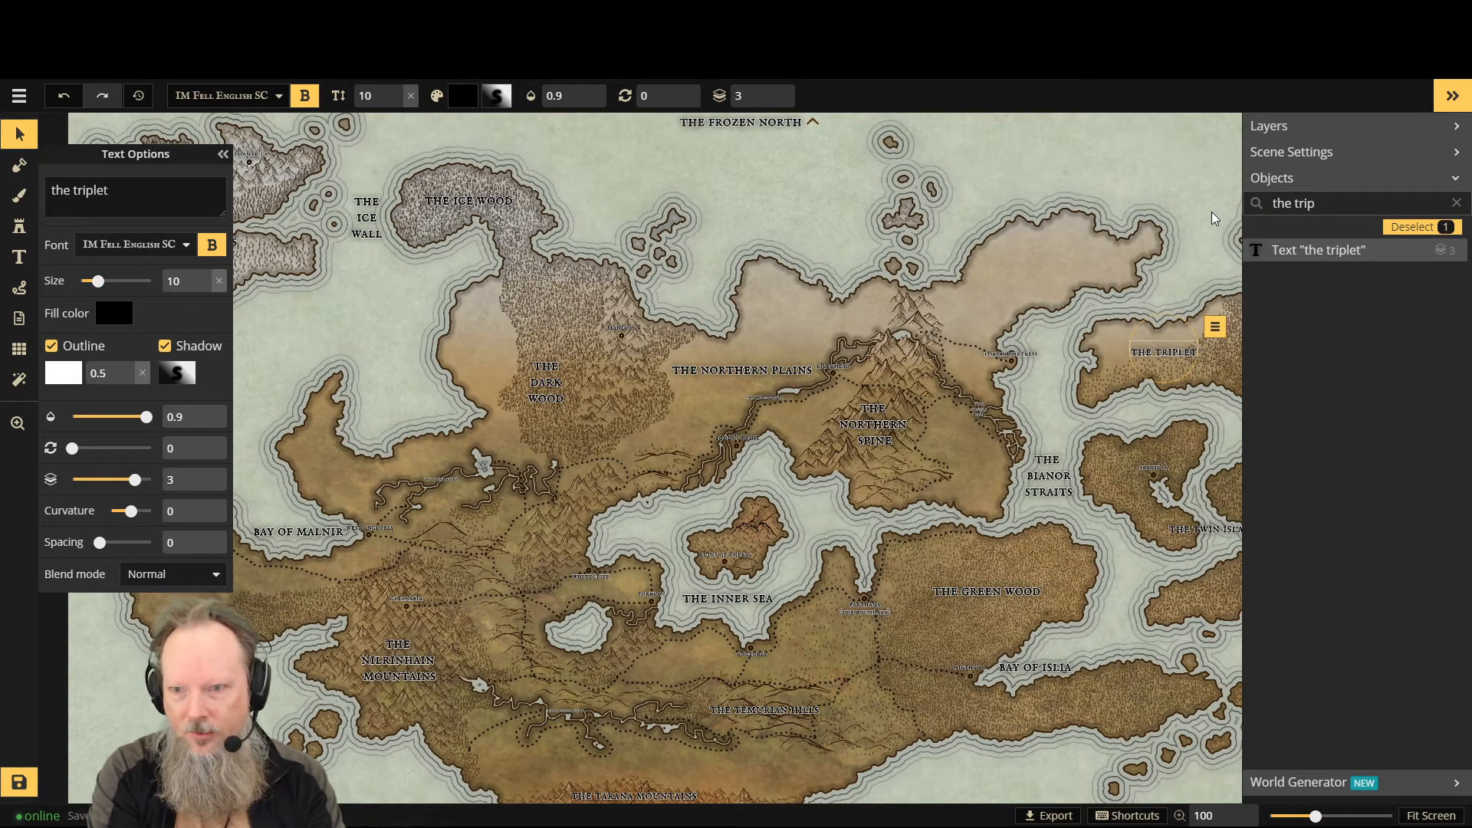
type("the bian")
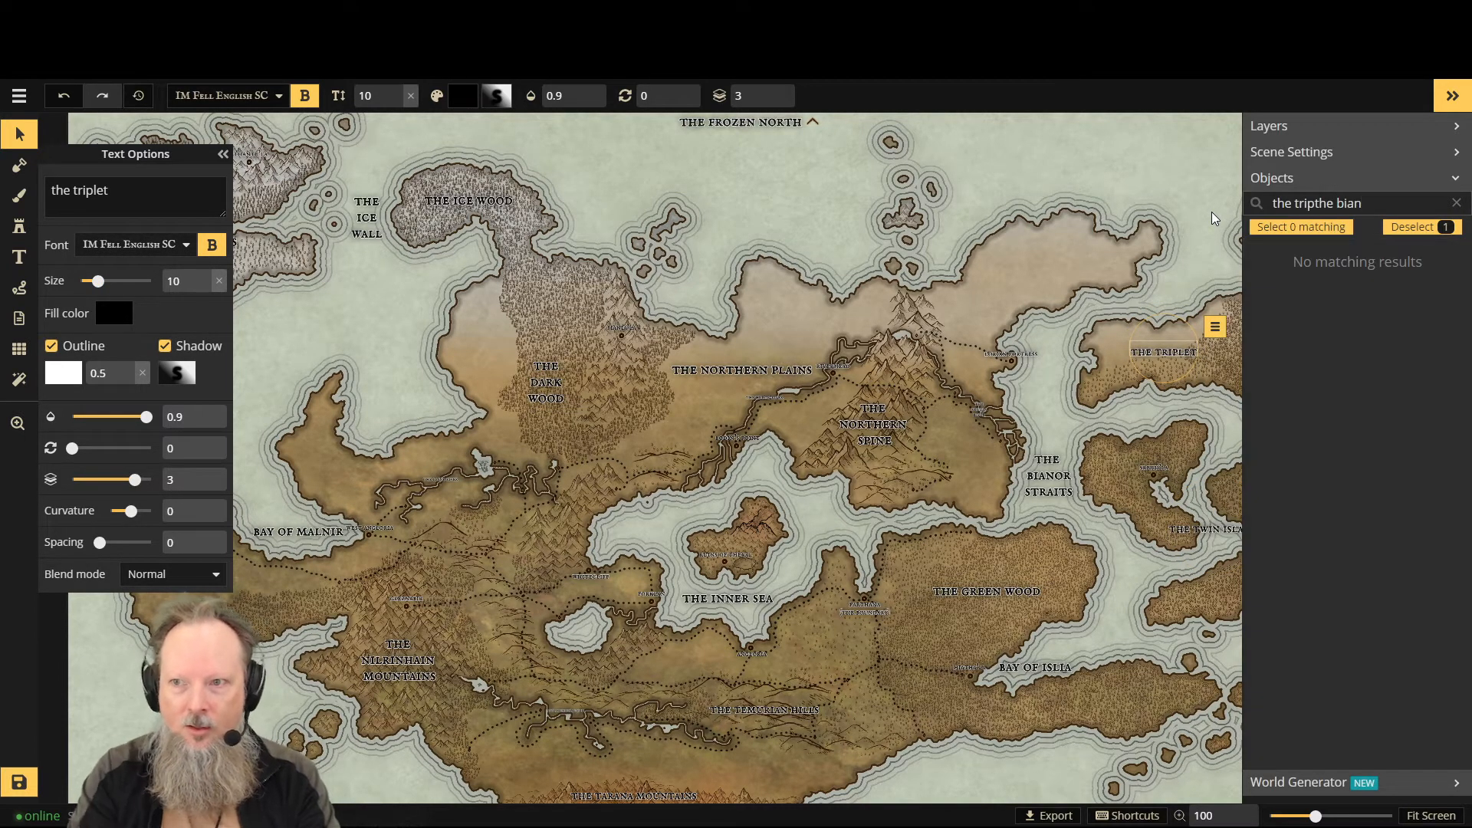
key("ctrl+a")
type("the bian")
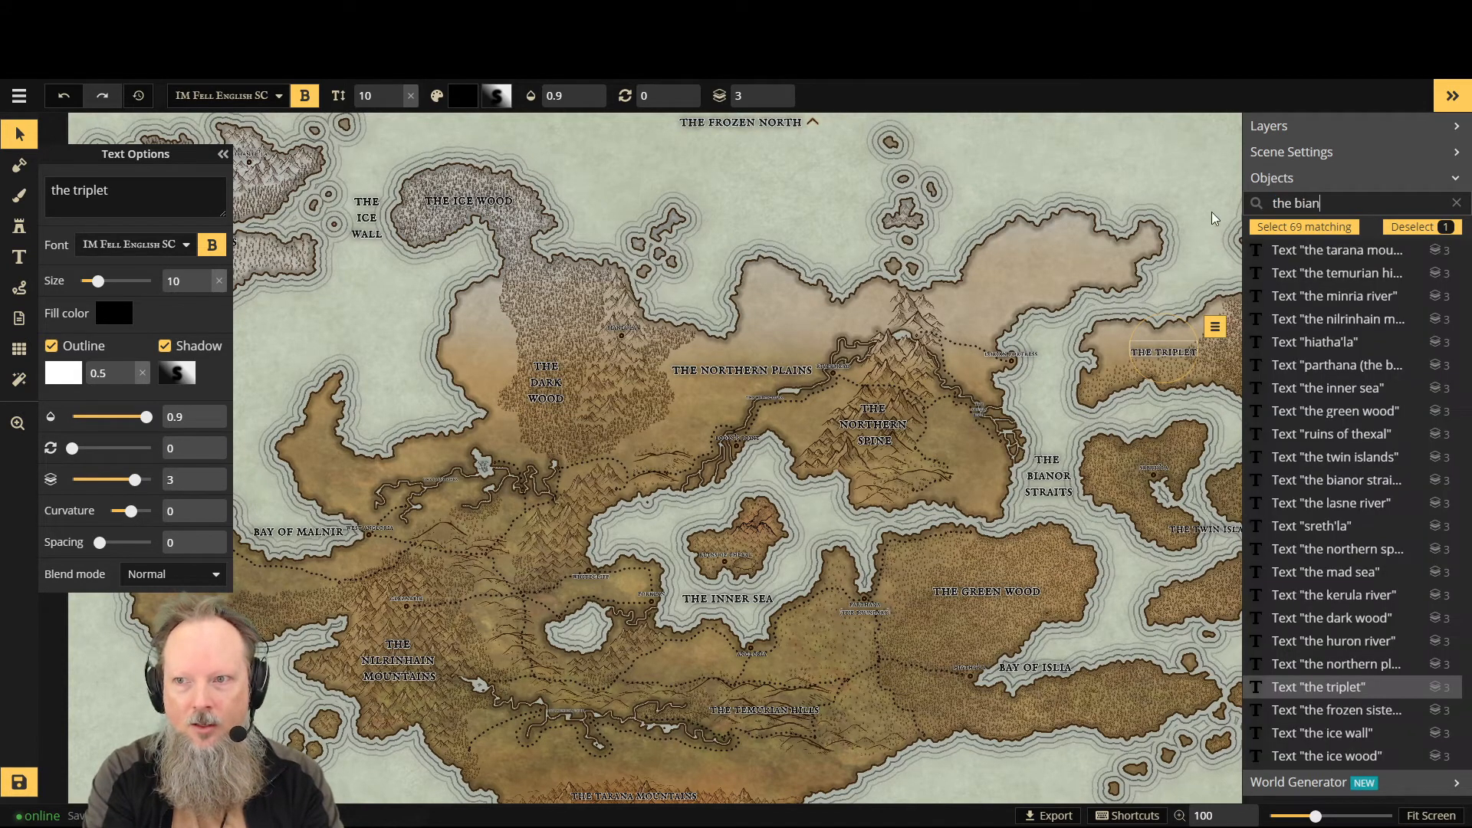
type("o")
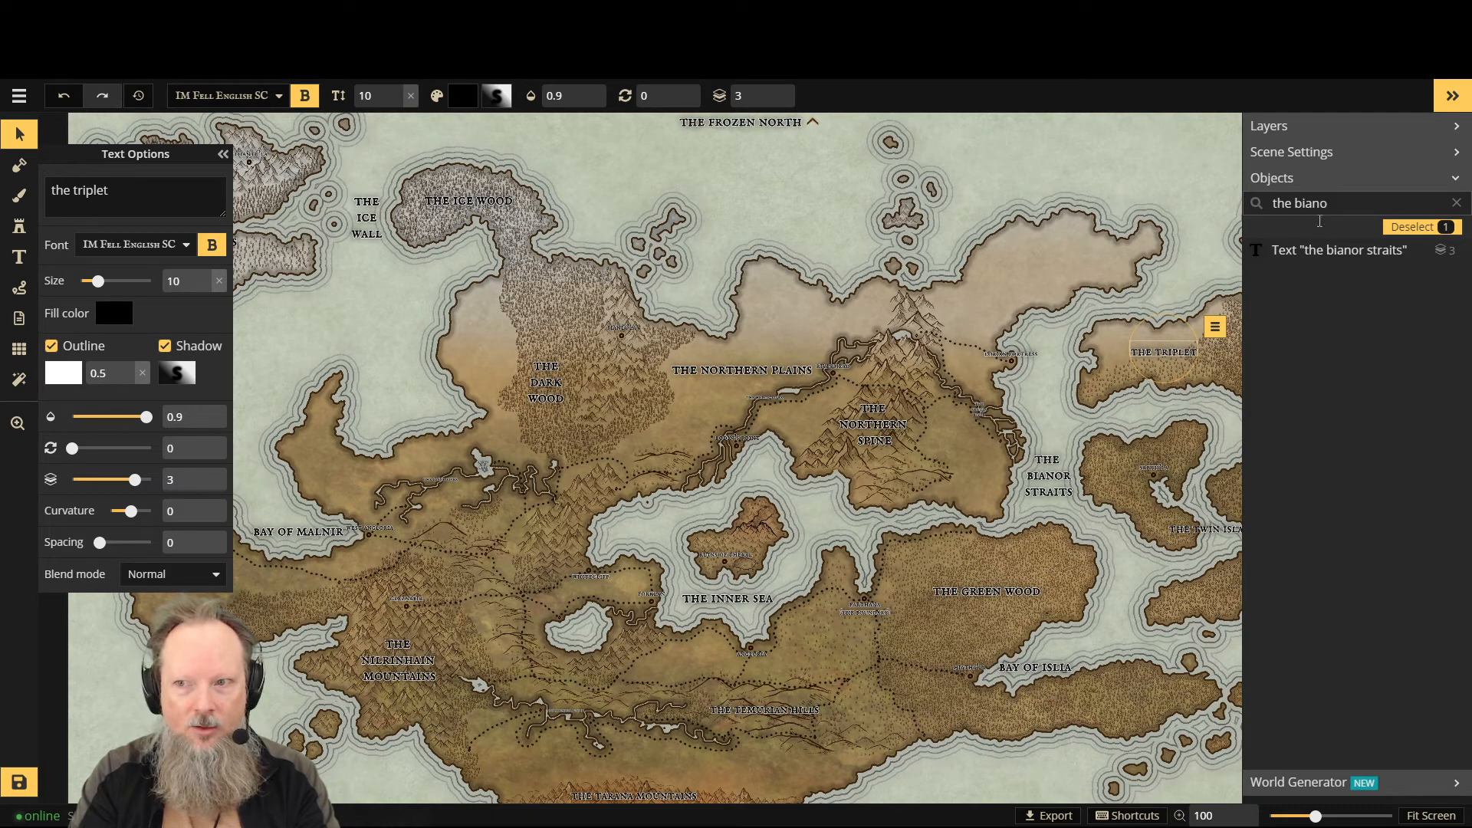
left_click(1317, 252)
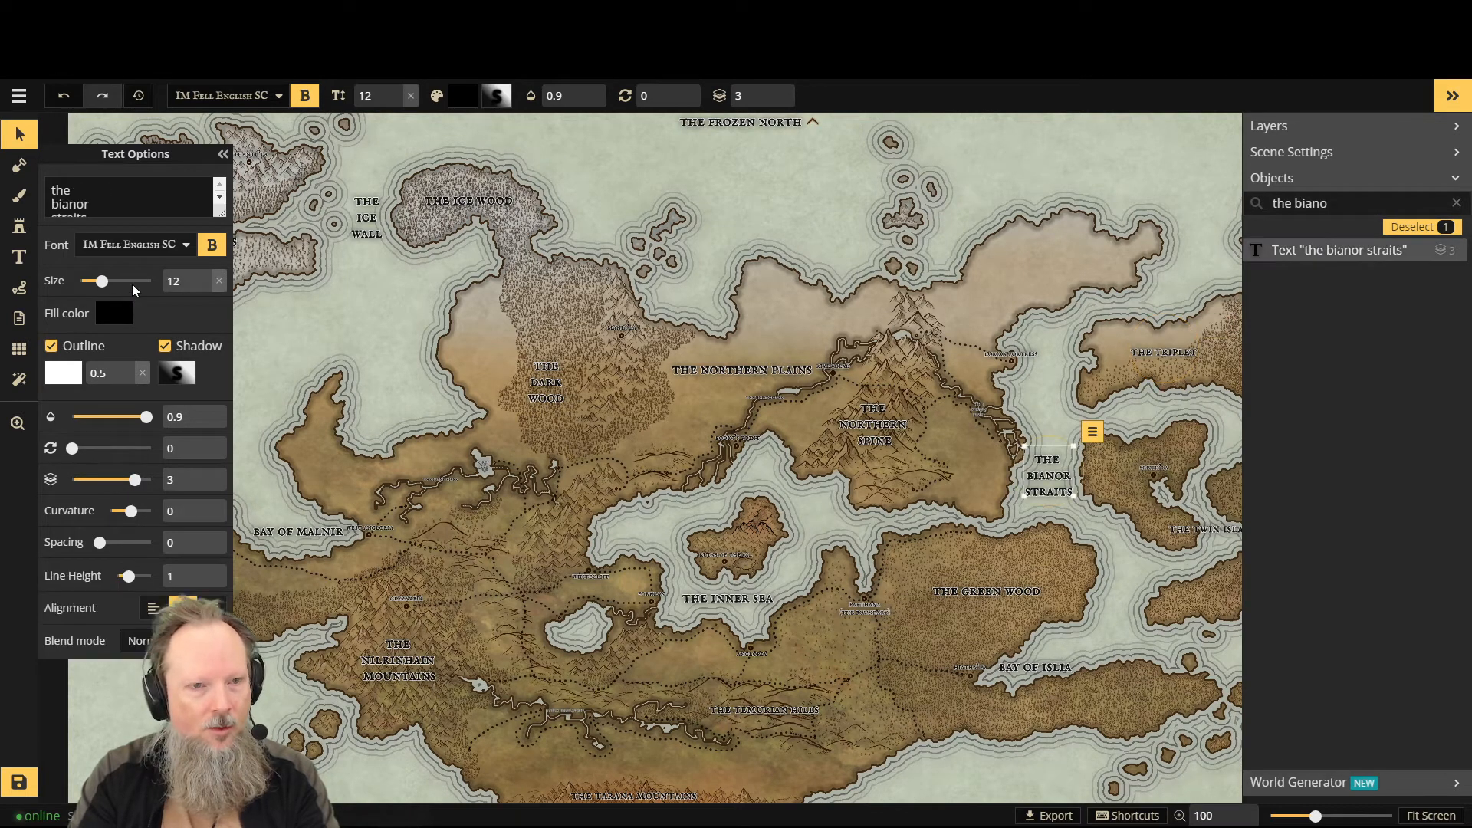
left_click(204, 288)
left_click(204, 288)
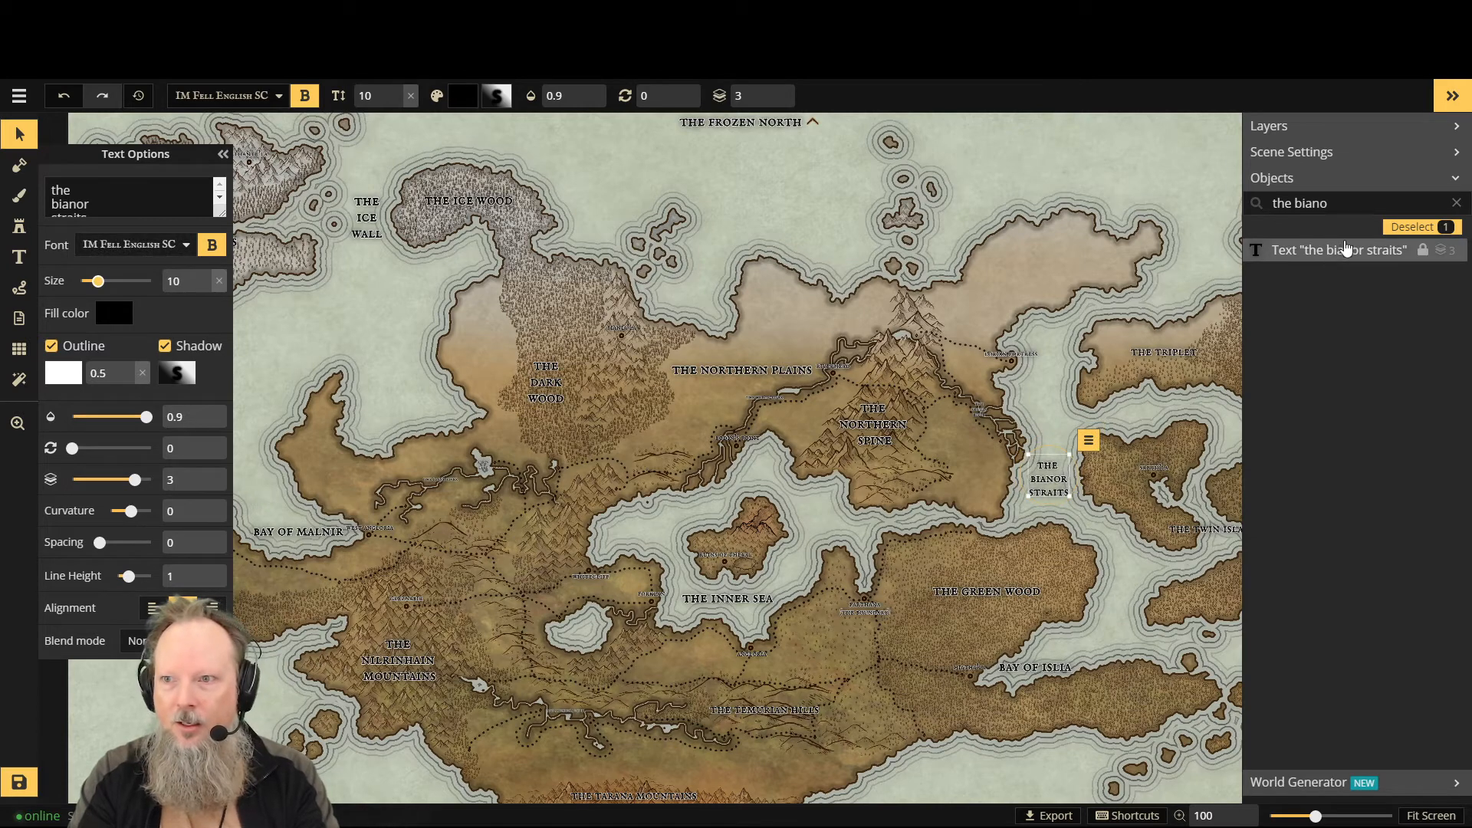
Step: Search the objects for "the north" and set the Northern Spine and Northern Plains labels each to text size 10
left_click(1455, 203)
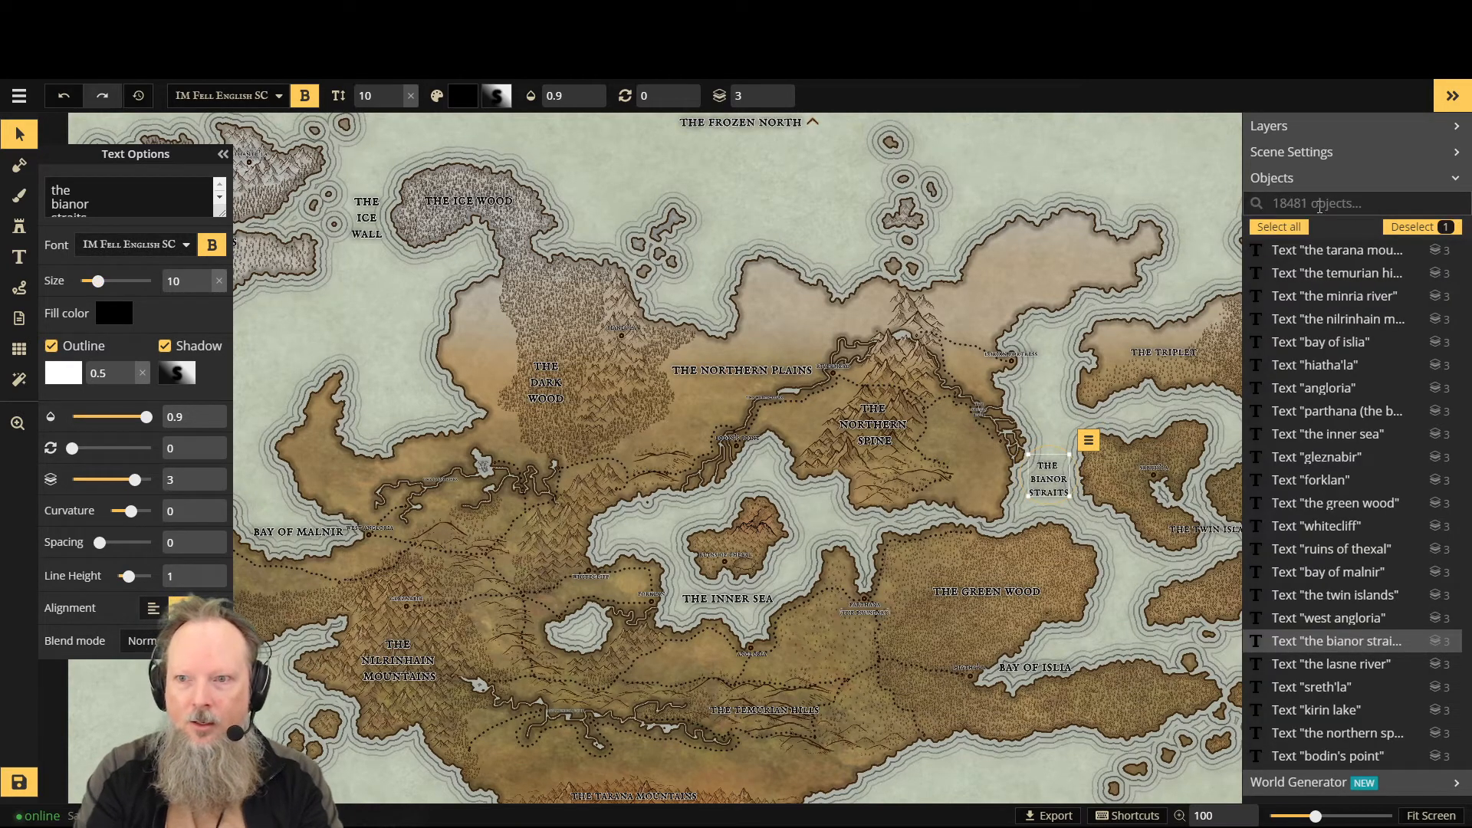
type("the north")
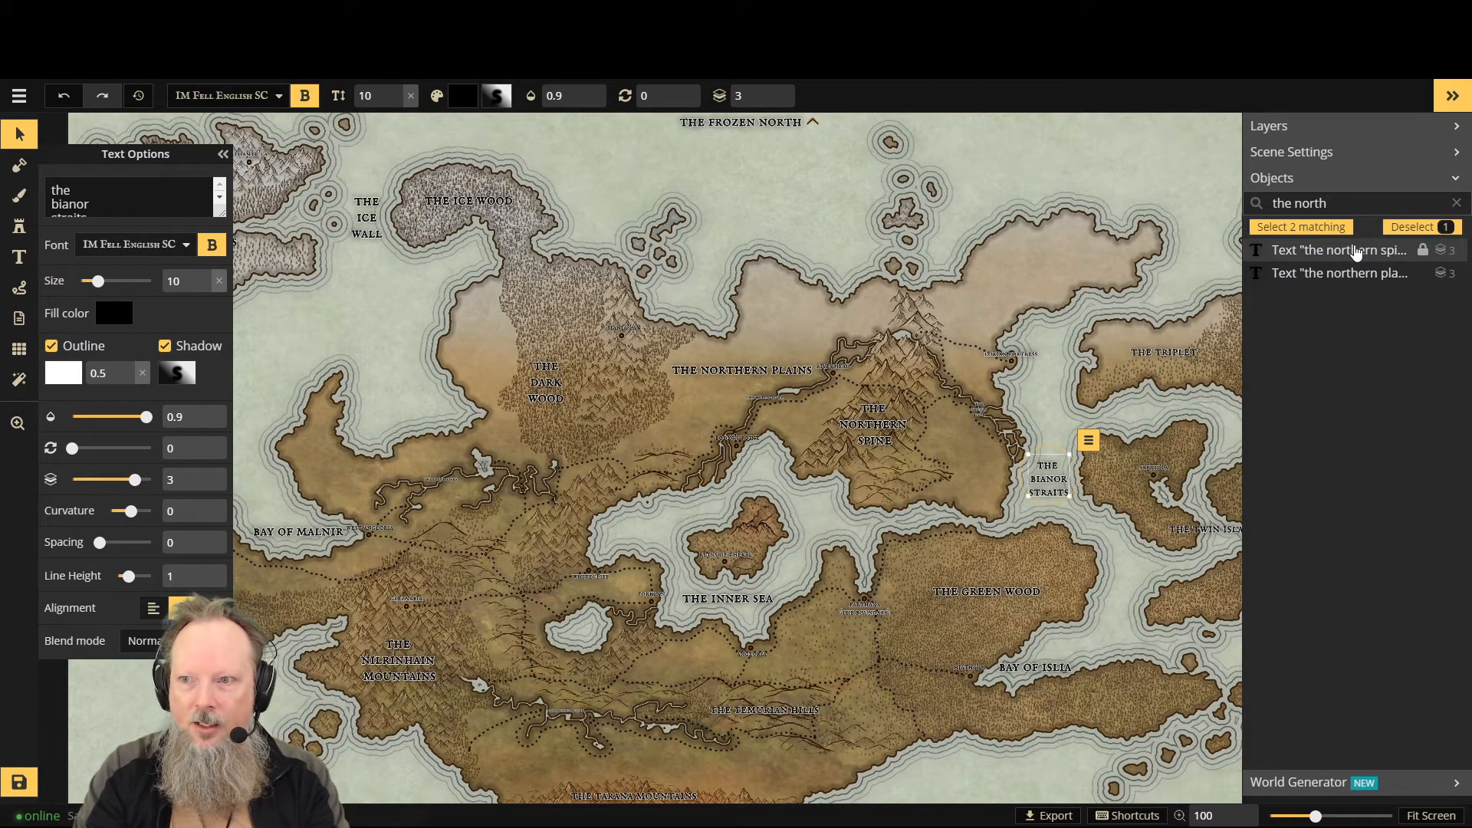
left_click(1355, 251)
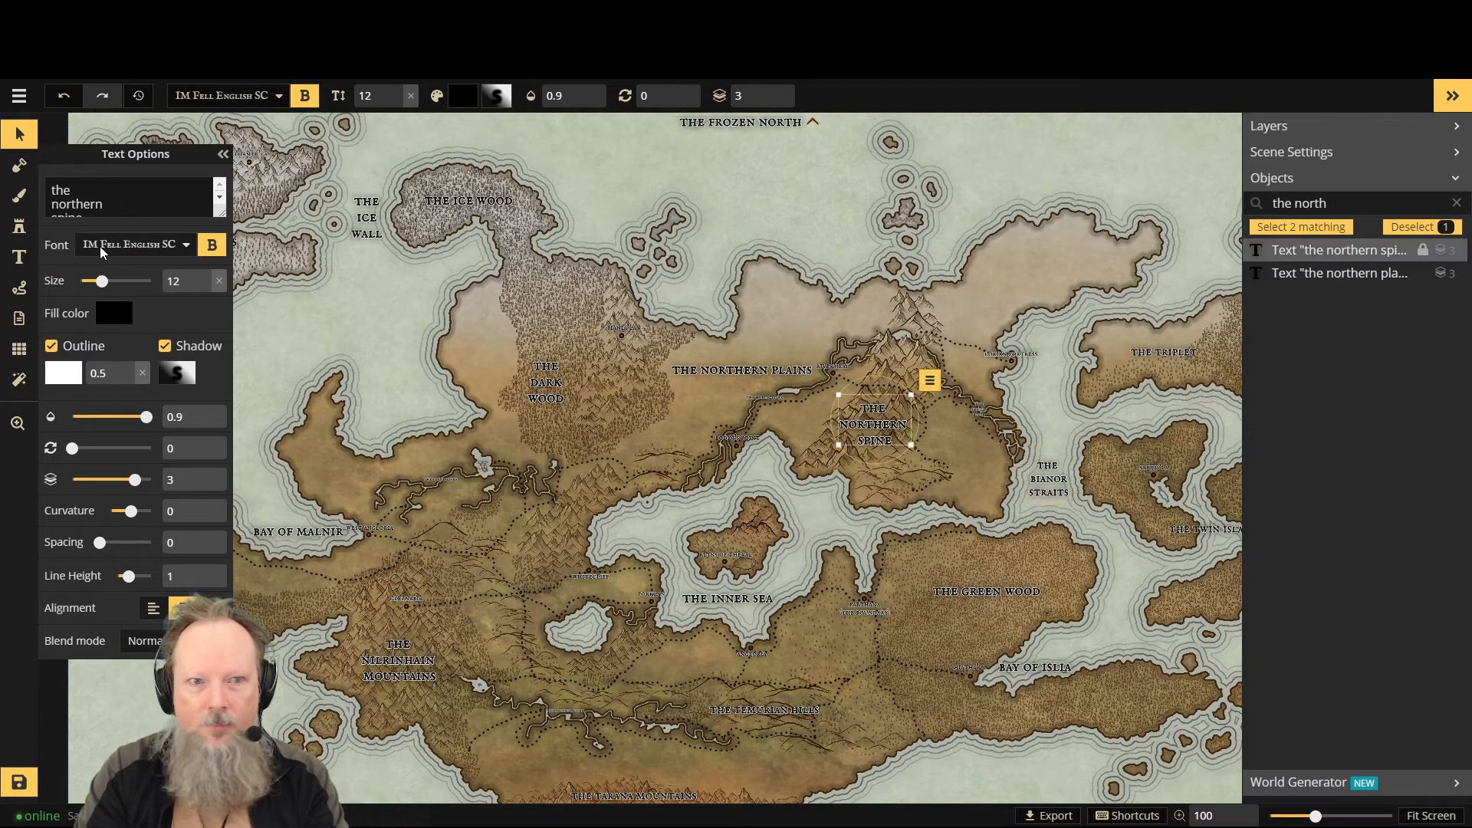
left_click(203, 288)
left_click(204, 288)
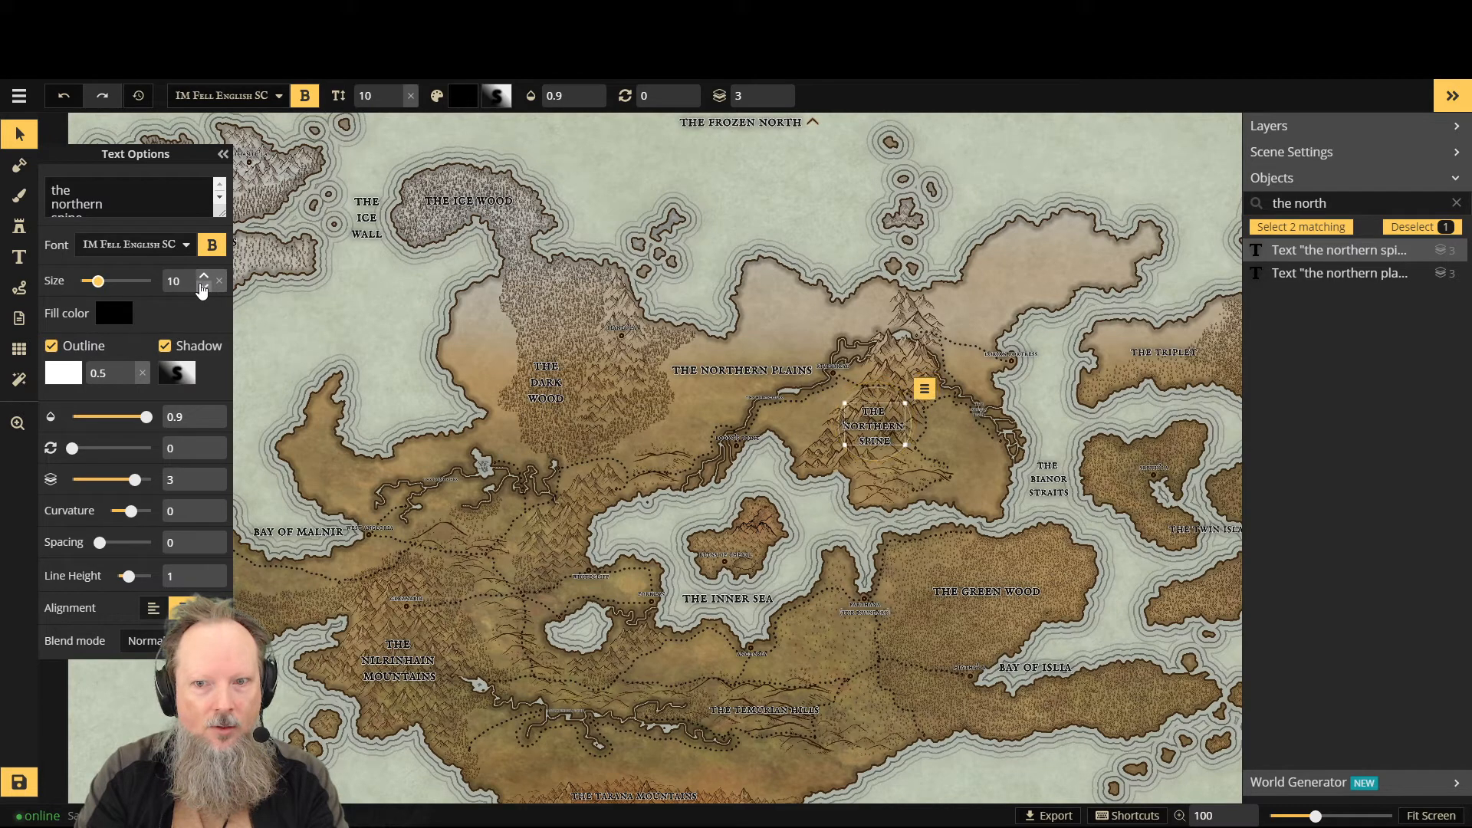
left_click(1342, 273)
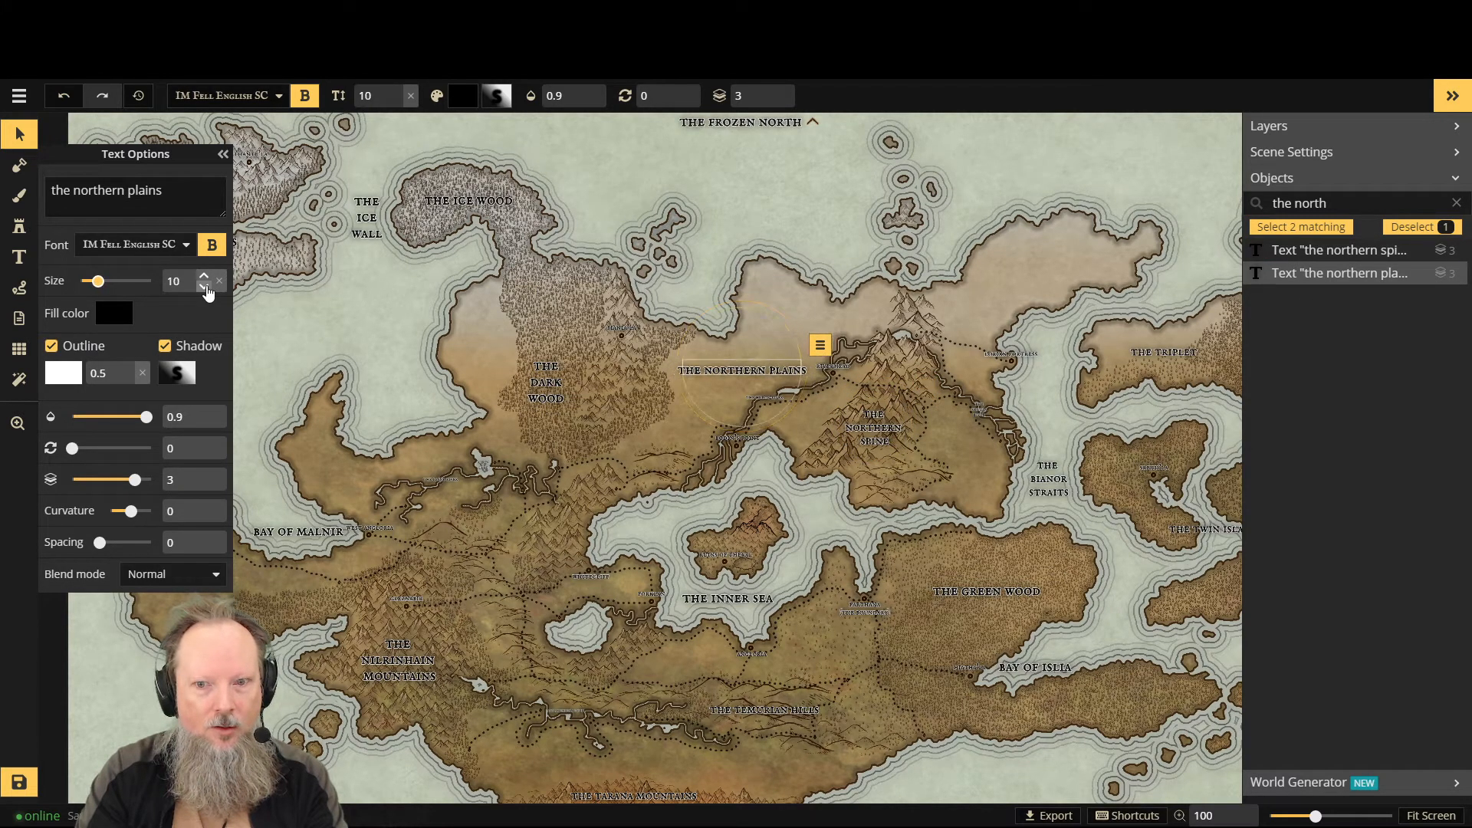
left_click_drag(1331, 203, 1202, 227)
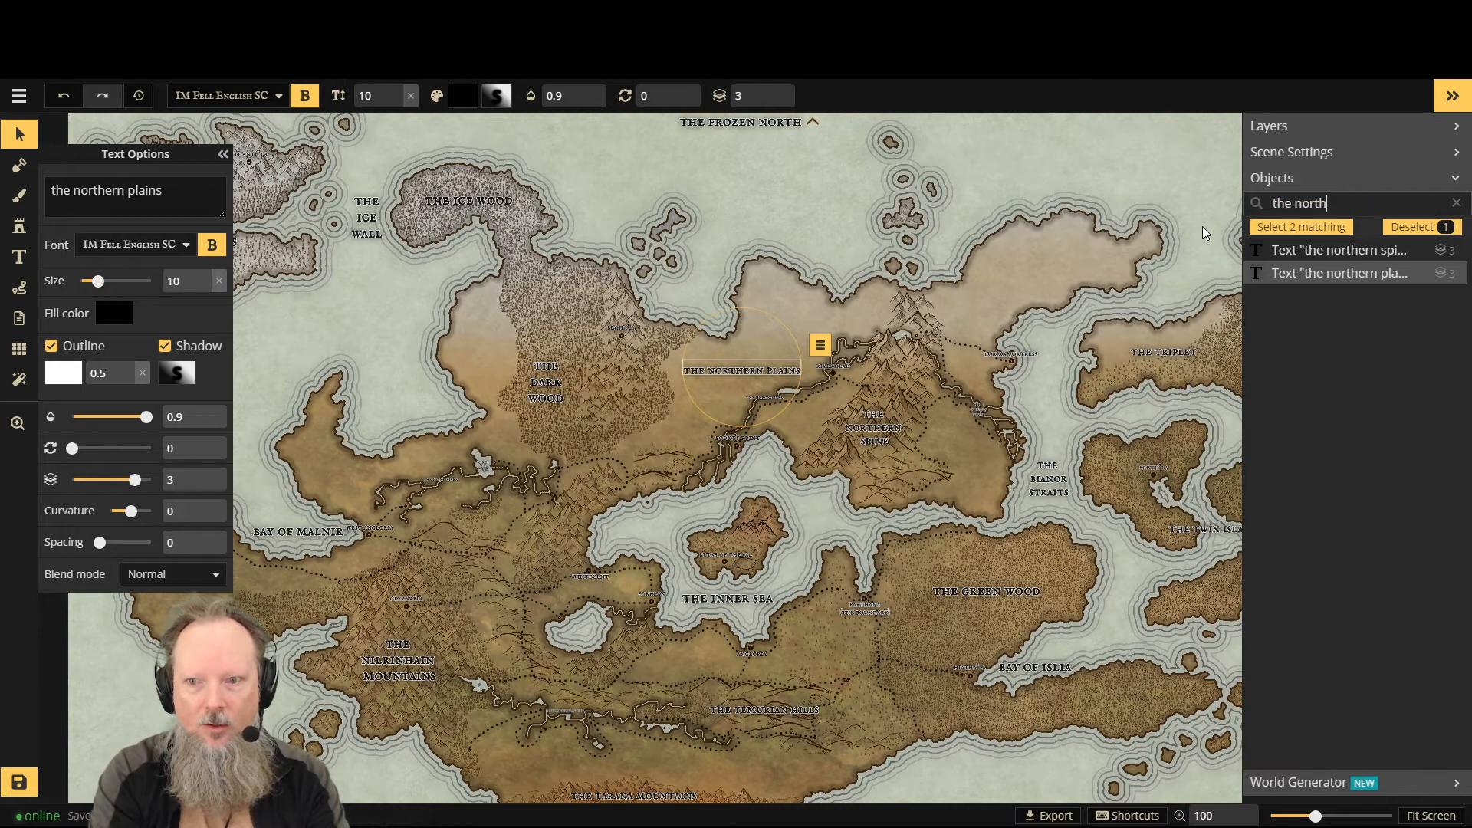
type("the inner")
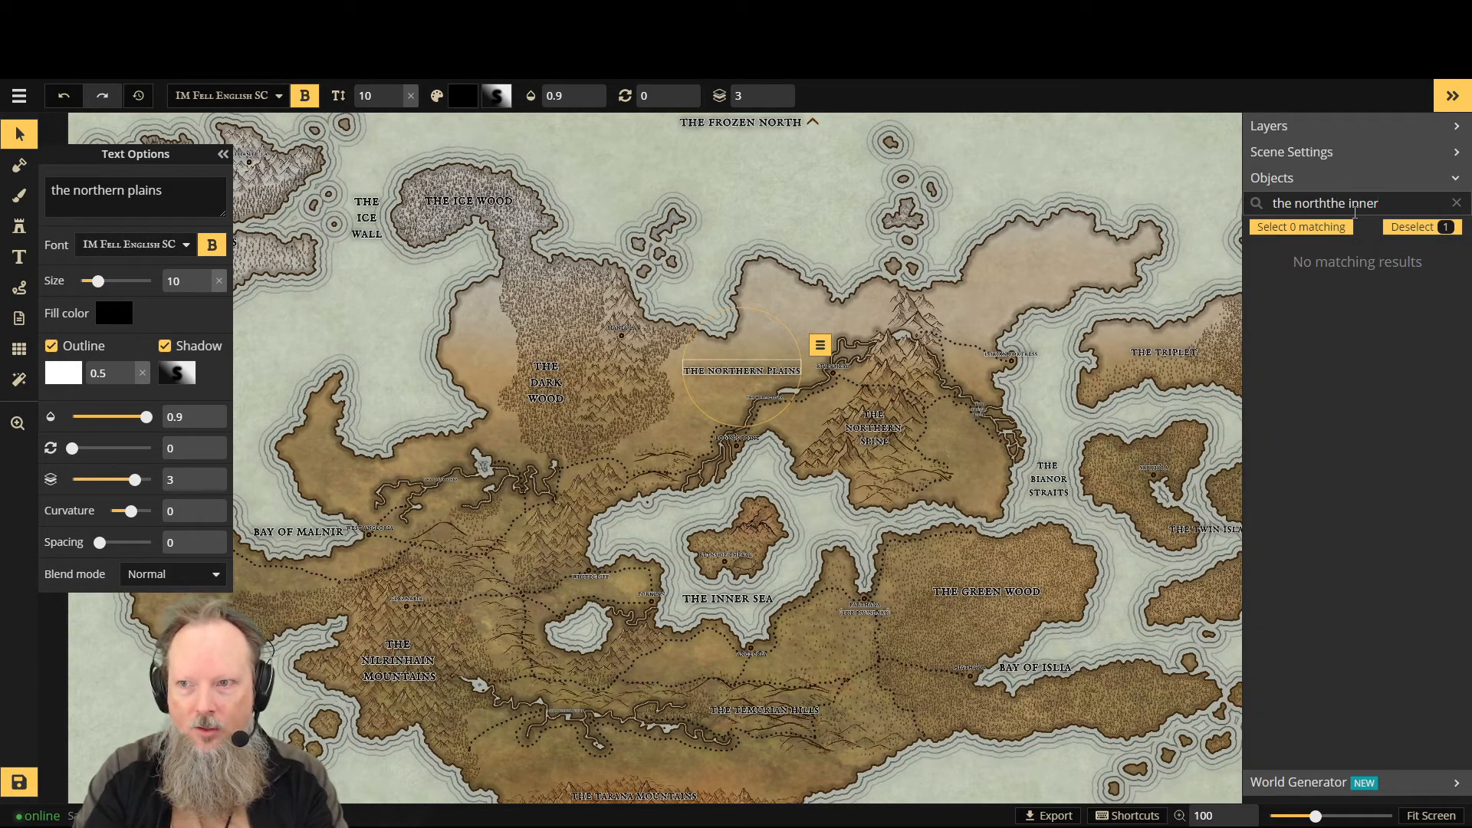
left_click(1456, 203)
key("t")
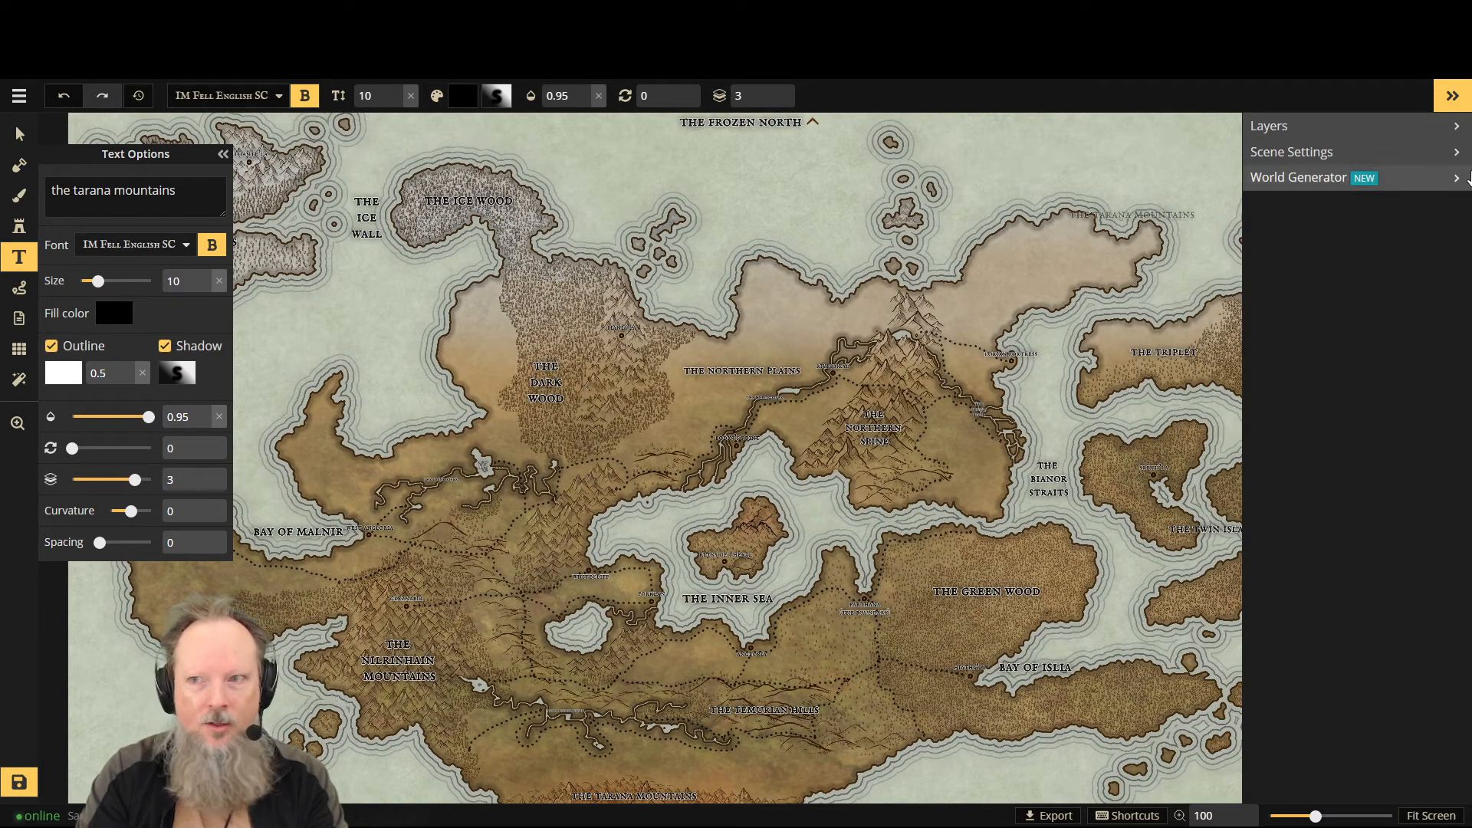
left_click(1453, 132)
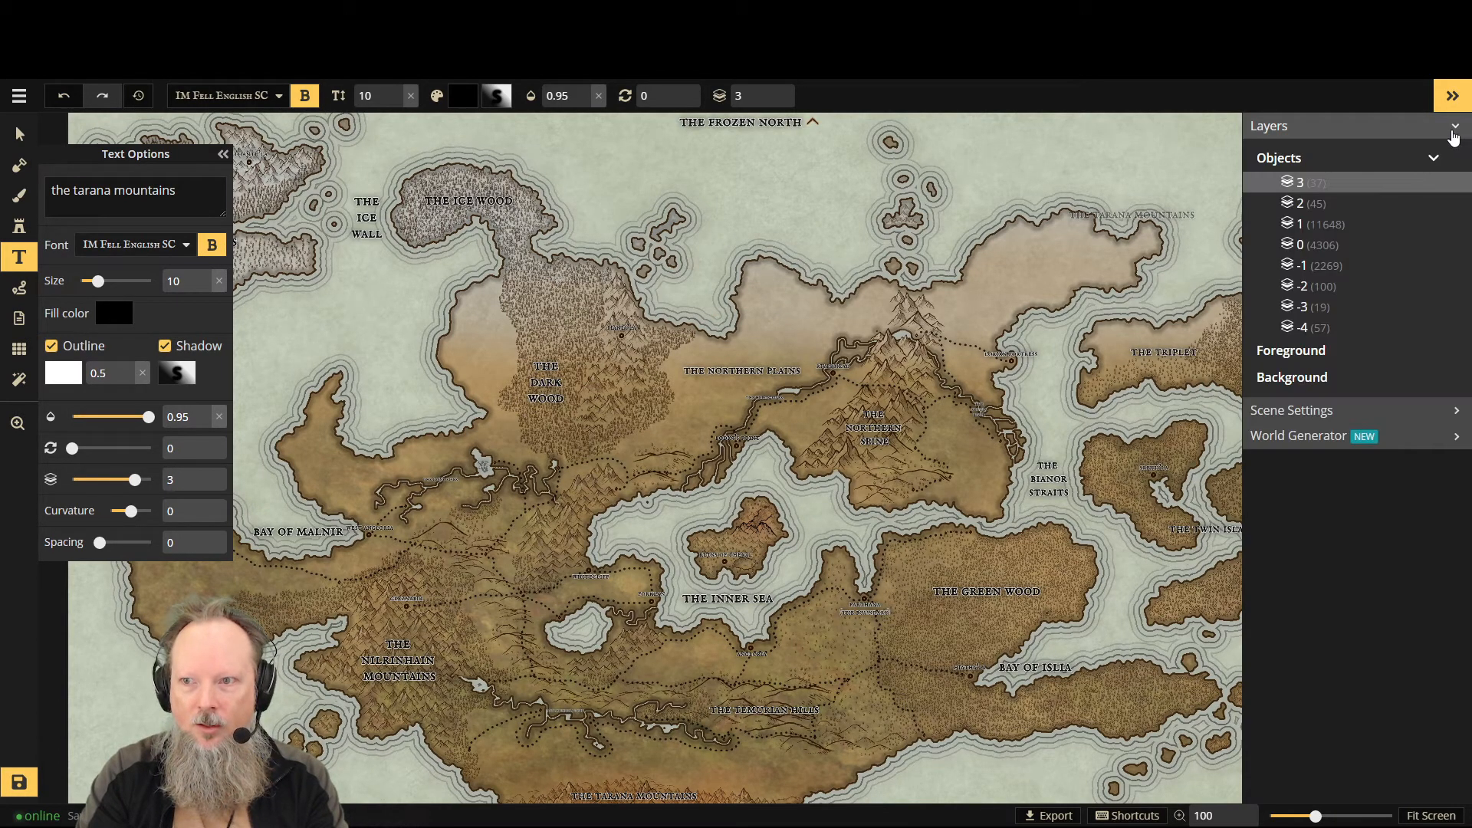
left_click(1451, 130)
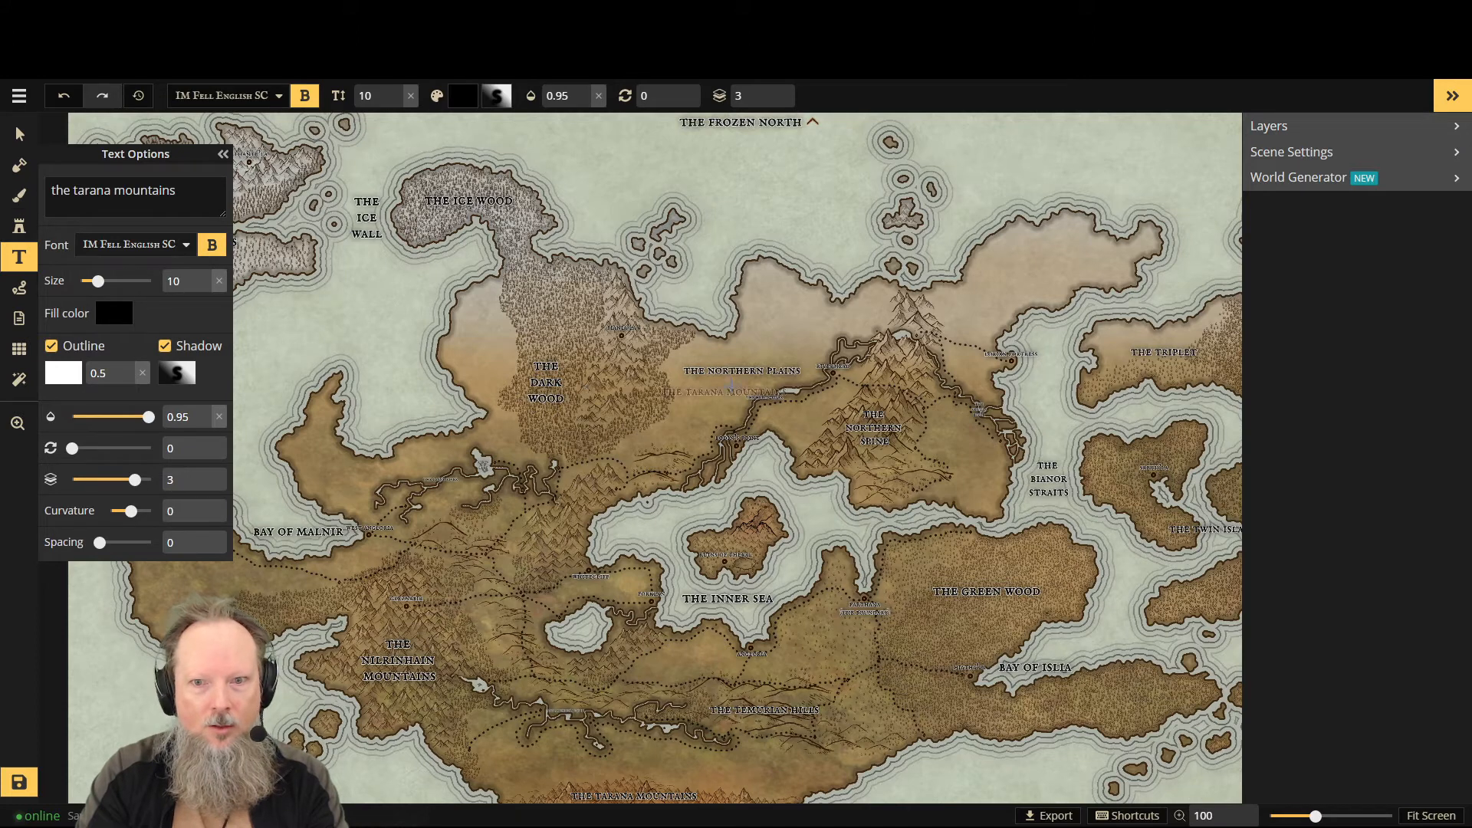
left_click(19, 134)
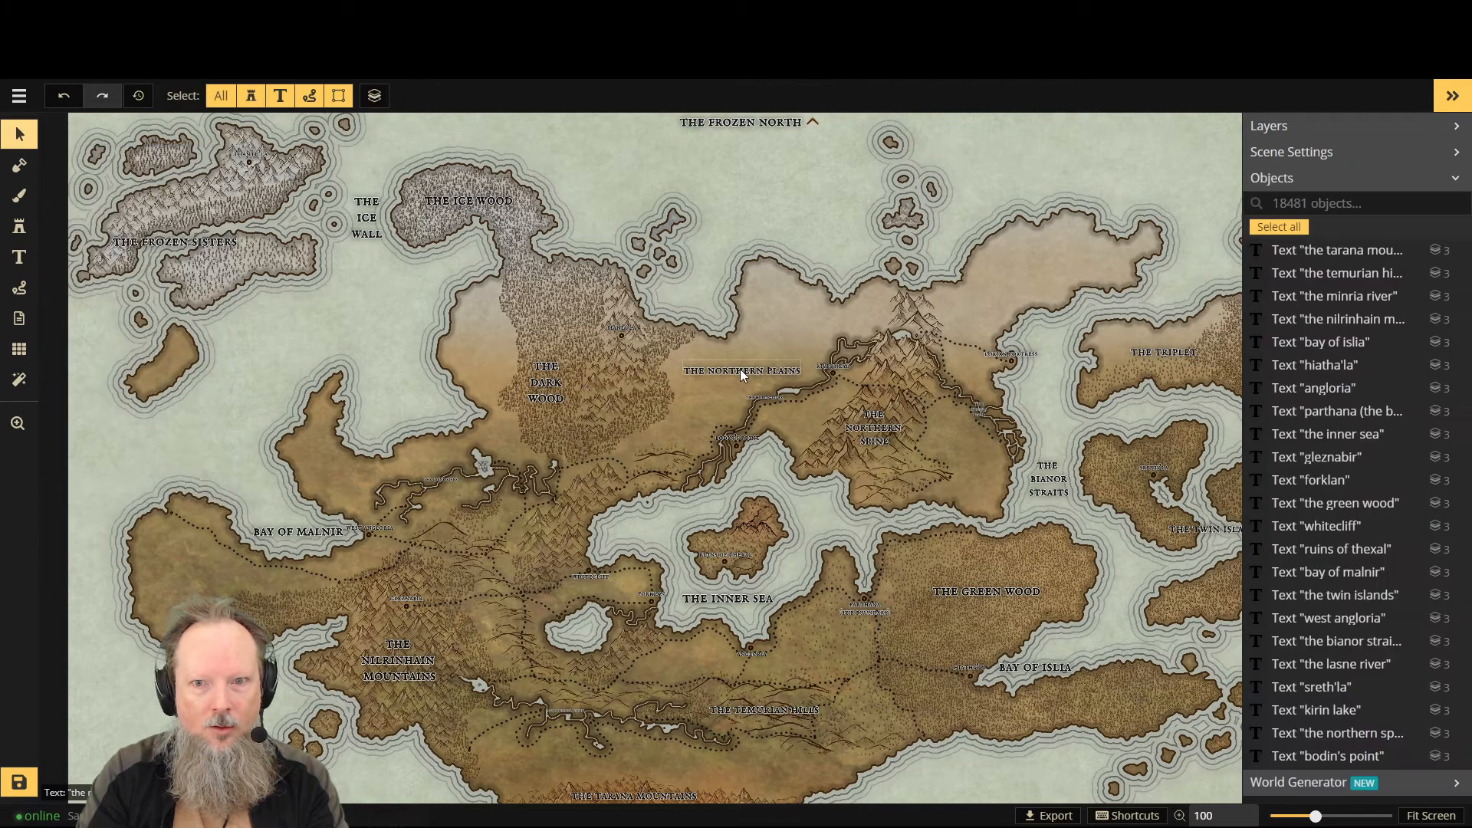
left_click(741, 371)
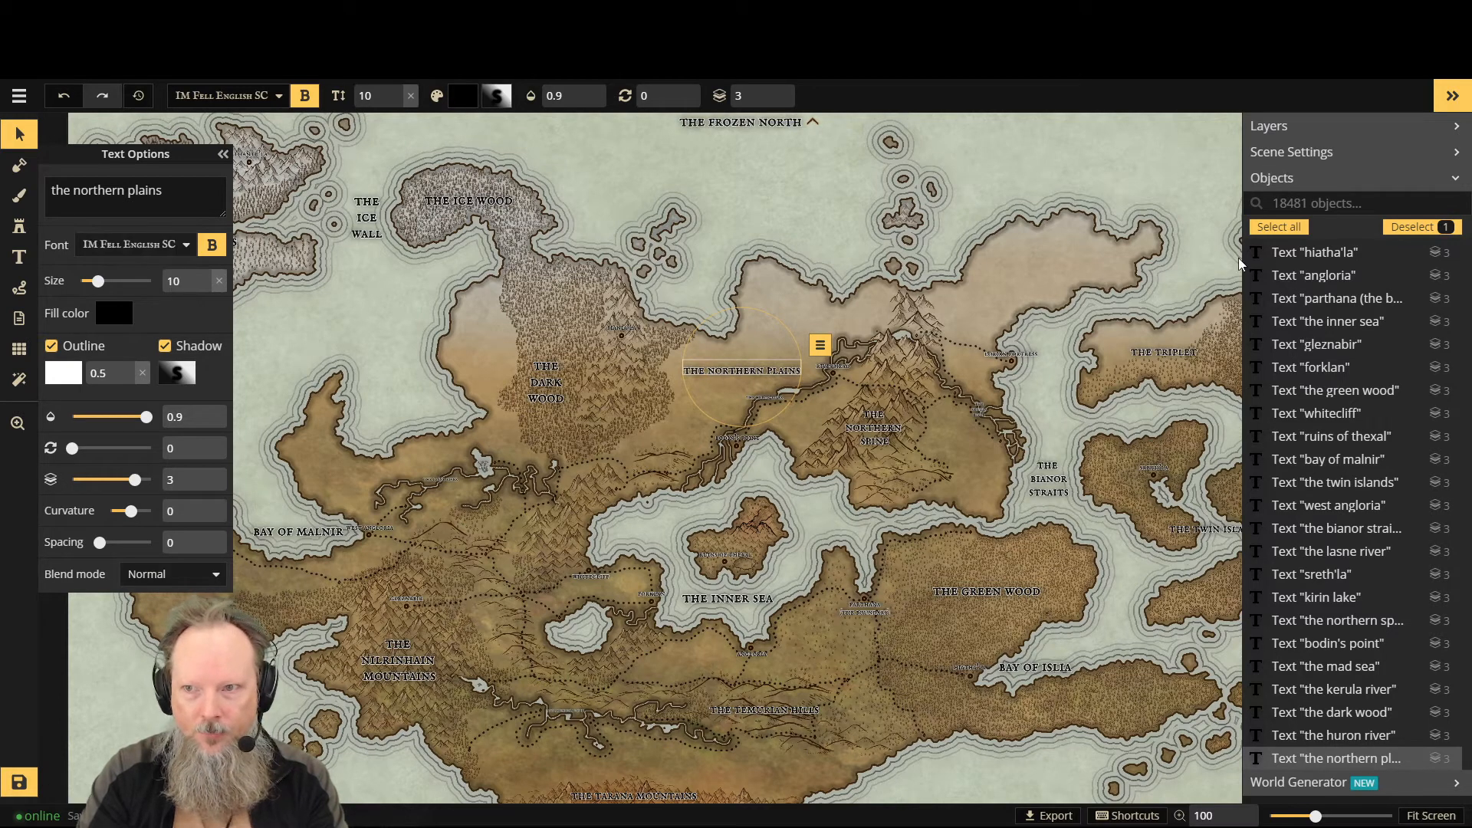
Step: Find the Inner Sea label by searching the objects for "the inner", select it and set its text size to 10
left_click(1310, 198)
type("the inner")
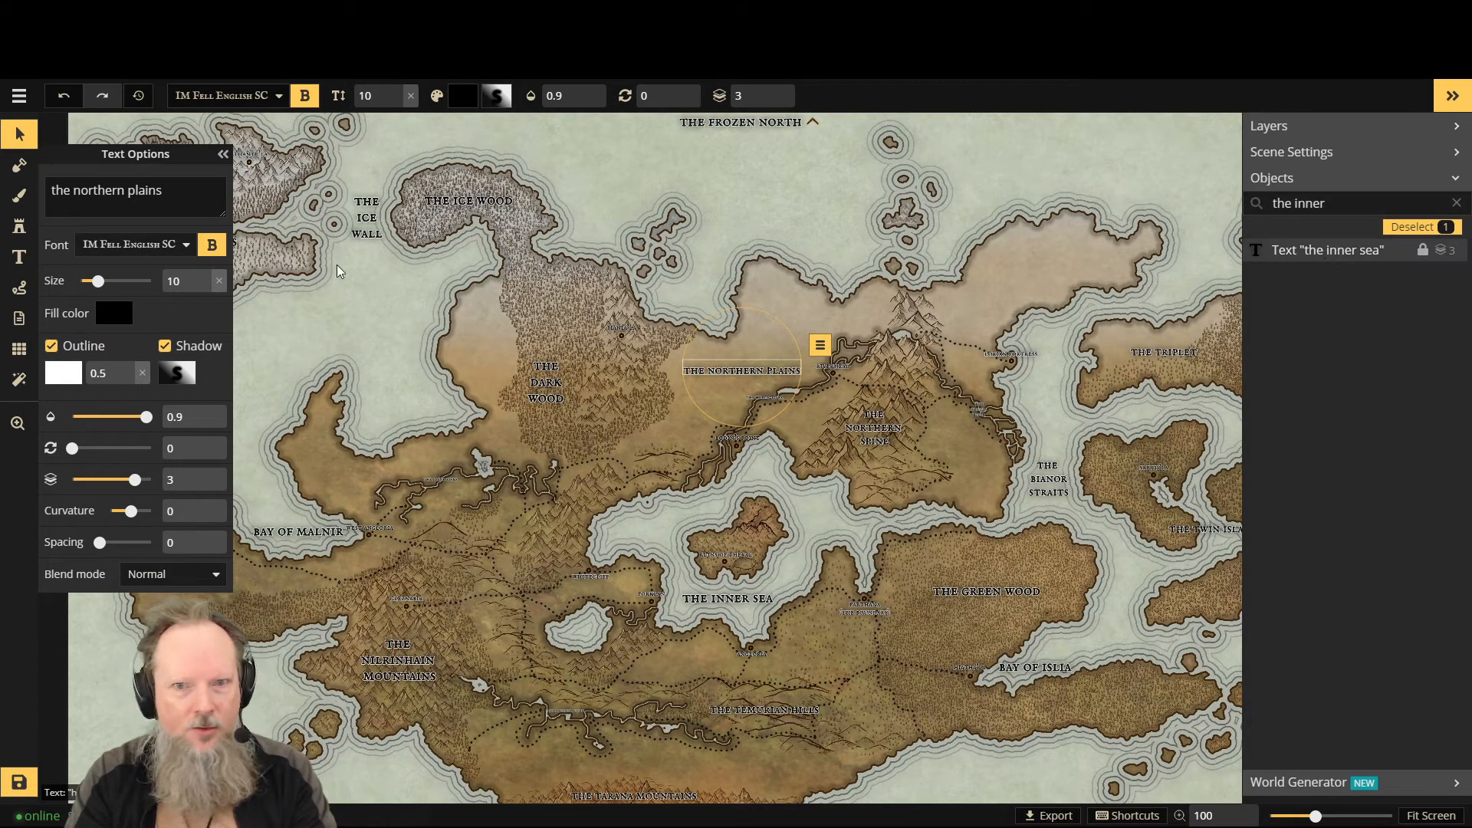
left_click(1328, 250)
left_click(201, 287)
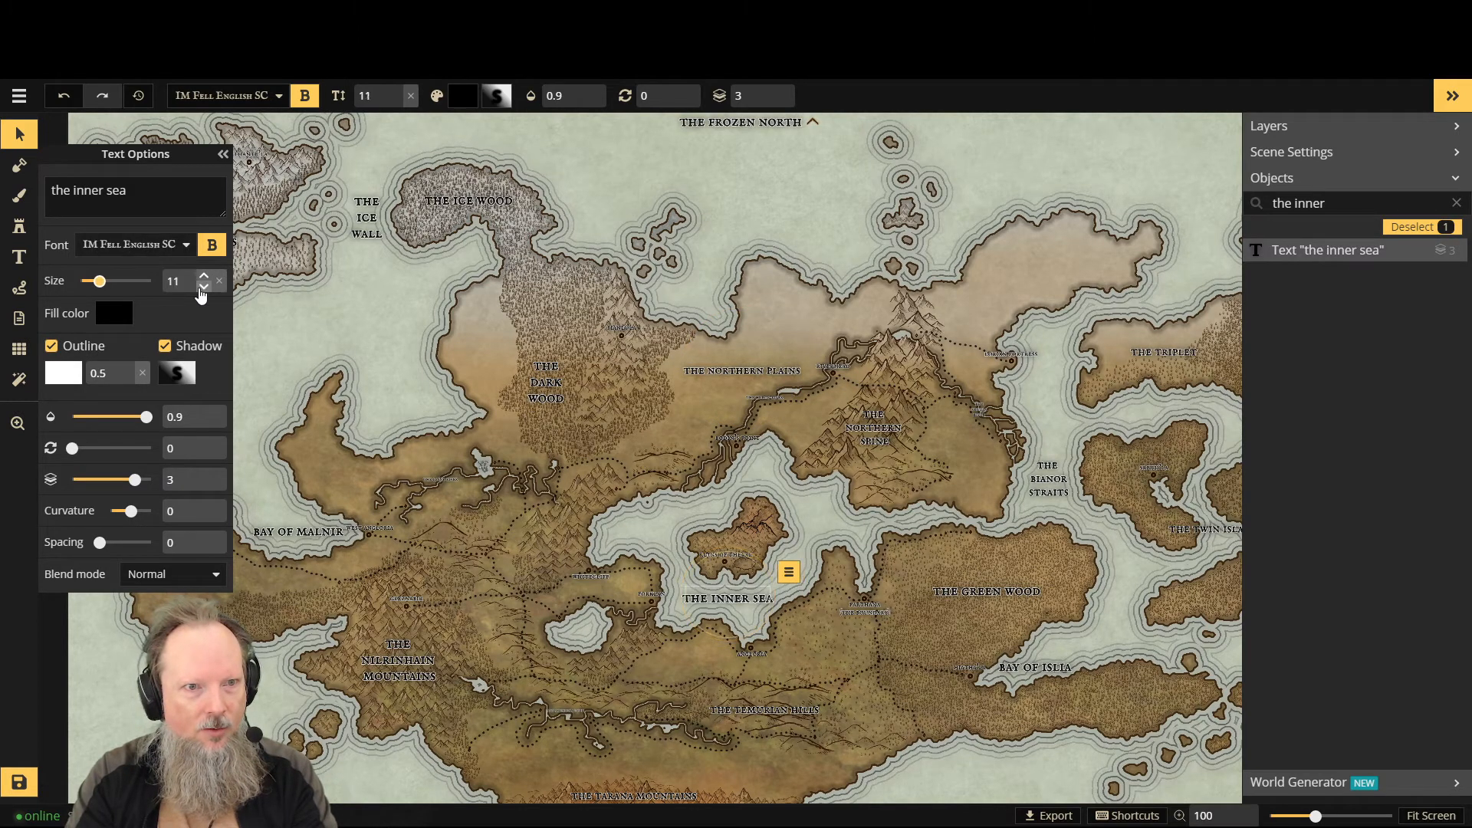
left_click(200, 289)
Step: Find the Dark Wood label by searching the objects for "the dark", select it and set its text size to 10
left_click_drag(1361, 205, 1252, 209)
type("the dark wood")
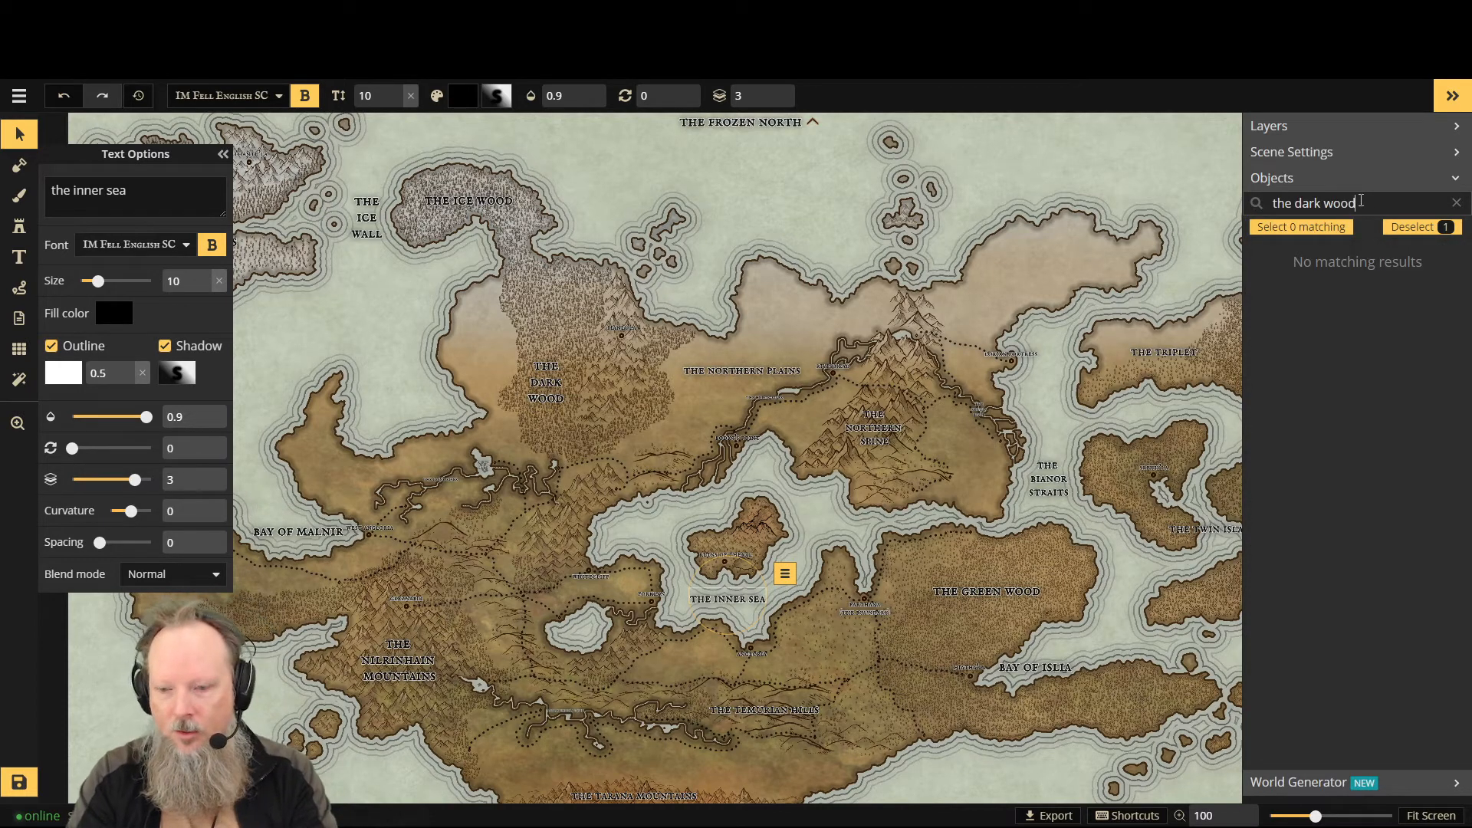
key("BackSpace")
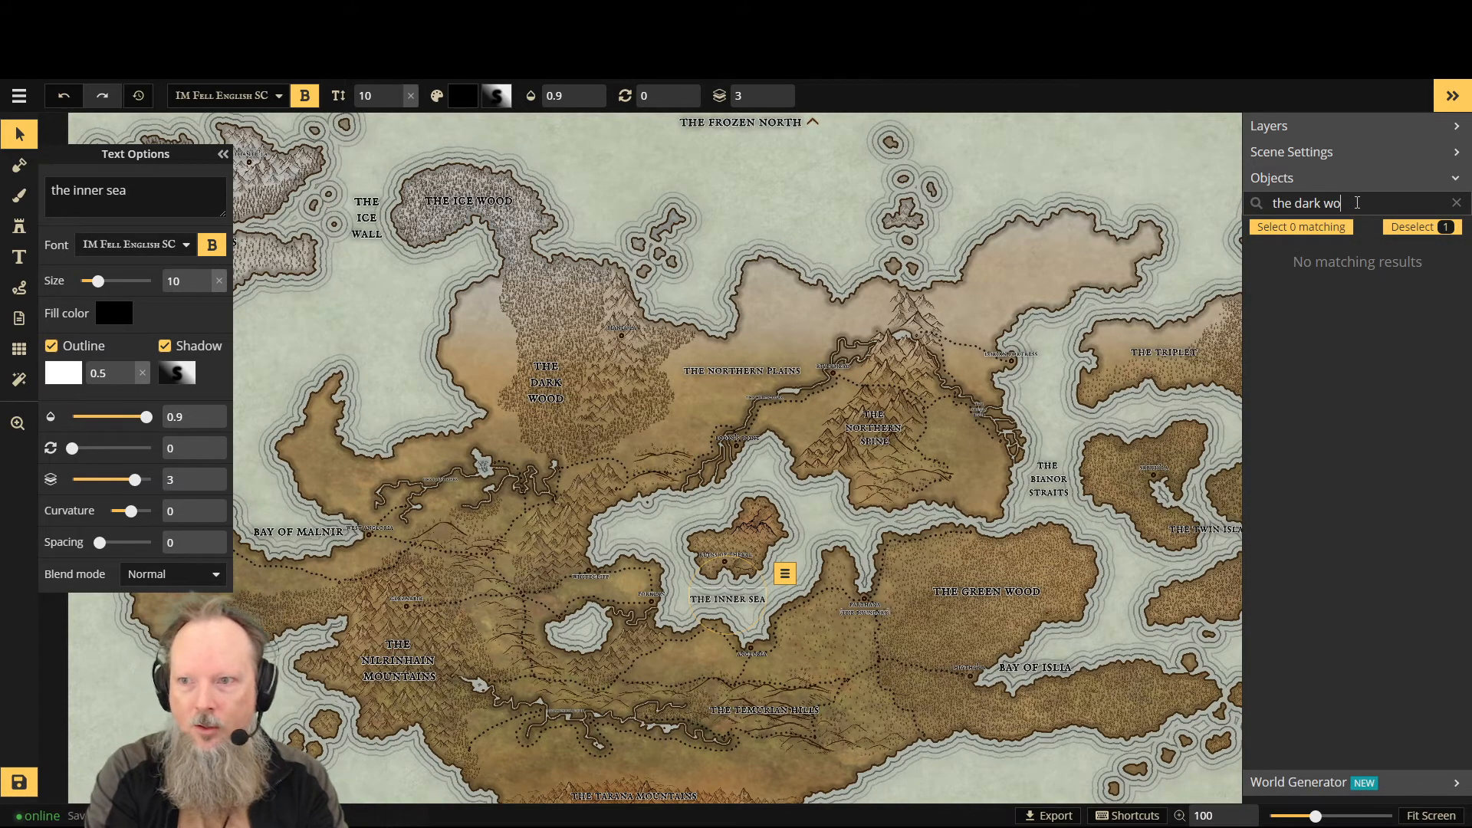
key("BackSpace")
key("BackSpace")
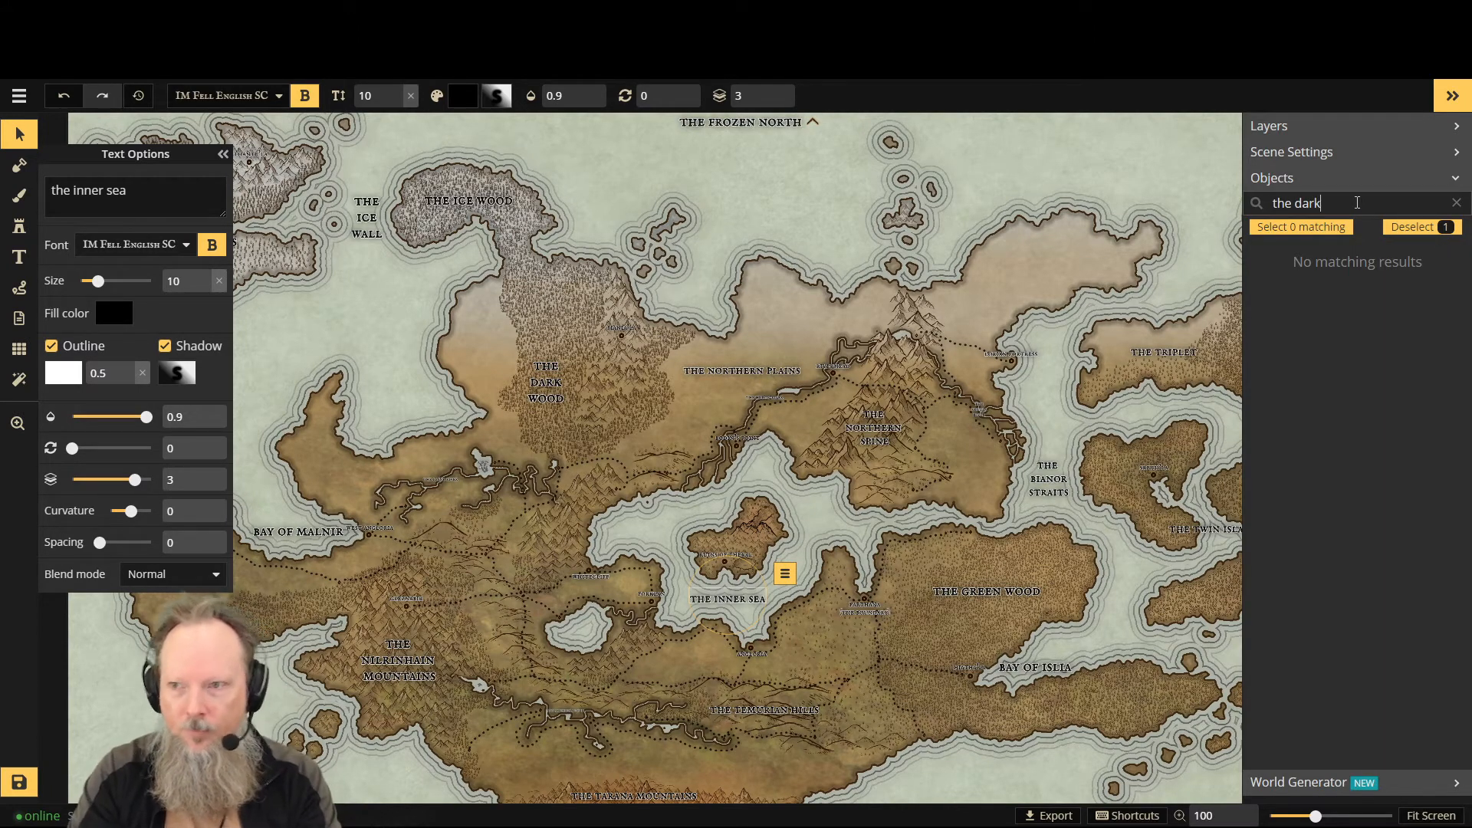
left_click(1338, 250)
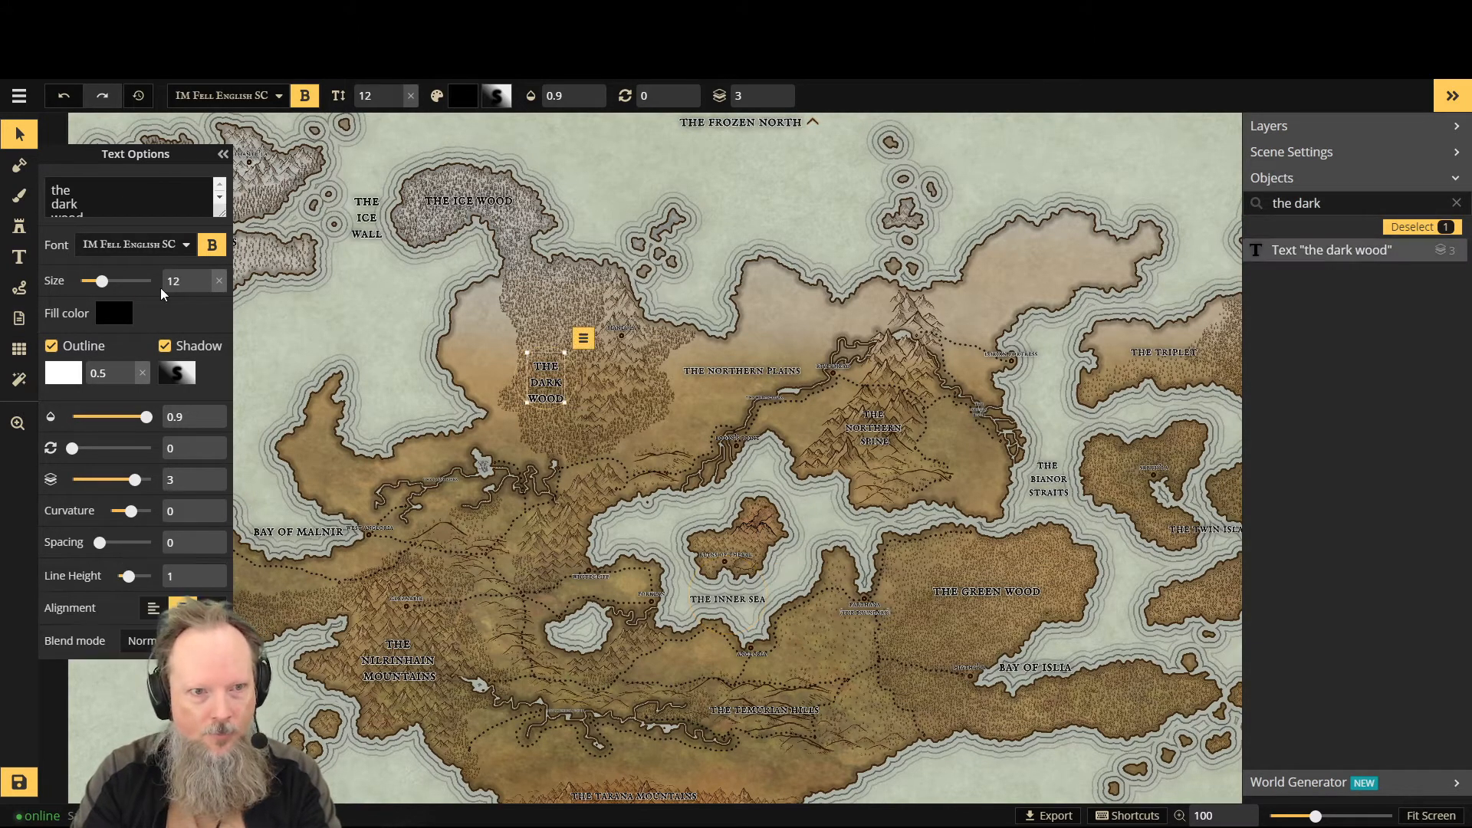
left_click(203, 286)
left_click(203, 286)
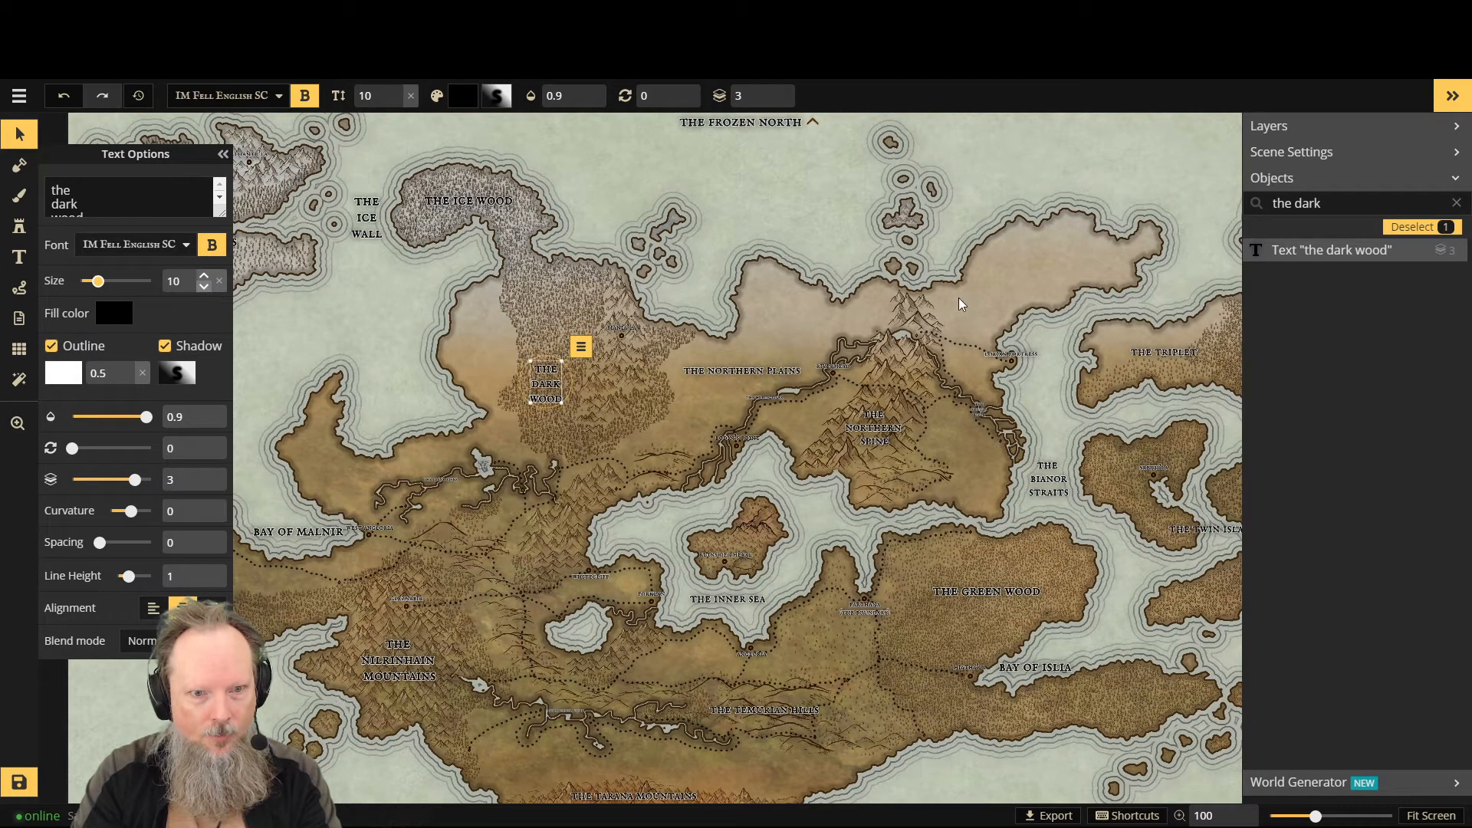
Step: Find the Ice Wood label by searching the objects for "the ice", select it and set its text size to 10
left_click_drag(1331, 204, 1197, 213)
type("t")
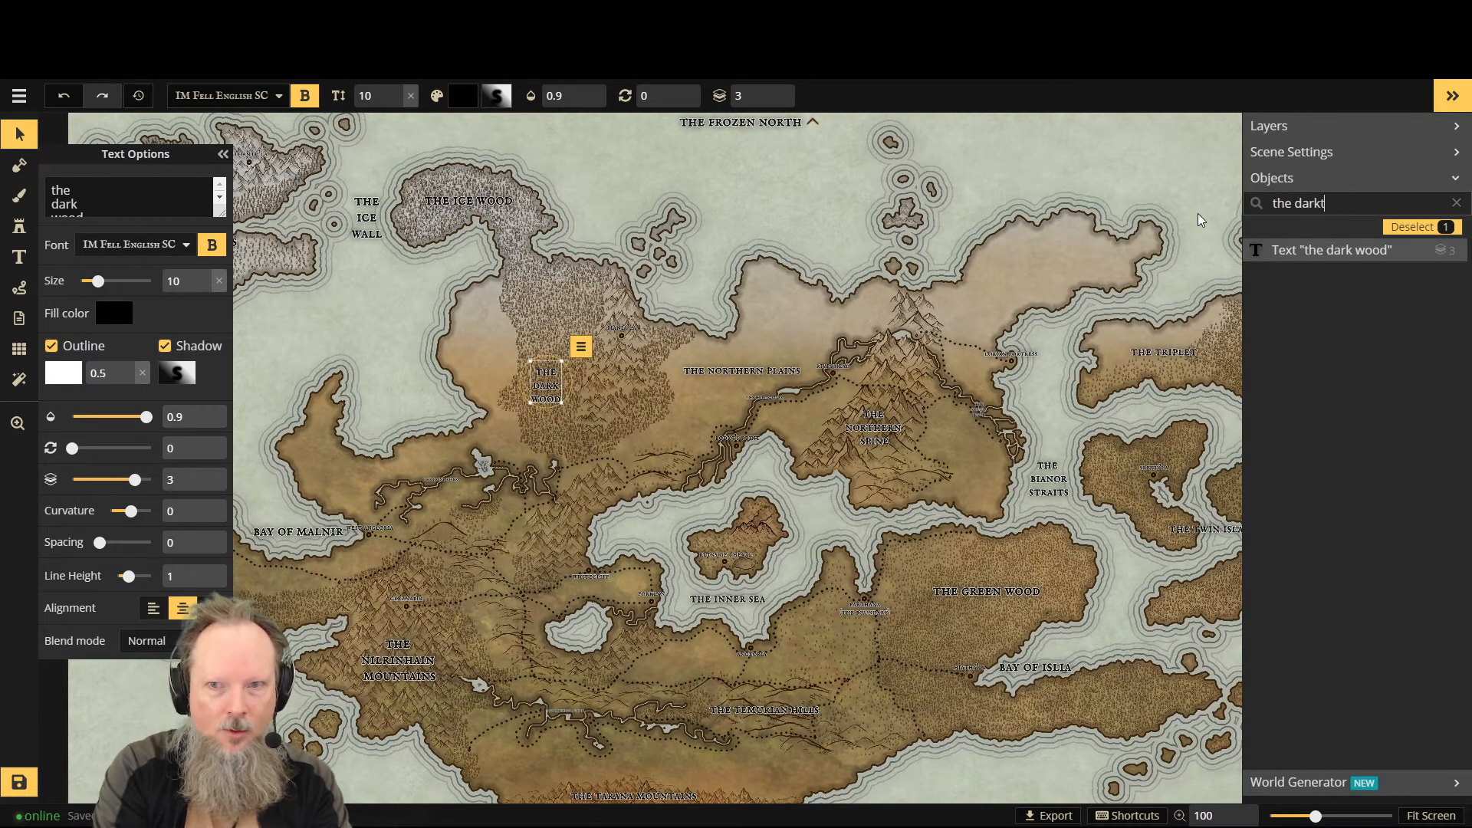
type("he")
key("BackSpace")
key("BackSpace")
key("BackSpace")
key("BackSpace")
key("BackSpace")
key("BackSpace")
key("BackSpace")
key("BackSpace")
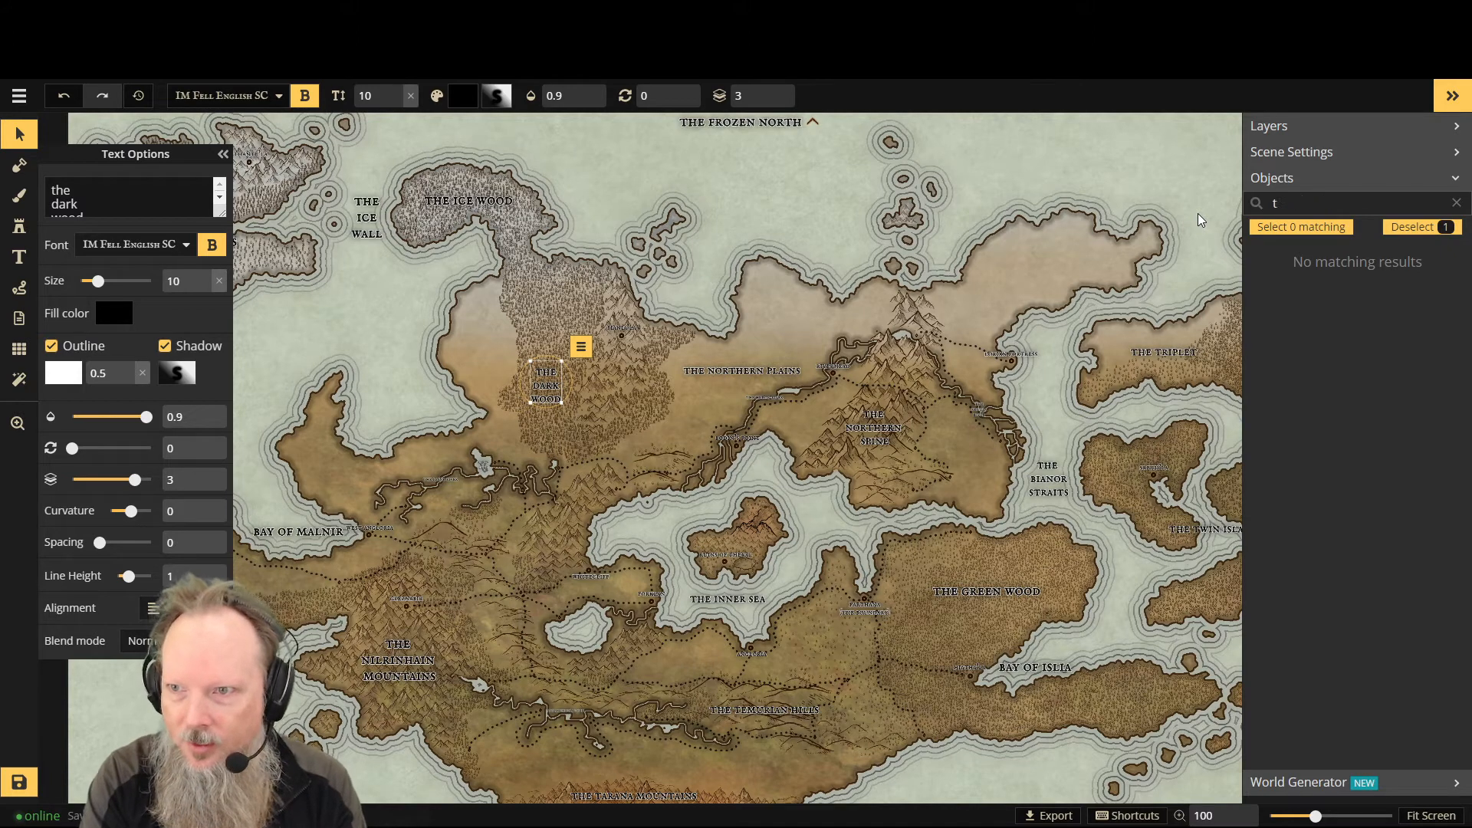
type("ice")
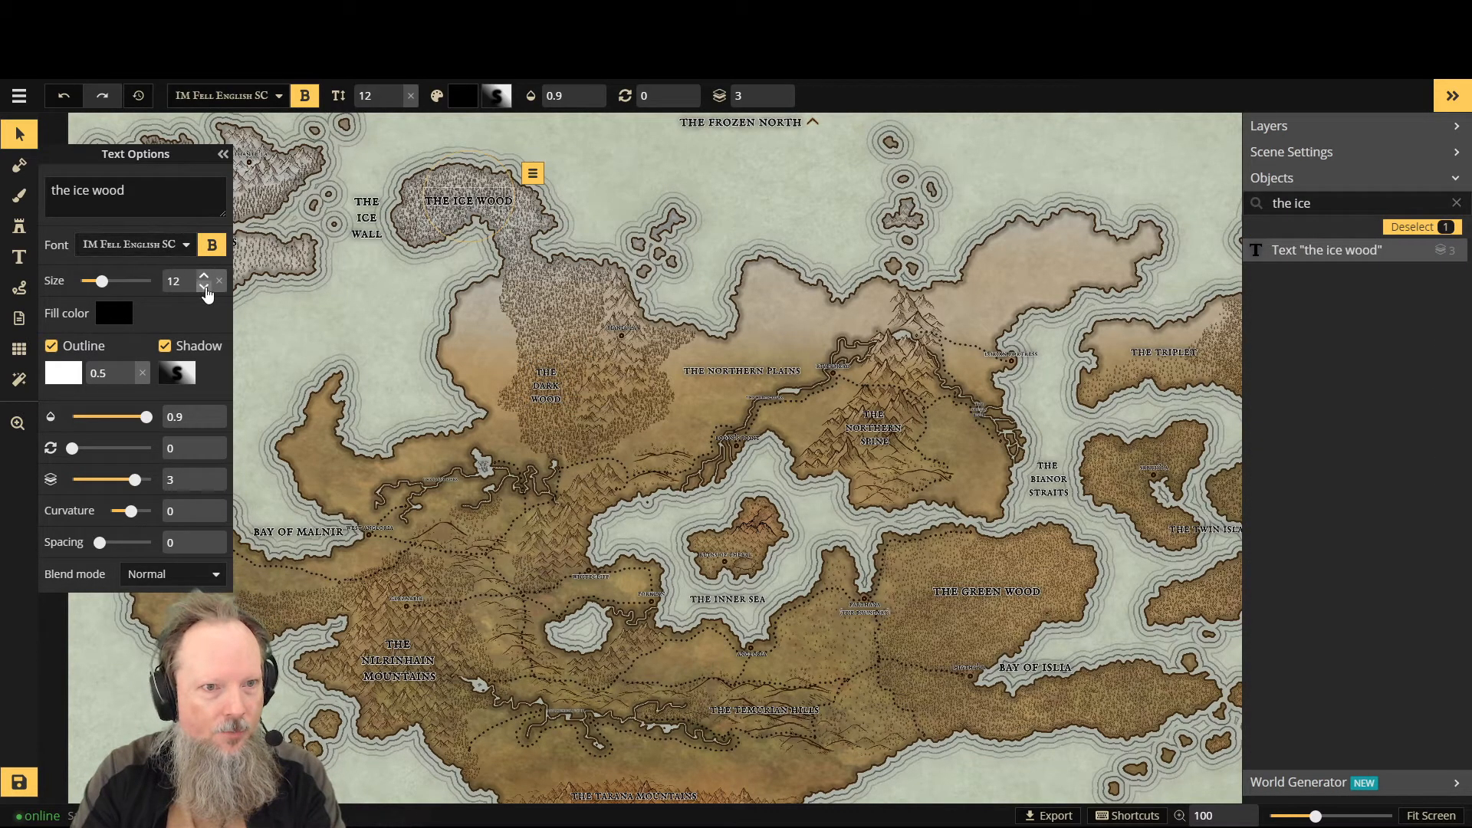
left_click(203, 288)
left_click(204, 287)
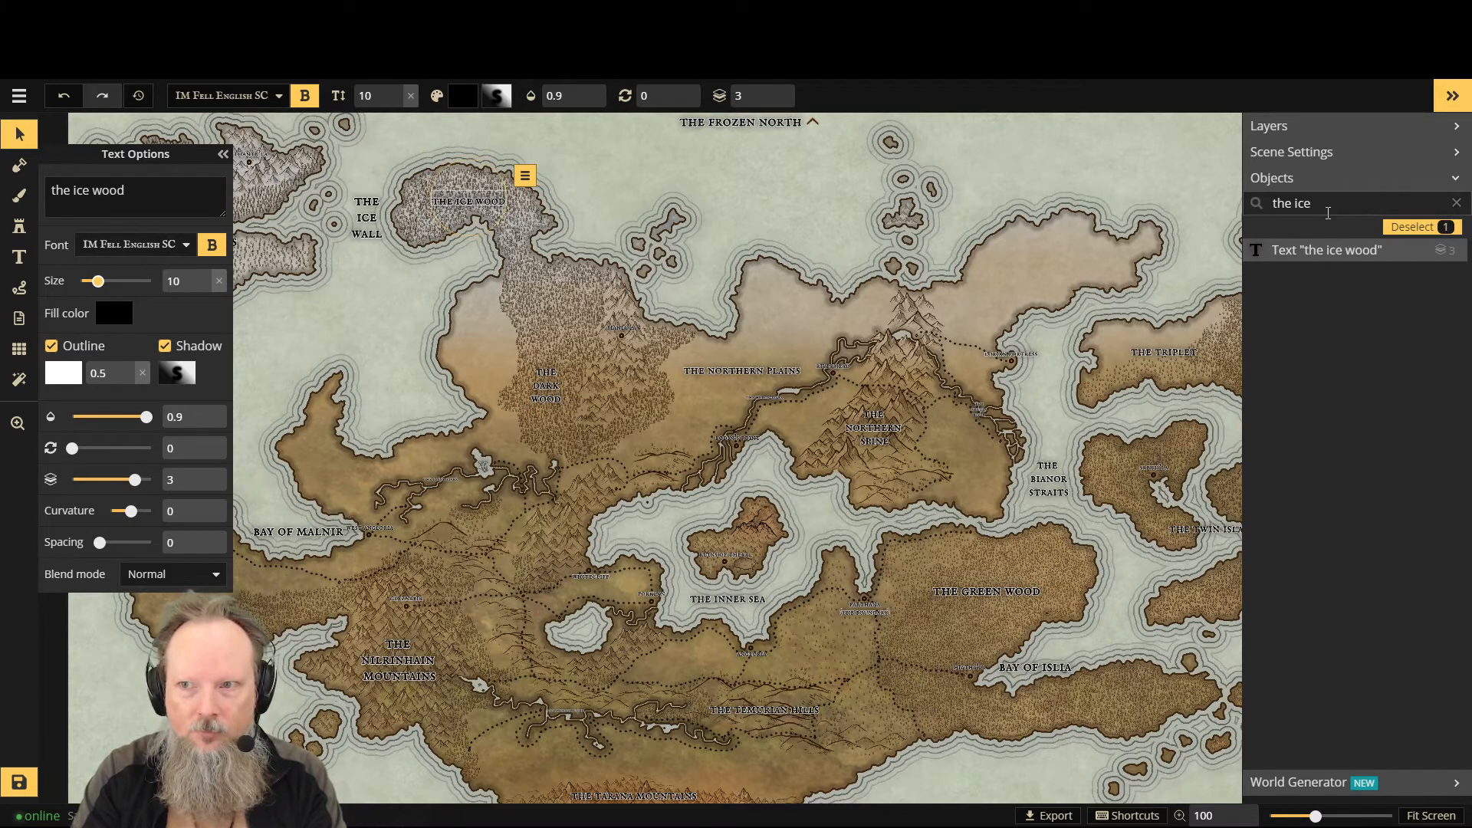
Step: Search the objects for "the fro" and set the Frozen Sisters and Frozen North labels each to text size 10
left_click_drag(1327, 204, 1275, 206)
type("the fro")
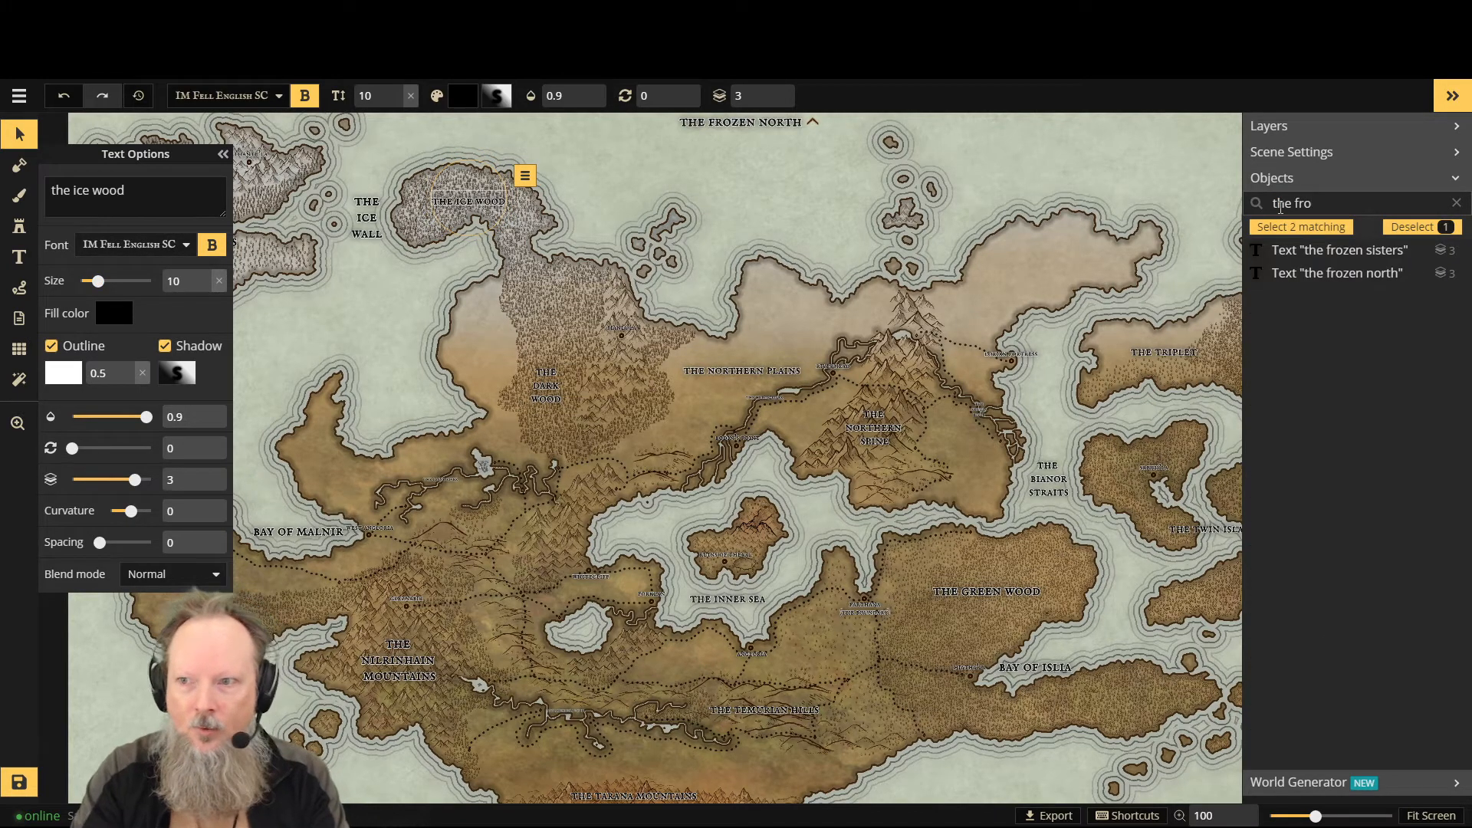
left_click(1350, 251)
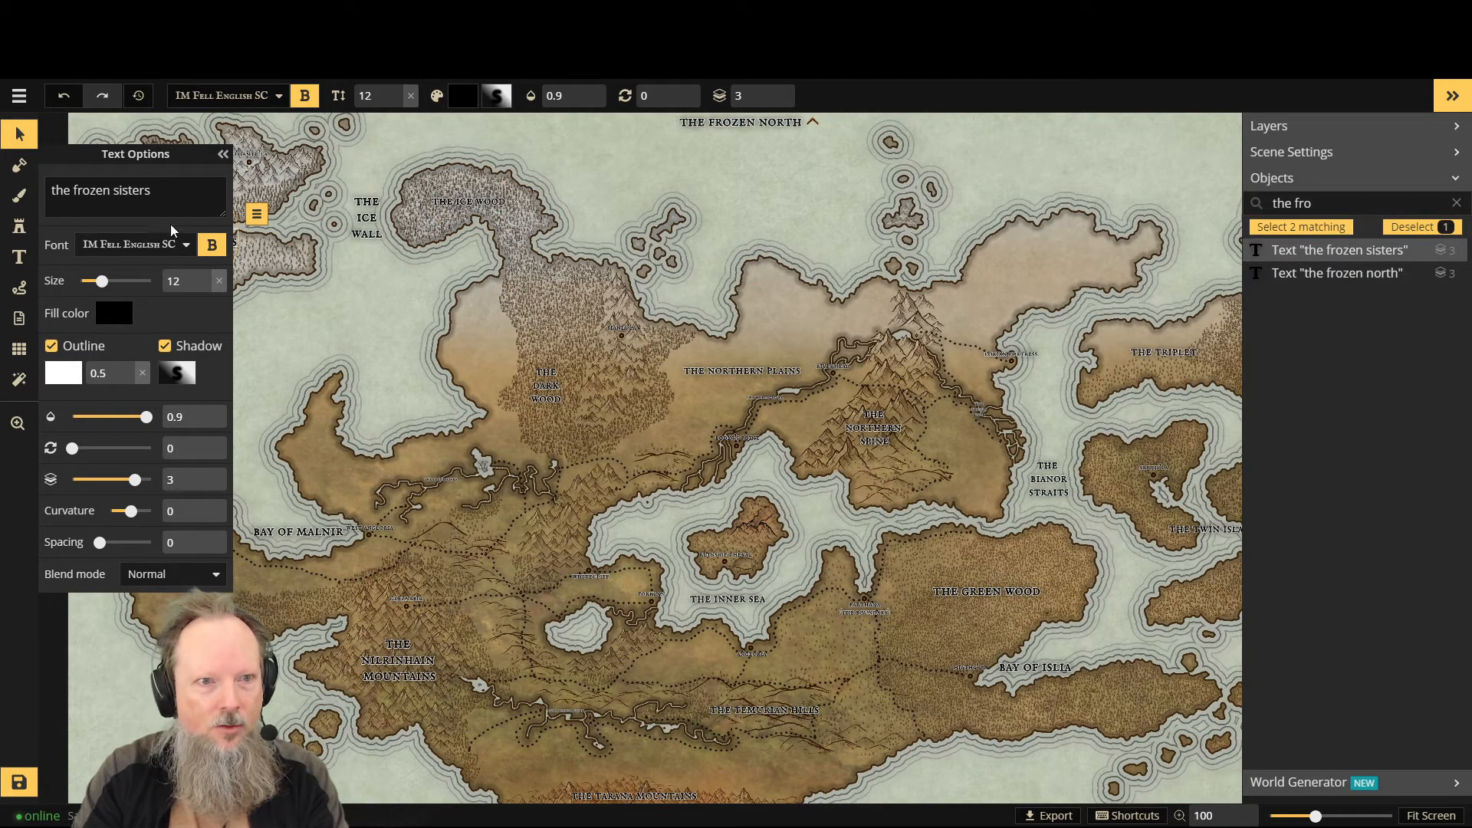
left_click(204, 286)
left_click(203, 287)
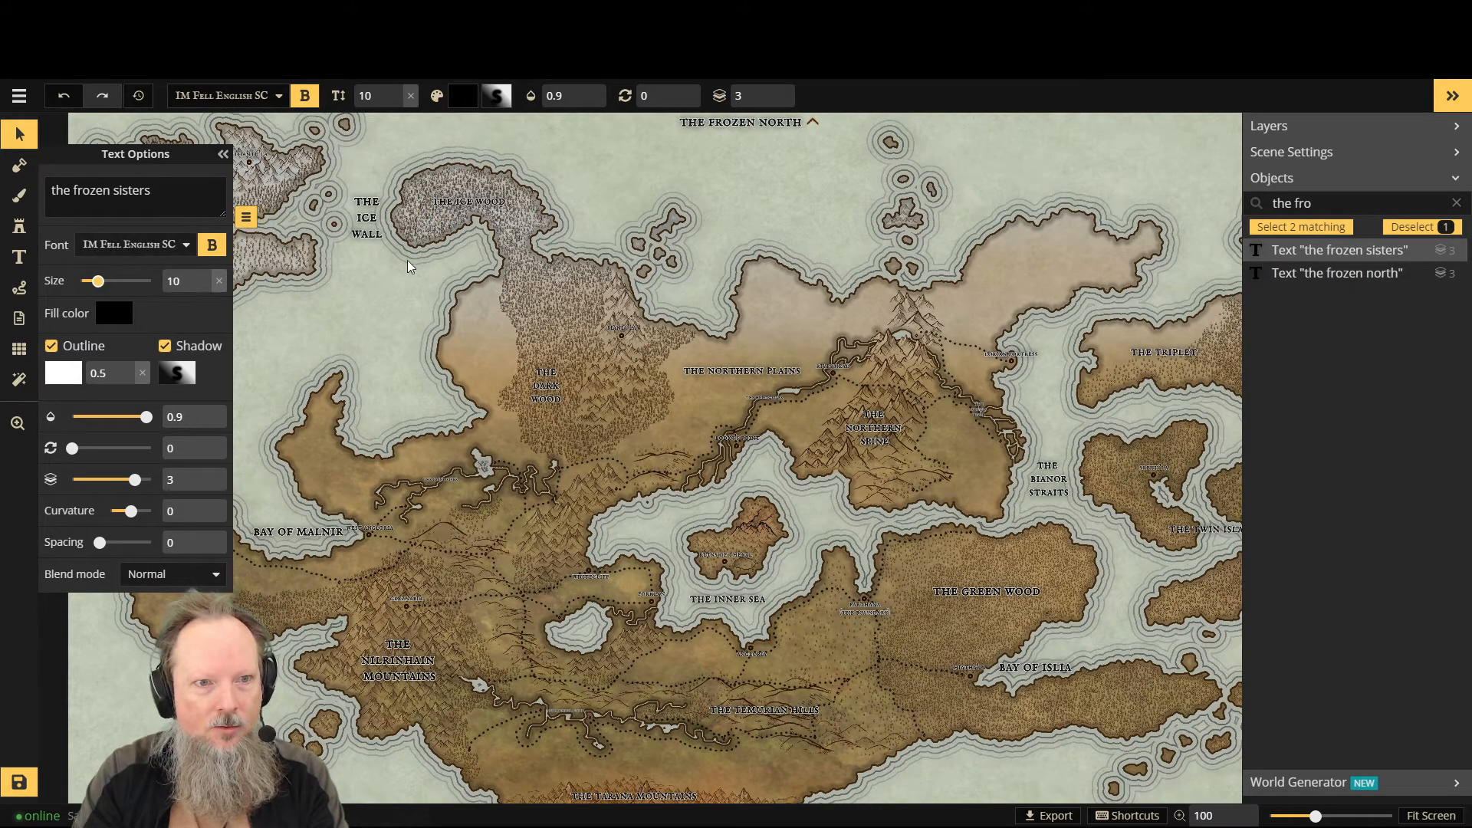
left_click(1314, 281)
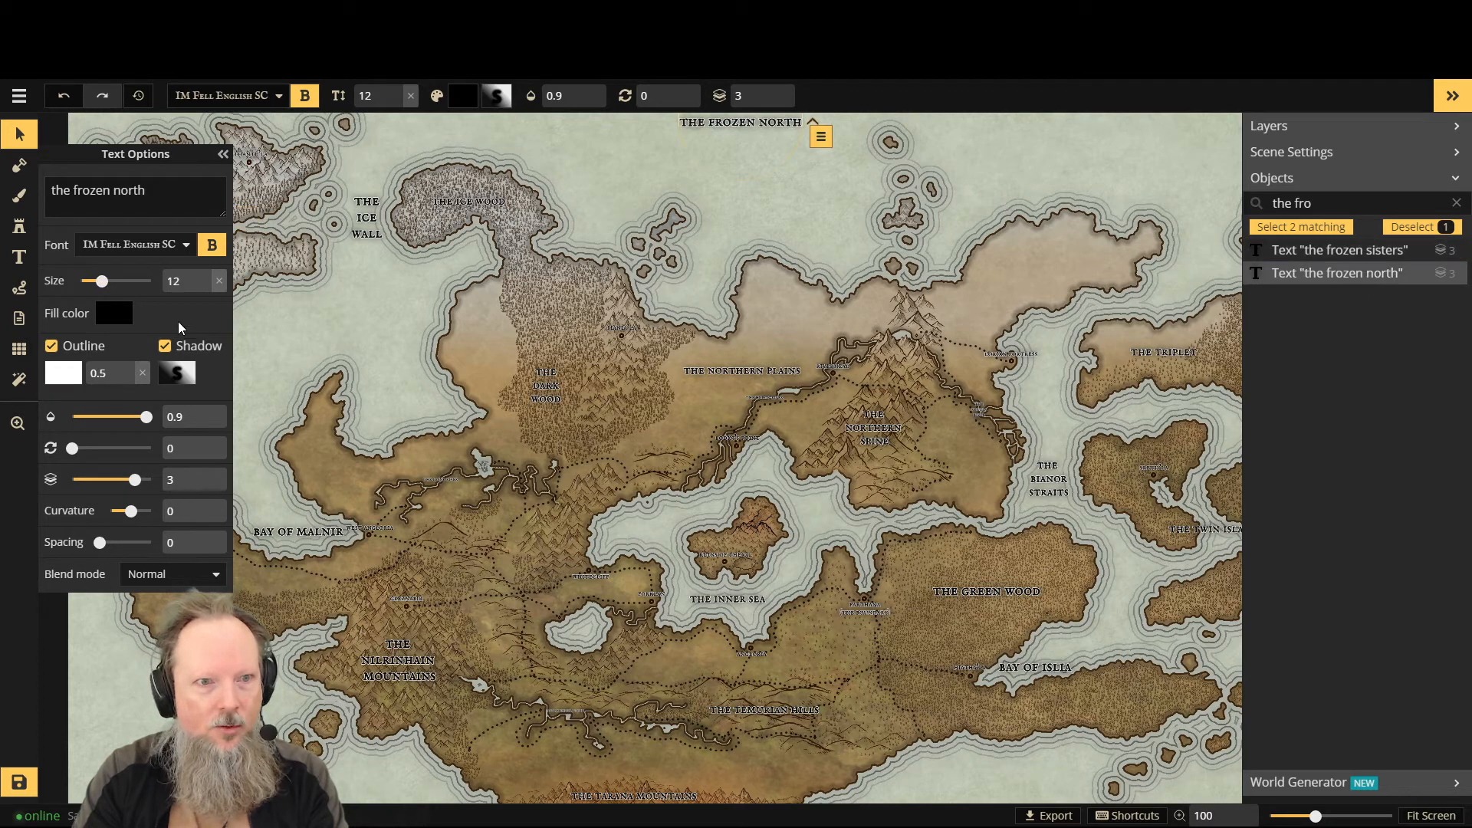
left_click(206, 288)
left_click(205, 288)
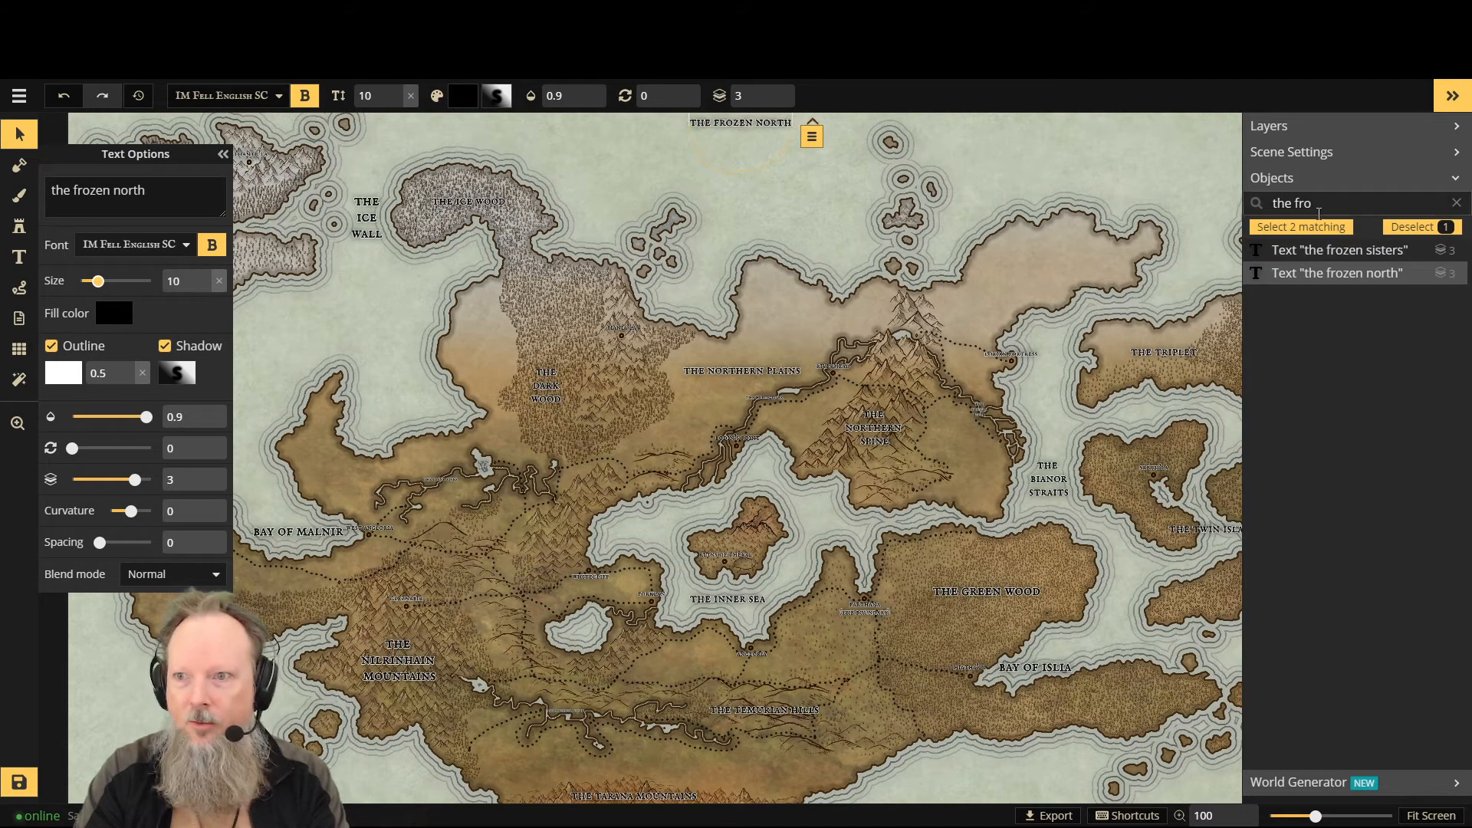
Step: Find the Mad Sea label by searching the objects for "the mad", select it and set its text size to 10
triple_click(1267, 203)
type("the mad")
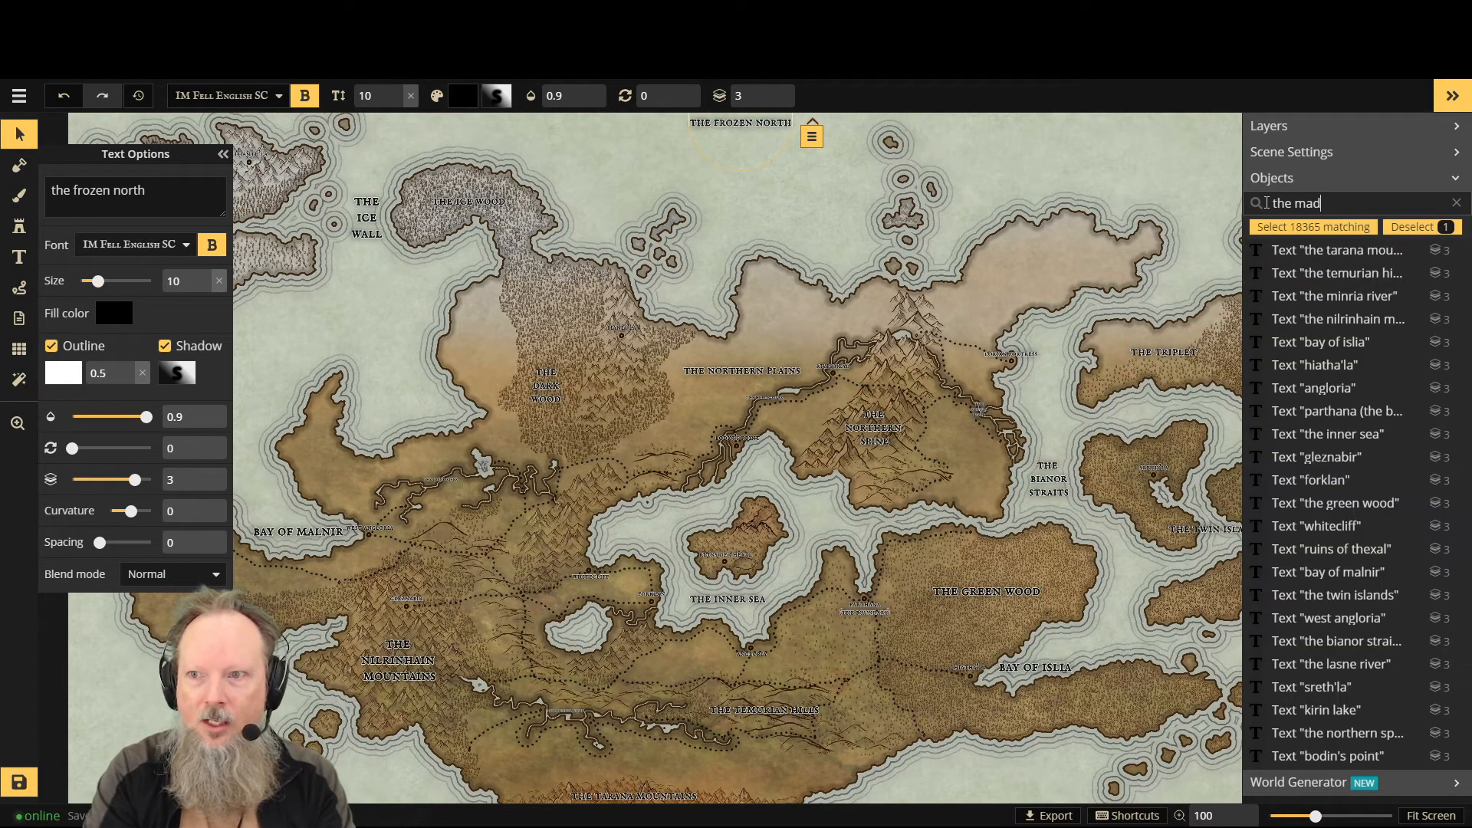
left_click(1324, 250)
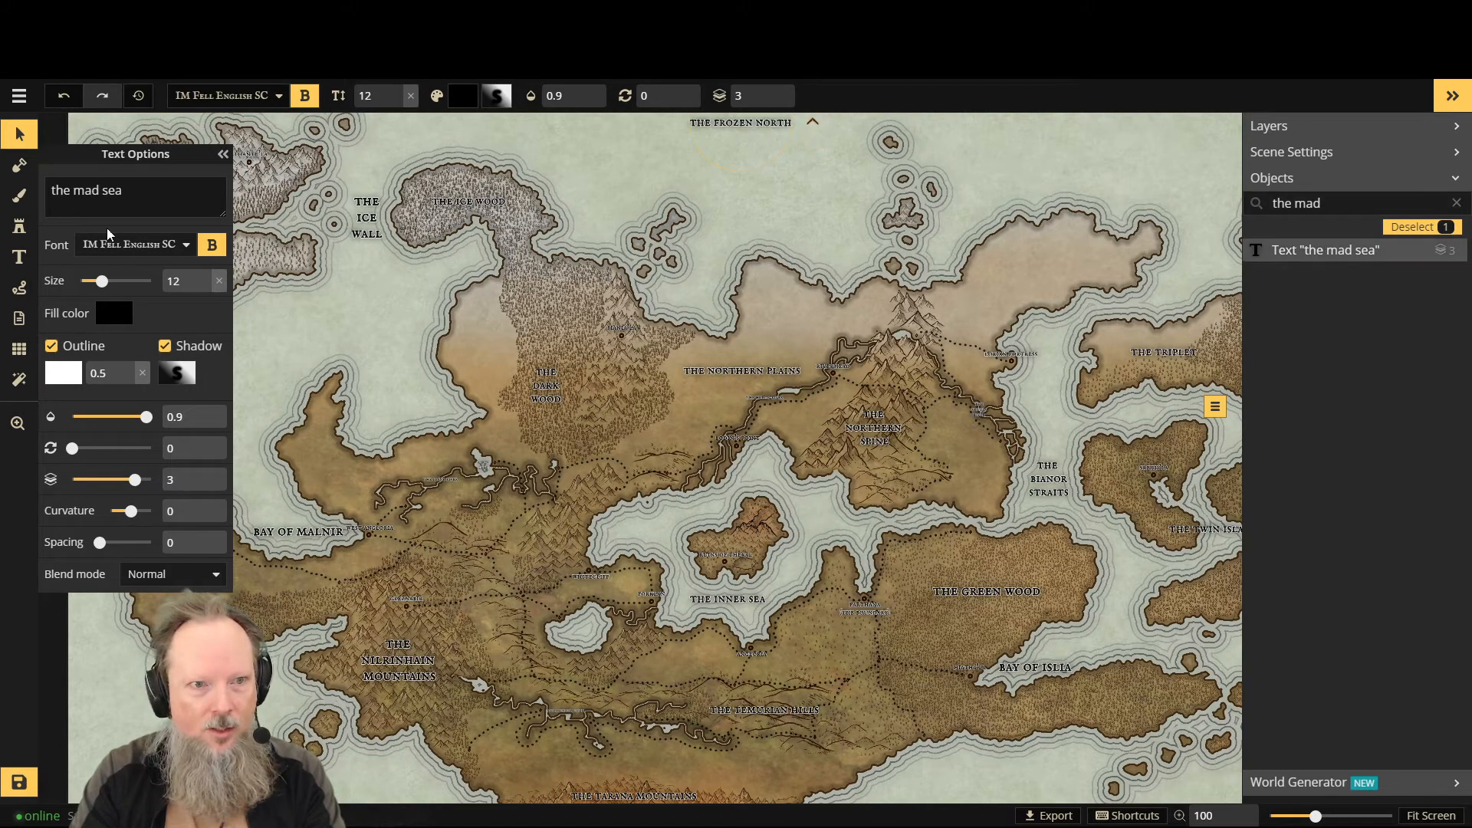
left_click(204, 287)
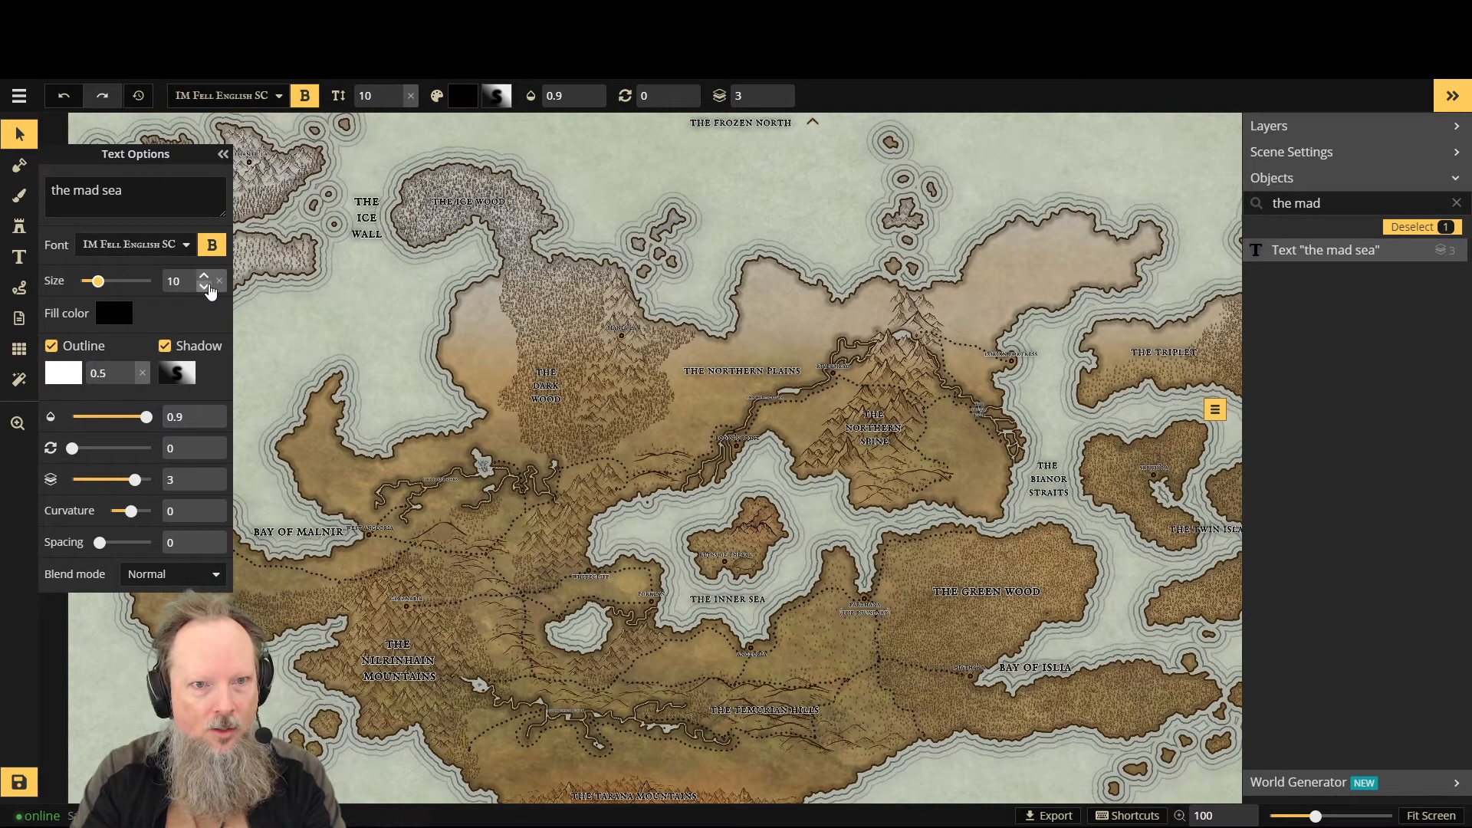
Step: Try to find the Ice Wall label by searching the objects for "the ice wall", then clear the search
type("the i")
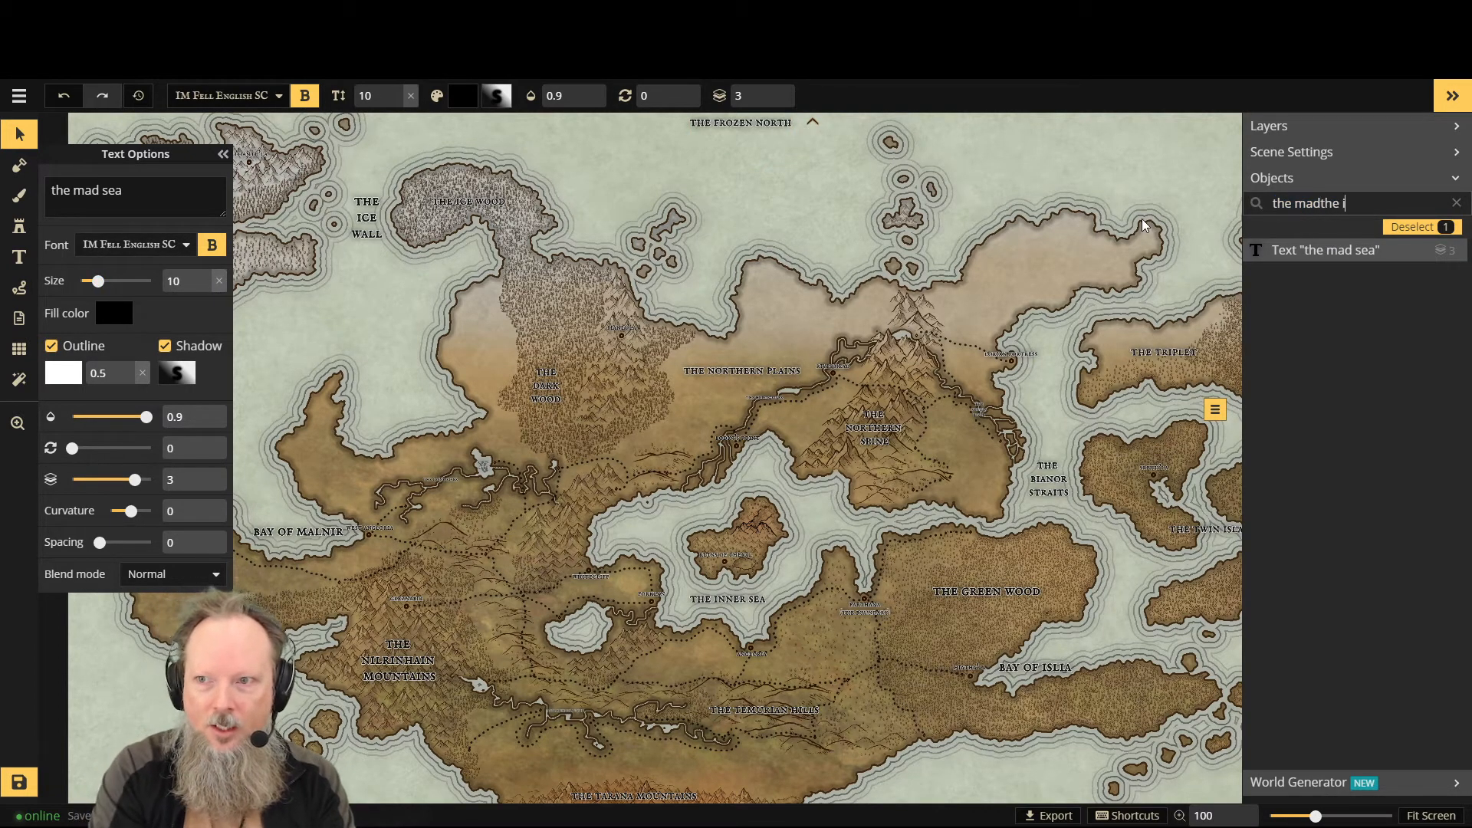
key("BackSpace")
key("BackSpace")
key("BackSpace")
key("BackSpace")
key("BackSpace")
key("BackSpace")
key("BackSpace")
key("BackSpace")
key("BackSpace")
type("e ice")
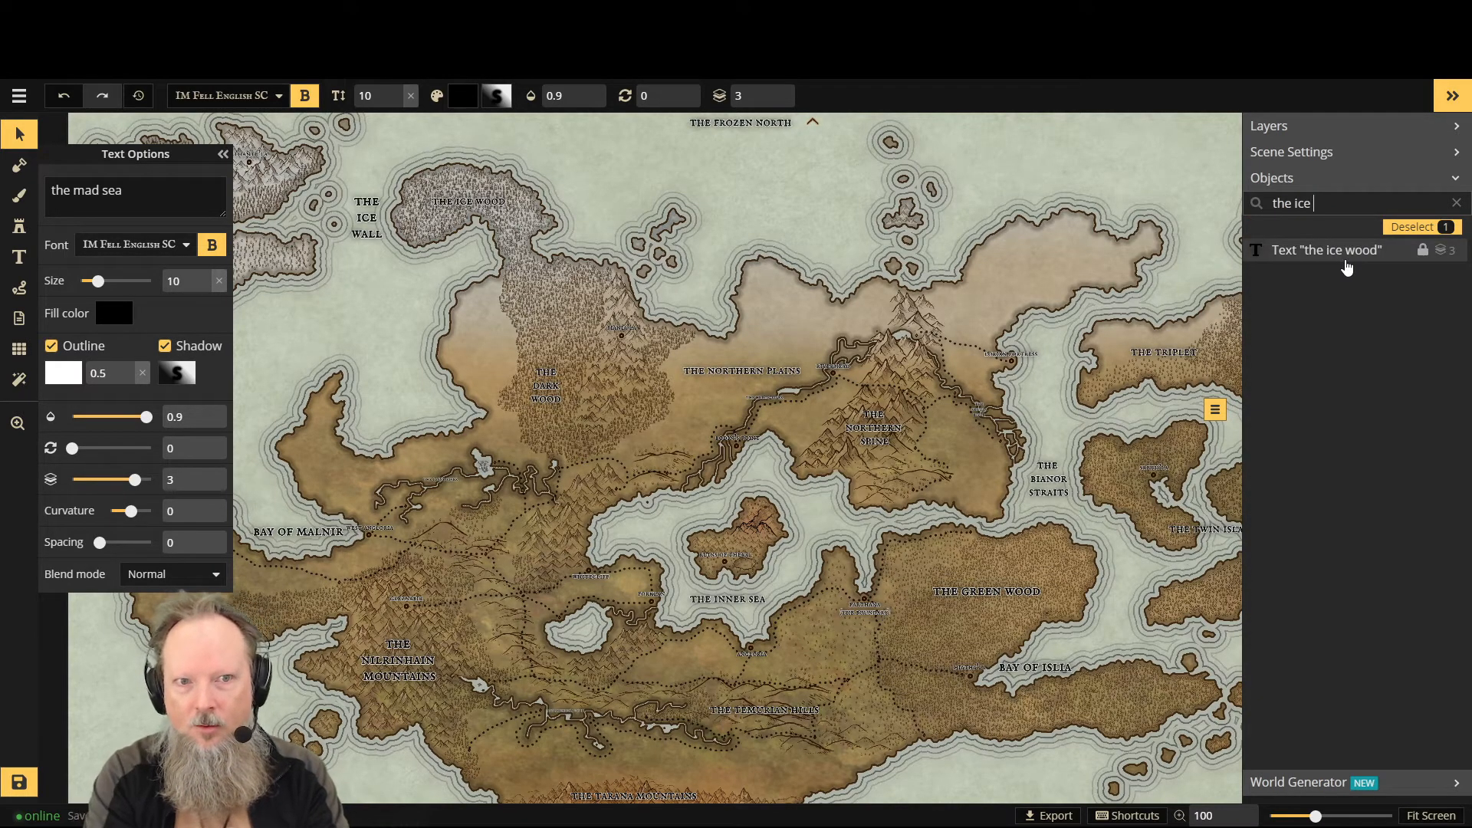
type(" wa")
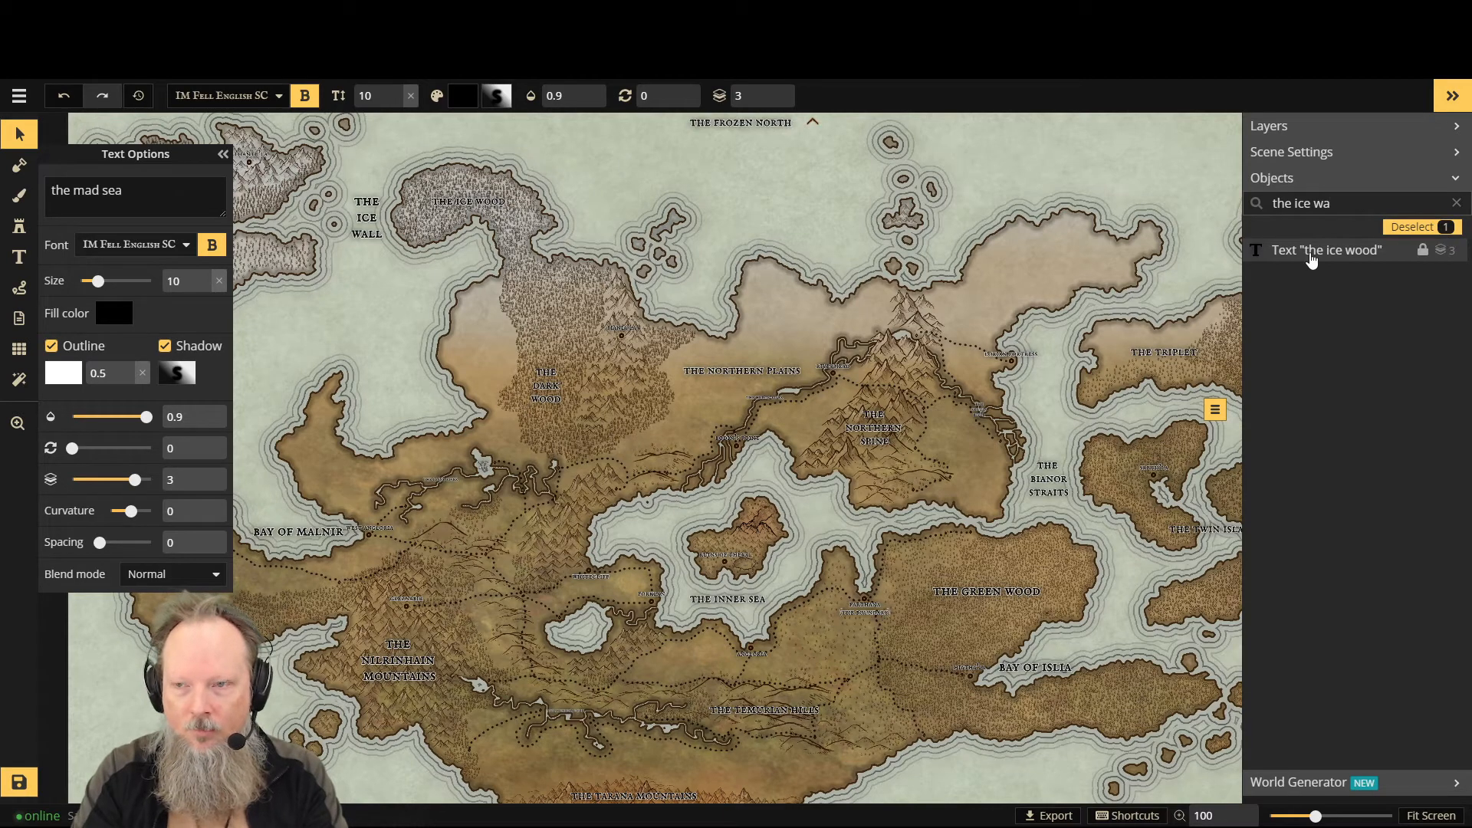
type("ll")
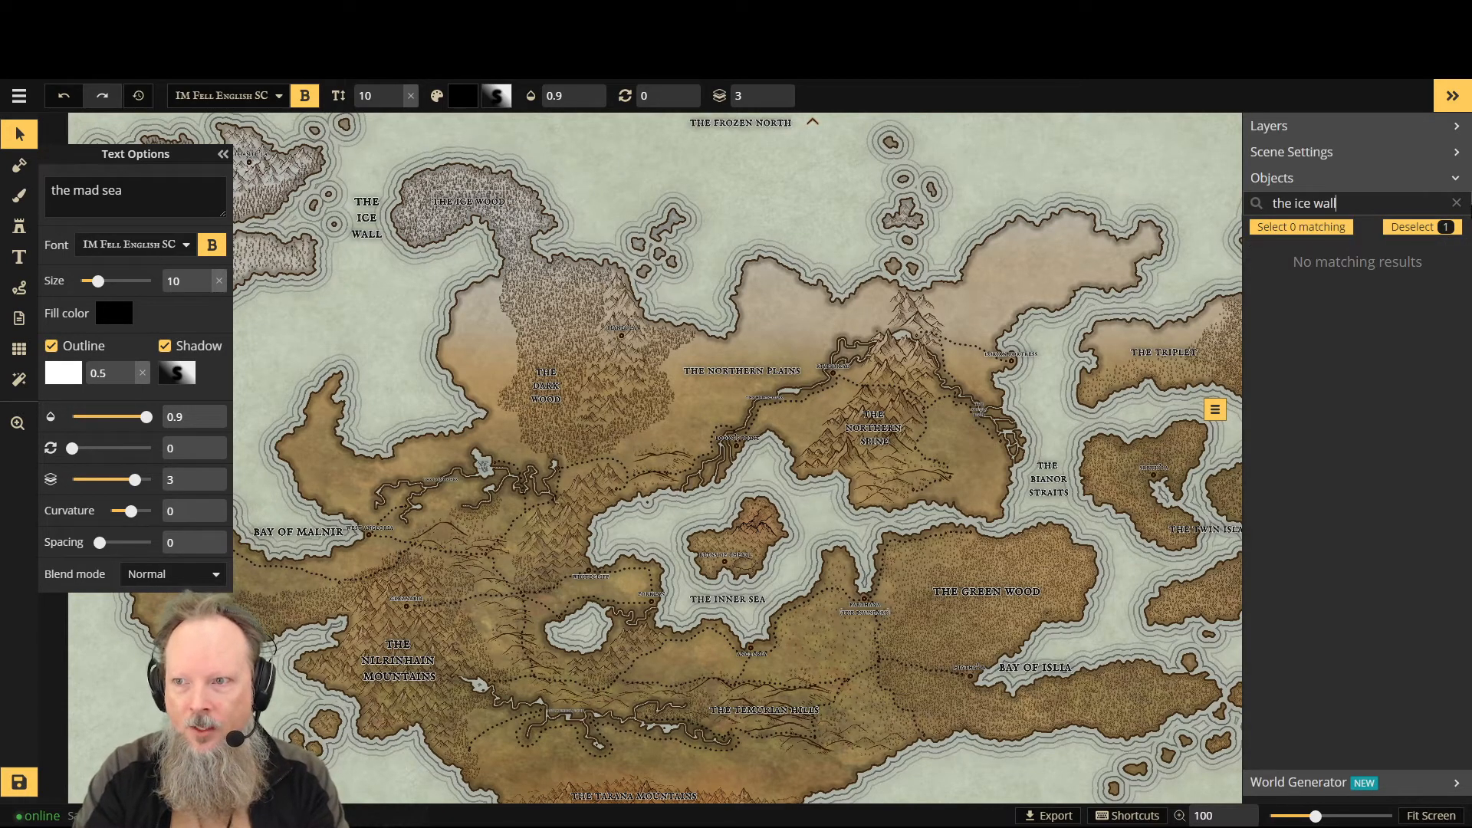
left_click(1456, 204)
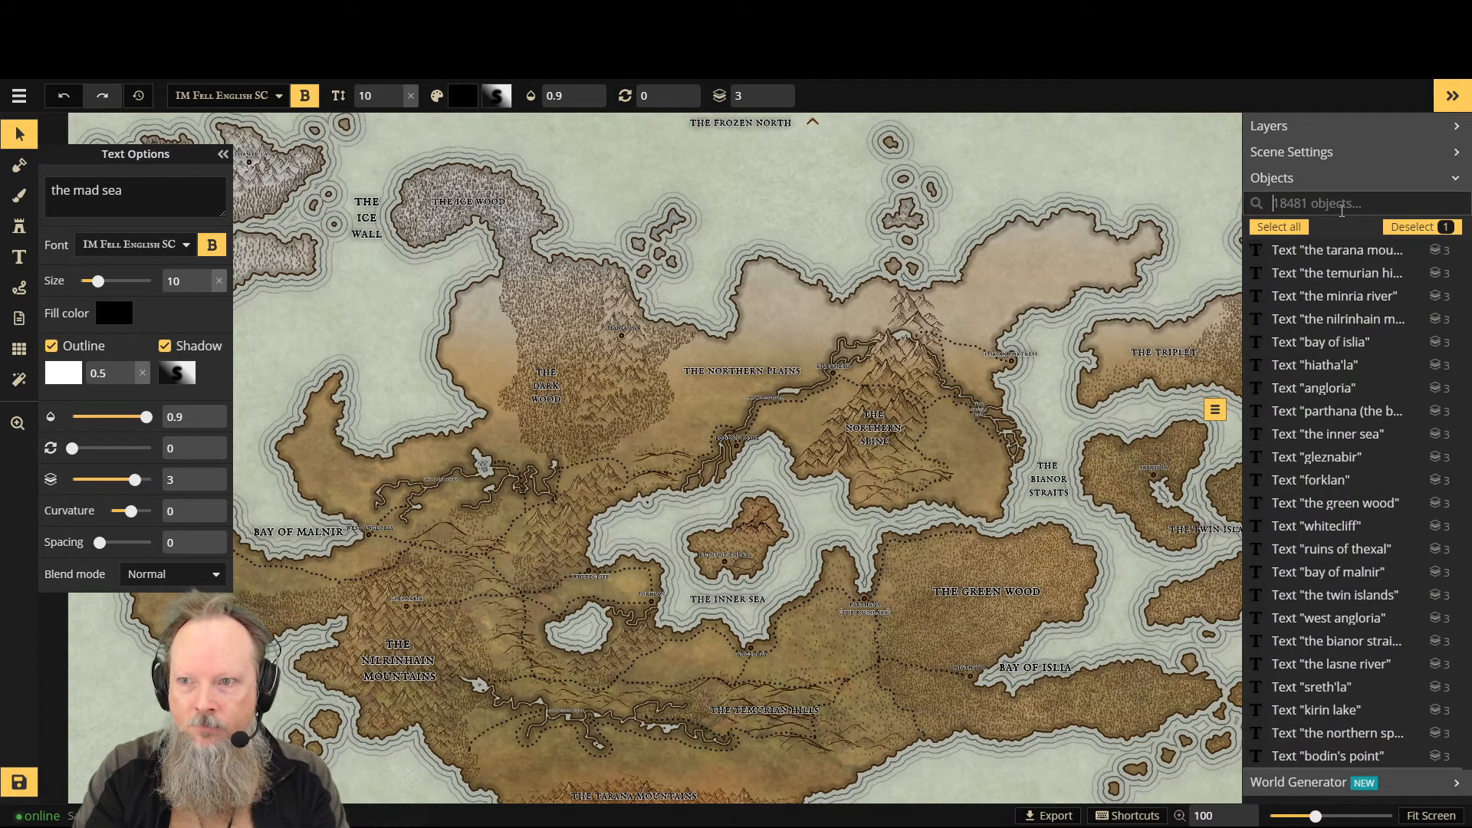
Step: Find the Ice Wall label by searching the objects for "wall", select it and set its text size to 10
type("wall")
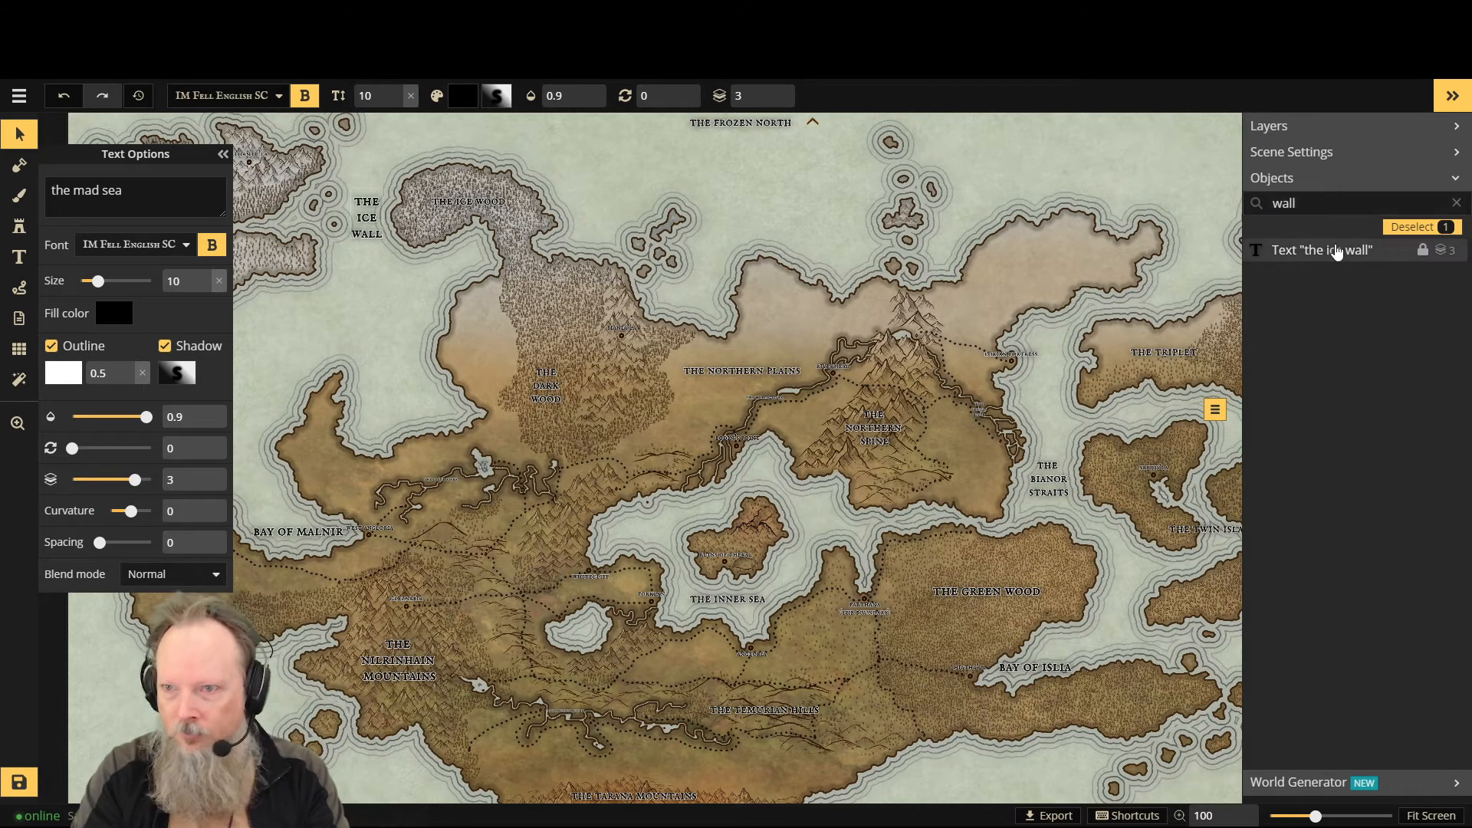
left_click(1336, 249)
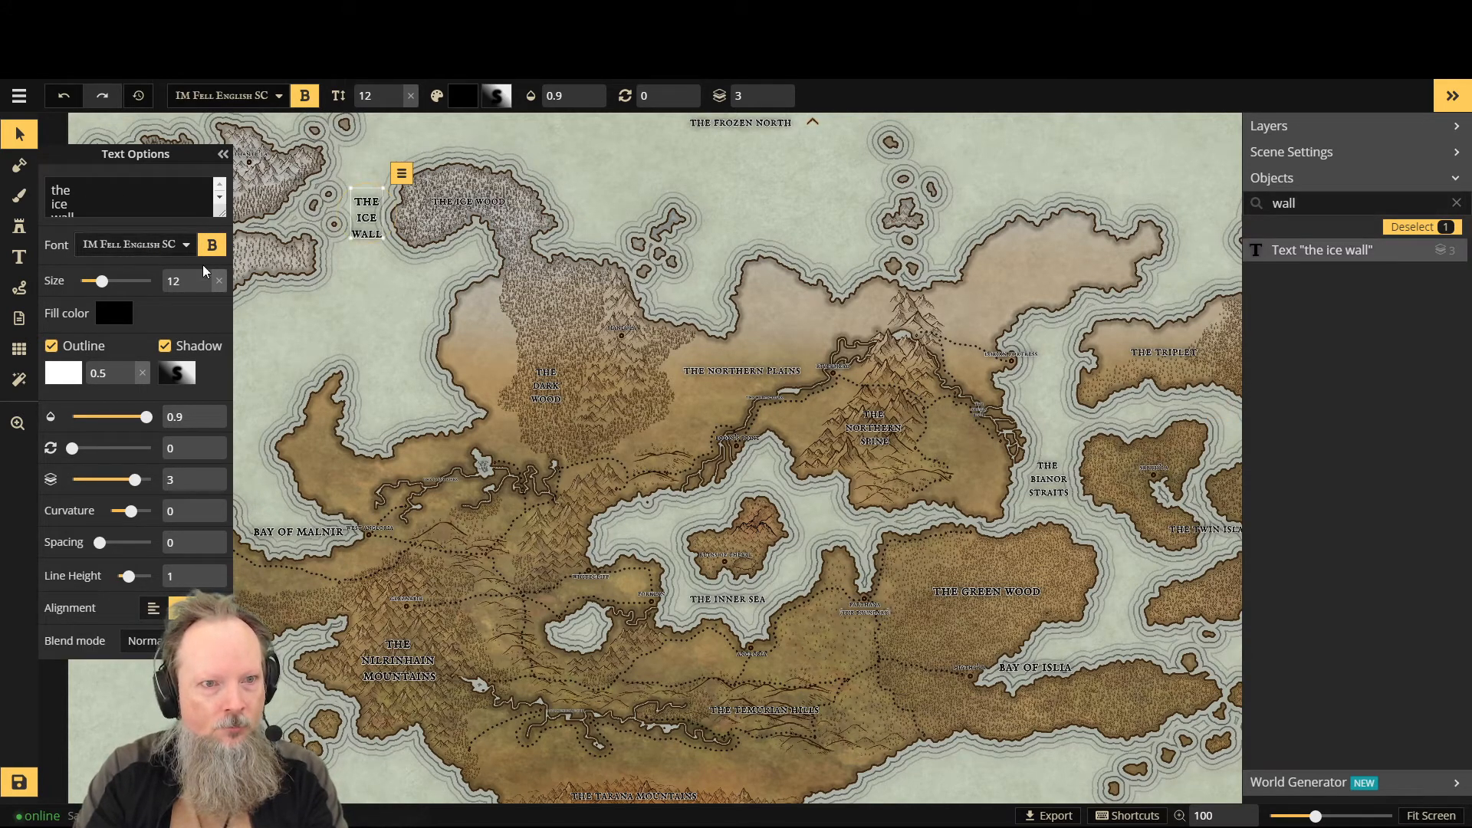
left_click(204, 287)
left_click(205, 287)
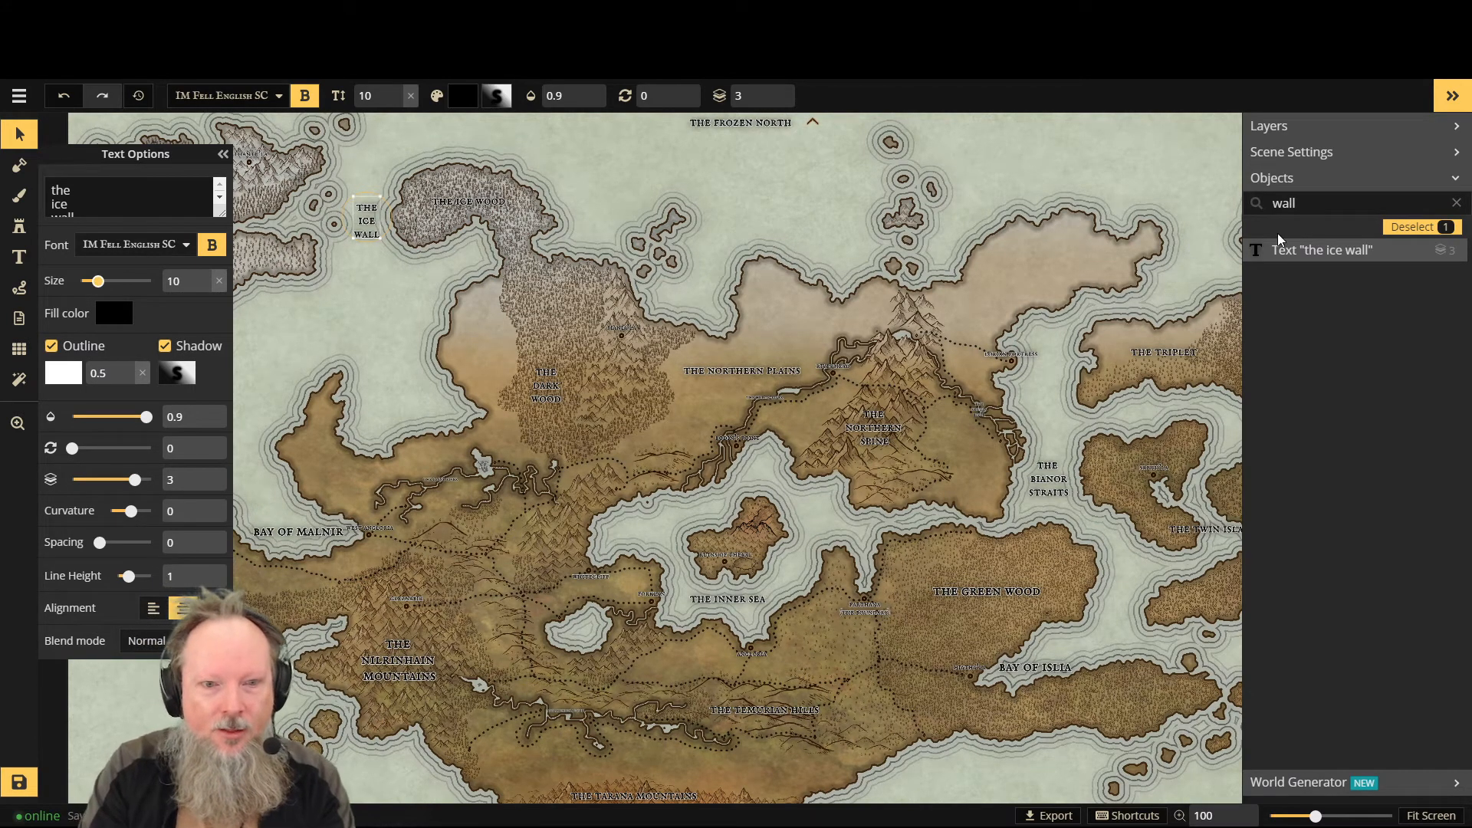
Step: Try to find the bay labels by searching the objects for "the bay", then clear the search
left_click_drag(1336, 205, 1215, 218)
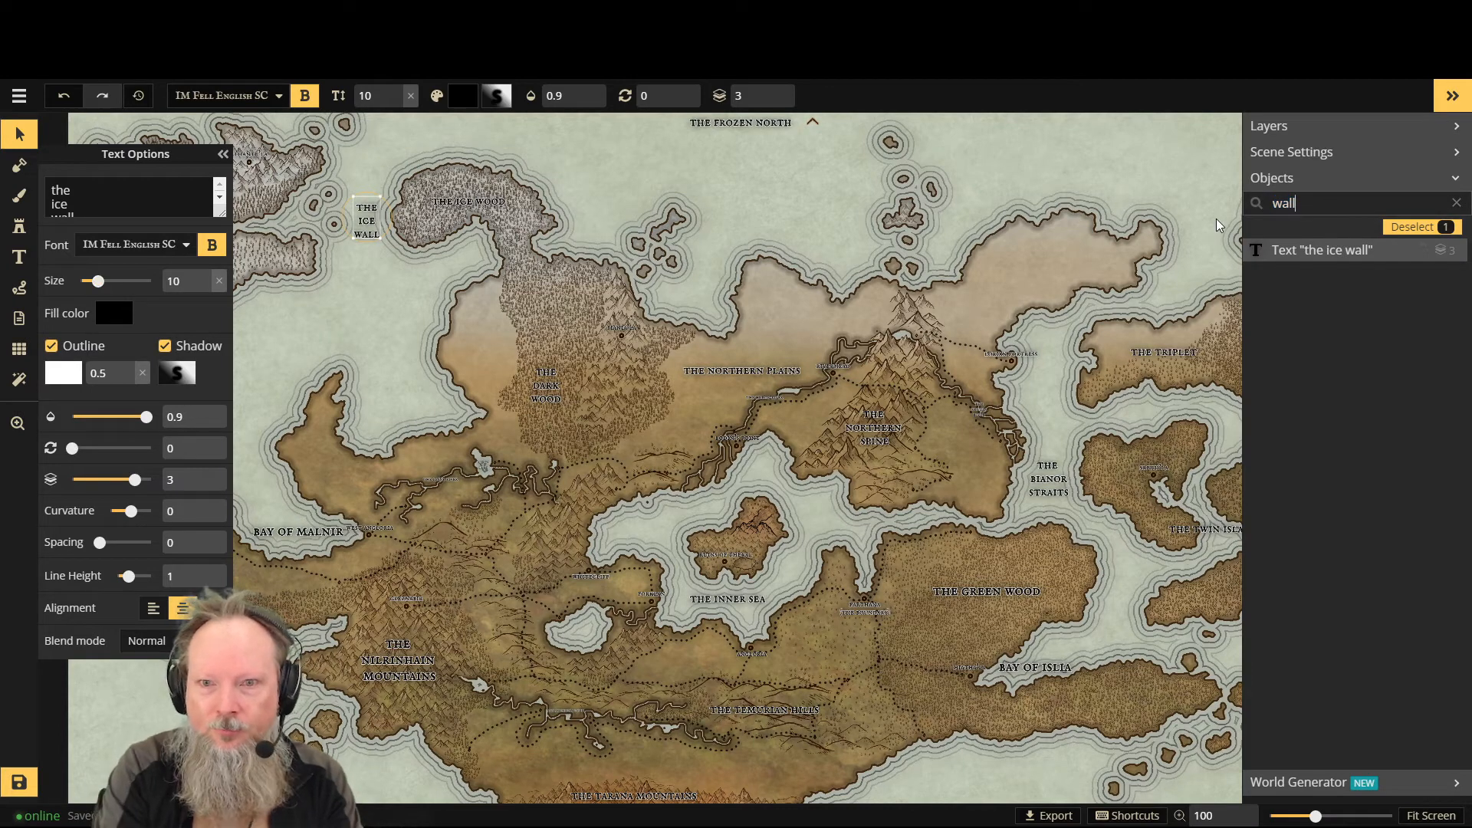
type("bay of")
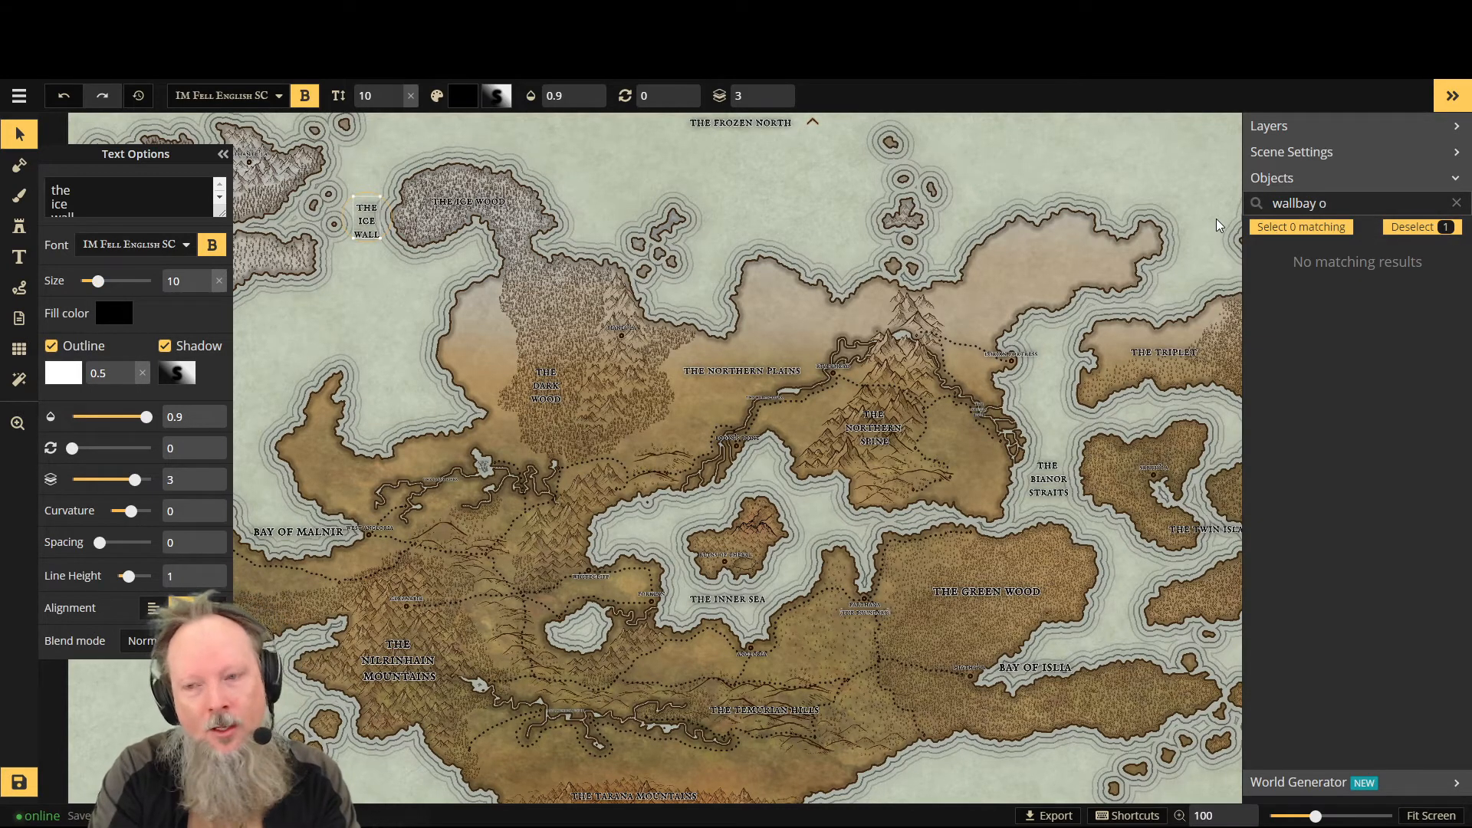
key("BackSpace")
key("BackSpace")
key("BackSpace")
key("BackSpace")
key("BackSpace")
key("BackSpace")
key("BackSpace")
key("BackSpace")
key("BackSpace")
type("the bay")
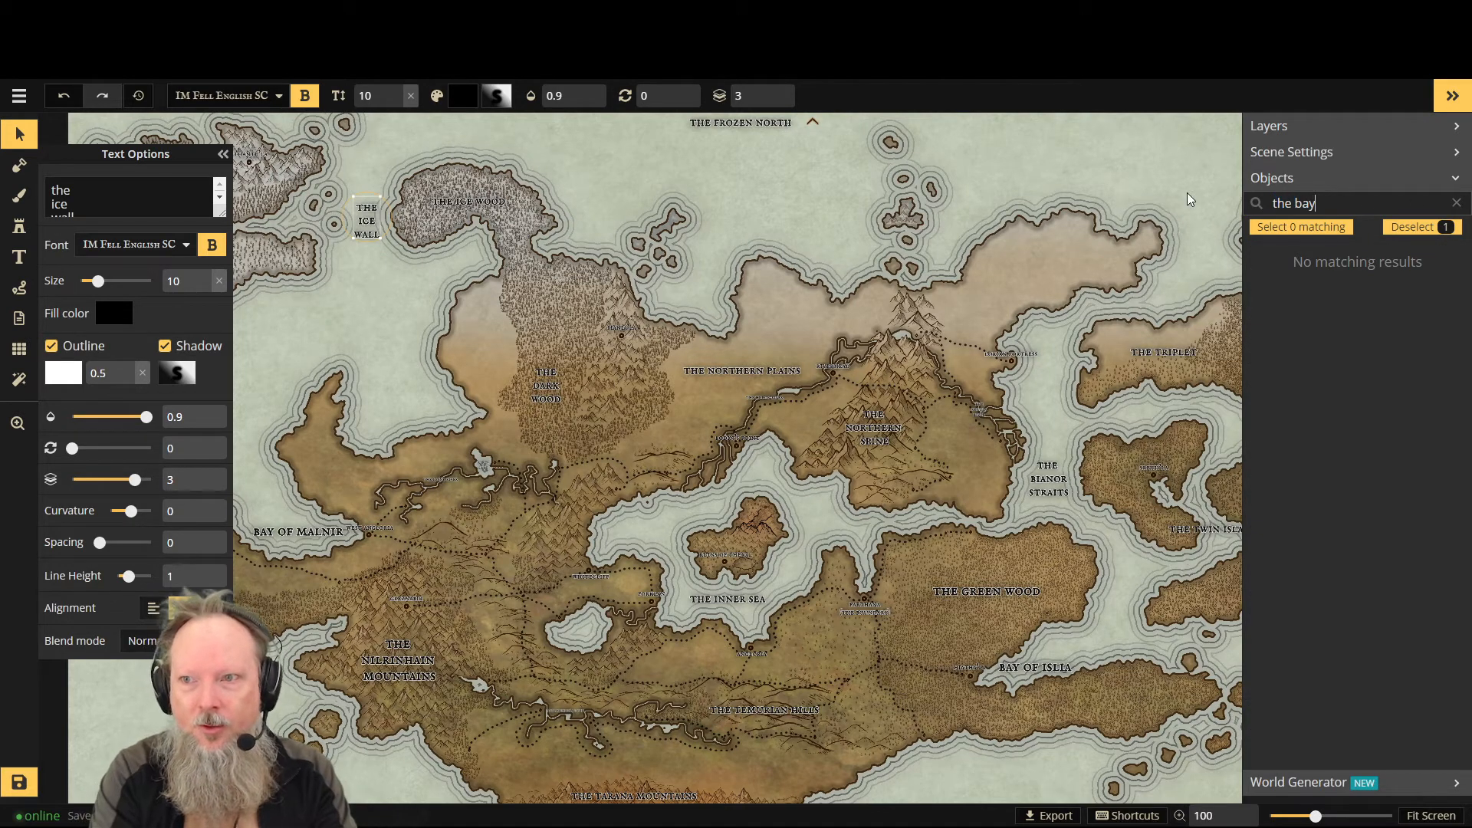
type("b")
key("BackSpace")
key("BackSpace")
key("BackSpace")
key("BackSpace")
key("BackSpace")
key("BackSpace")
key("BackSpace")
key("BackSpace")
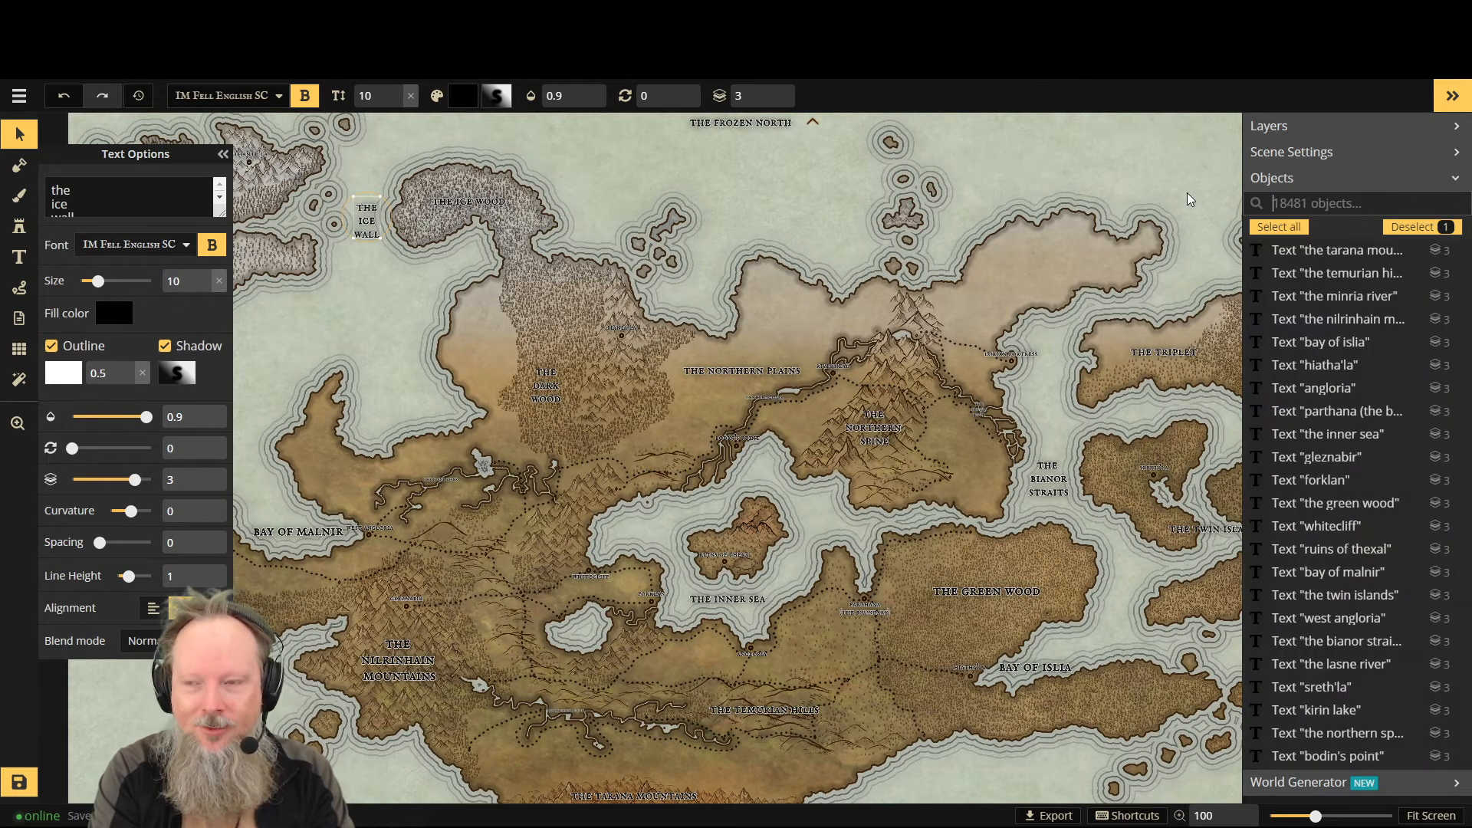
Step: Search the objects for "bay" and set the Bay of Islia and Bay of Malnir labels each to text size 10
type("bay")
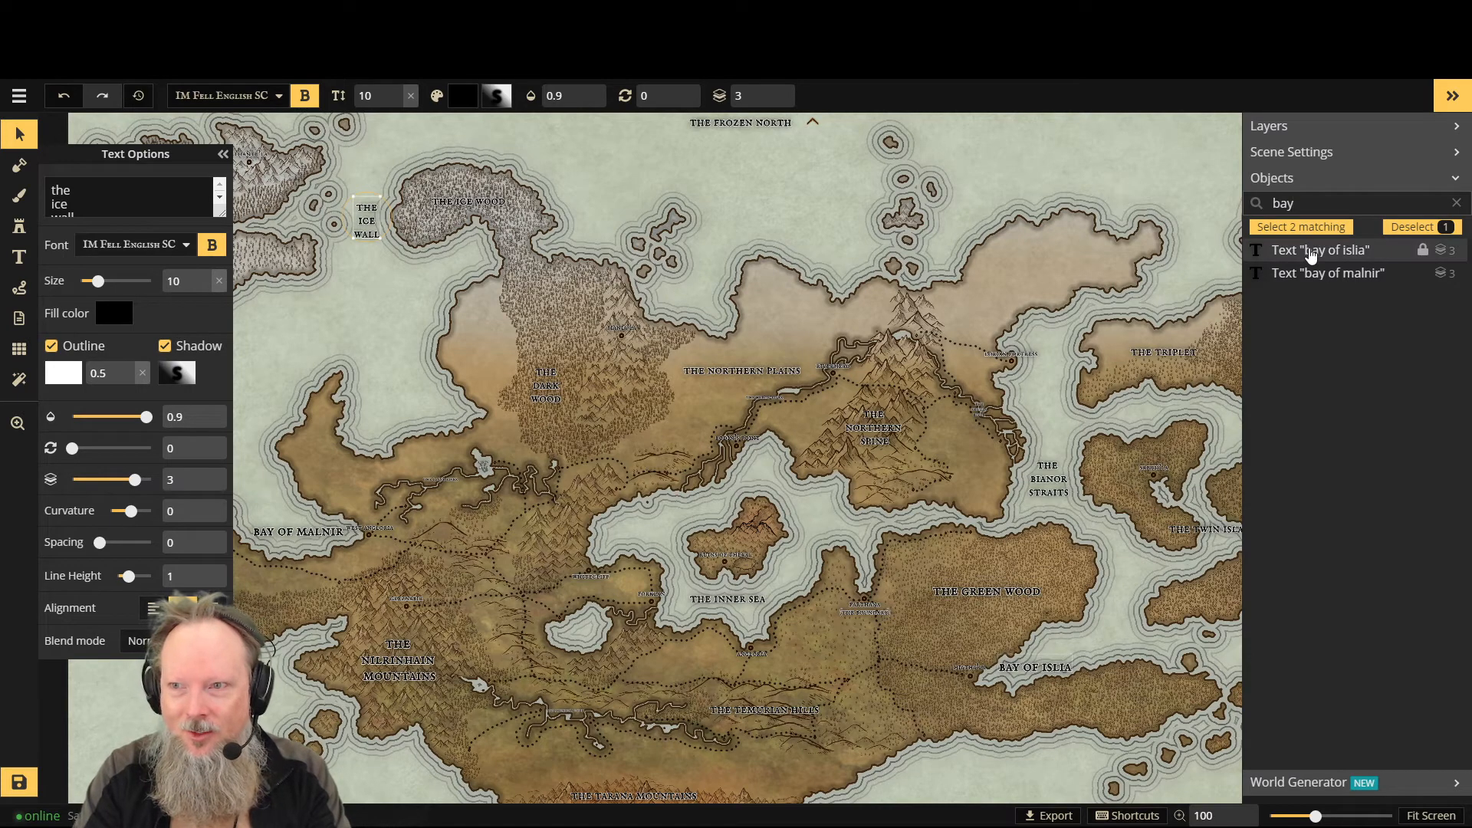
left_click(1287, 256)
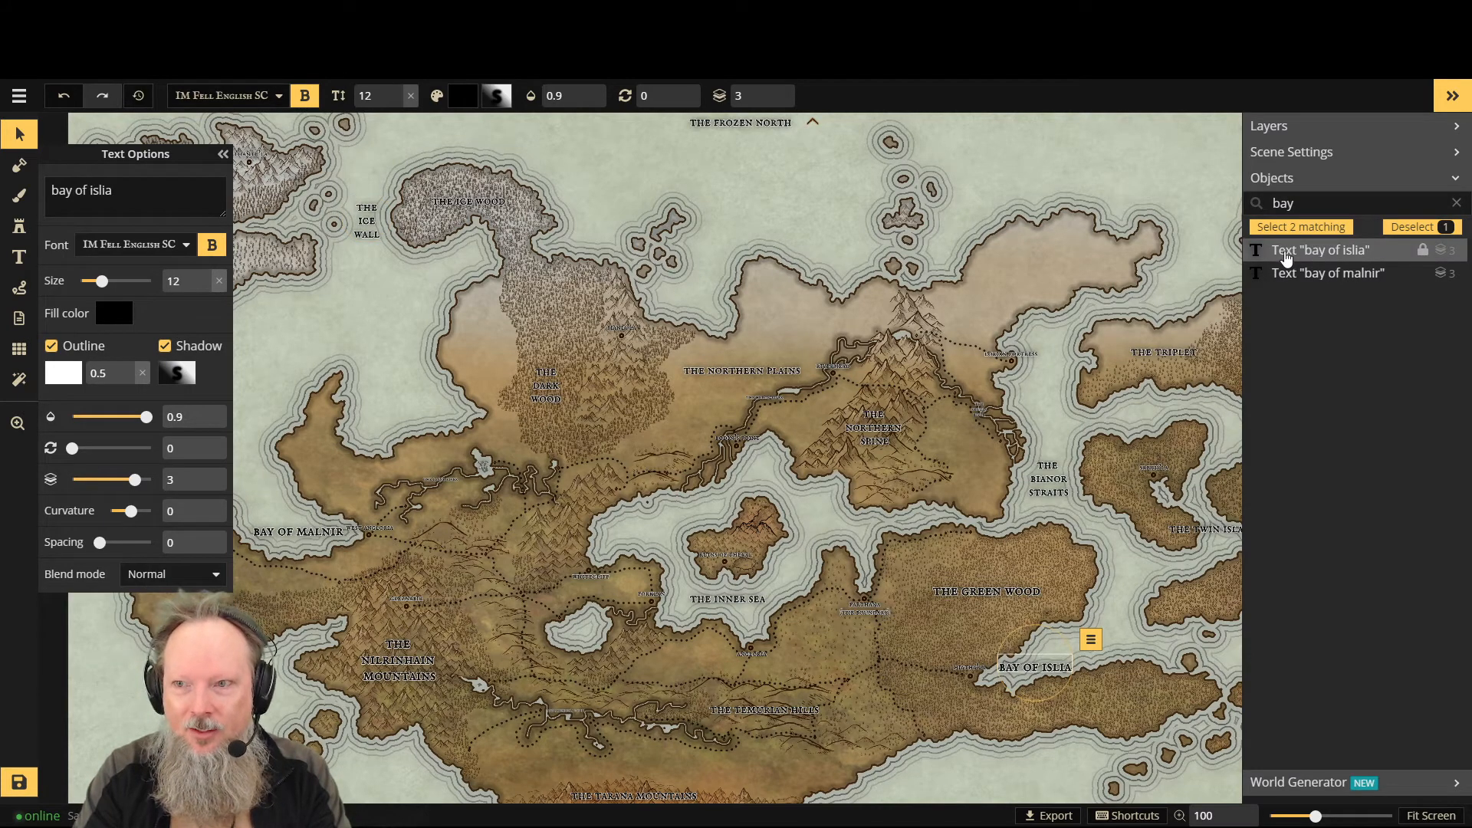
left_click(203, 287)
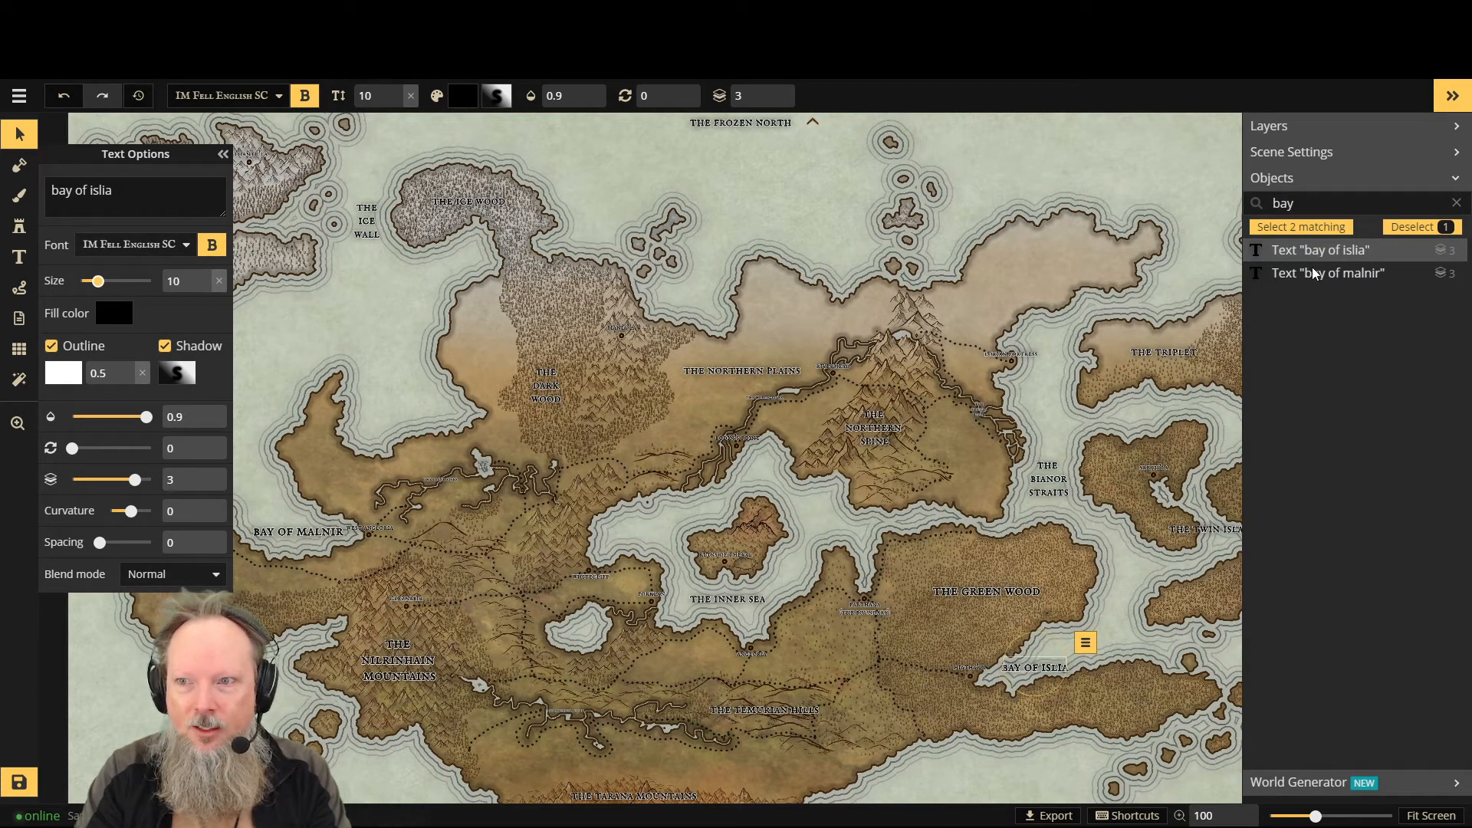
left_click(1315, 274)
left_click(204, 287)
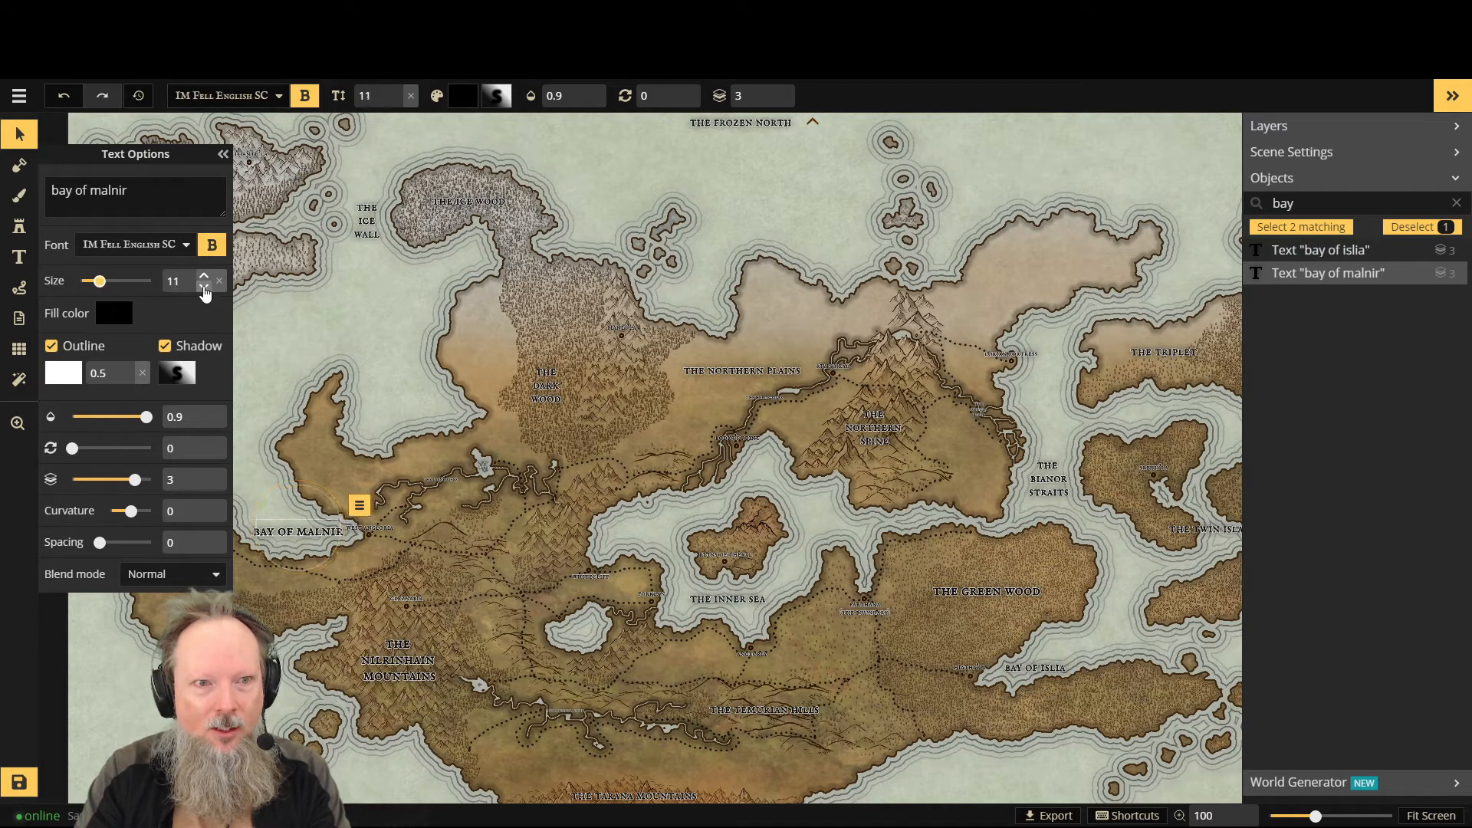
left_click(204, 286)
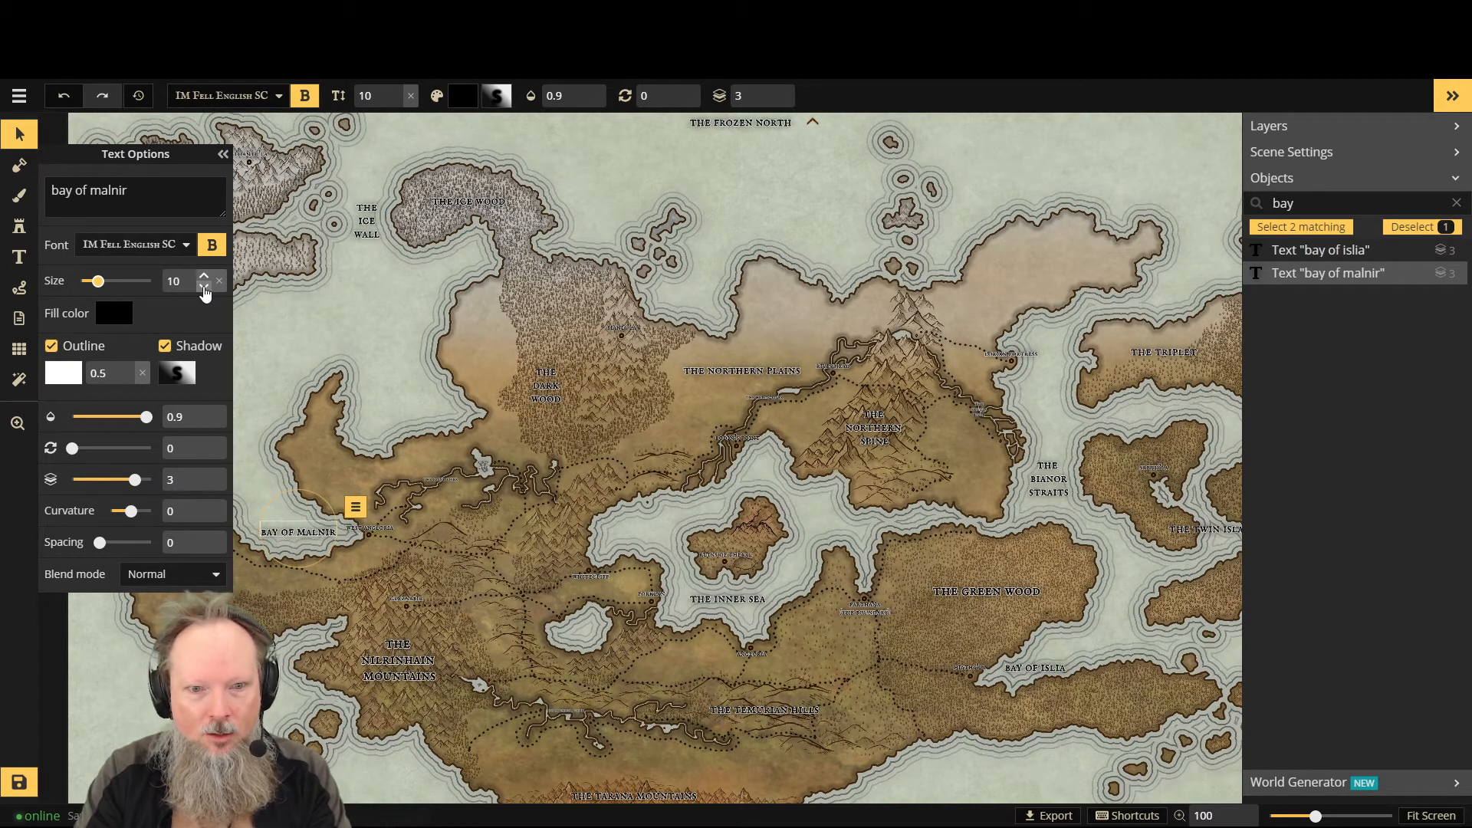
Step: Search the objects for "nil", select the Nilrinhain Mountains label and set its text size to 10
left_click_drag(1303, 204, 1248, 207)
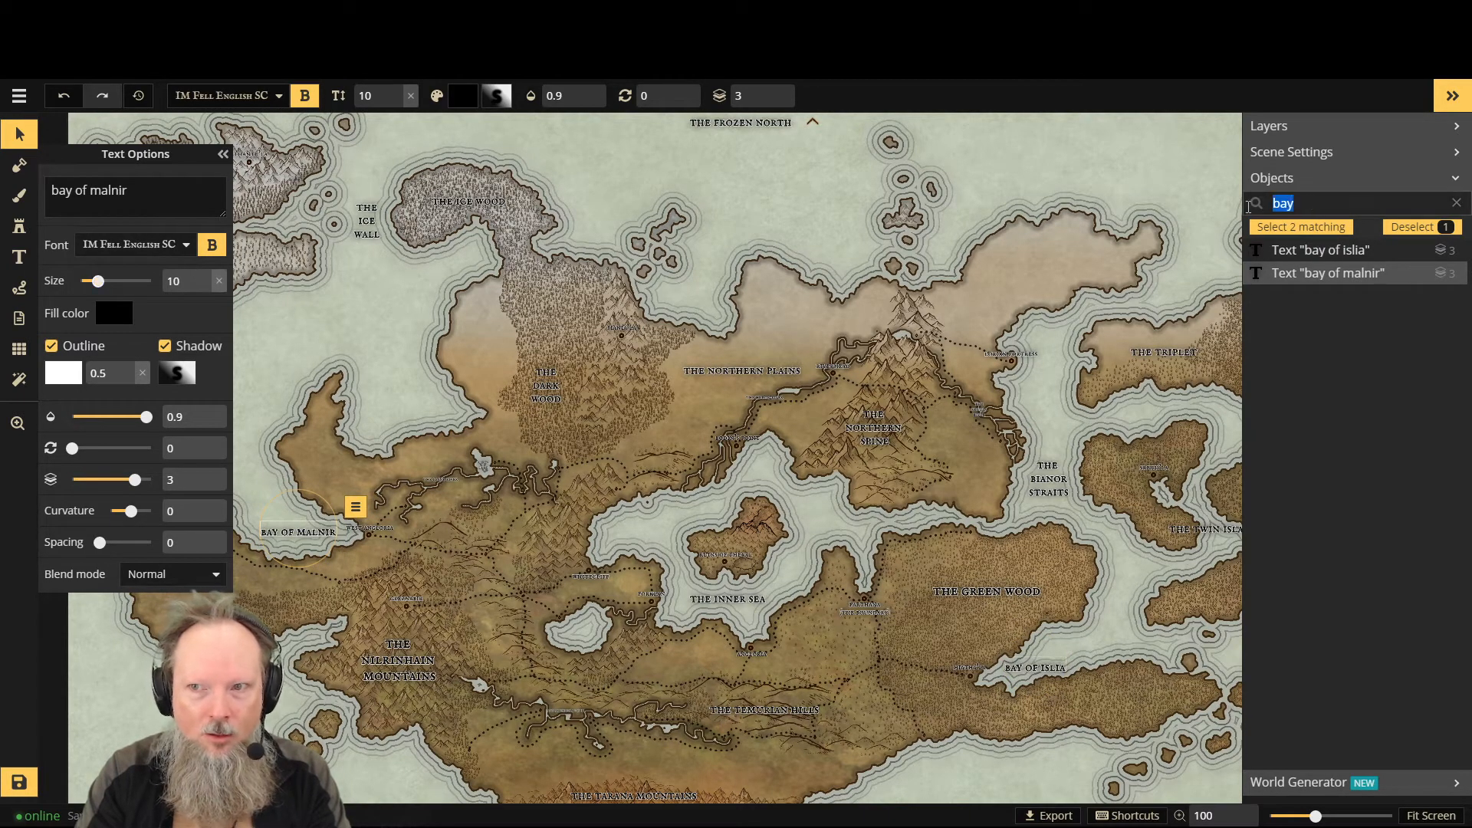
type("nil")
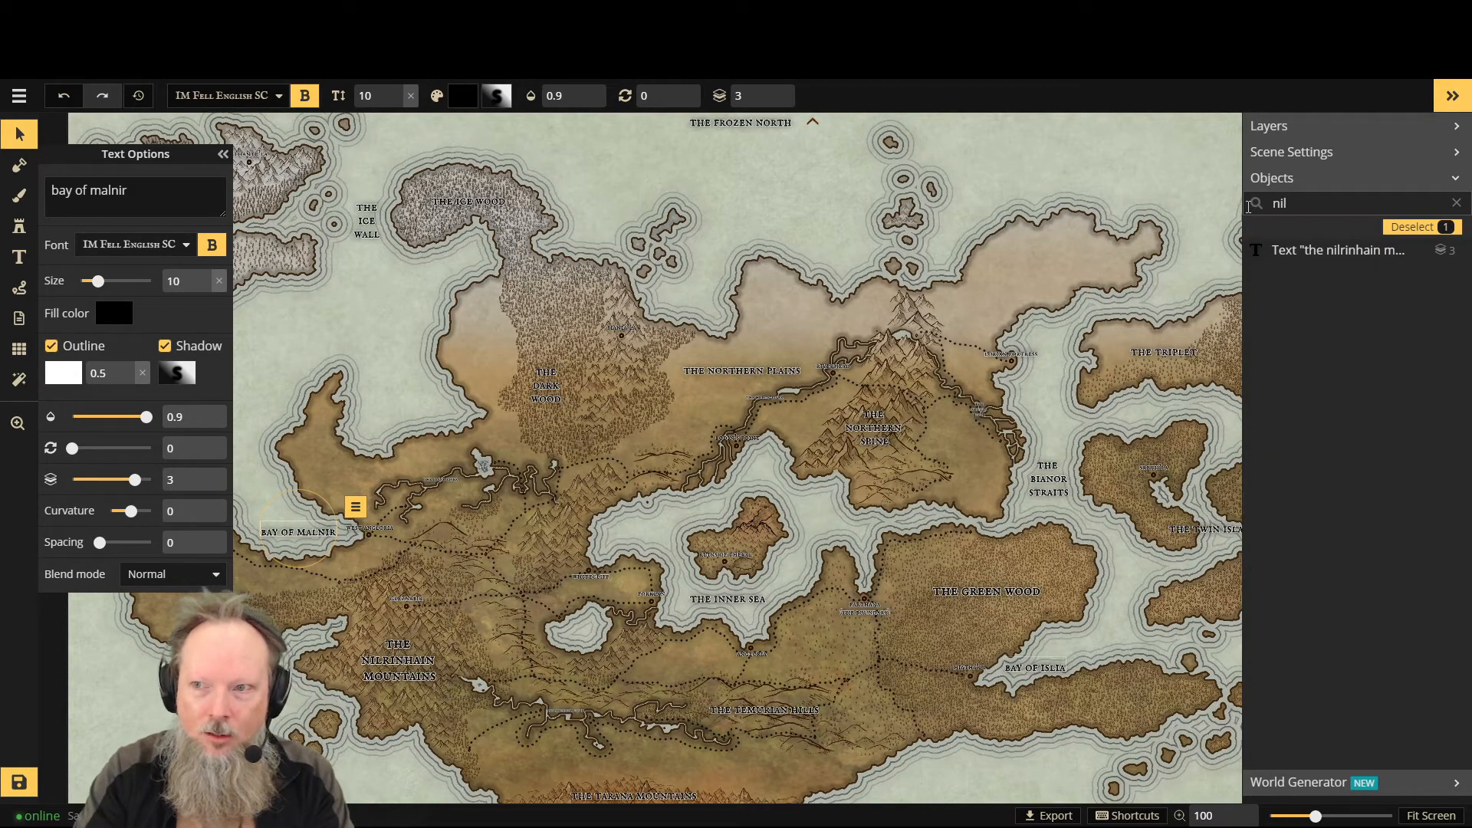
left_click(1338, 251)
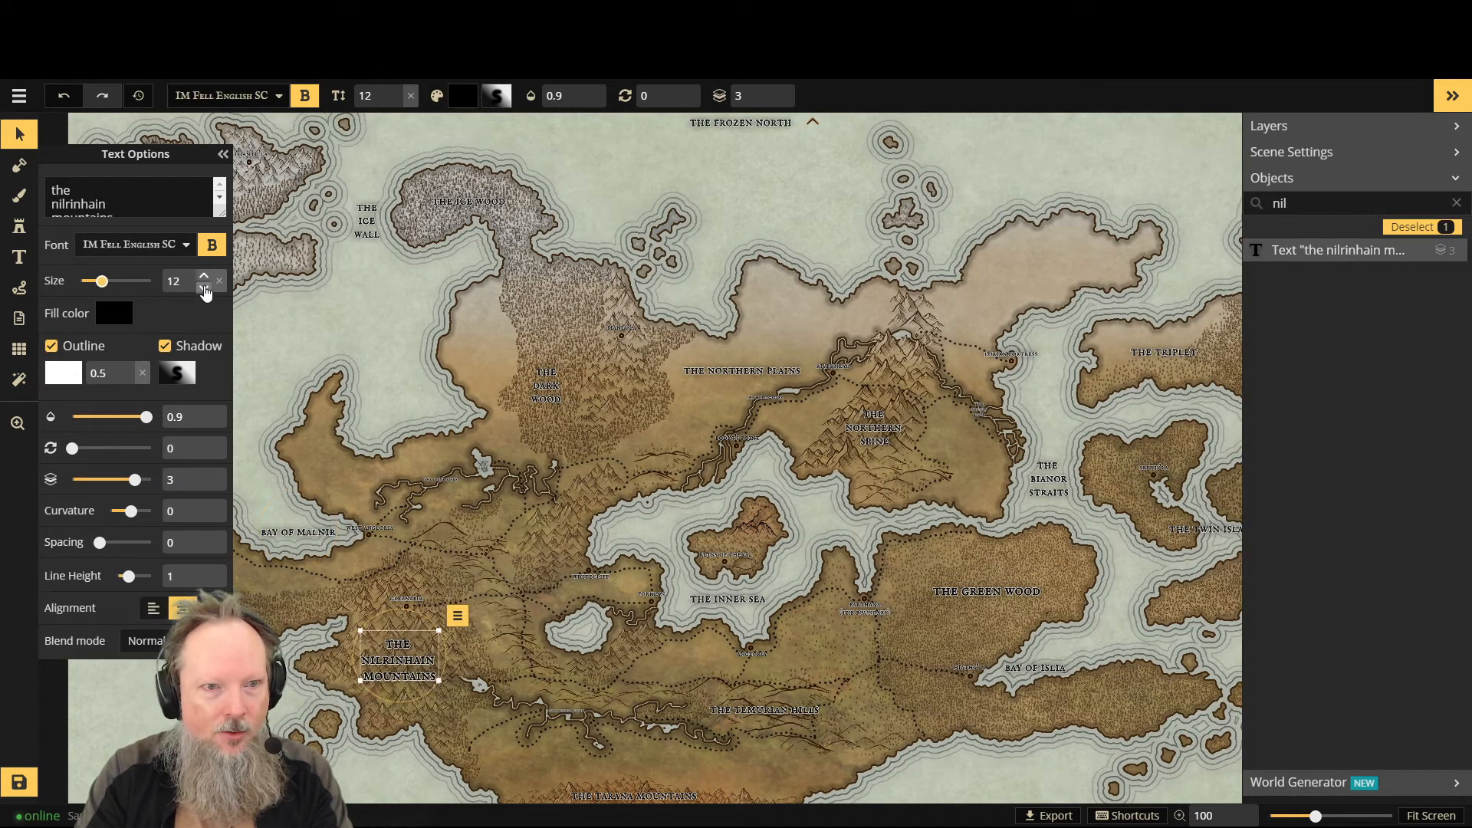
left_click(204, 287)
left_click(204, 288)
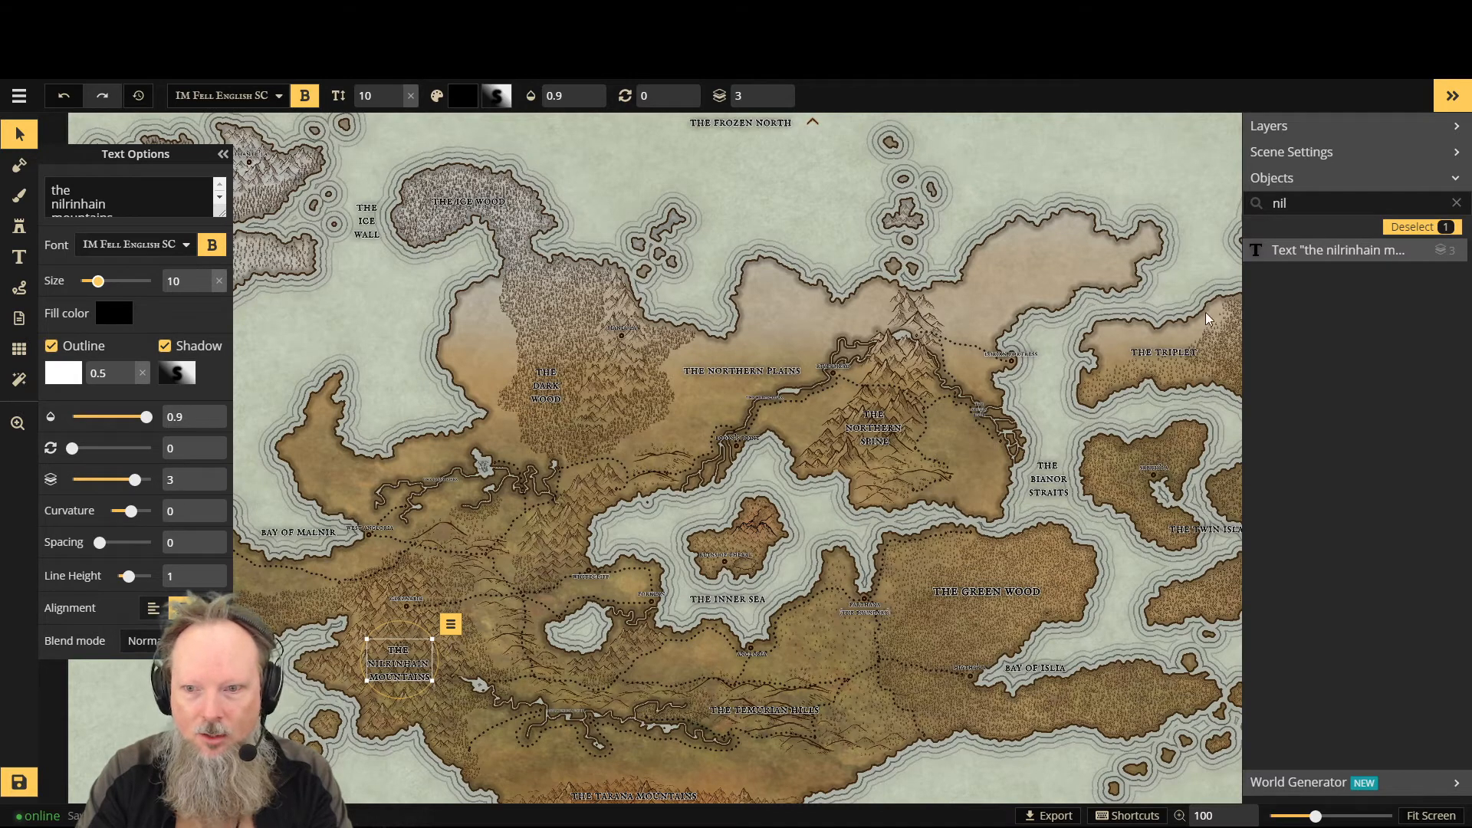
Step: Search the objects for "gree", select the Green Wood label and set its text size to 10
left_click(1310, 205)
type("gree")
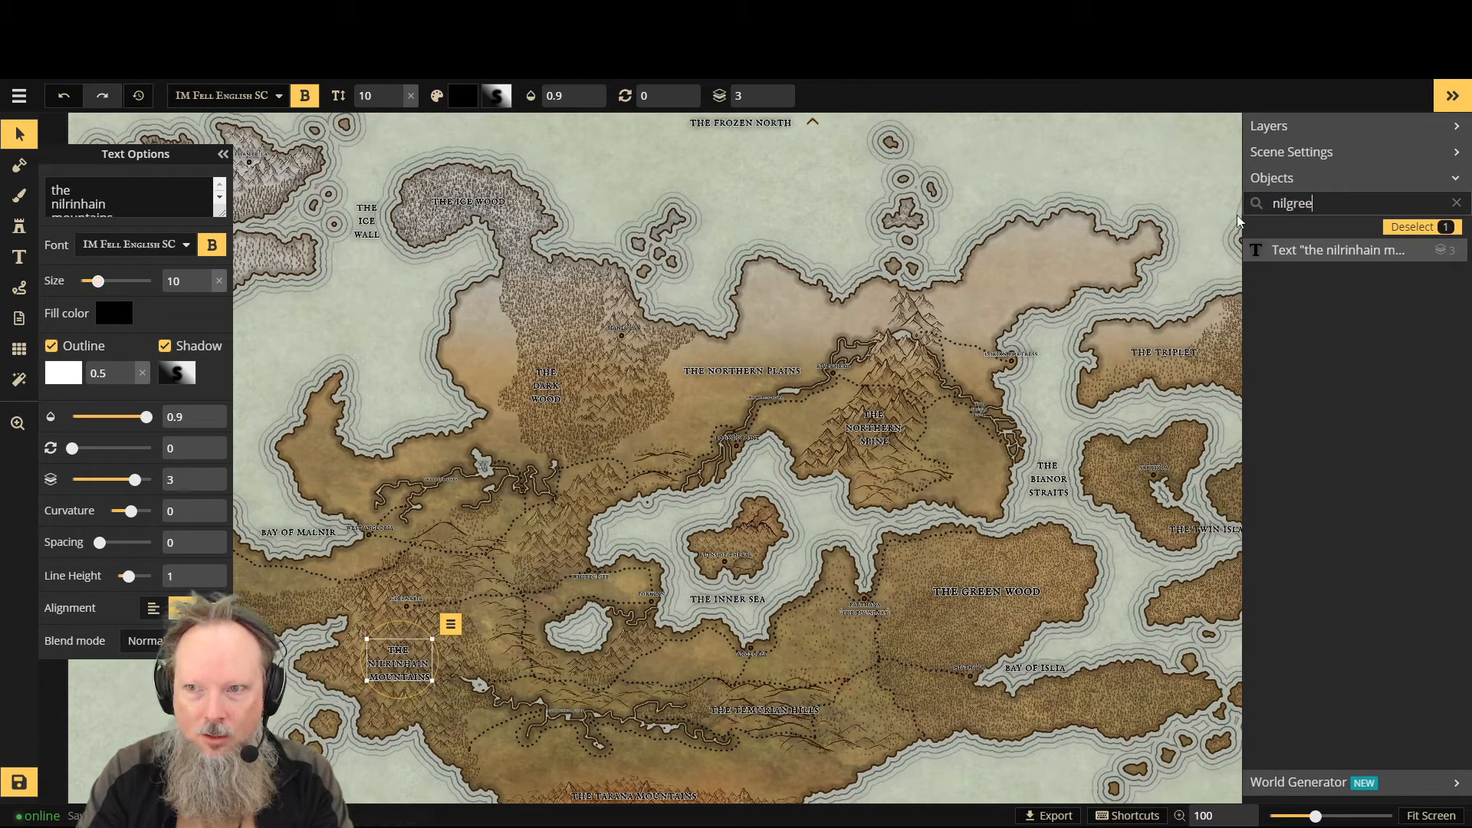
double_click(1308, 205)
type("gree")
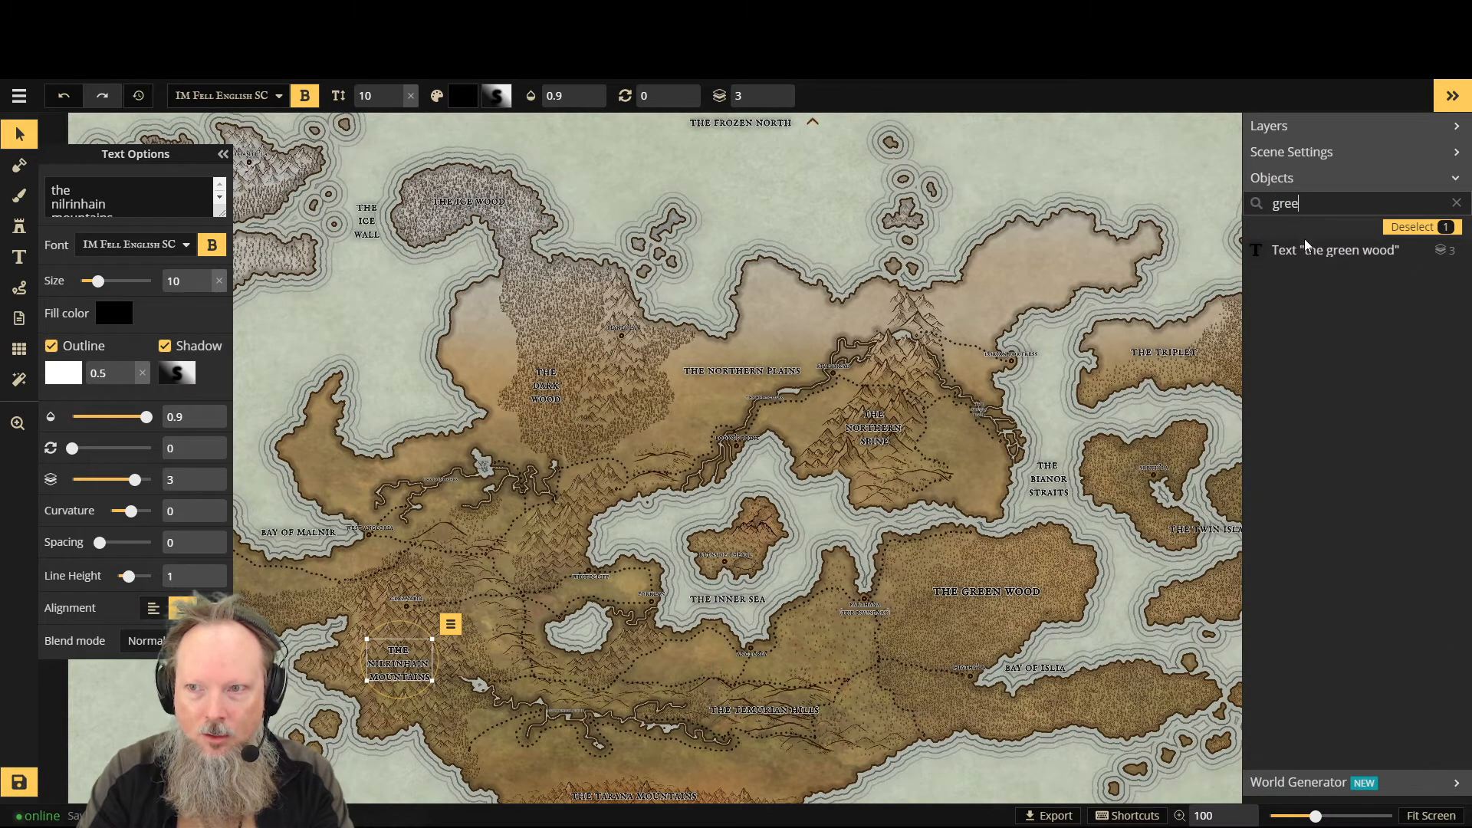
left_click(1305, 251)
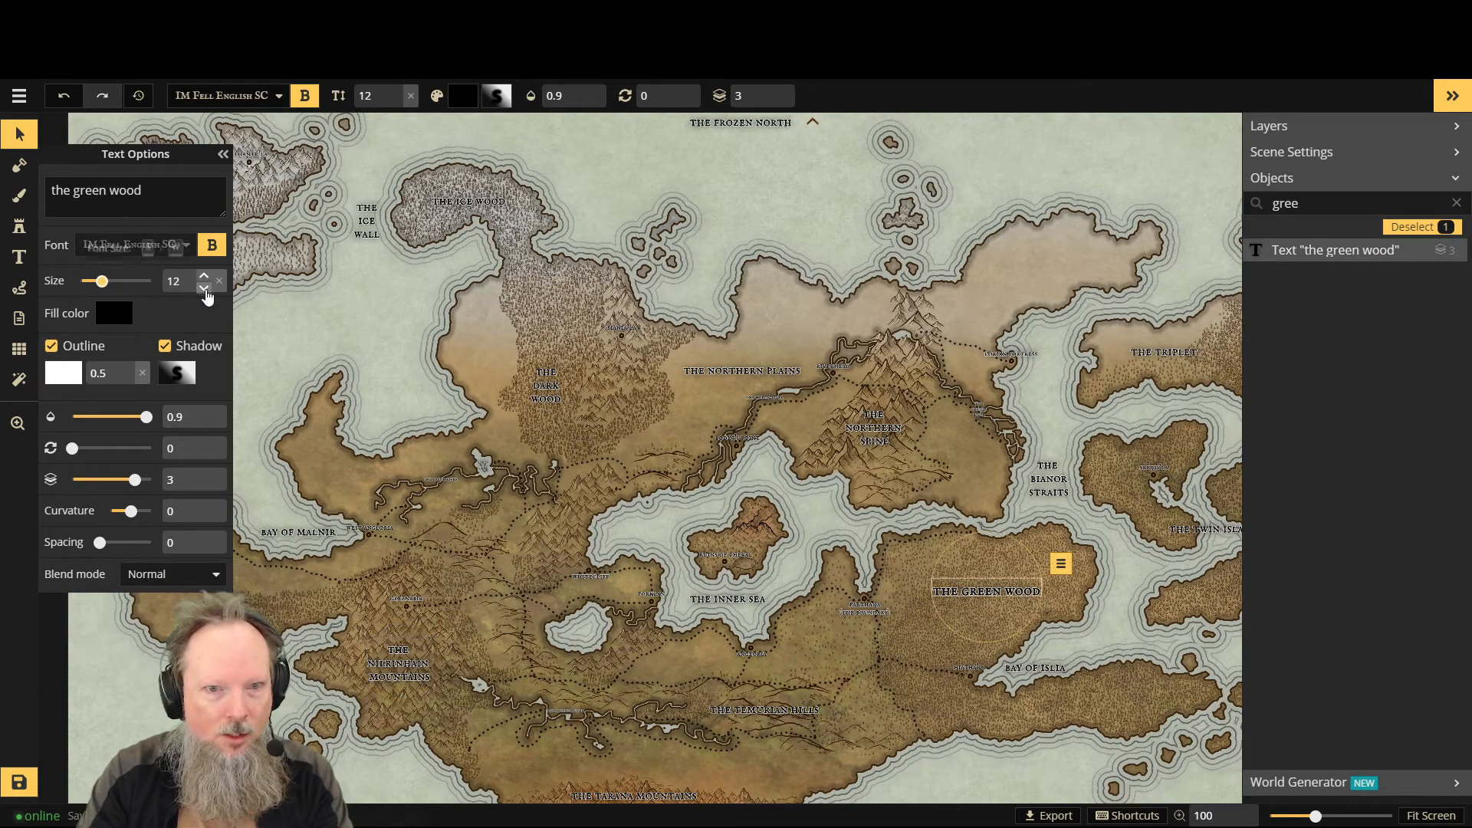
left_click(204, 287)
left_click(205, 290)
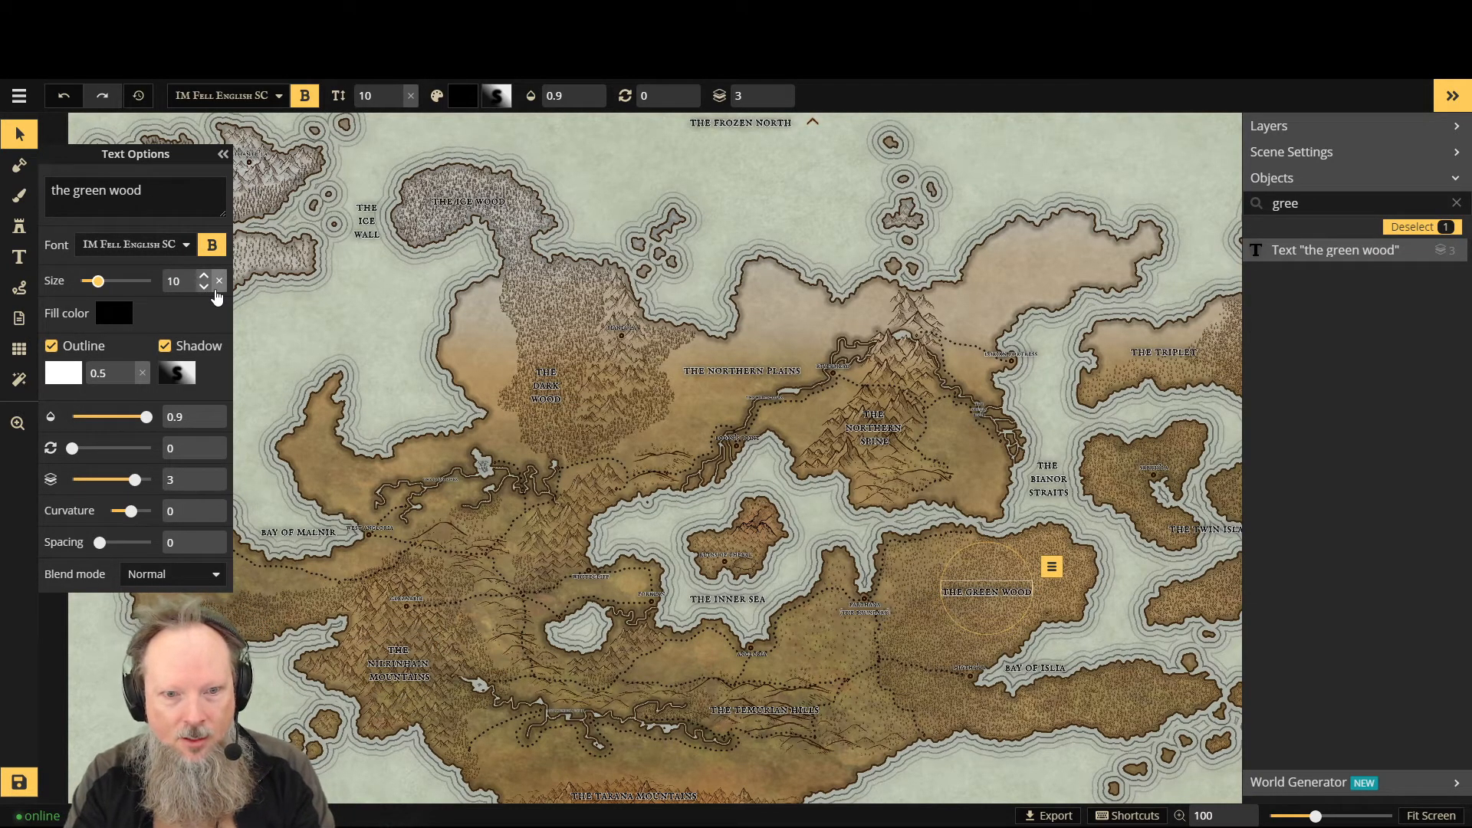
Step: Collapse the text options and the object list, then save the map
left_click(222, 154)
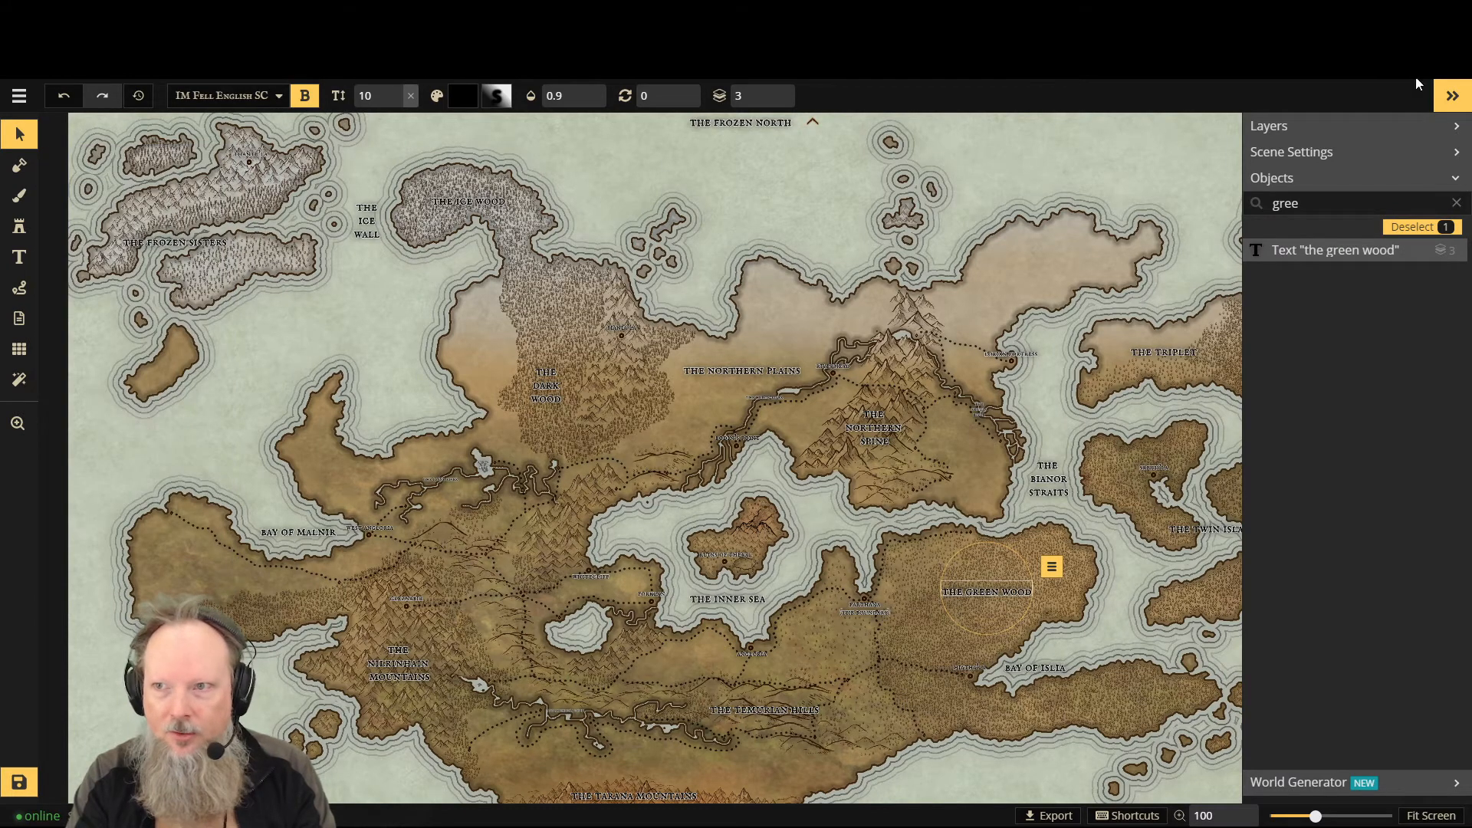
left_click(1451, 96)
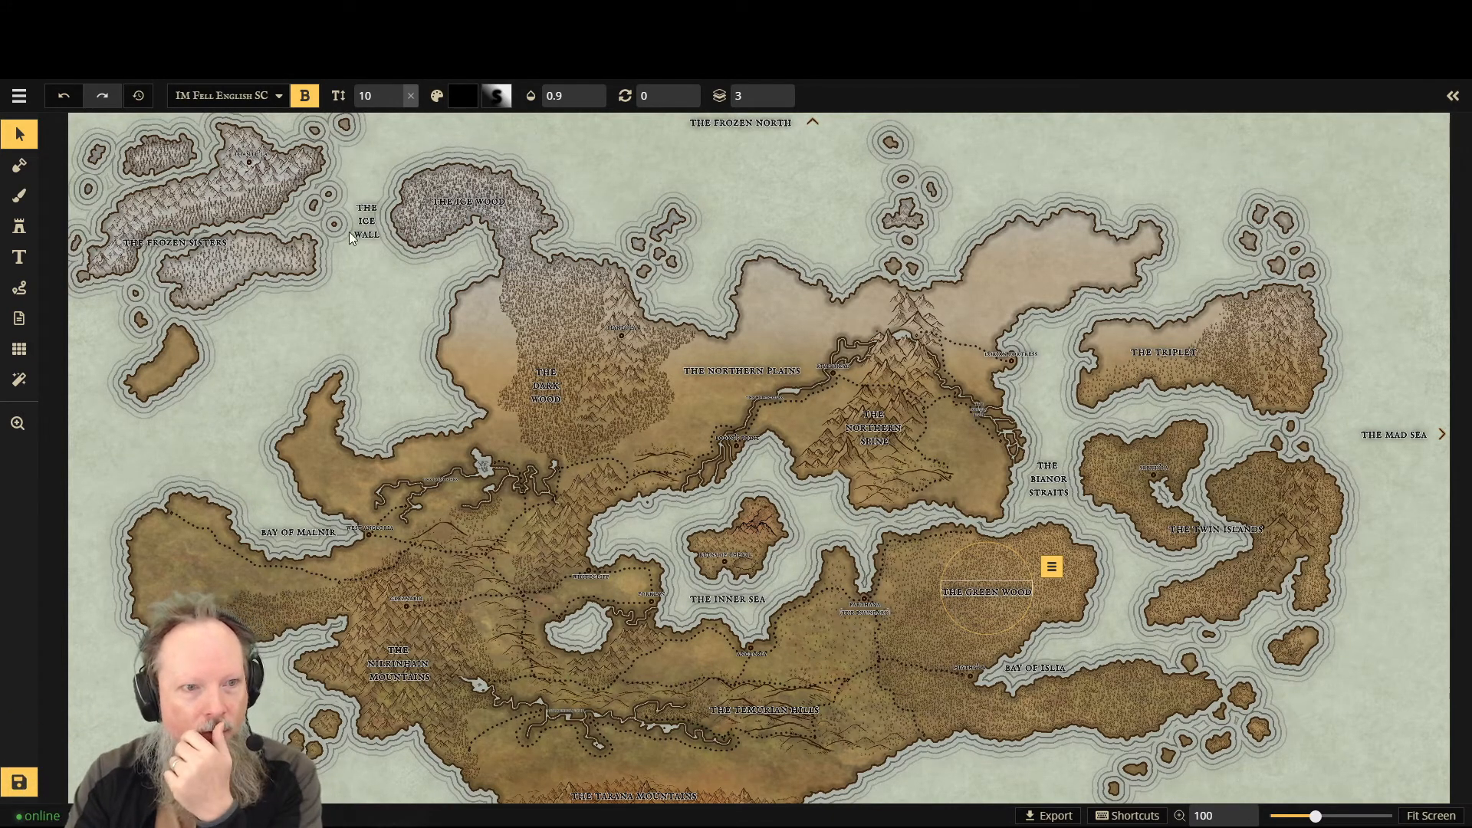
left_click(19, 782)
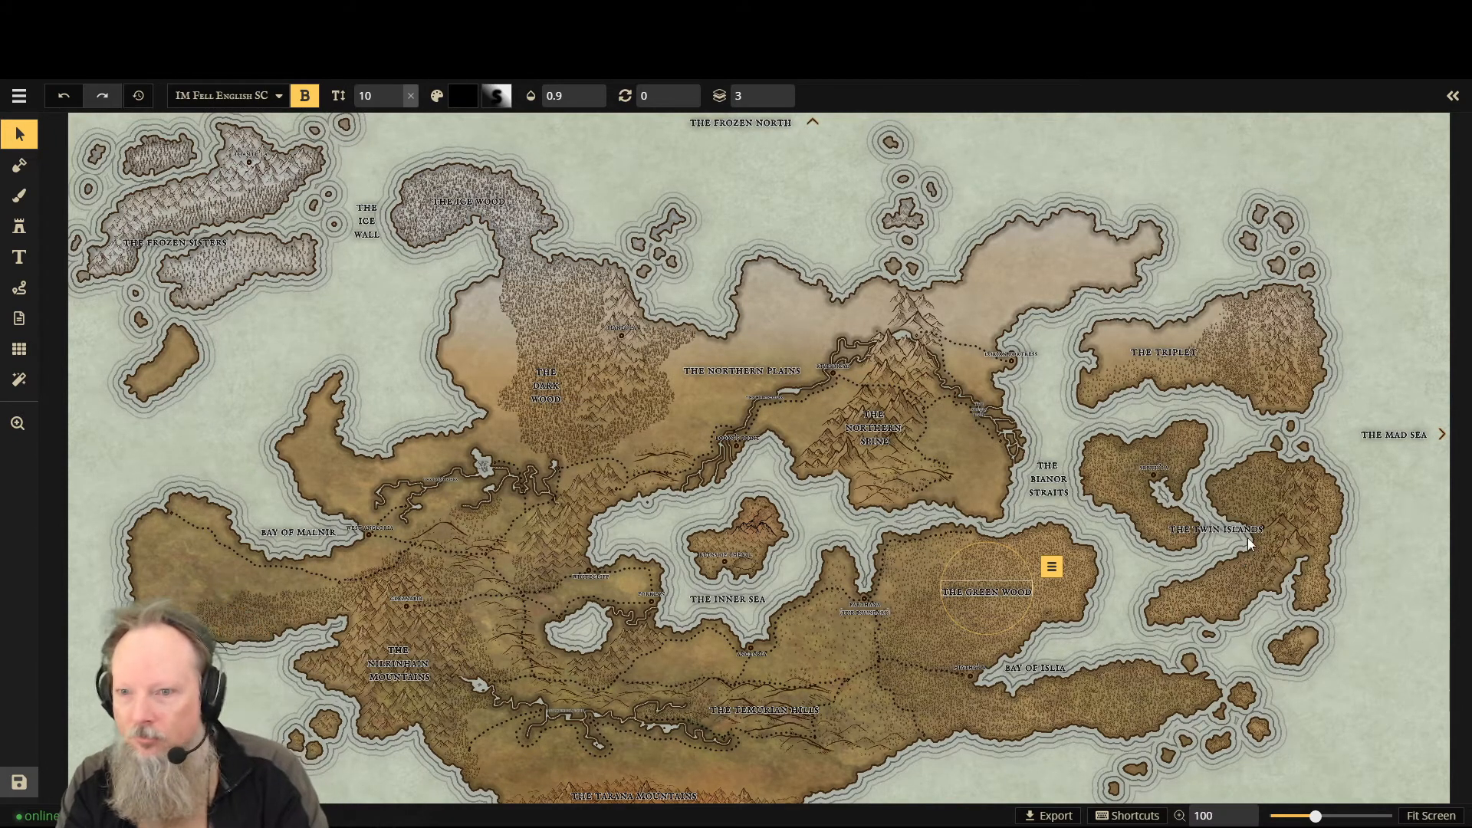
Step: Nudge the Mad Sea label right and slightly up so it sits close beside its arrow at the map's eastern edge
left_click(1392, 434)
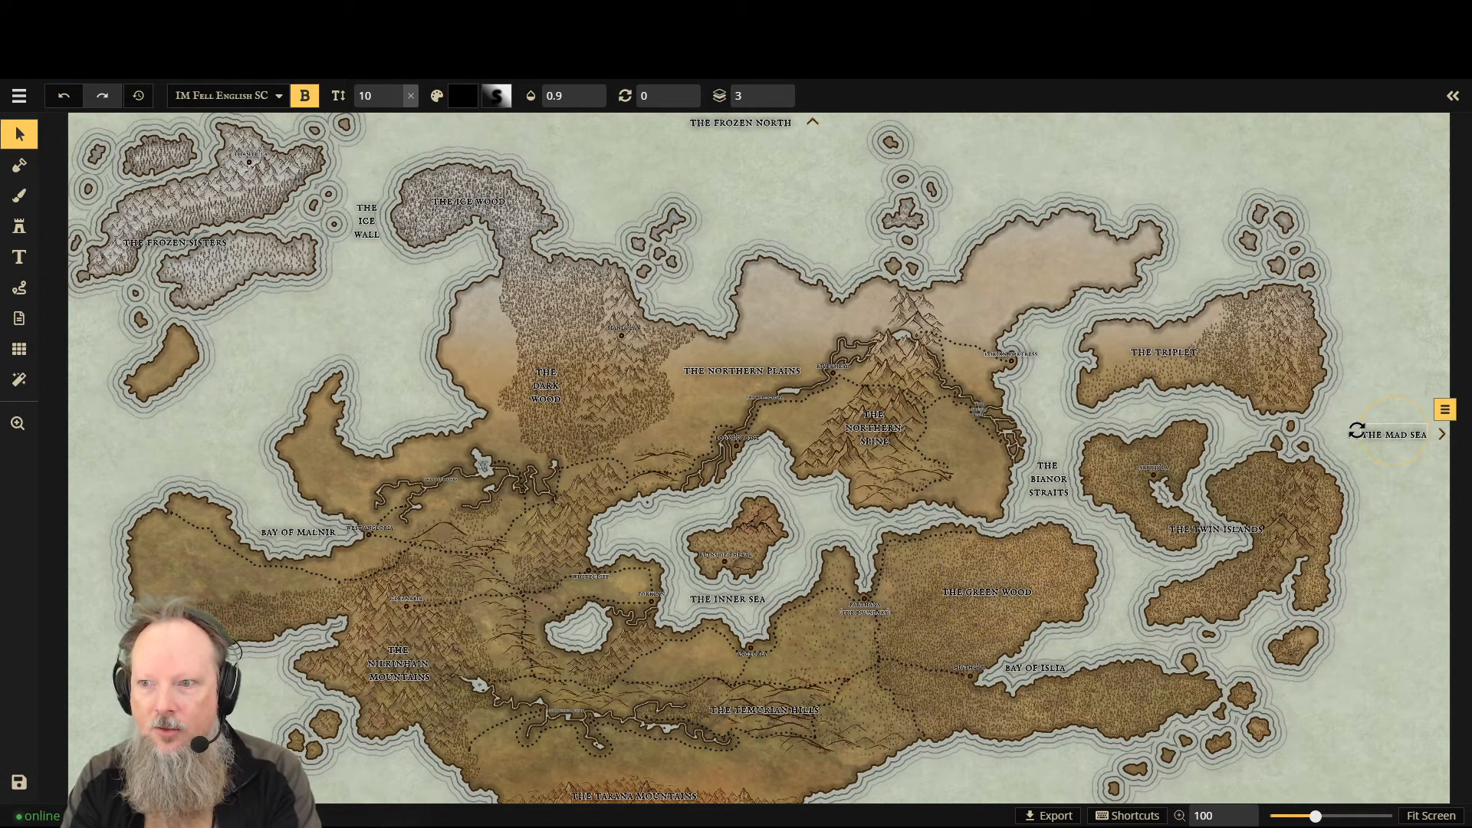
key("Right")
key("Right")
key("Right")
key("Right")
key("Right")
key("Right")
key("Right")
key("Right")
key("Right")
key("Right")
key("Right")
key("Right")
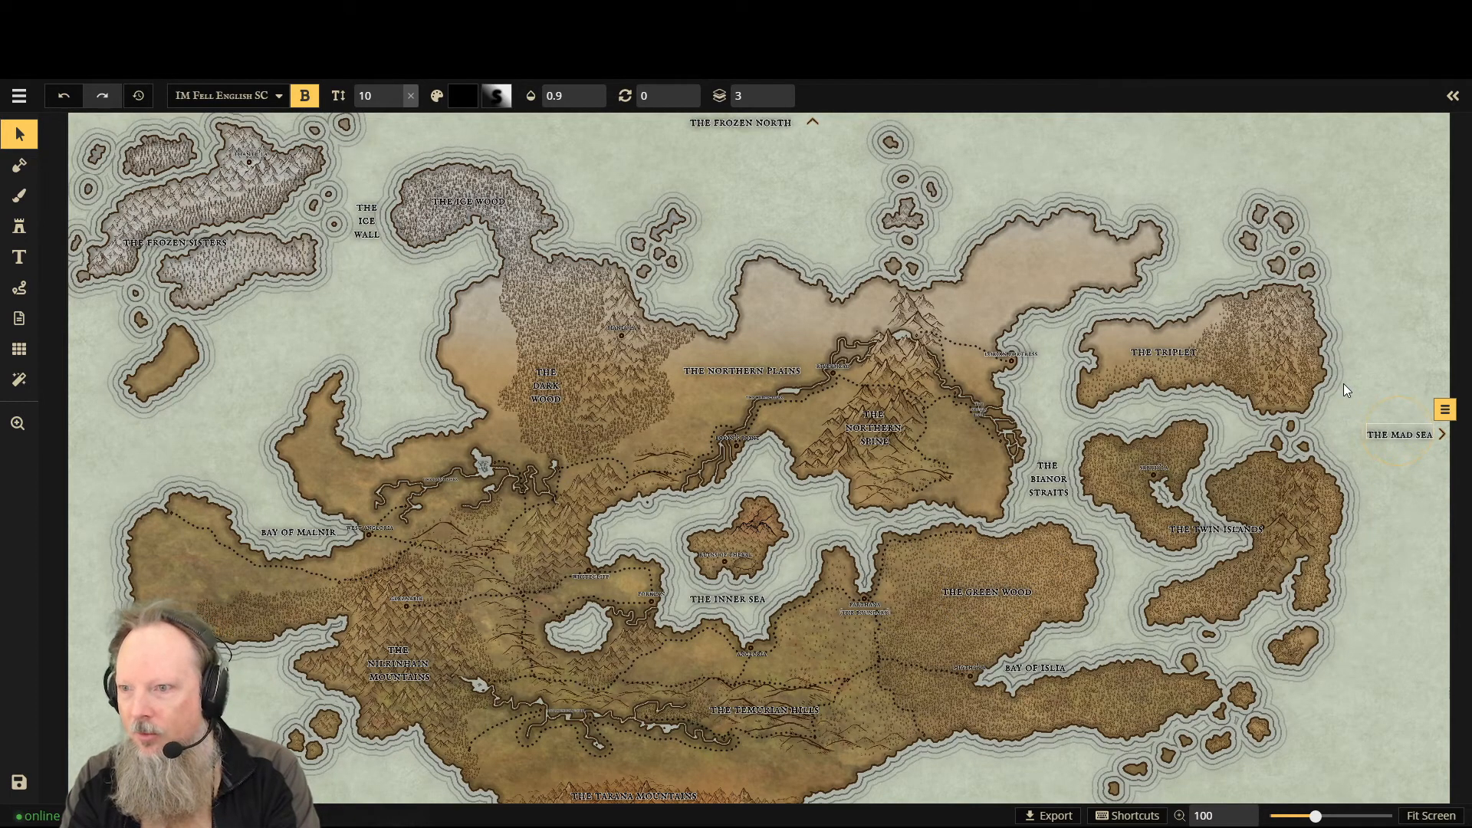
key("Up")
key("Up")
key("Up")
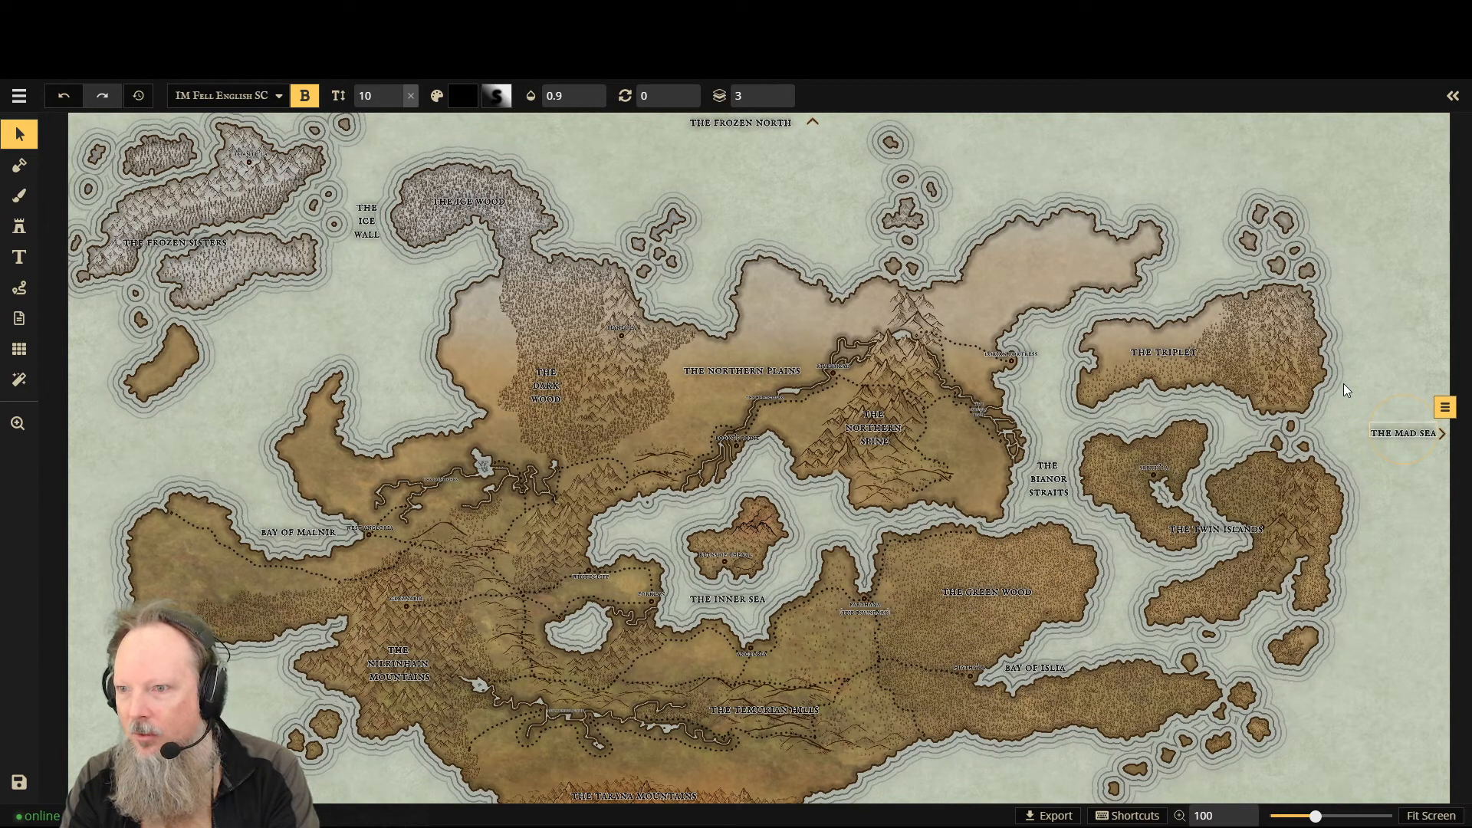
Step: Nudge the Frozen North label right so it sits close beside its arrow at the map's northern edge
left_click(734, 121)
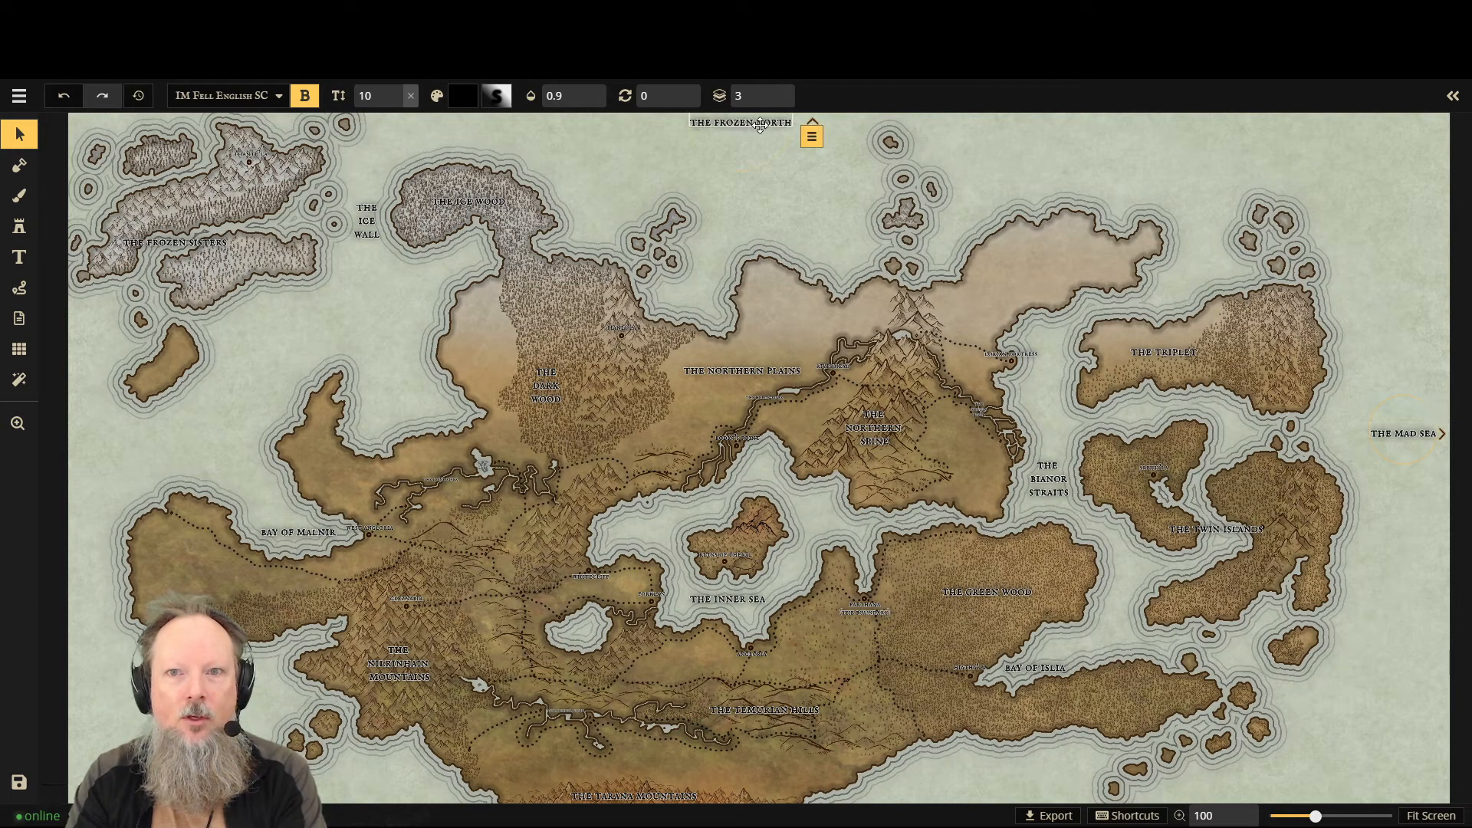
key("Right")
key("Right")
key("Right")
key("Right")
key("Right")
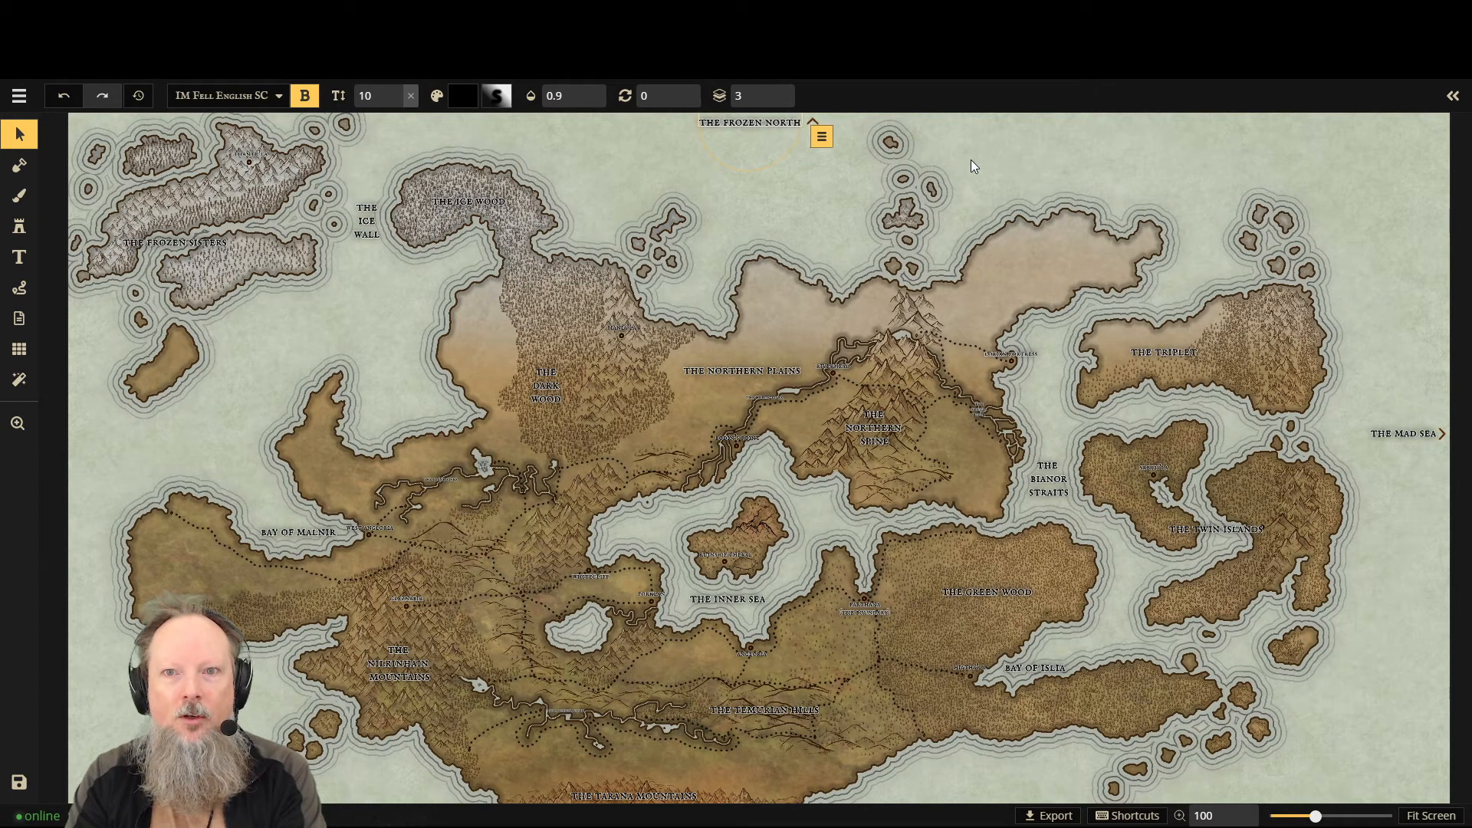
key("Right")
key("Right")
key("Right")
key("Right")
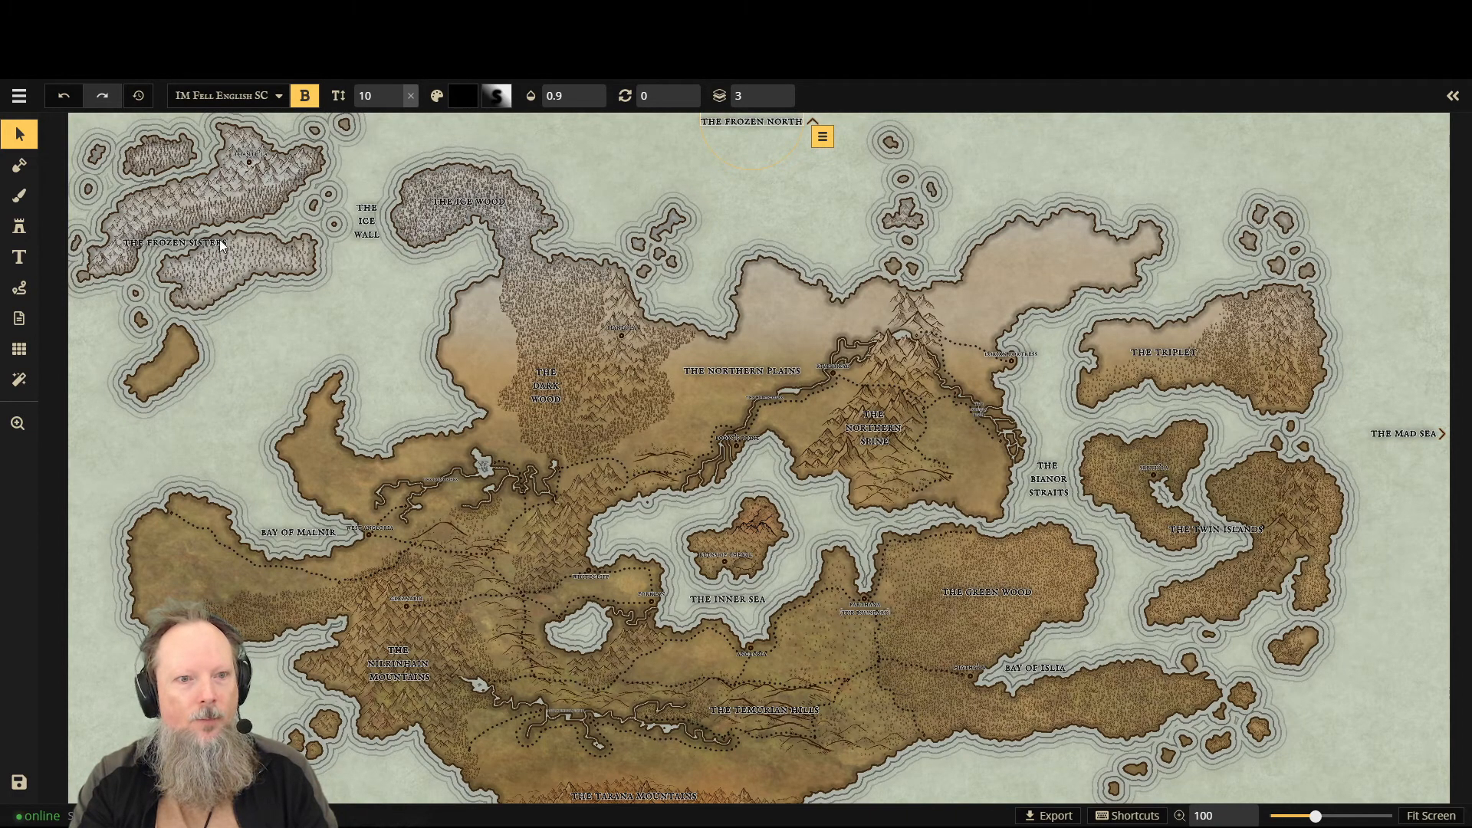
Step: Choose the first stamp of the Banners set from the Parchment World decorations in the stamp catalog
left_click(23, 237)
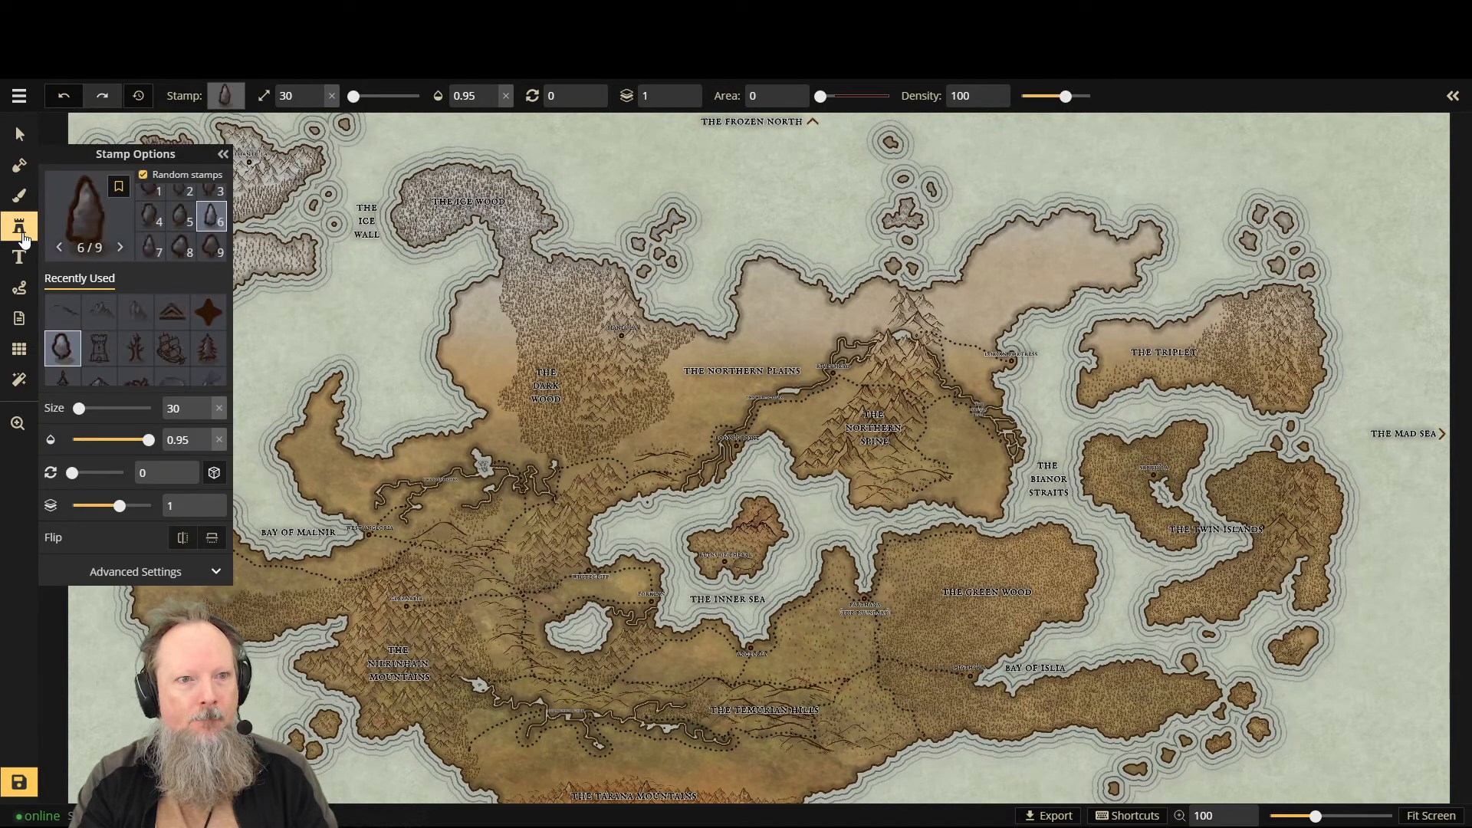
left_click(90, 222)
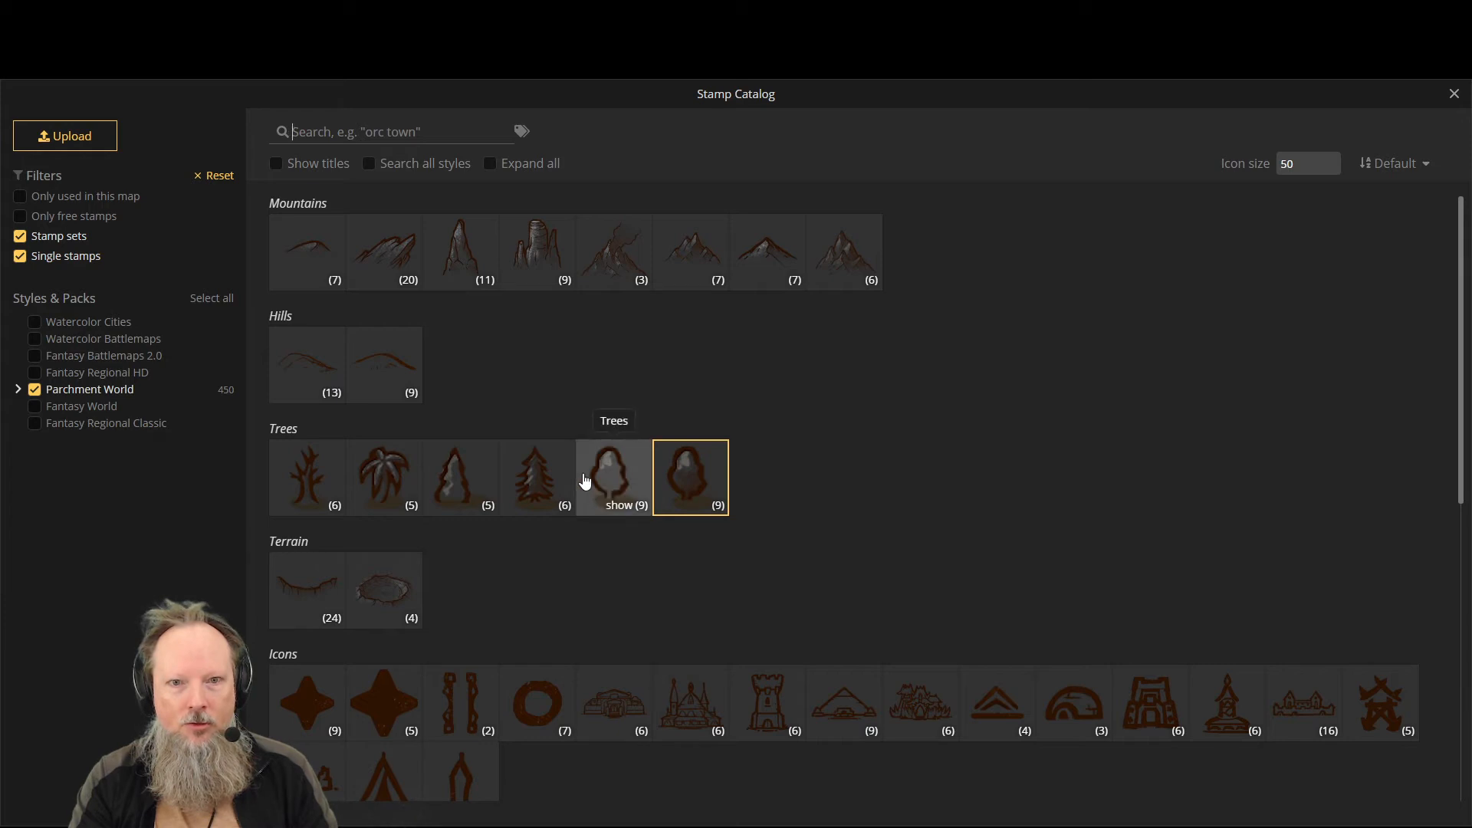
scroll(586, 483, "down", 6)
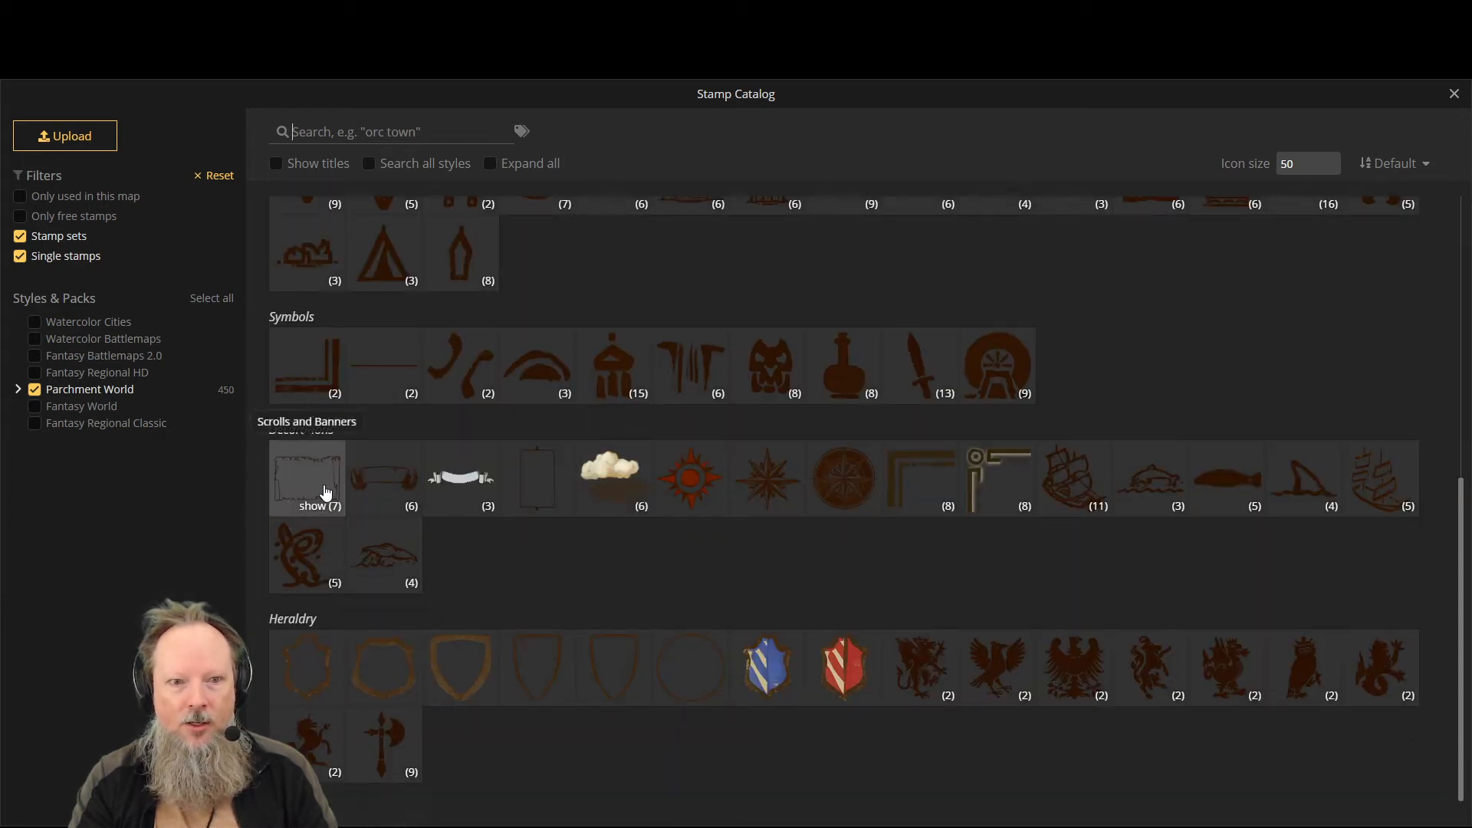
left_click(325, 491)
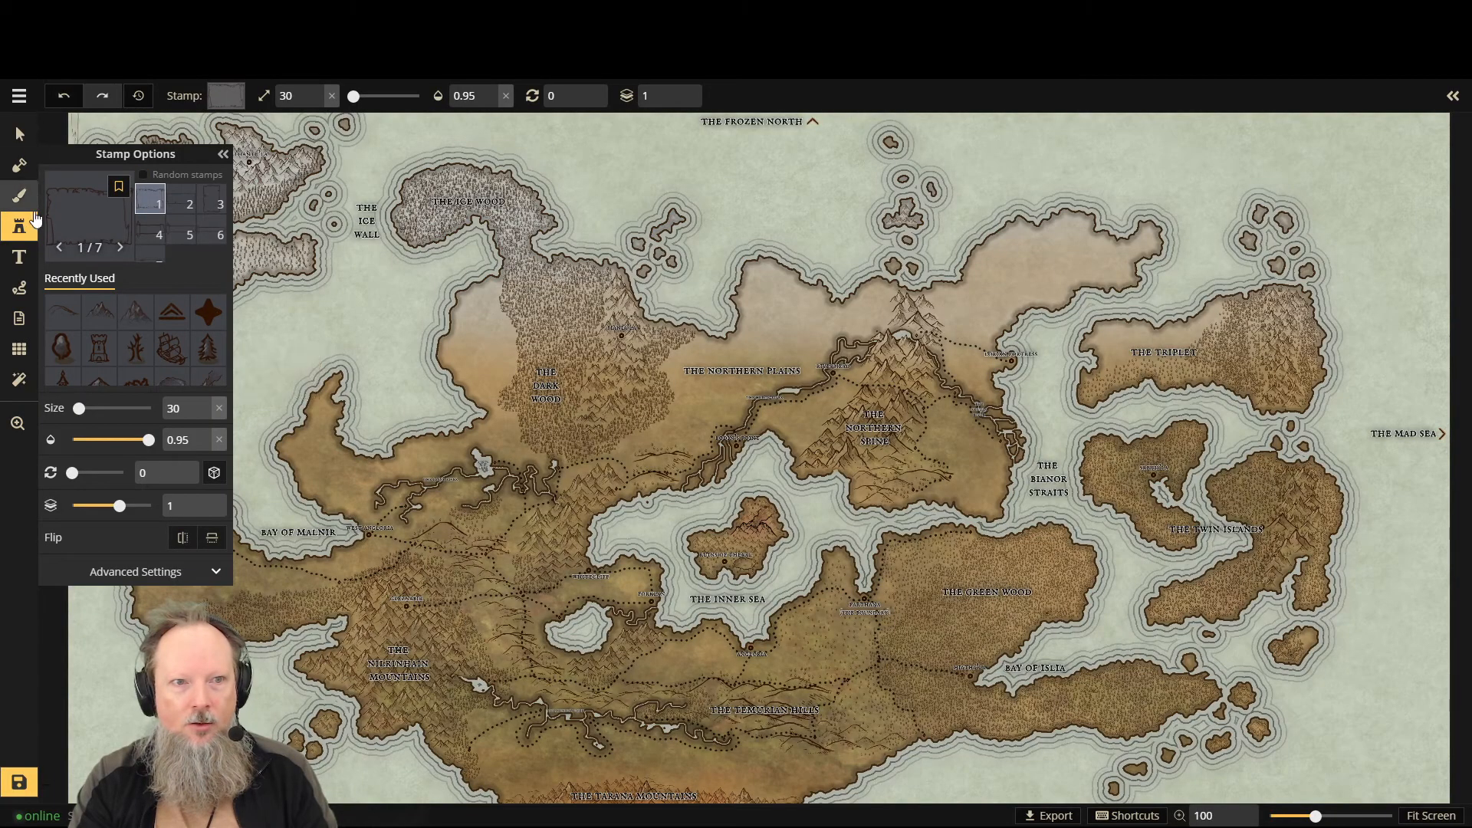
left_click(98, 239)
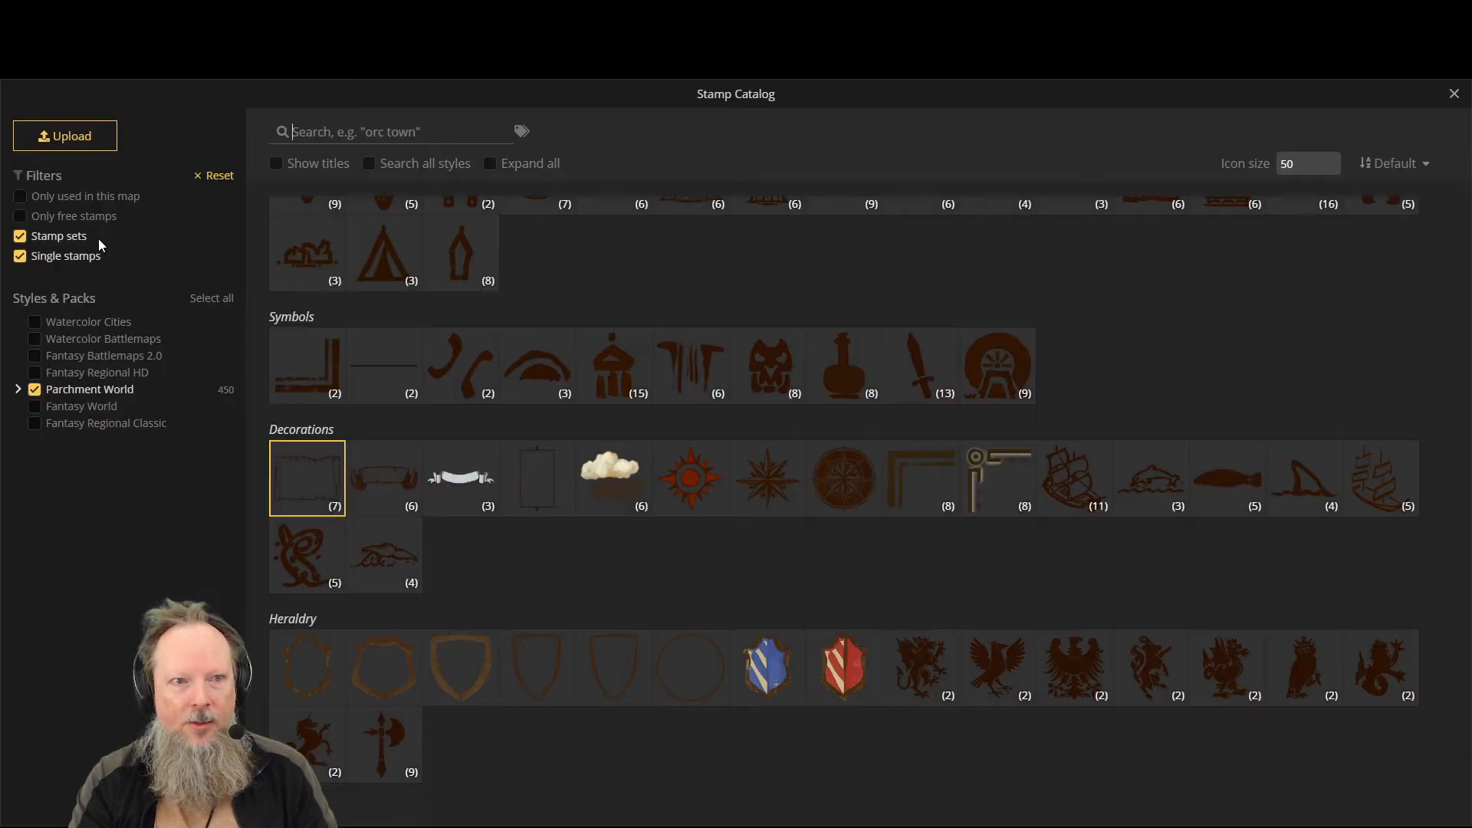
left_click(301, 510)
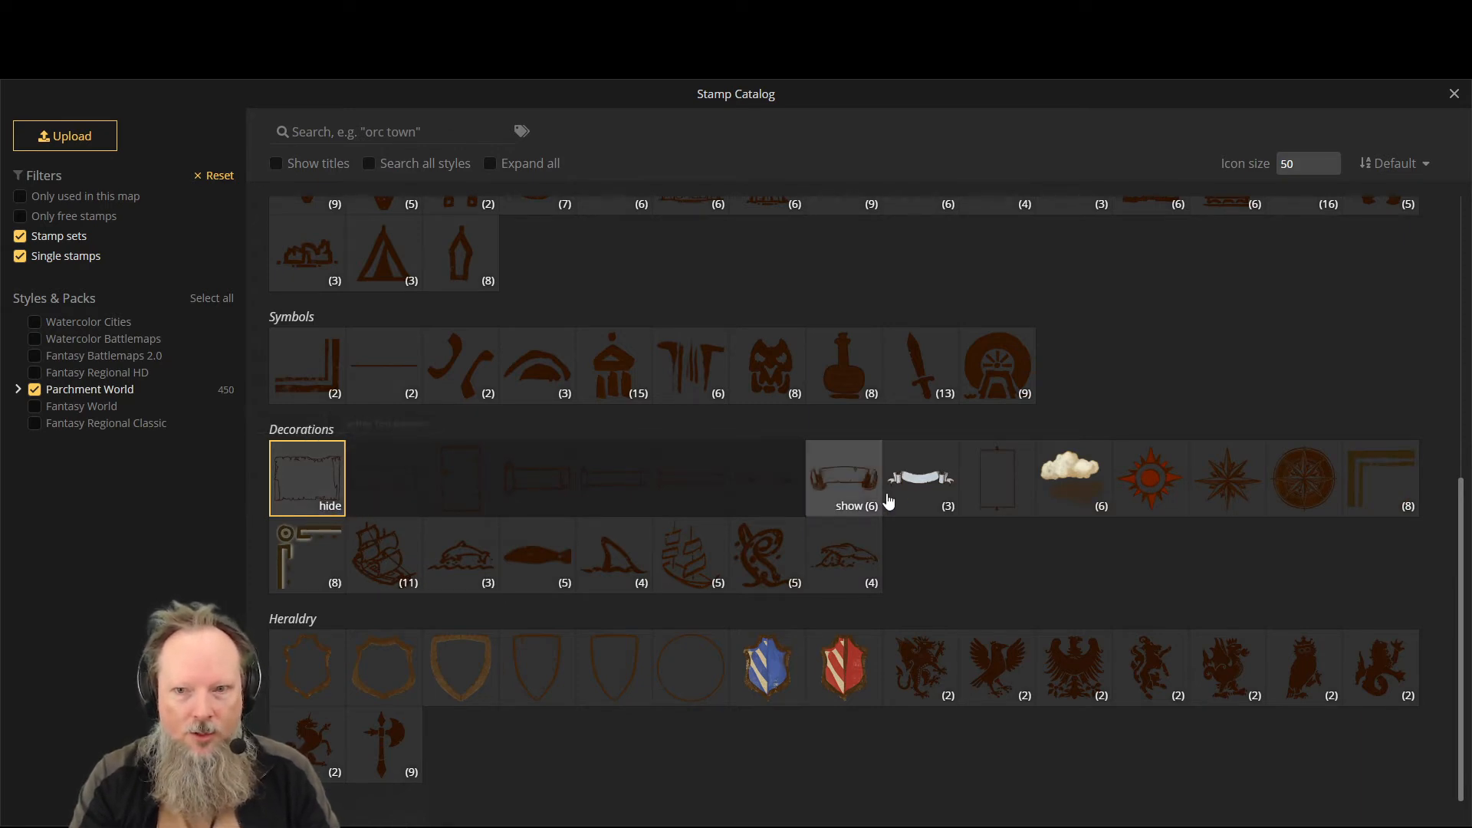
left_click(856, 508)
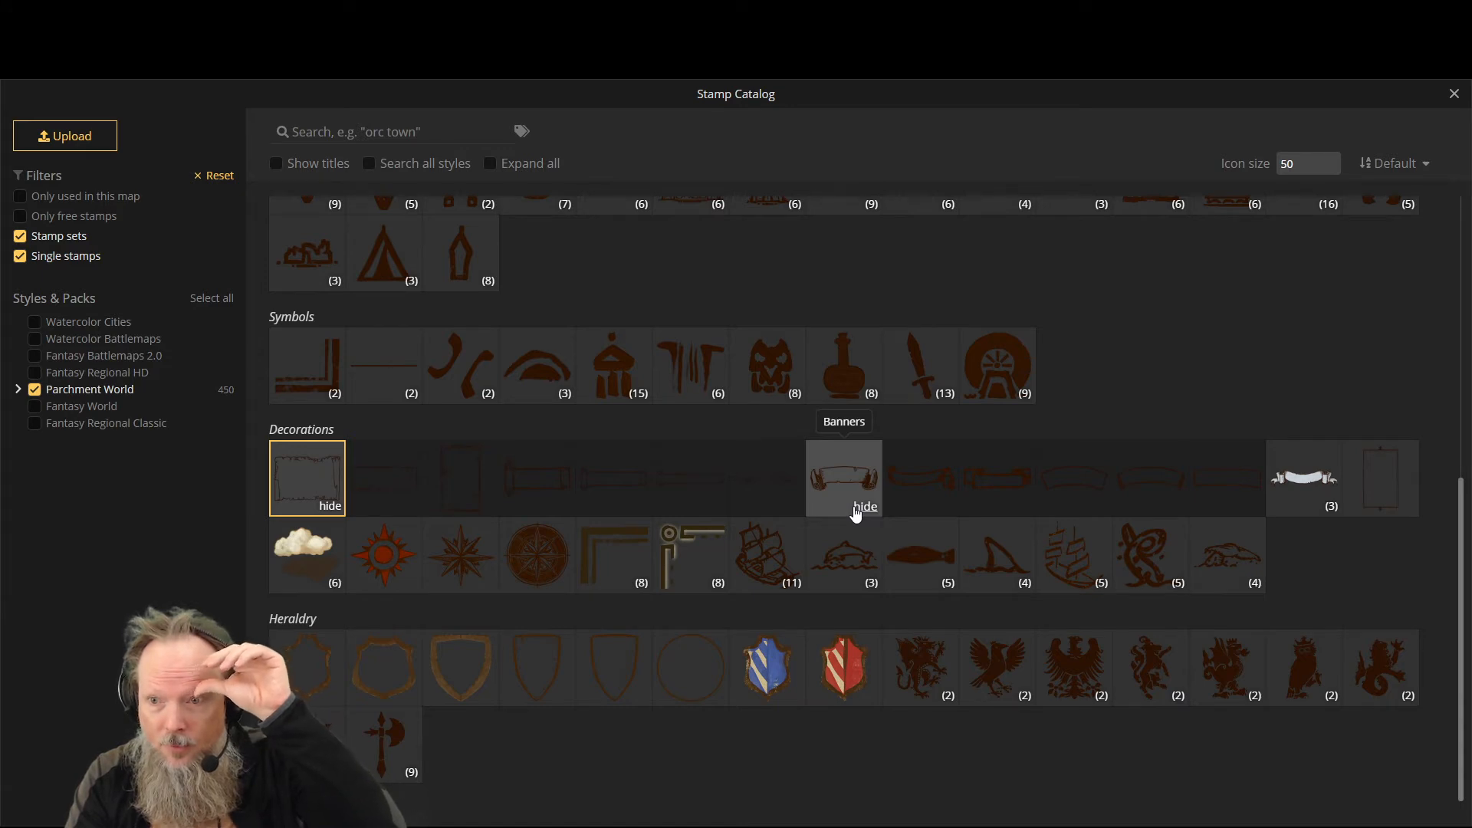
left_click(846, 478)
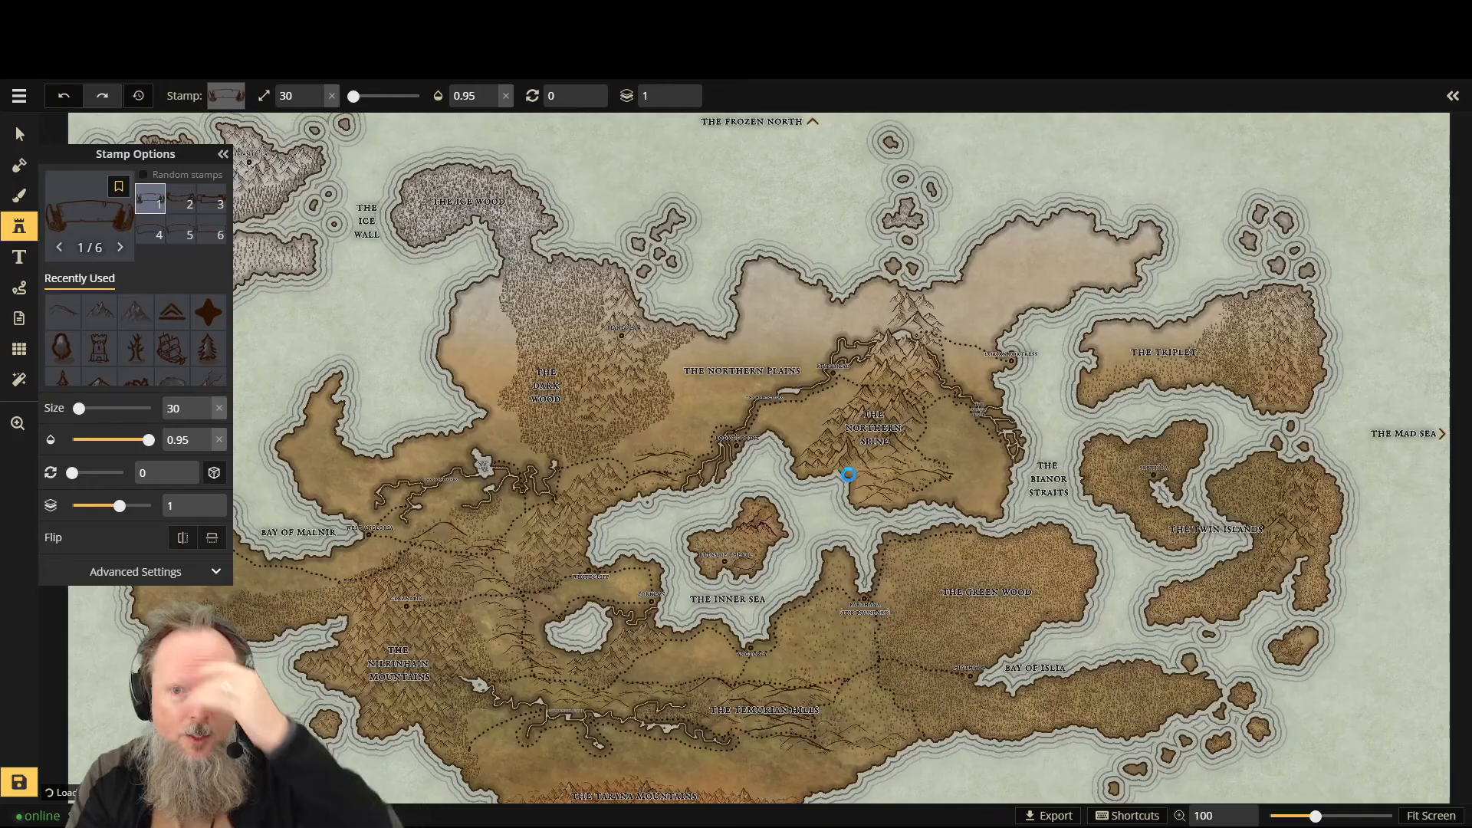
left_click(222, 154)
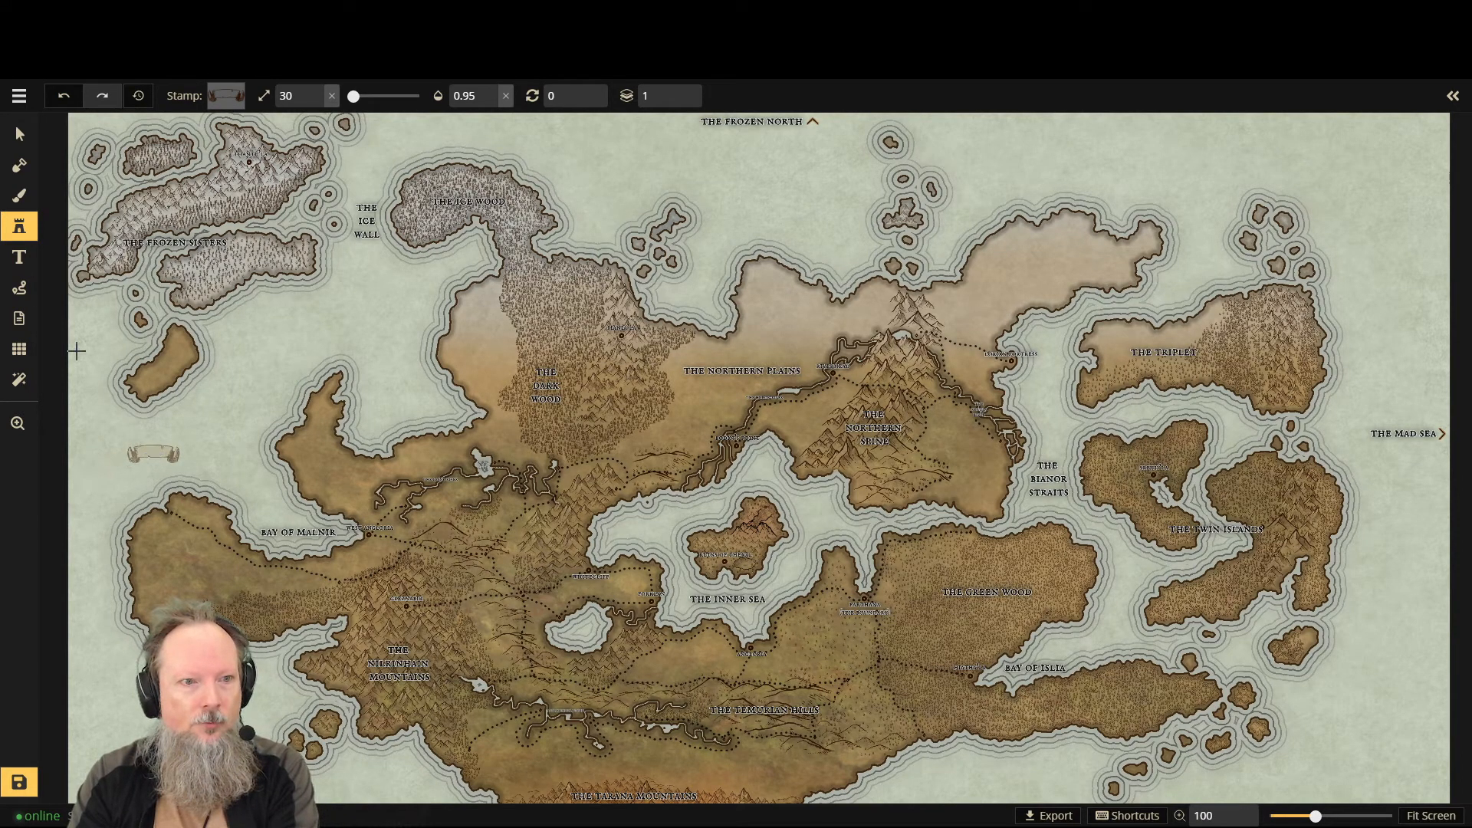
Step: Set the banner stamp's opacity to 1 and enlarge it to size 111
left_click(19, 227)
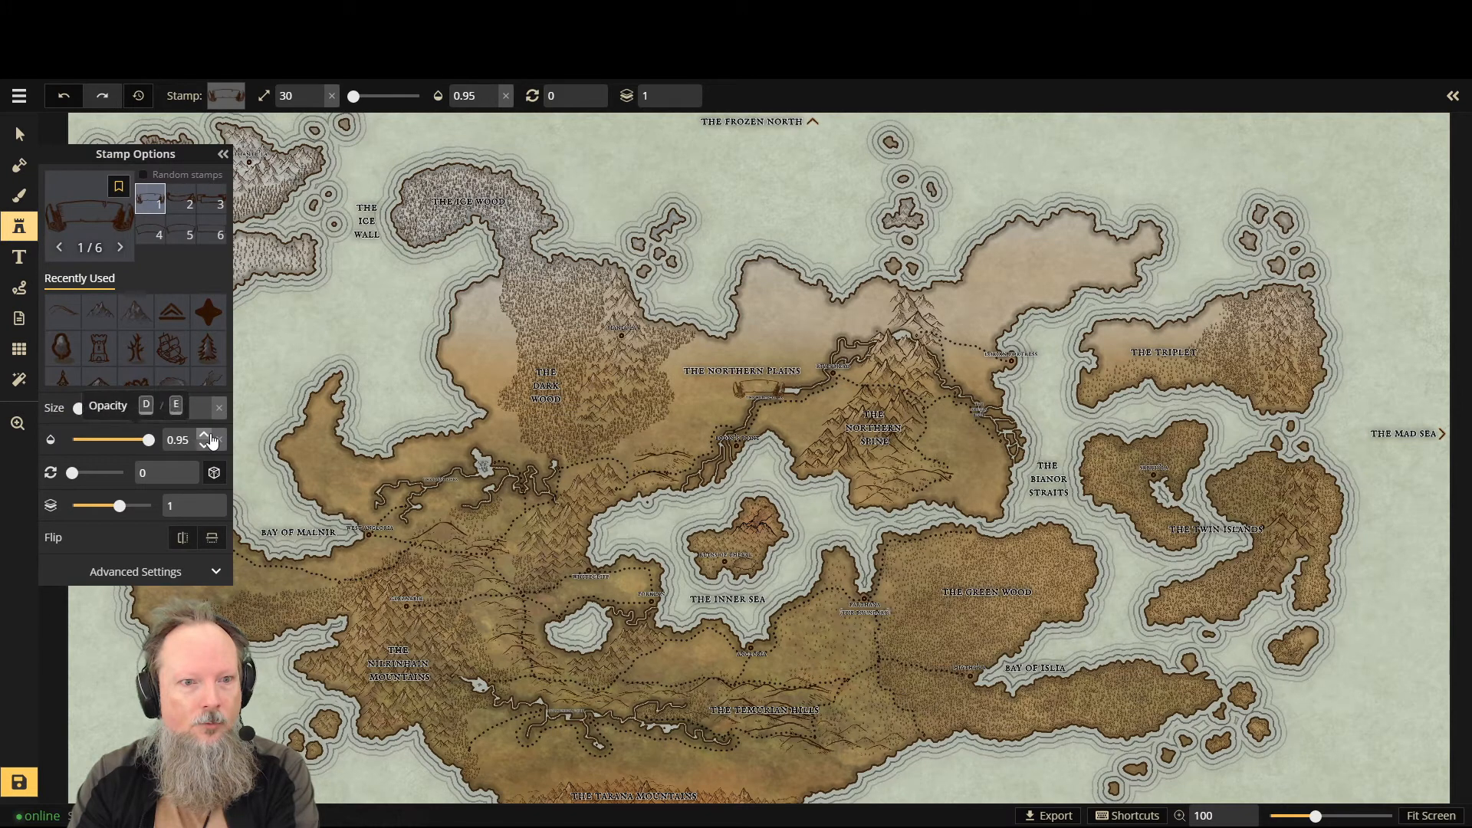
left_click(218, 440)
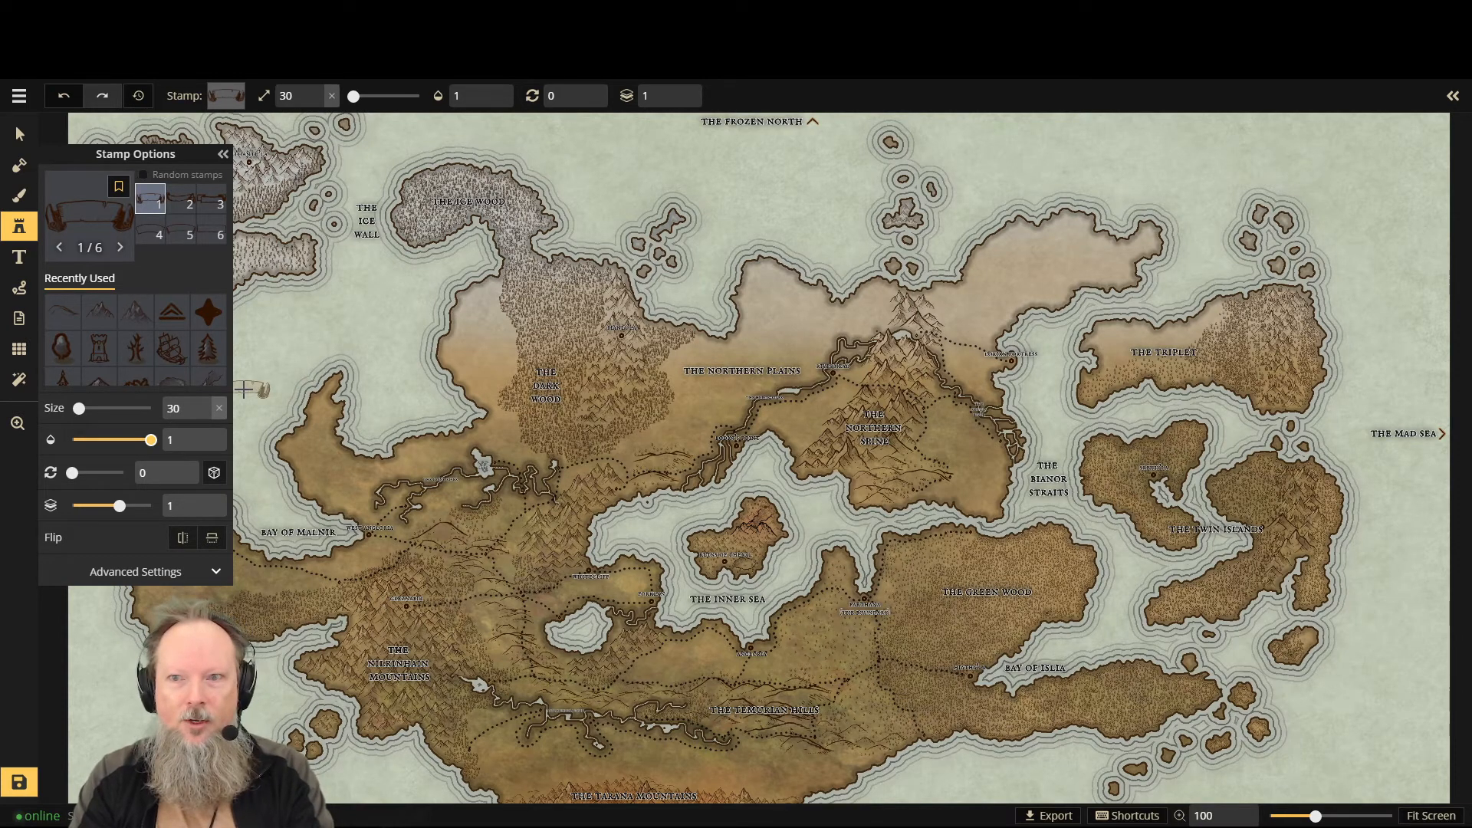
key("]")
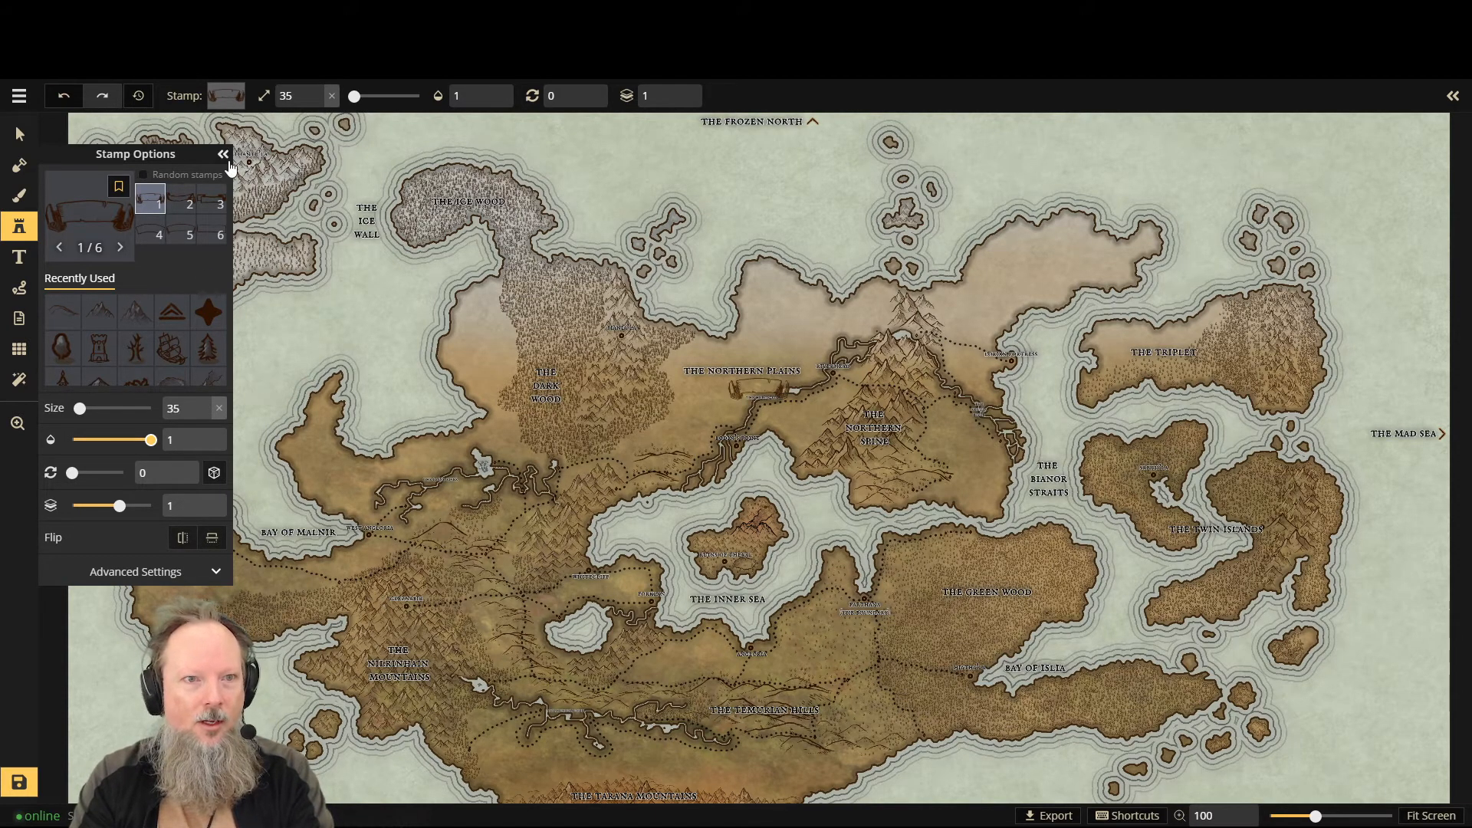
left_click(224, 155)
key("]")
key("]")
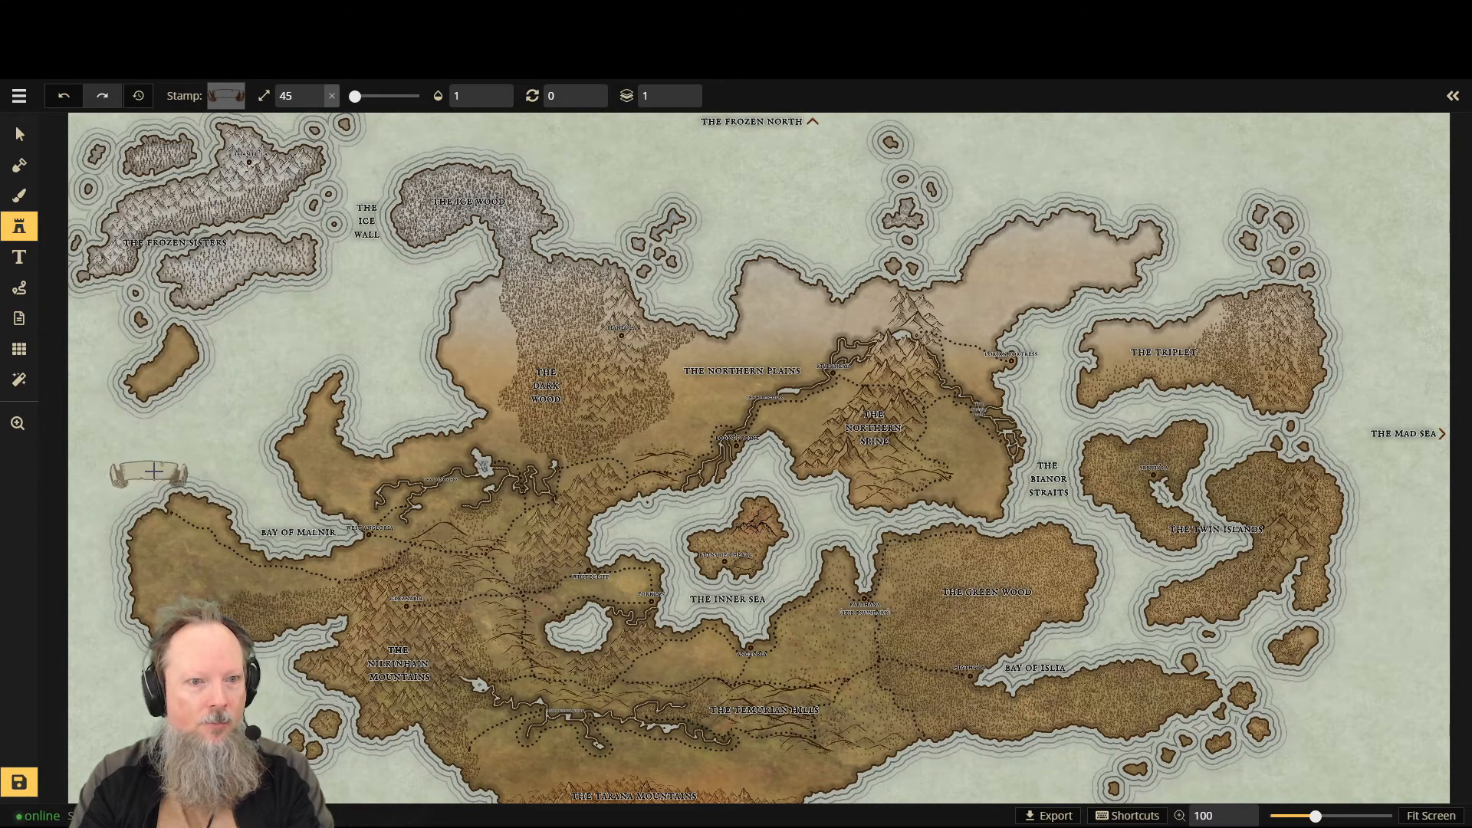
key("]")
key("]")
key("]")
key("]")
key("]")
key("]")
key("]")
key("]")
key("]")
key("]")
key("]")
key("]")
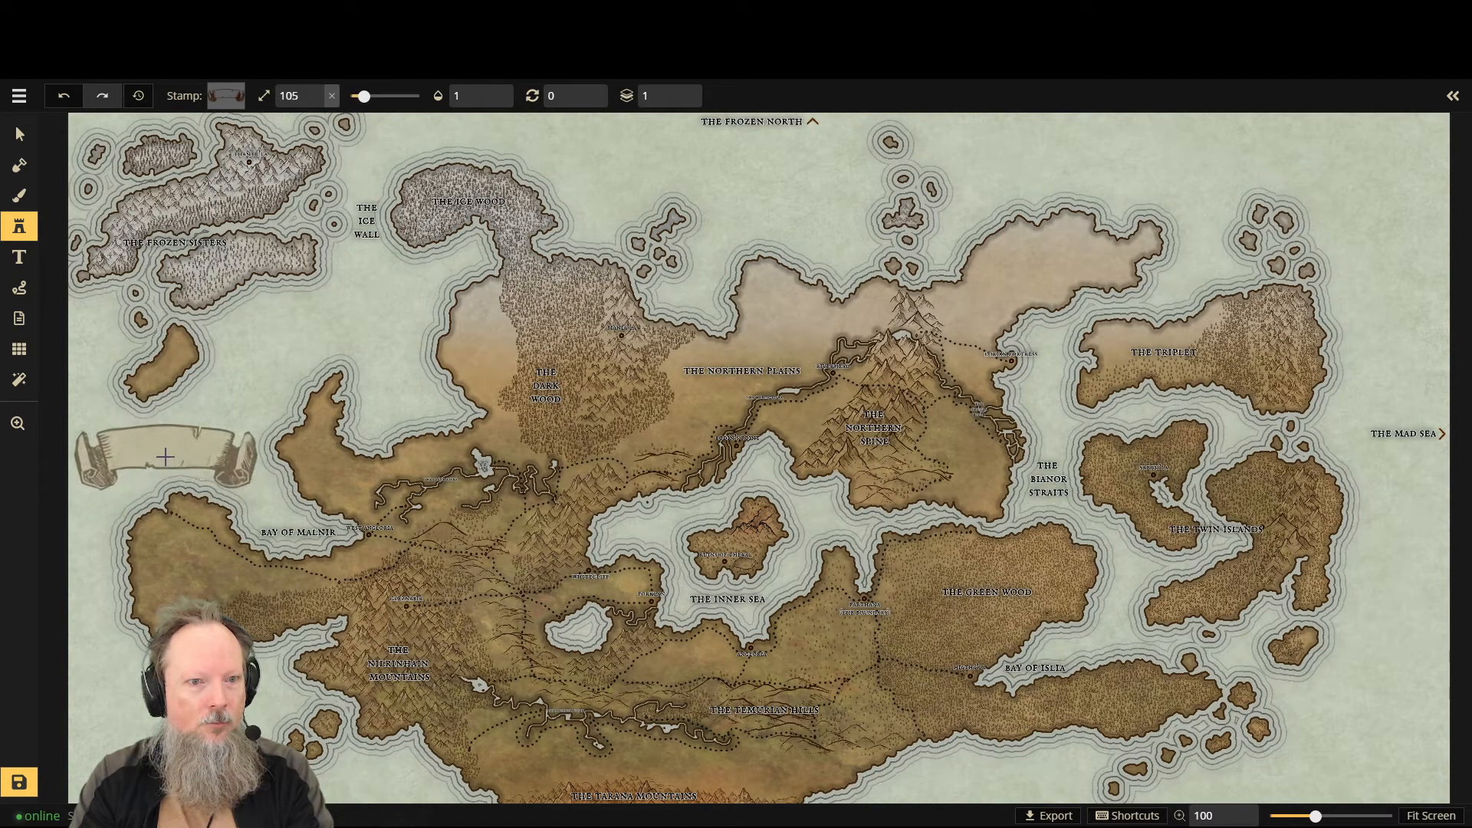
key("]")
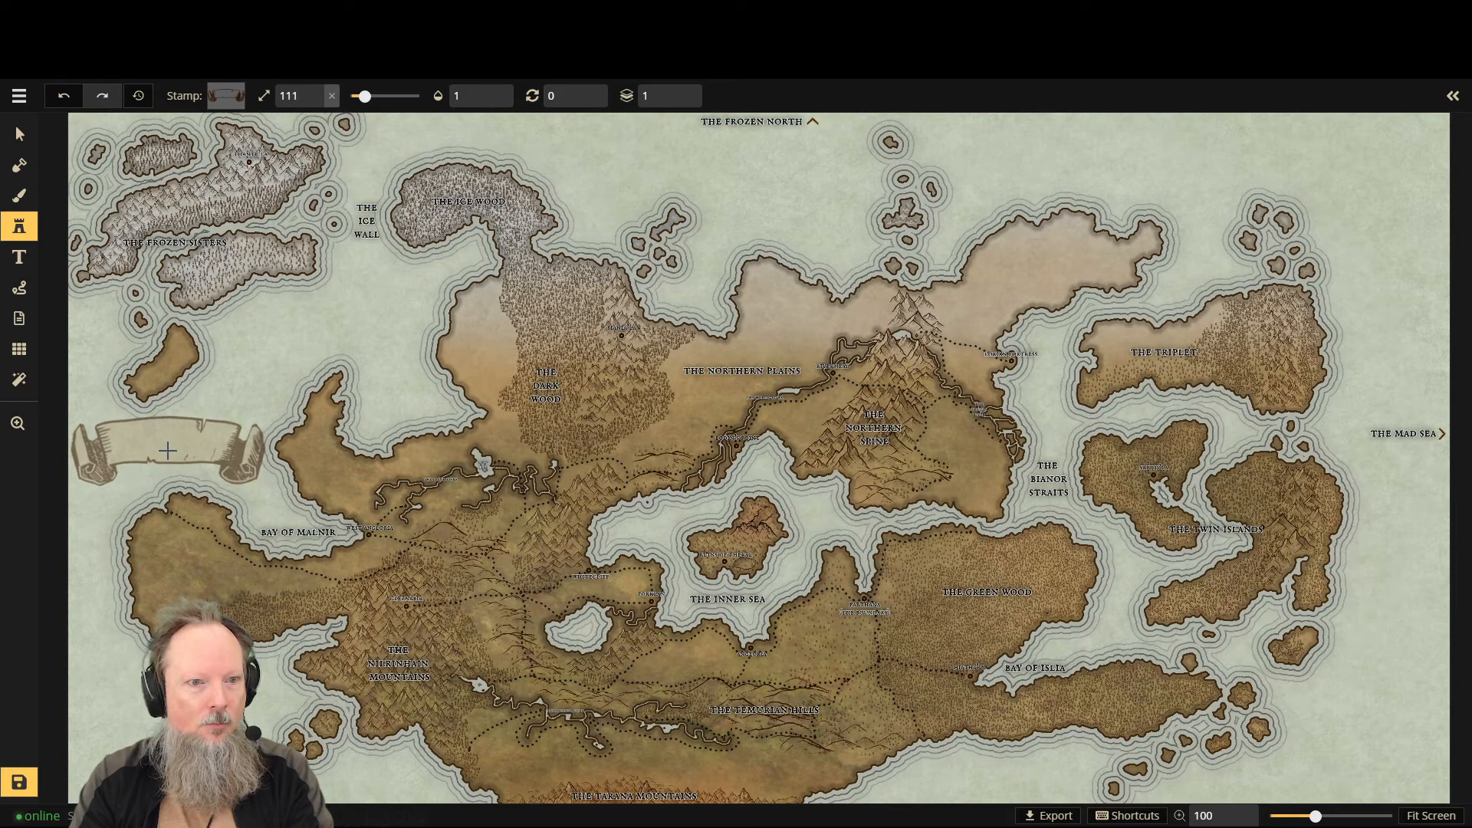
Step: Place the banner stamp at size 118 and opacity 0.95 in the sea near the map's southwest corner
key("bracketleft")
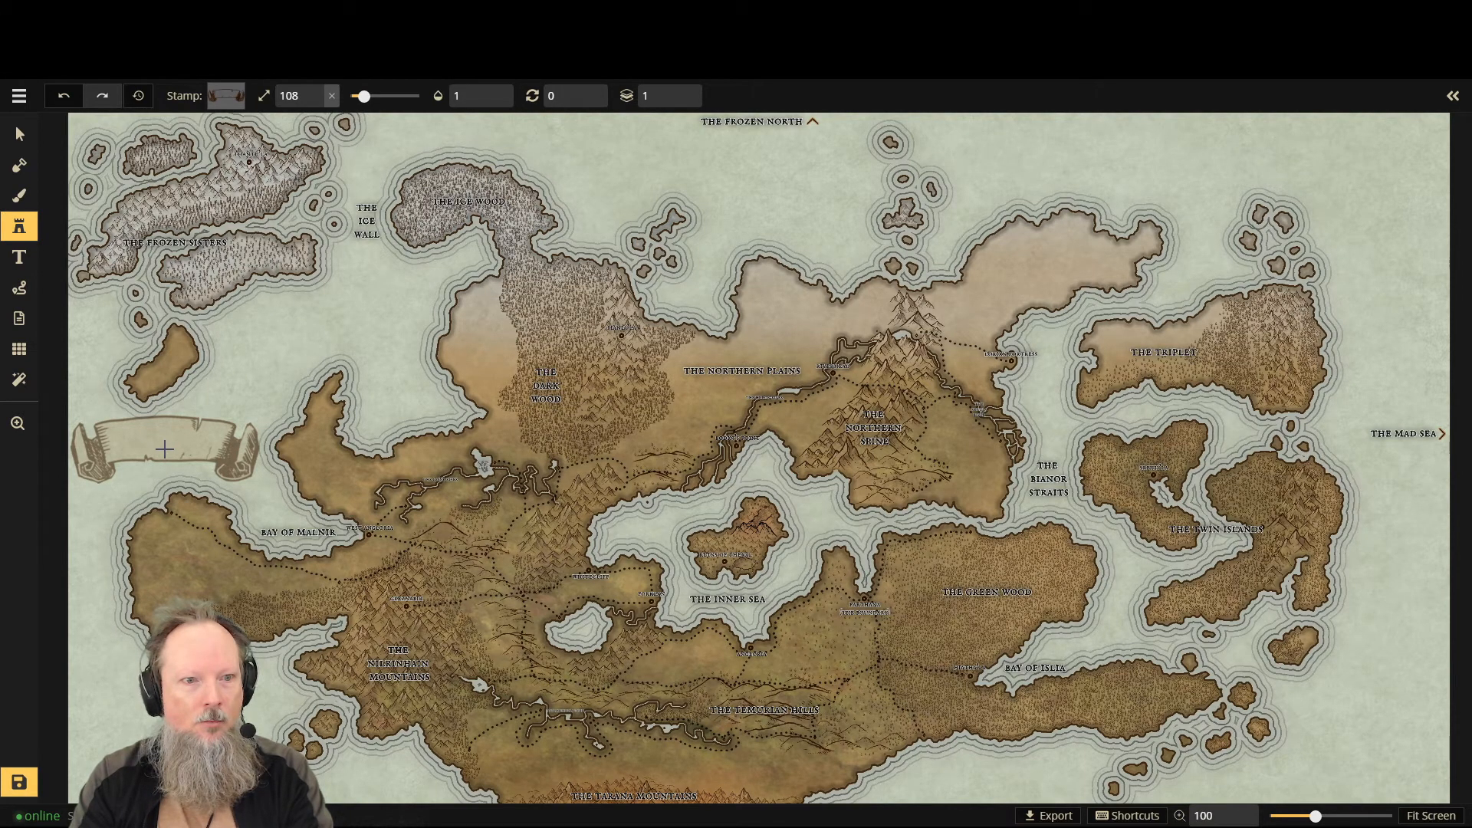
key("bracketleft")
key("minus")
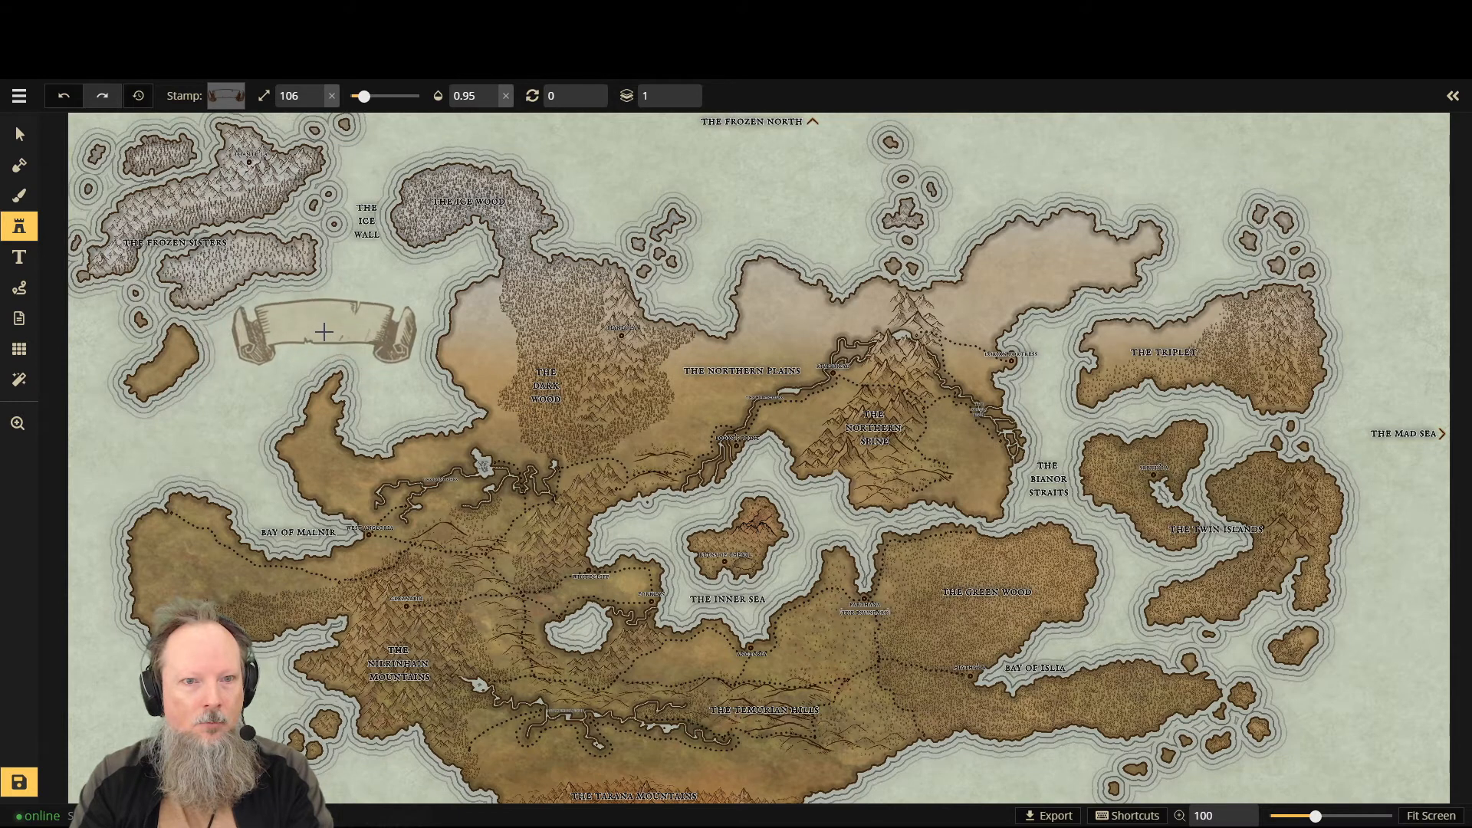
left_click(323, 332)
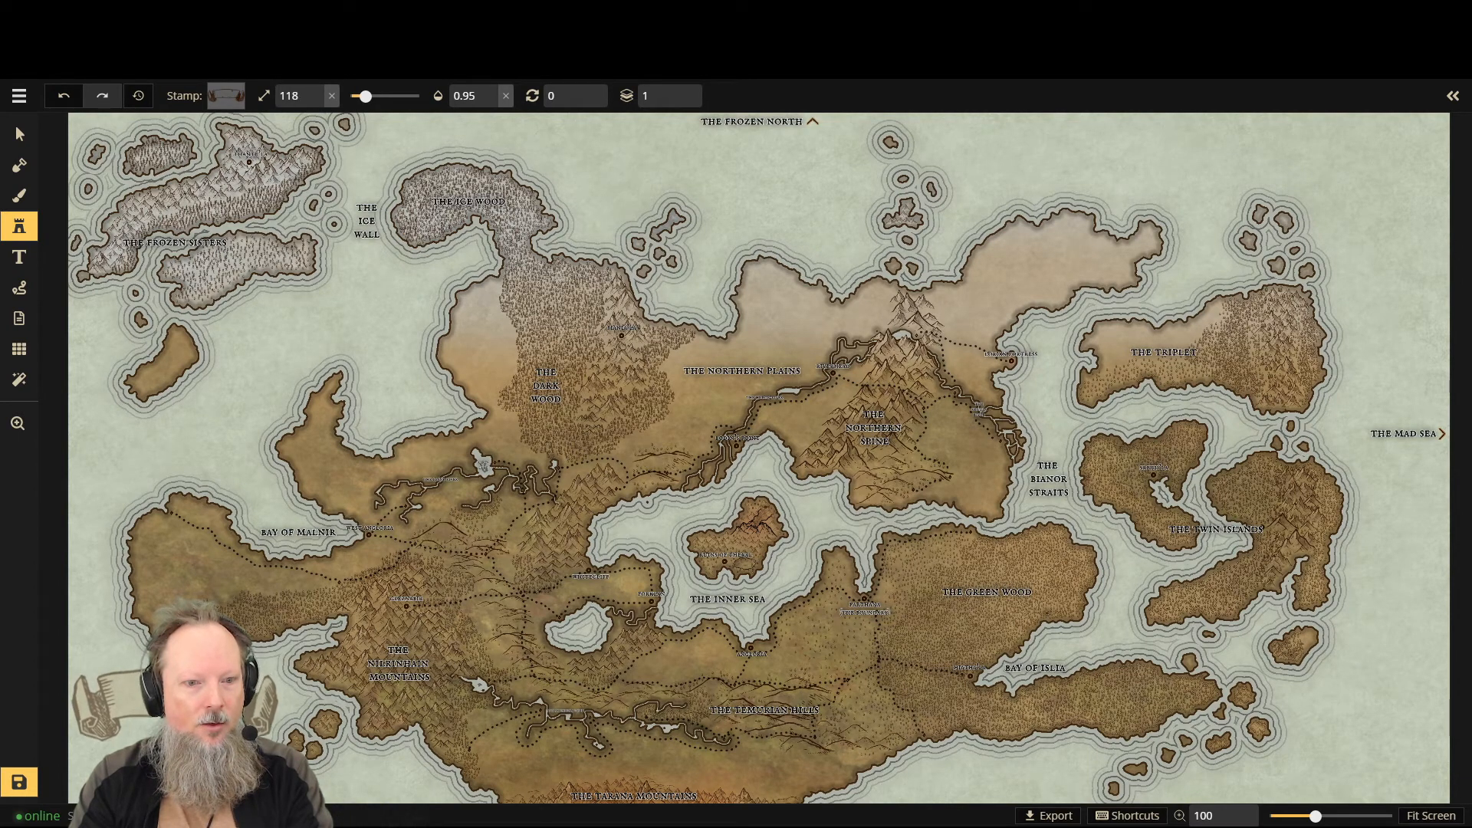
left_click(175, 704)
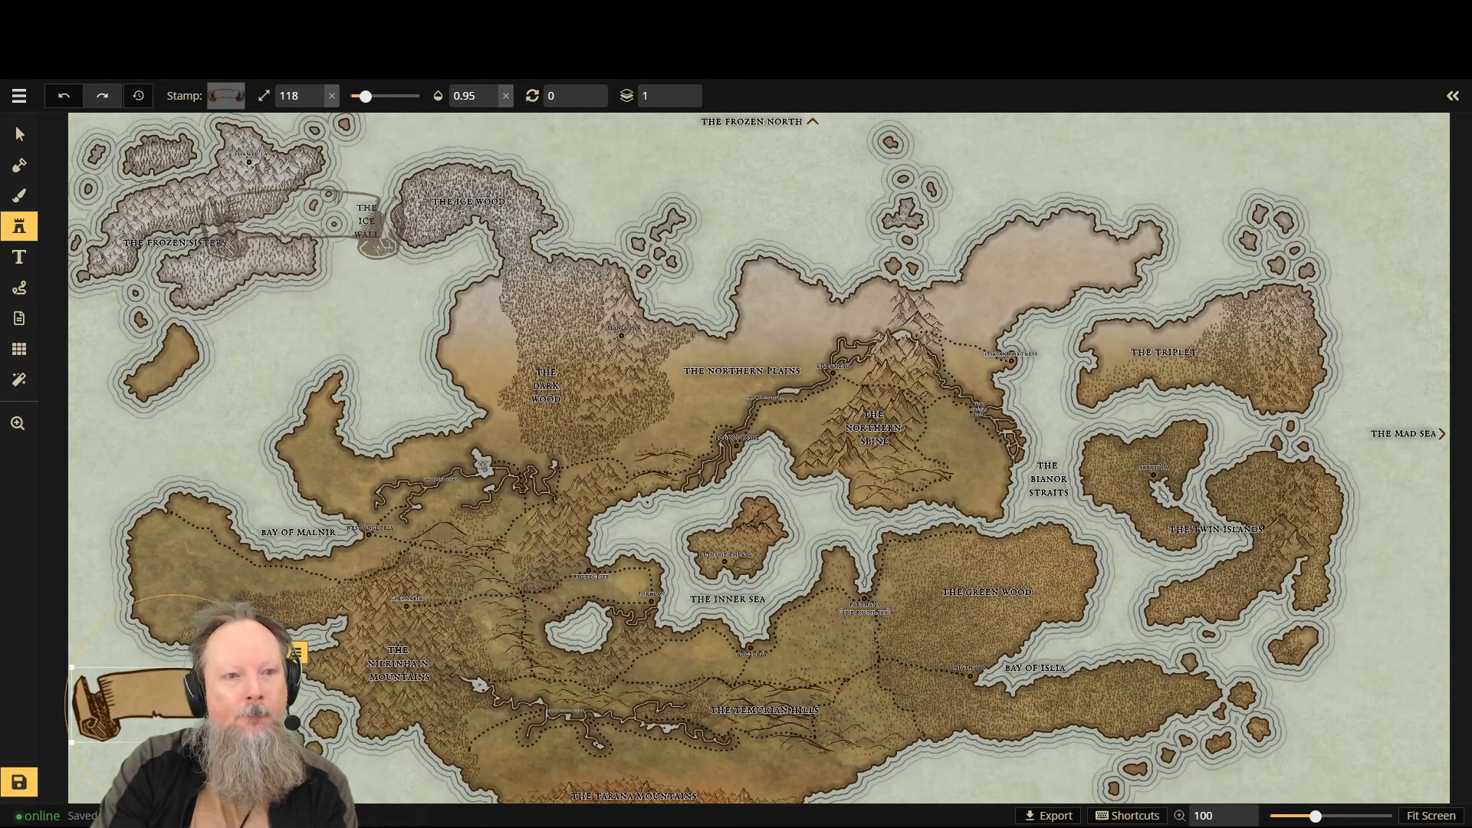
Step: Add a text label reading "Project Dramond" on the banner in the southwest corner
left_click(19, 257)
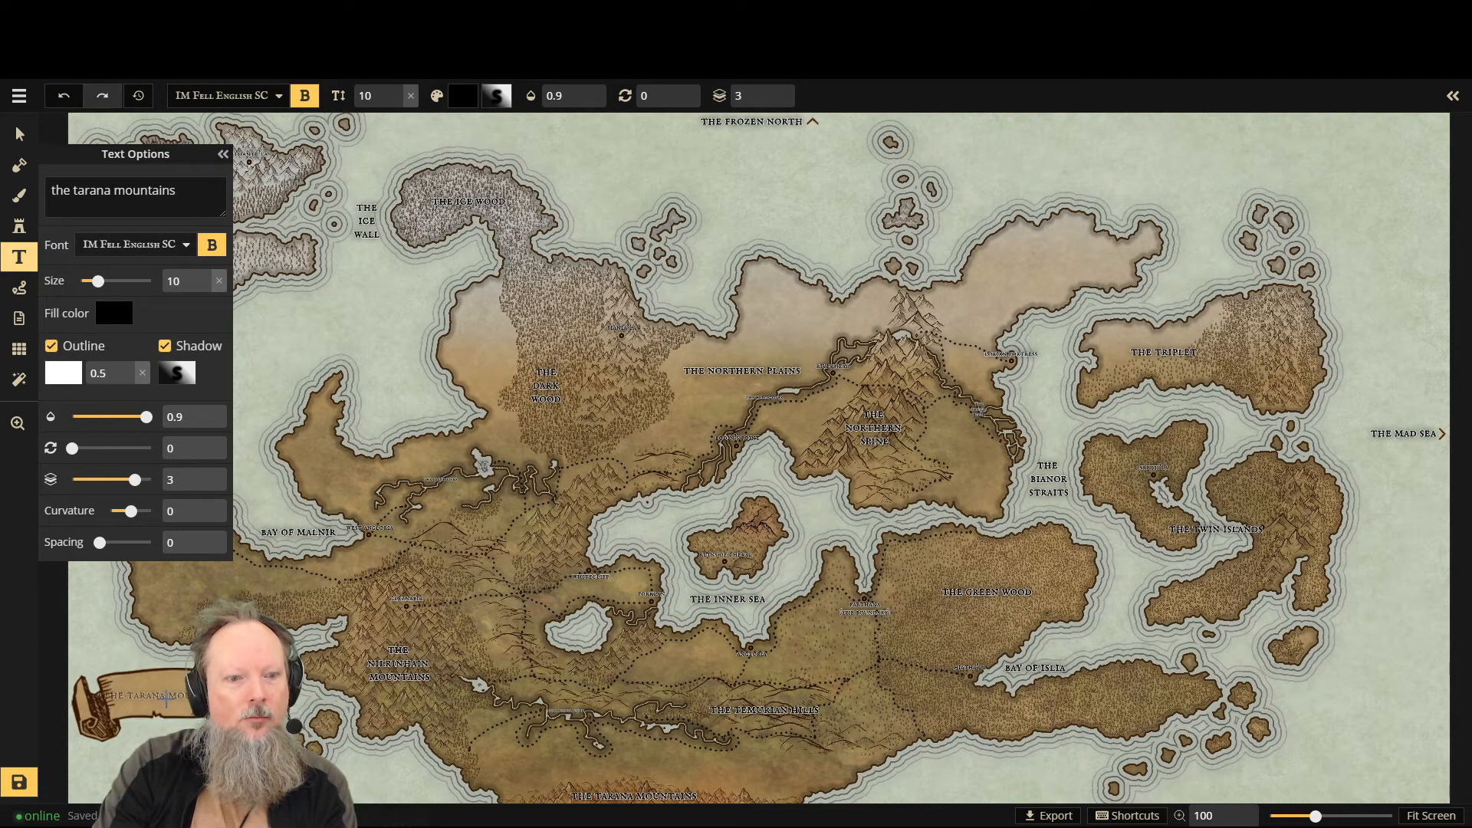
left_click(173, 699)
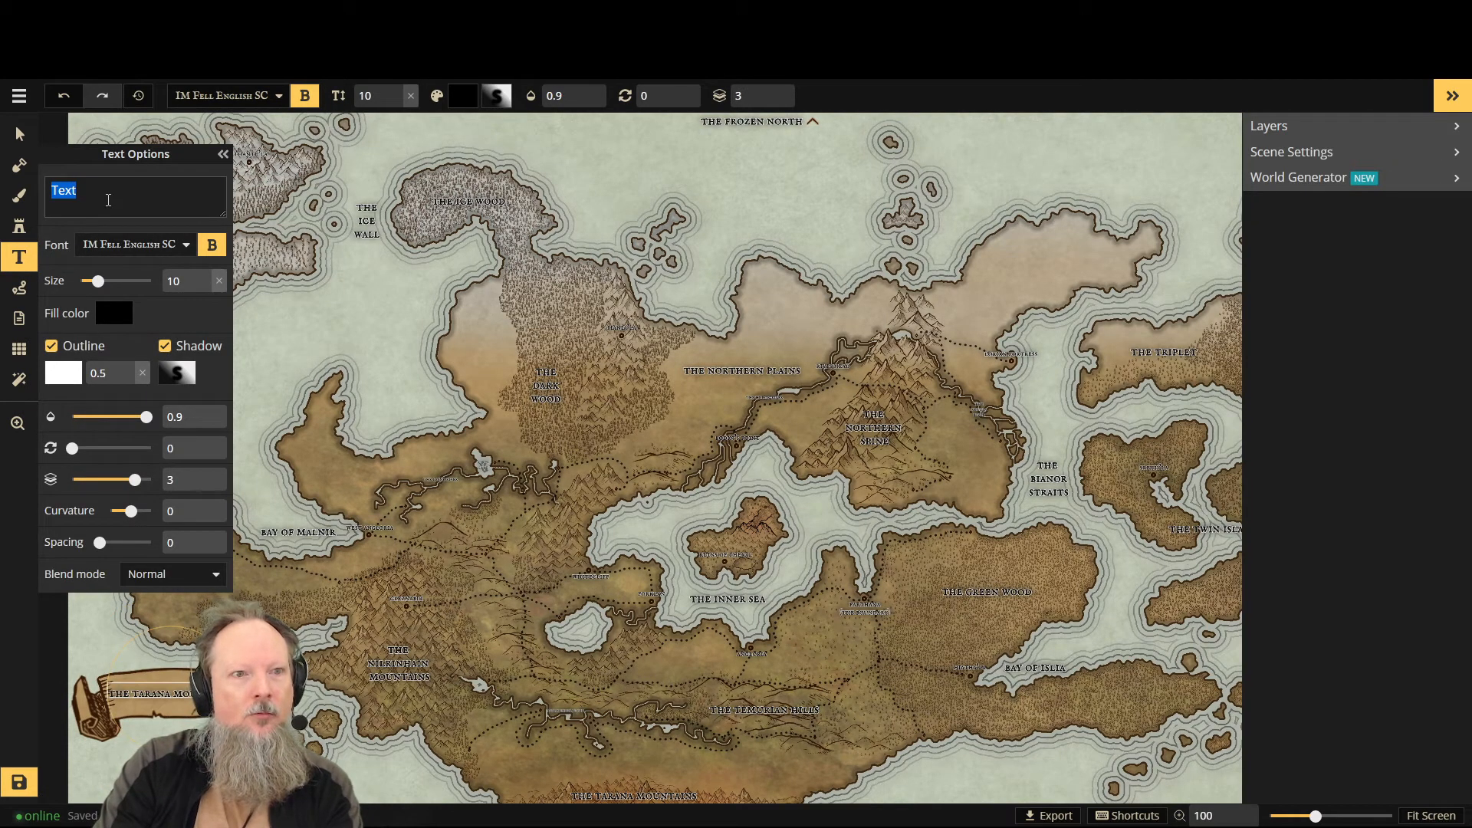
type("Project D")
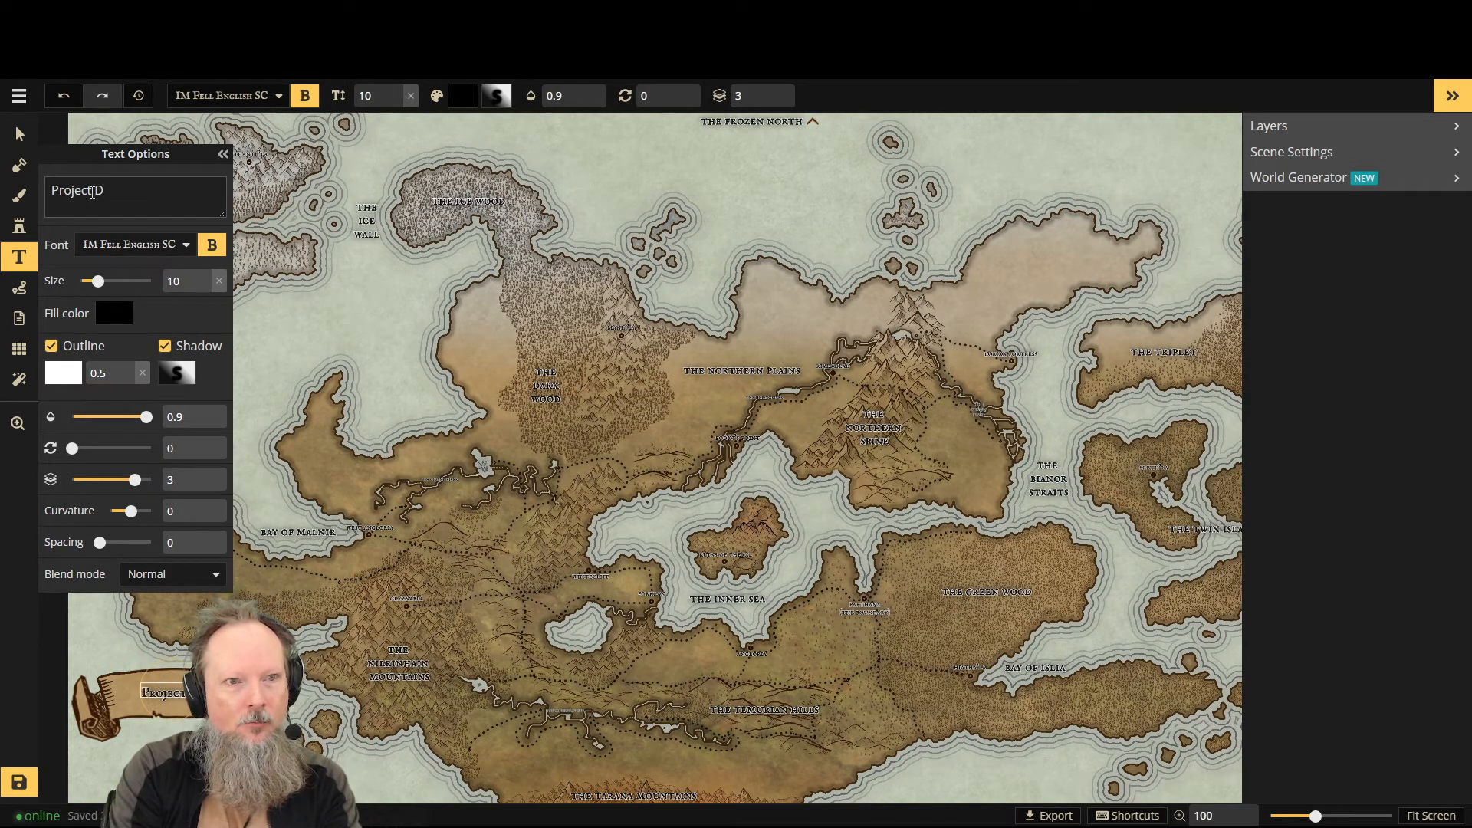
type("ramondq")
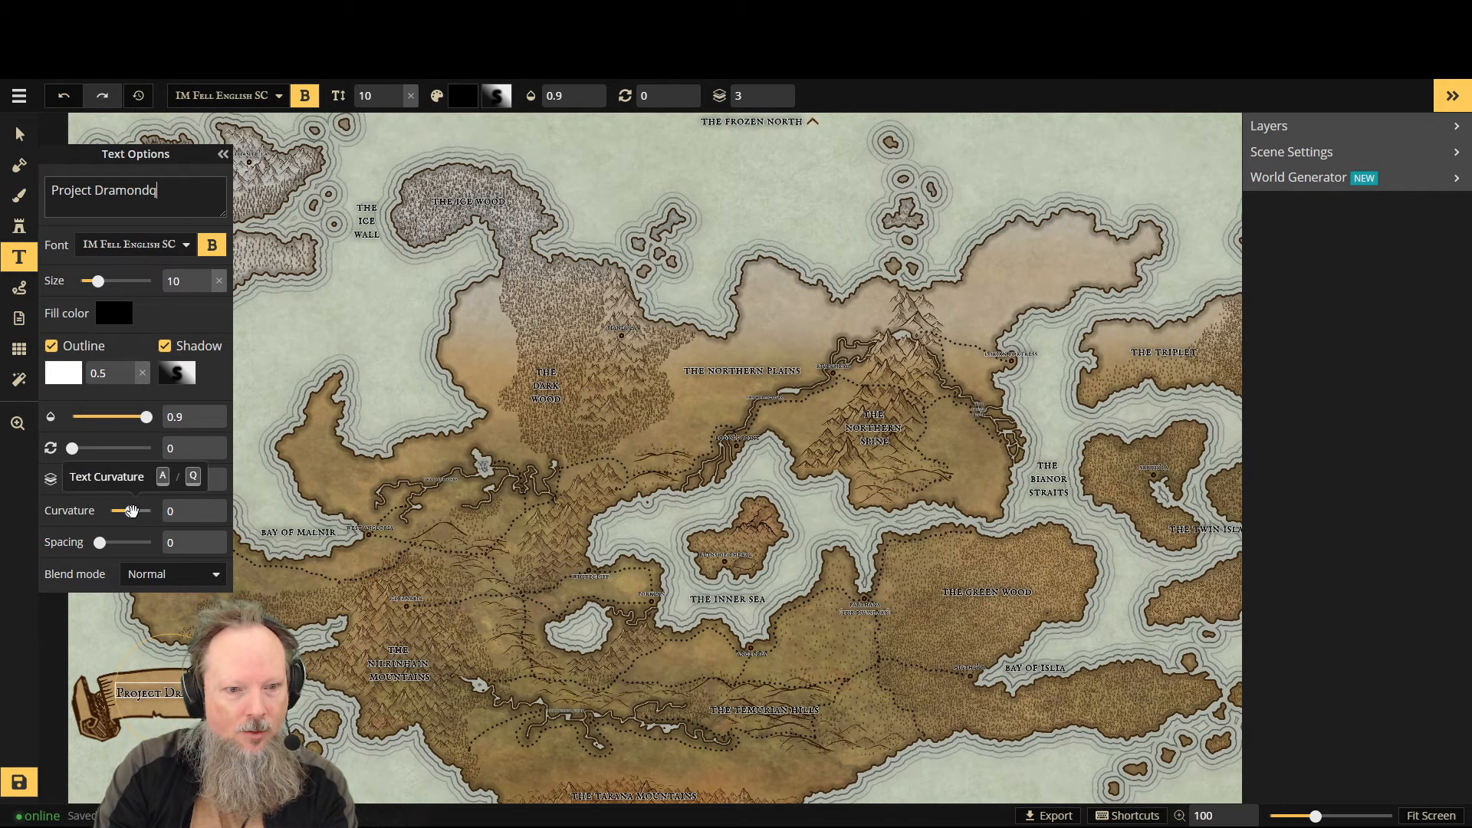
key("BackSpace")
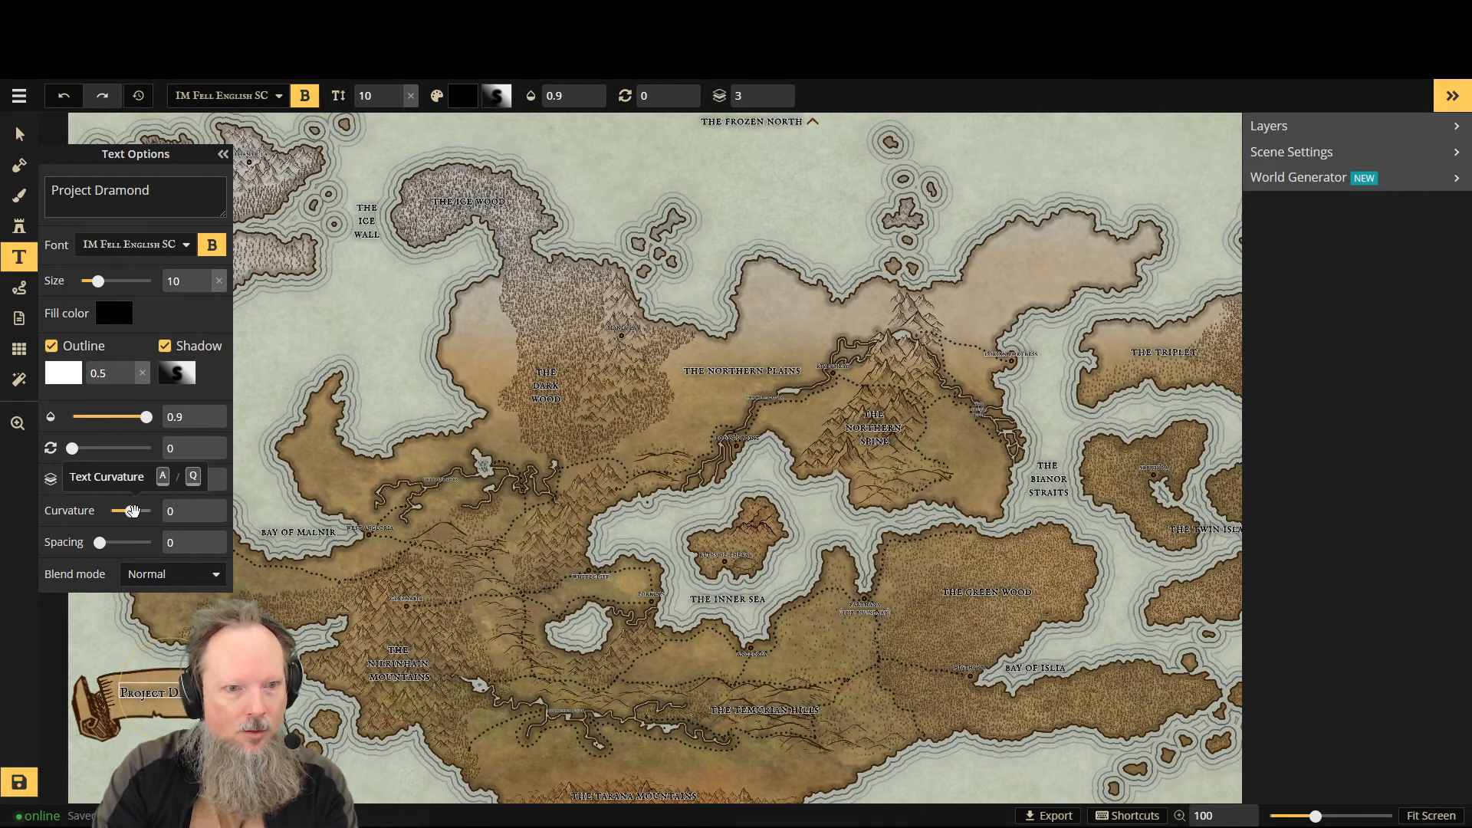
left_click(141, 512)
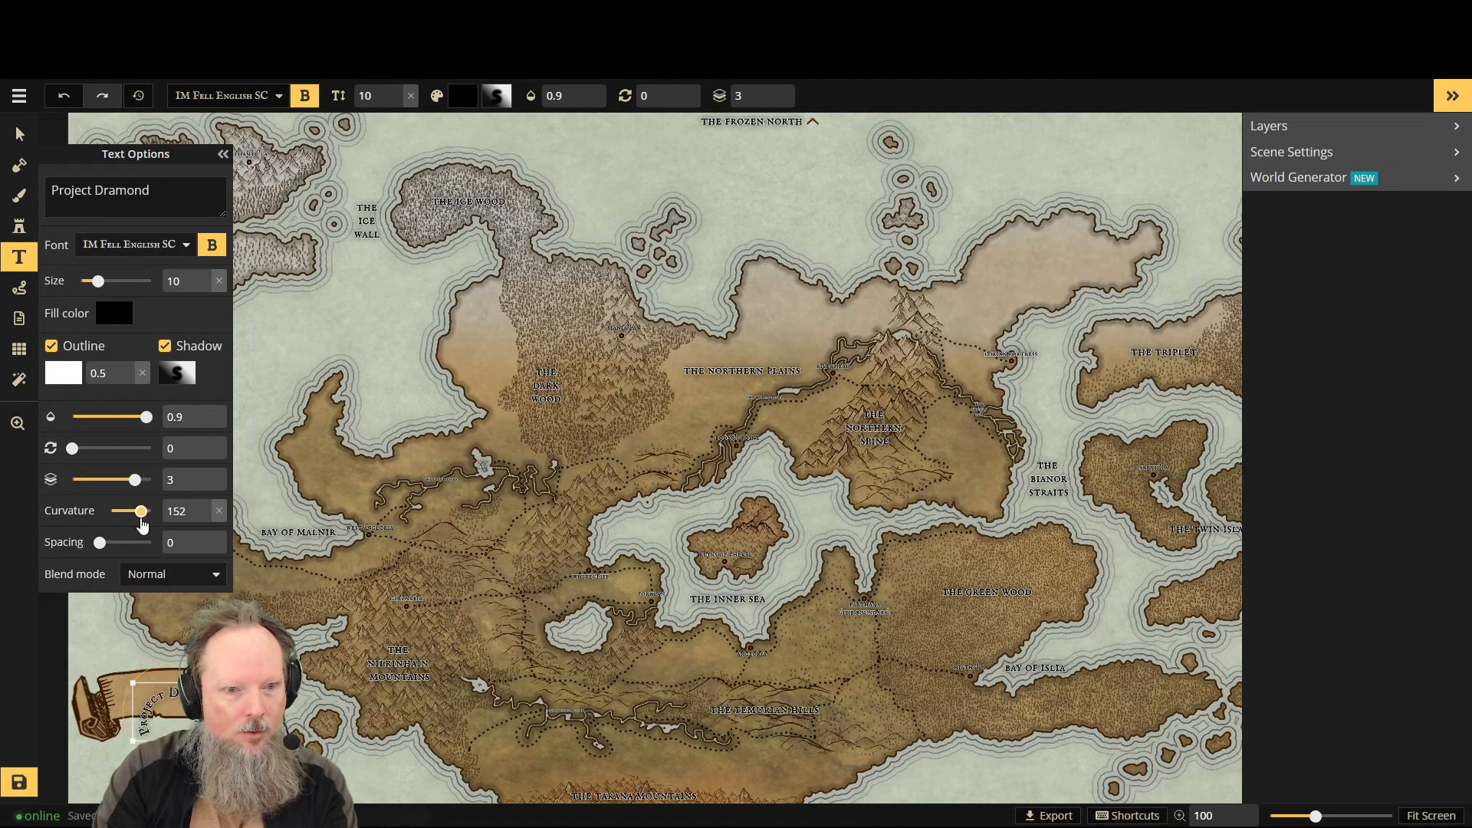
left_click_drag(141, 512, 108, 512)
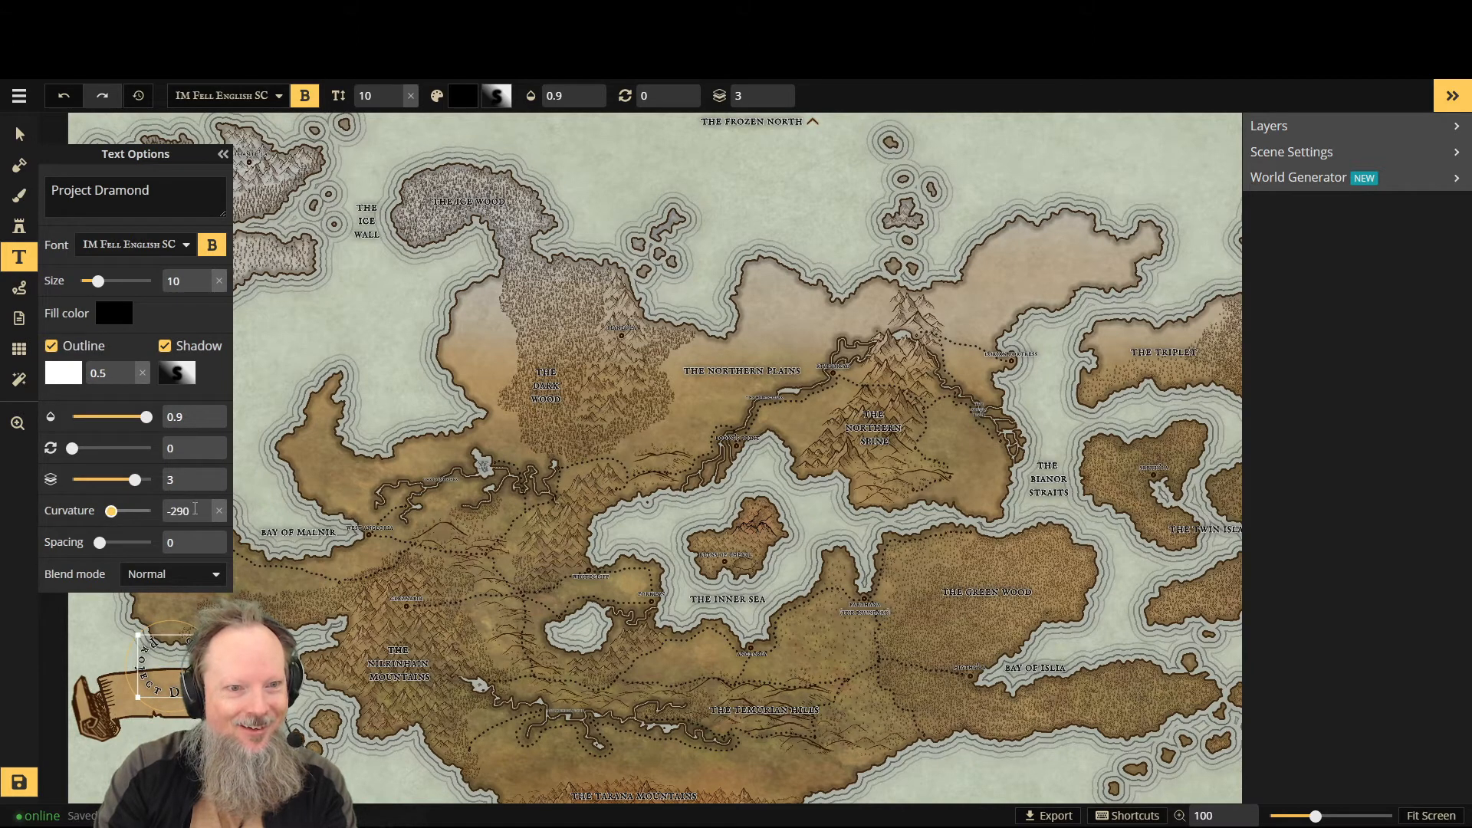
left_click(220, 510)
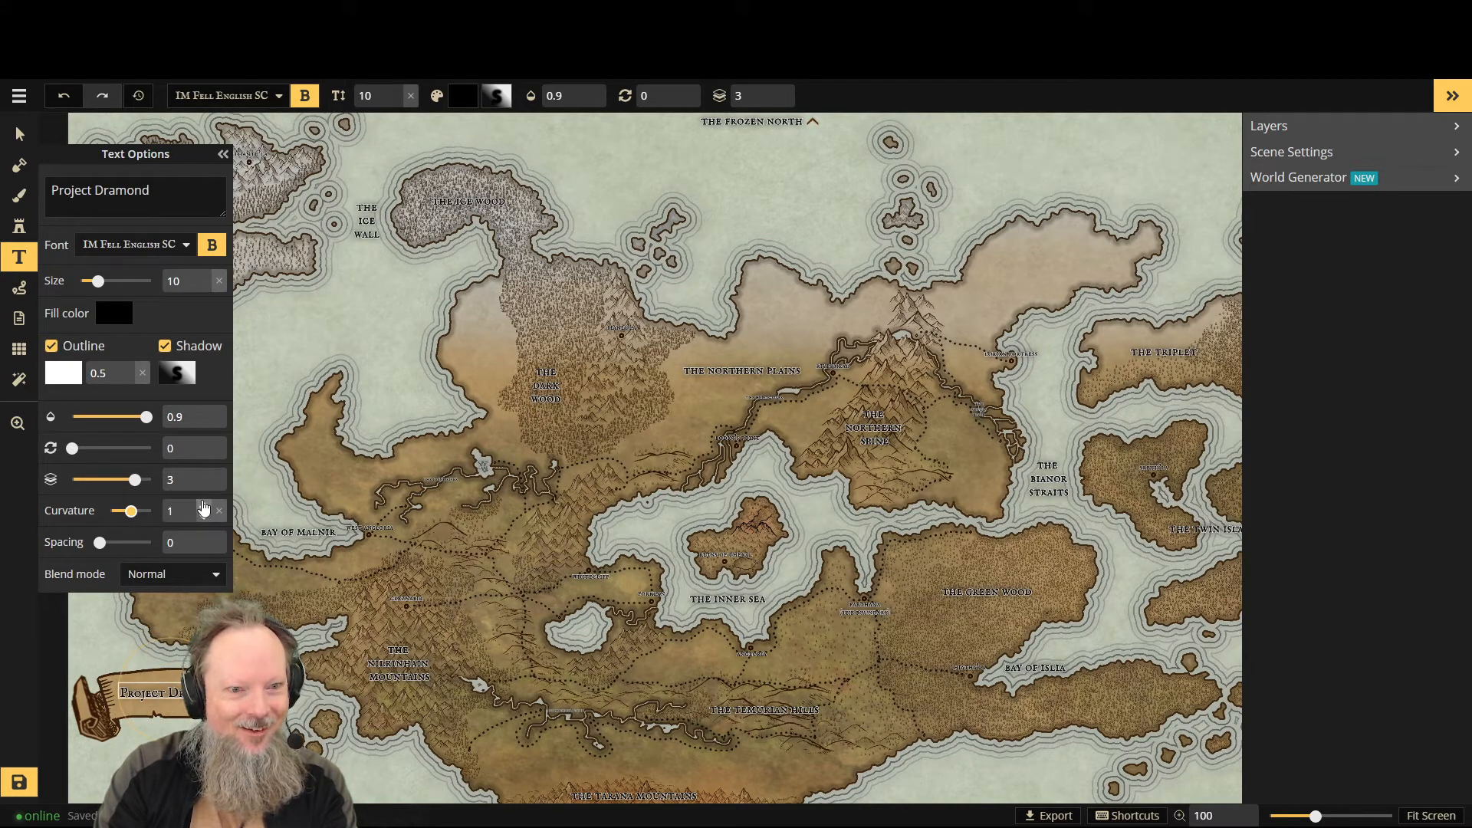
Step: Set the banner title's curvature to 2 and its text size to 12
left_click(201, 502)
left_click(201, 503)
left_click(201, 503)
left_click(202, 503)
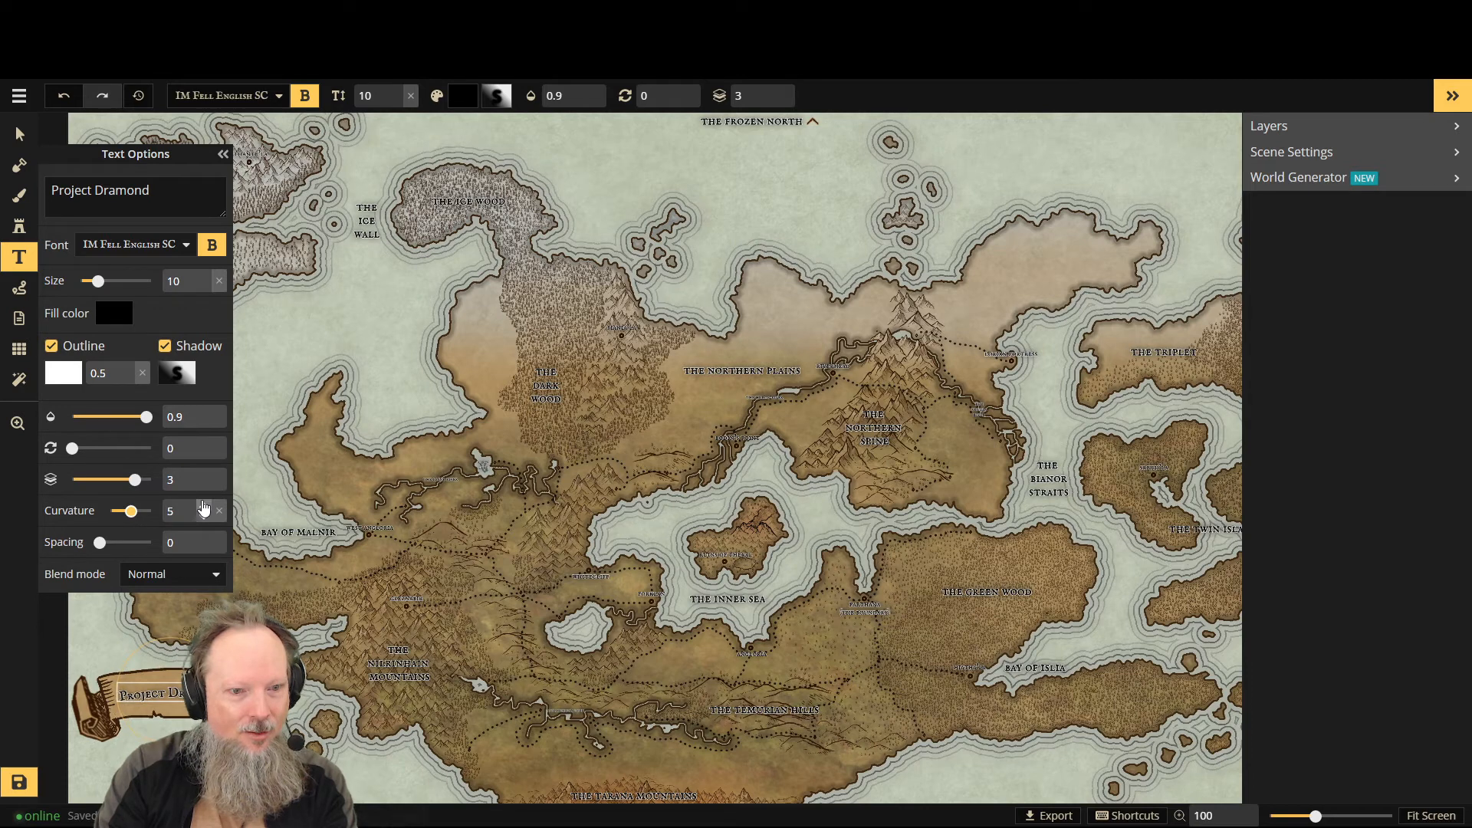
left_click(203, 504)
left_click(203, 505)
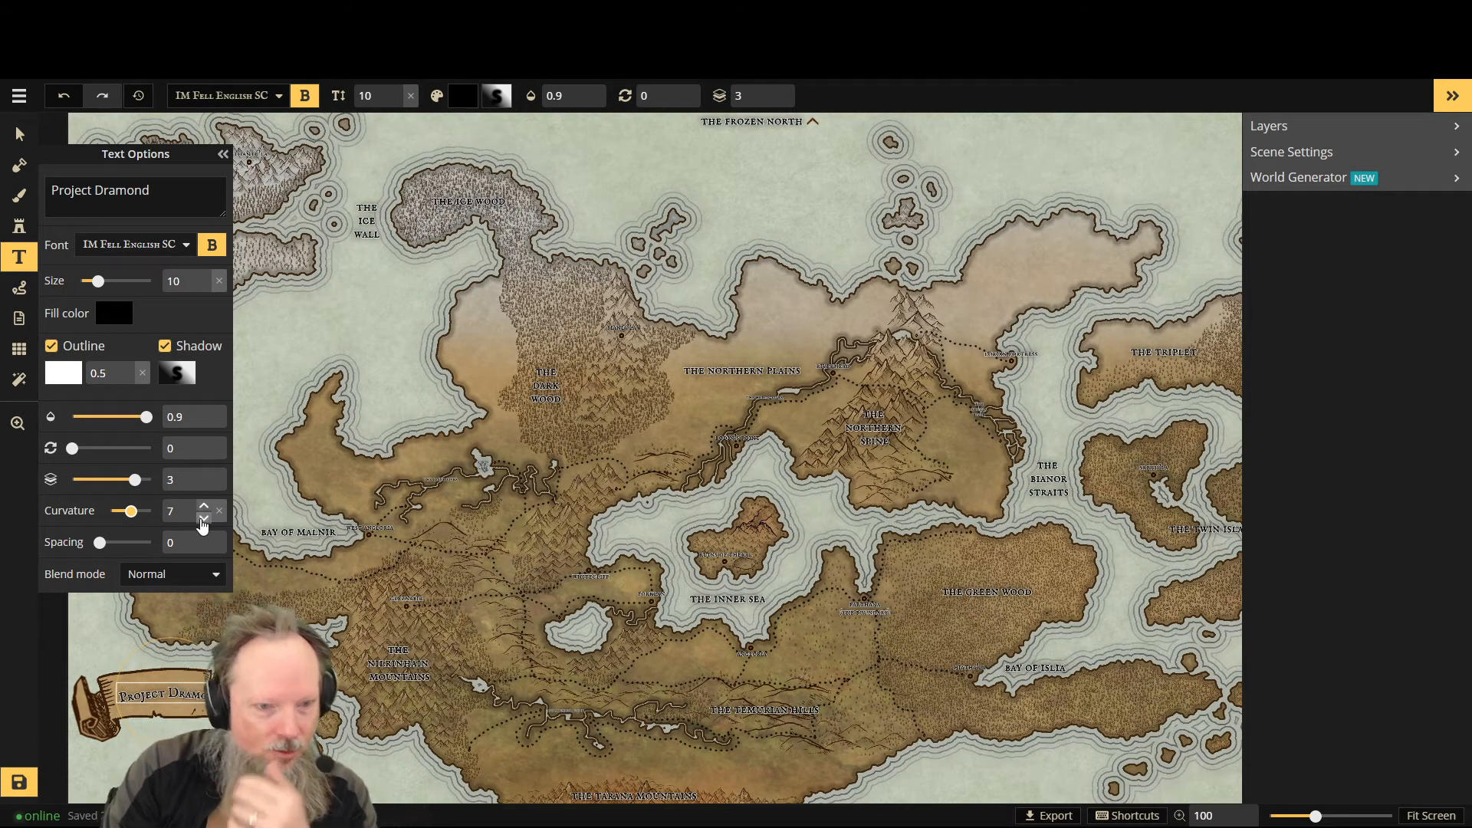
left_click(202, 517)
left_click(202, 517)
left_click(202, 518)
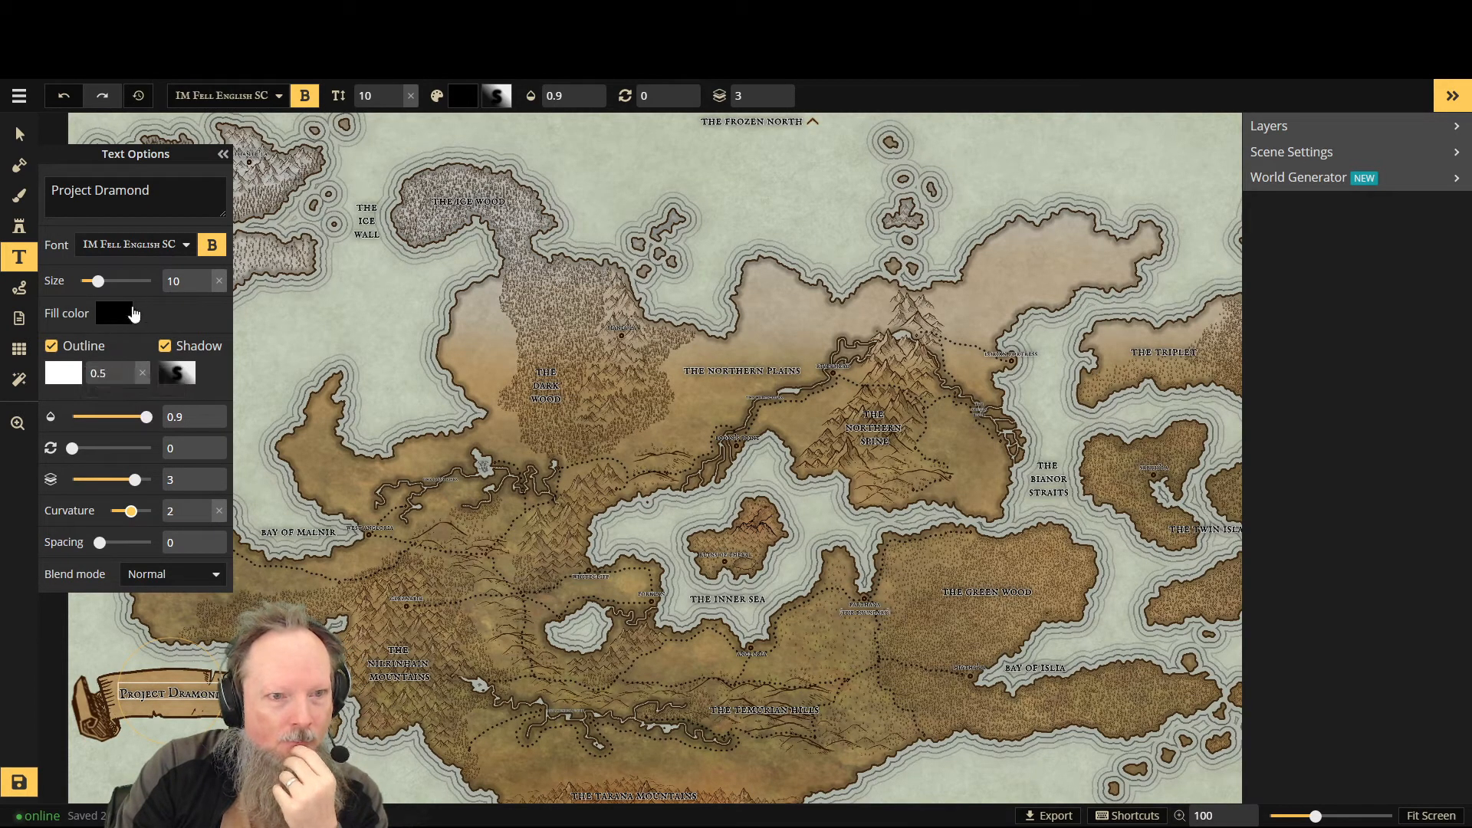
left_click(203, 278)
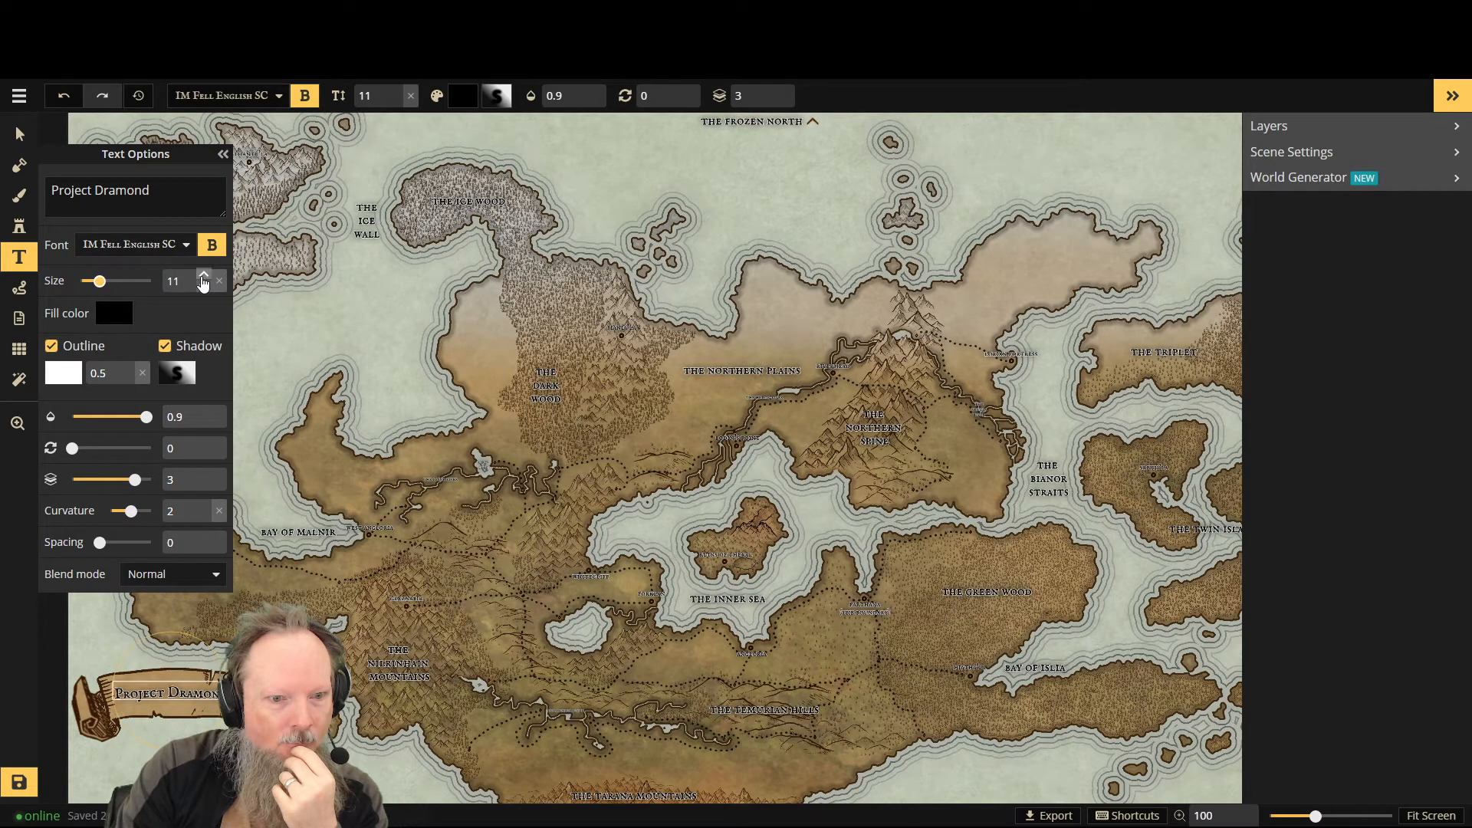
left_click(204, 278)
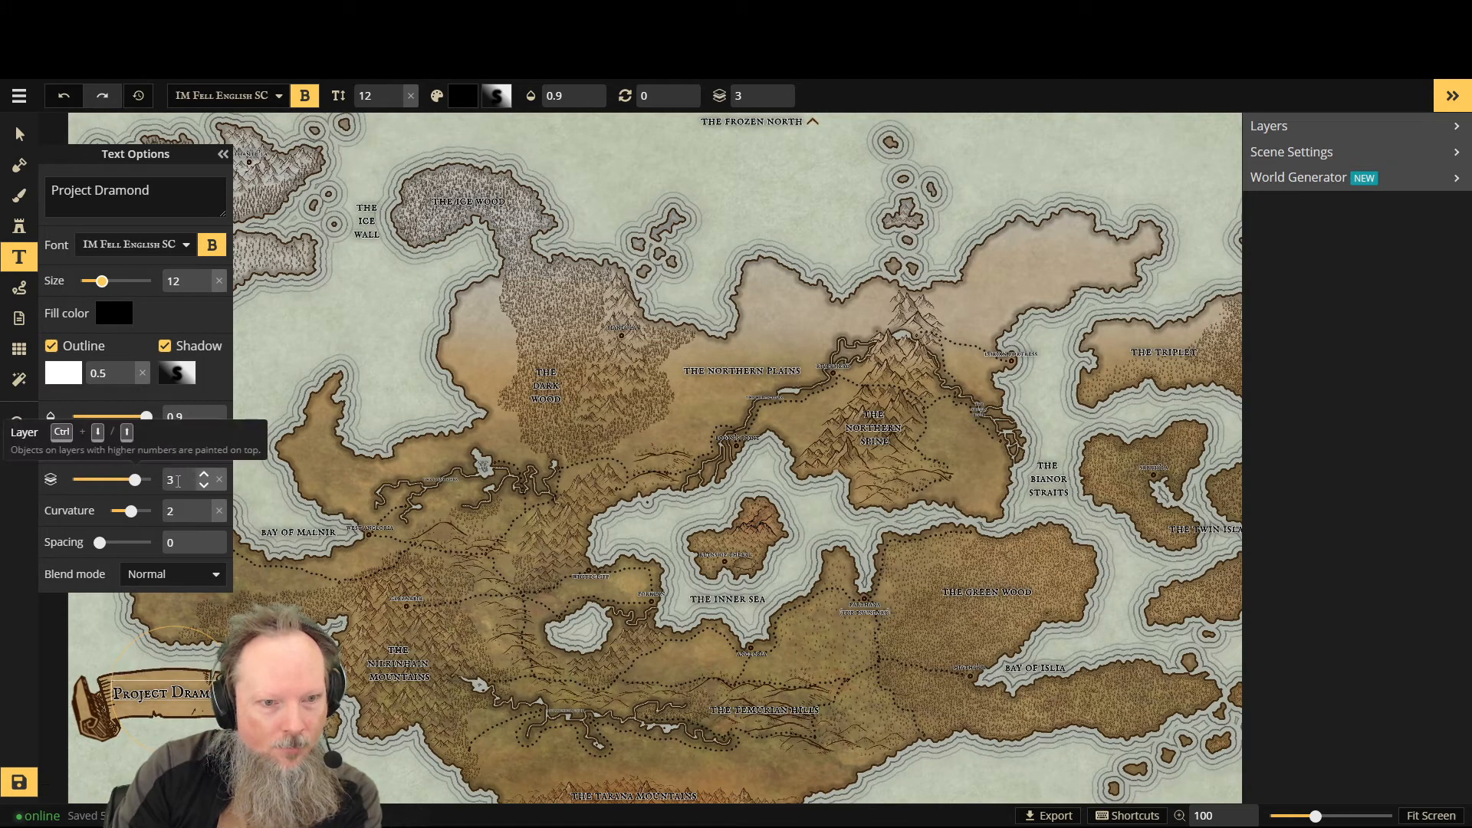
left_click(205, 476)
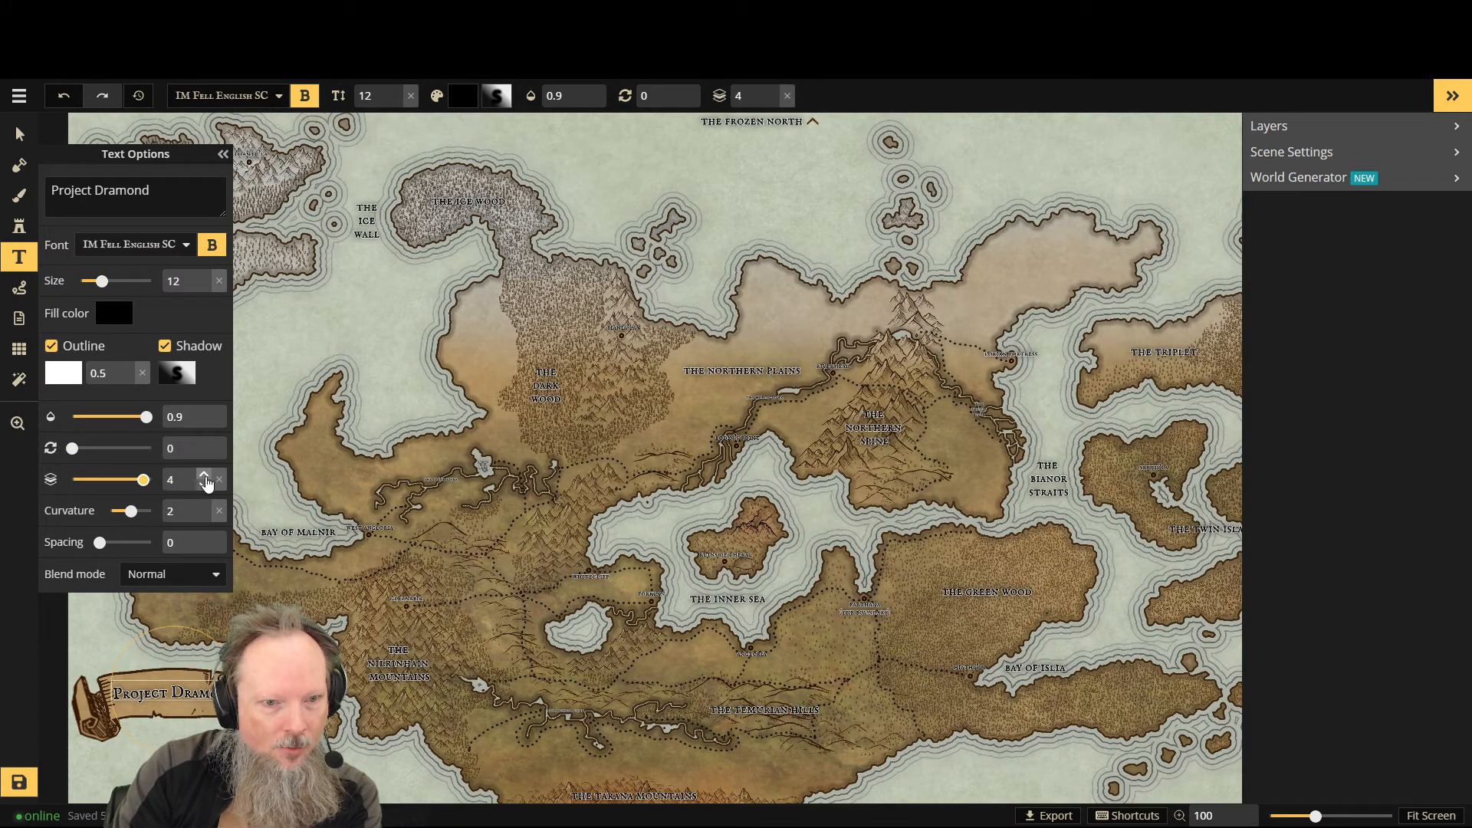
left_click(205, 476)
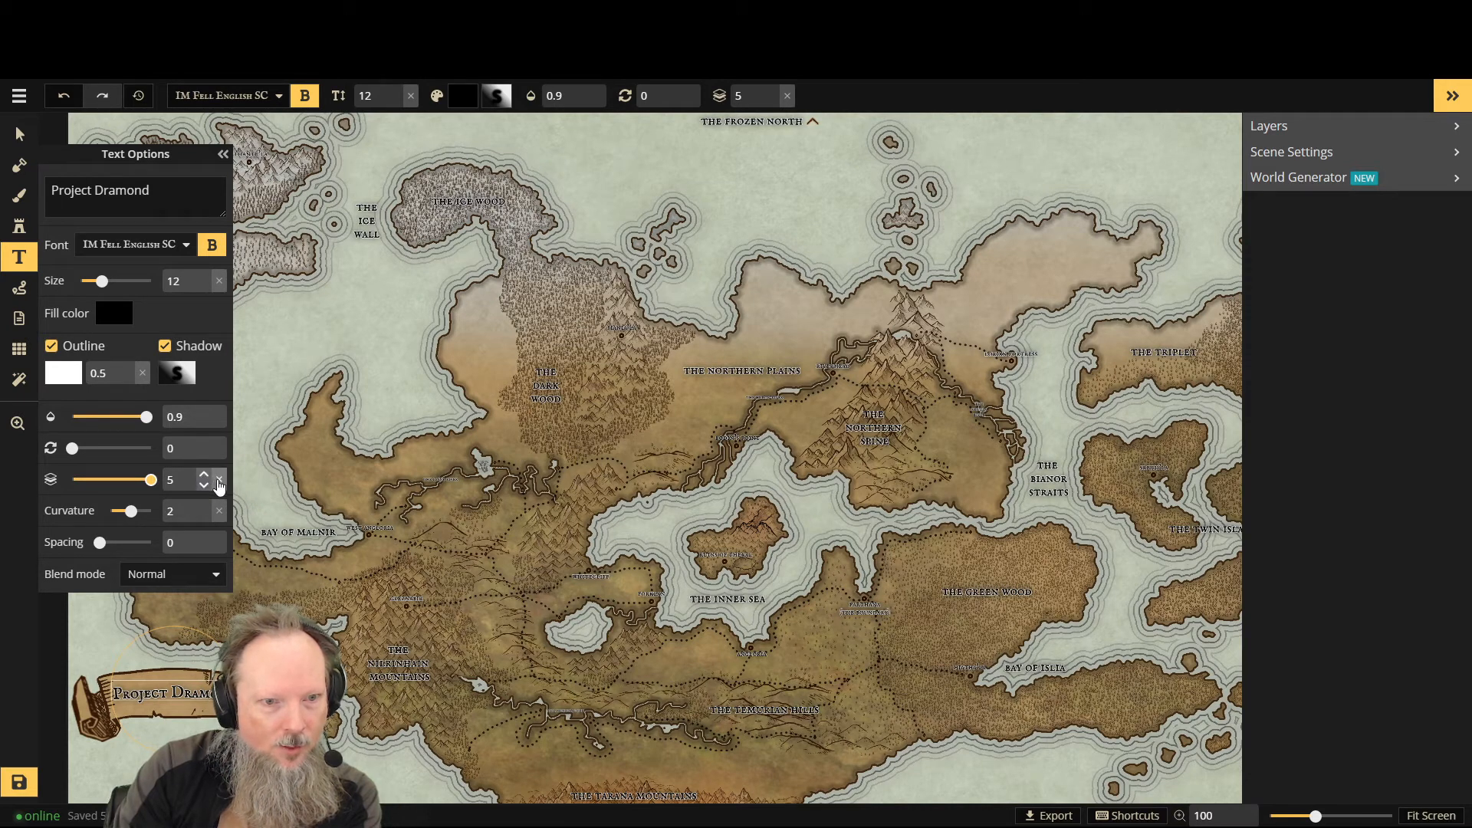
left_click(219, 483)
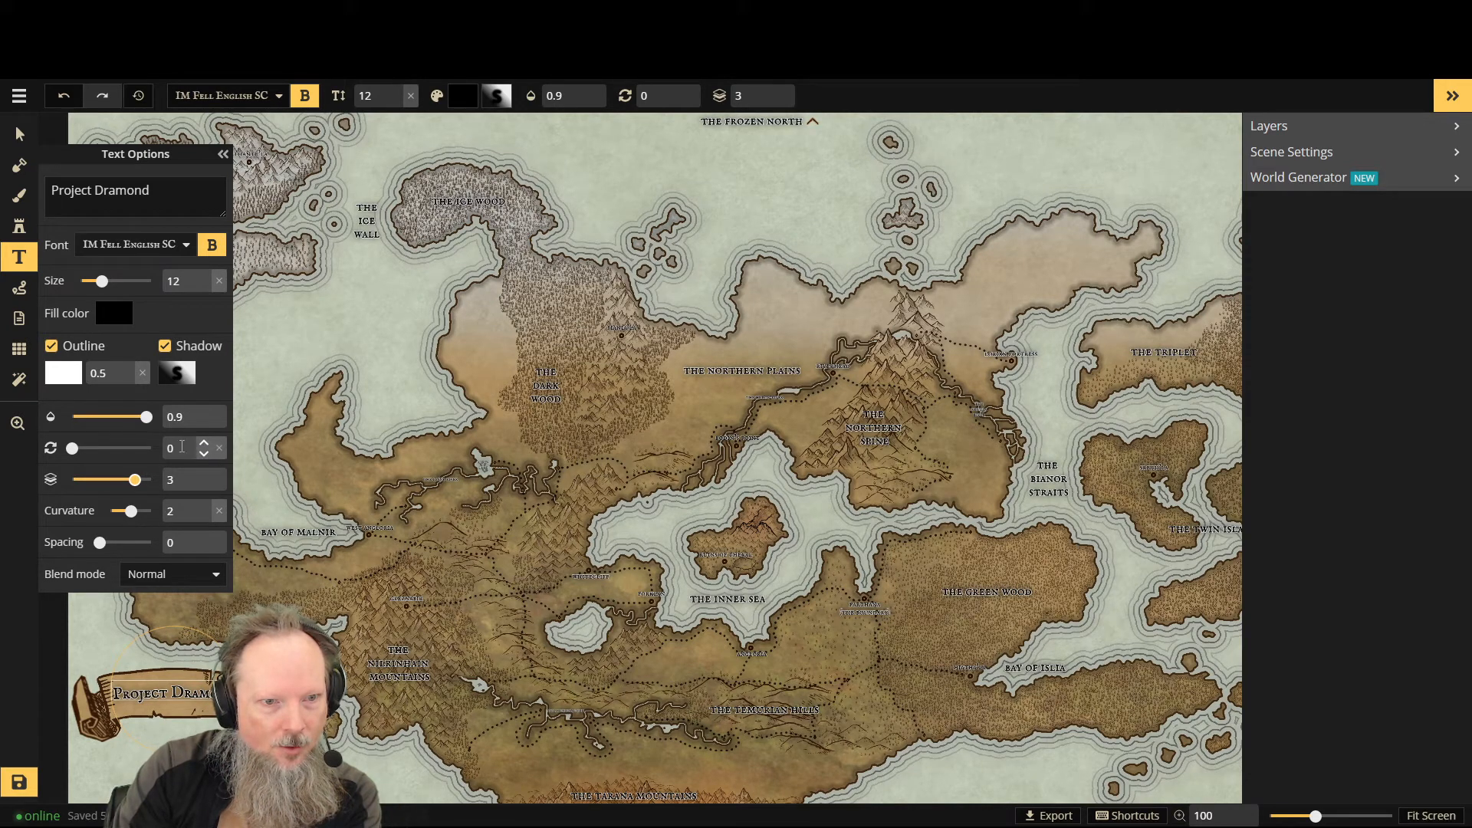
Step: Set the banner title's curvature to 5 and turn off both its outline and its shadow
left_click(204, 506)
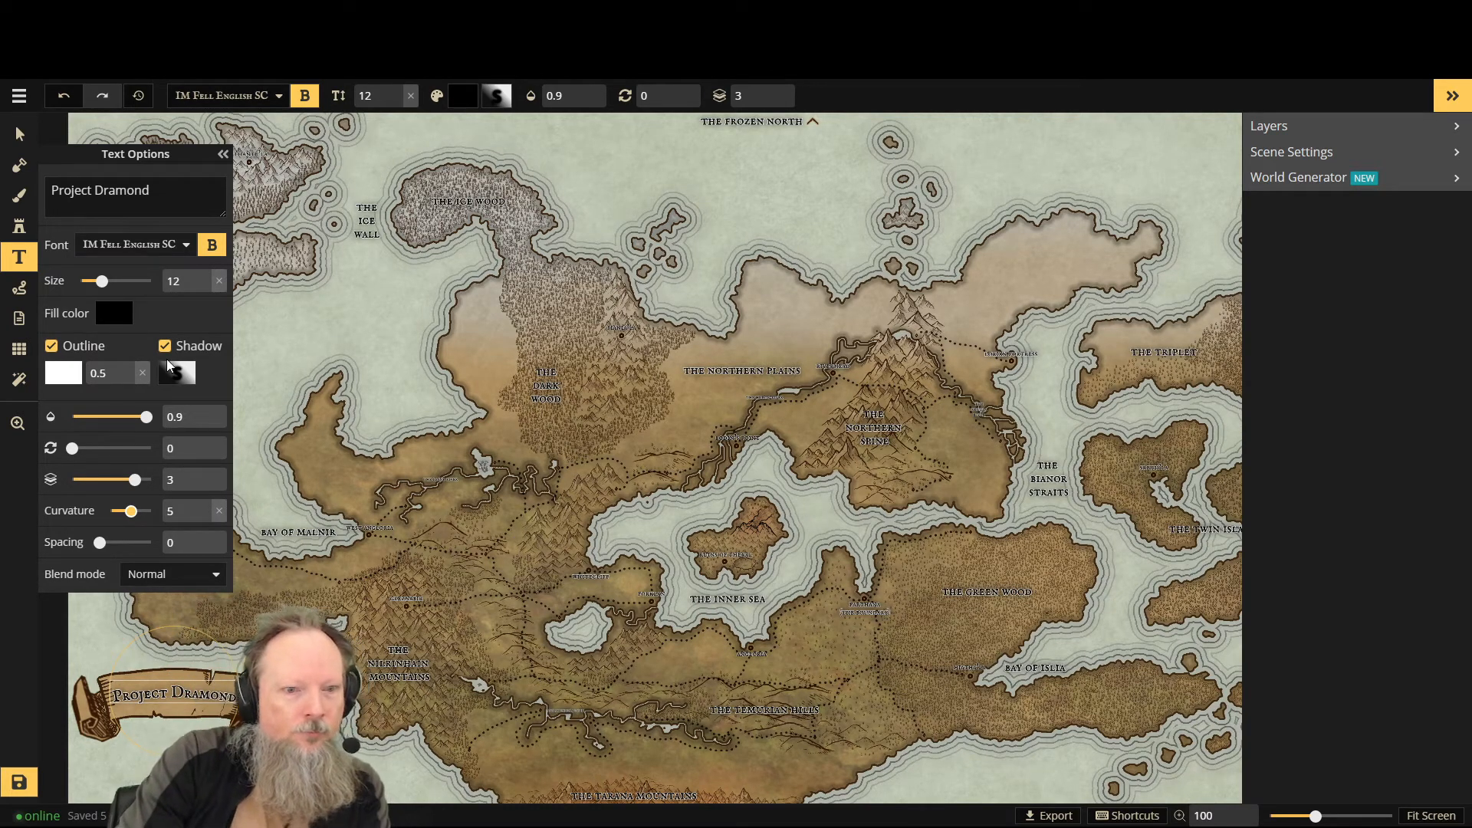
left_click(51, 345)
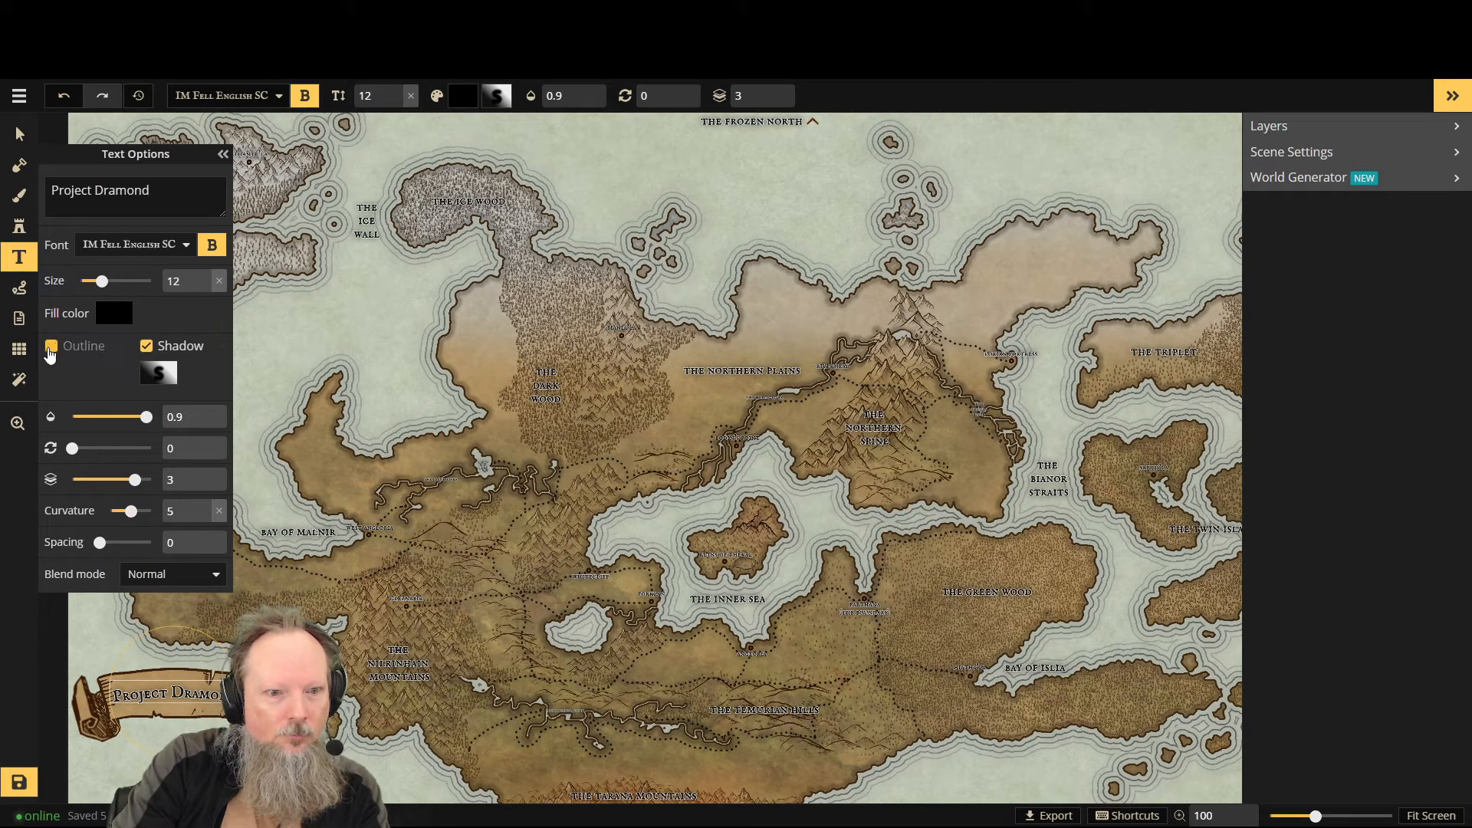
left_click(147, 347)
left_click(146, 347)
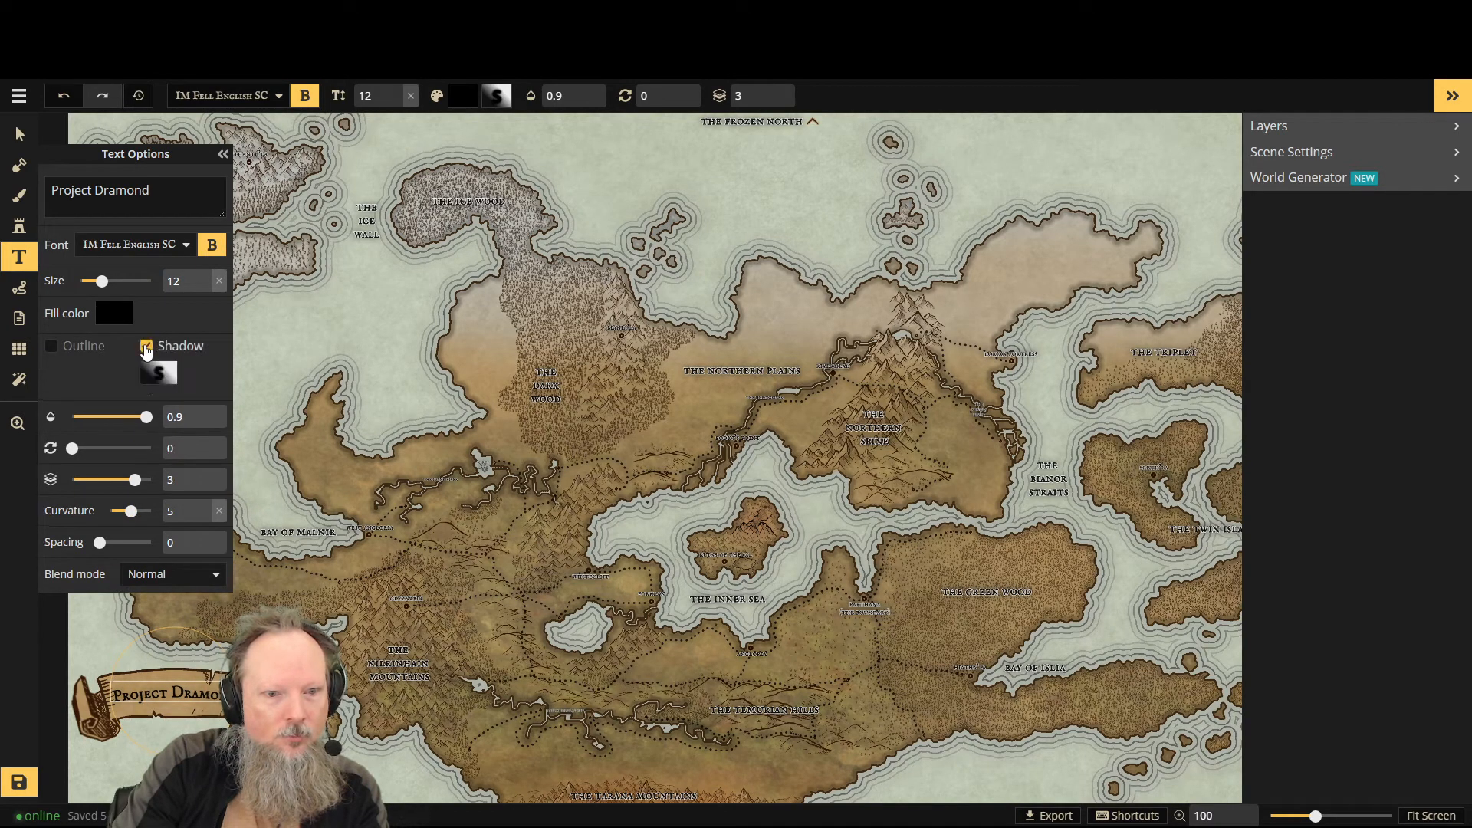
left_click(146, 347)
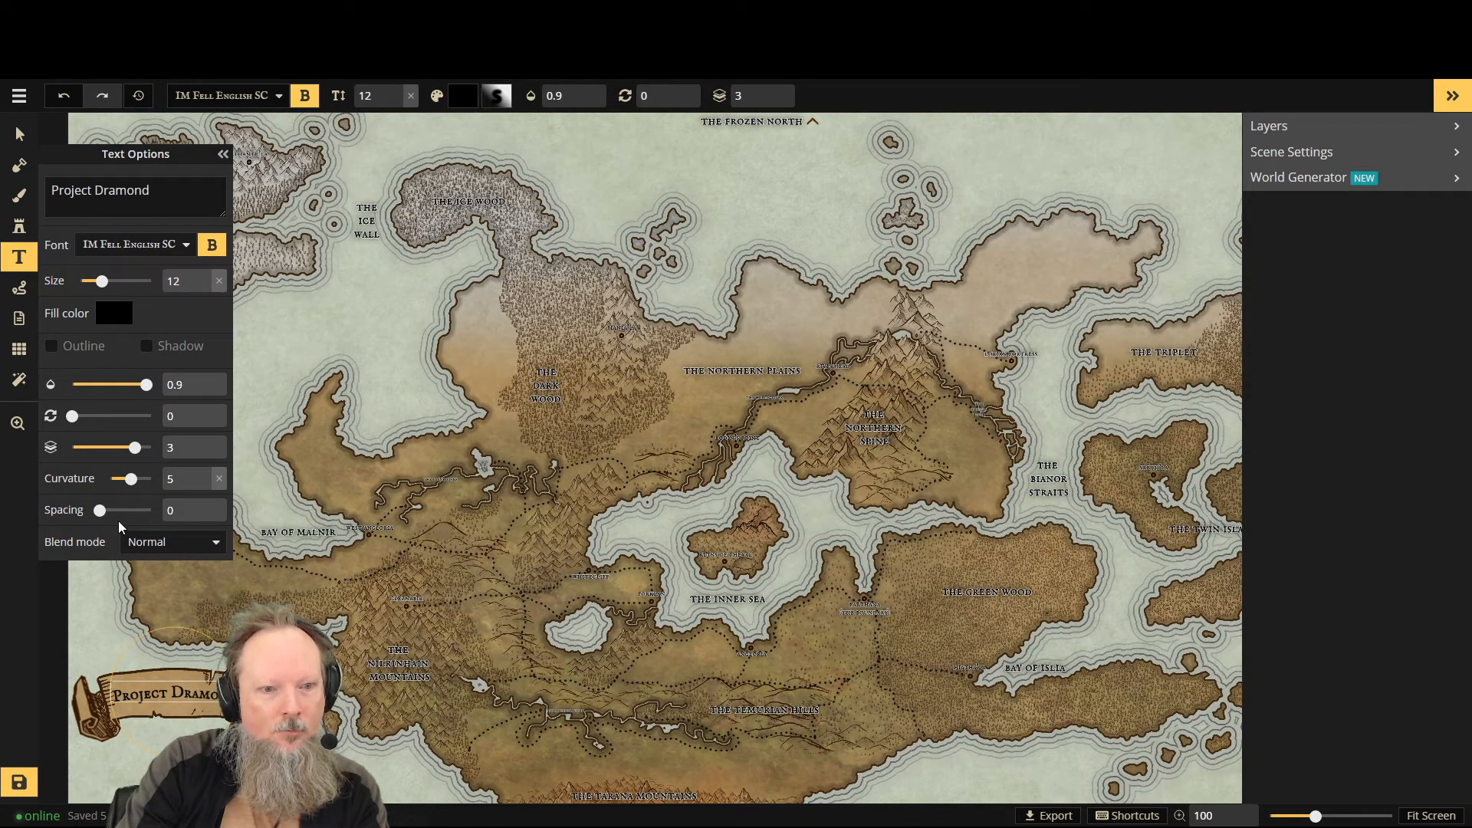
Step: Try the Darken blend mode on the banner title and restore it to Normal
left_click_drag(99, 509, 82, 510)
left_click(177, 544)
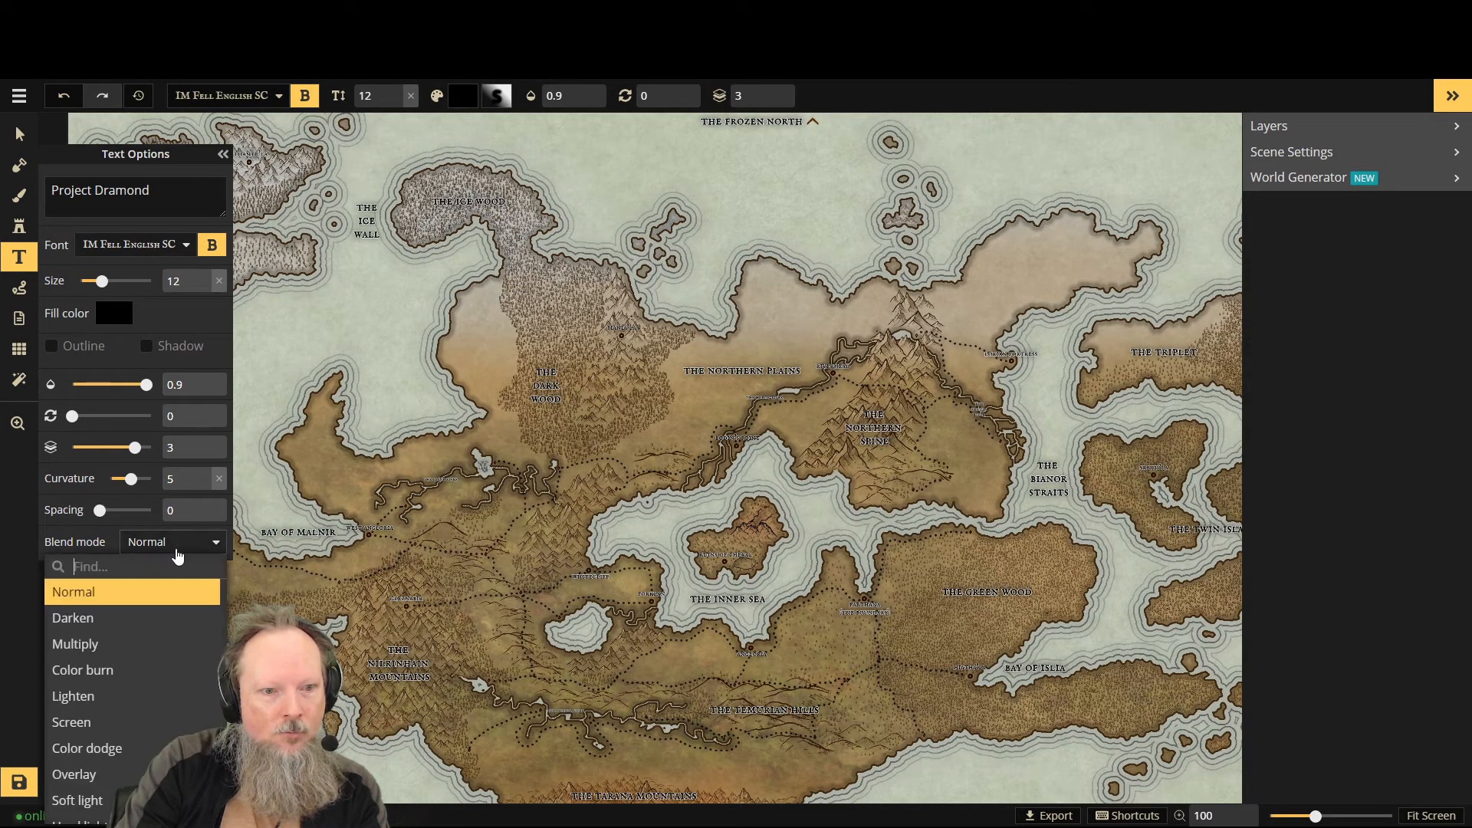
left_click(176, 545)
left_click(168, 542)
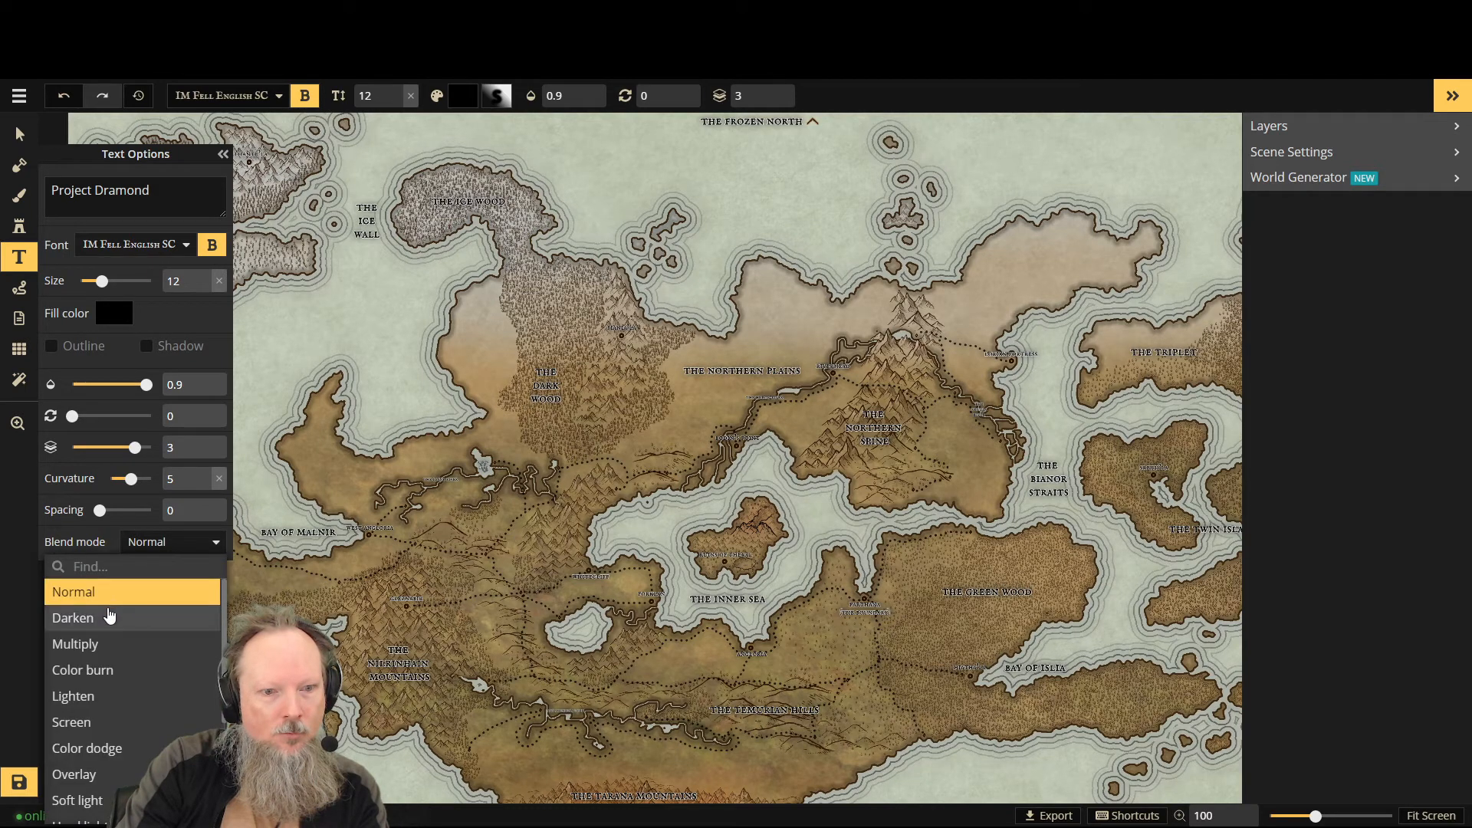
left_click(108, 617)
left_click(172, 543)
left_click(172, 543)
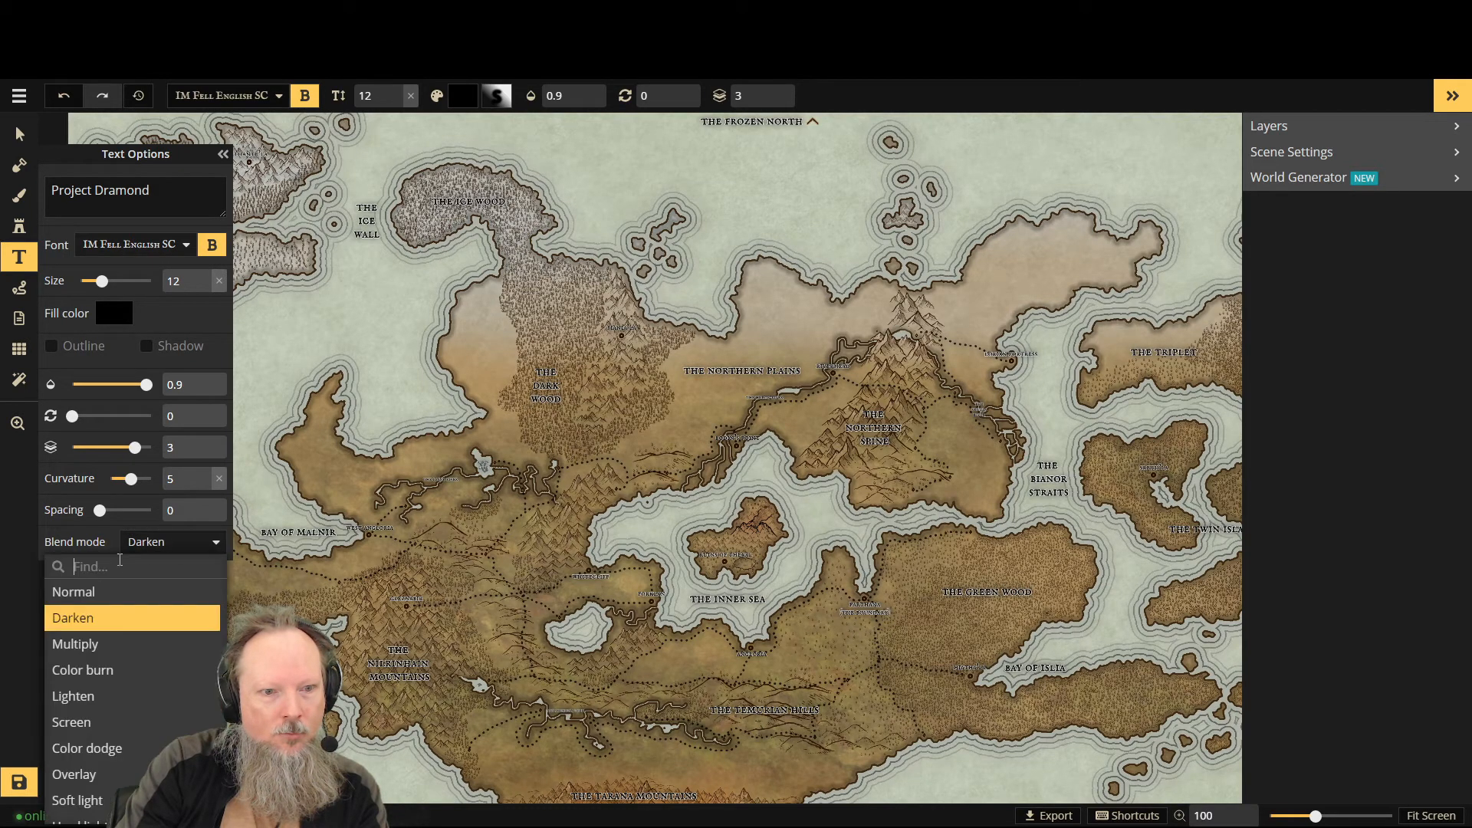
left_click(68, 591)
left_click(109, 529)
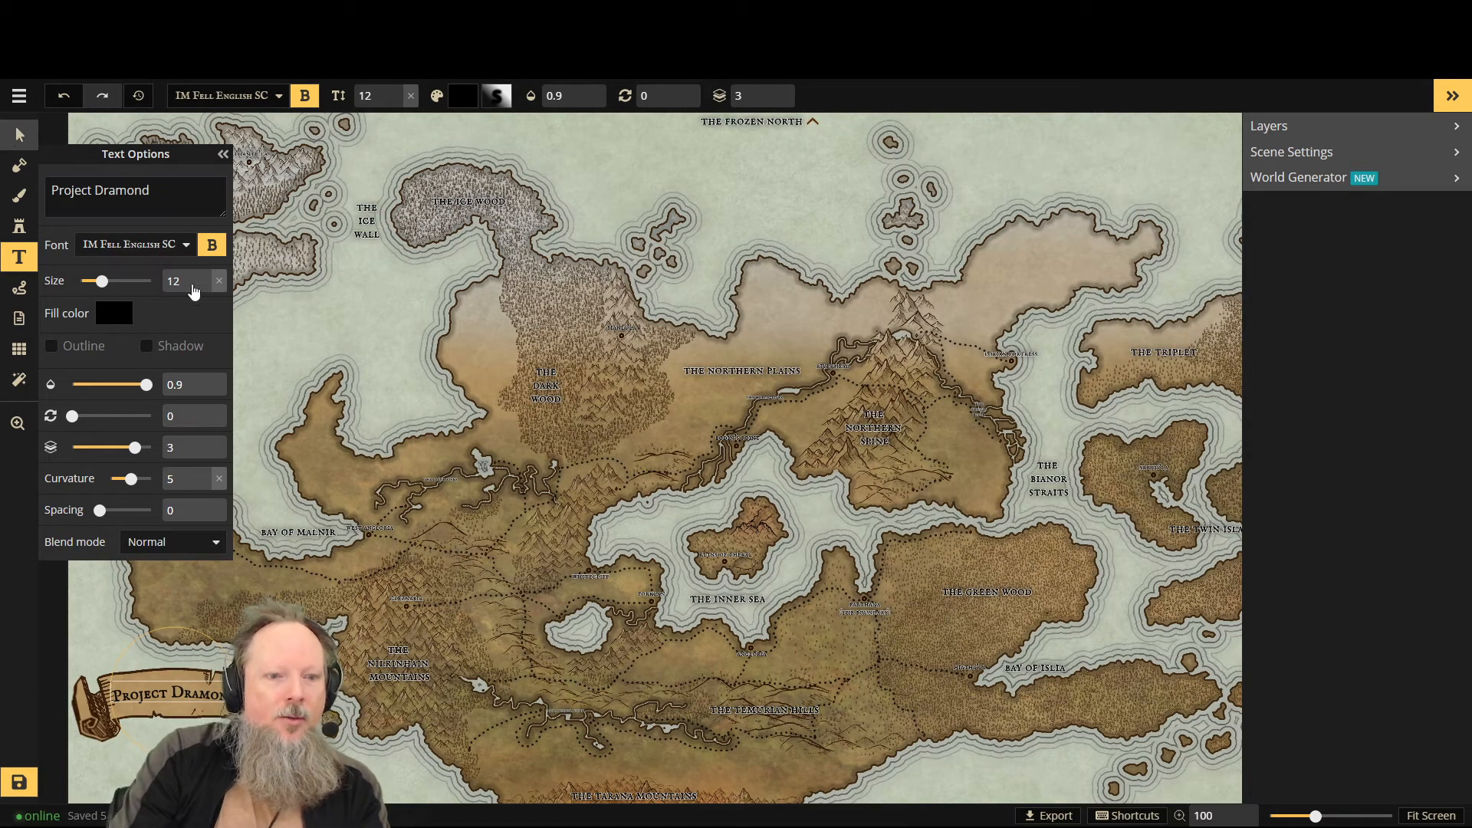
Step: Finish editing the banner title, switch to the Select tool and deselect the text
left_click(19, 134)
left_click(223, 155)
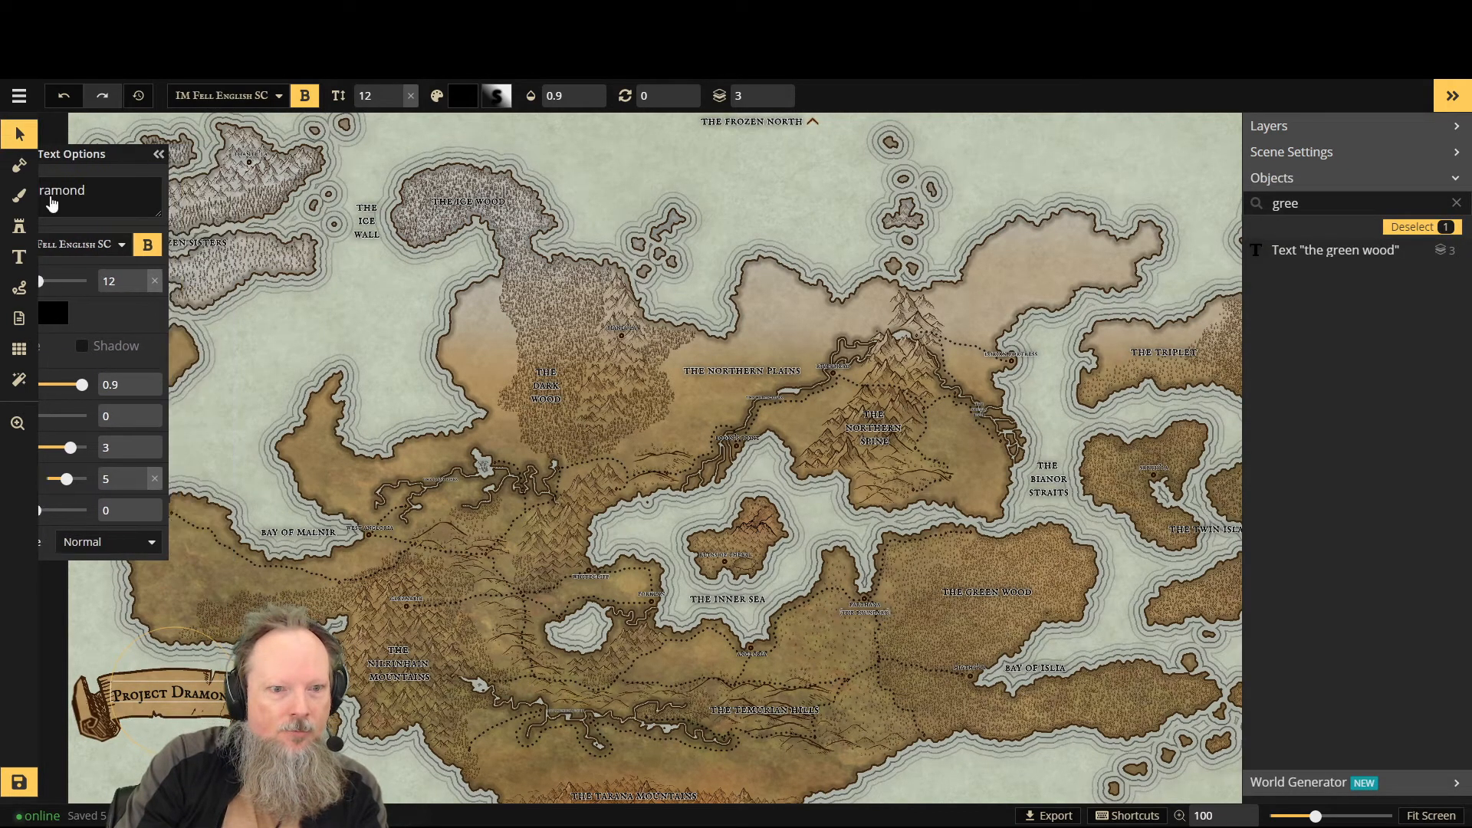
left_click(320, 332)
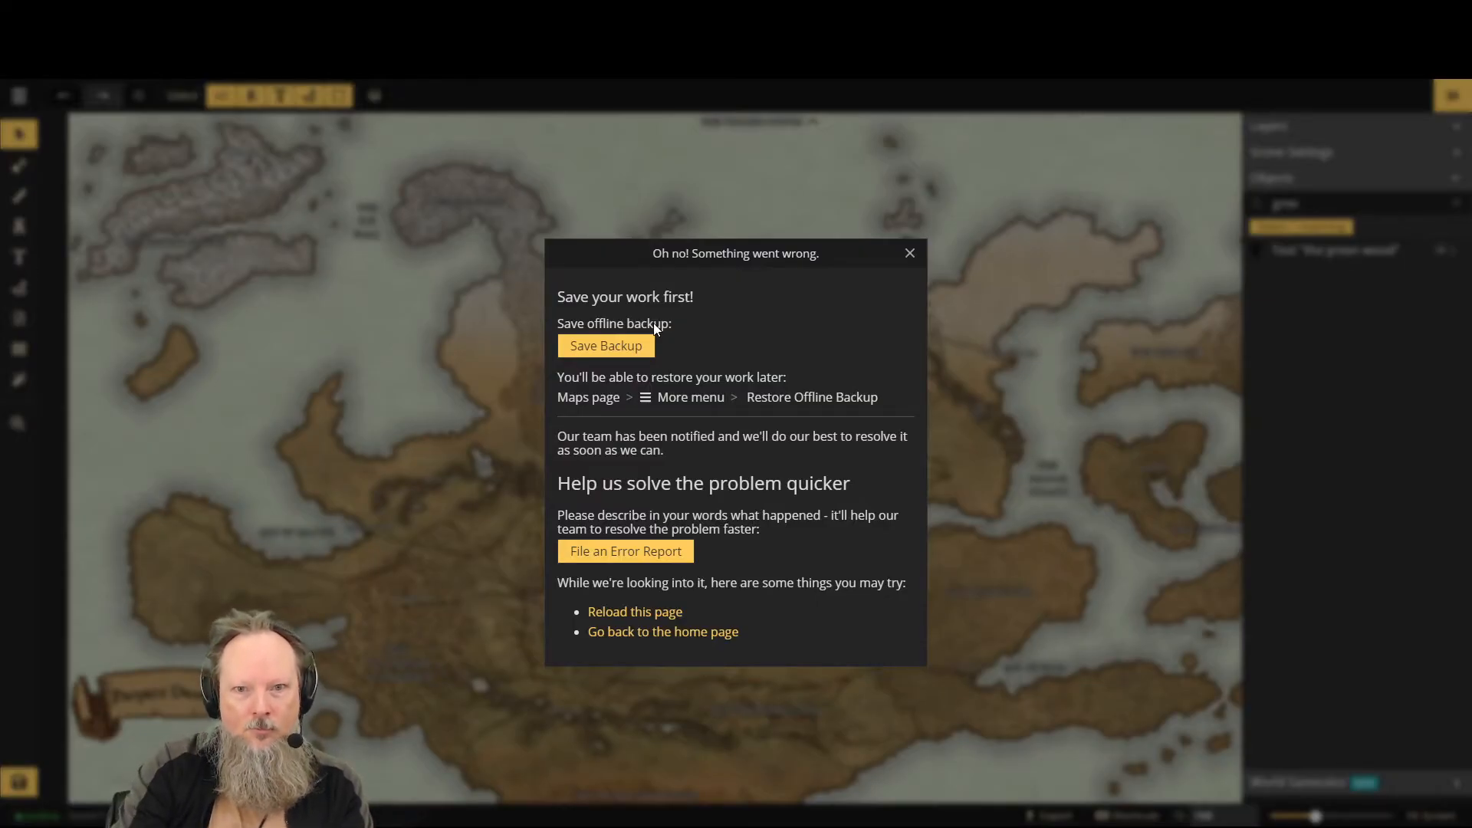
Step: Save an offline backup of the map from the error dialog and save the map itself
left_click(604, 349)
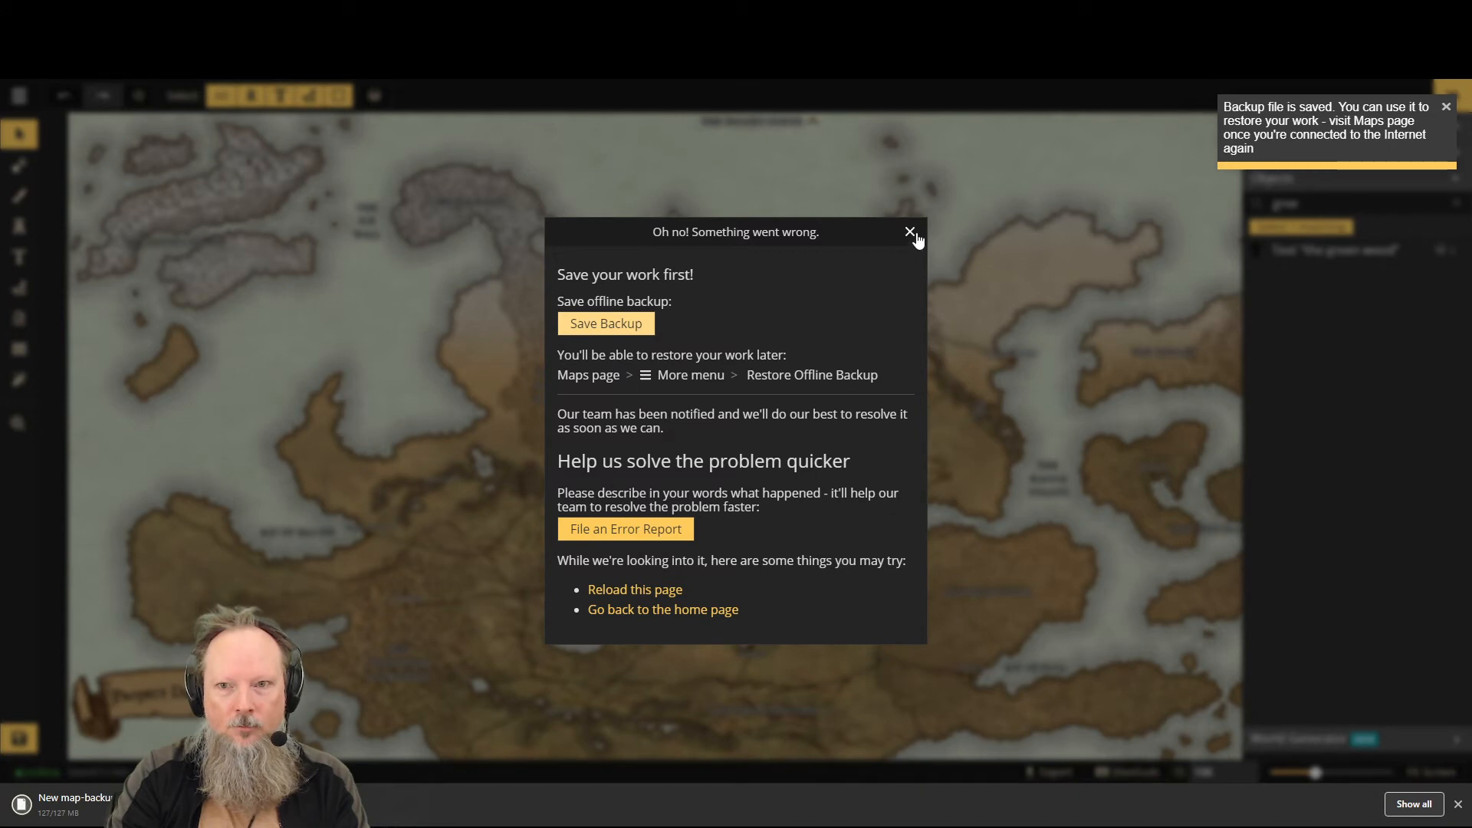
left_click(910, 232)
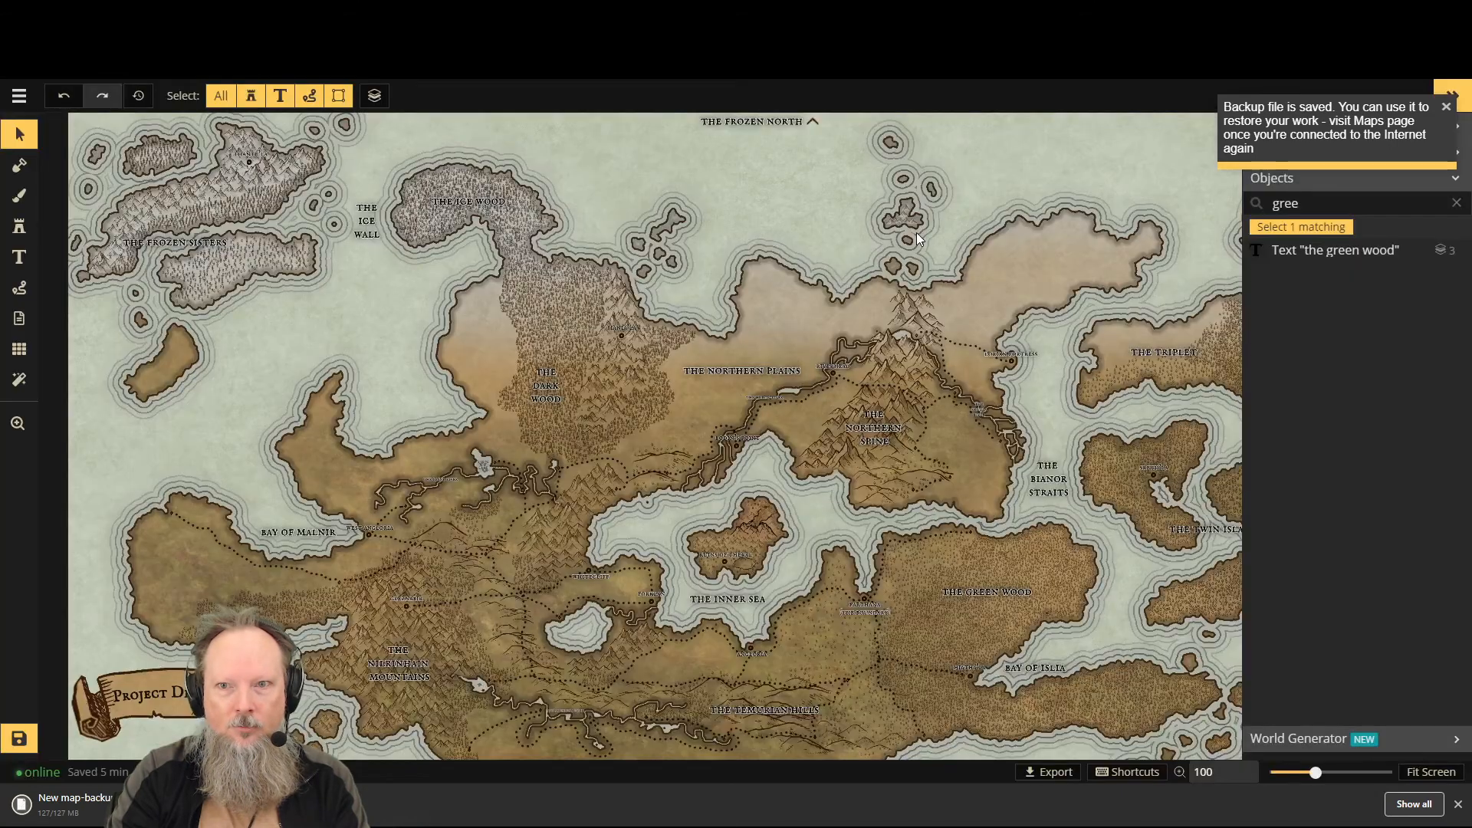
left_click(1458, 803)
left_click(19, 782)
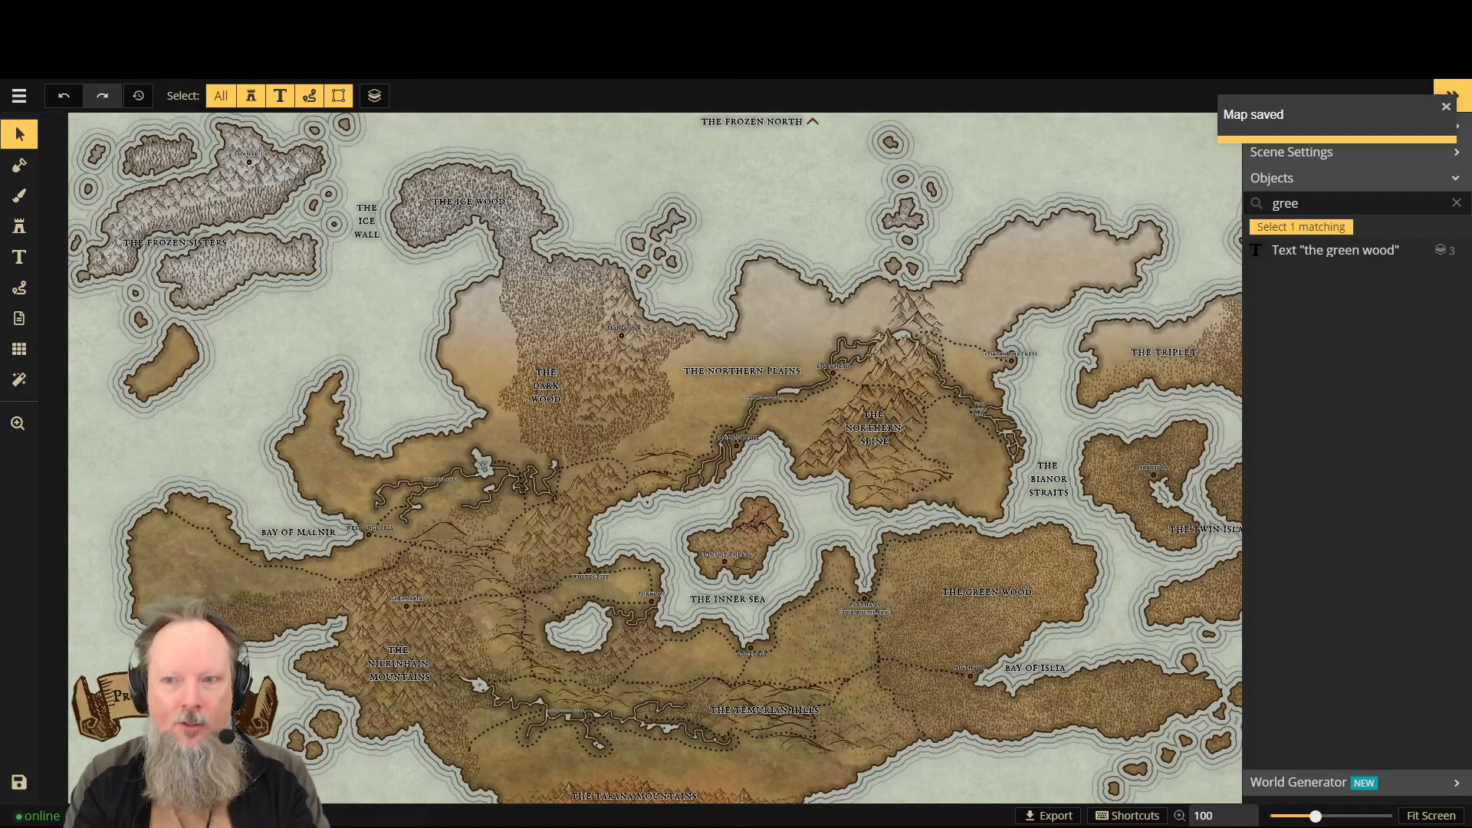
left_click(1450, 109)
Step: Hide the scene side panel and choose the round compass rose from the Parchment World decorations as the stamp
left_click(1451, 95)
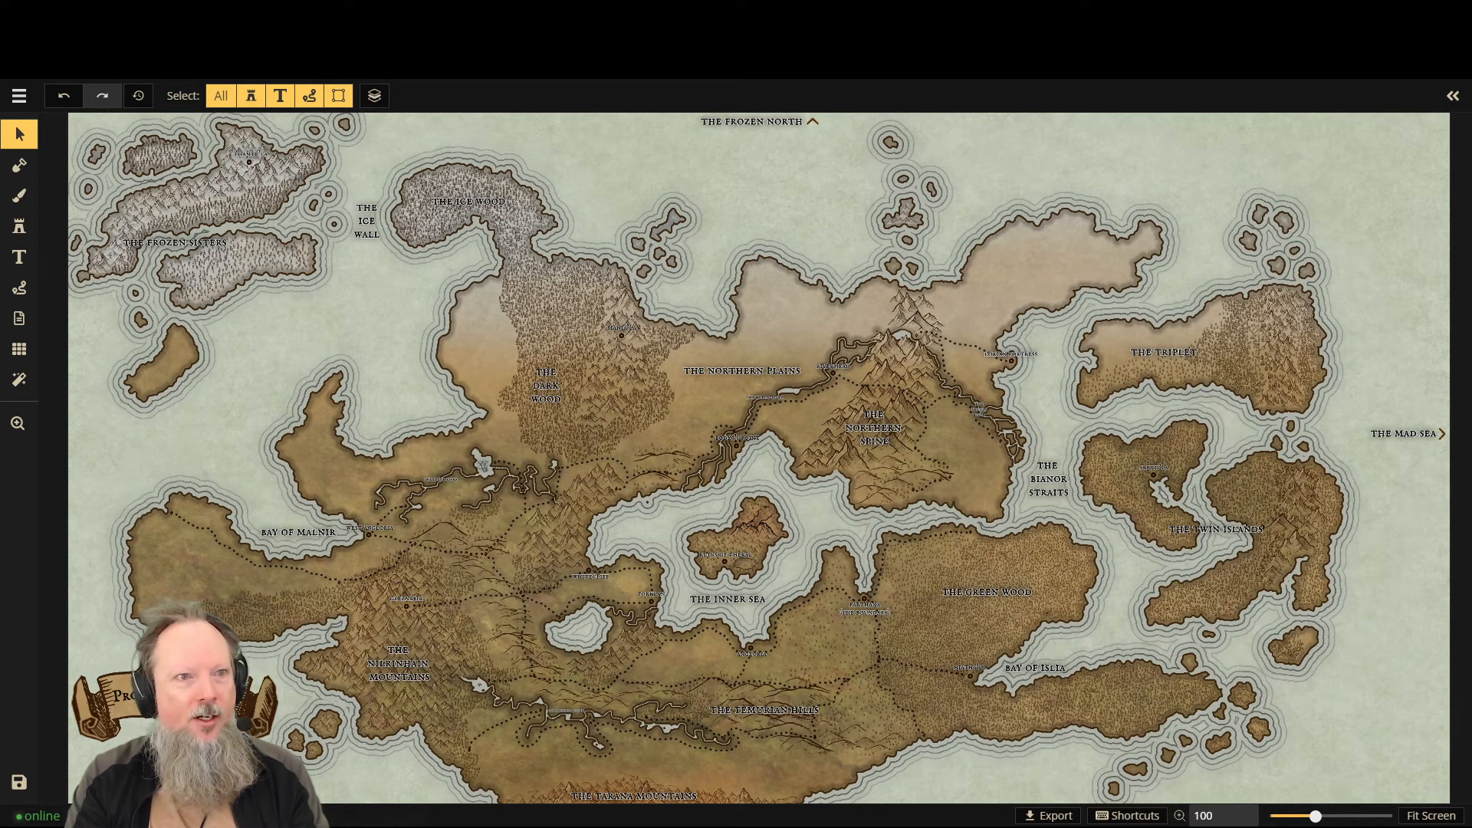
left_click(20, 227)
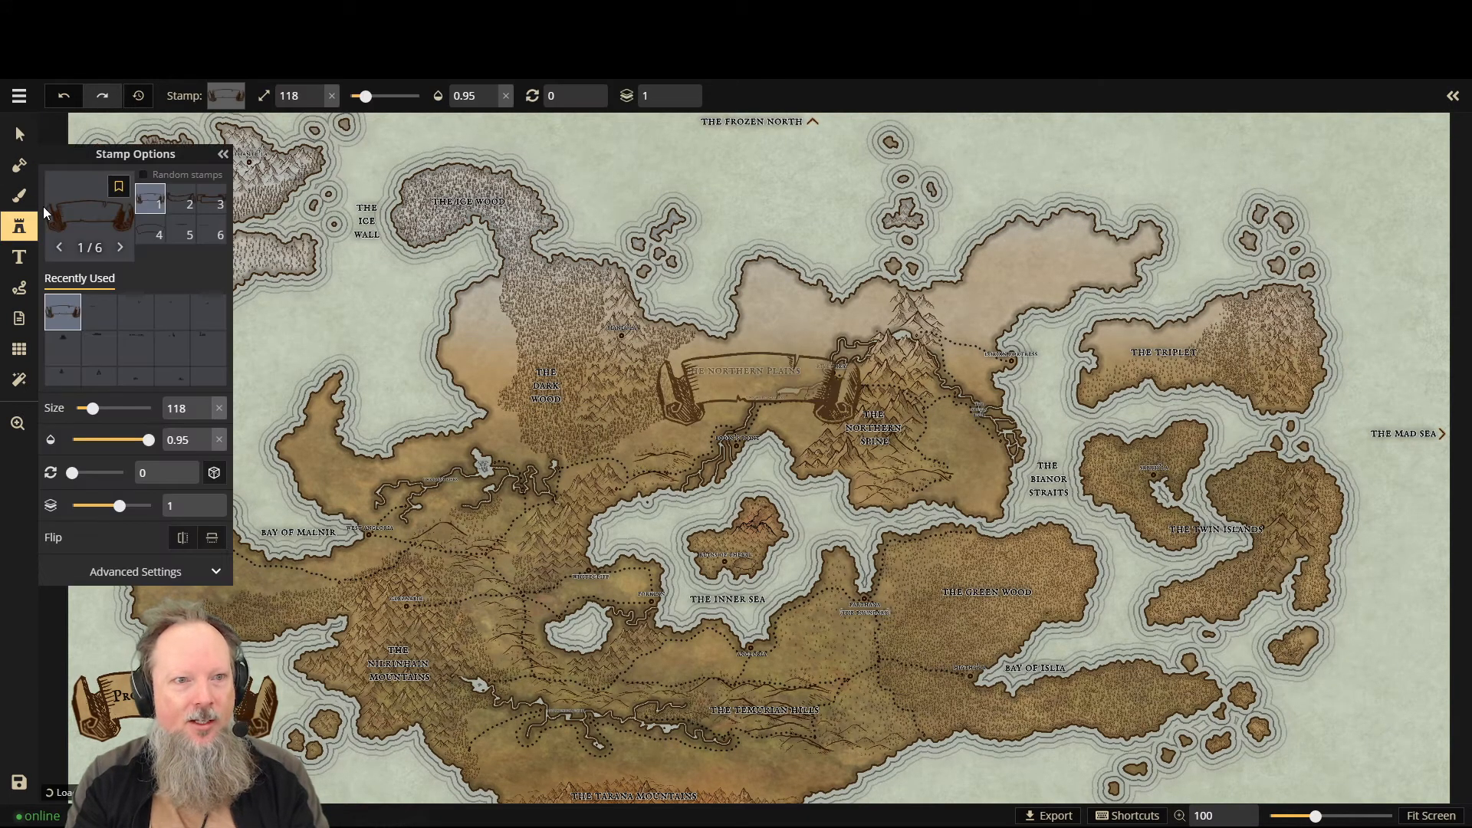
left_click(91, 224)
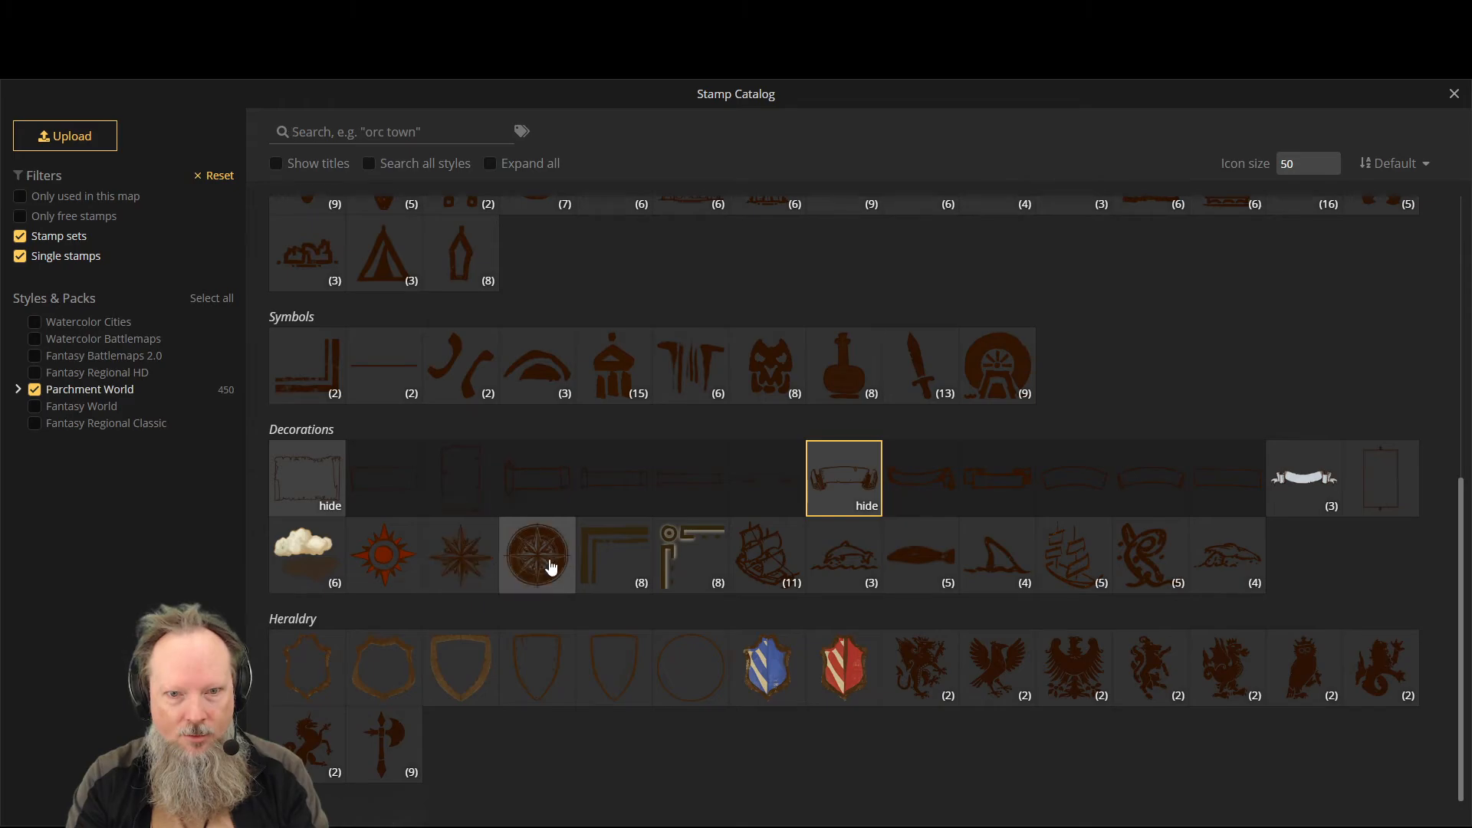
left_click(547, 561)
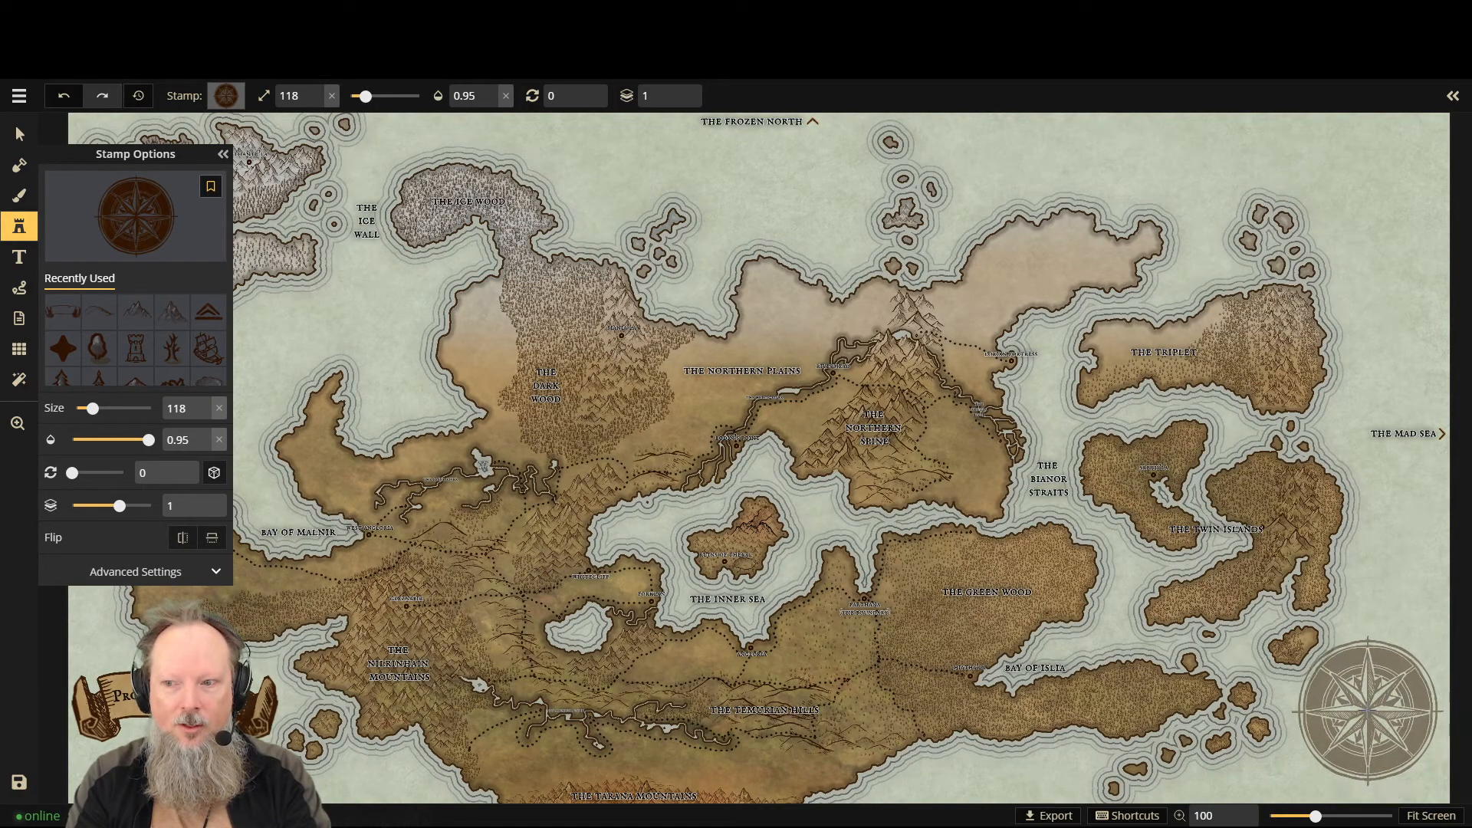
Step: Reduce the compass stamp's size to 87 and try an opacity of 0.8
key("bracketleft")
key("bracketleft")
key("bracketleft")
key("bracketleft")
key("bracketleft")
key("bracketleft")
key("bracketleft")
key("bracketleft")
key("bracketleft")
key("bracketleft")
key("bracketleft")
key("bracketleft")
key("bracketleft")
key("bracketleft")
key("bracketleft")
key("bracketleft")
key("bracketleft")
key("bracketleft")
key("bracketleft")
key("bracketleft")
key("bracketleft")
key("bracketleft")
key("bracketleft")
key("bracketleft")
key("bracketleft")
key("bracketleft")
key("bracketleft")
key("bracketleft")
key("bracketleft")
key("bracketleft")
key("bracketleft")
key("bracketleft")
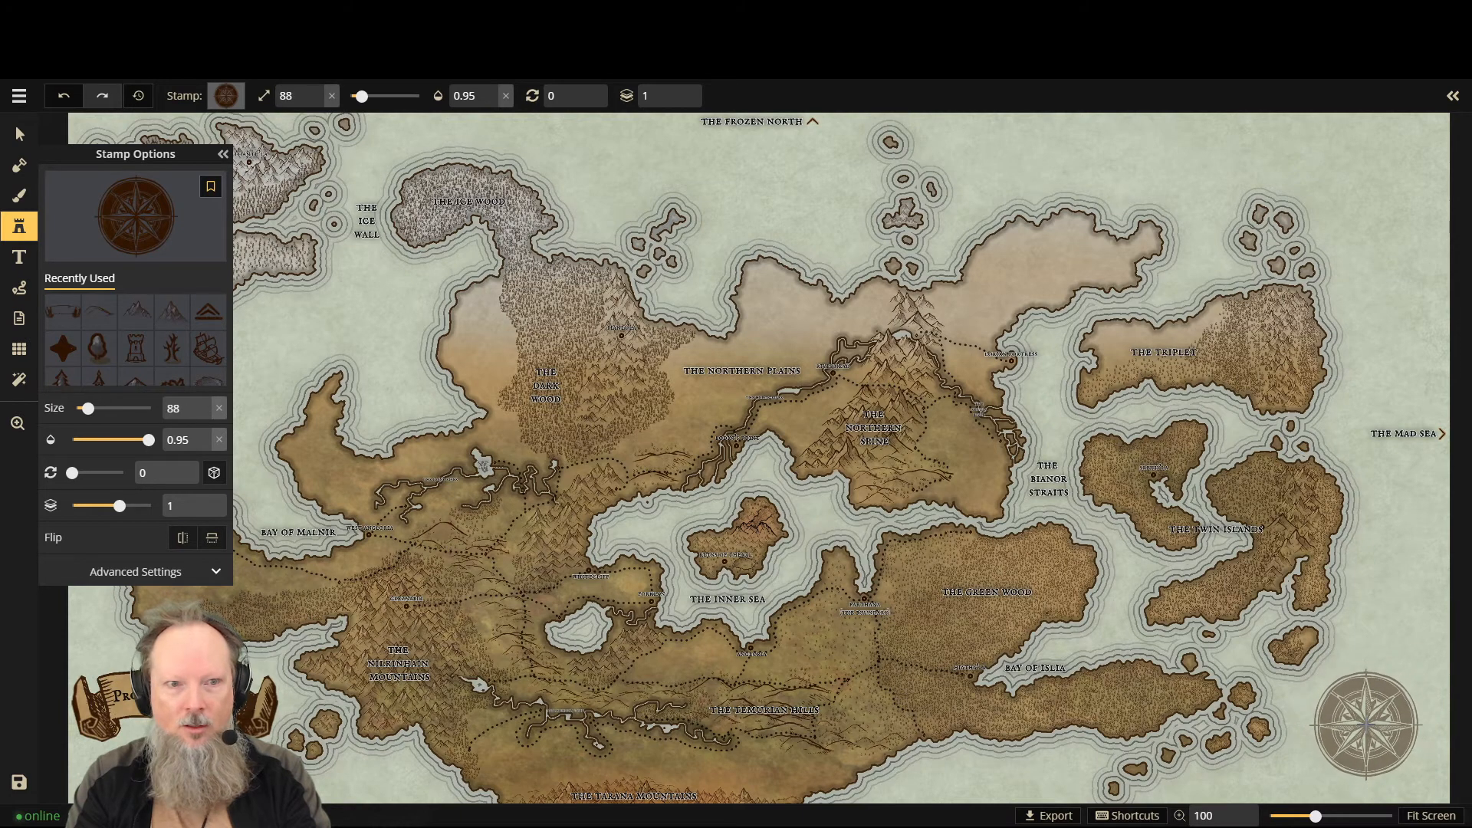
key("semicolon")
key("semicolon")
key("semicolon")
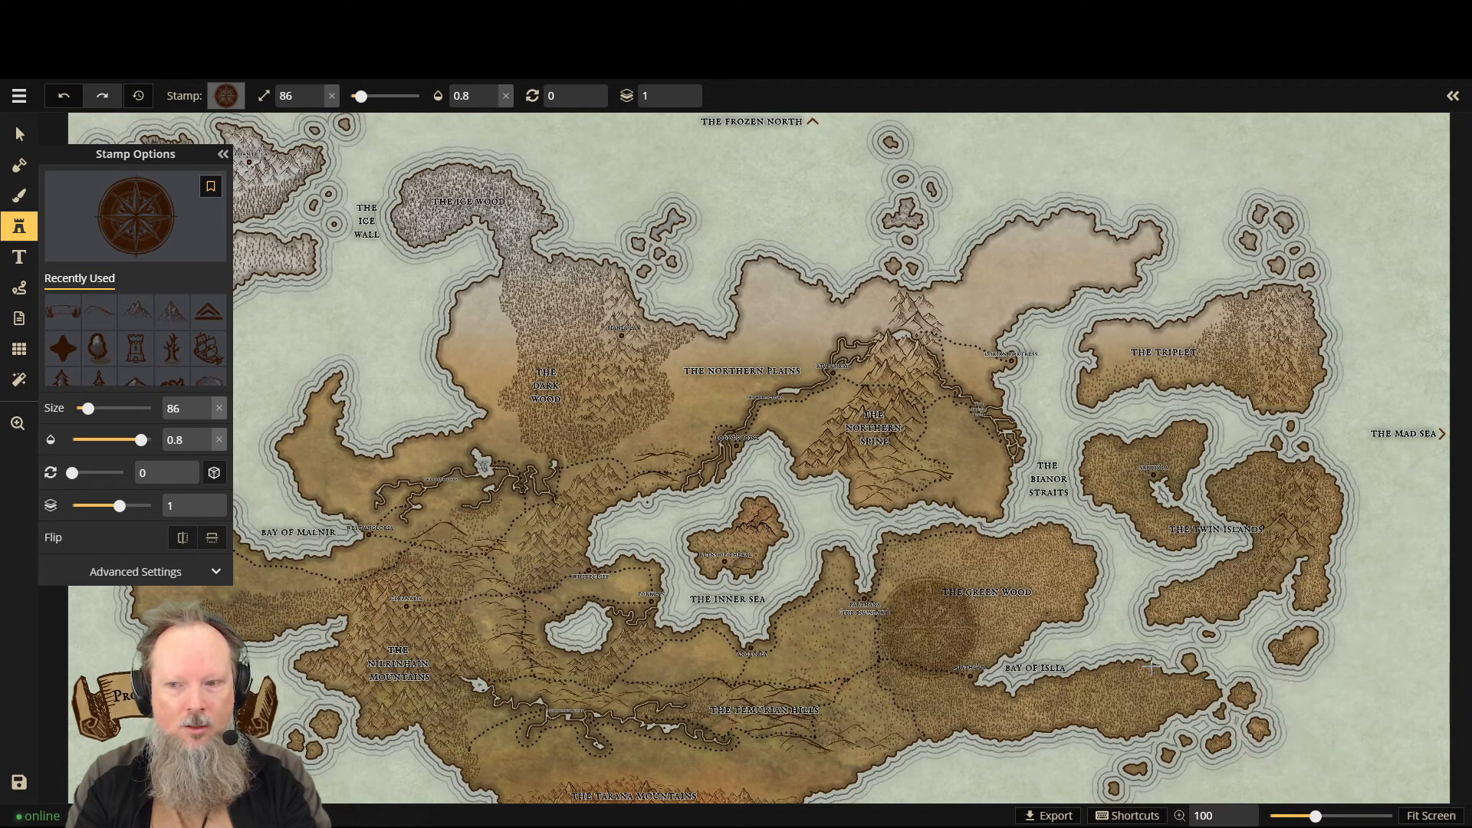
key("bracketright")
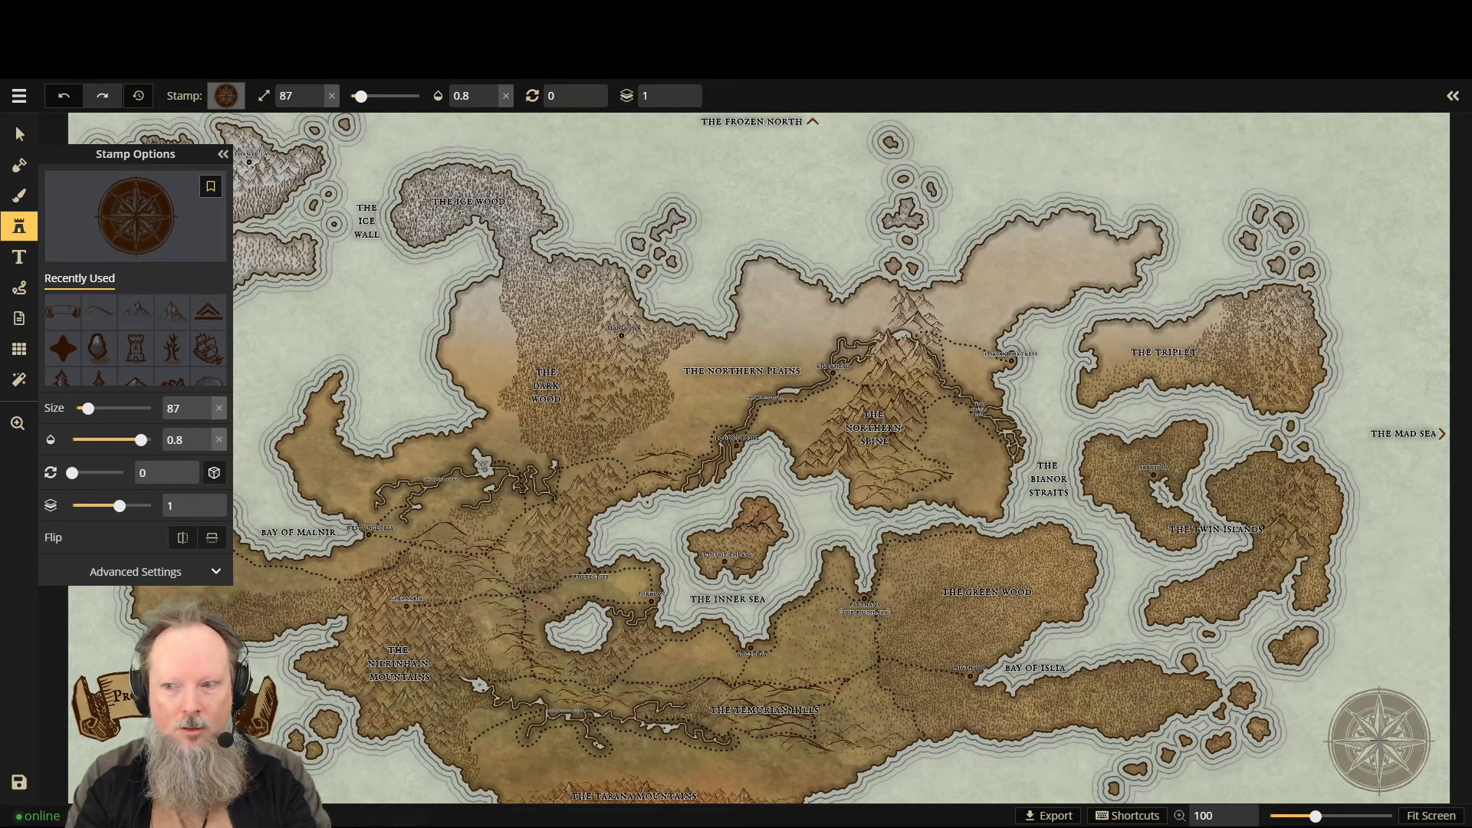
Step: Set the compass stamp's opacity to 1 and place it in the sea at the map's south-east corner
key("apostrophe")
key("apostrophe")
key("apostrophe")
key("apostrophe")
left_click(759, 389)
key("ctrl+z")
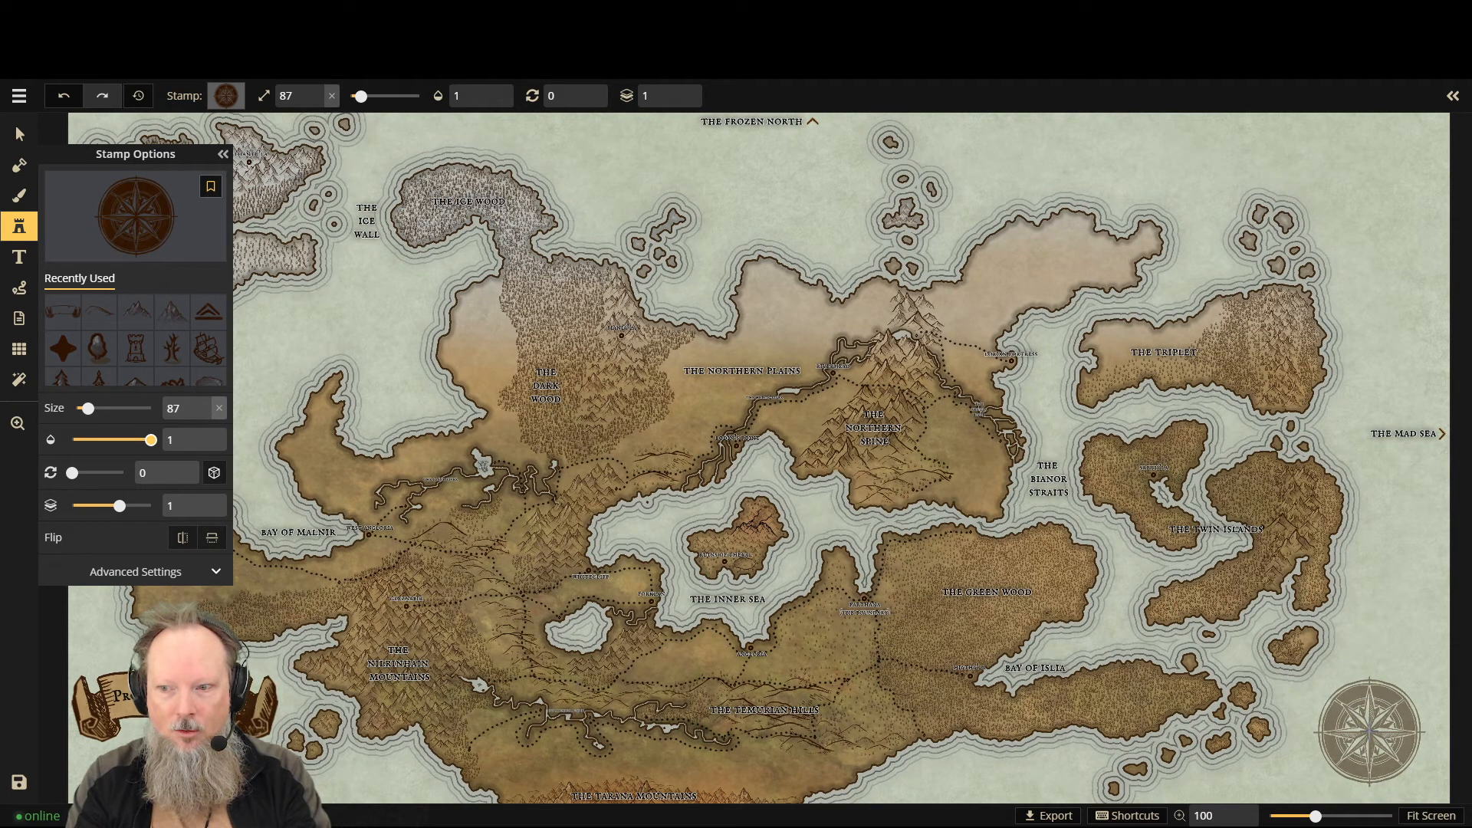
left_click(1370, 730)
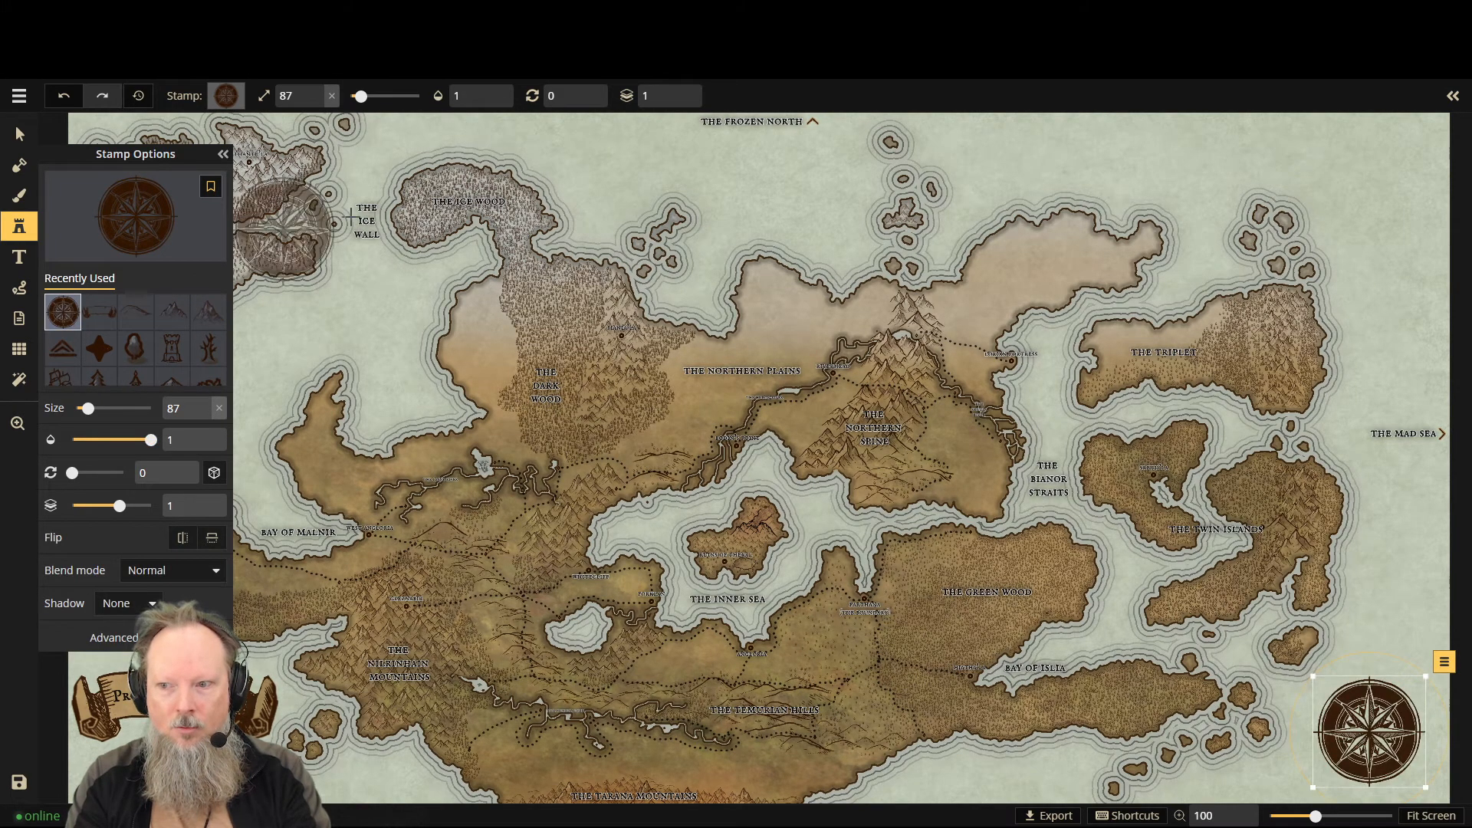
Step: Switch to the Select tool, shrink the placed compass rose to size 64 toward the map corner and deselect it
left_click(223, 154)
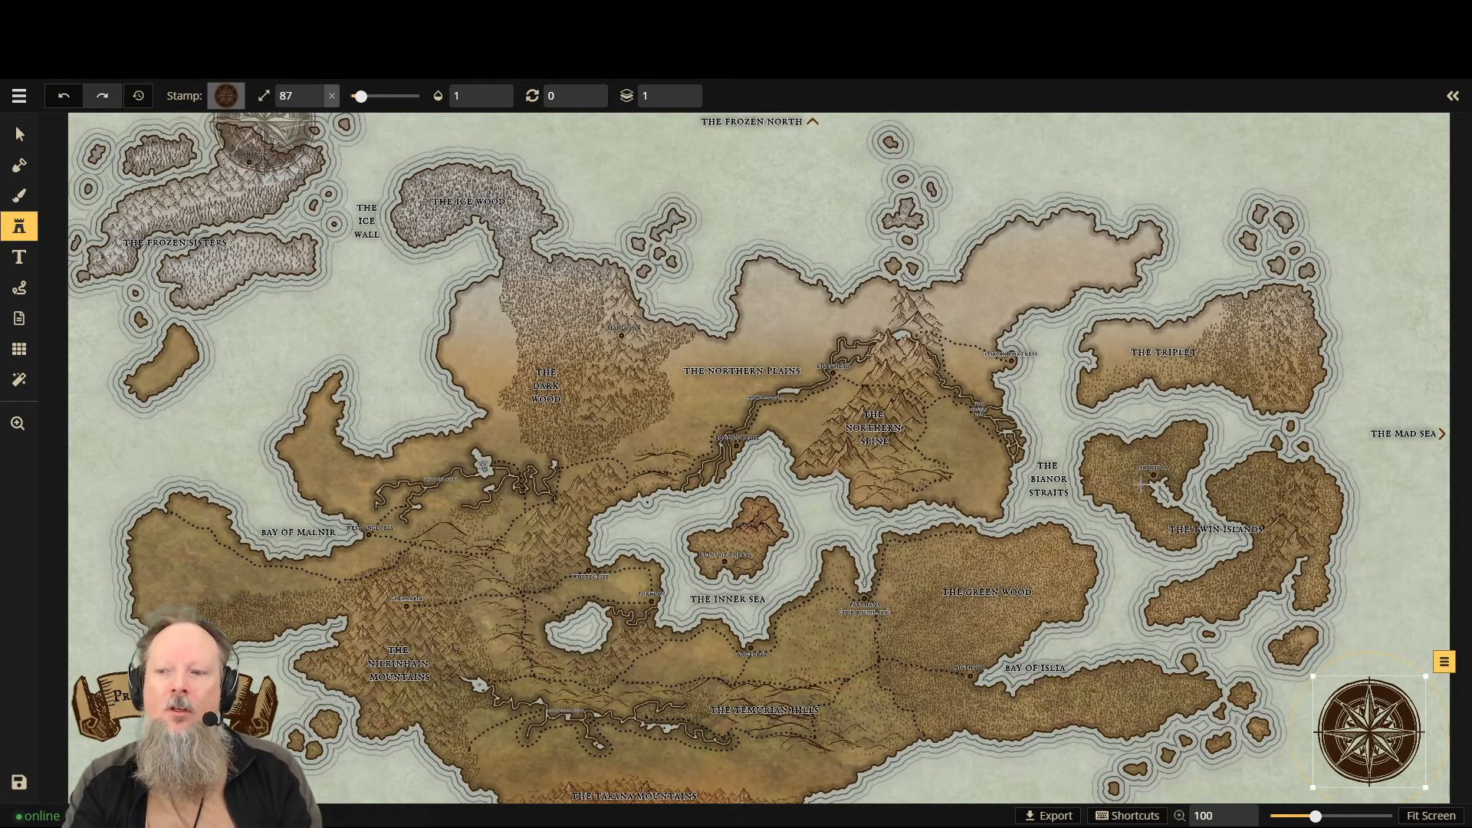
left_click(19, 134)
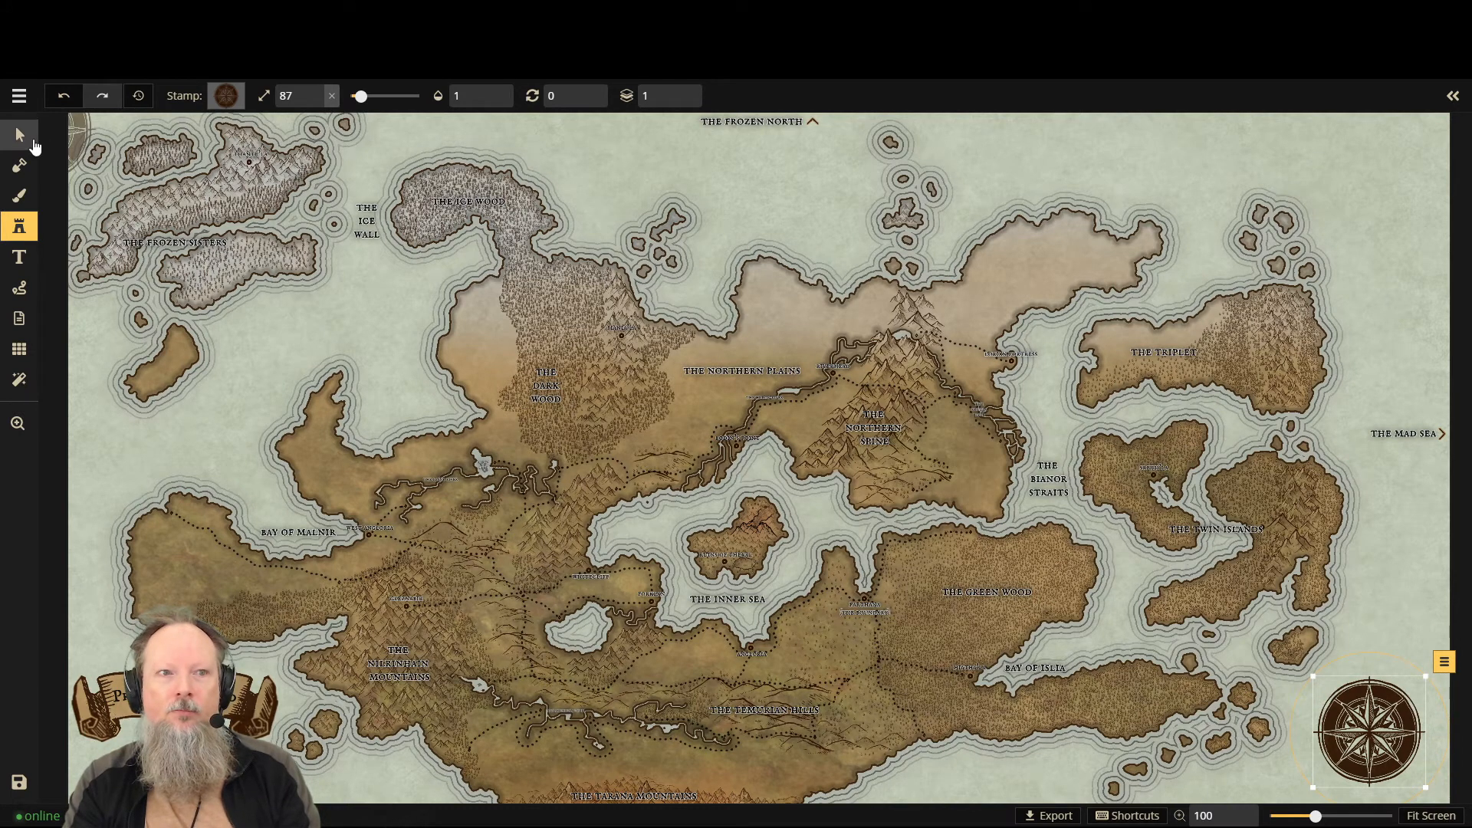
left_click(1416, 677)
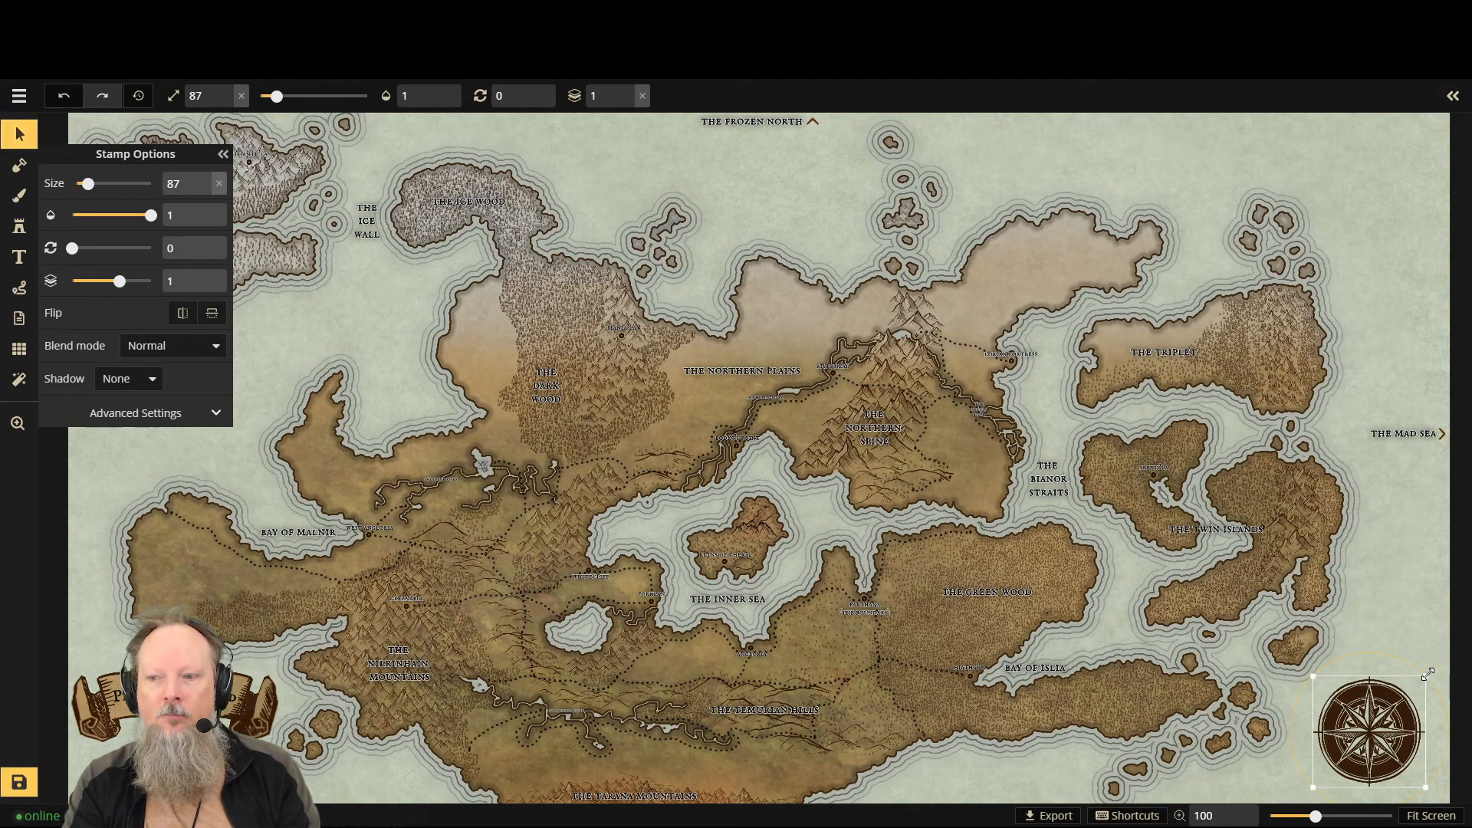
left_click_drag(1423, 677, 1396, 721)
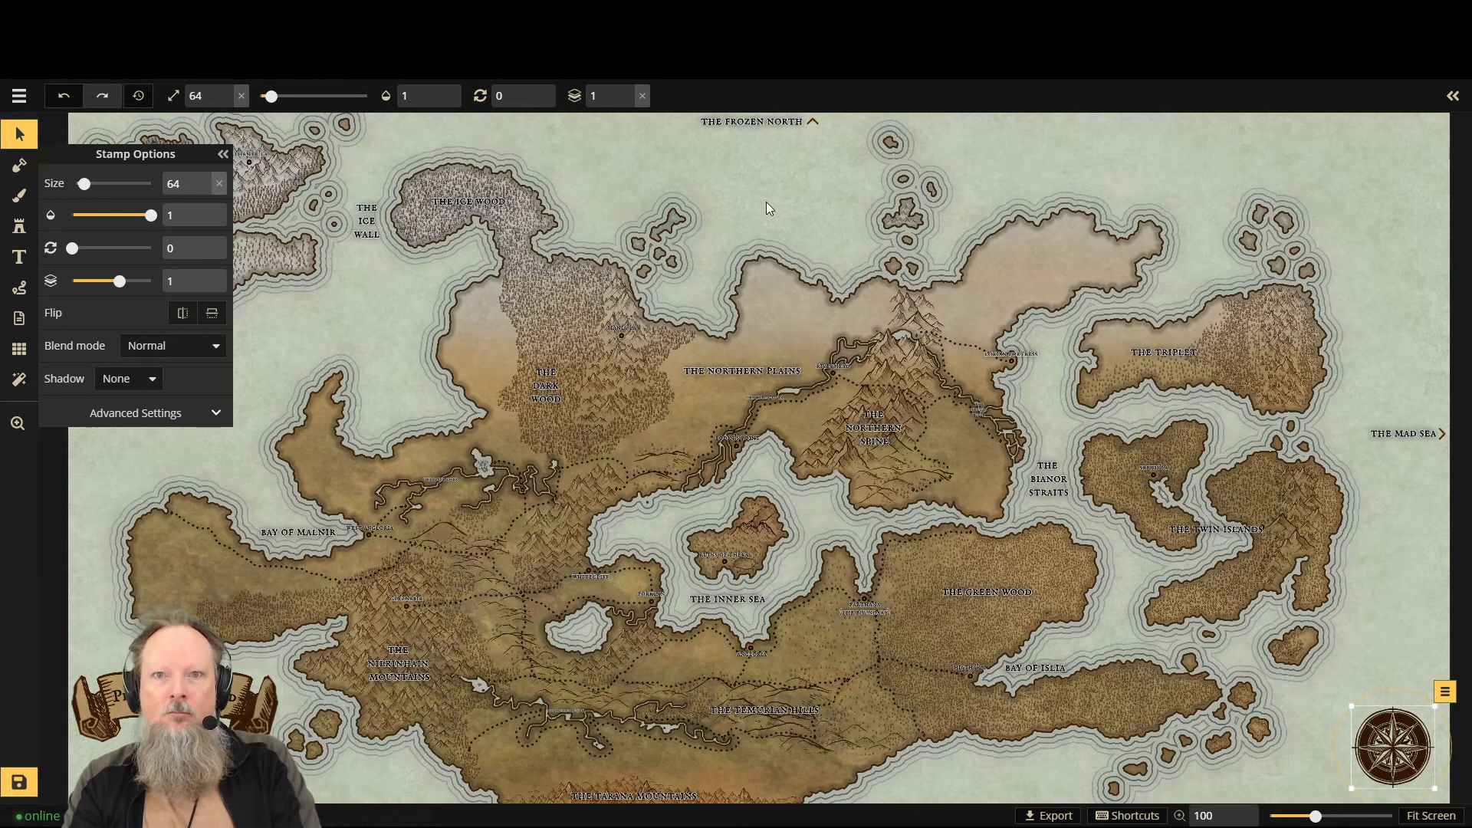
left_click(1363, 542)
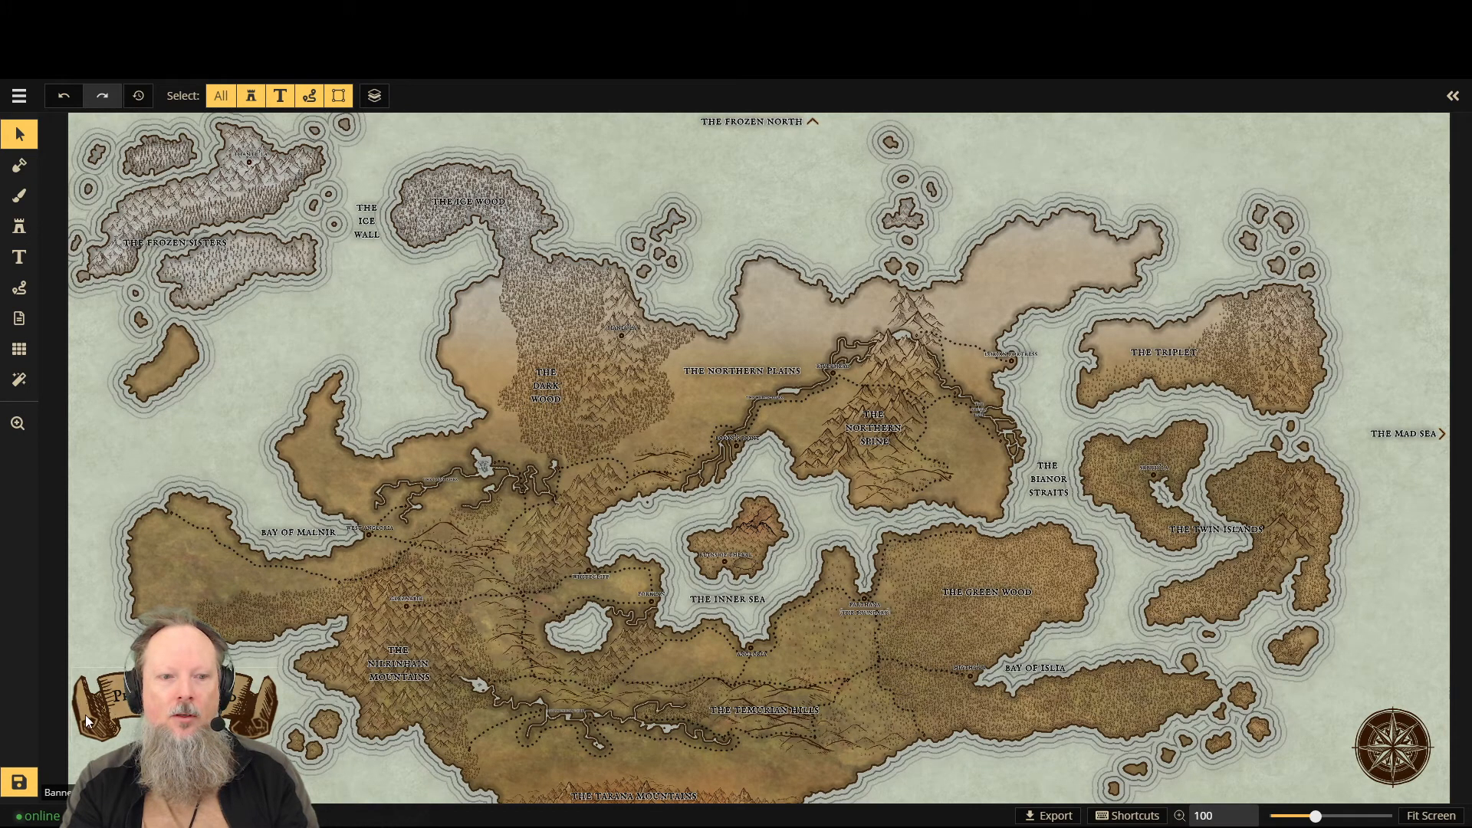
Step: Select the banner together with its "Project Dramond" title and move both to the sea near the map's north-east corner
left_click_drag(85, 715, 483, 499)
key("Escape")
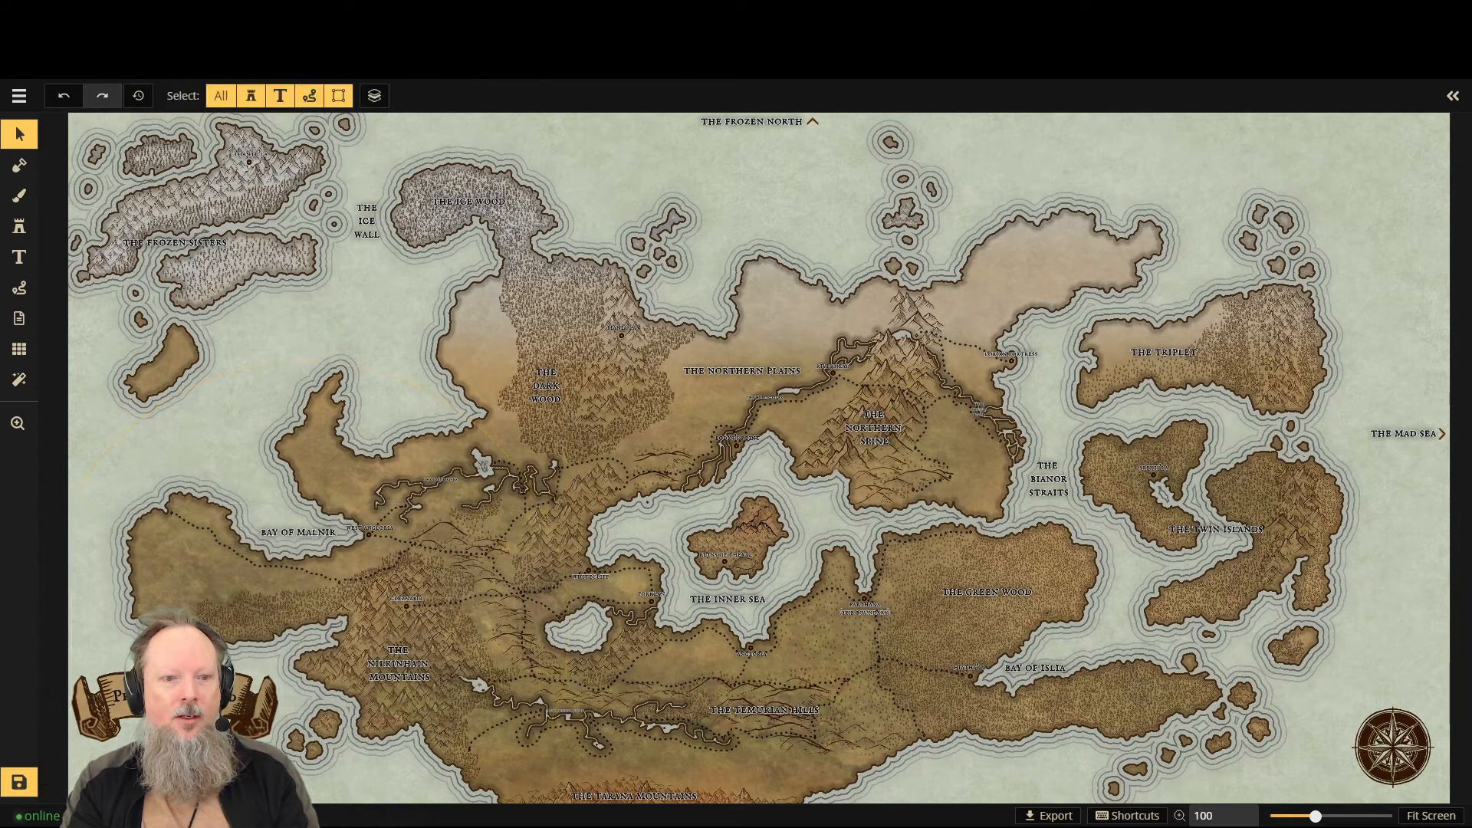
left_click(175, 695)
left_click(85, 710)
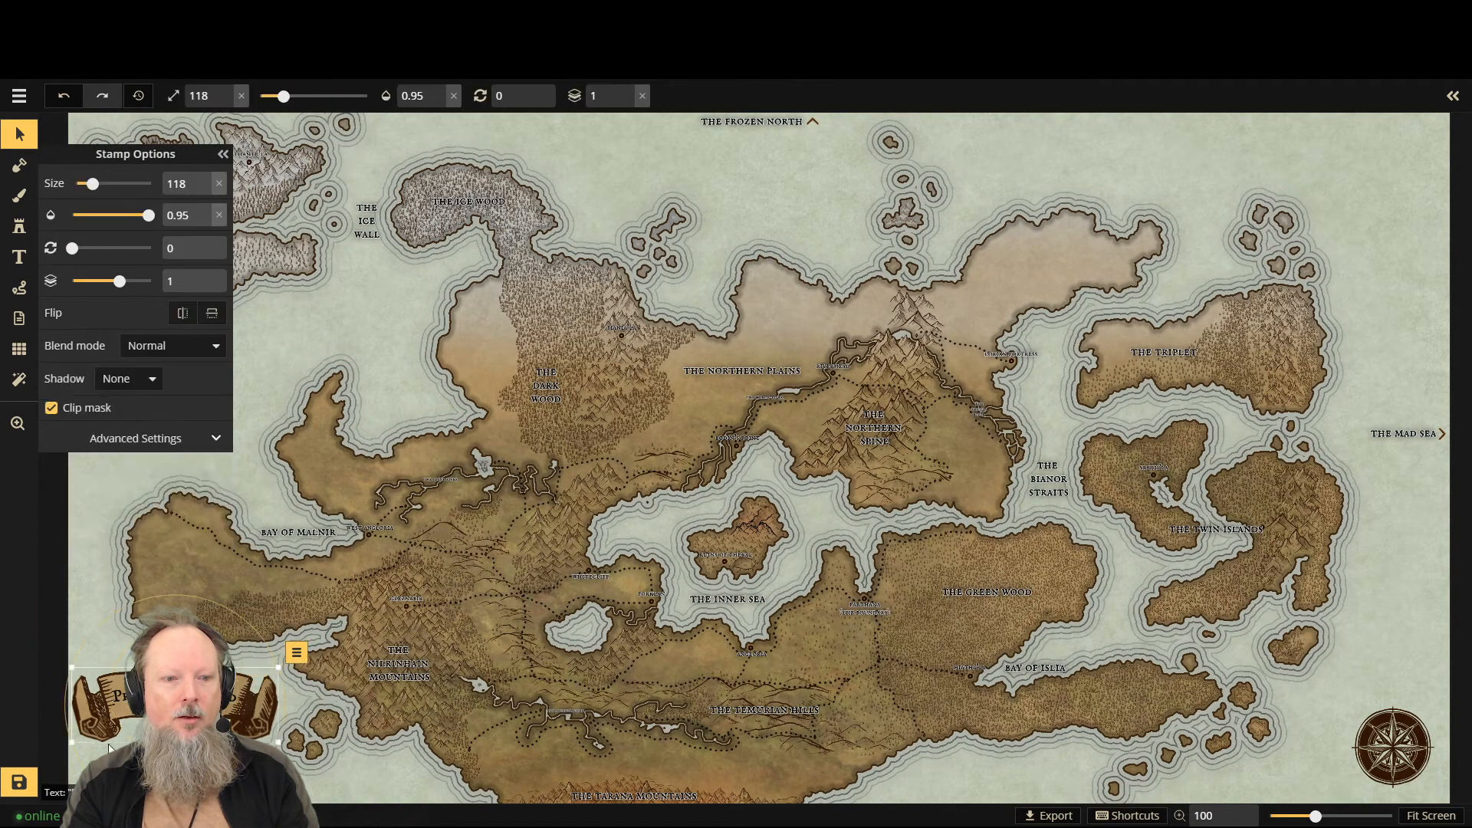
key("Escape")
left_click(85, 710)
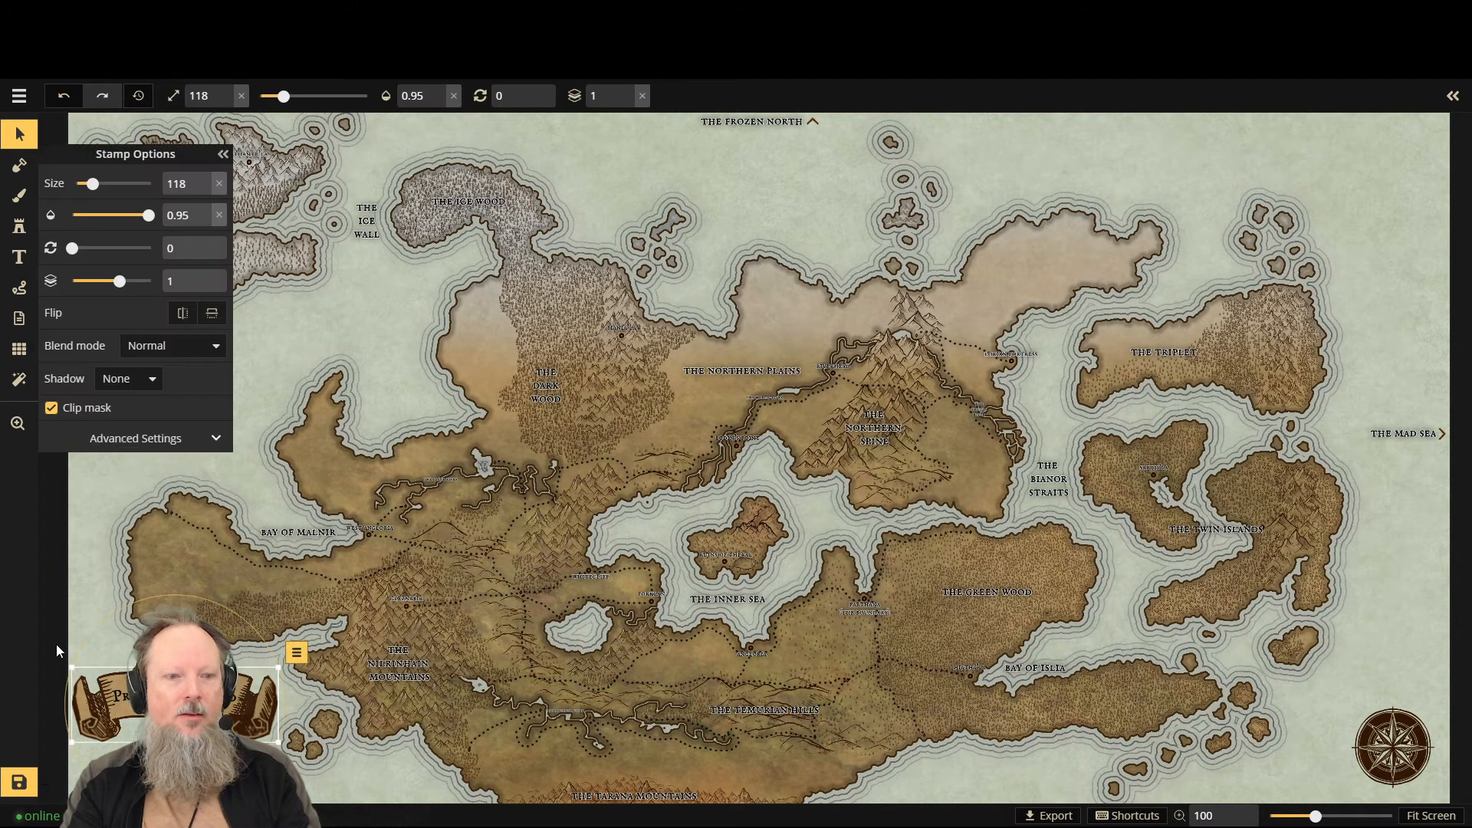
key("Escape")
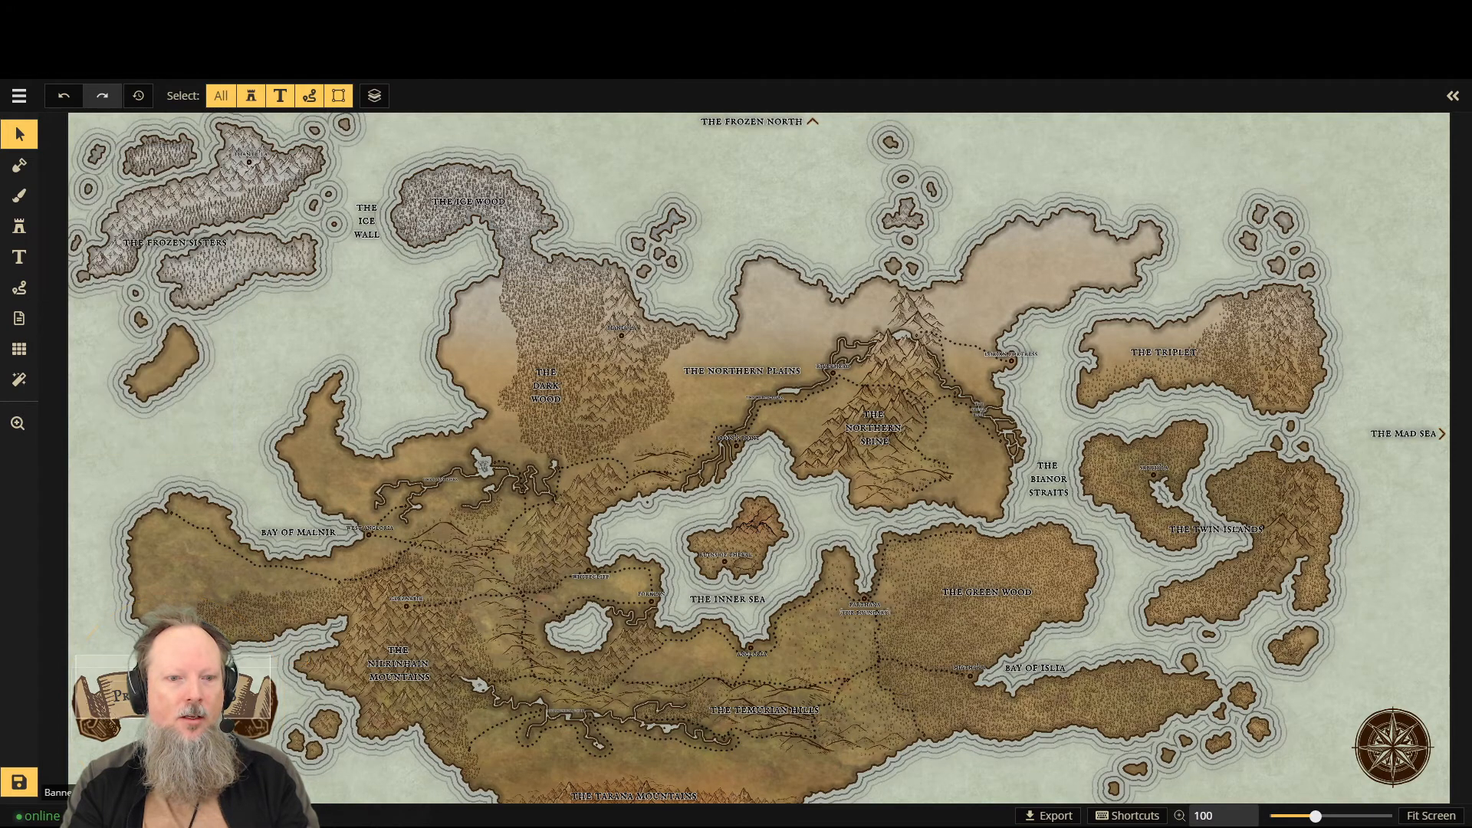
left_click(85, 710)
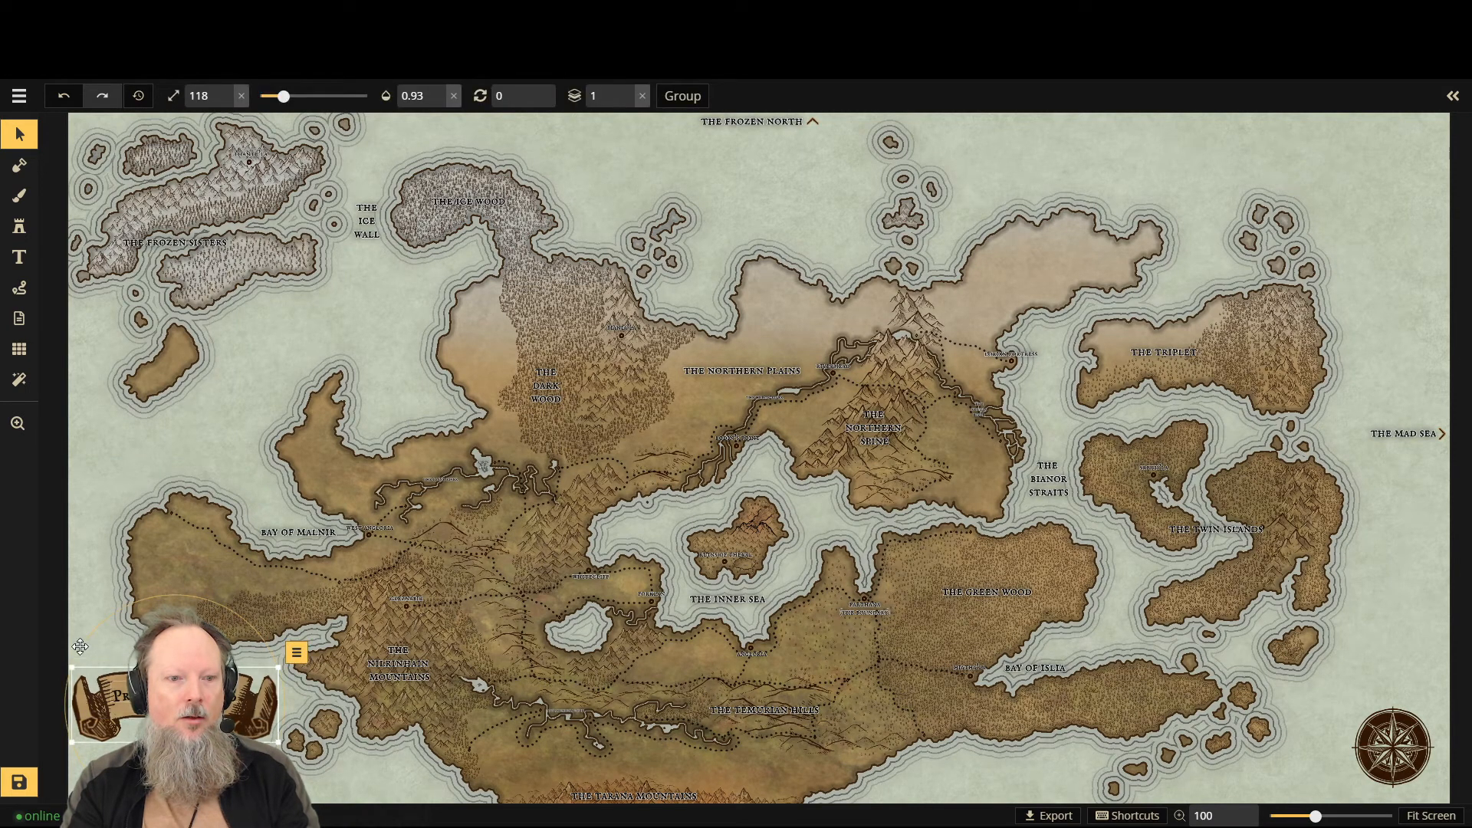
left_click_drag(84, 648, 1254, 135)
left_click(547, 95)
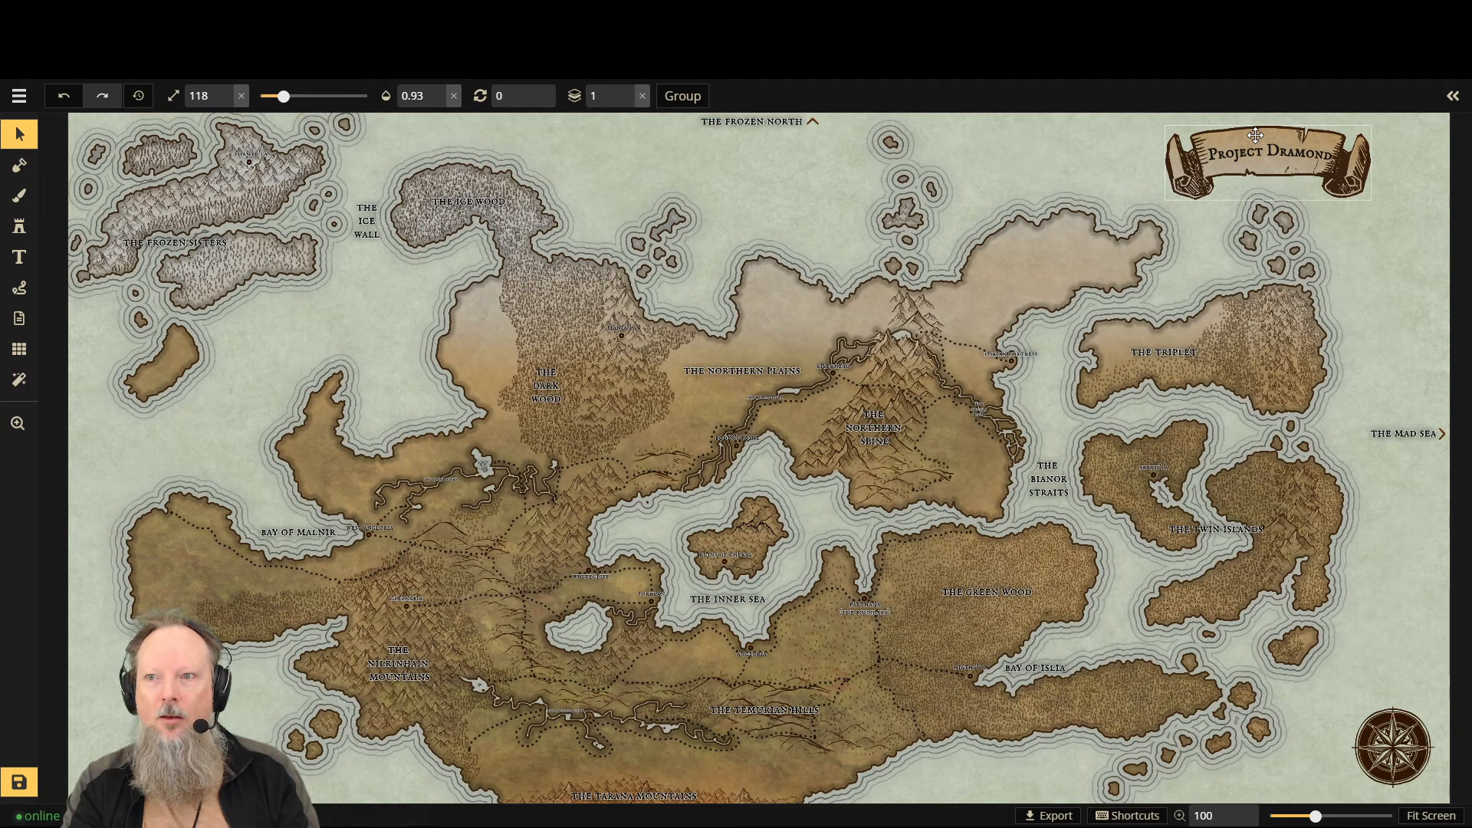
left_click(1255, 135)
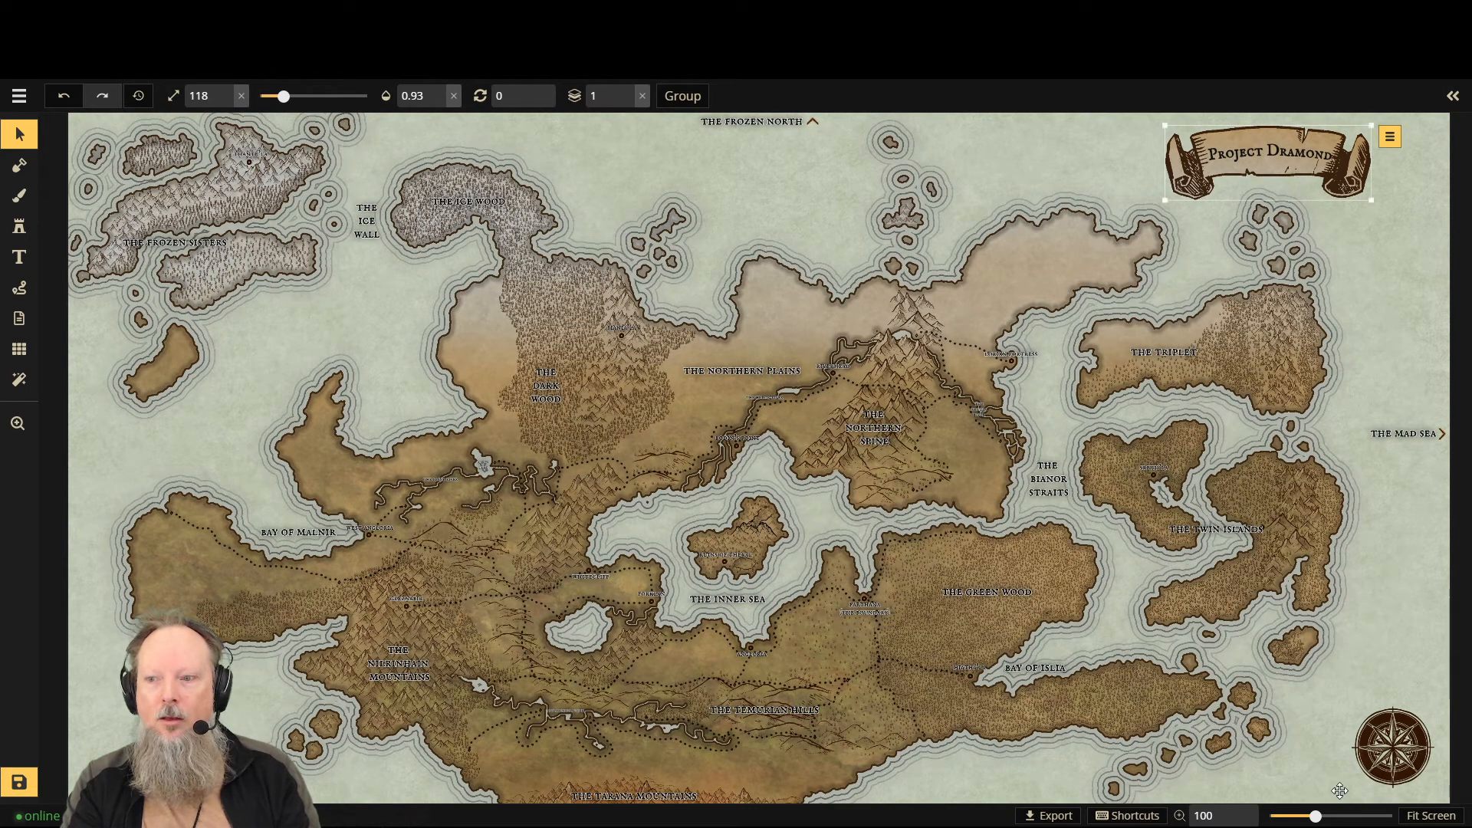
Step: Move the compass rose to the map's south-west corner and shift the banner with its title further into the north-east corner
left_click(1380, 763)
left_click_drag(1380, 764, 253, 739)
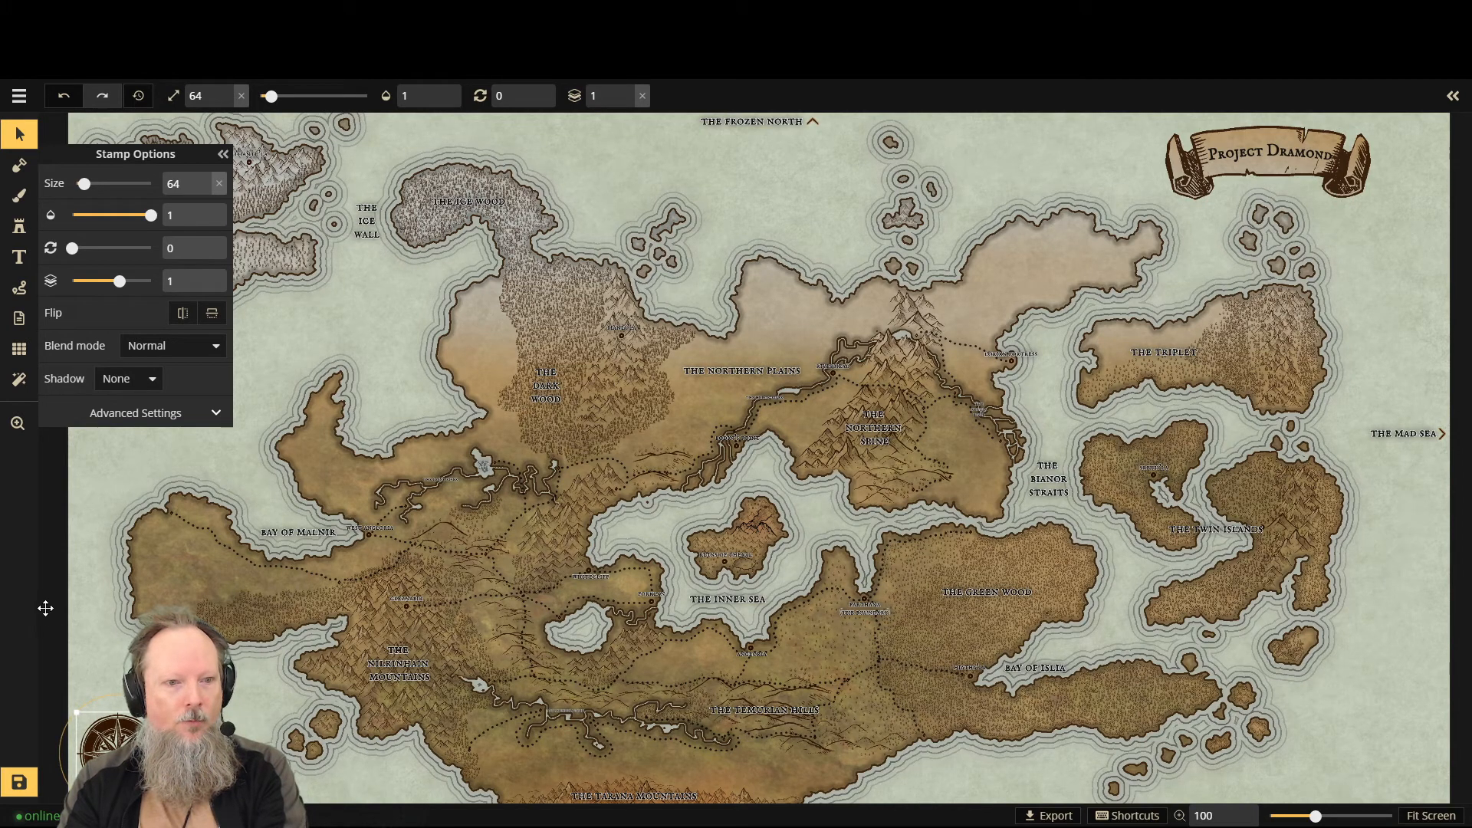
left_click(218, 158)
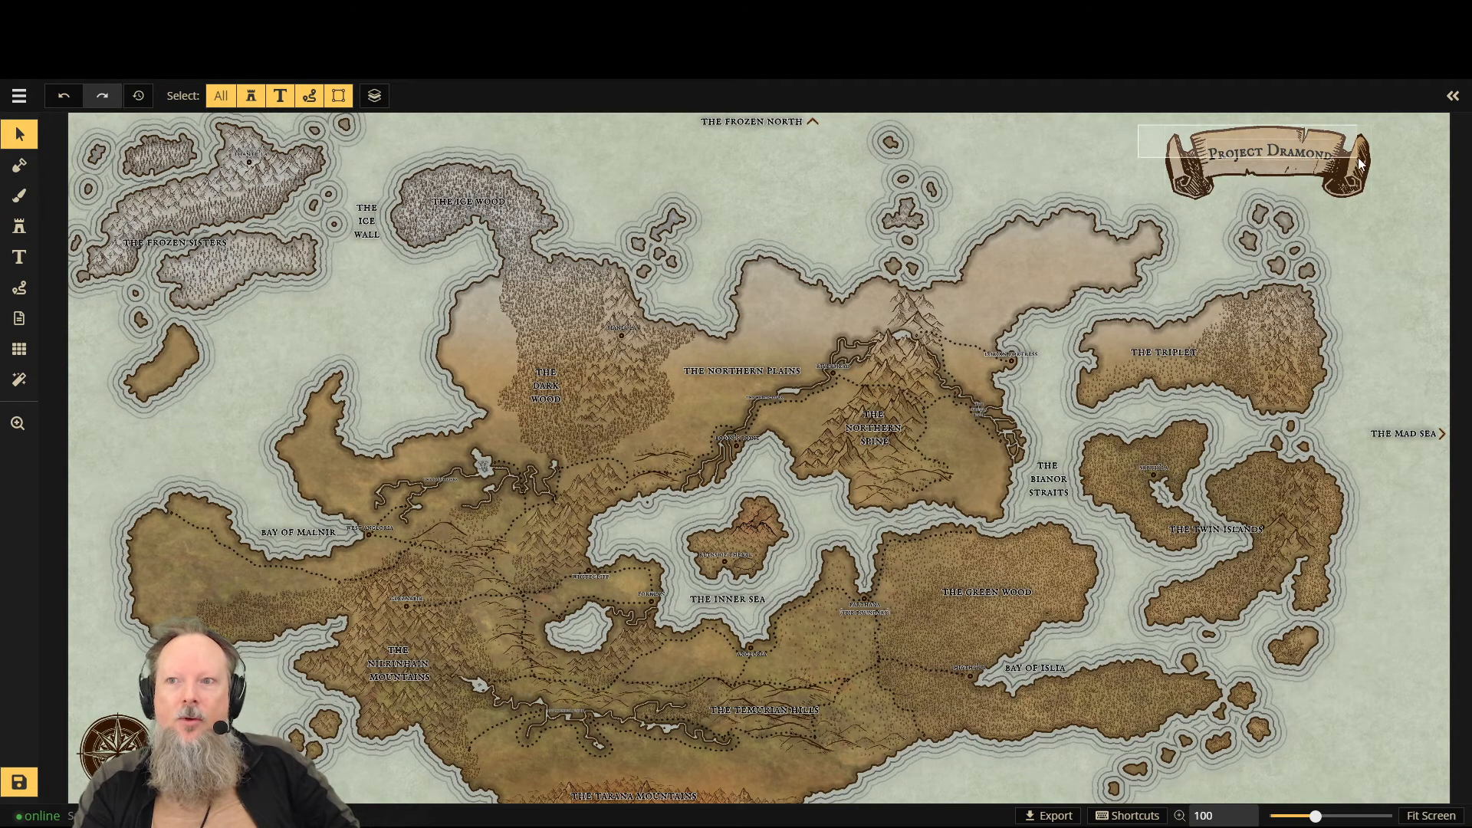
left_click_drag(1261, 138, 1316, 136)
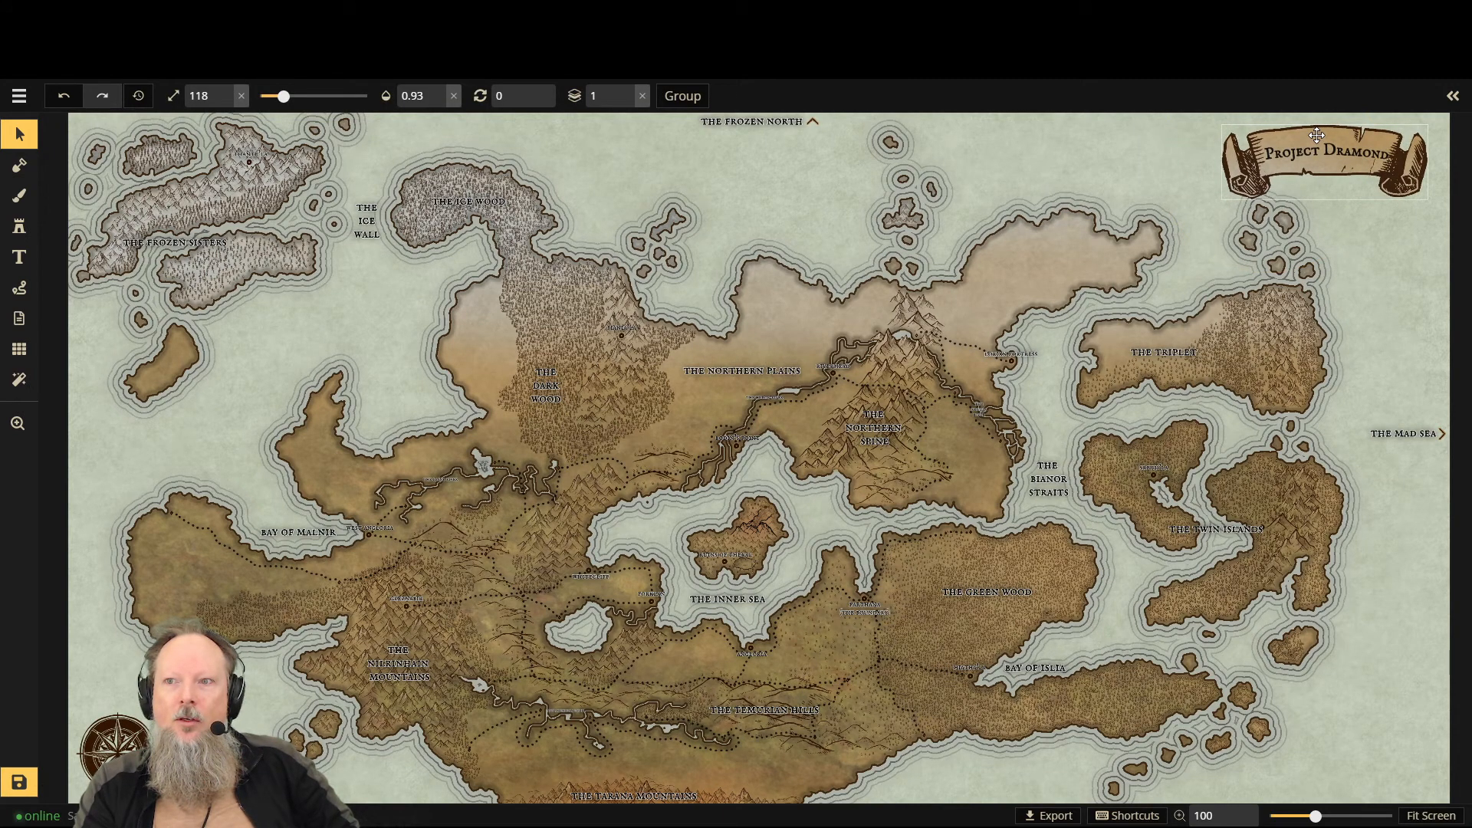
left_click_drag(1317, 136, 1328, 128)
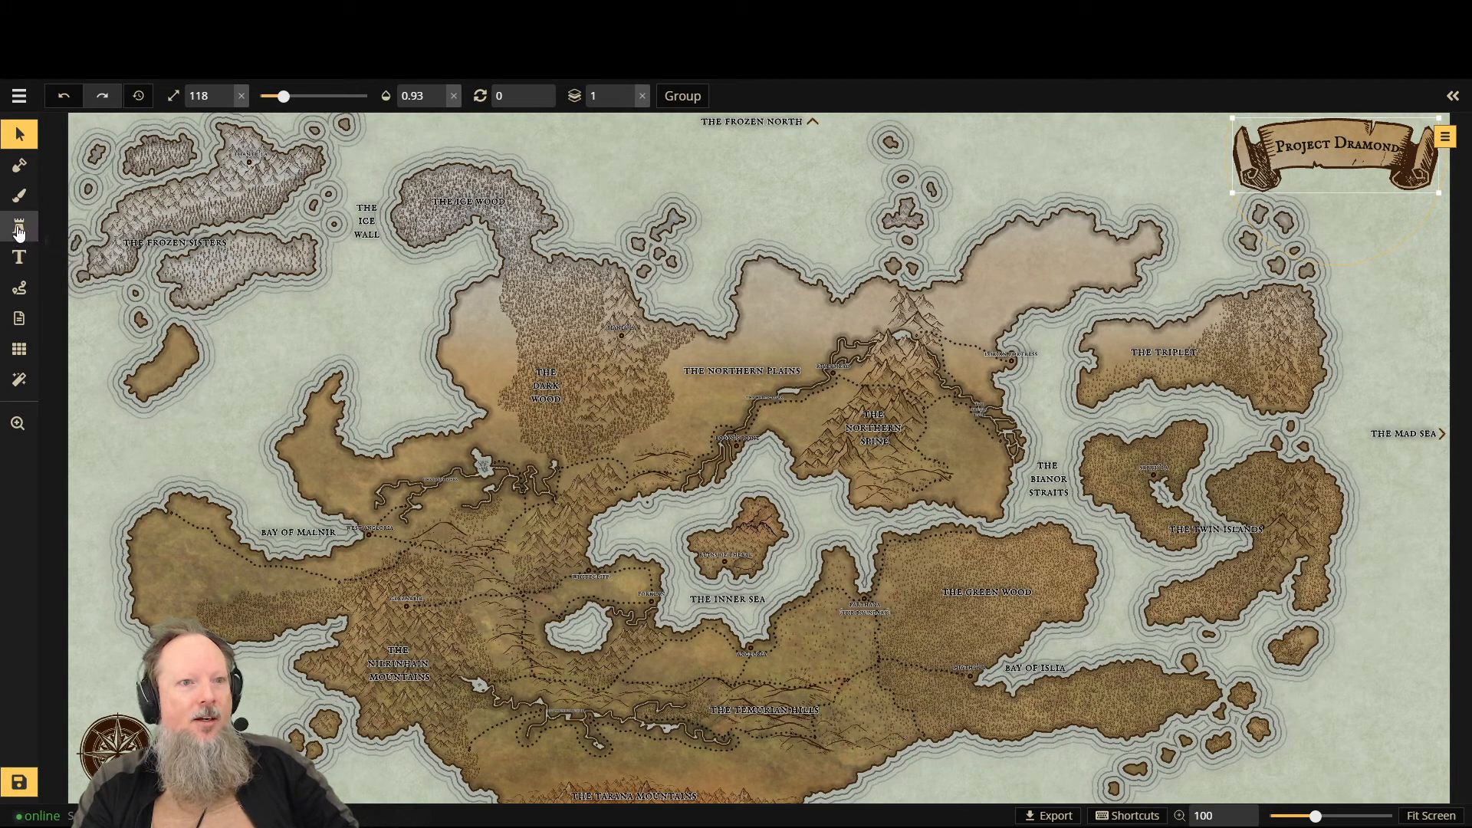
Step: Pick the pale green sea texture for the foreground brush, set its opacity to 0.22 and paint around the banner
left_click(19, 196)
left_click(123, 316)
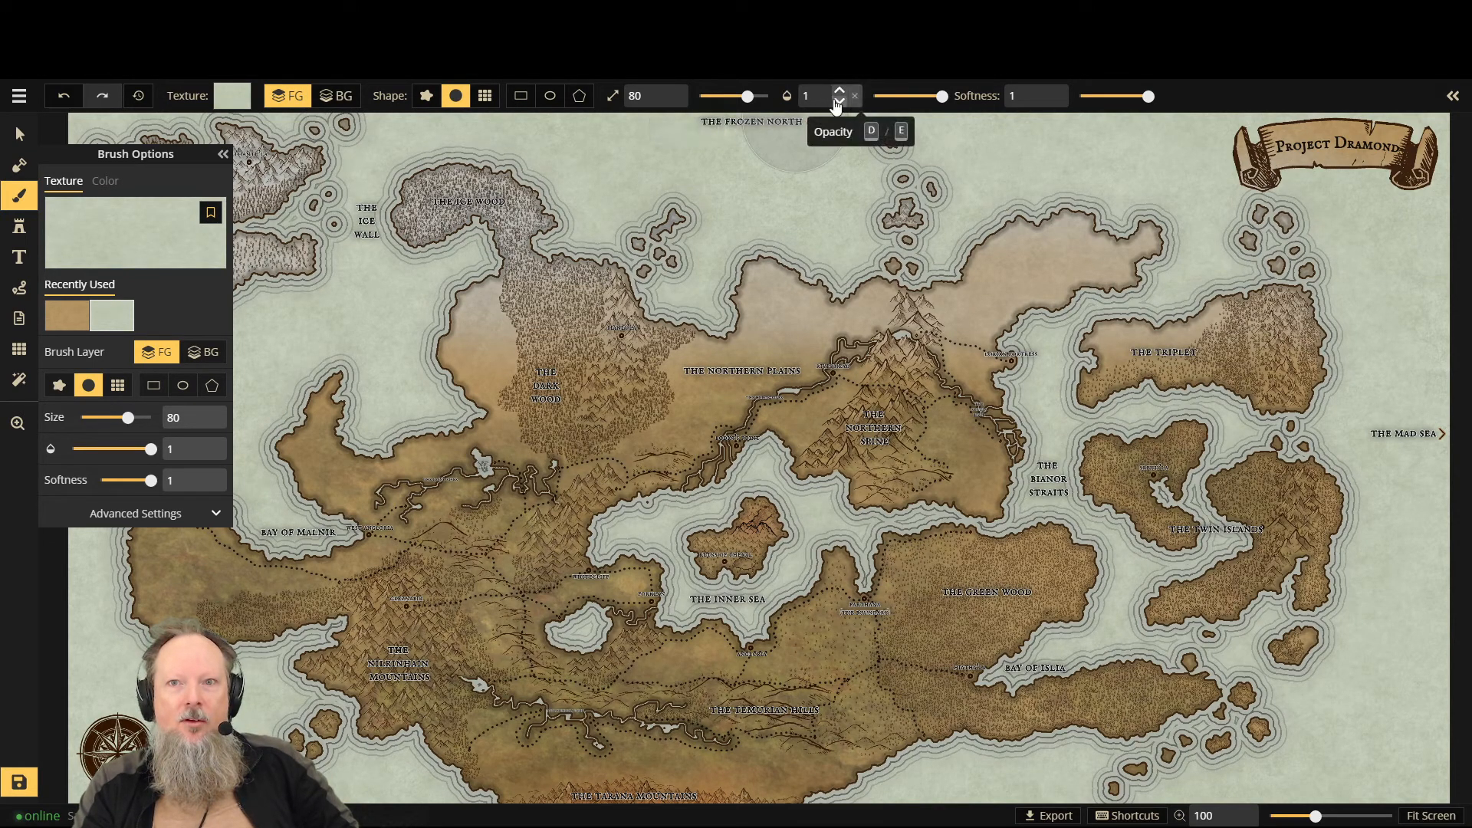
left_click(839, 101)
left_click(838, 101)
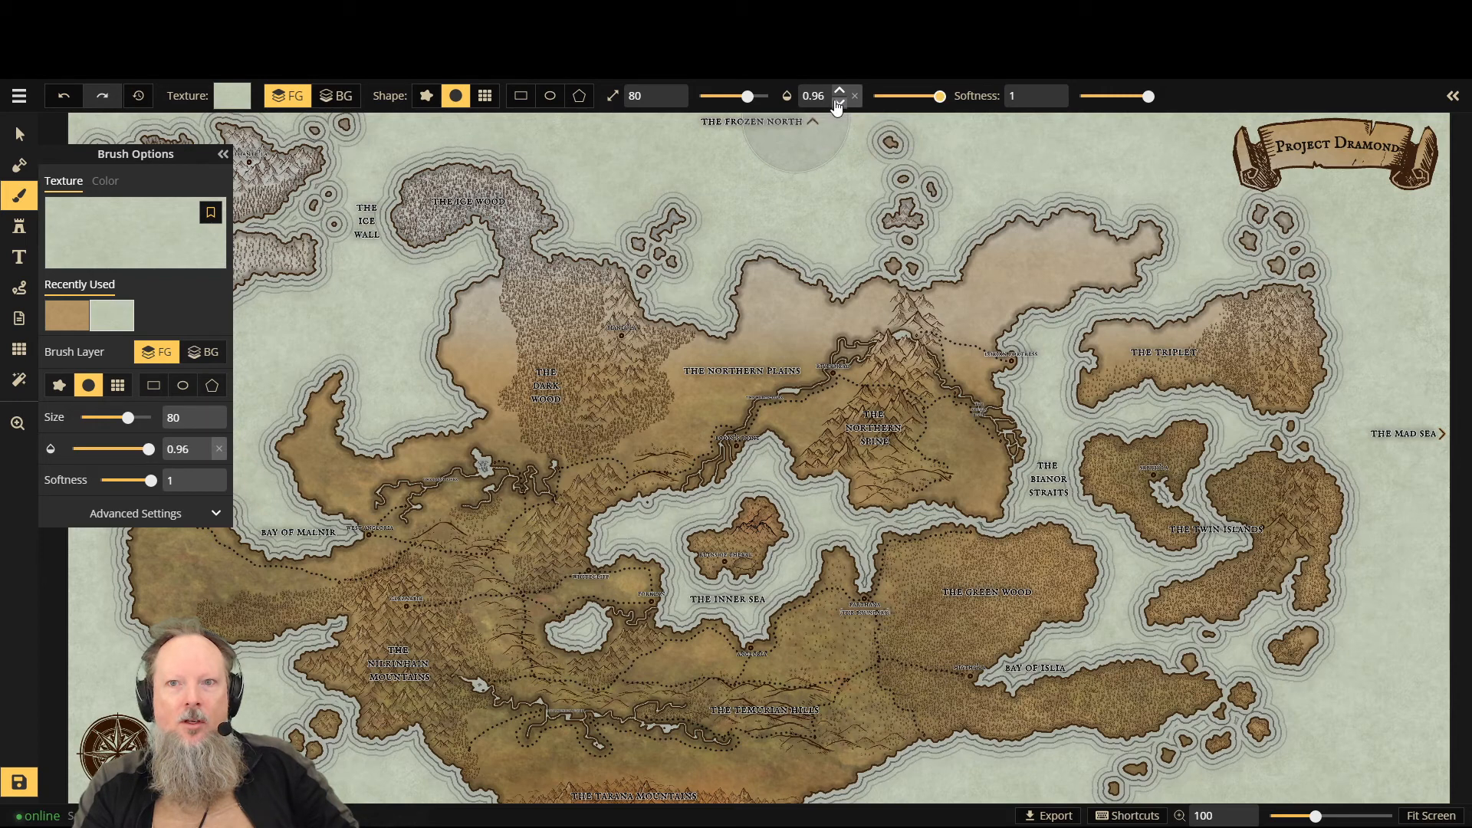
left_click_drag(941, 96, 885, 95)
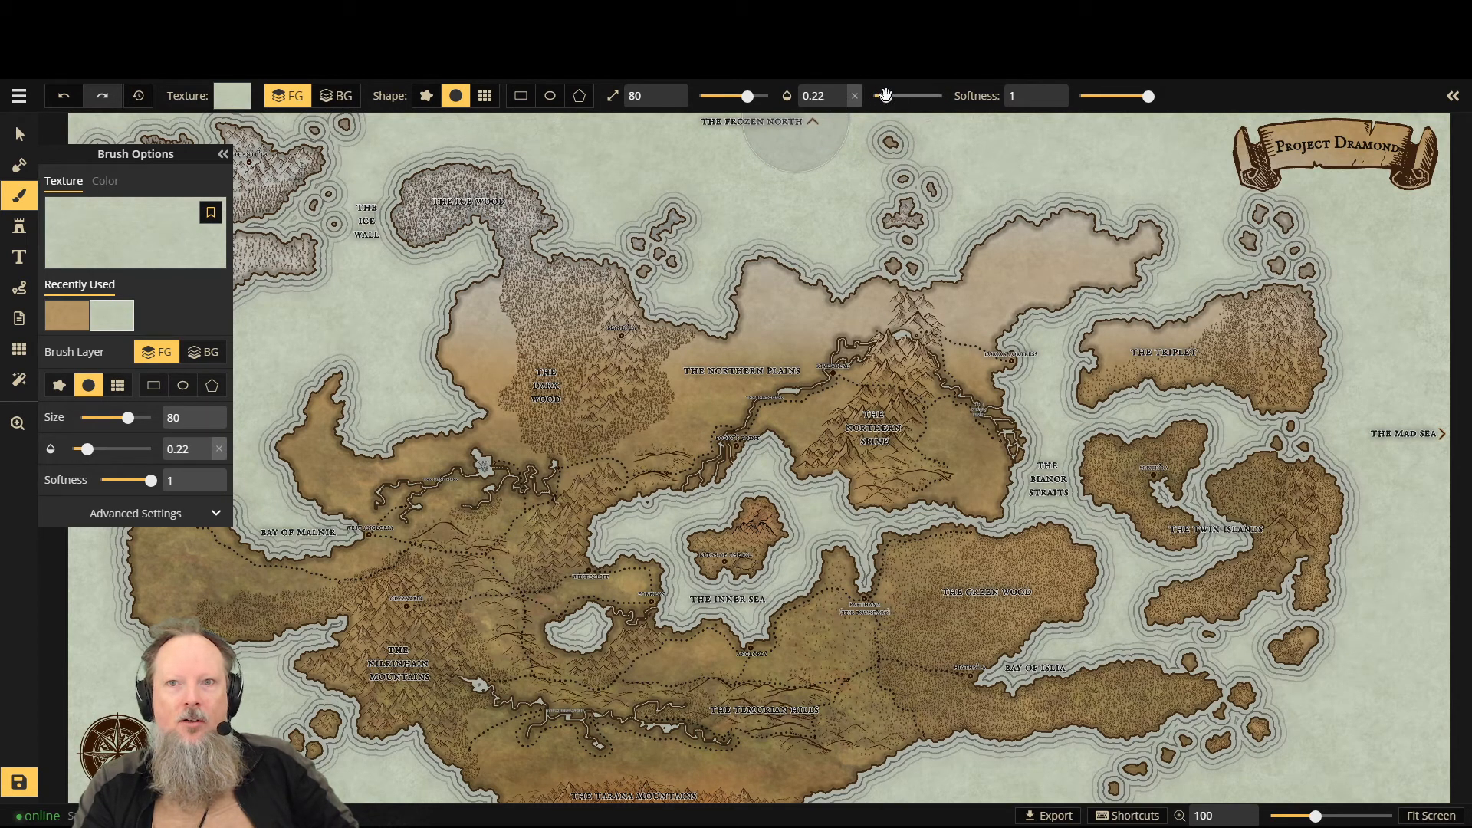
mouse_move(1357, 204)
left_mouse_down()
mouse_move(1397, 204)
mouse_move(1416, 253)
mouse_move(1339, 267)
mouse_move(1399, 208)
mouse_move(1305, 220)
mouse_move(1335, 226)
mouse_move(1342, 188)
mouse_move(1433, 175)
mouse_move(1448, 219)
mouse_move(1425, 246)
mouse_move(1273, 212)
mouse_move(1345, 177)
mouse_move(1325, 169)
mouse_move(1465, 176)
mouse_move(1406, 186)
mouse_move(1381, 172)
mouse_move(1446, 167)
mouse_move(1411, 164)
mouse_move(1292, 178)
mouse_move(1441, 163)
left_mouse_up()
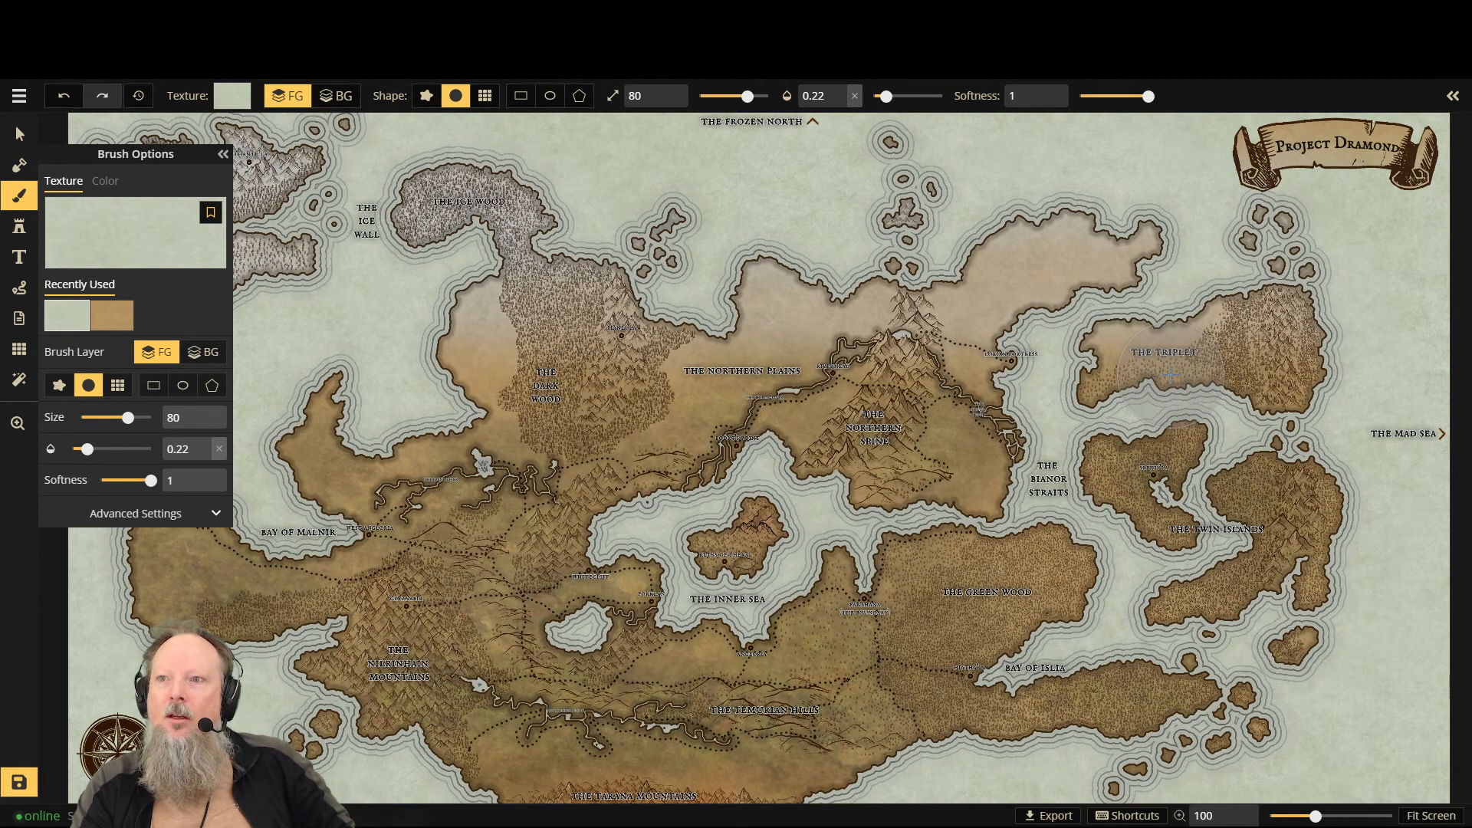
Step: Return to the Select tool and save the map
left_click(7, 141)
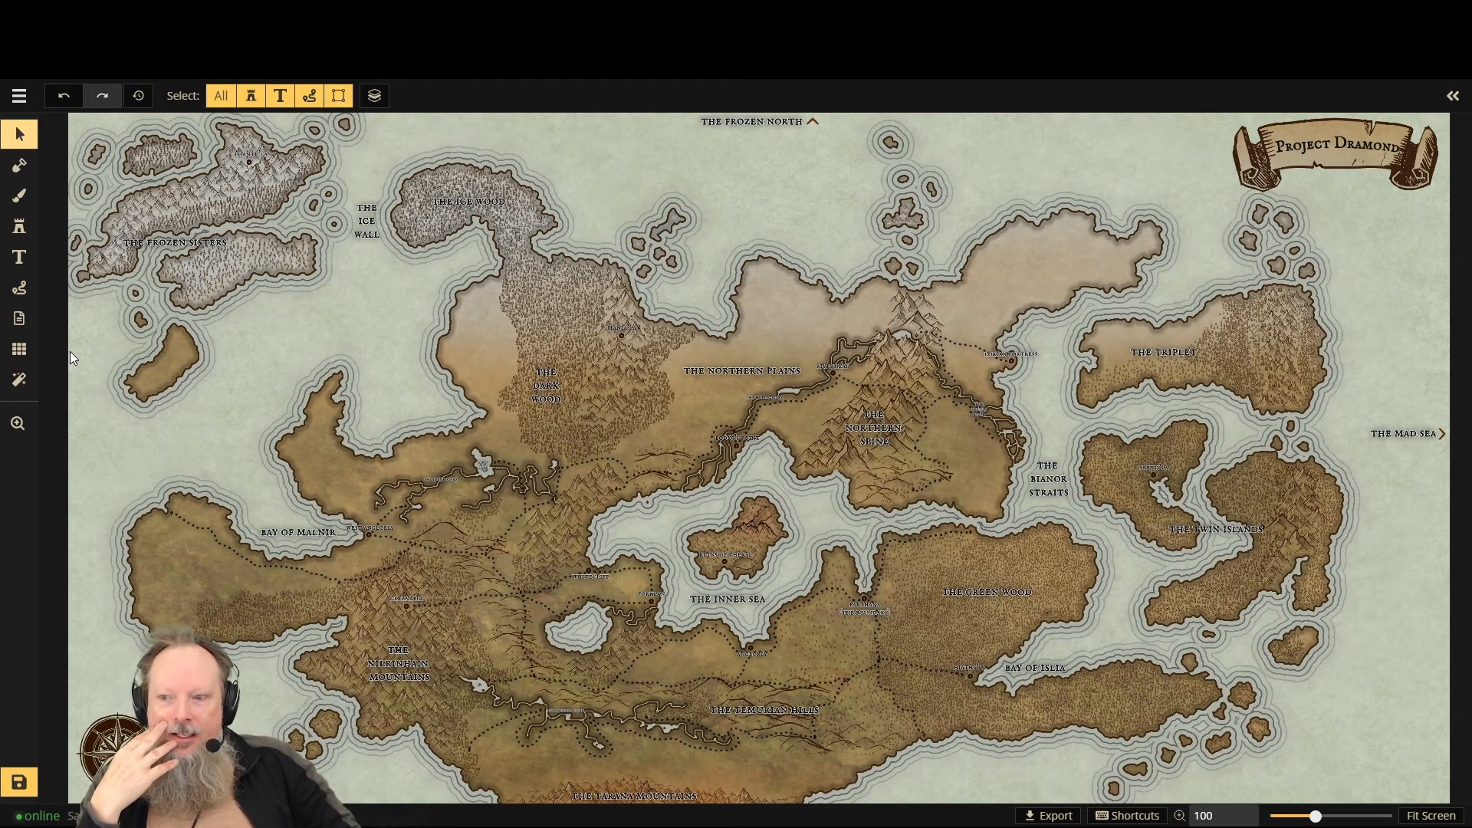
left_click(19, 782)
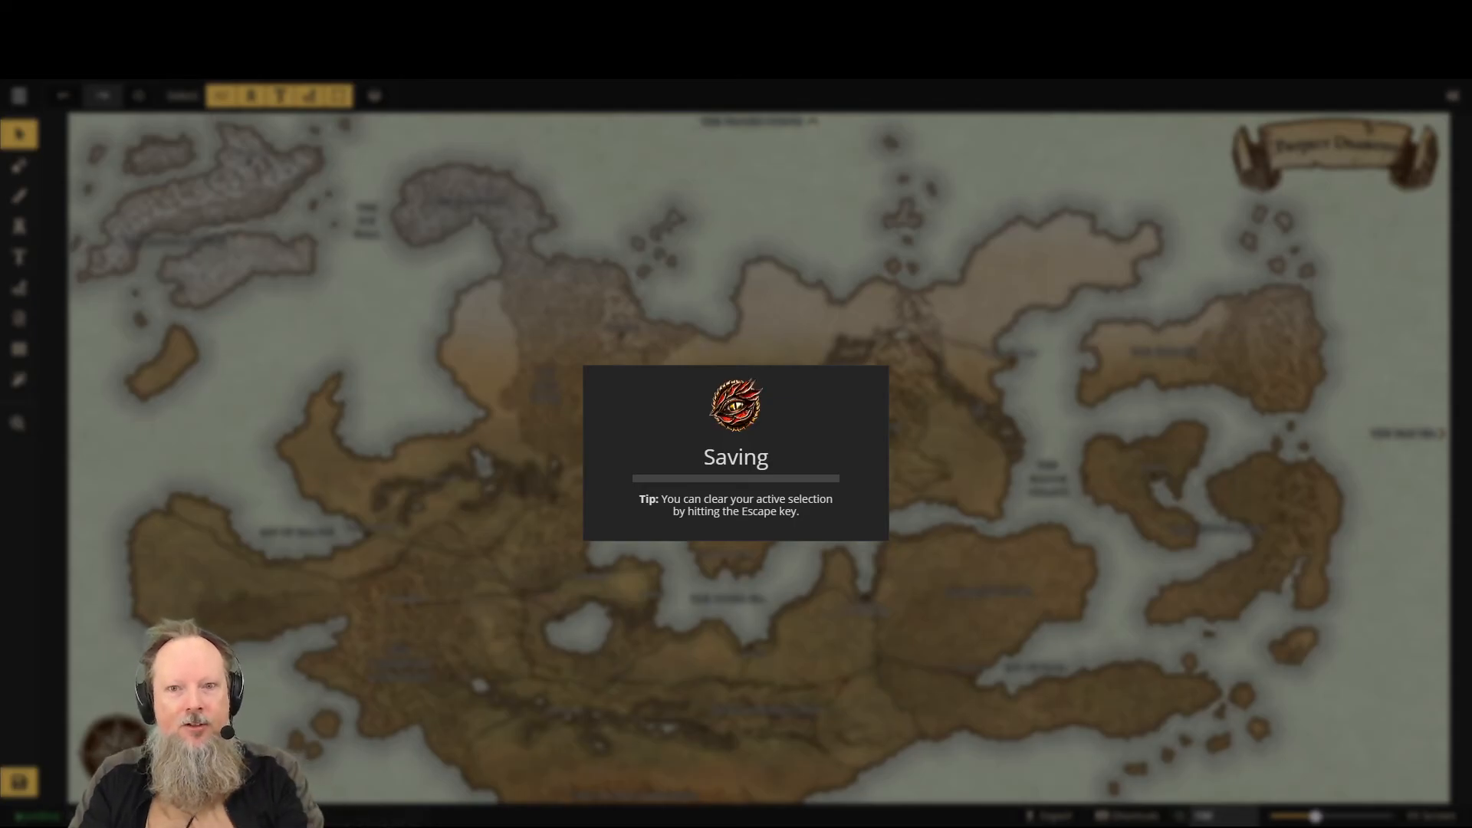
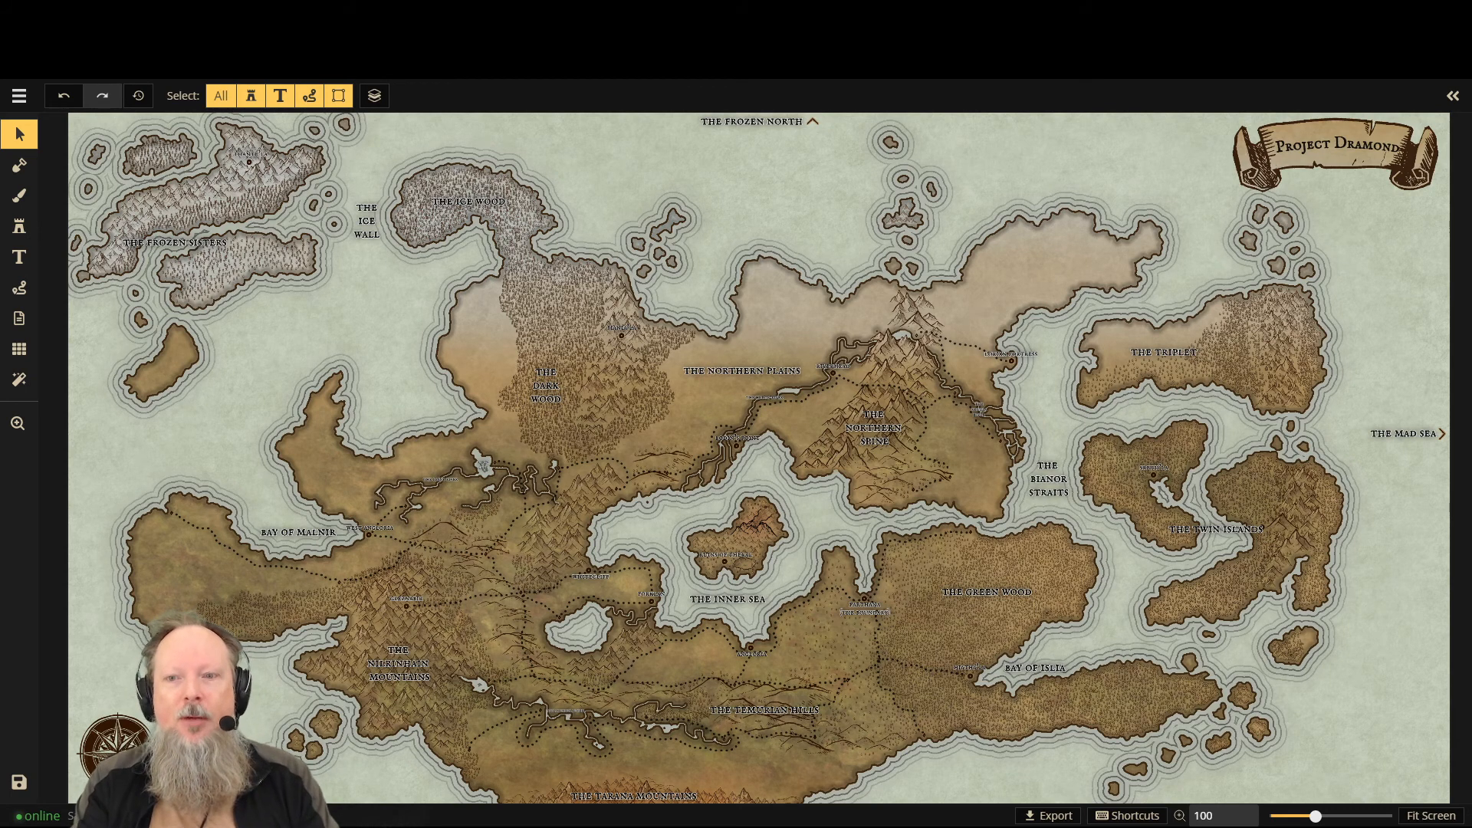
scroll(897, 603, "up", 4)
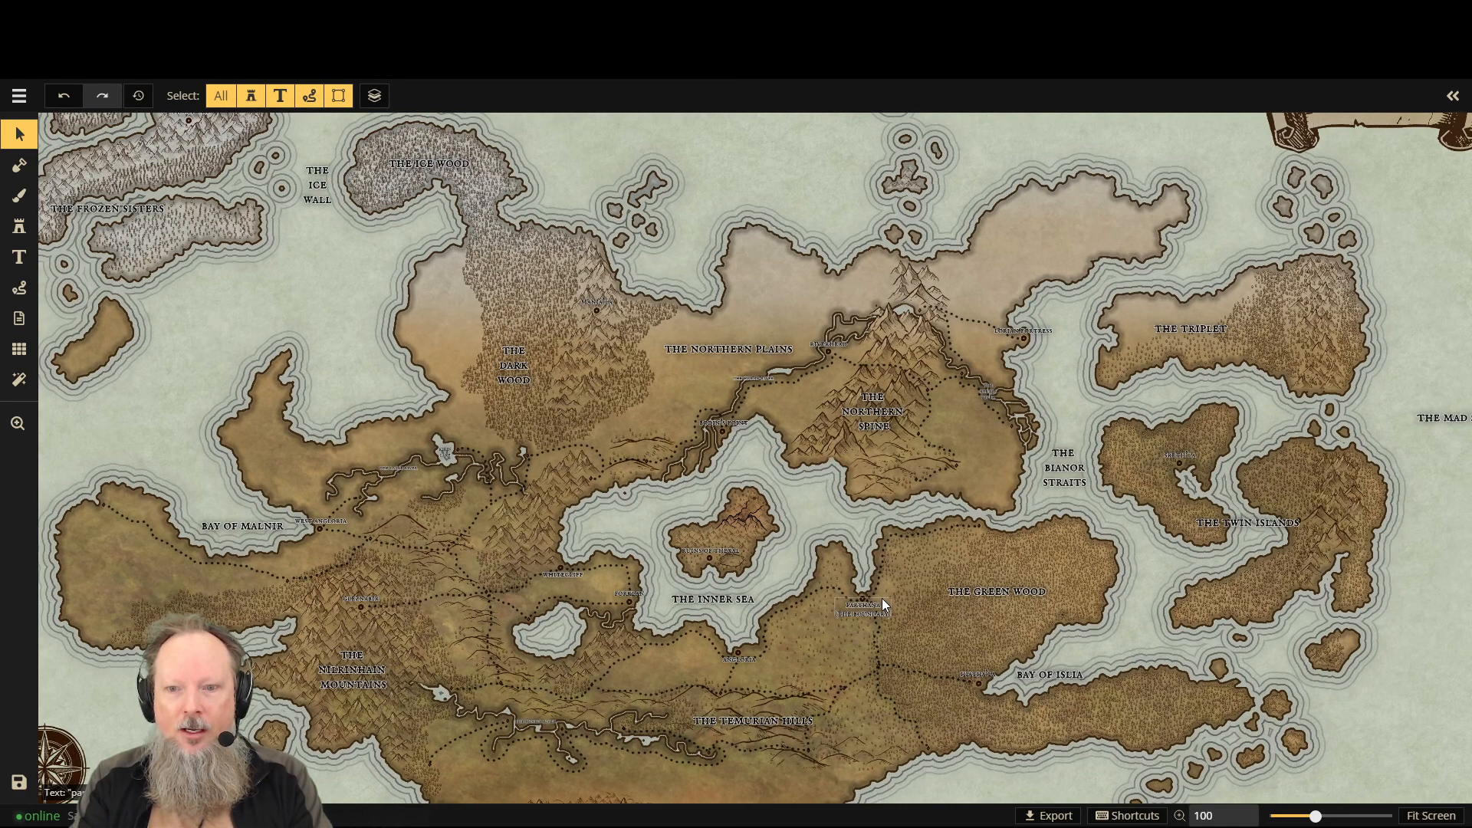
scroll(881, 599, "down", 5)
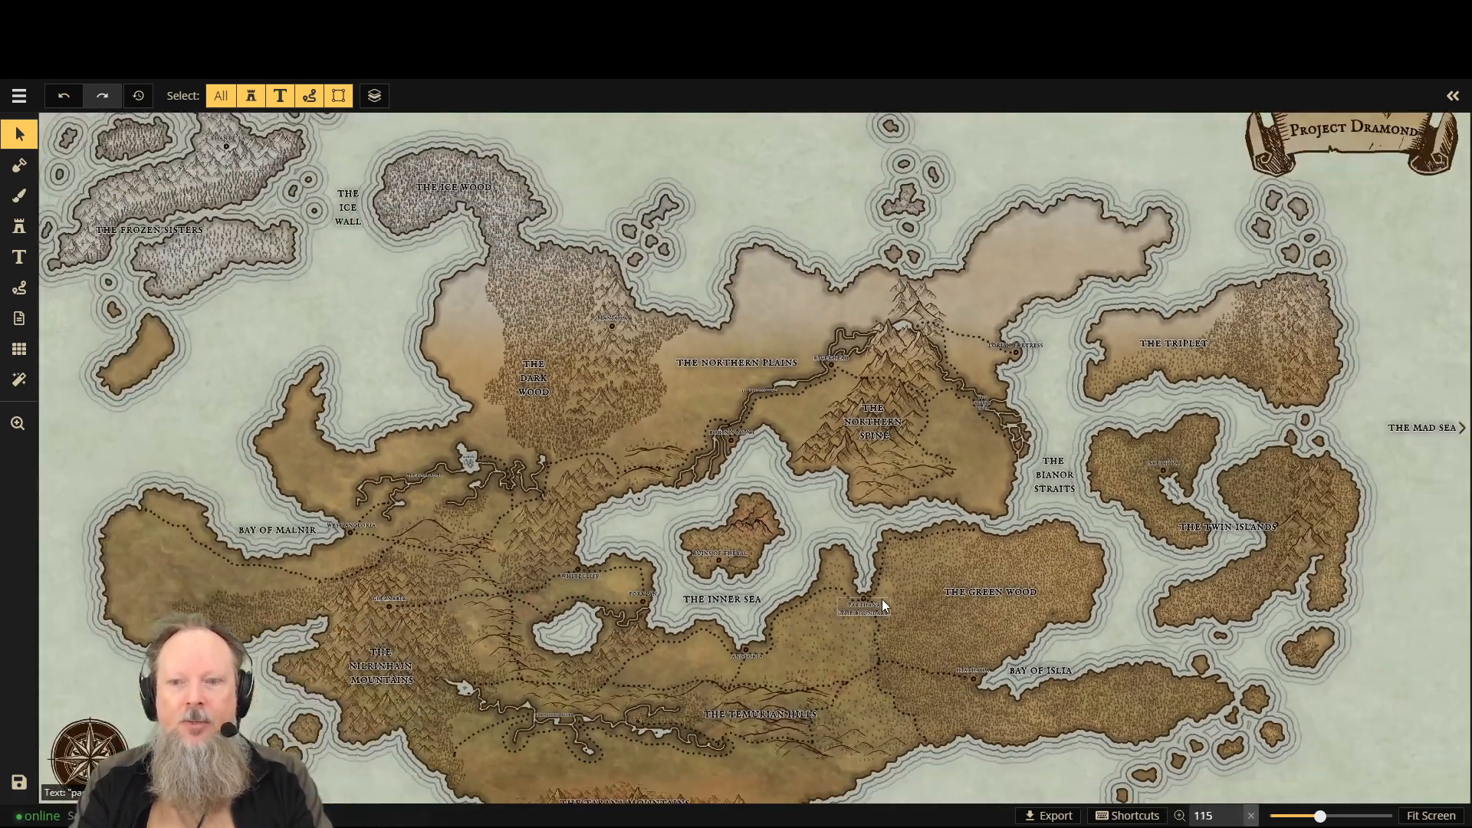